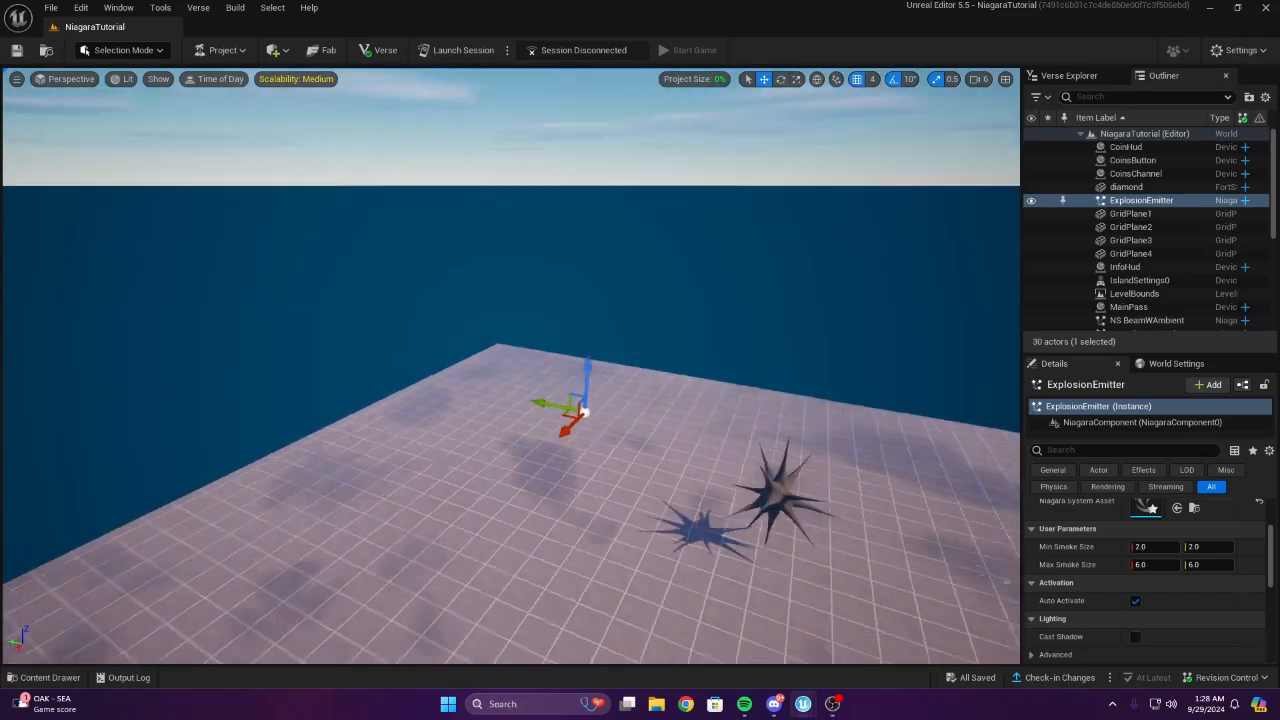
Select the ExplosionEmitter actor in the level and enable its Auto Activate option
left_click(930, 361)
right_click_drag(600, 429, 676, 468)
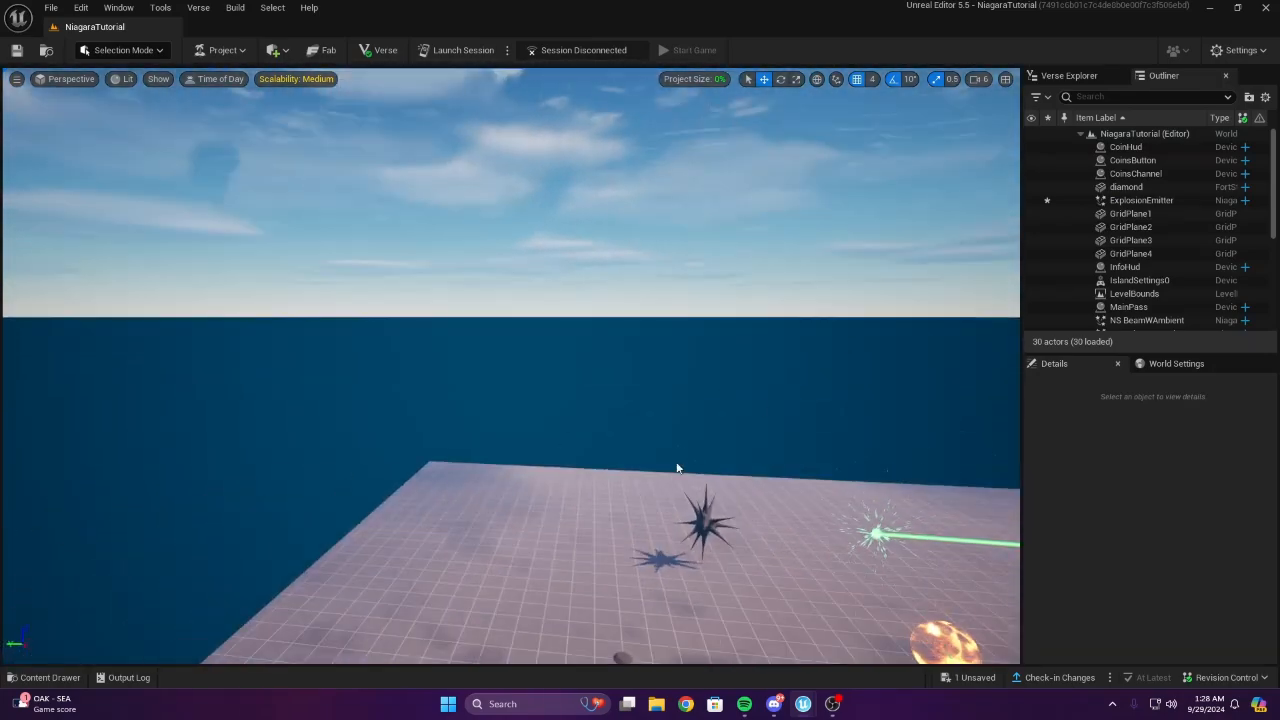
right_click_drag(629, 507, 630, 465)
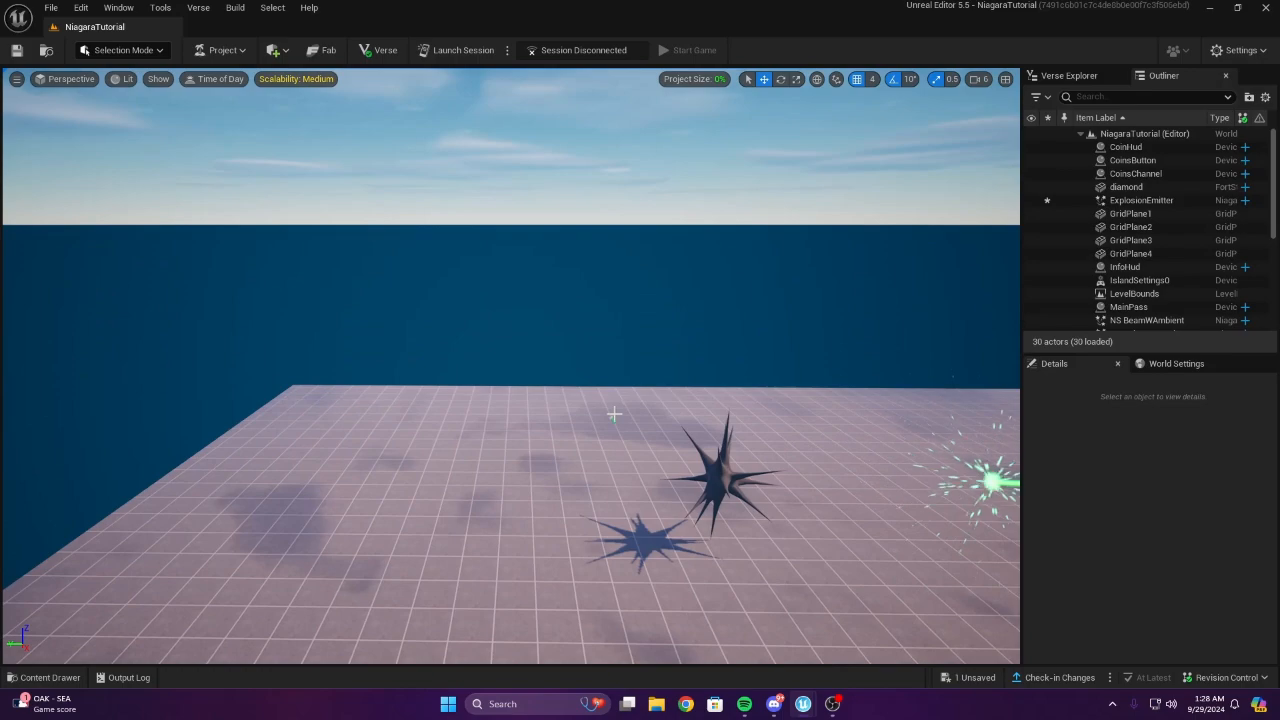
left_click(1141, 200)
scroll(1142, 636, "down", 3)
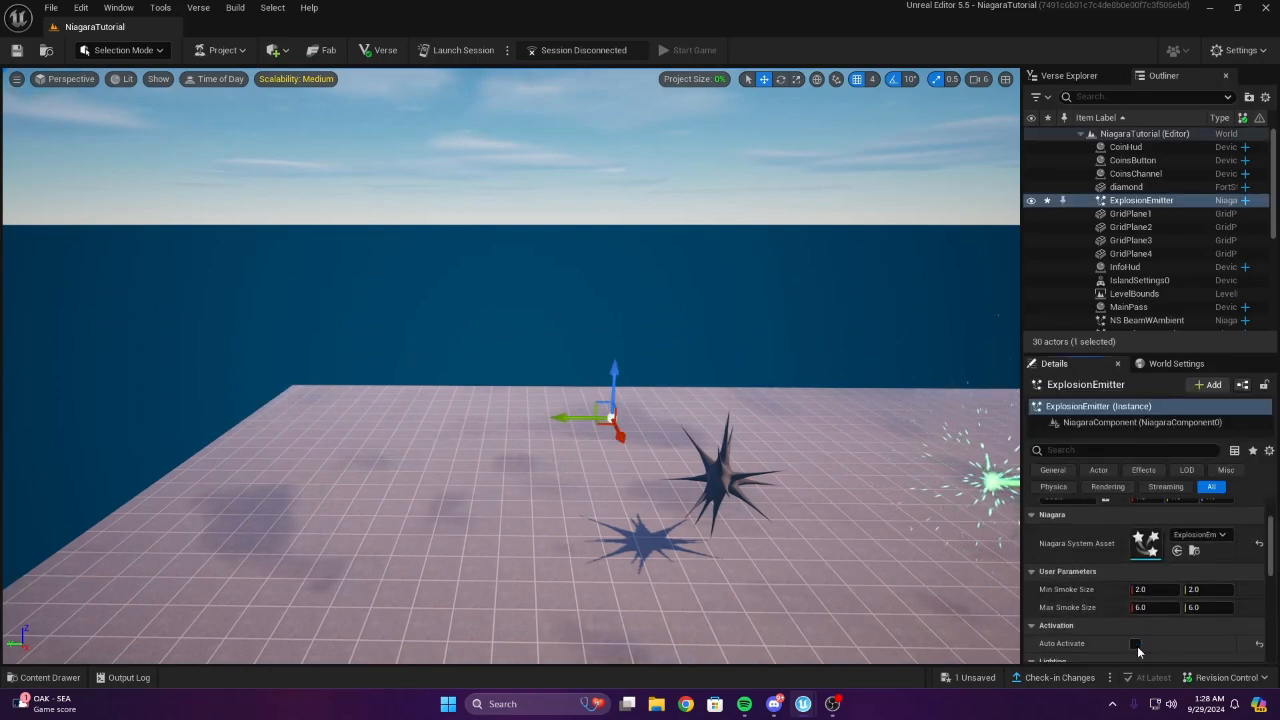
left_click(1136, 645)
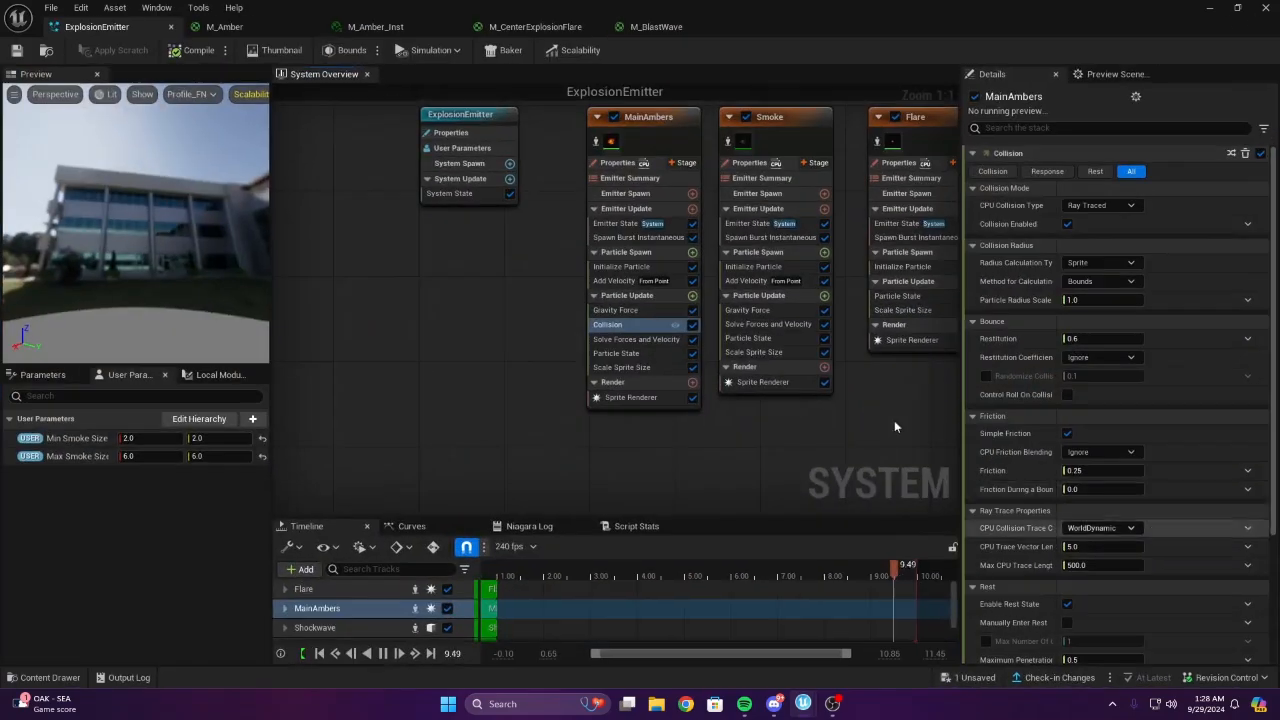
Set the Particle Radius Scale of the MainAmbers Collision module to 0.5 and return to the level to view the explosion
right_click_drag(504, 297, 396, 336)
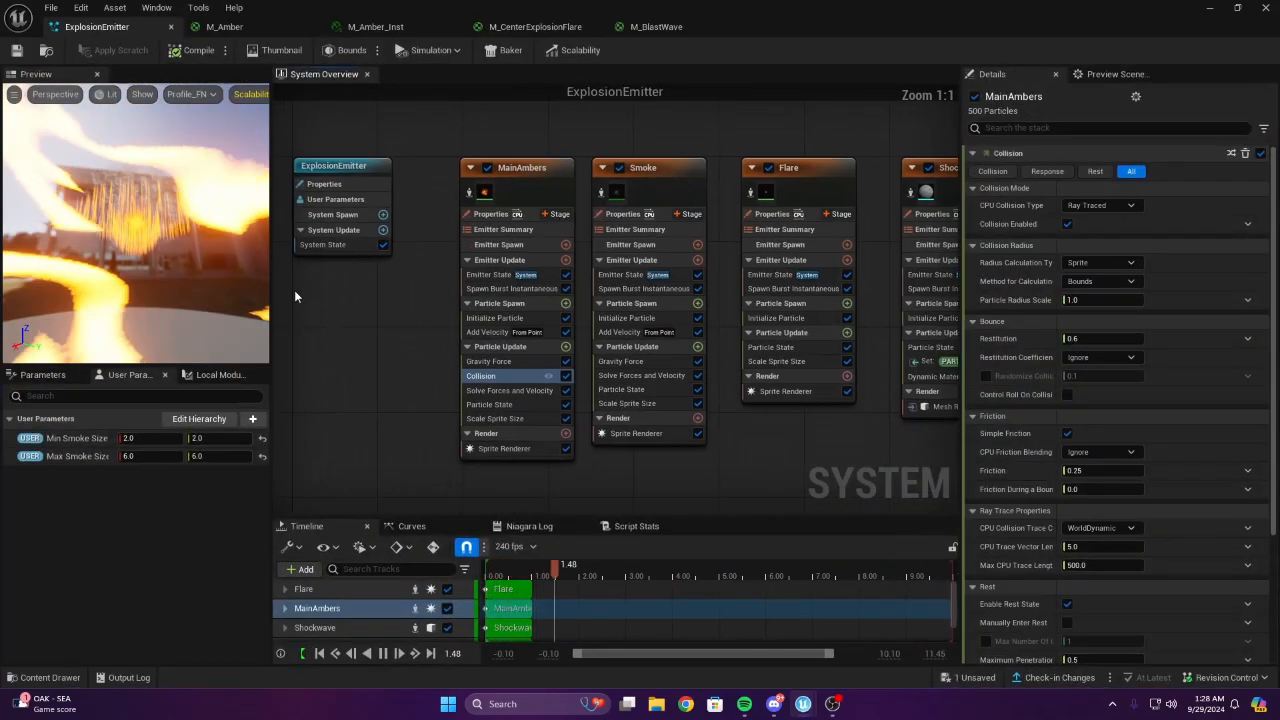
mouse_move(340, 285)
right_mouse_down()
mouse_move(428, 288)
mouse_move(326, 284)
mouse_move(525, 279)
mouse_move(323, 294)
right_mouse_up()
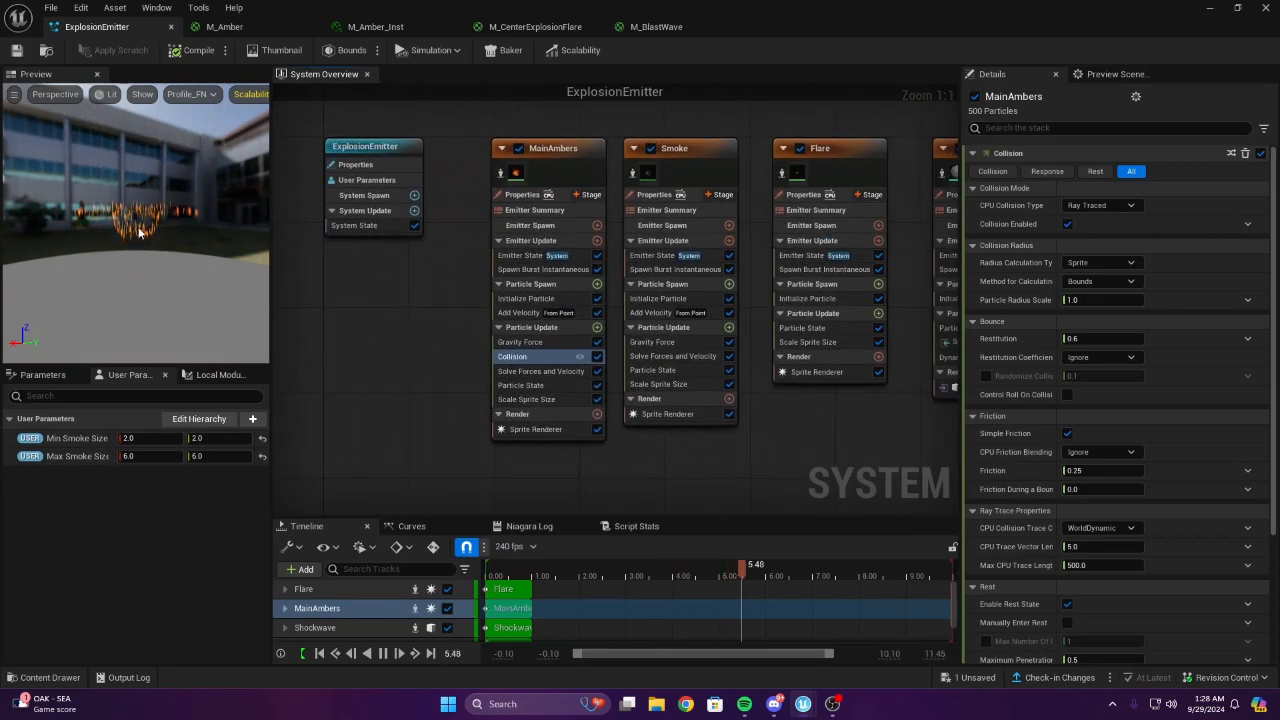
right_click_drag(815, 425, 705, 395)
left_click(1130, 281)
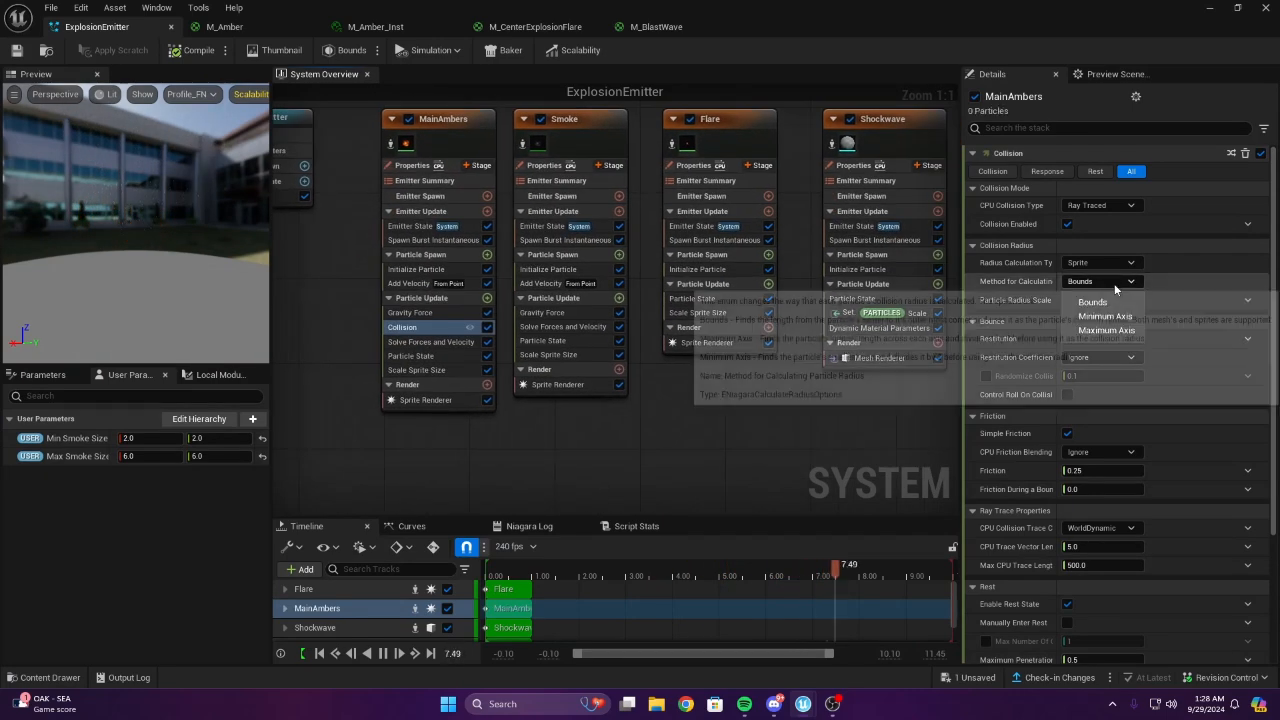
left_click(1093, 300)
type("0.5")
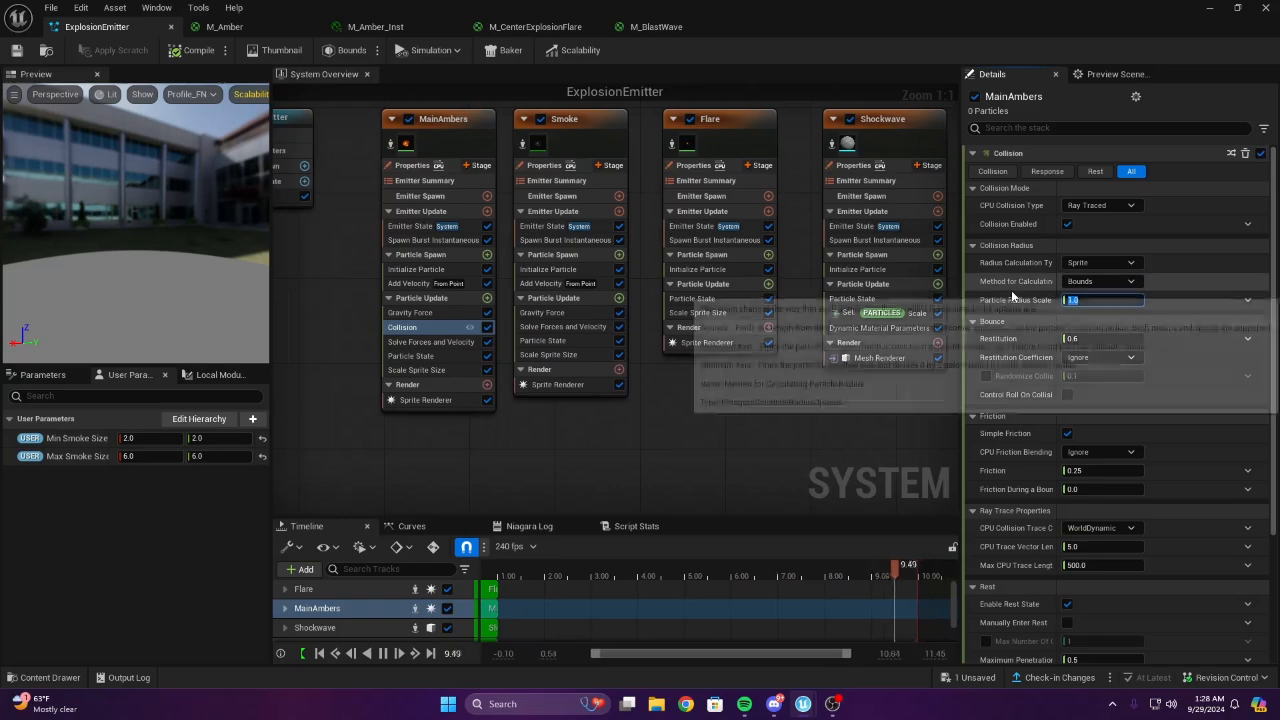
key("Return")
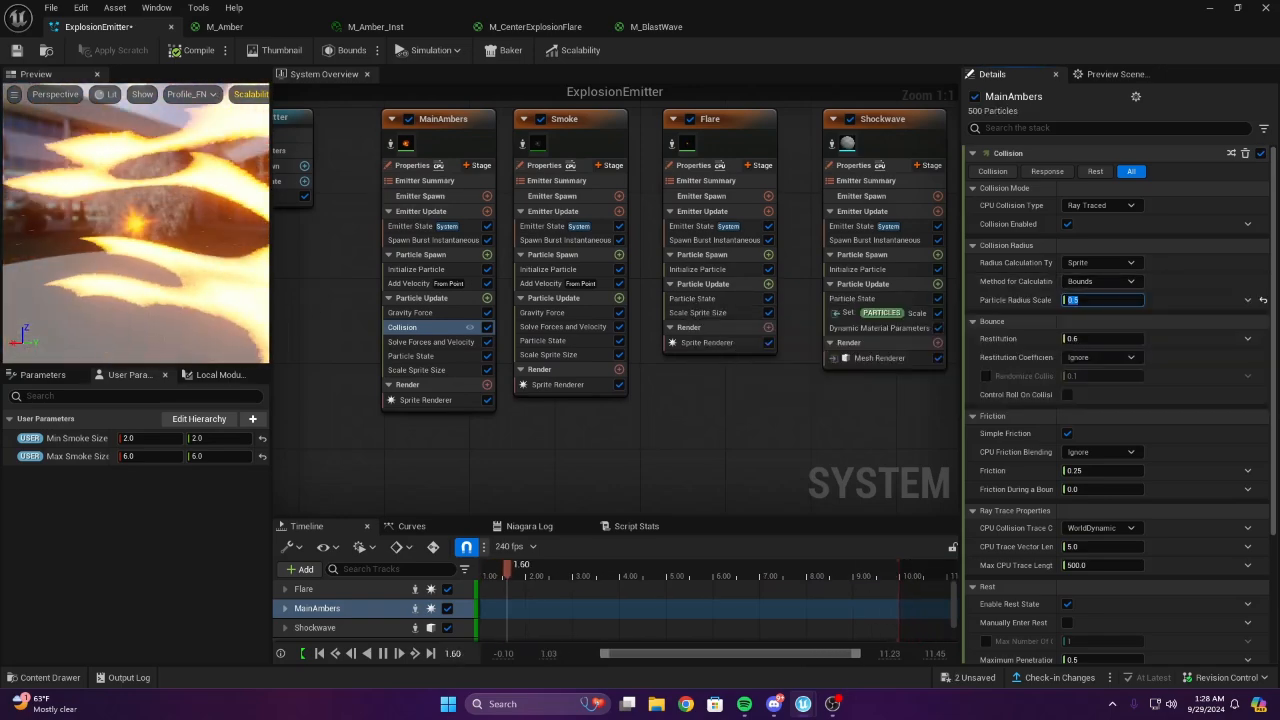
right_click_drag(660, 310, 552, 294)
left_click(1210, 8)
right_click_drag(780, 330, 735, 356)
key("s")
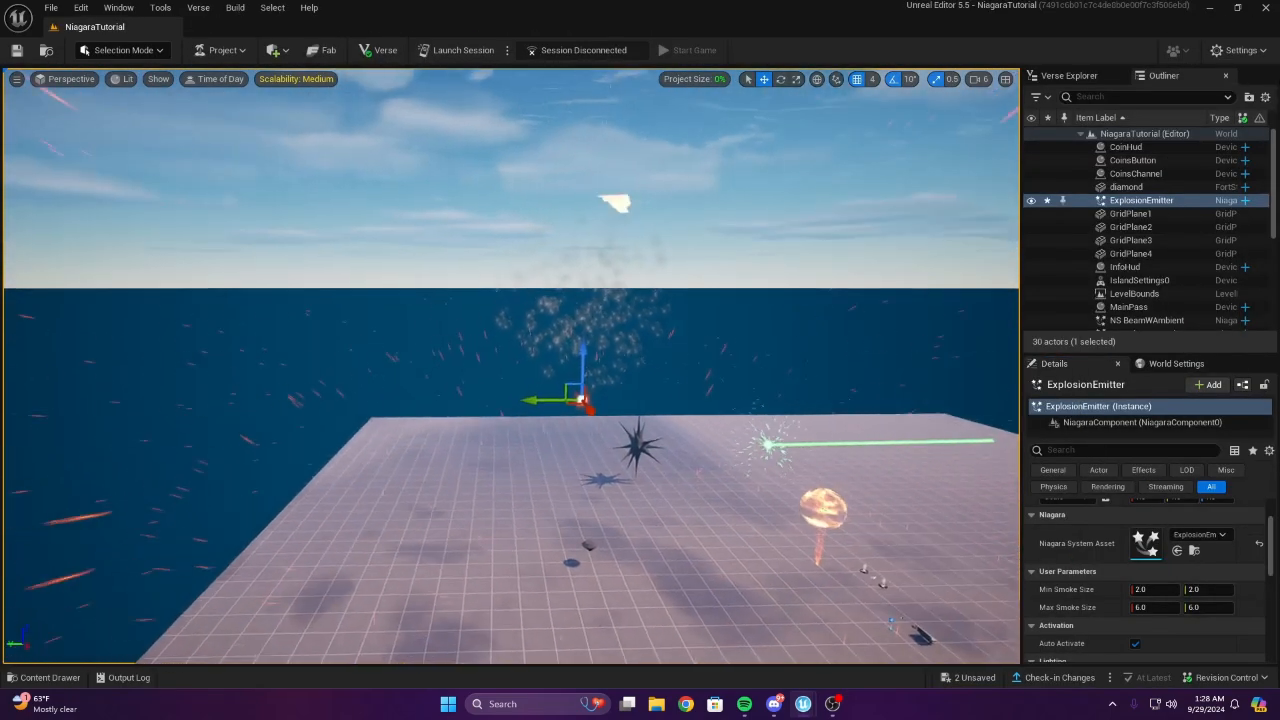
Reopen the ExplosionEmitter system and display the Particle Spawn settings of the Flare emitter
double_click(1153, 551)
scroll(610, 372, "down", 1)
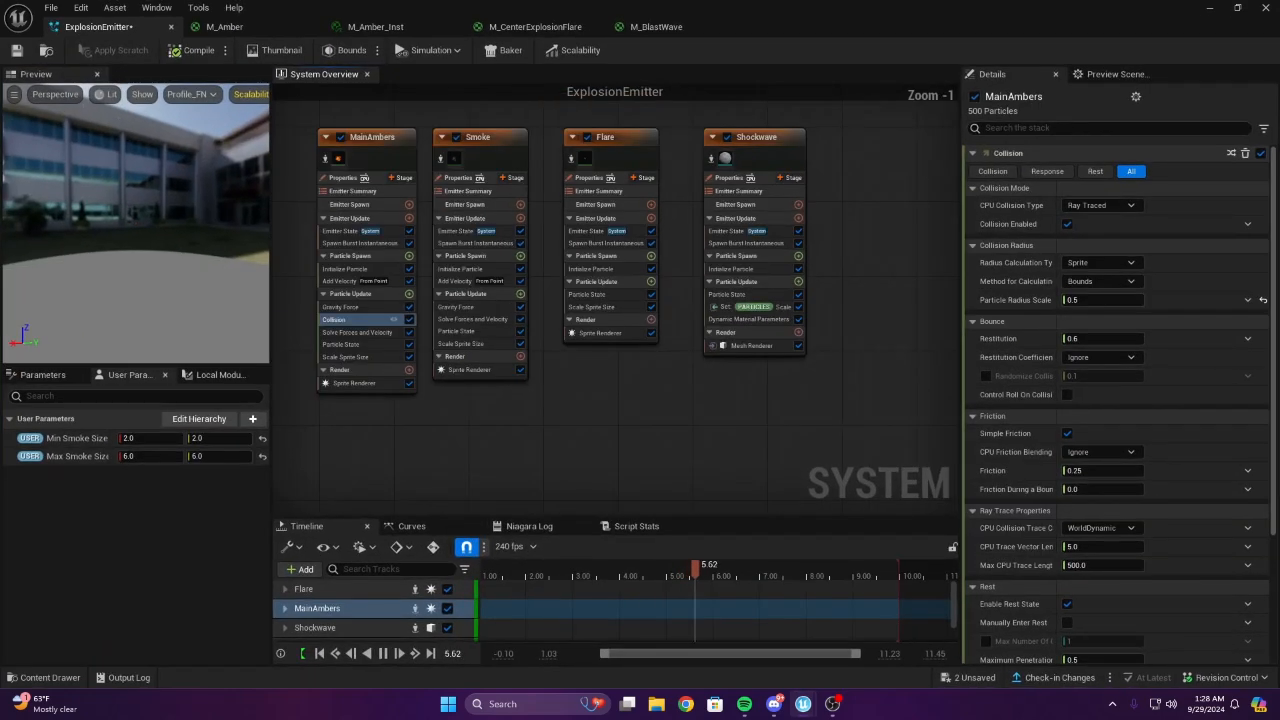
scroll(610, 372, "up", 1)
right_click_drag(480, 315, 629, 360)
right_click_drag(369, 288, 494, 278)
right_click_drag(851, 423, 702, 401)
left_click(740, 246)
left_click(727, 318)
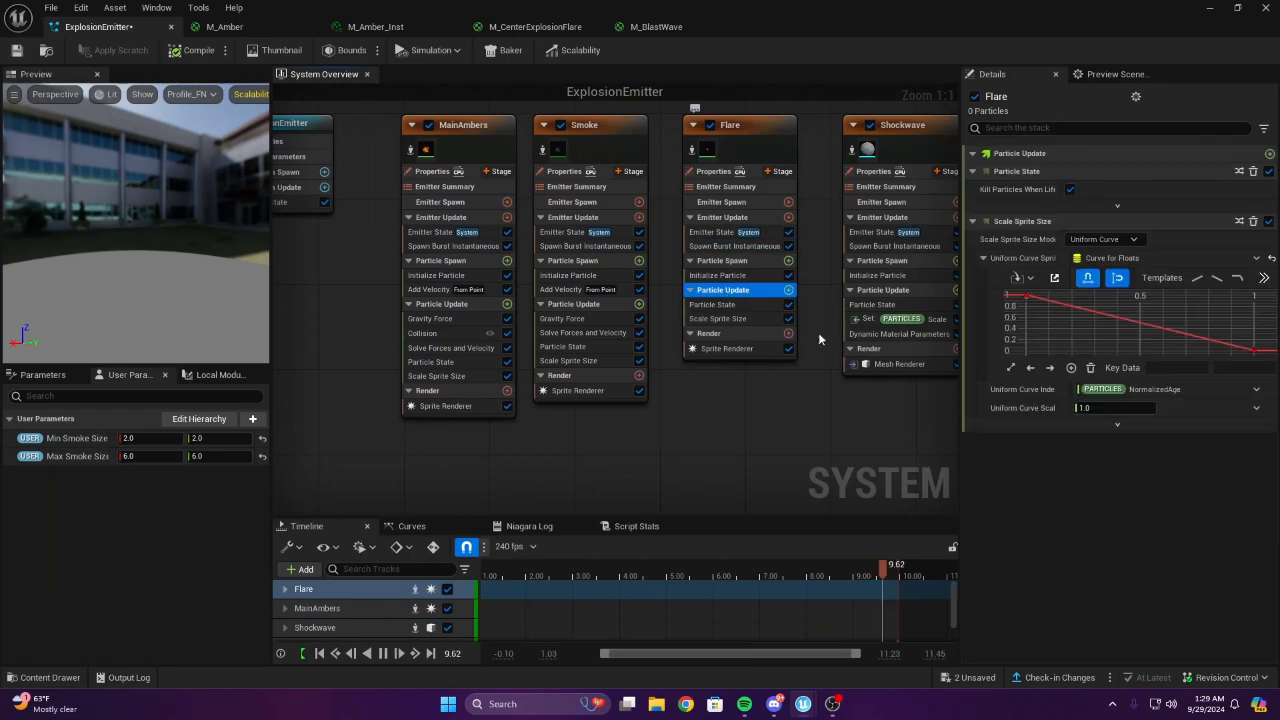
left_click(734, 246)
left_click(734, 260)
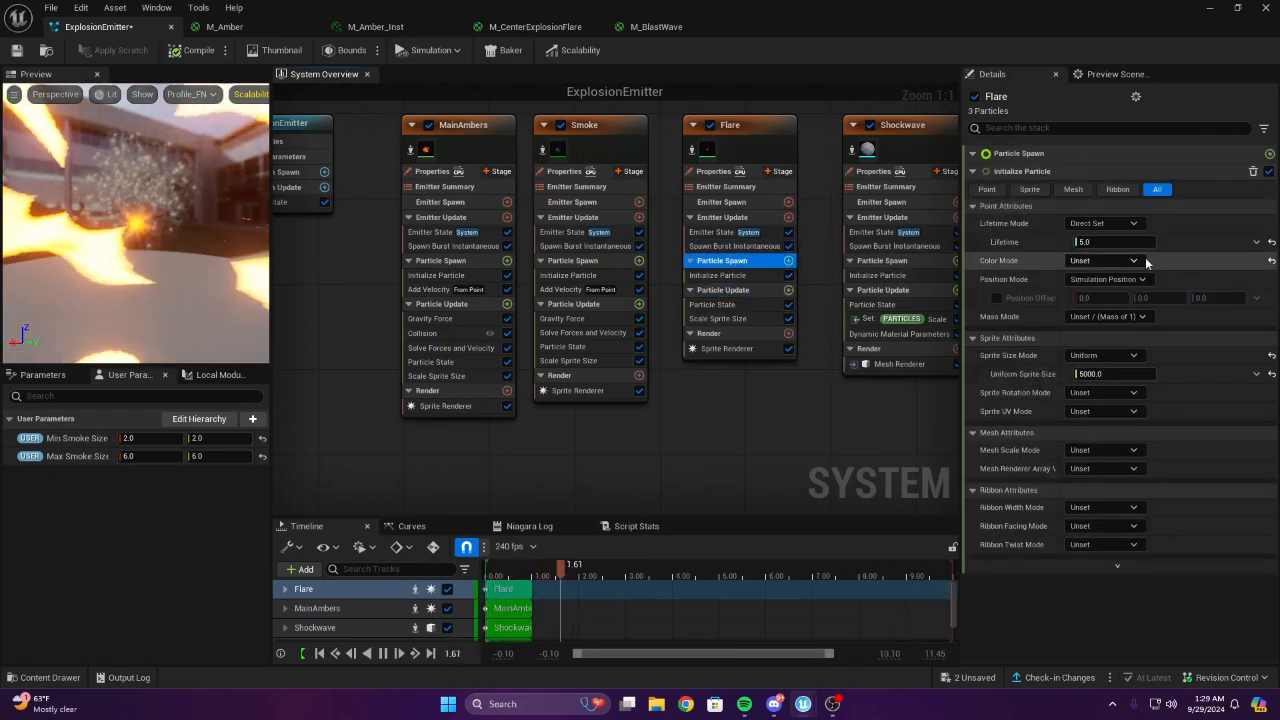
Set the Flare emitter's Uniform Sprite Size to 50000
left_click(1090, 373)
type("10")
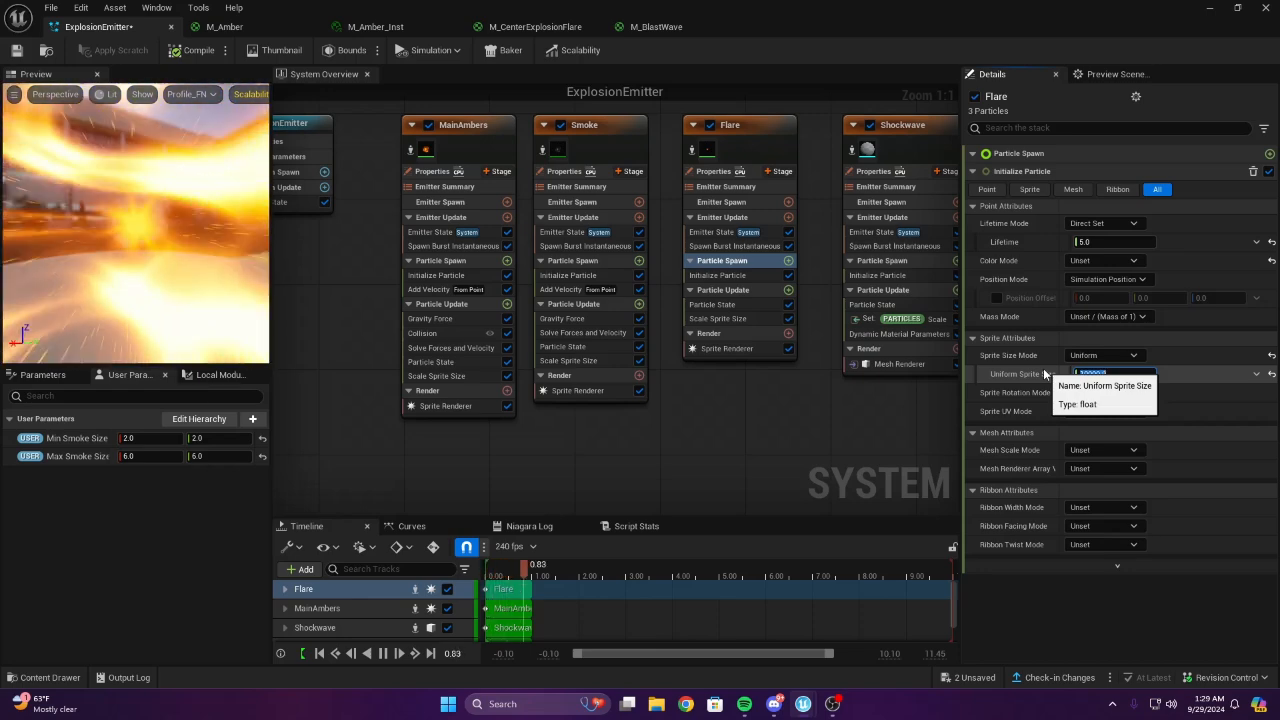
key("Return")
type("5")
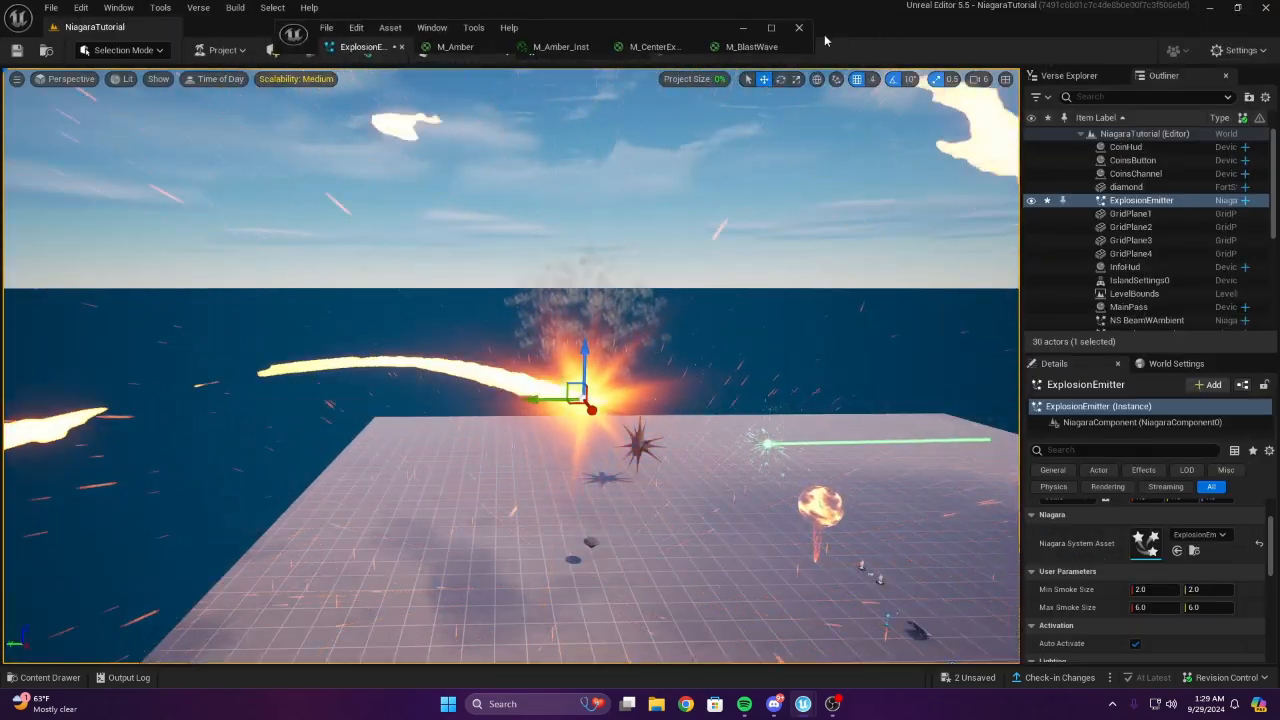
Save the ExplosionEmitter system and return to the level to watch the explosion with the changed flare
left_click(768, 29)
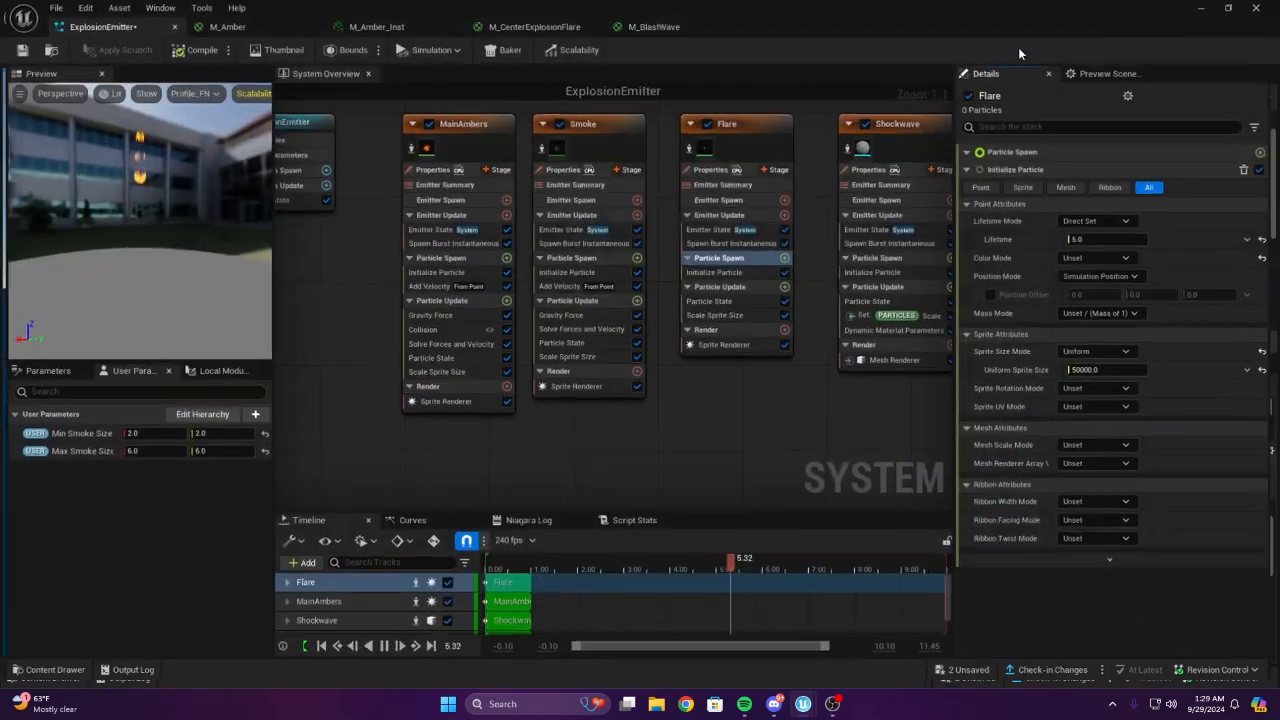
right_click(735, 350)
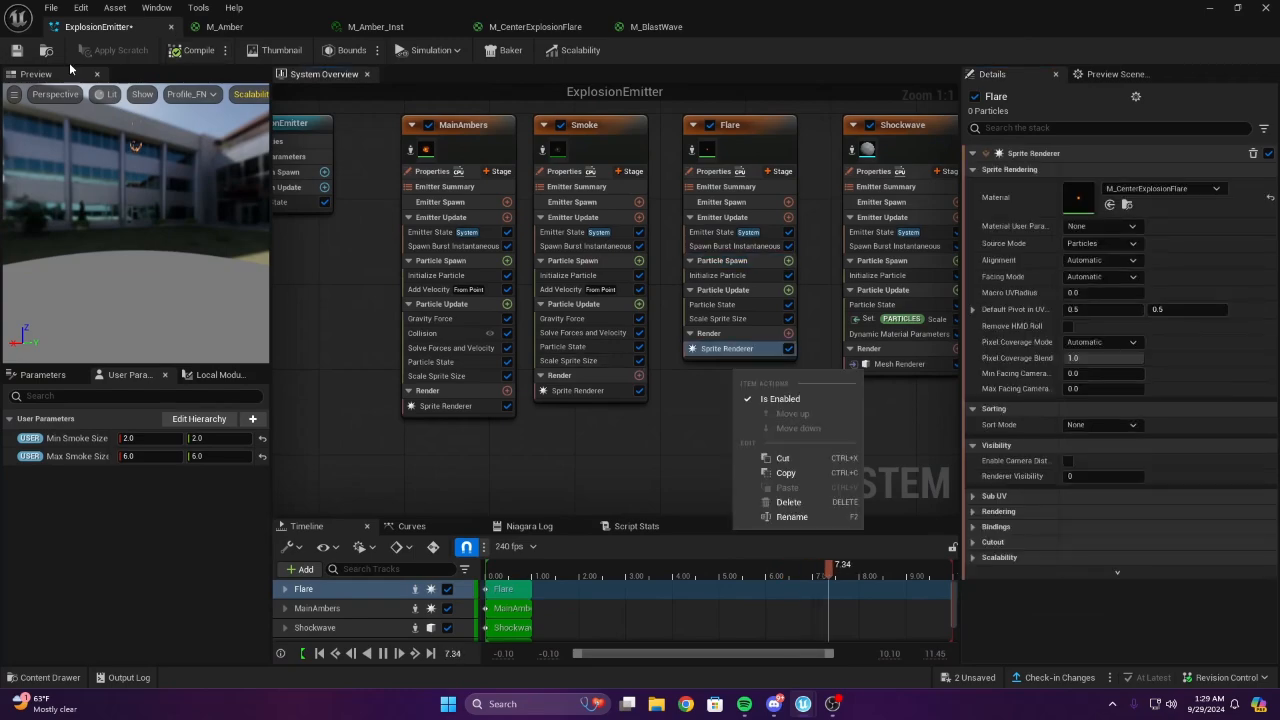
left_click(16, 50)
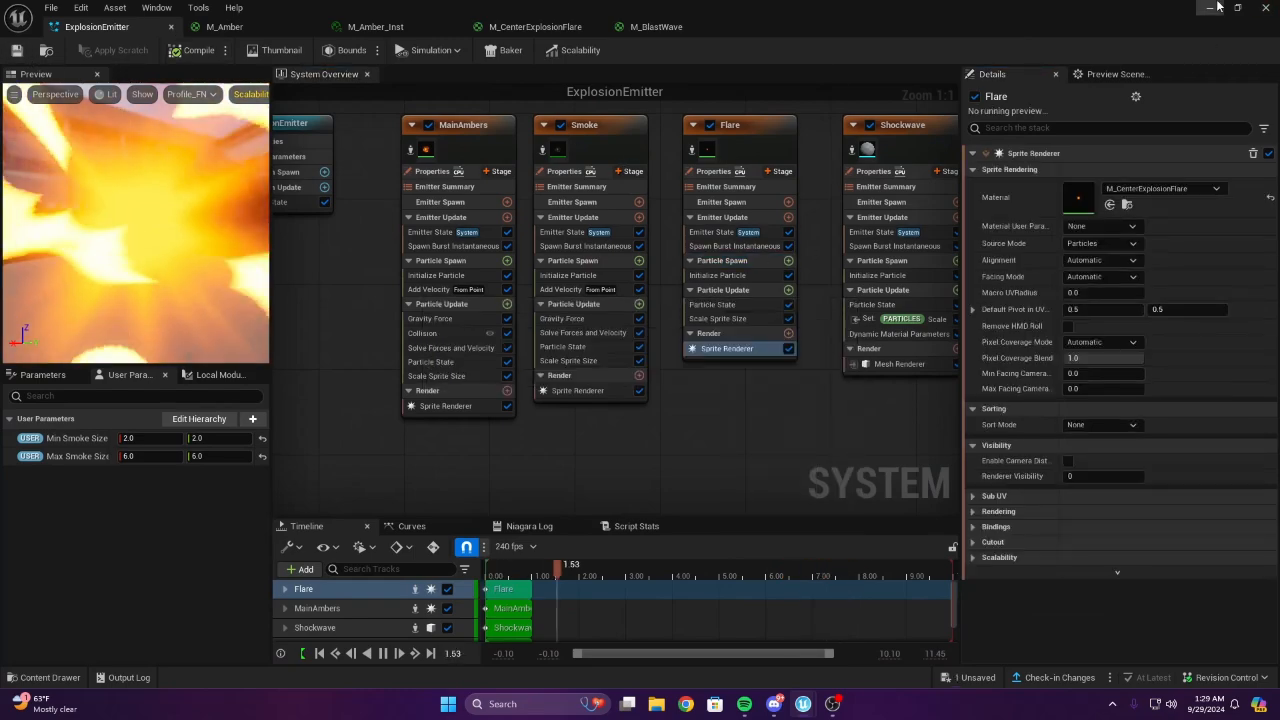
left_click(1211, 7)
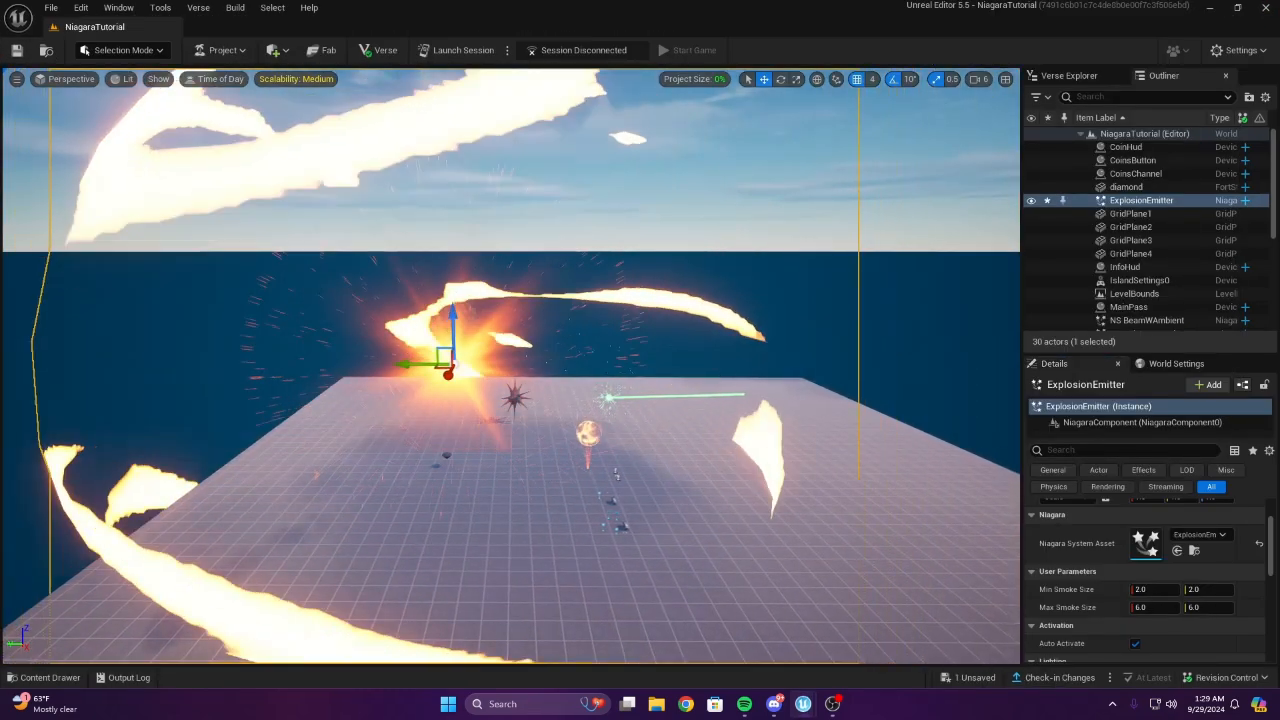
key("w")
right_click_drag(511, 366, 418, 335)
key("s")
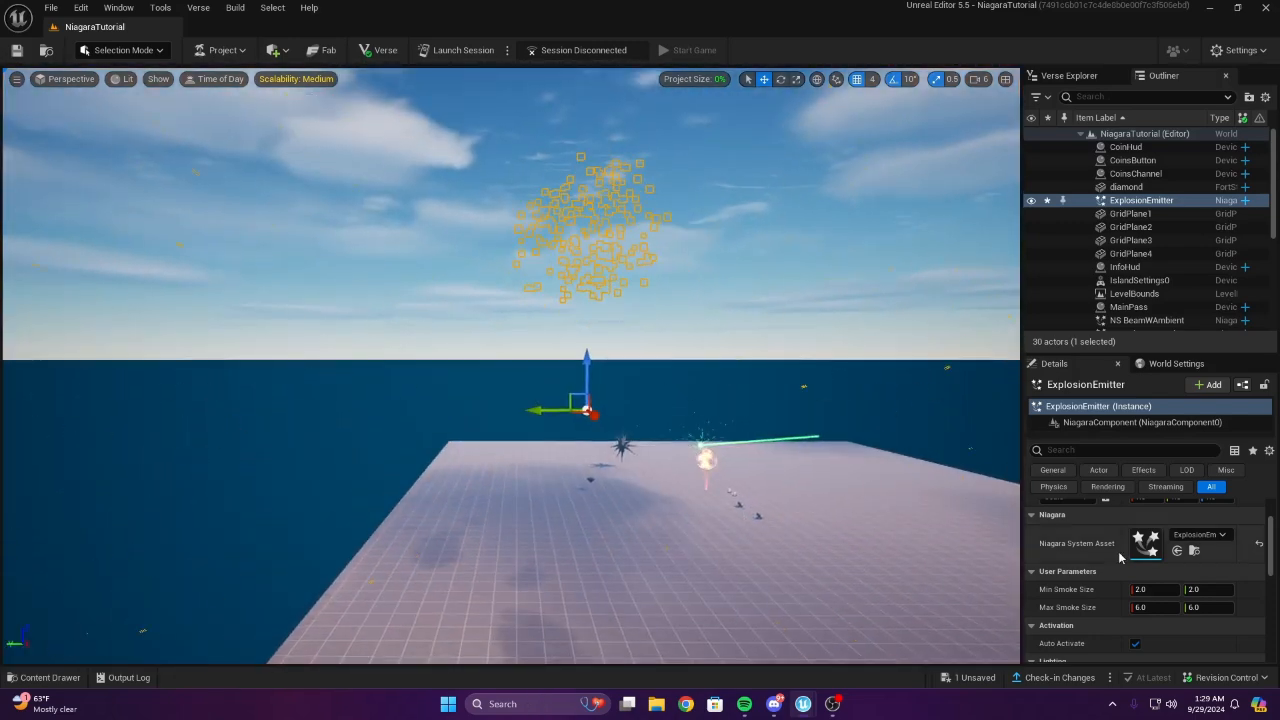
scroll(1130, 575, "down", 1)
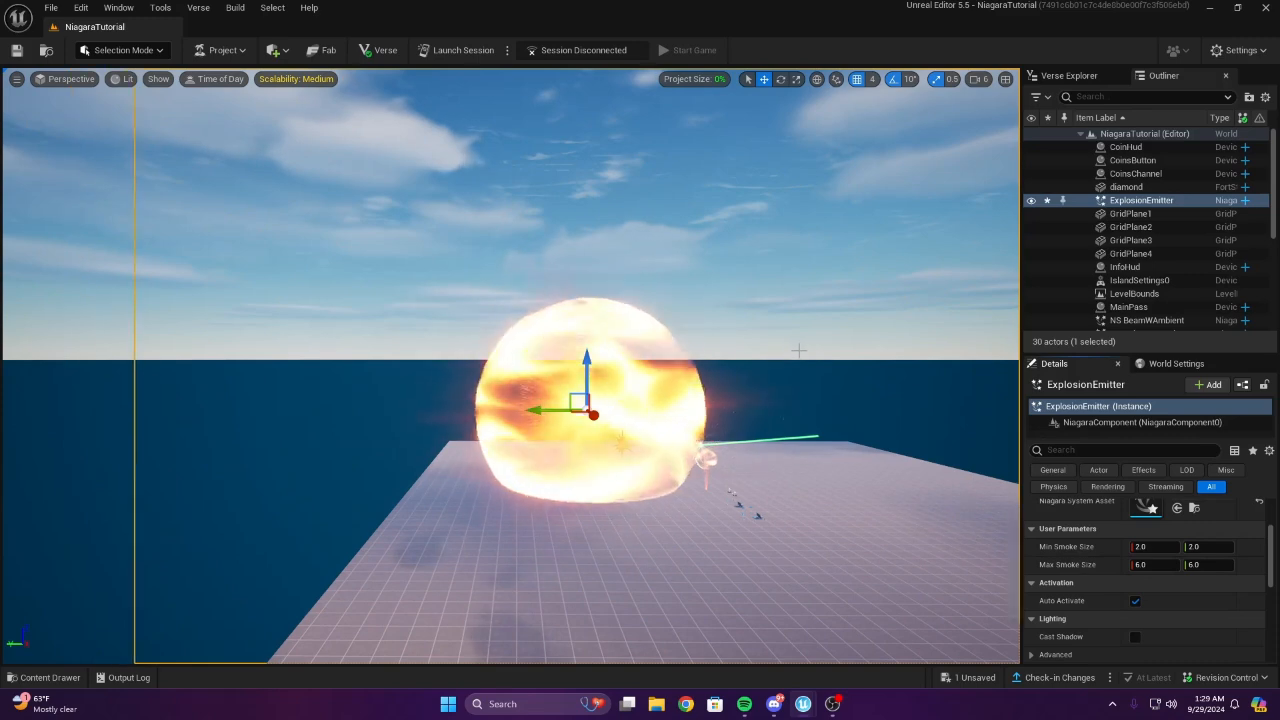
right_click_drag(779, 352, 790, 402)
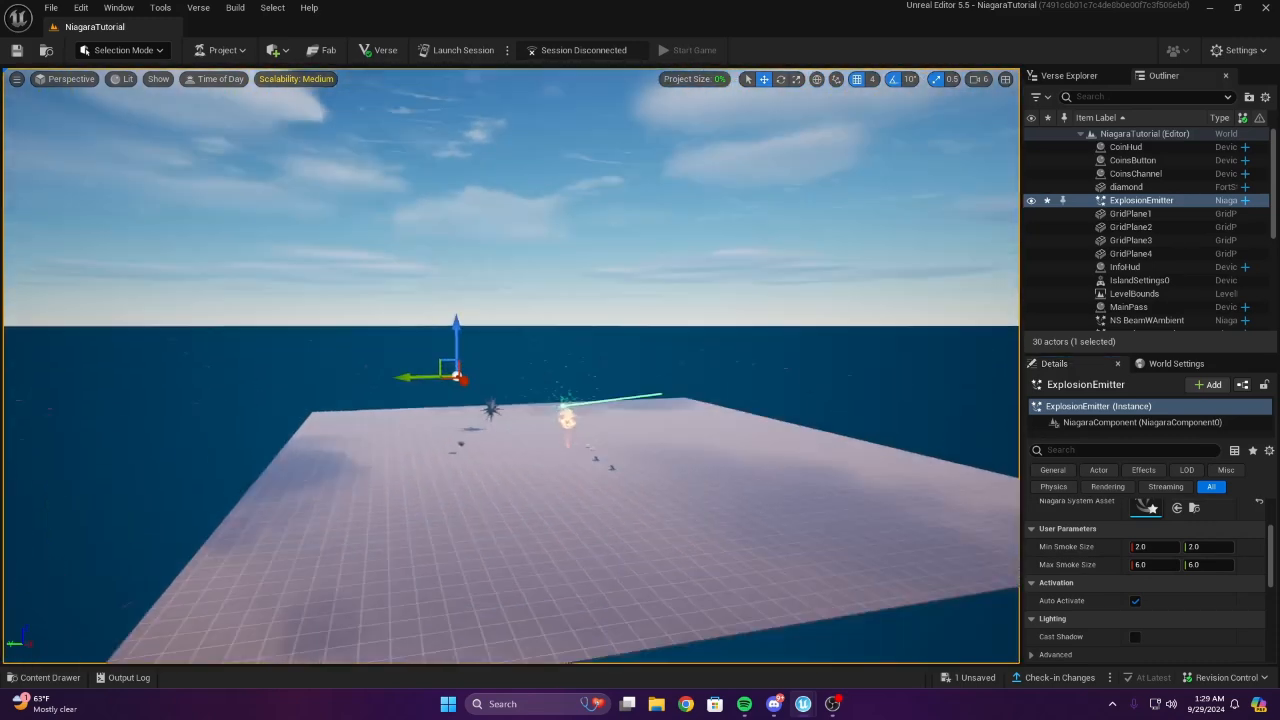
Disable the Shockwave emitter in the ExplosionEmitter system, save it, and replay the explosion in the level
double_click(1145, 508)
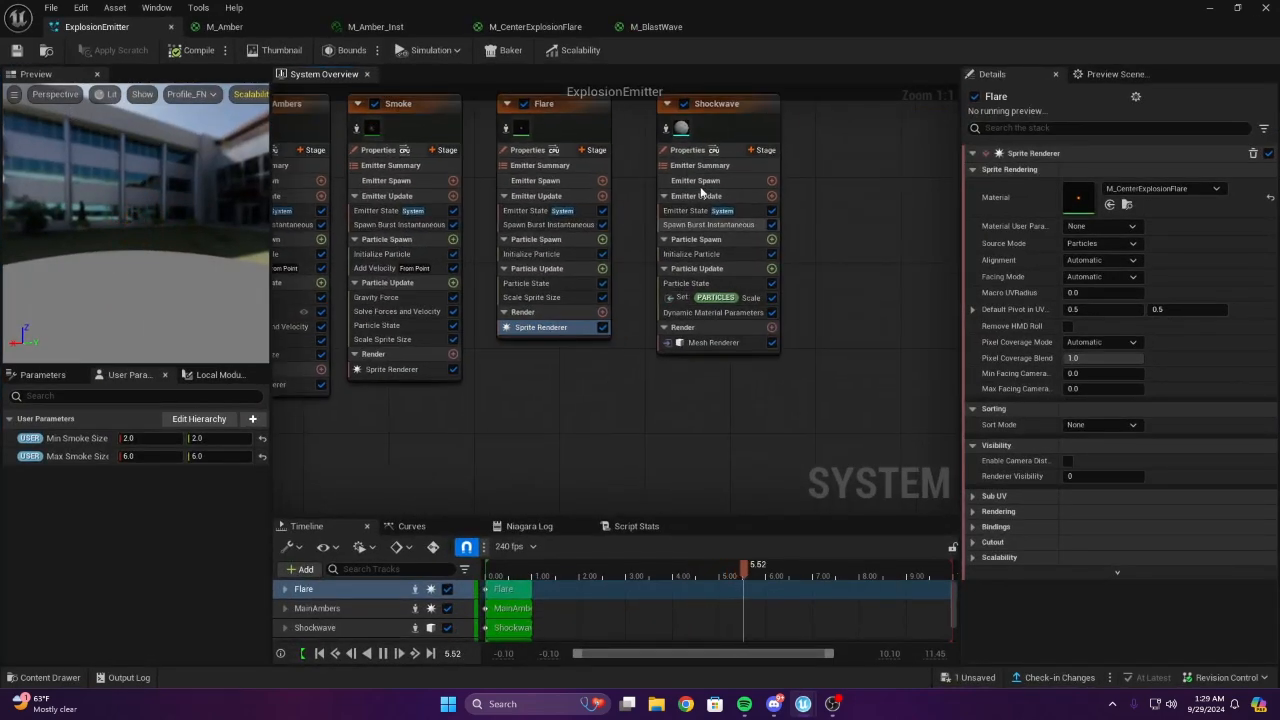
left_click(684, 104)
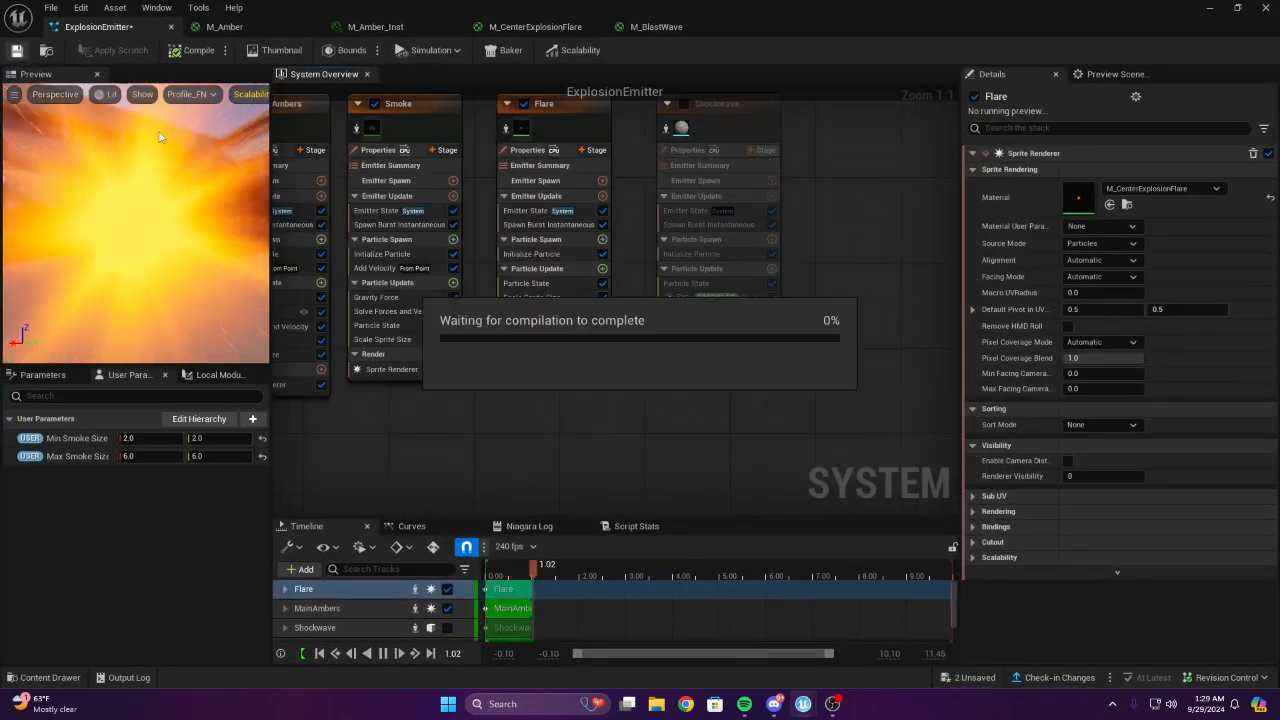
left_click(1207, 7)
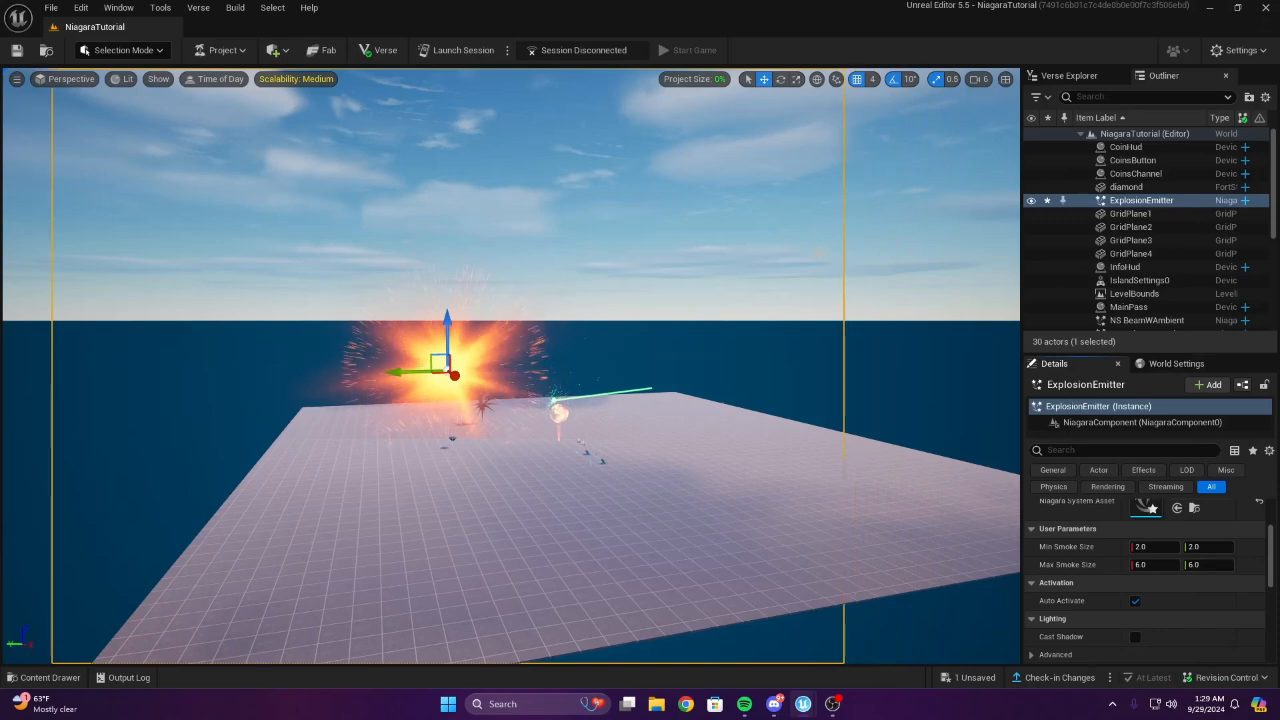
right_click_drag(892, 313, 812, 313)
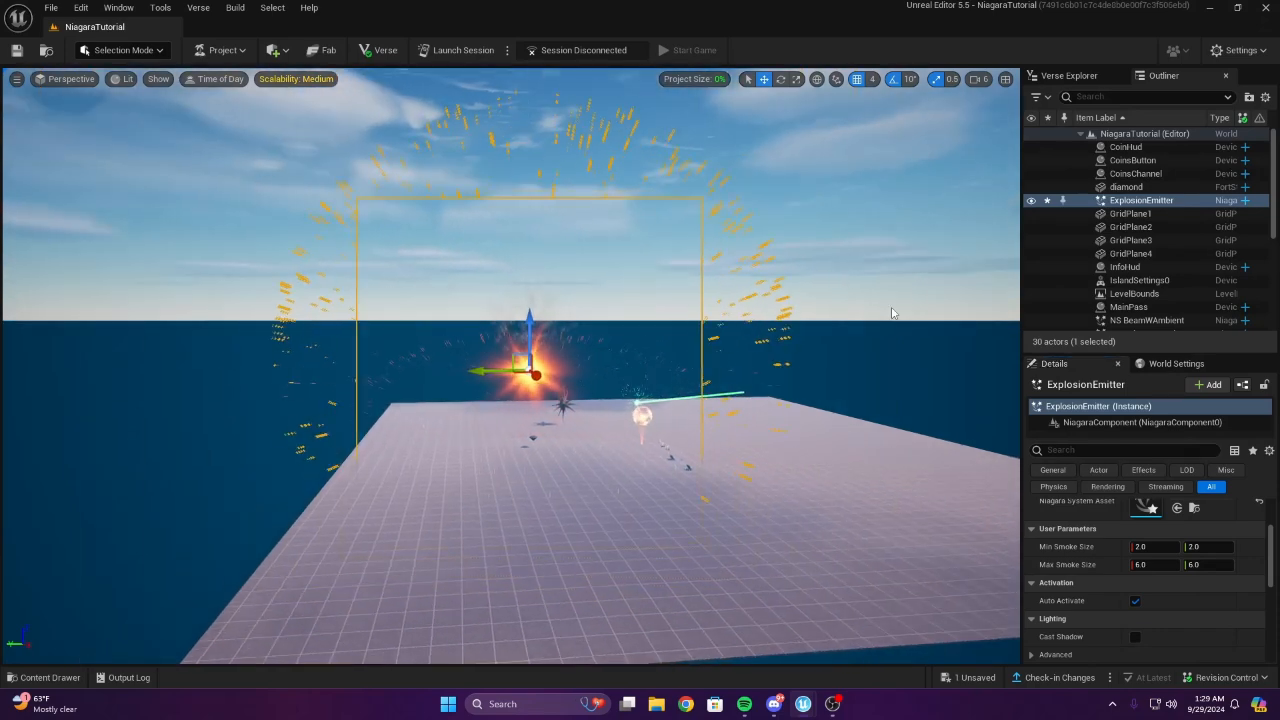
left_click(1135, 601)
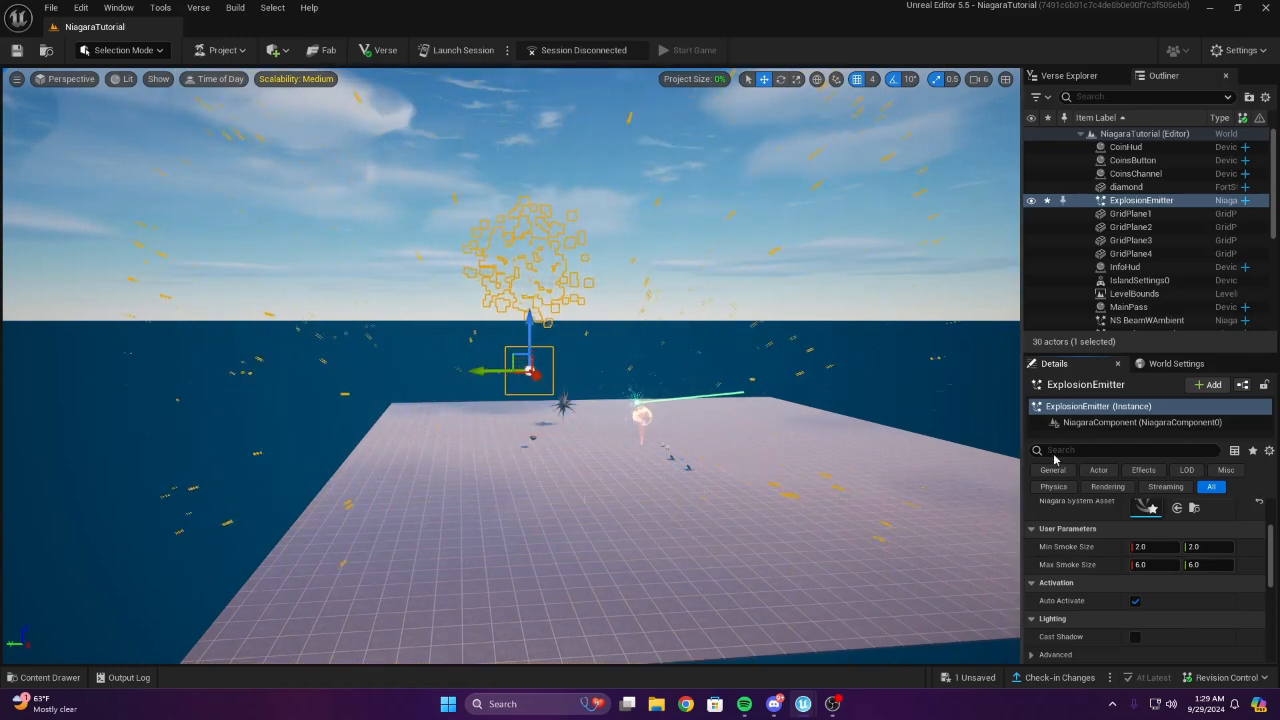
Reopen the ExplosionEmitter system and display the Flare emitter's Scale Sprite Size module
scroll(1120, 560, "up", 2)
double_click(1143, 566)
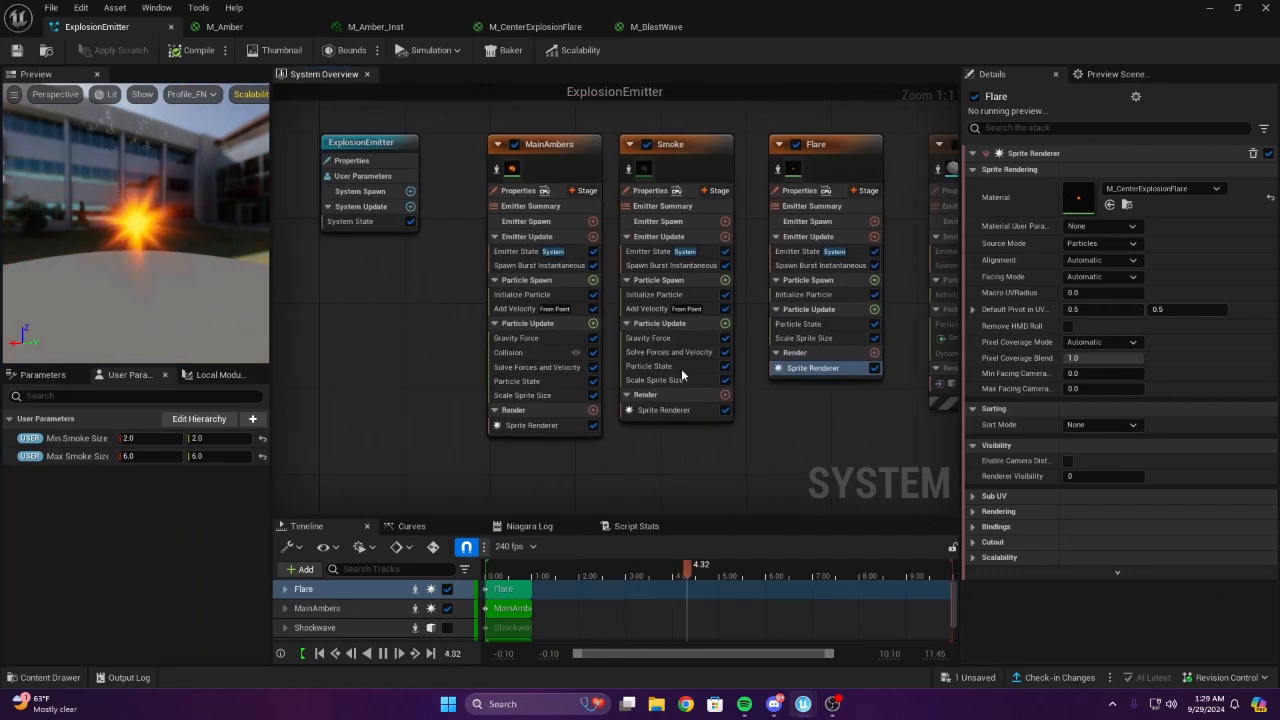
right_click_drag(443, 282, 386, 282)
right_click_drag(735, 428, 582, 404)
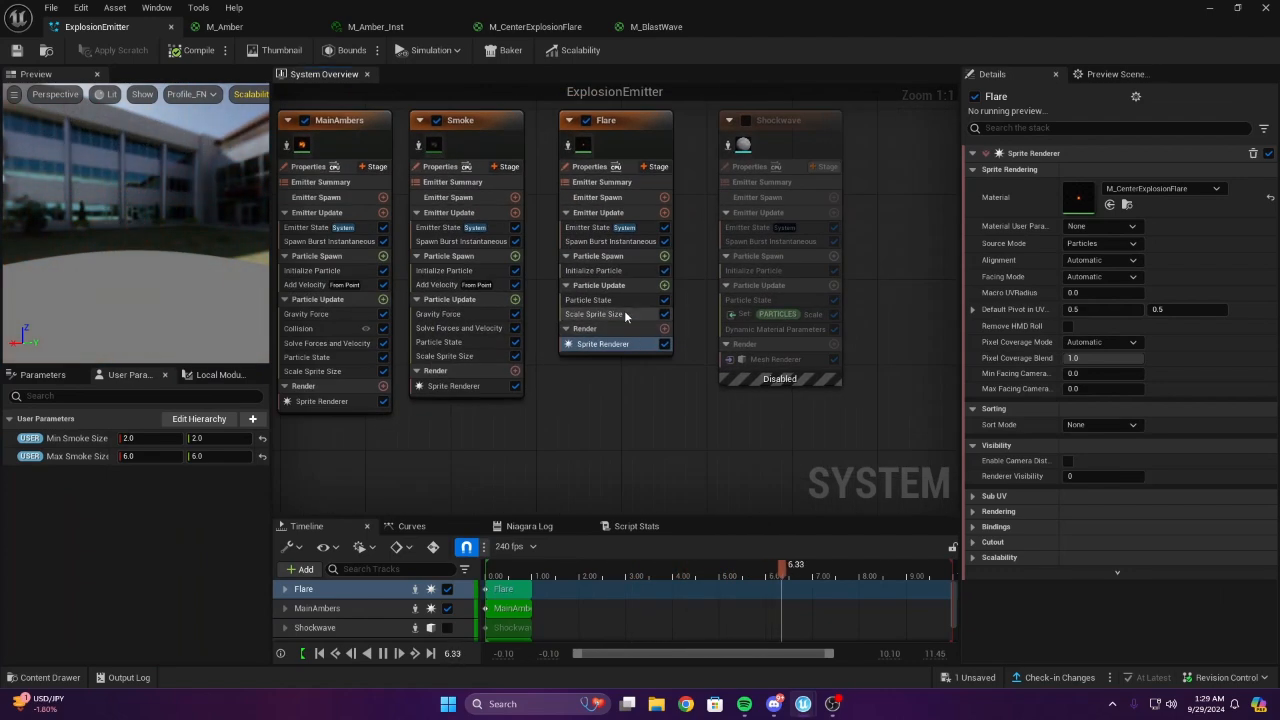
left_click(621, 271)
right_click_drag(615, 278, 703, 337)
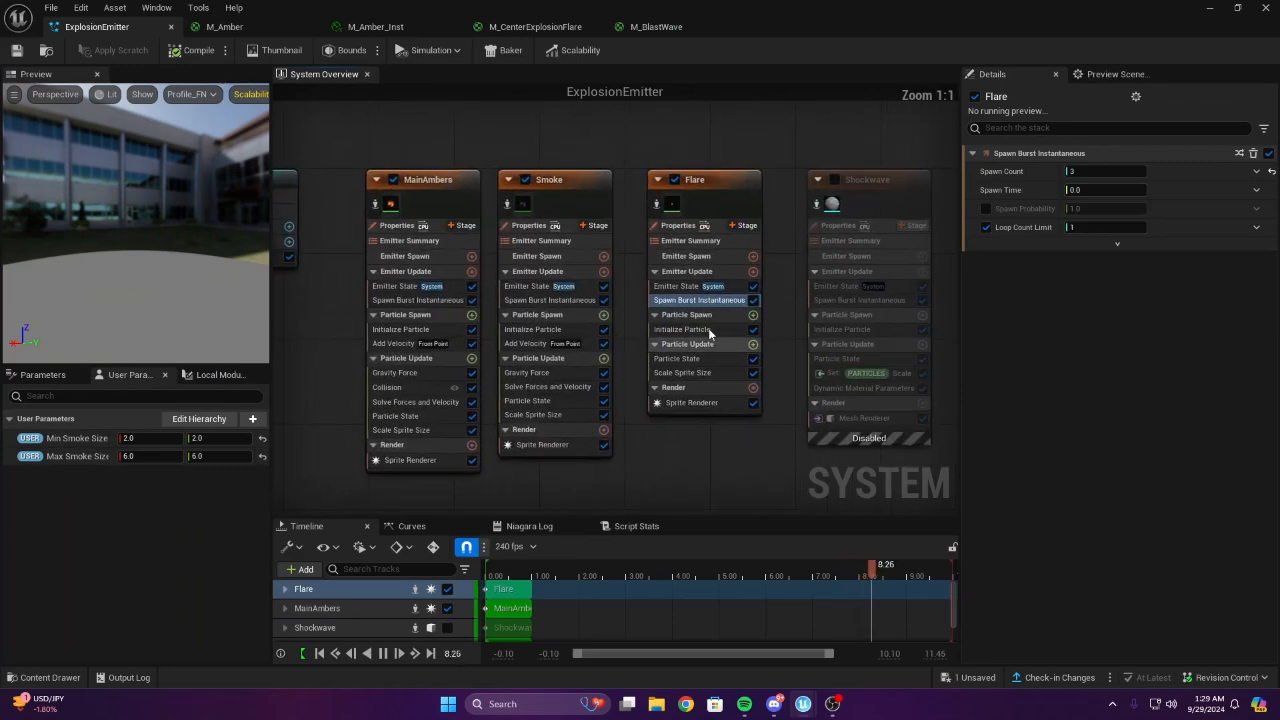
right_click_drag(745, 497, 790, 470)
left_click(727, 345)
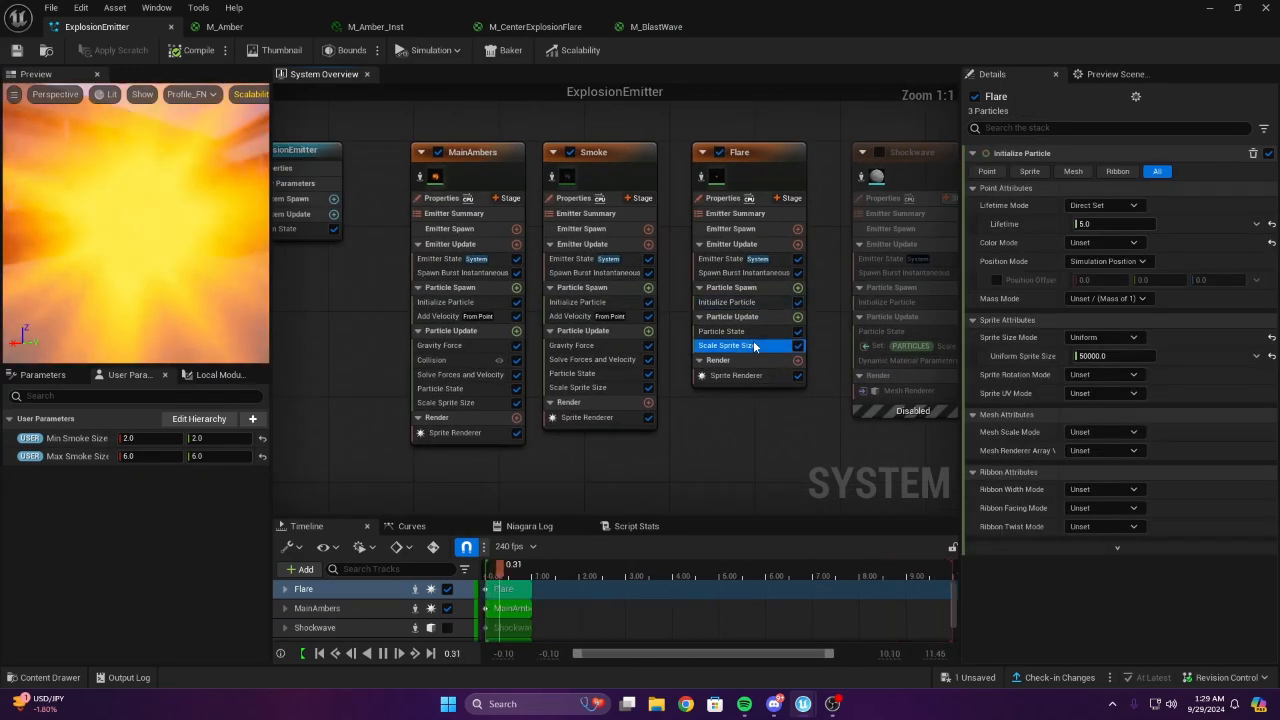
Reshape the Flare's sprite size curve to start at 0 and peak at 1 at time 0.5, and preview it in the level
mouse_move(1030, 230)
right_mouse_down()
mouse_move(1089, 260)
mouse_move(1043, 229)
right_mouse_up()
scroll(1088, 260, "down", 2)
left_click(1043, 229)
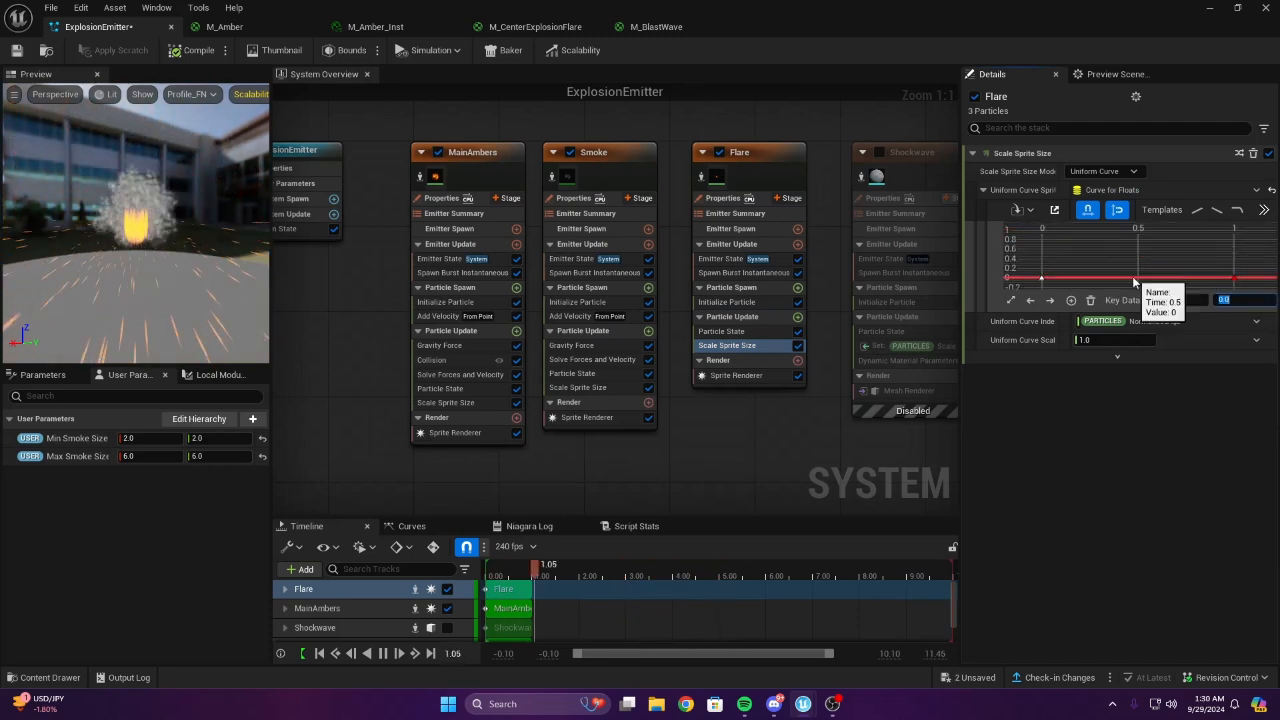
left_click(1258, 300)
type("1")
key("Return")
left_click(1177, 251)
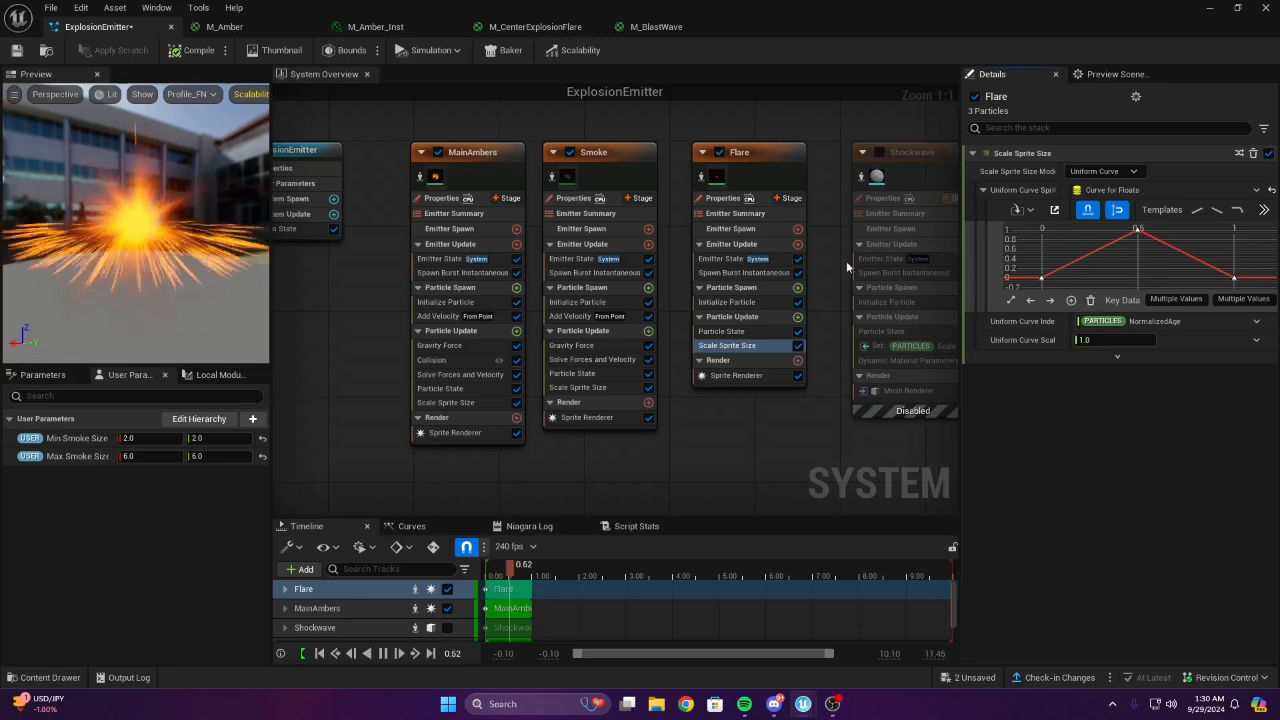
left_click(1266, 7)
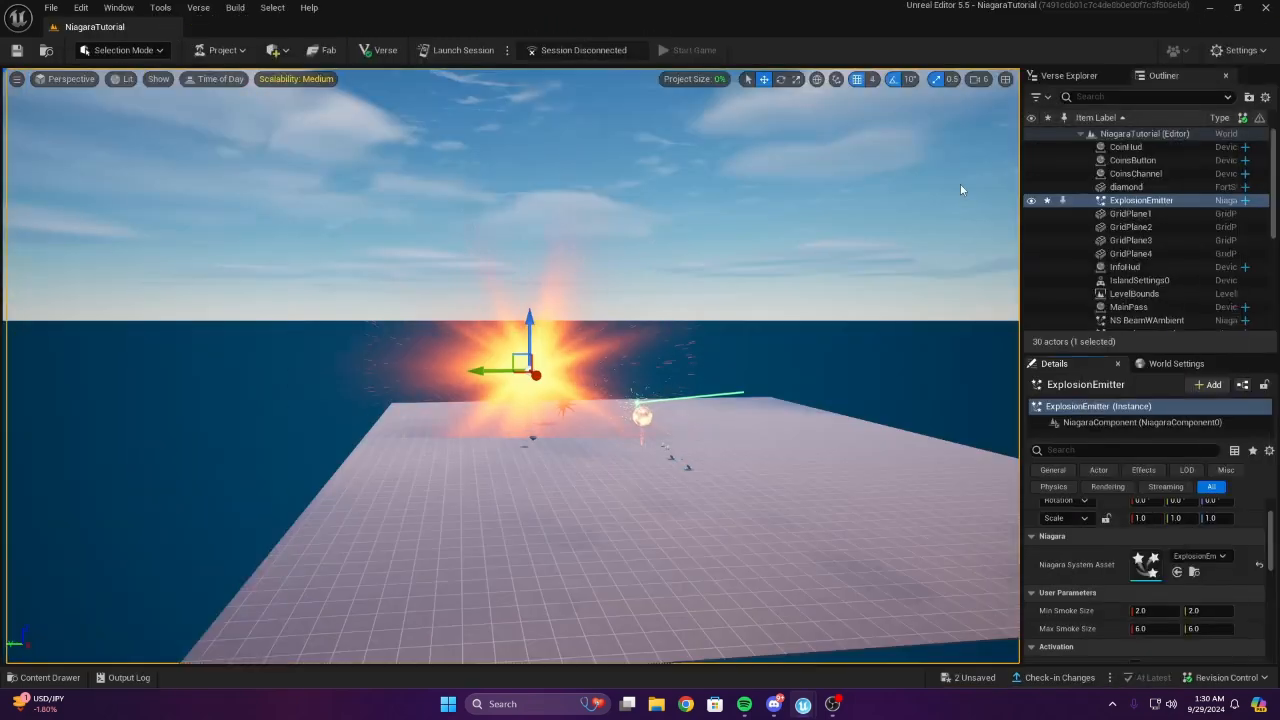
key("d")
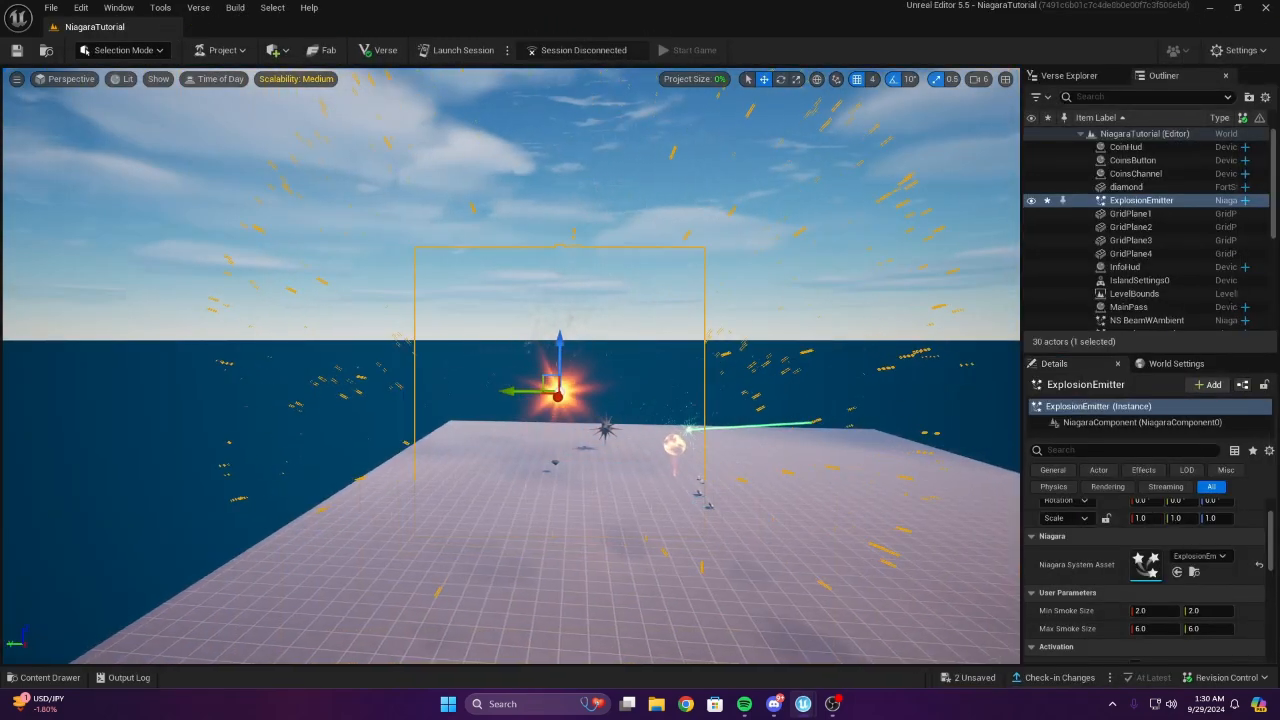
Replay the ExplosionEmitter effect in the level, deselect it, and watch the explosion from several distances
key("a")
key("s")
scroll(1147, 612, "down", 2)
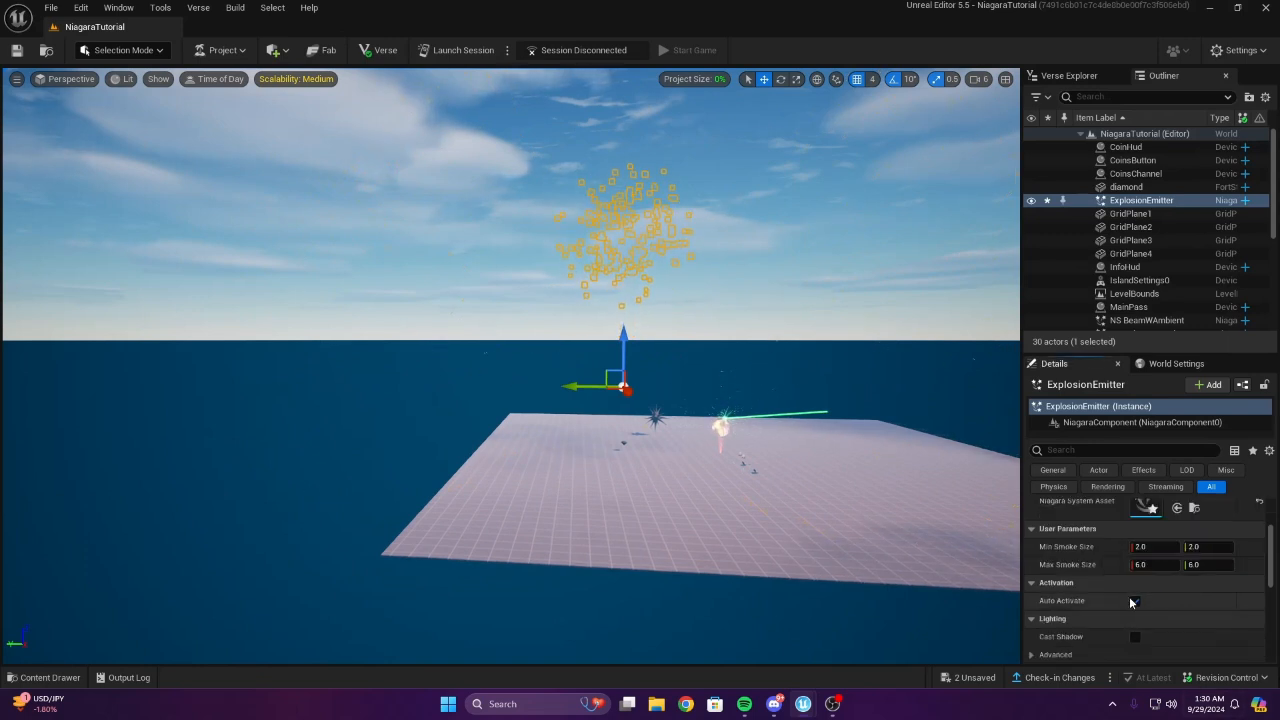
left_click(880, 290)
right_click_drag(880, 290, 950, 278)
key("w")
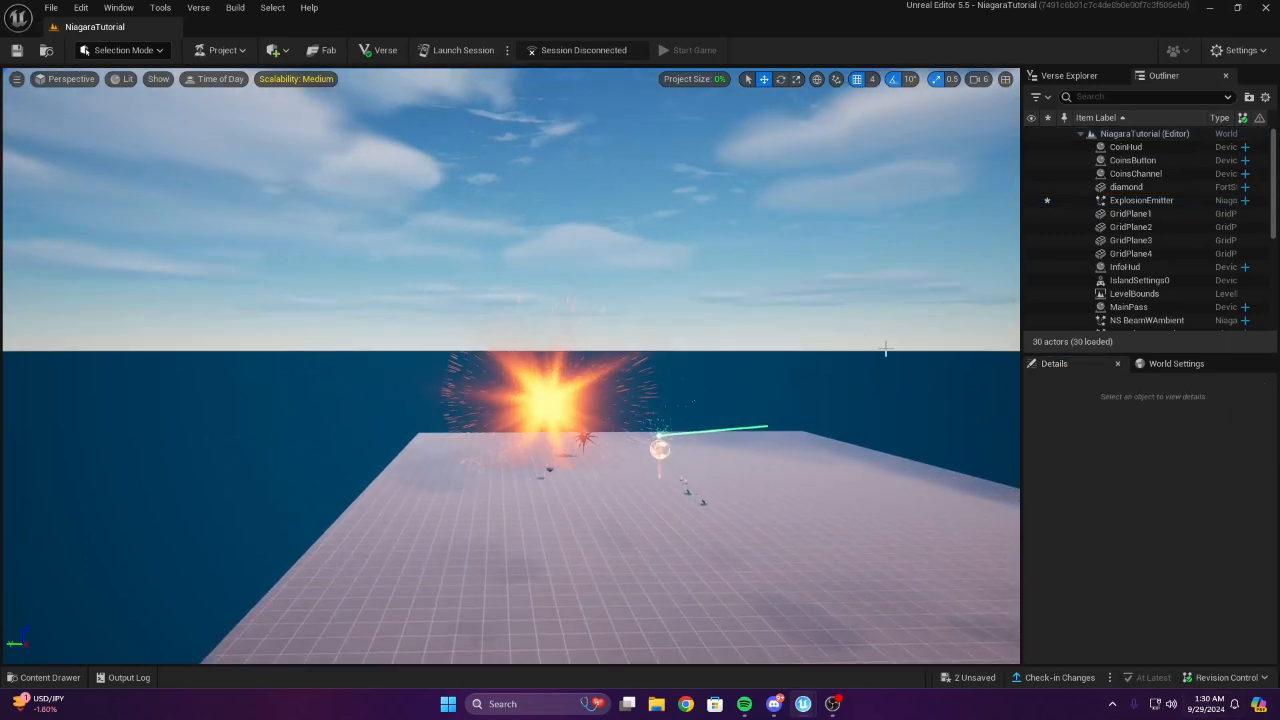
right_click_drag(885, 348, 880, 353)
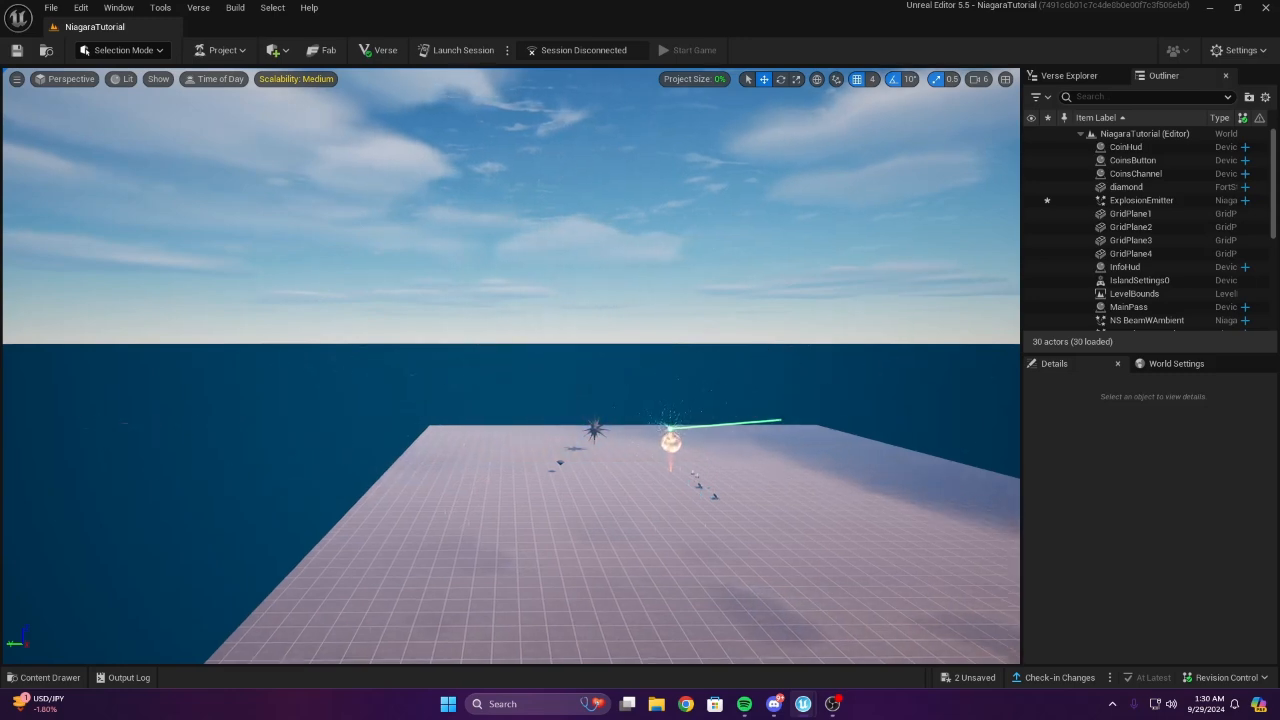
mouse_move(699, 396)
right_mouse_down()
mouse_move(678, 430)
mouse_move(699, 396)
right_mouse_up()
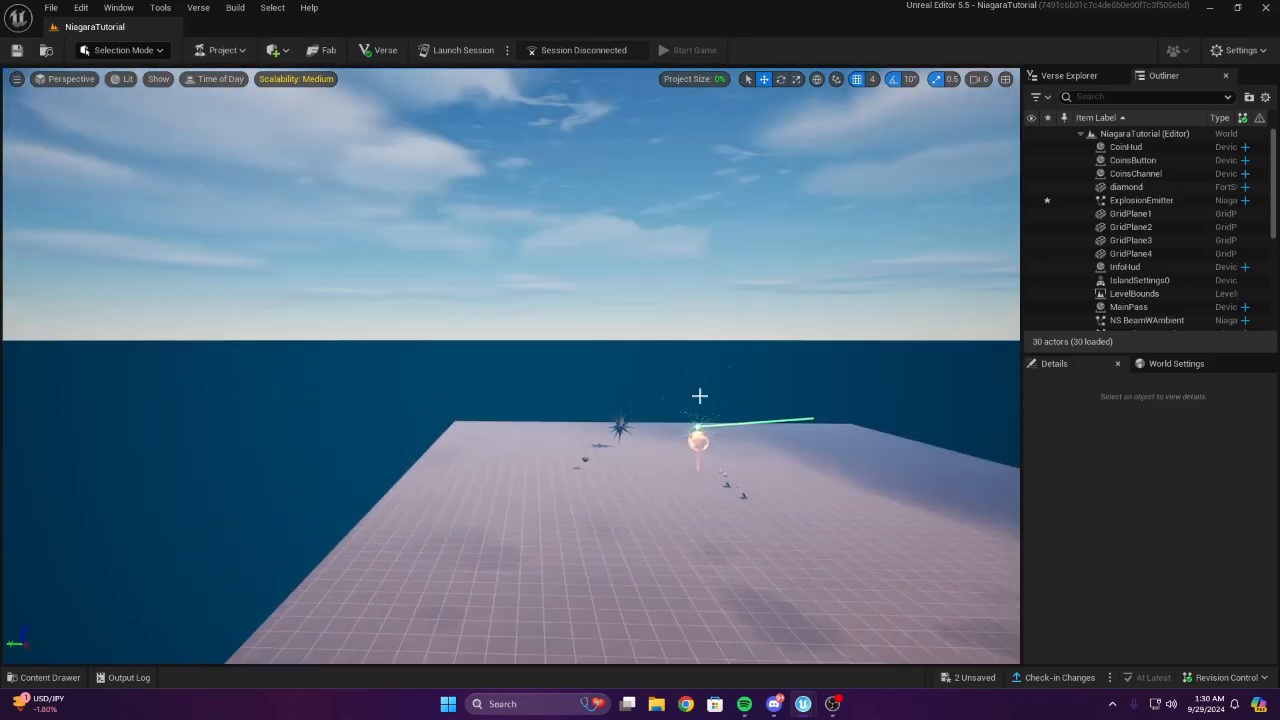
Save all of the project's unsaved assets
left_click(967, 677)
left_click(757, 505)
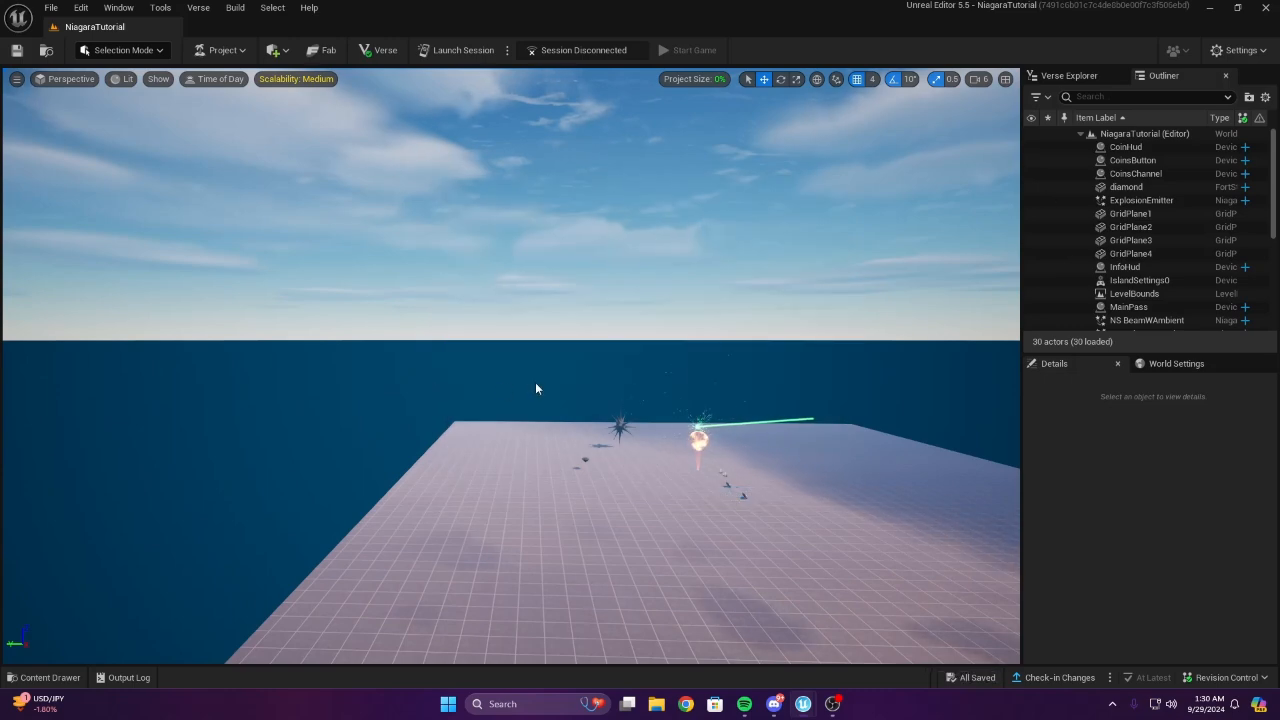
right_click_drag(575, 402, 746, 451)
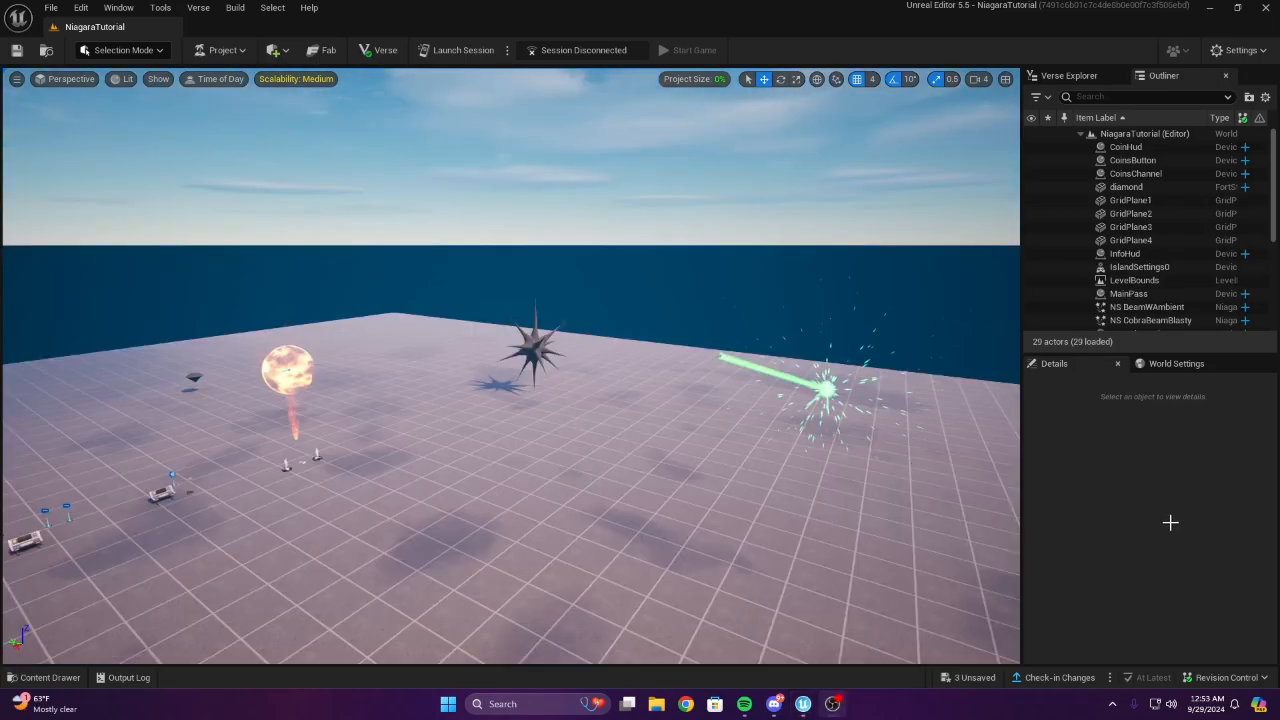
Examine the beam effect and the spiked impact mesh in the level, and display the mesh's transform values
right_click_drag(760, 430, 735, 445)
key("w")
key("s")
left_click(580, 412)
right_click_drag(580, 412, 630, 410)
scroll(1034, 596, "down", 2)
left_click(1032, 590)
left_click(660, 427)
scroll(1130, 562, "up", 2)
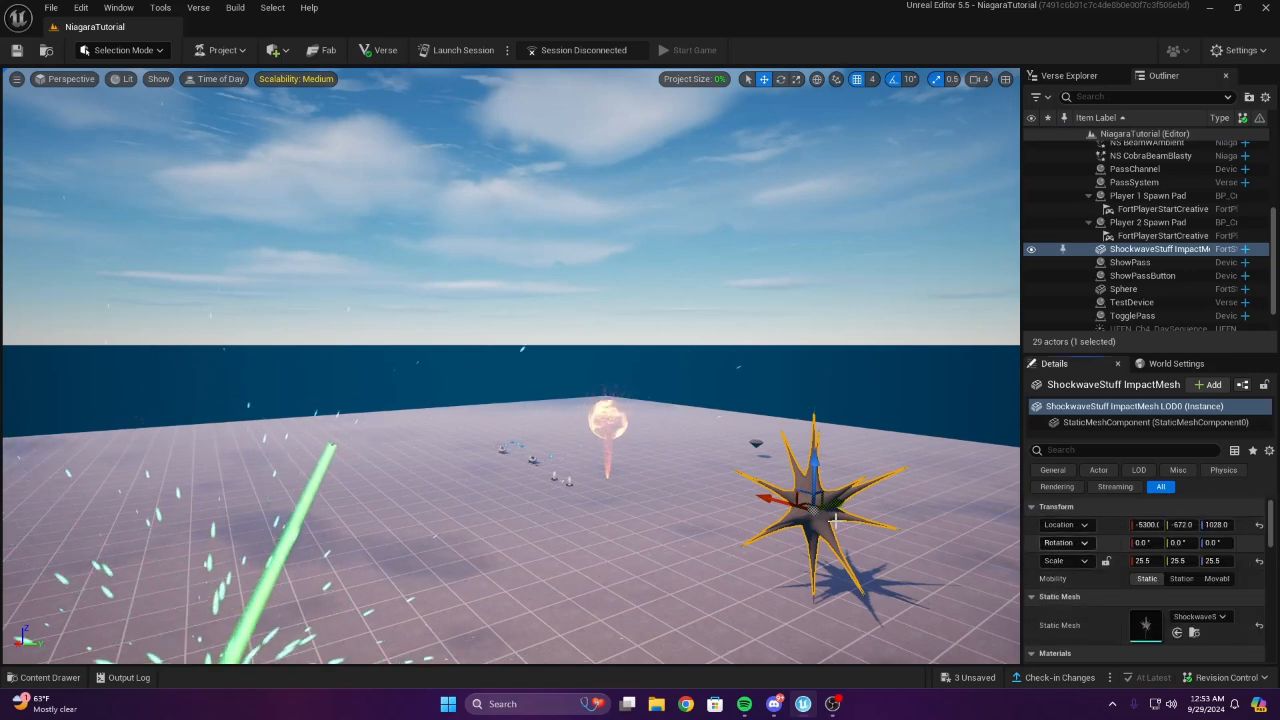
Try to paste a location into the BeamTarget parameter of the NS CobraBeamBlasty actor
right_click_drag(834, 519, 940, 597)
left_click(912, 617)
scroll(1090, 600, "down", 1)
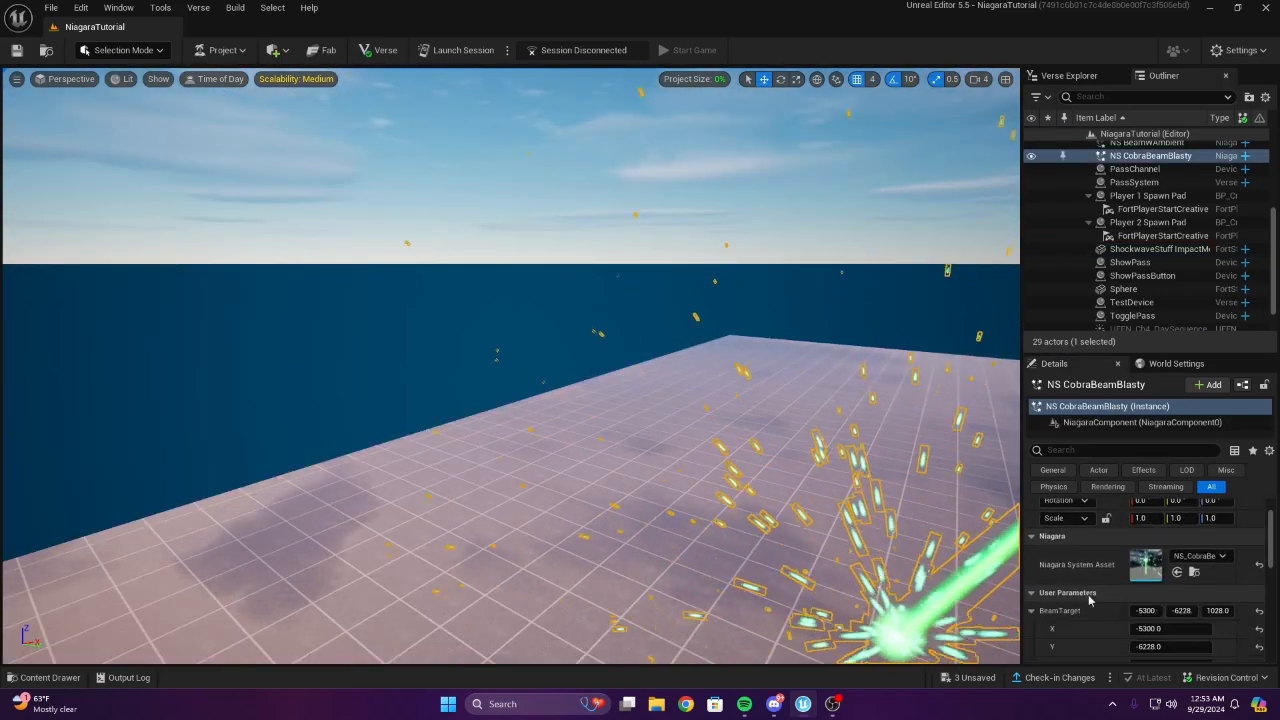
right_click(1088, 608)
left_click(1158, 562)
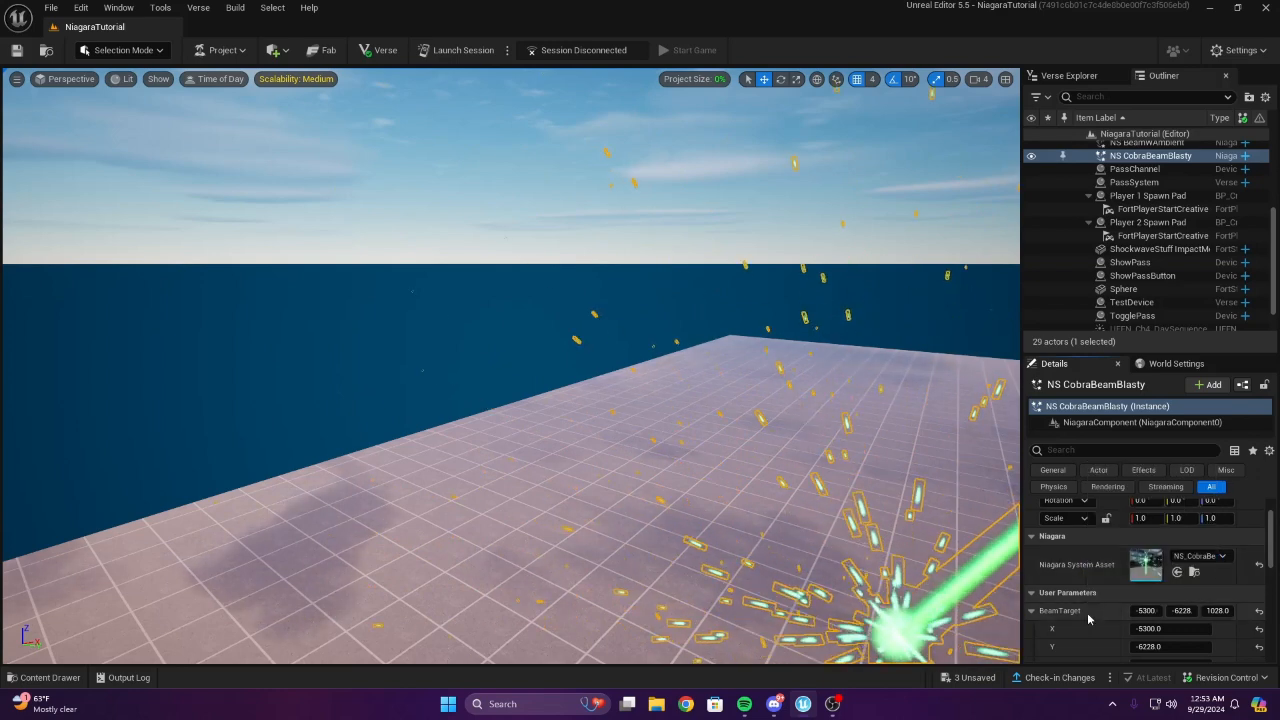
left_click(1134, 558)
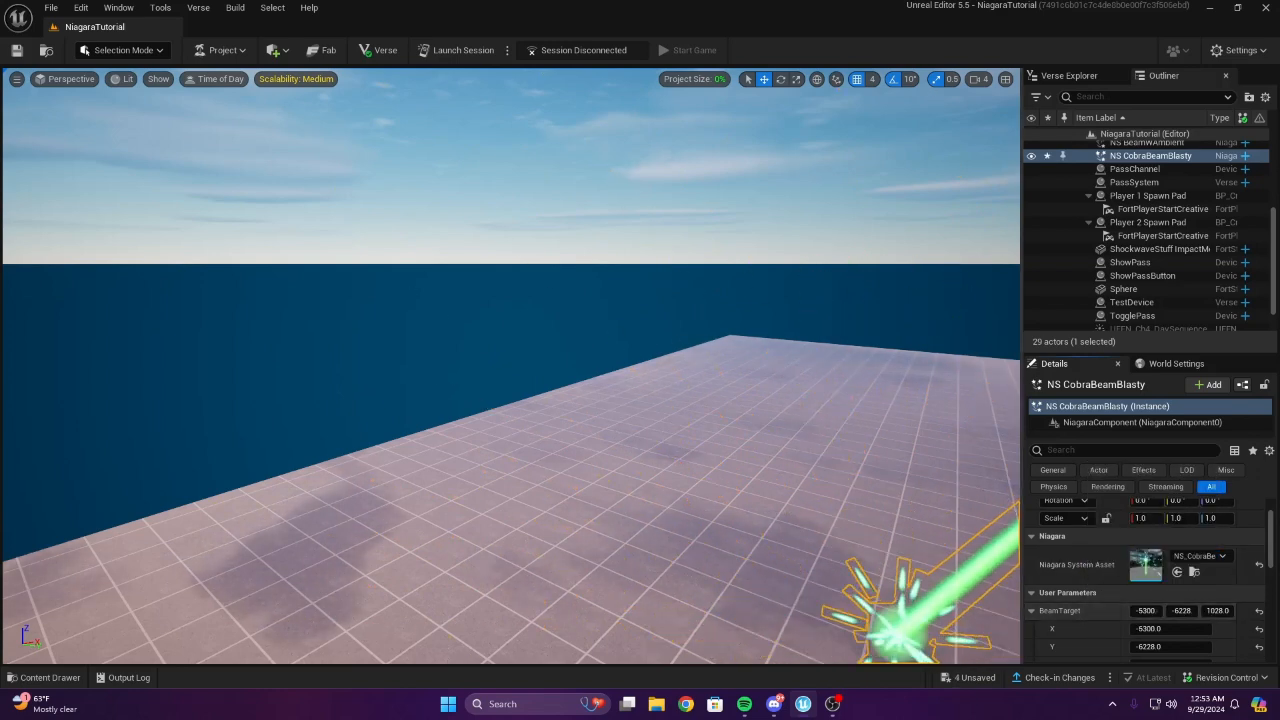
Copy the ShockwaveStuff impact mesh's location and paste it into NS CobraBeamBlasty's BeamTarget user parameter
right_click_drag(643, 447, 850, 410)
left_click(670, 480)
right_click(1104, 521)
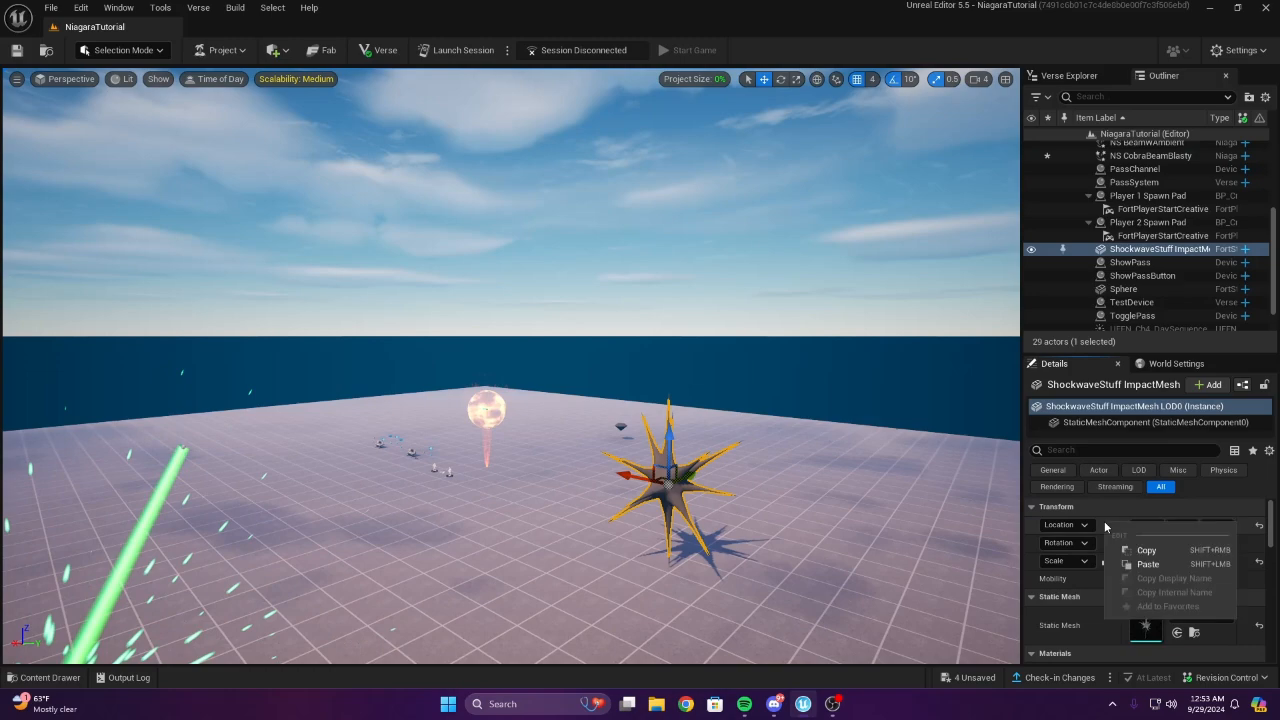
left_click(1149, 553)
right_click_drag(743, 519, 563, 550)
left_click(1150, 155)
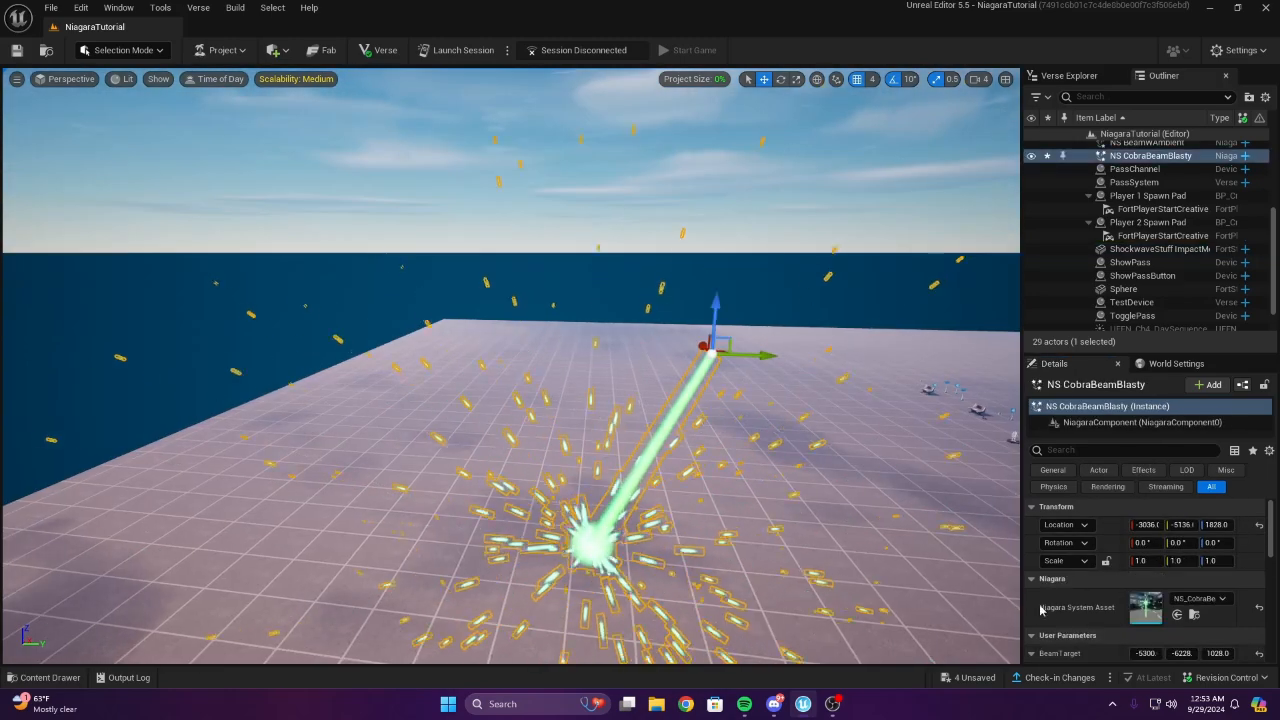
scroll(1150, 560, "down", 3)
right_click(1070, 610)
left_click(1134, 543)
Check in the level where the beam ends relative to the spiked impact mesh
right_click_drag(921, 530, 978, 530)
left_click(921, 530)
left_click(640, 442)
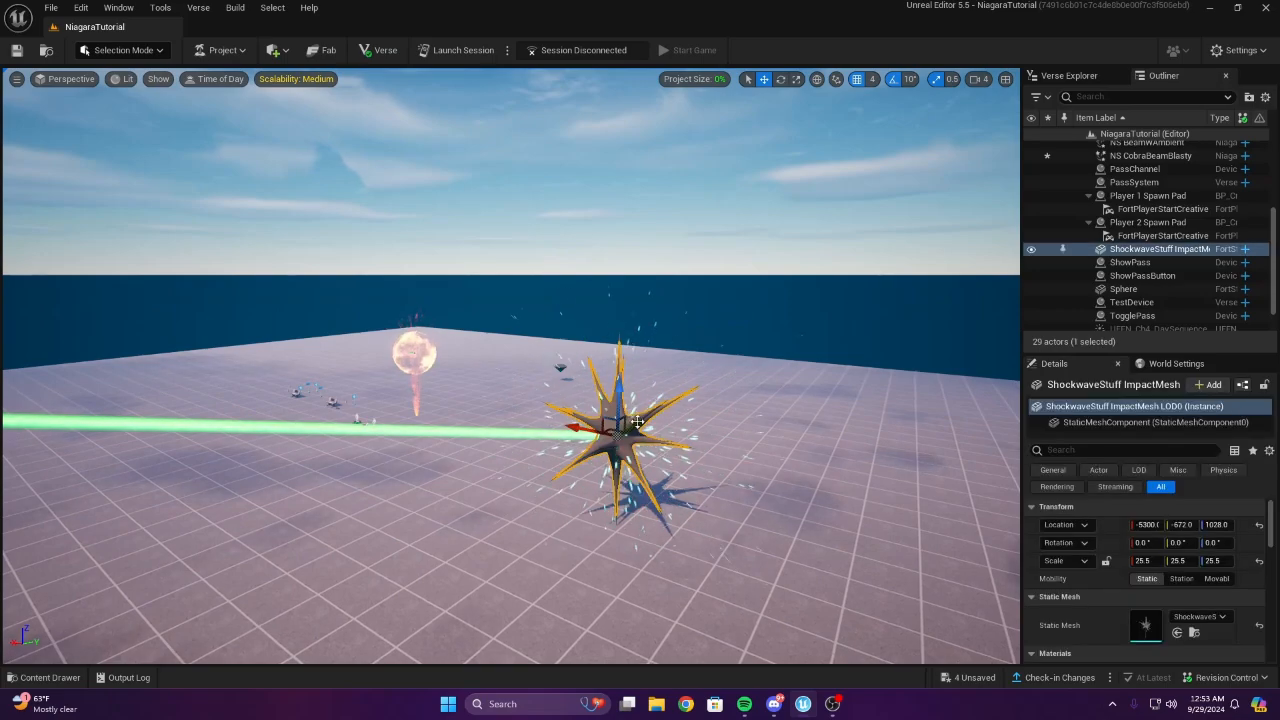
left_click(815, 450)
right_click_drag(815, 450, 1012, 525)
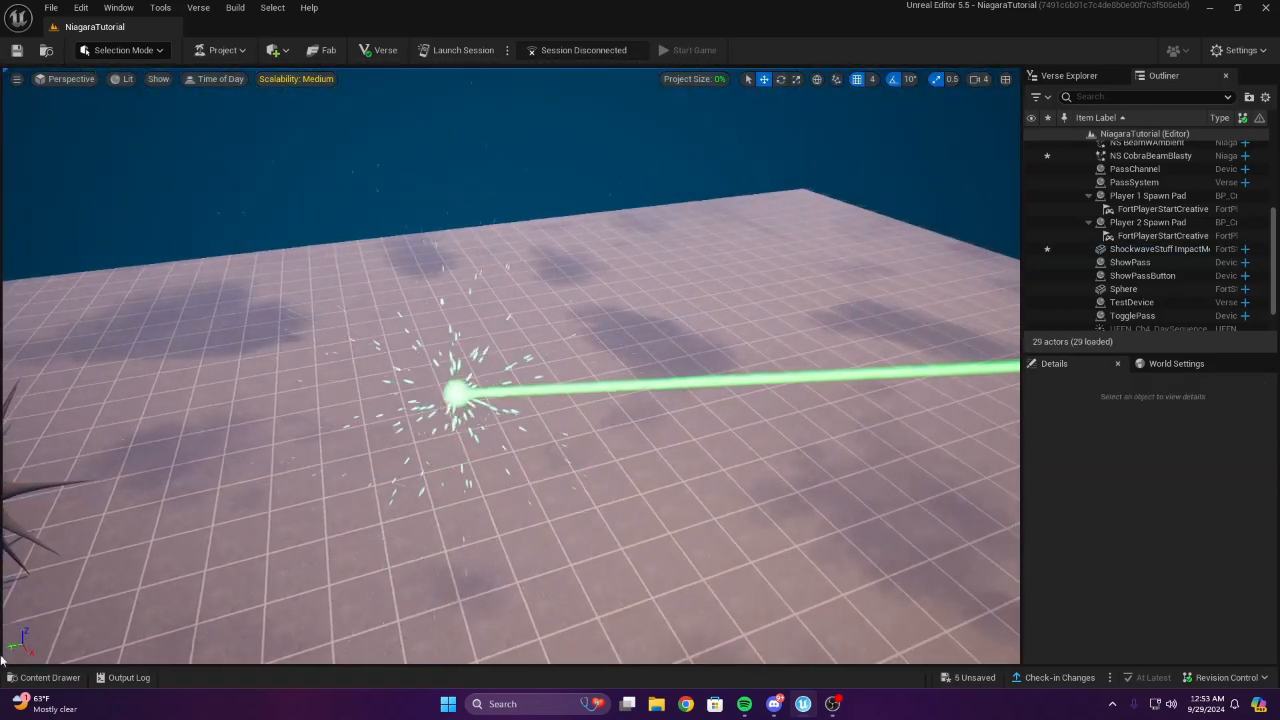
Open the Materials folder inside the NiagaraTutorial Content folder
left_click(60, 678)
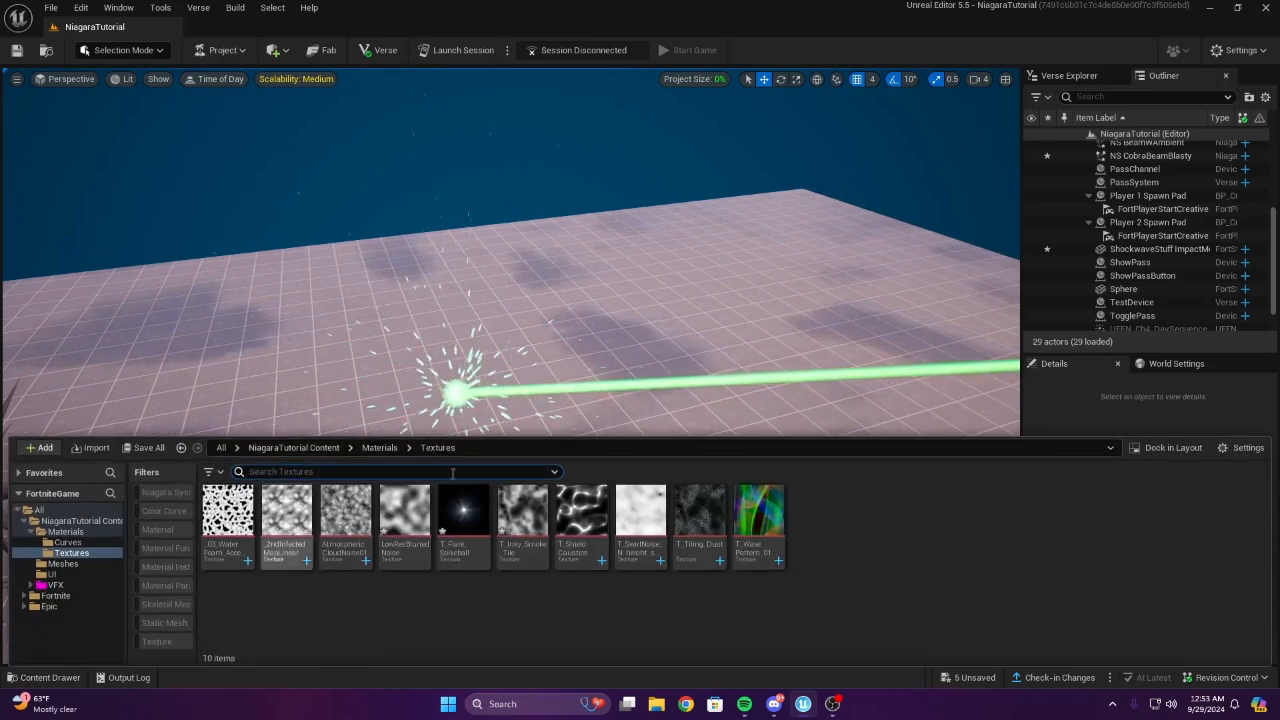
left_click(371, 447)
right_click_drag(471, 306, 417, 489)
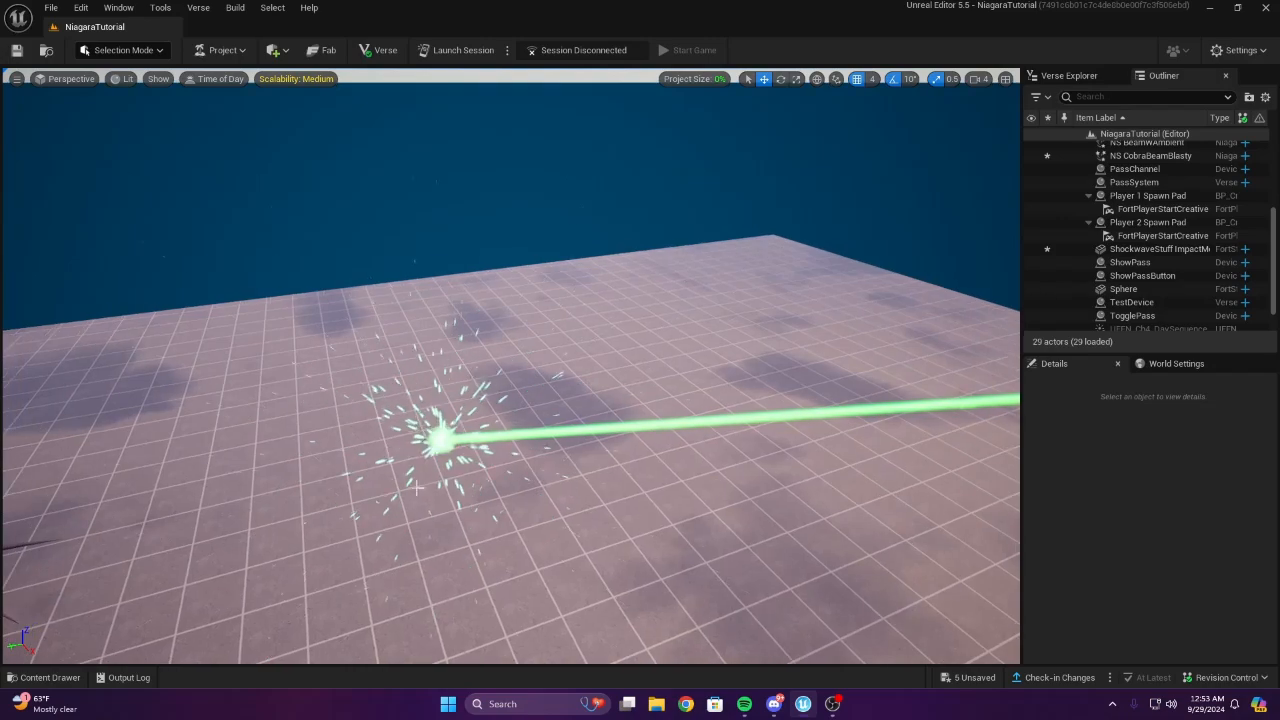
right_click_drag(345, 505, 252, 600)
key("ctrl+space")
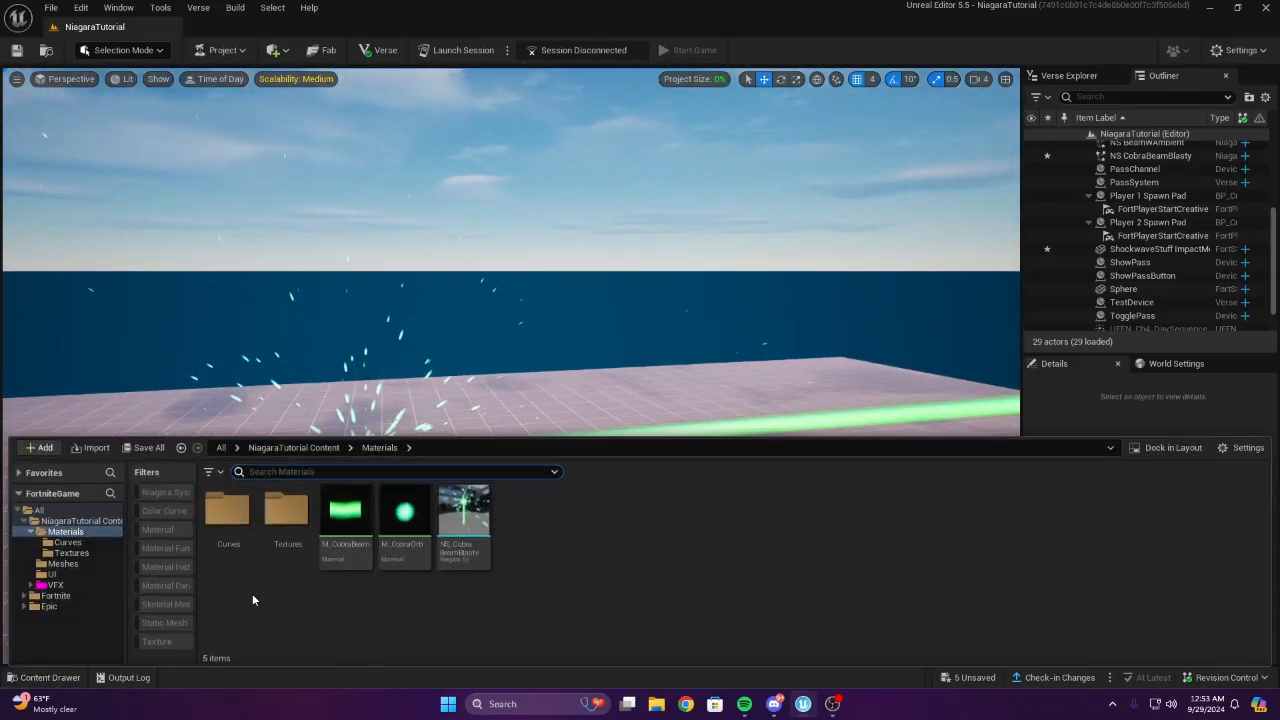
left_click(307, 448)
double_click(229, 520)
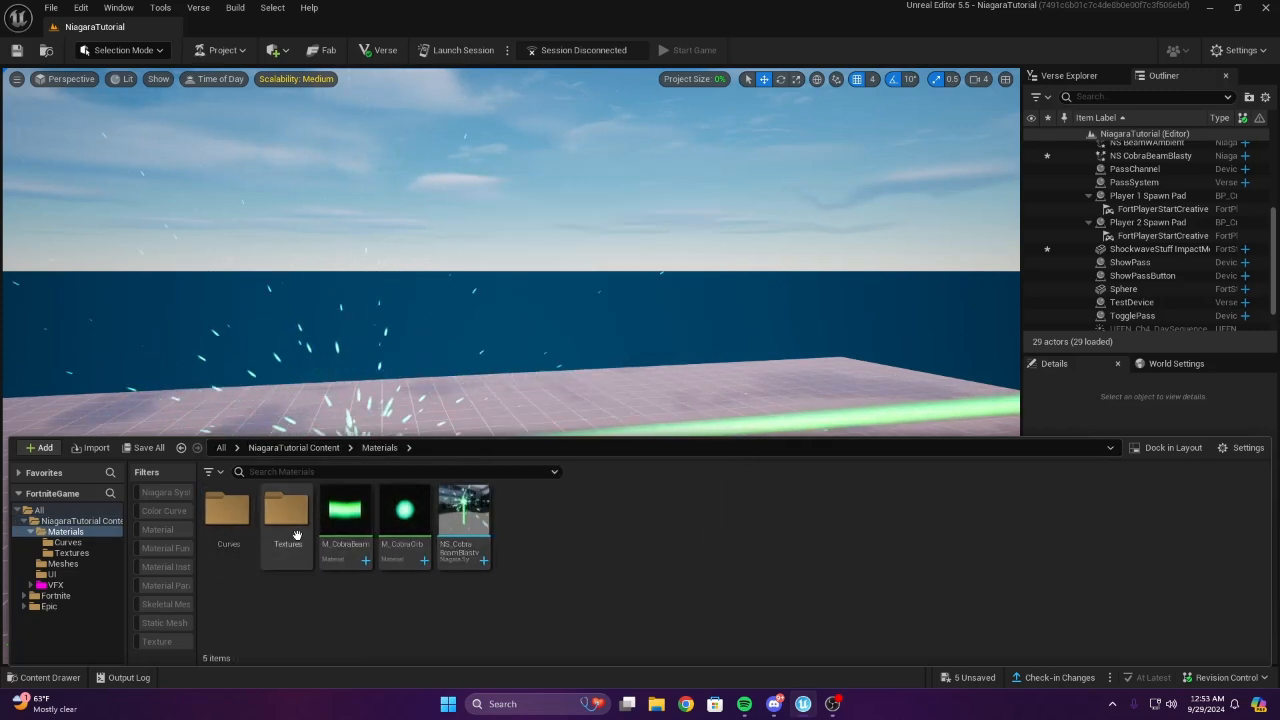
Look into the Textures and Curves subfolders, and create a new material named M_Explosion in the Materials folder
double_click(287, 515)
left_click(300, 448)
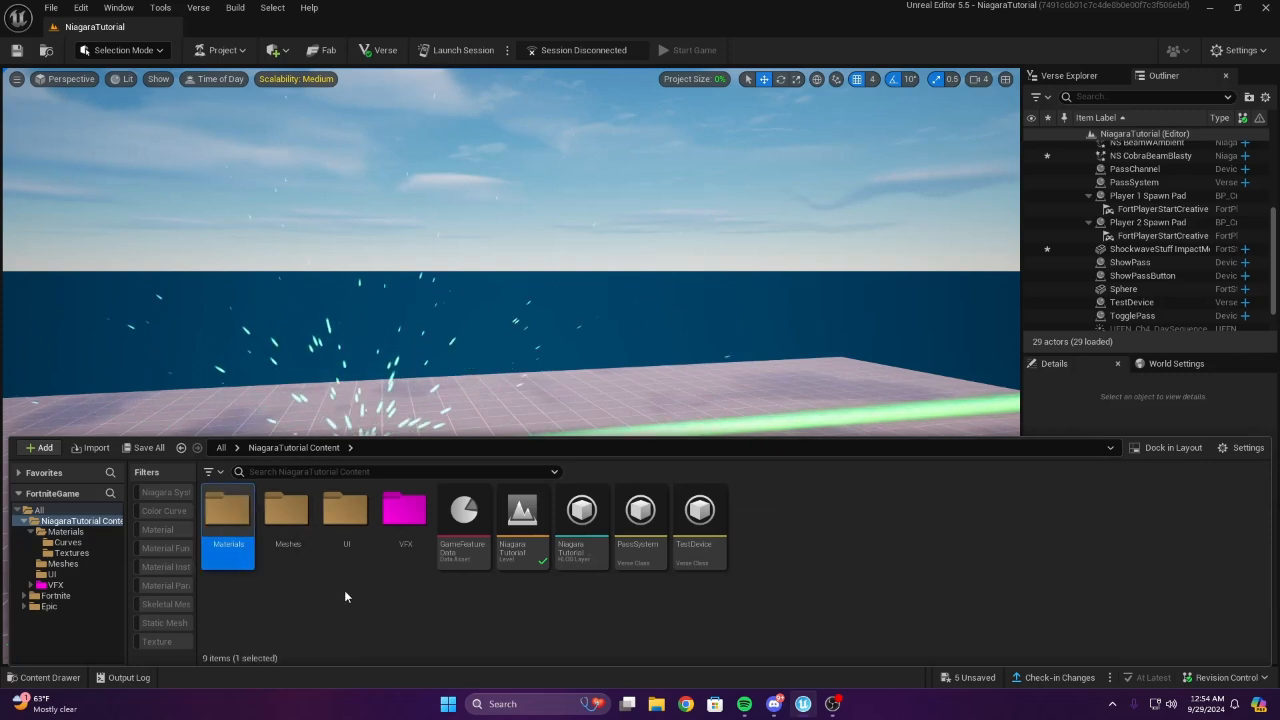
double_click(228, 525)
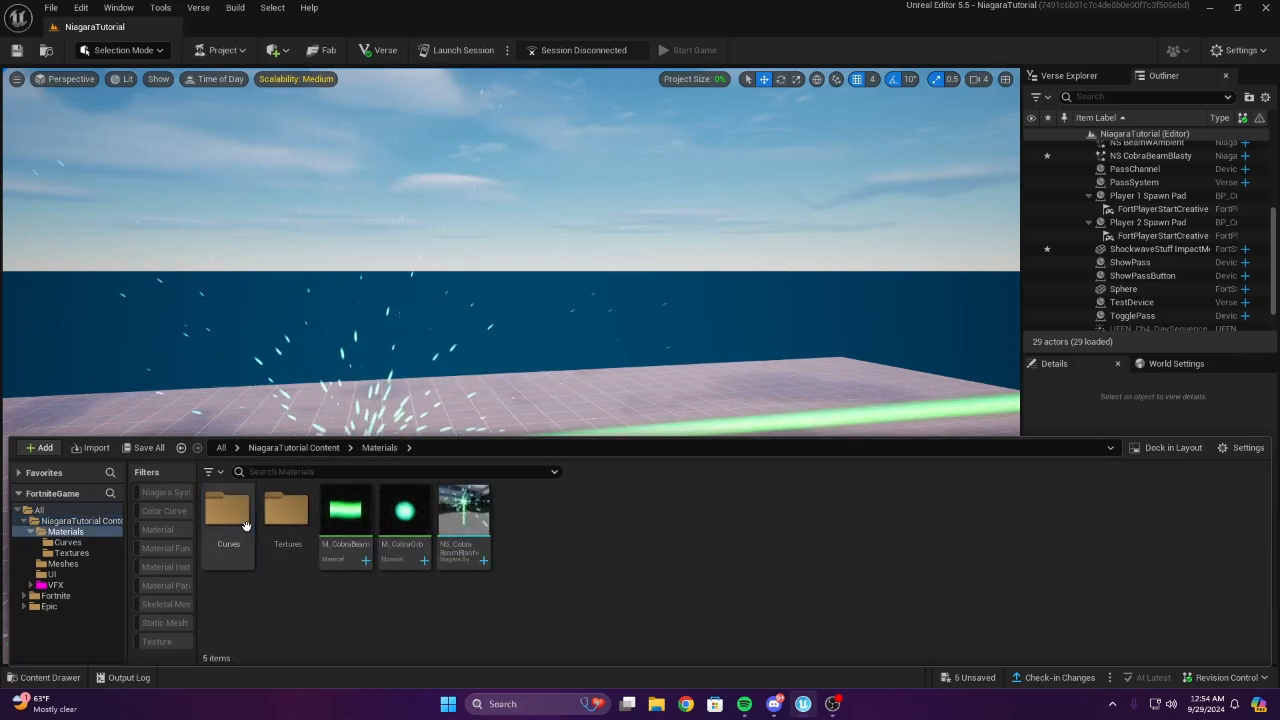
double_click(228, 515)
left_click(380, 448)
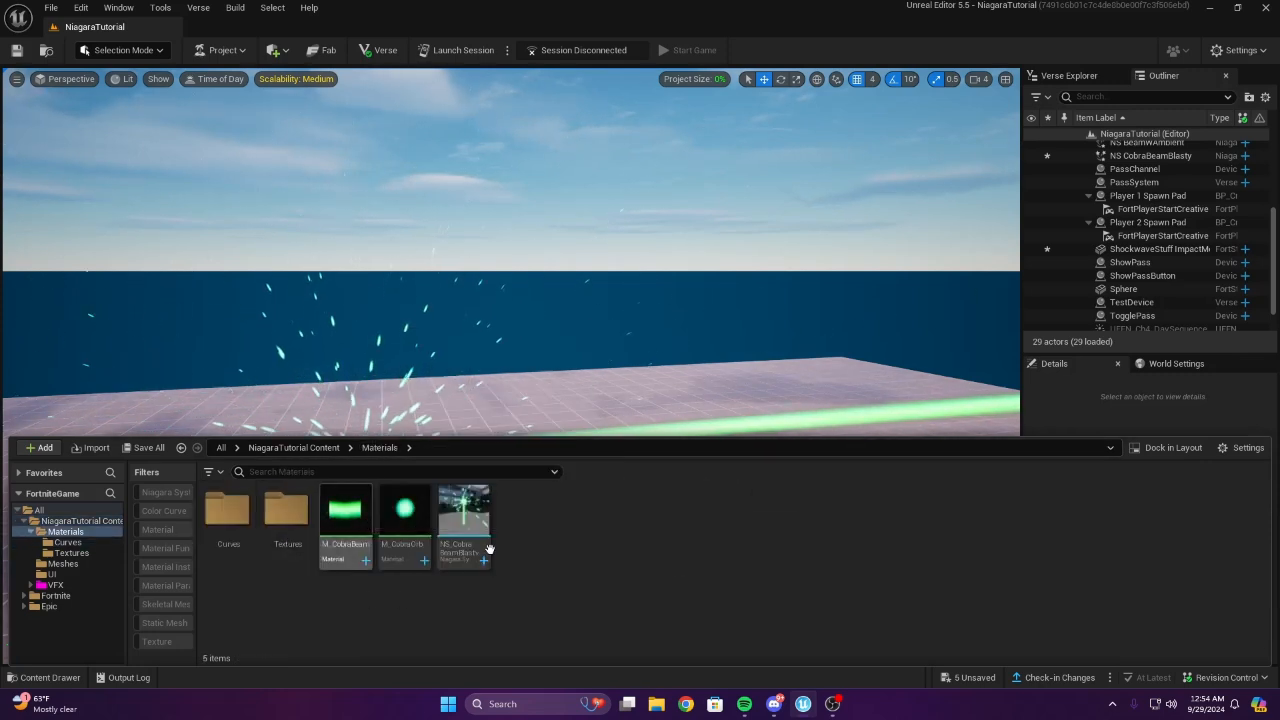
right_click(528, 522)
left_click(644, 236)
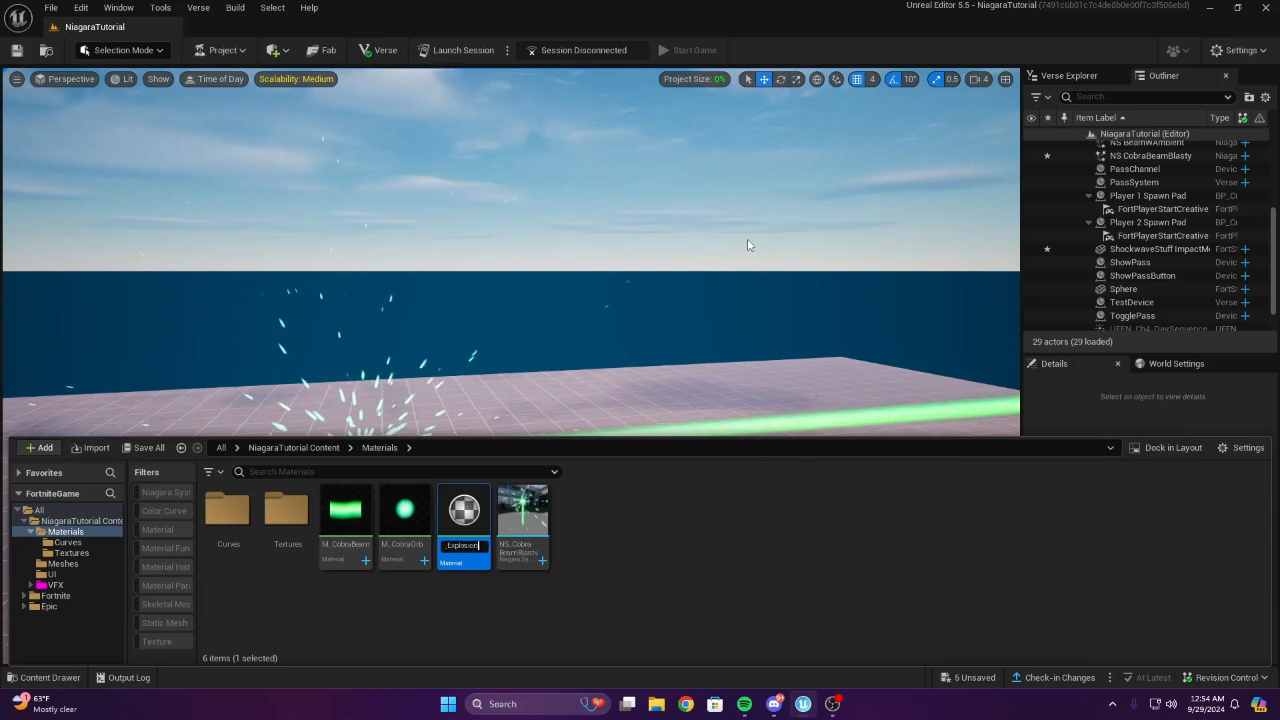
Switch to Chrome and search Google for "ember texture"
left_click(686, 704)
left_click(669, 454)
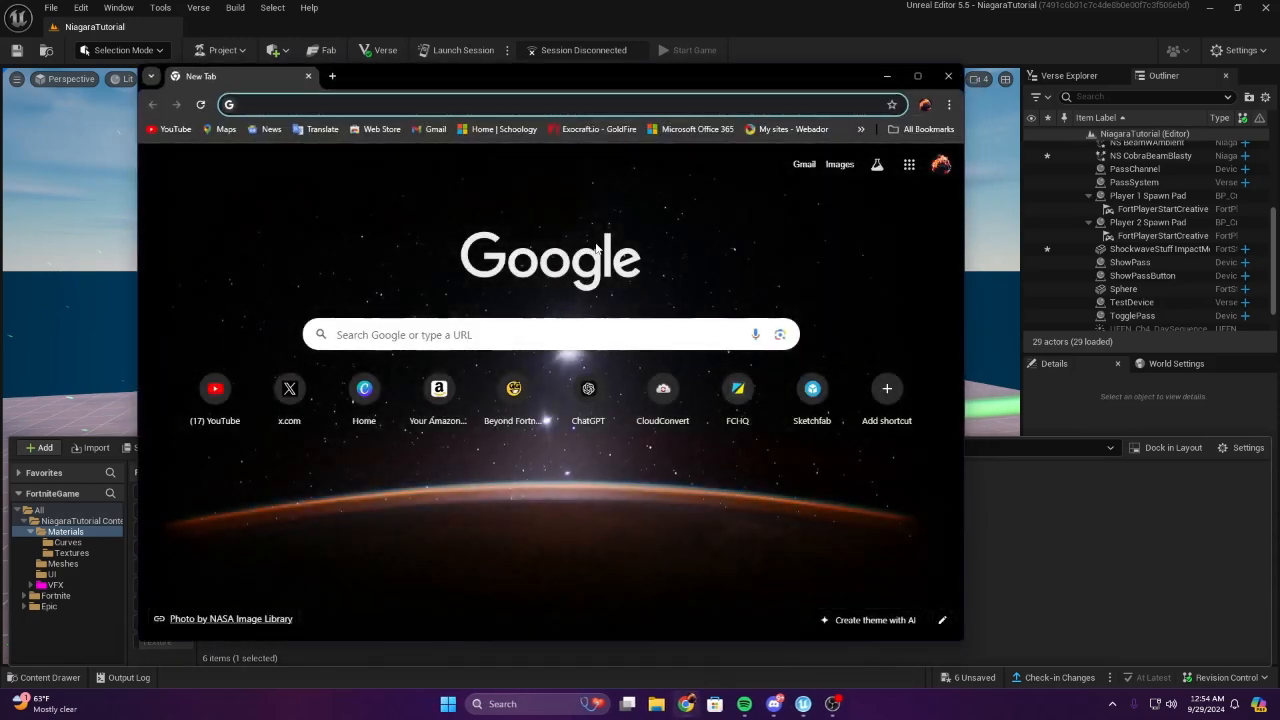
type("ember texture")
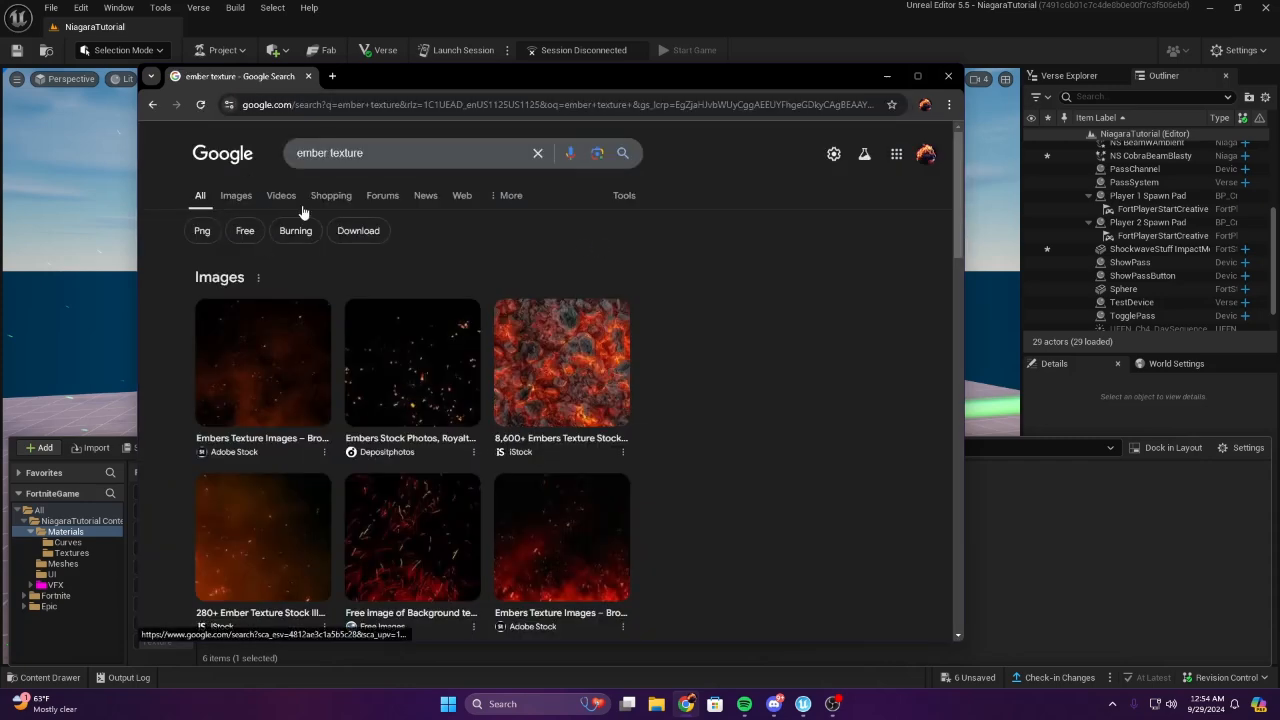
Change the search to "ember png", look through the image results, and close the browser
double_click(347, 153)
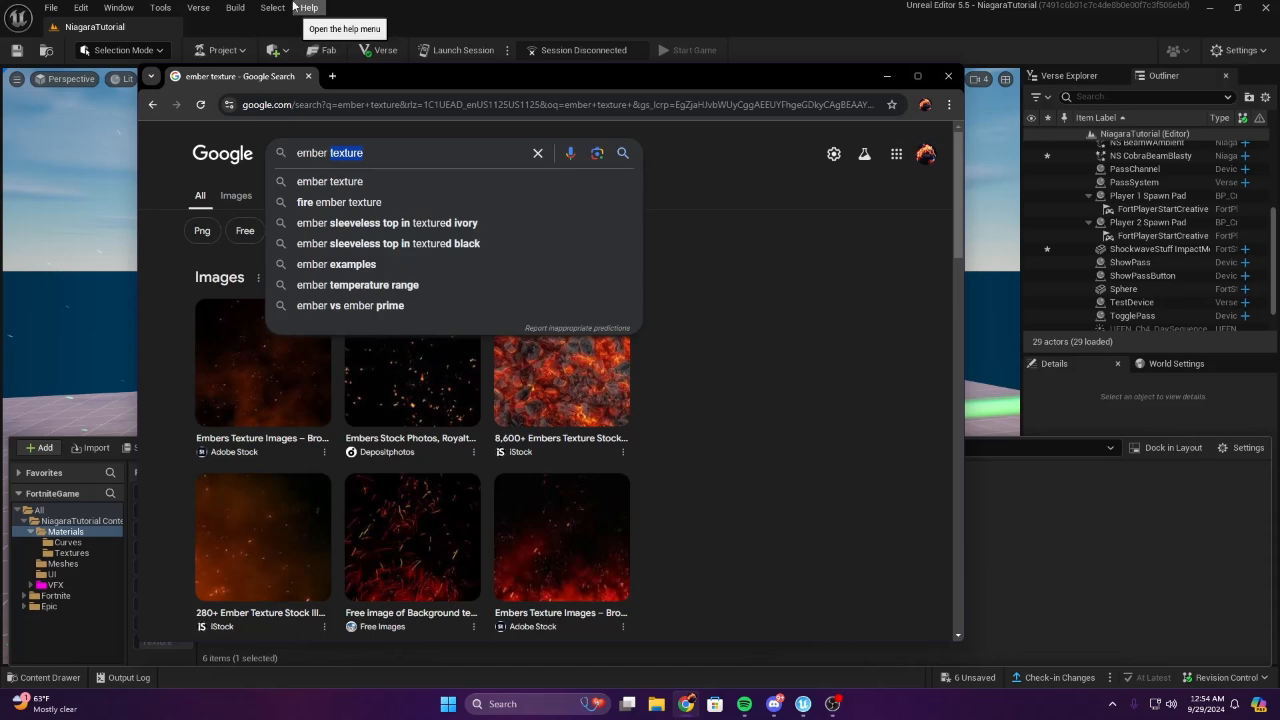
type("png")
key("Return")
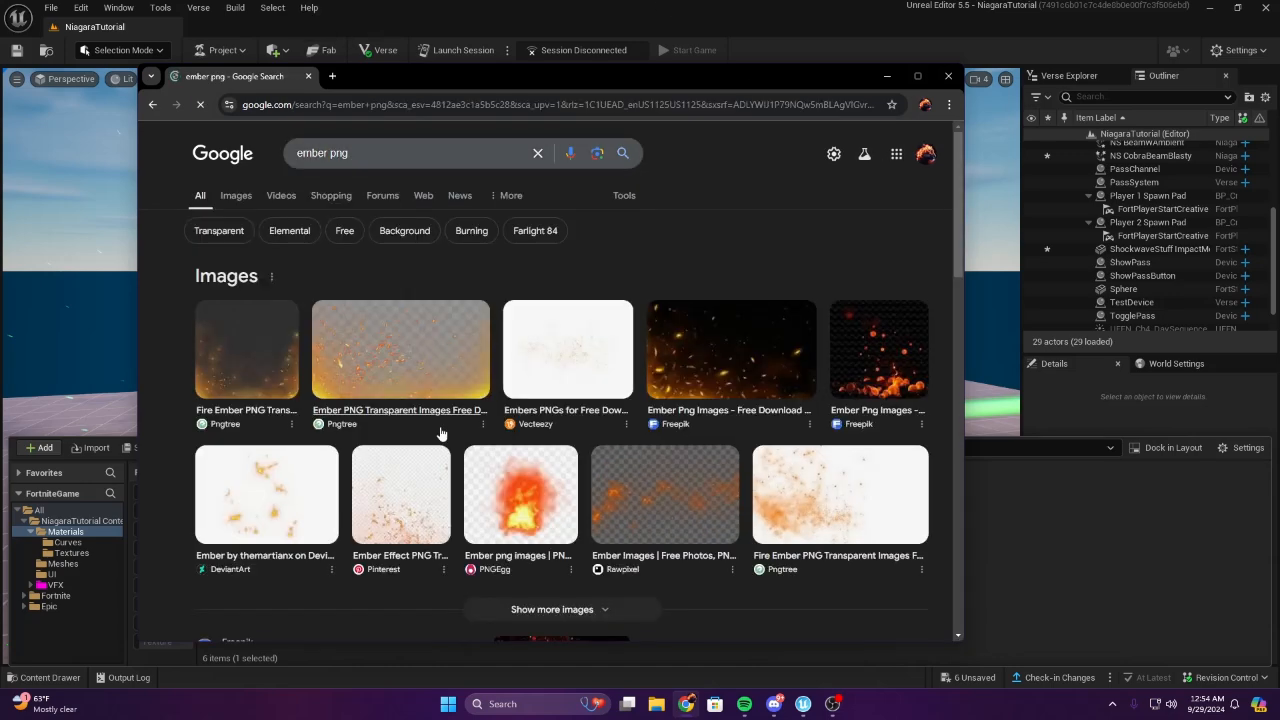
left_click(222, 196)
scroll(547, 383, "down", 1)
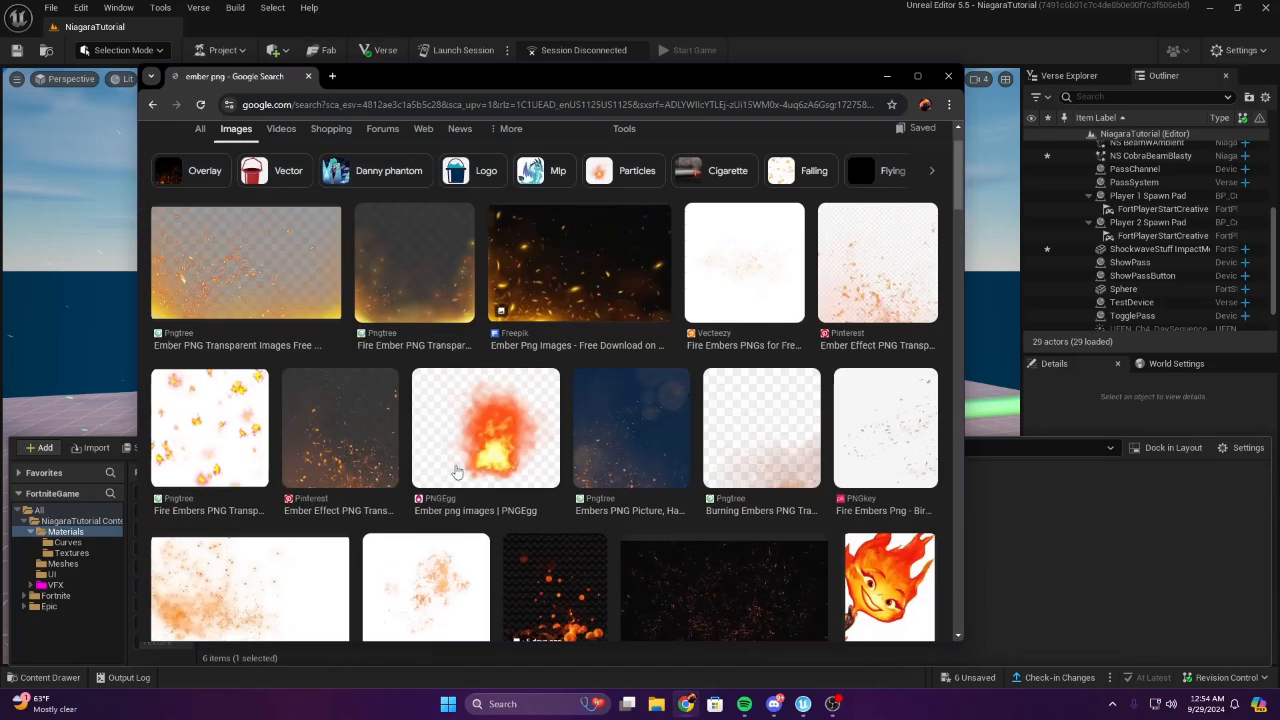
scroll(547, 383, "down", 4)
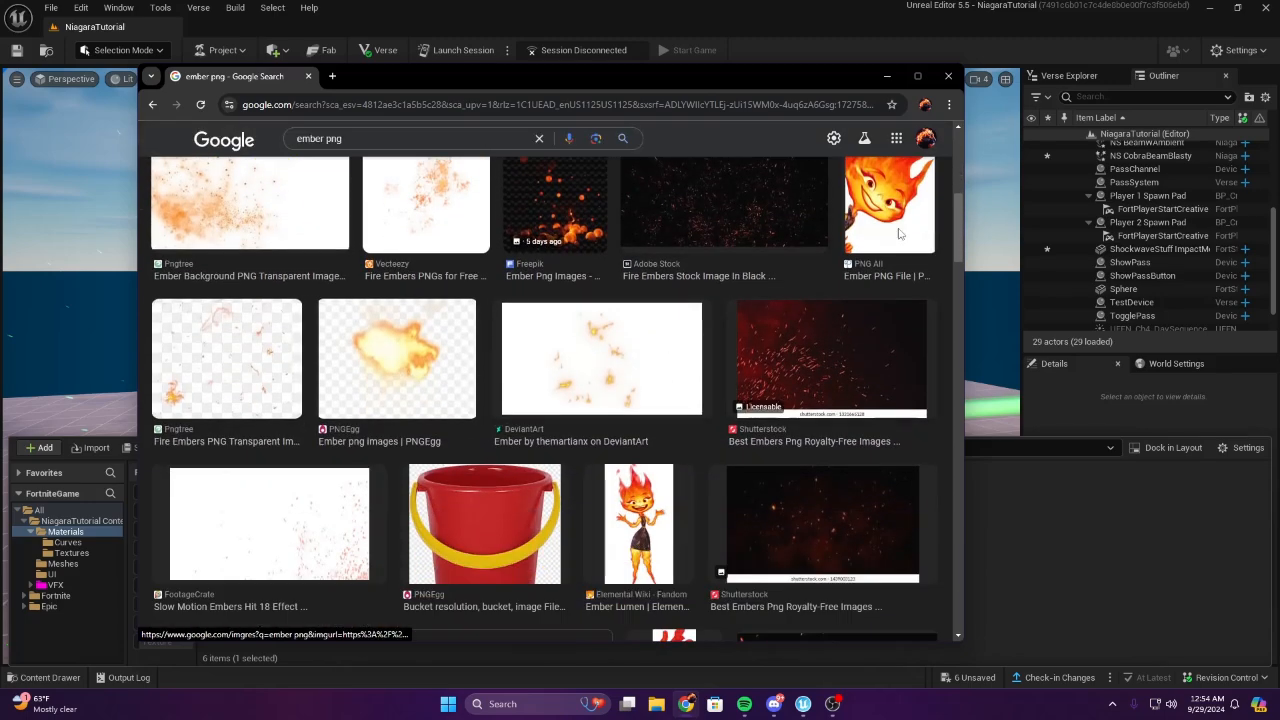
left_click(948, 76)
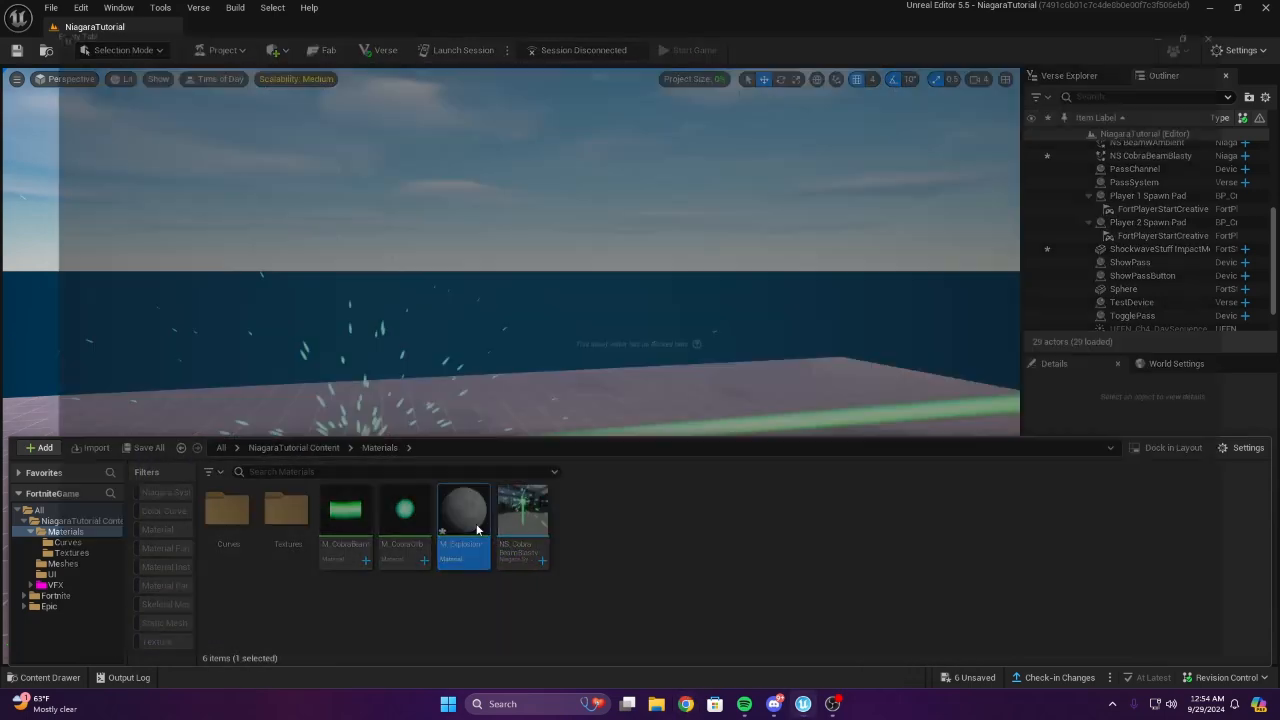
Open the M_Explosion material and set its blend mode to Translucent and its shading model to Unlit
double_click(477, 530)
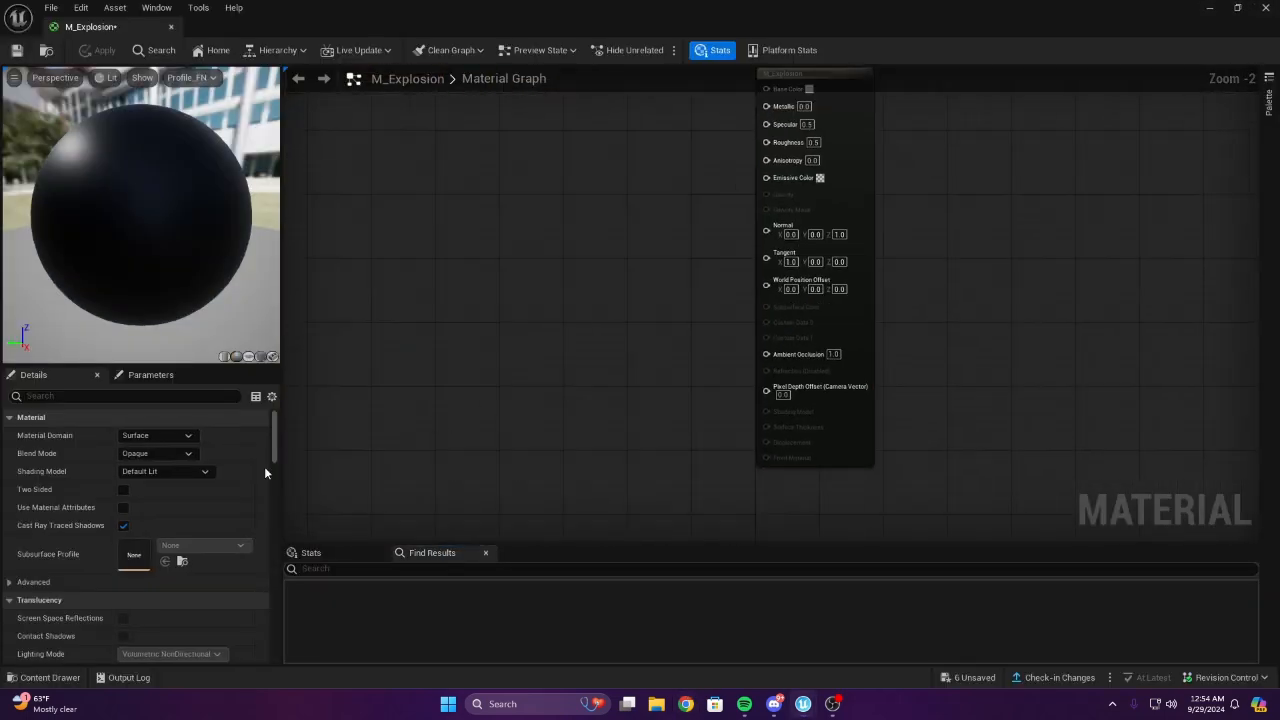
left_click(168, 453)
left_click(140, 504)
left_click(166, 471)
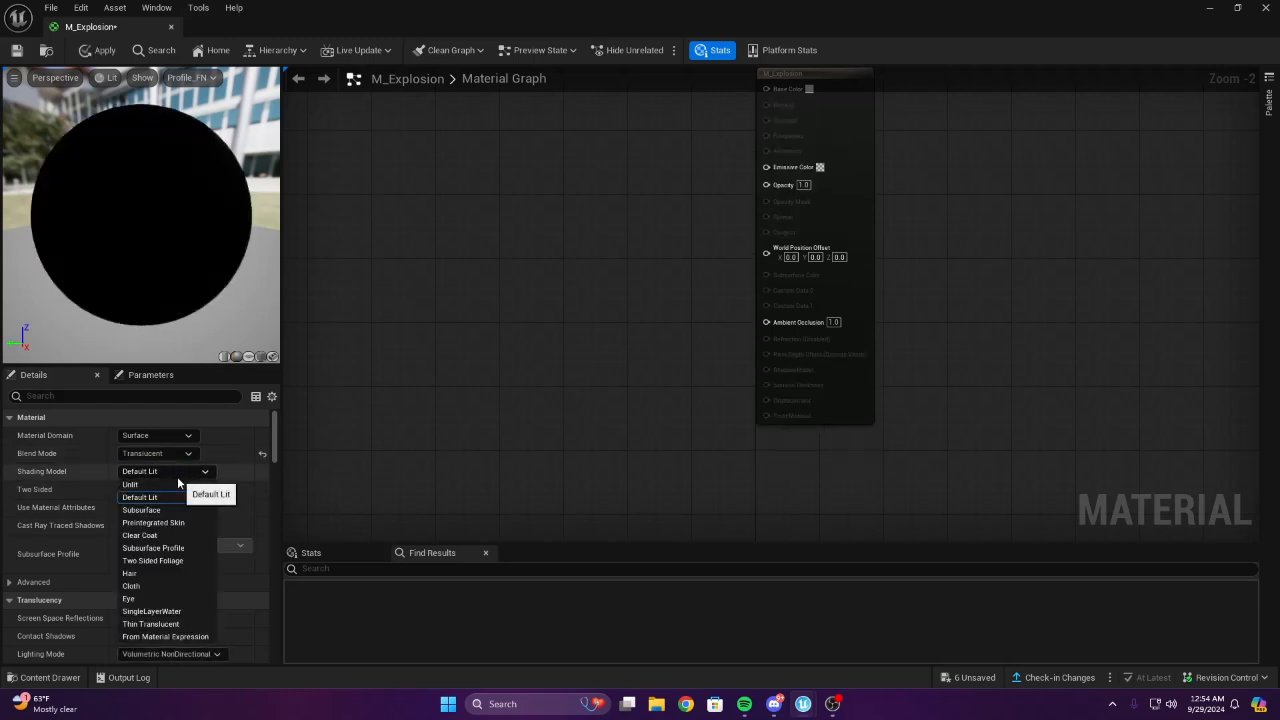
left_click(177, 479)
scroll(657, 286, "down", 1)
scroll(617, 366, "up", 3)
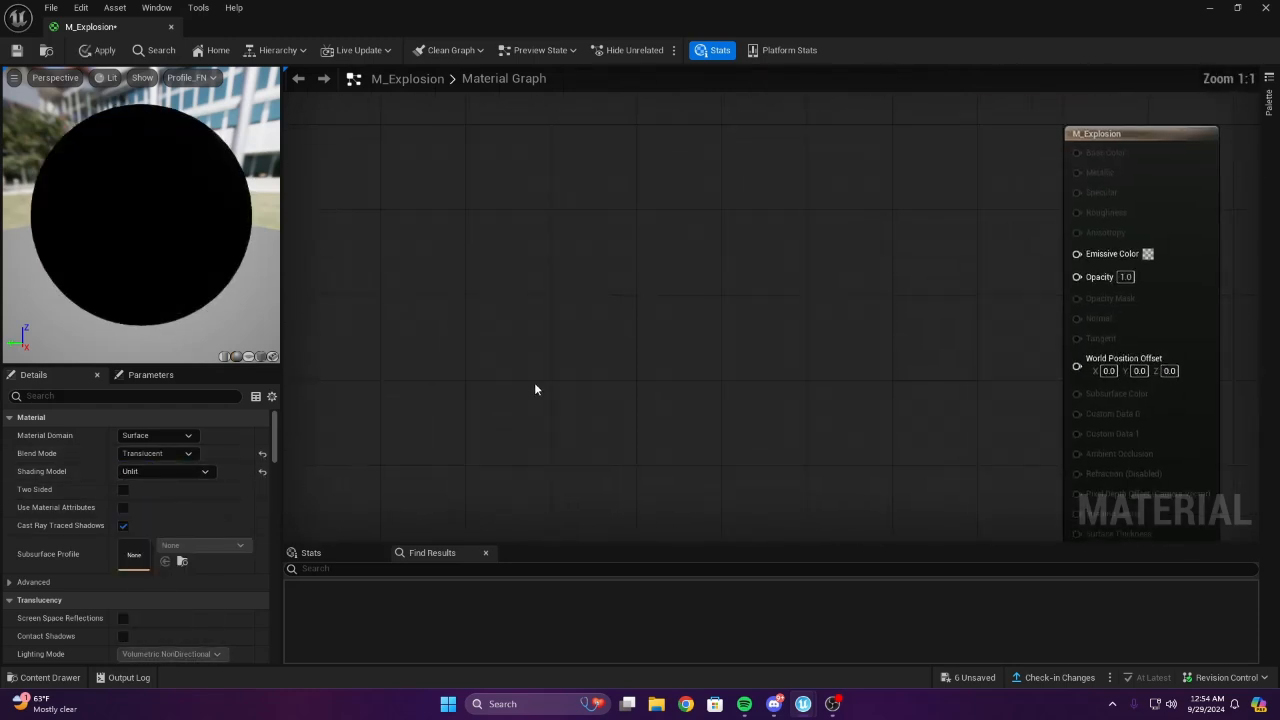
Filter the M_Explosion material's properties by "nia" to view the Niagara usage options, and clear the filter
type("nia")
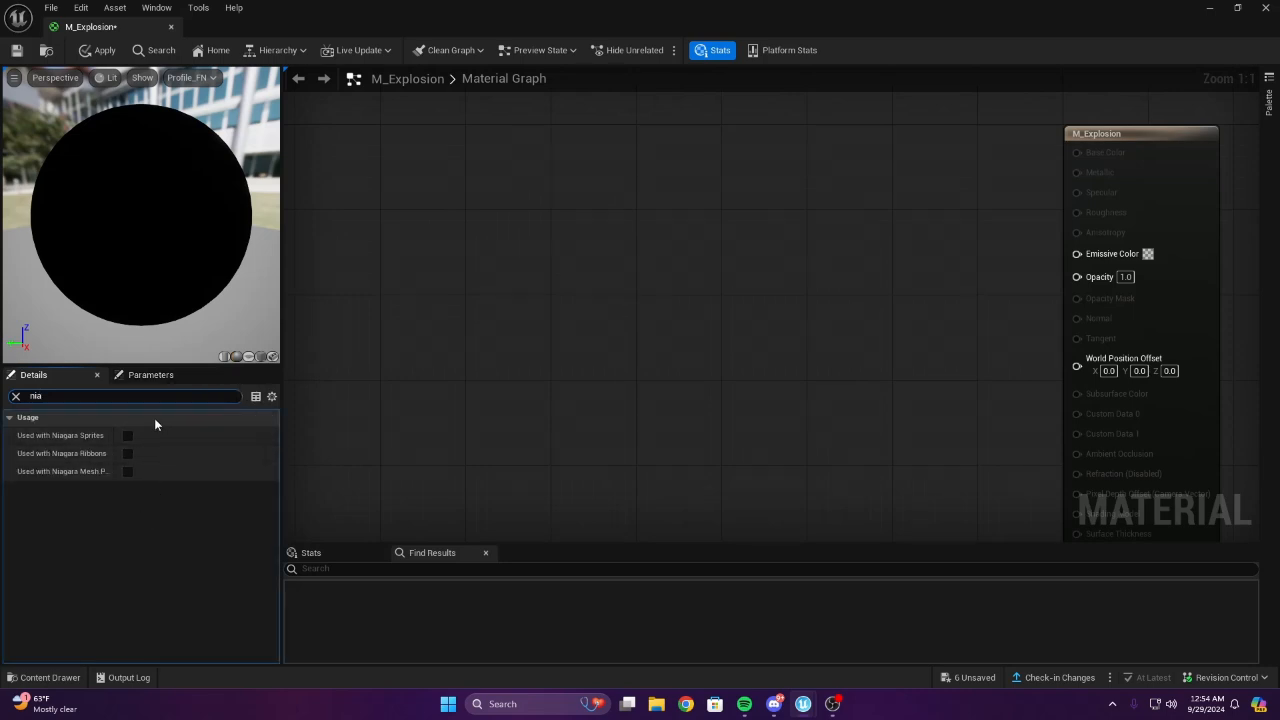
left_click(16, 396)
right_click_drag(505, 420, 319, 414)
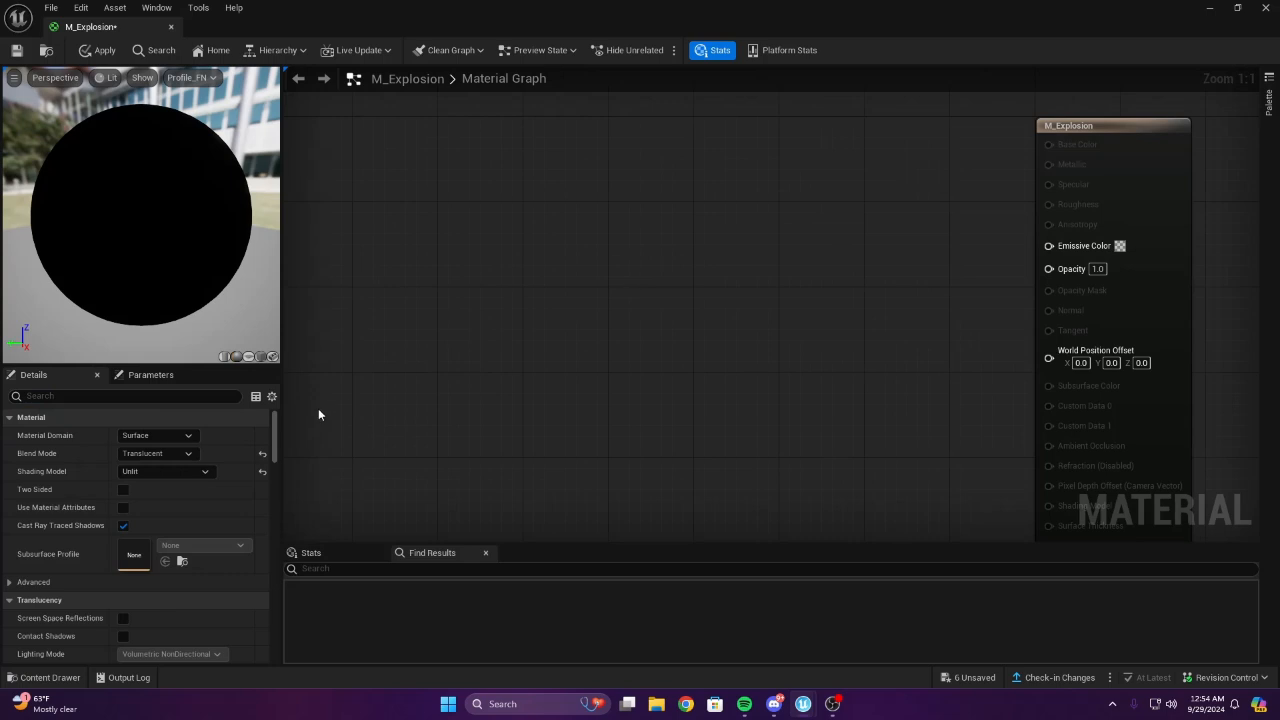
Add the AtmosphericCloudNoise01 texture from the Textures folder to the M_Explosion graph as a Texture Sample
left_click(31, 684)
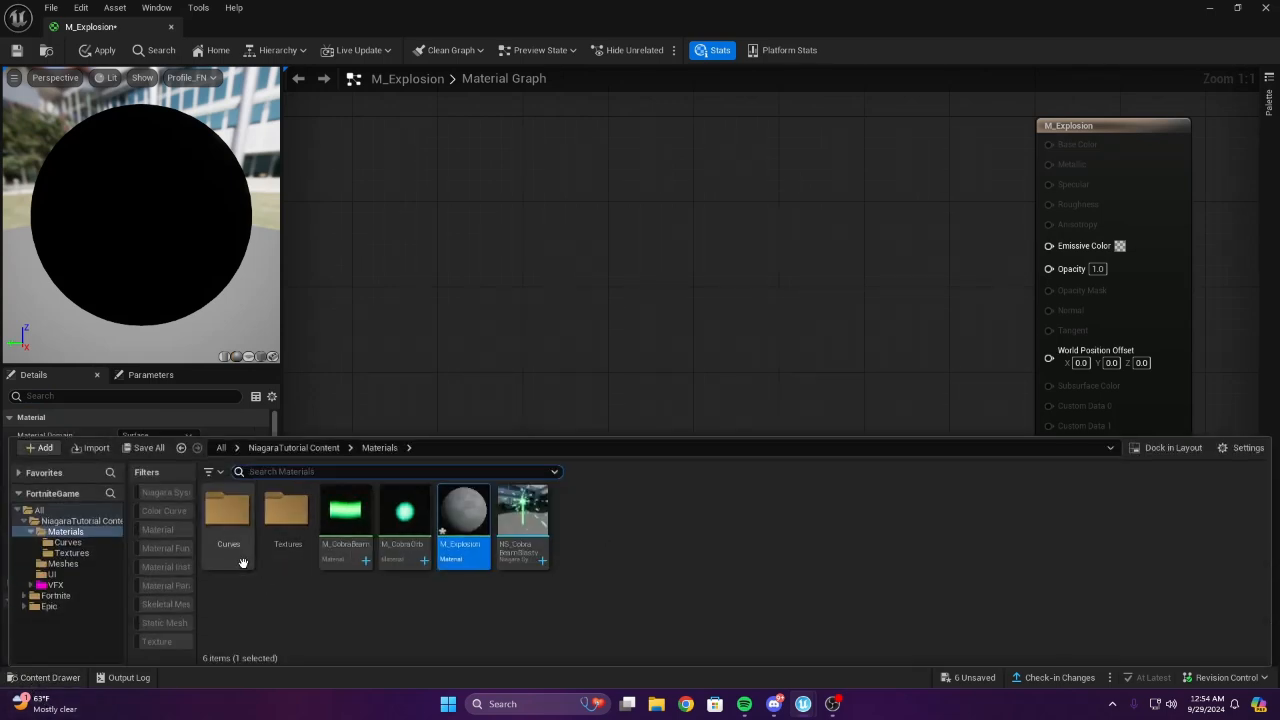
double_click(287, 515)
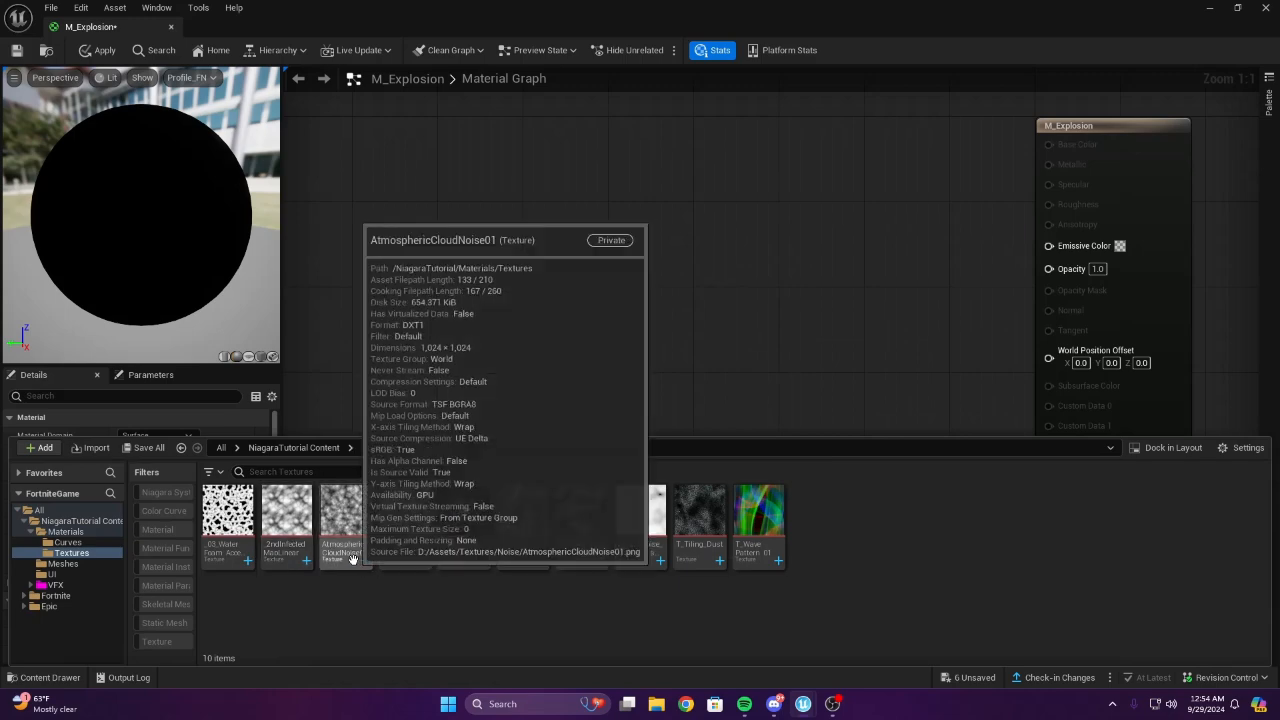
left_click_drag(354, 557, 487, 158)
scroll(491, 195, "down", 3)
scroll(491, 206, "up", 3)
right_click_drag(491, 206, 648, 301)
left_click_drag(682, 364, 504, 364)
left_click(630, 374)
right_click_drag(630, 374, 994, 378)
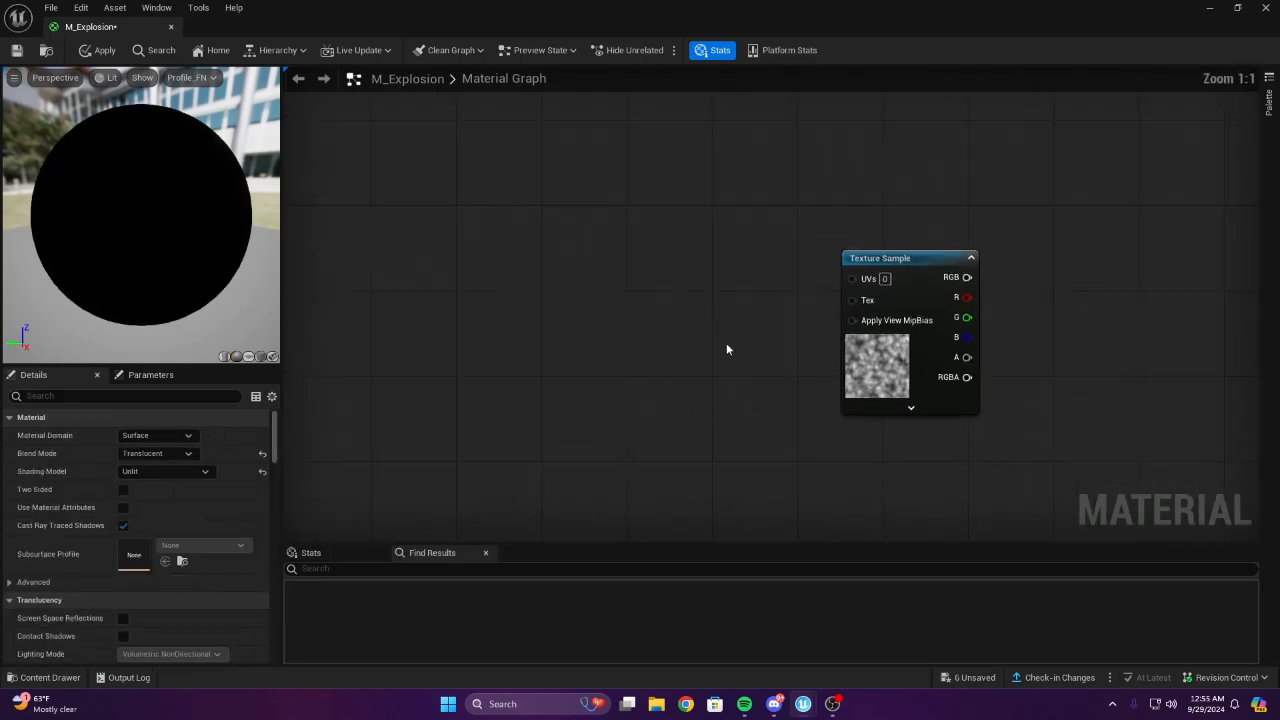
Add a Texture Coordinate node well ahead of the Texture Sample
right_click_drag(726, 342, 831, 332)
right_click(690, 272)
type("tex")
key("Return")
left_click_drag(722, 279, 504, 221)
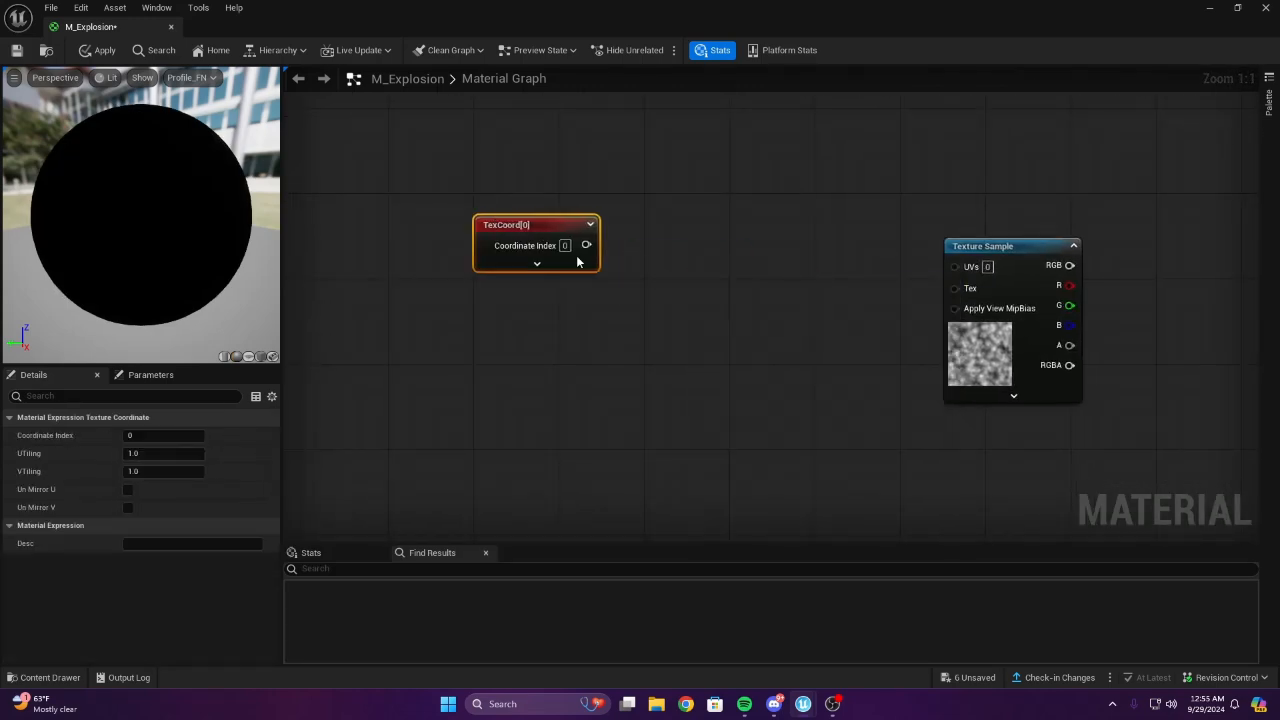
Add a three-component constant vector below the TexCoord node and a Multiply node before the Texture Sample
left_click(525, 348)
right_click_drag(525, 348, 451, 377)
key("3")
left_click(475, 368)
right_click(643, 266)
left_click(642, 263)
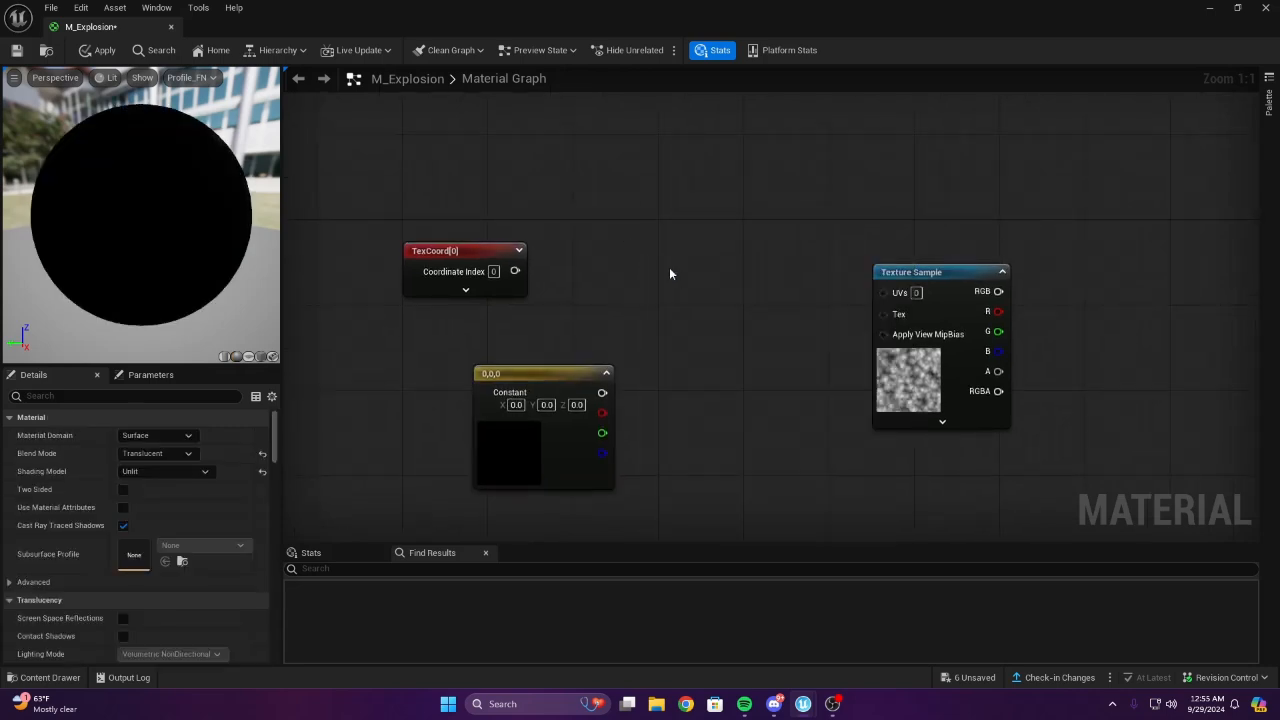
key("m")
left_click(669, 267)
mouse_move(766, 267)
right_mouse_down()
mouse_move(540, 337)
mouse_move(761, 274)
right_mouse_up()
left_click_drag(562, 455, 524, 440)
Add an Append node between the constant vector and the Multiply node
right_click_drag(603, 428, 717, 370)
right_click(734, 376)
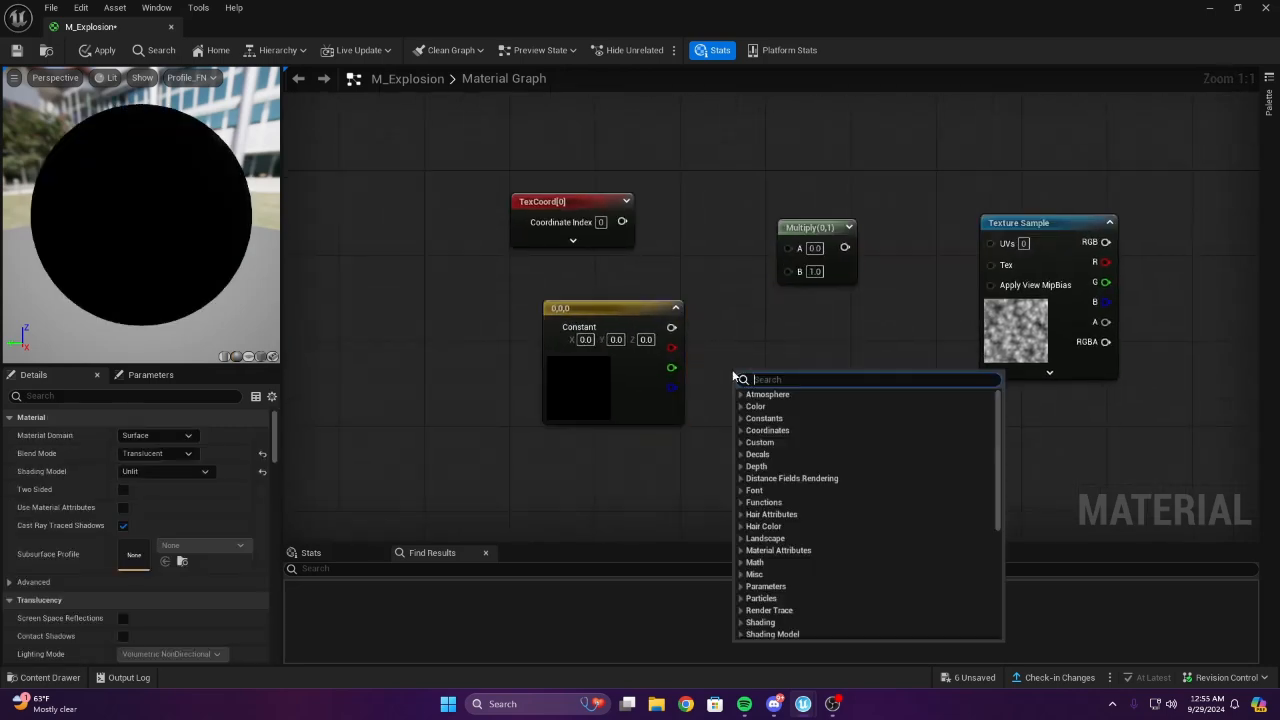
type("app")
key("Return")
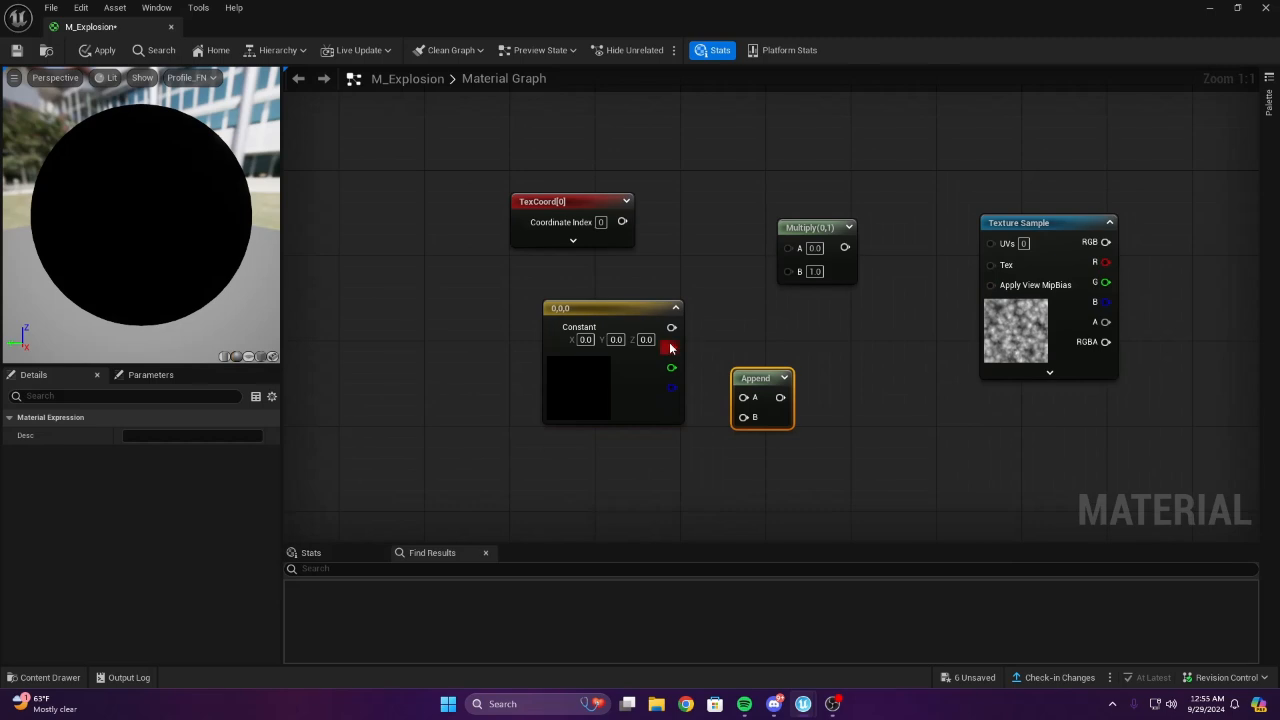
Wire the constant's red and green outputs through Append into Multiply B, TexCoord into Multiply A, and Multiply into the texture's UVs
left_click_drag(750, 397, 745, 395)
left_click_drag(671, 347, 742, 397)
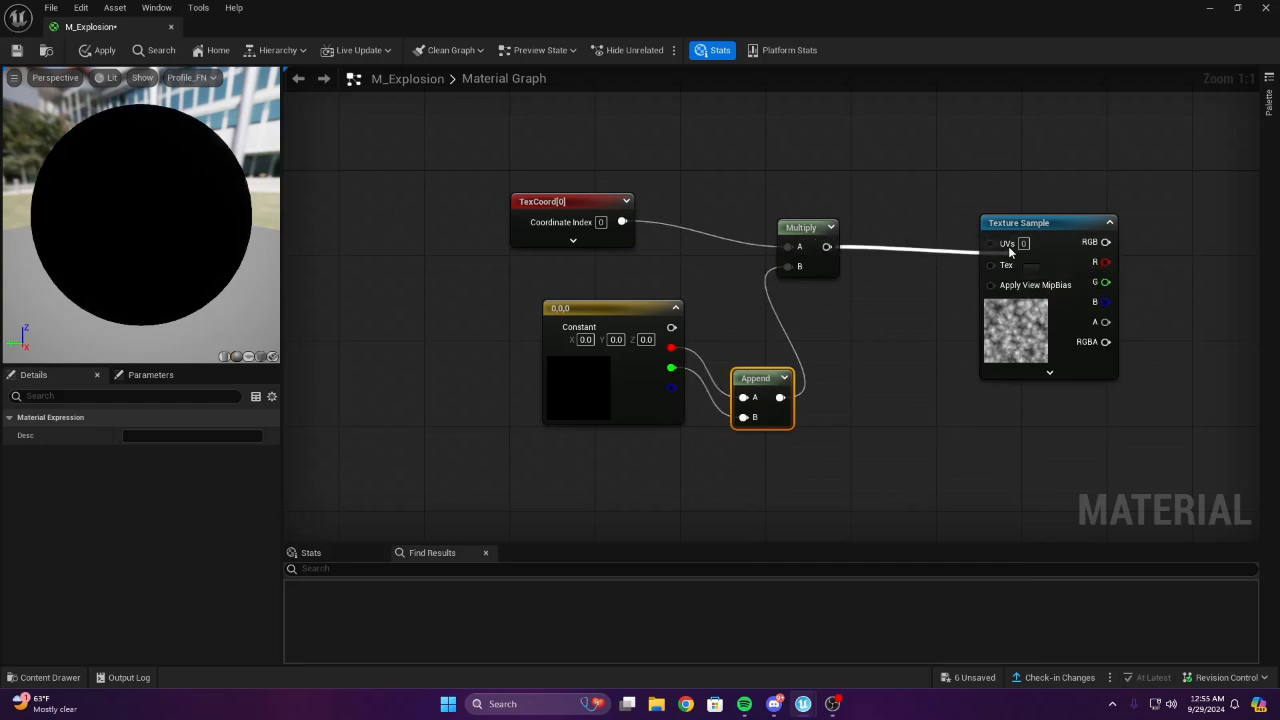
left_click_drag(1009, 248, 1005, 247)
Move the Texture Sample further along and insert a Panner node between Multiply and the texture's UVs
scroll(921, 304, "down", 2)
right_click_drag(921, 304, 723, 296)
scroll(723, 296, "up", 1)
left_click_drag(840, 317, 1008, 337)
right_click_drag(763, 282, 809, 280)
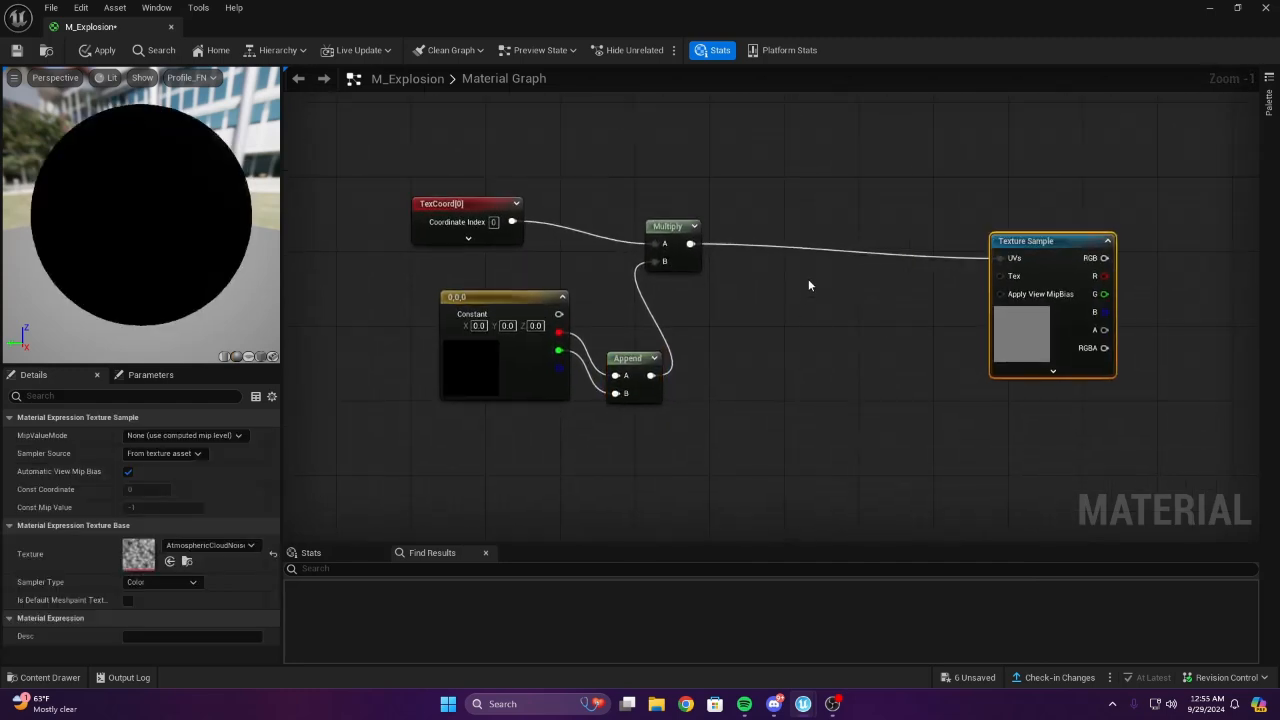
left_click(809, 285)
left_click_drag(690, 243, 810, 302)
left_click_drag(916, 302, 1000, 258)
left_click_drag(860, 285, 840, 250)
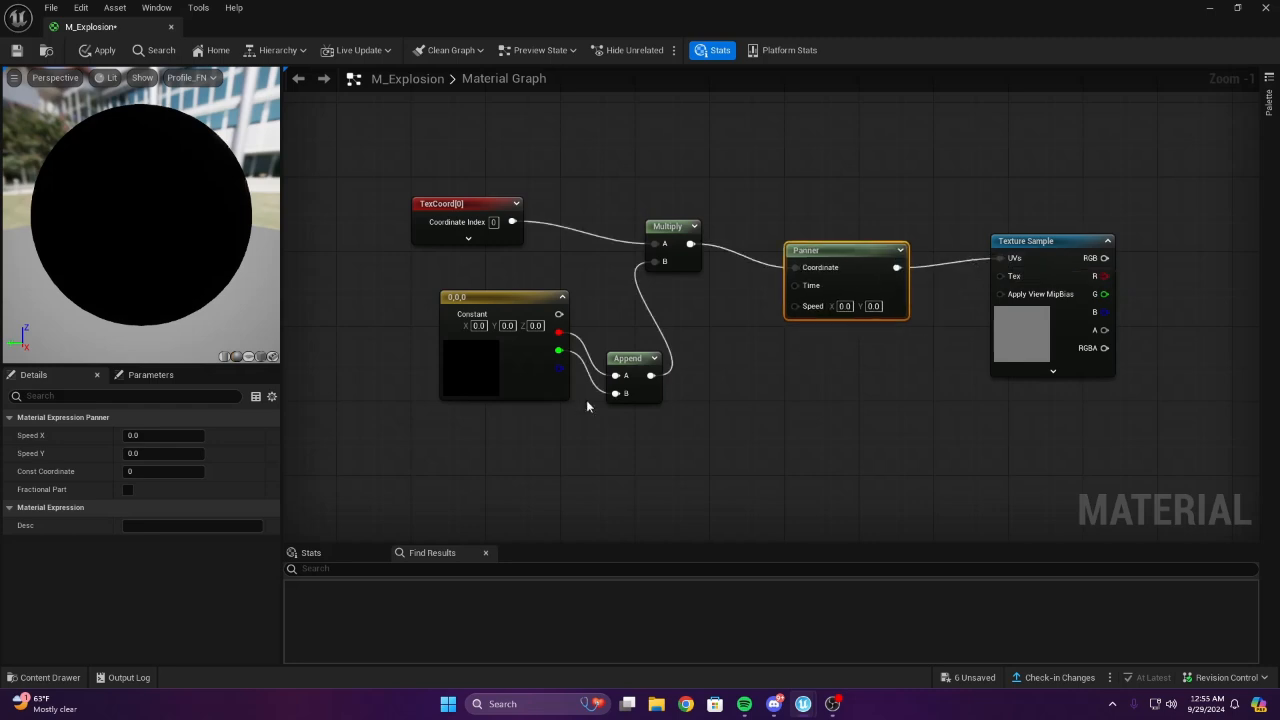
Set the constant vector's X and Y values to 1.0
left_click(482, 325)
type("1")
left_click(529, 298)
left_click(508, 326)
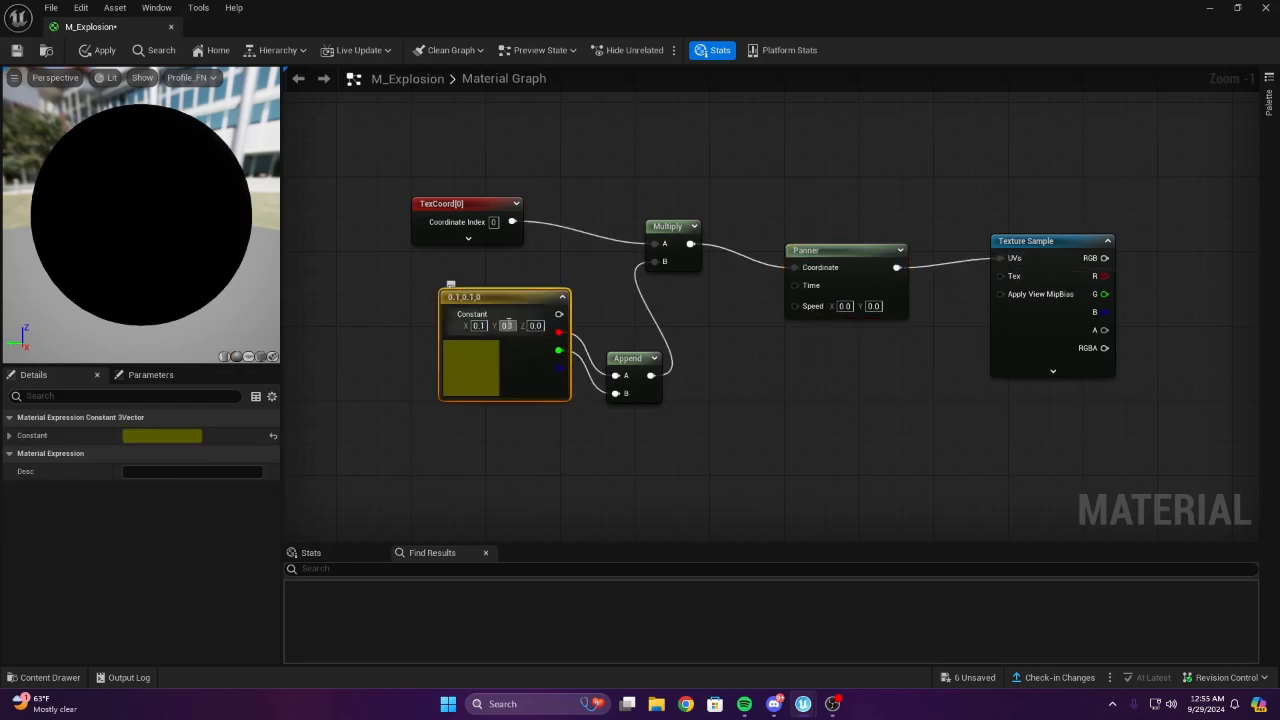
type("1")
left_click(500, 277)
left_click(482, 327)
type("1")
left_click(574, 266)
scroll(690, 300, "up", 1)
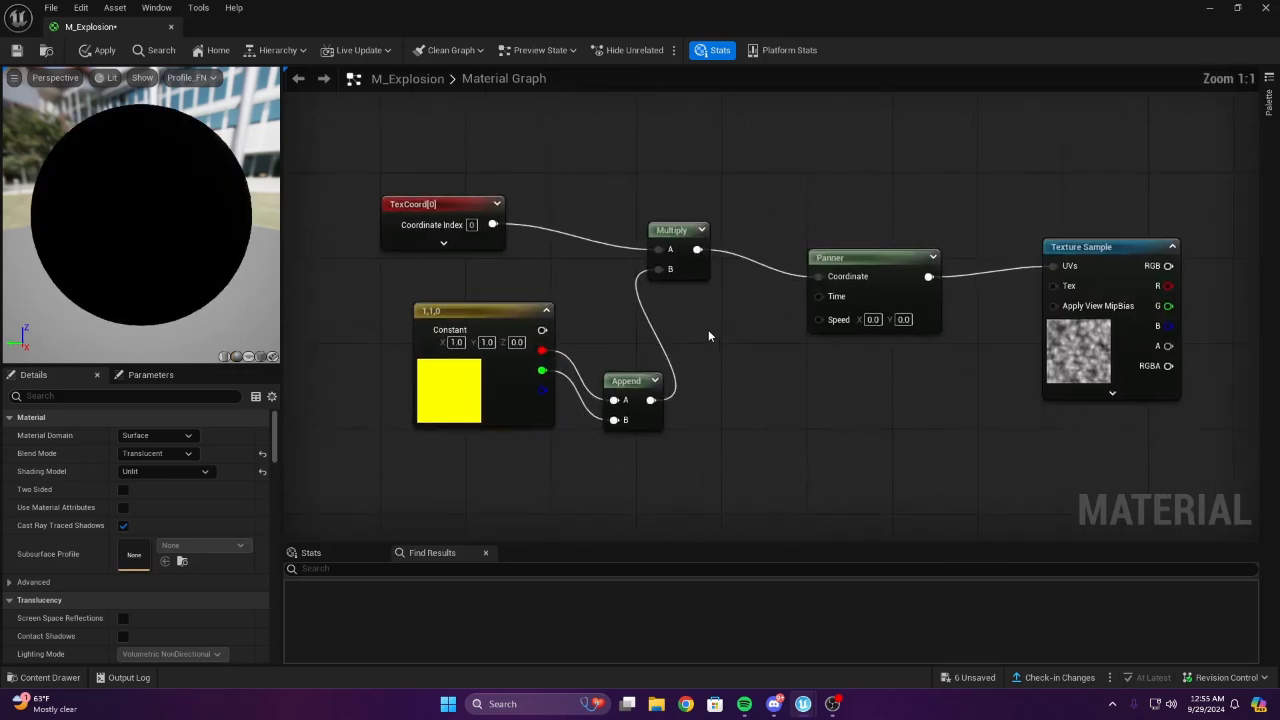
Set the constant vector's X and Y values to 0.5 to change the noise texture's tiling
right_click_drag(711, 334, 828, 316)
right_click_drag(1232, 376, 797, 367)
left_click(800, 313)
left_click(677, 421)
scroll(645, 362, "down", 2)
right_click_drag(642, 360, 1080, 315)
type("0.5")
key("Return")
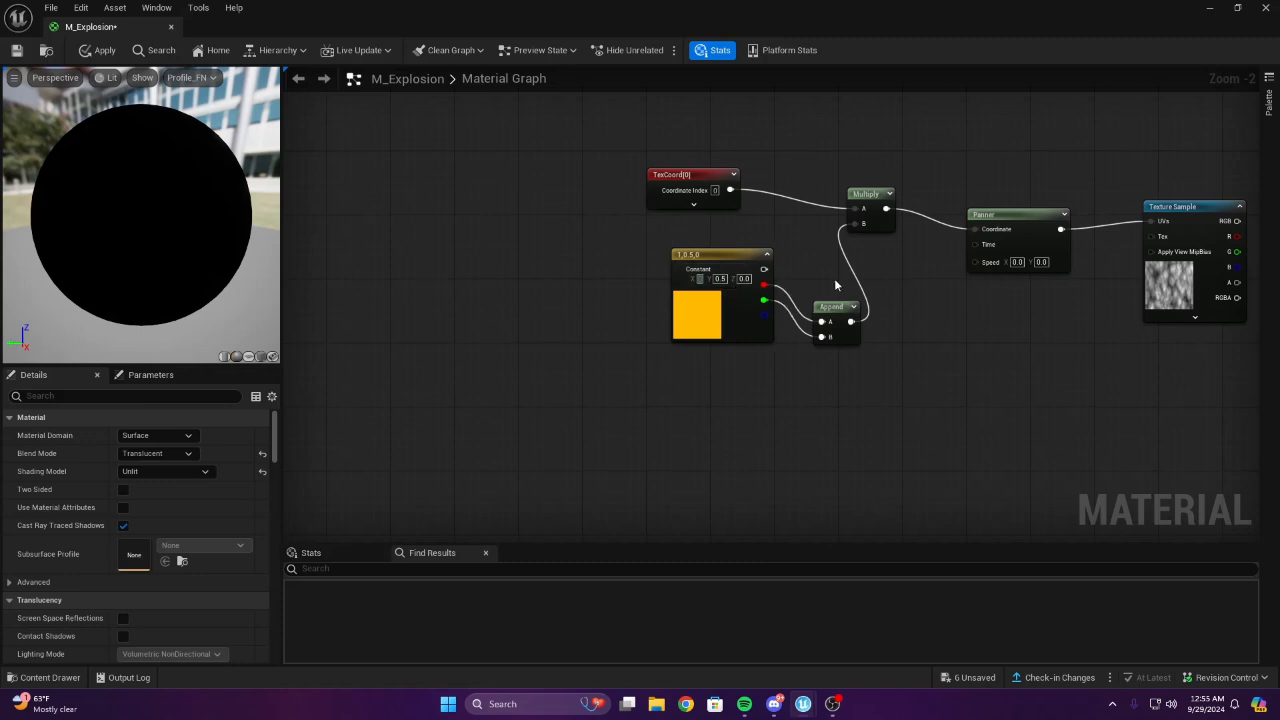
type("0.5")
key("Return")
scroll(835, 285, "up", 2)
right_click_drag(1049, 309, 849, 323)
left_click(849, 323)
Set the Panner's Y speed to 0.1
right_click_drag(592, 413, 785, 369)
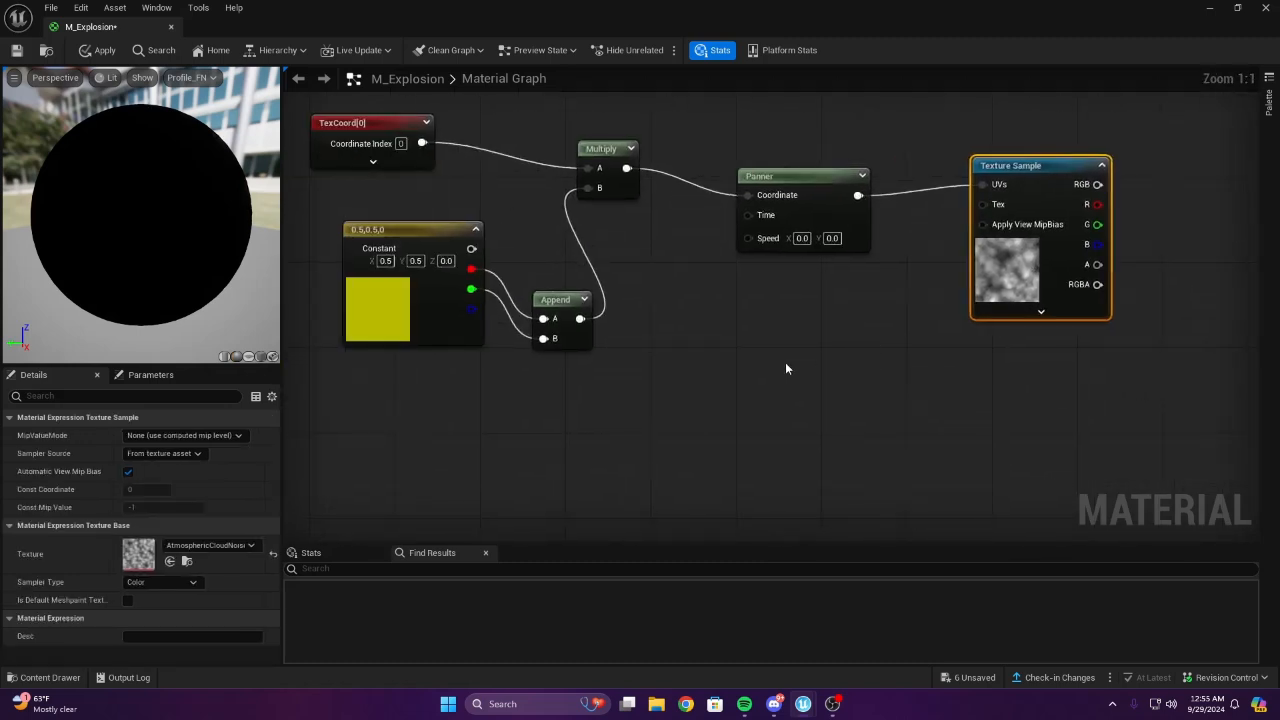
left_click(785, 369)
scroll(785, 369, "down", 2)
scroll(769, 277, "up", 2)
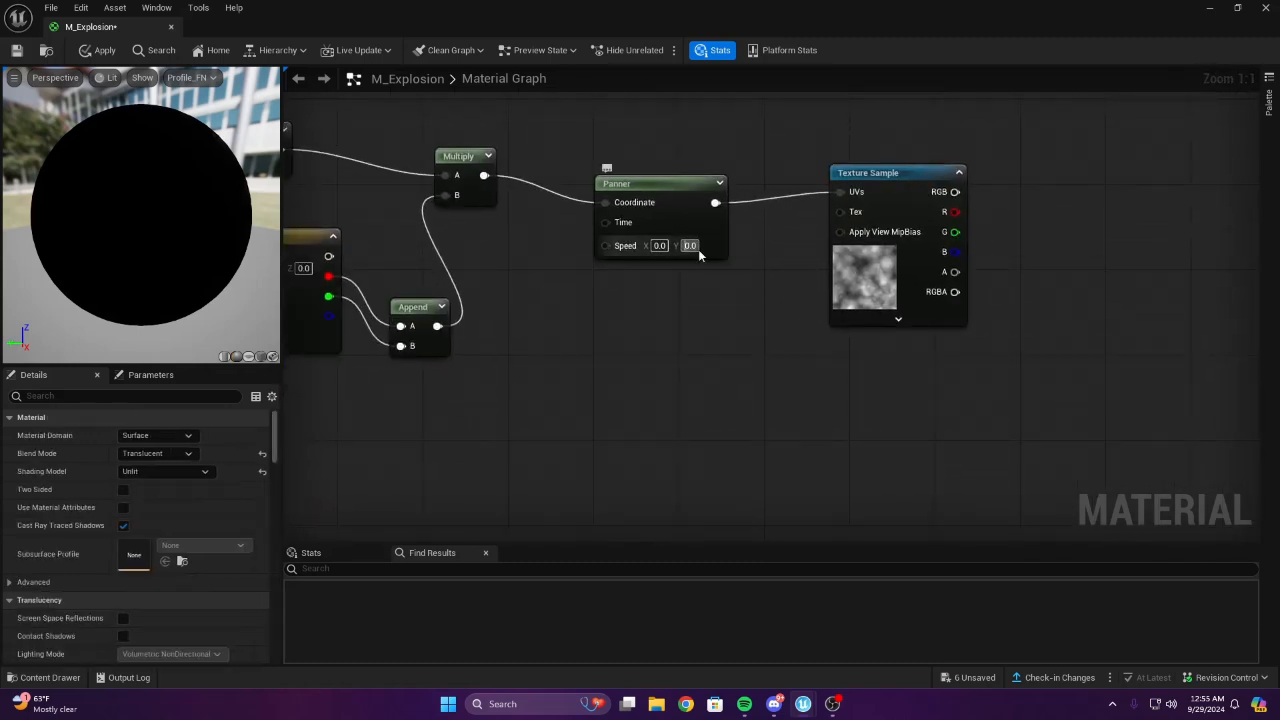
type("0.1")
key("Return")
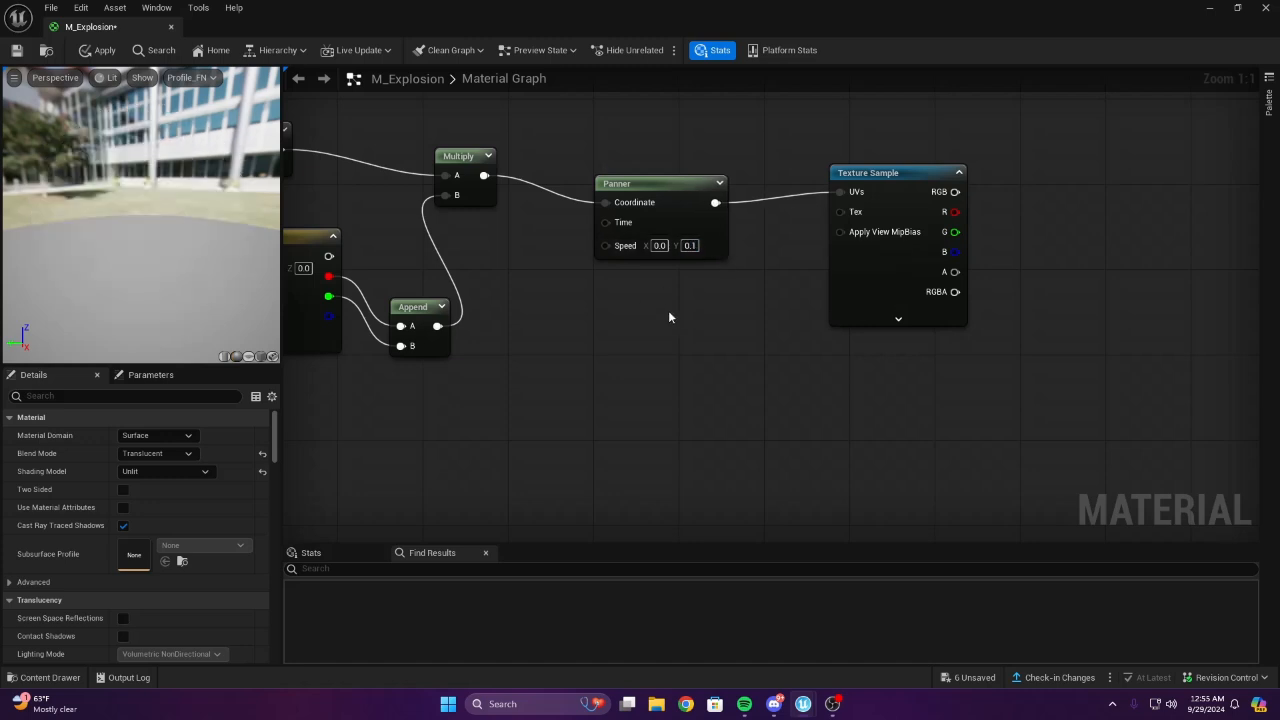
Add a Lerp node between the Texture Sample and the M_Explosion output node, spacing the output node further away
right_click_drag(891, 271, 590, 287)
right_click_drag(737, 350, 708, 537)
scroll(784, 345, "down", 1)
key("l")
left_click(756, 300)
right_click_drag(756, 300, 654, 255)
scroll(654, 255, "up", 1)
left_click_drag(1010, 276, 1250, 200)
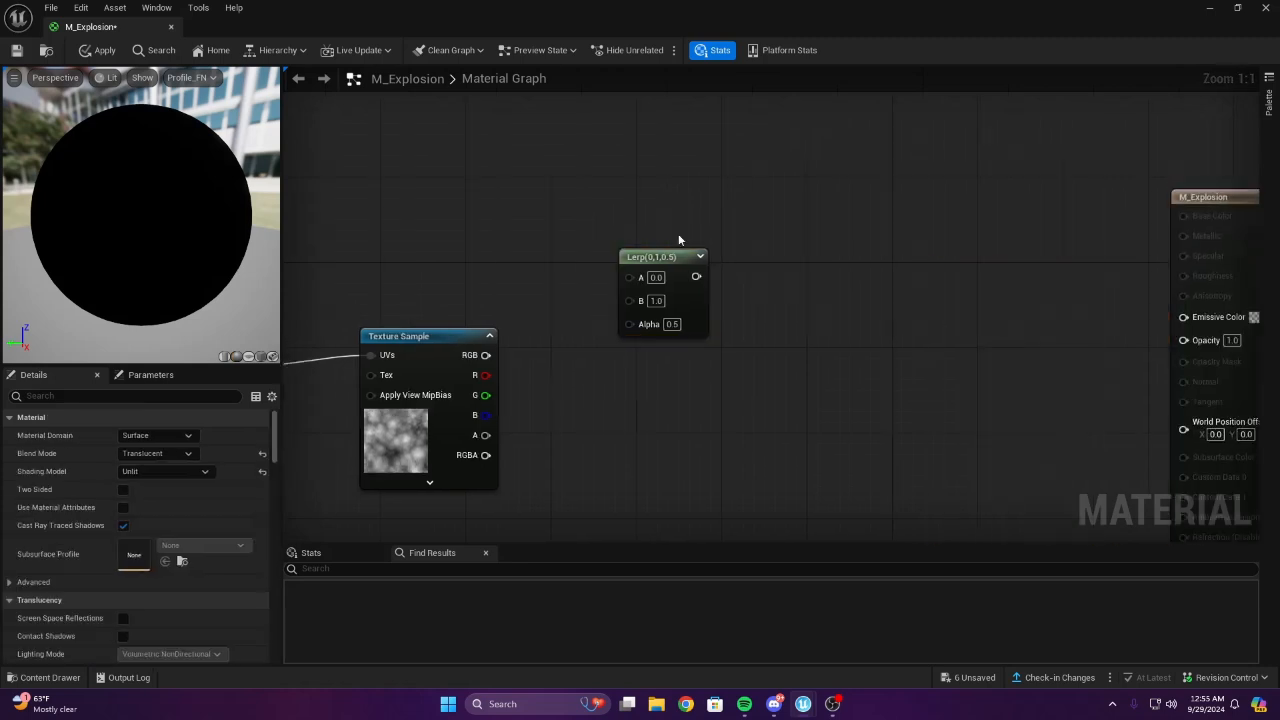
right_click_drag(319, 194, 645, 337)
right_click_drag(666, 143, 627, 289)
key("3")
left_click(622, 282)
left_click_drag(671, 357, 723, 295)
left_click(651, 371)
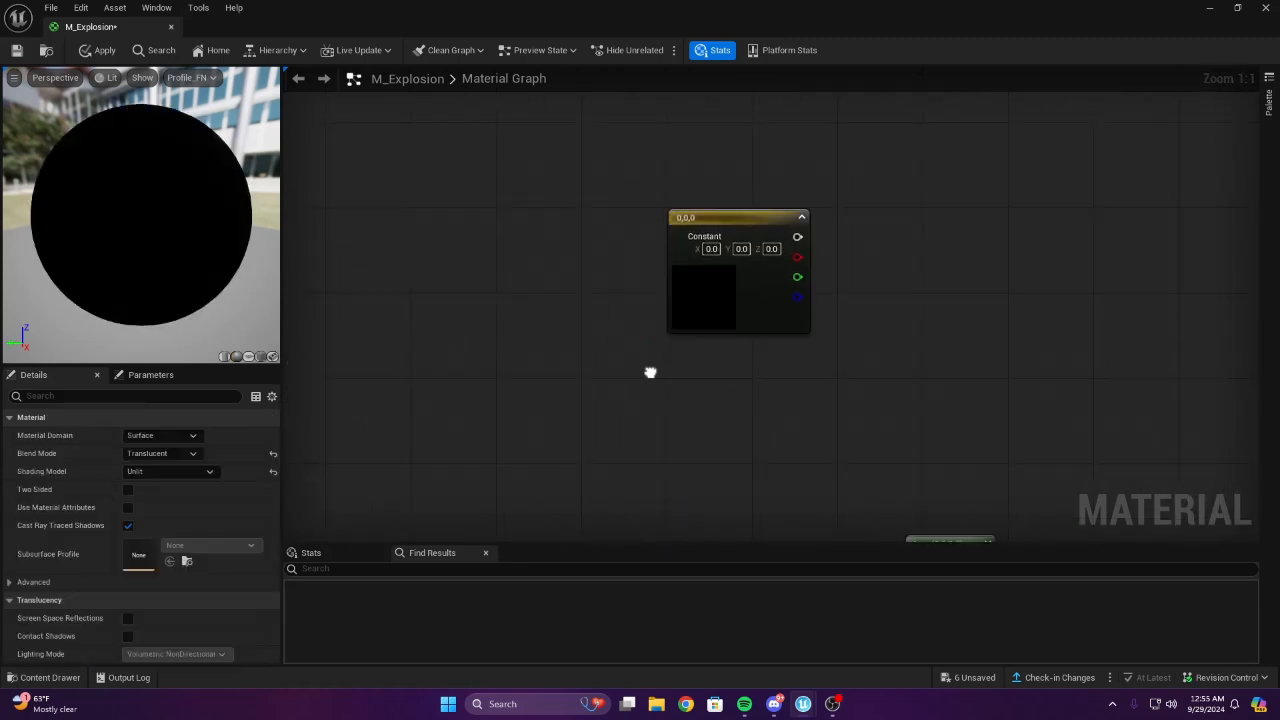
right_click_drag(651, 371, 591, 306)
left_click(630, 200)
key("Delete")
Add a vector parameter named v above the Lerp node
key("v")
left_click(656, 224)
type("v")
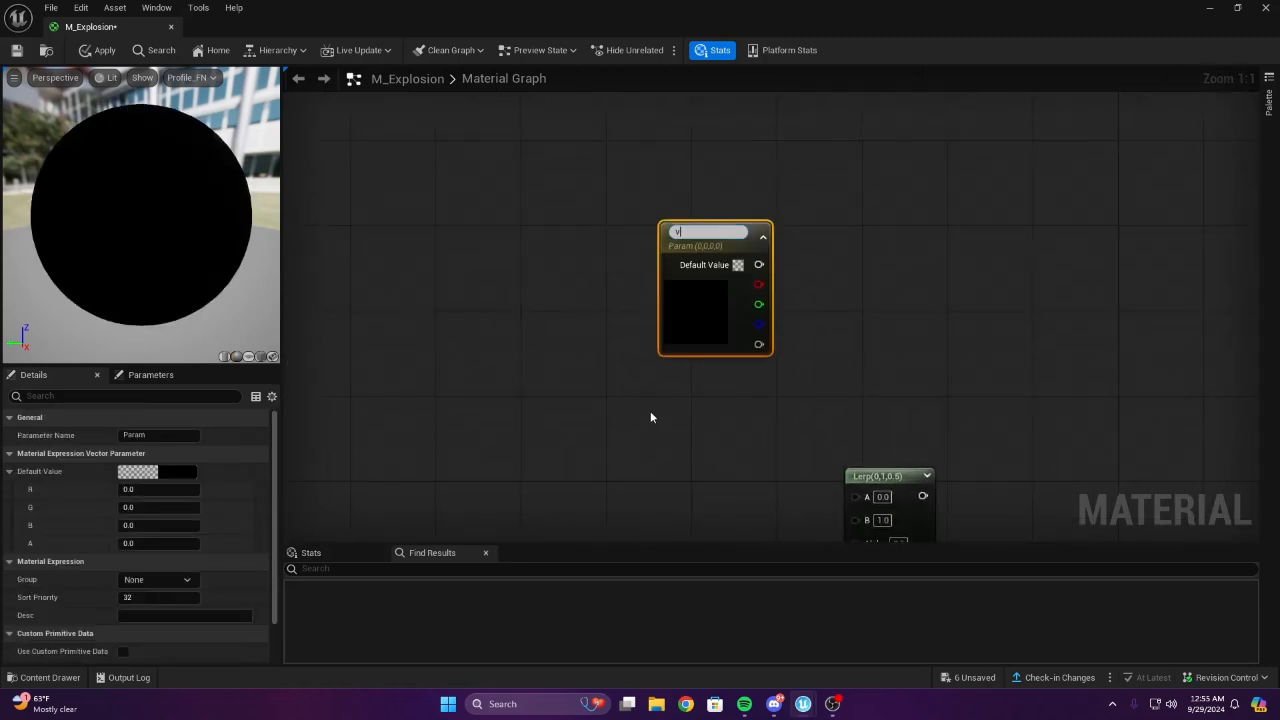
left_click(650, 411)
left_click_drag(700, 300, 636, 154)
Add a second vector parameter with its default name directly below the v parameter
key("v")
left_click(677, 234)
left_click_drag(740, 346, 658, 314)
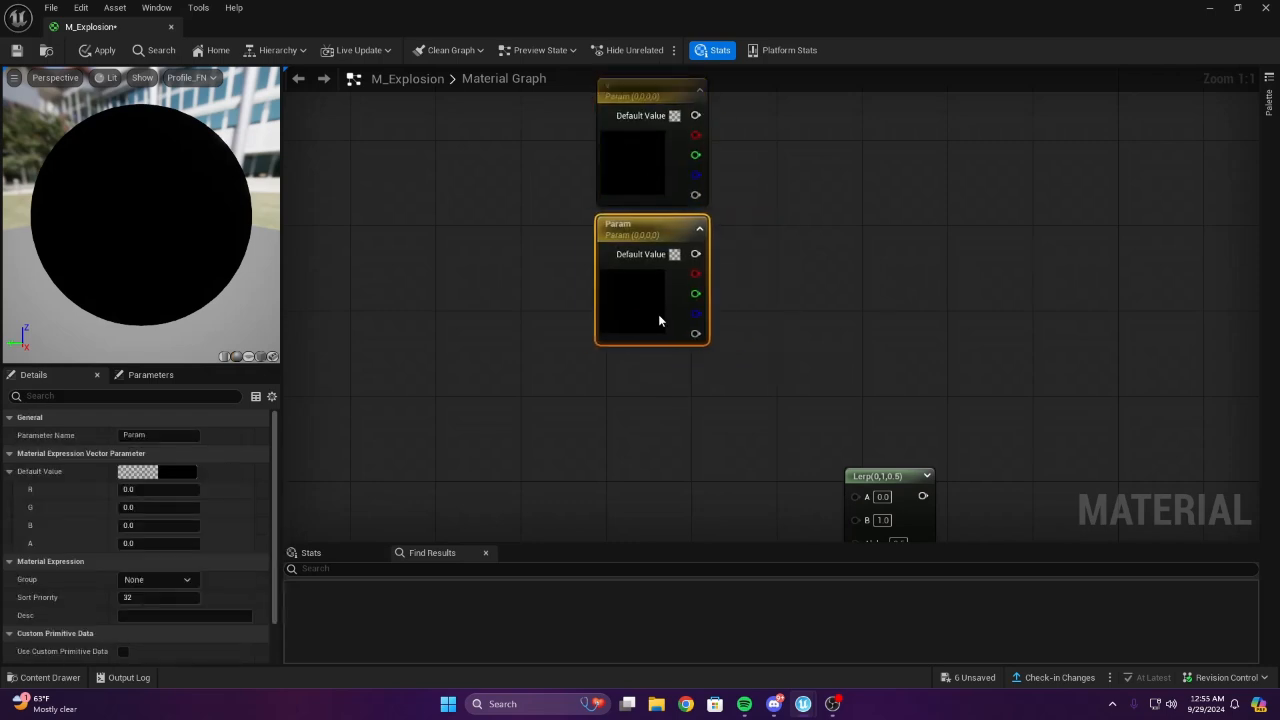
right_click_drag(765, 256, 851, 408)
Delete the v parameter and place a new vector parameter with its default name above Param
double_click(718, 337)
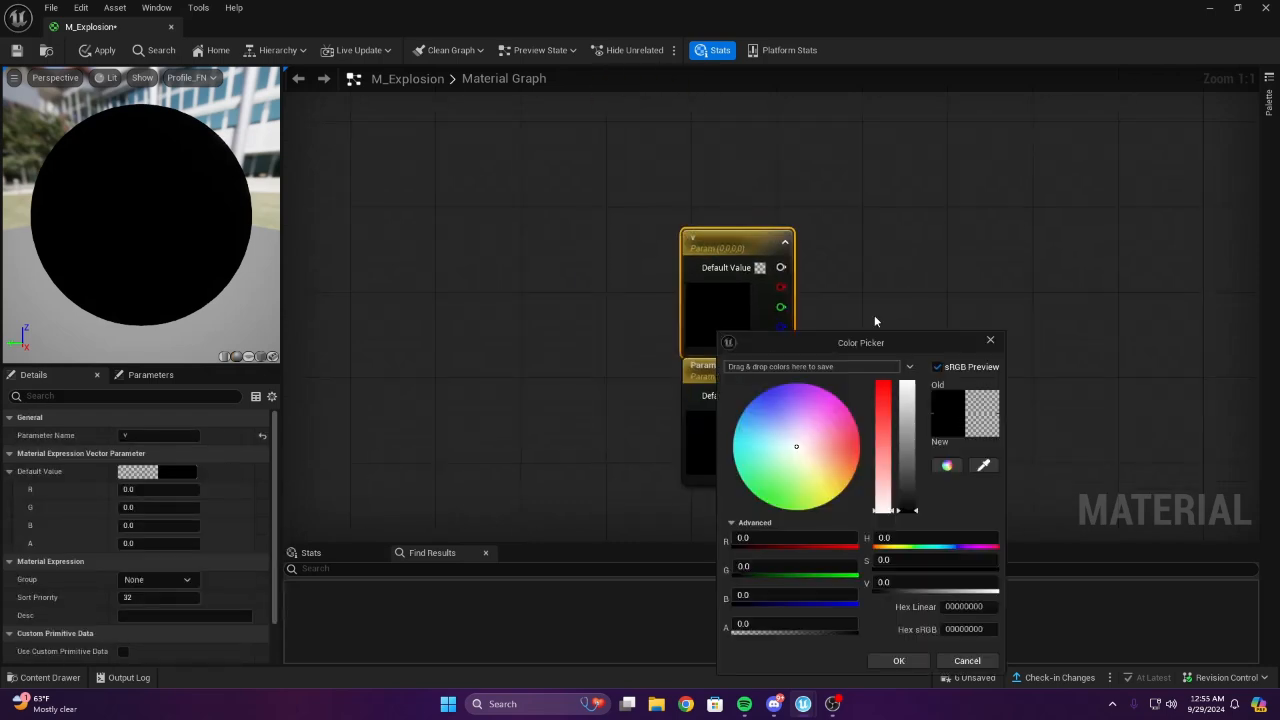
left_click(758, 297)
key("Delete")
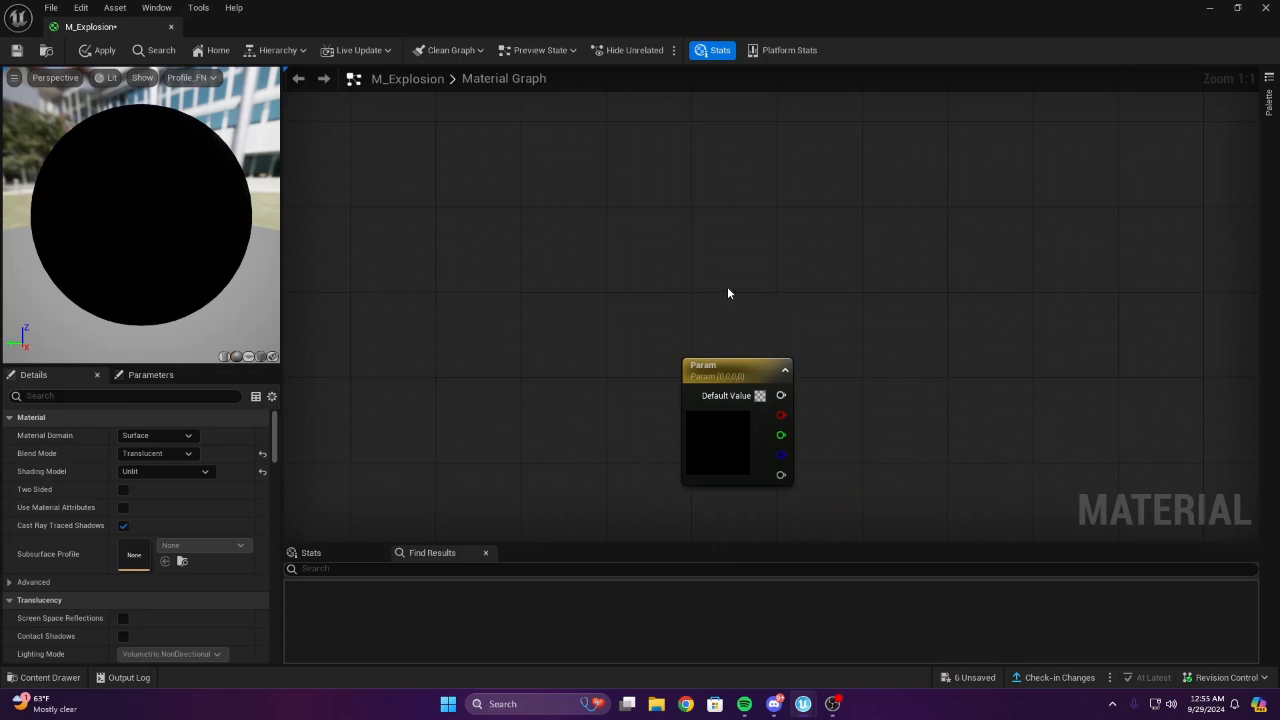
key("v")
left_click(726, 289)
left_click_drag(757, 353, 708, 301)
Set Param_1's color to bright orange (1, 0.153, 0) and Param's color to dark orange (0.291667, 0.092609, 0)
double_click(708, 301)
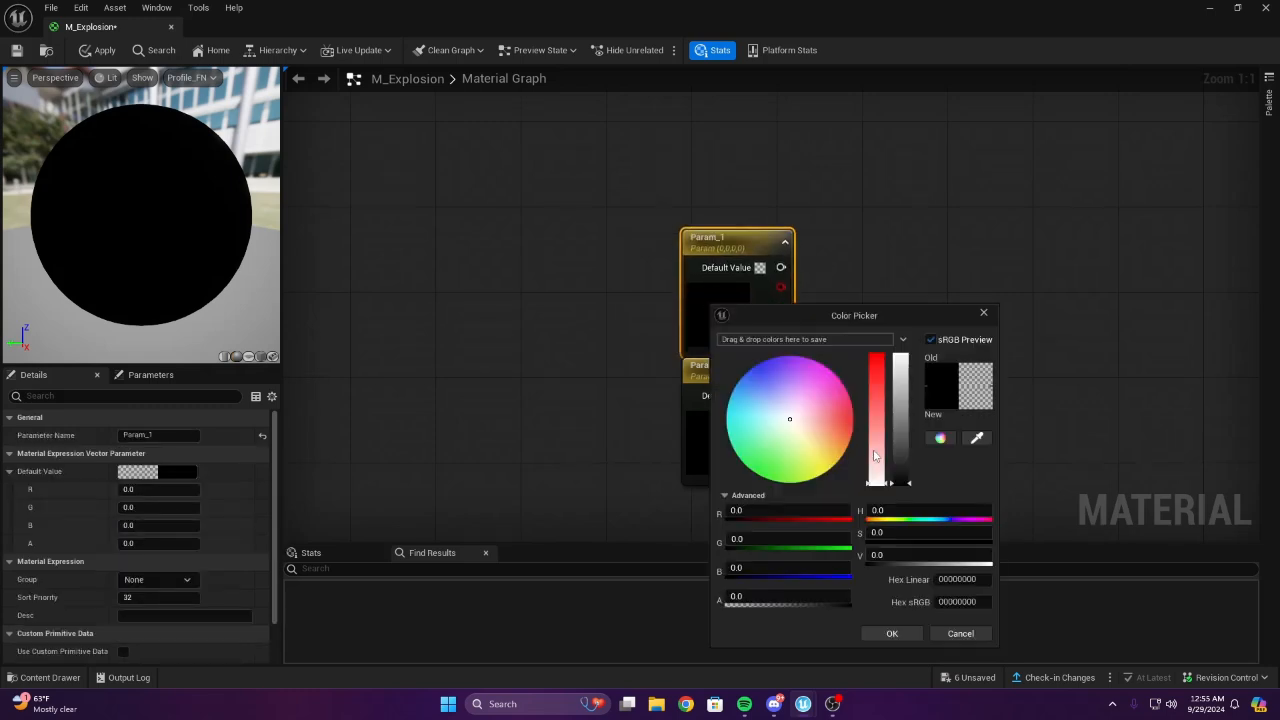
left_click_drag(798, 432, 931, 473)
left_click(883, 634)
double_click(737, 449)
left_click(879, 467)
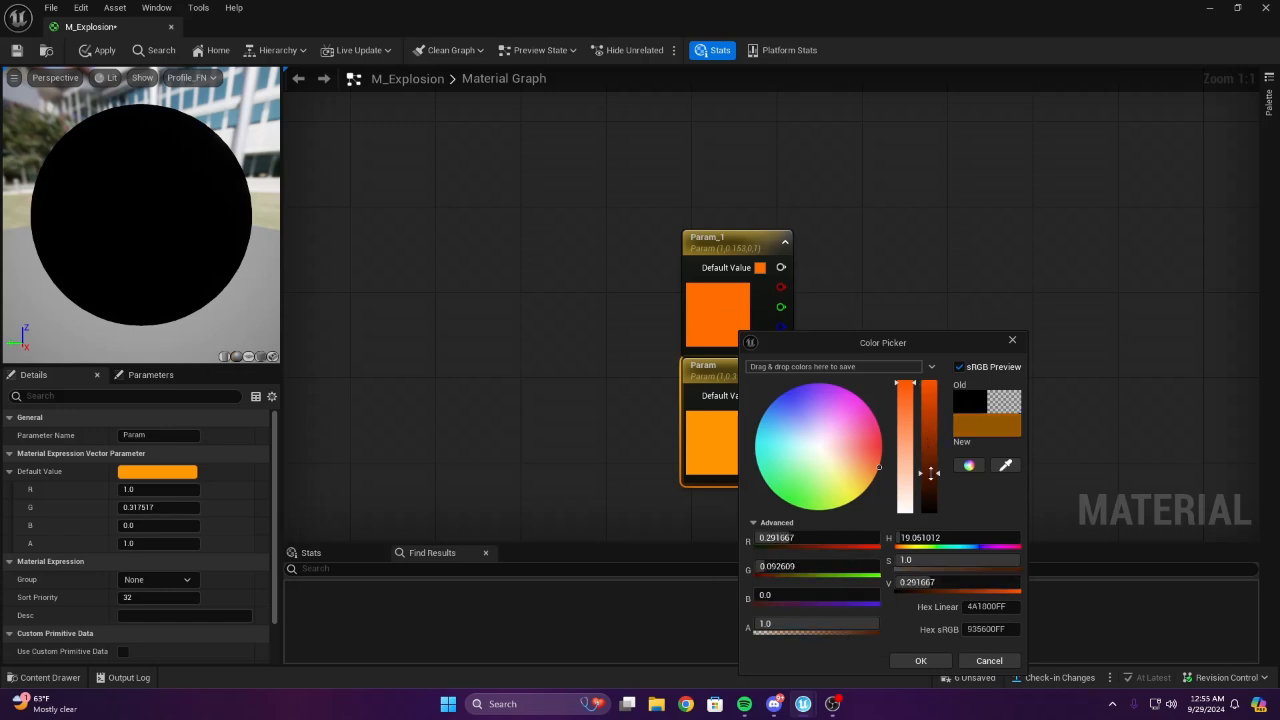
left_click(920, 660)
Add a LinearGradient node directly below the dark orange Param node
right_click_drag(738, 534, 720, 409)
right_click(720, 409)
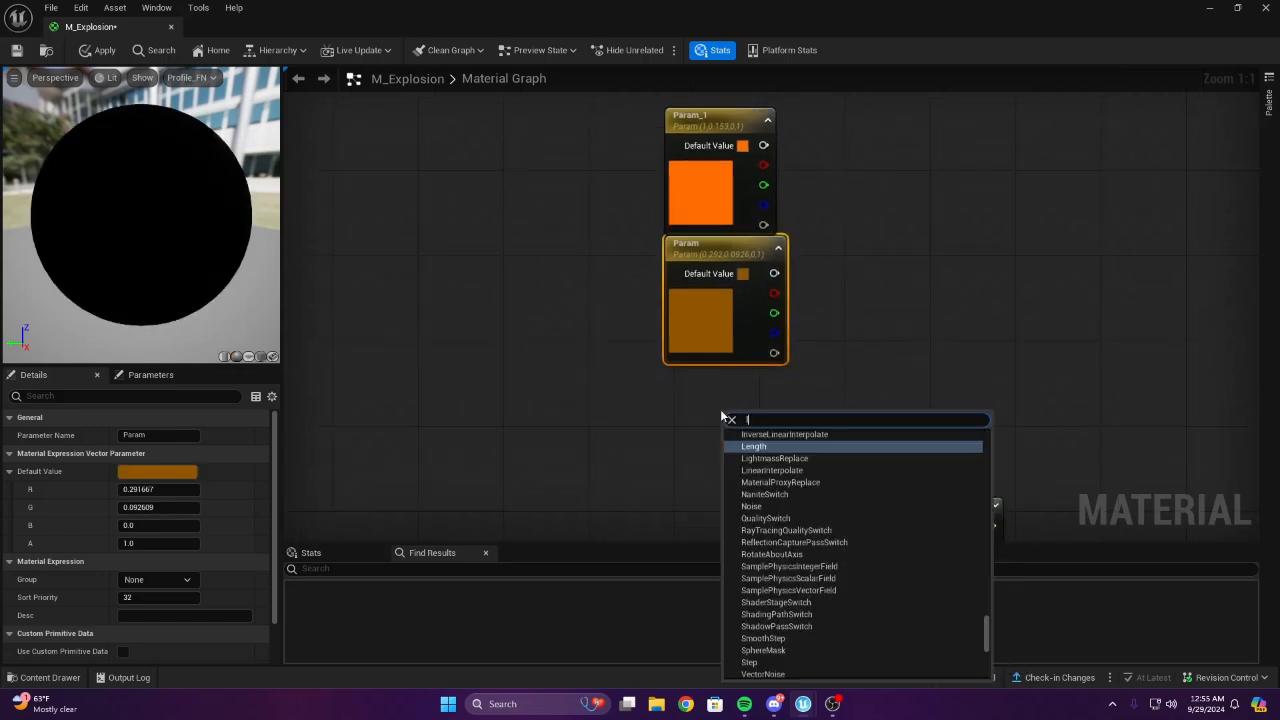
type("lin")
left_click(767, 542)
left_click_drag(792, 422, 734, 376)
Add a Lerp node and connect Param_1 to A, Param to B, and the LinearGradient's VGradient to Alpha
right_click_drag(836, 348, 743, 377)
key("l")
left_click(752, 303)
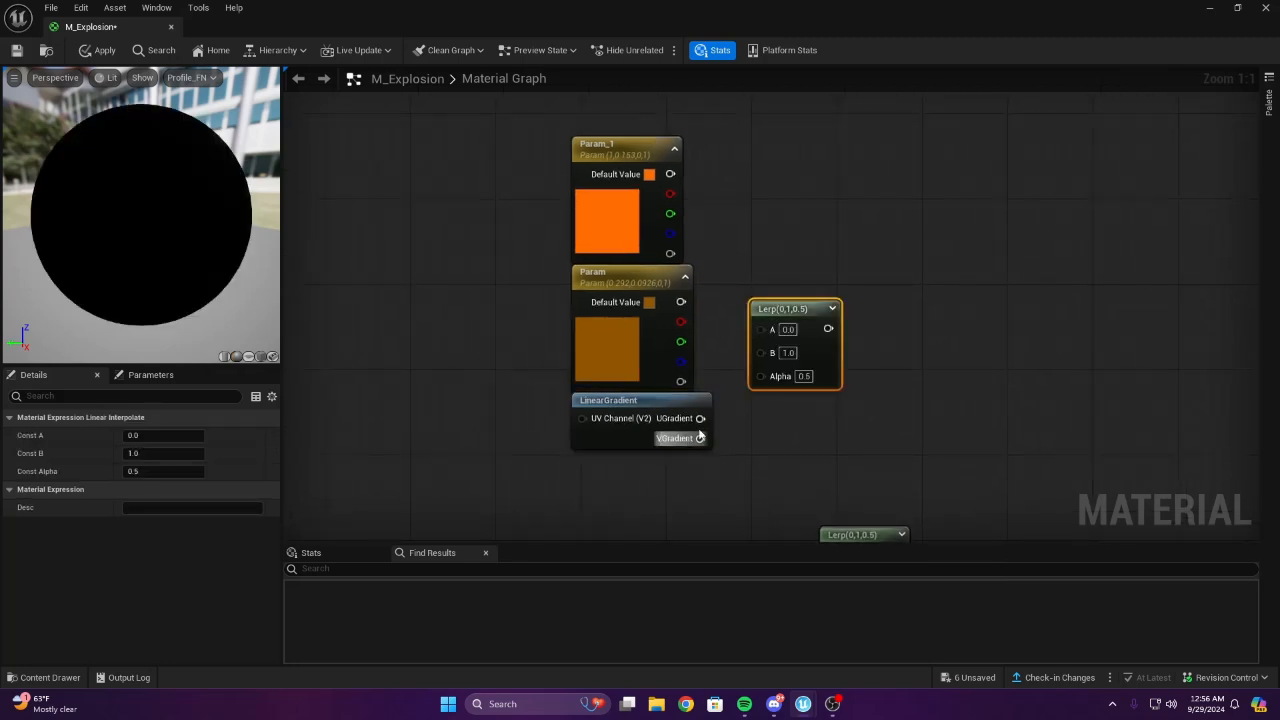
left_click_drag(700, 438, 760, 375)
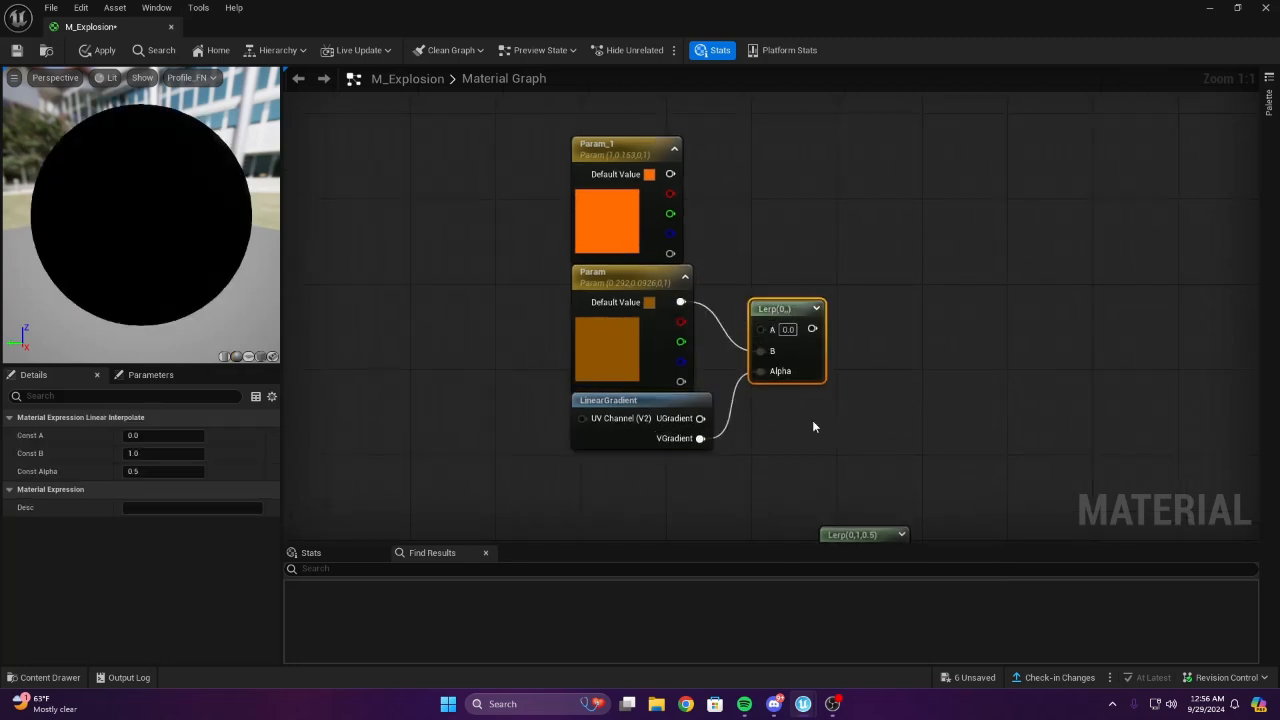
right_click_drag(918, 386, 674, 238)
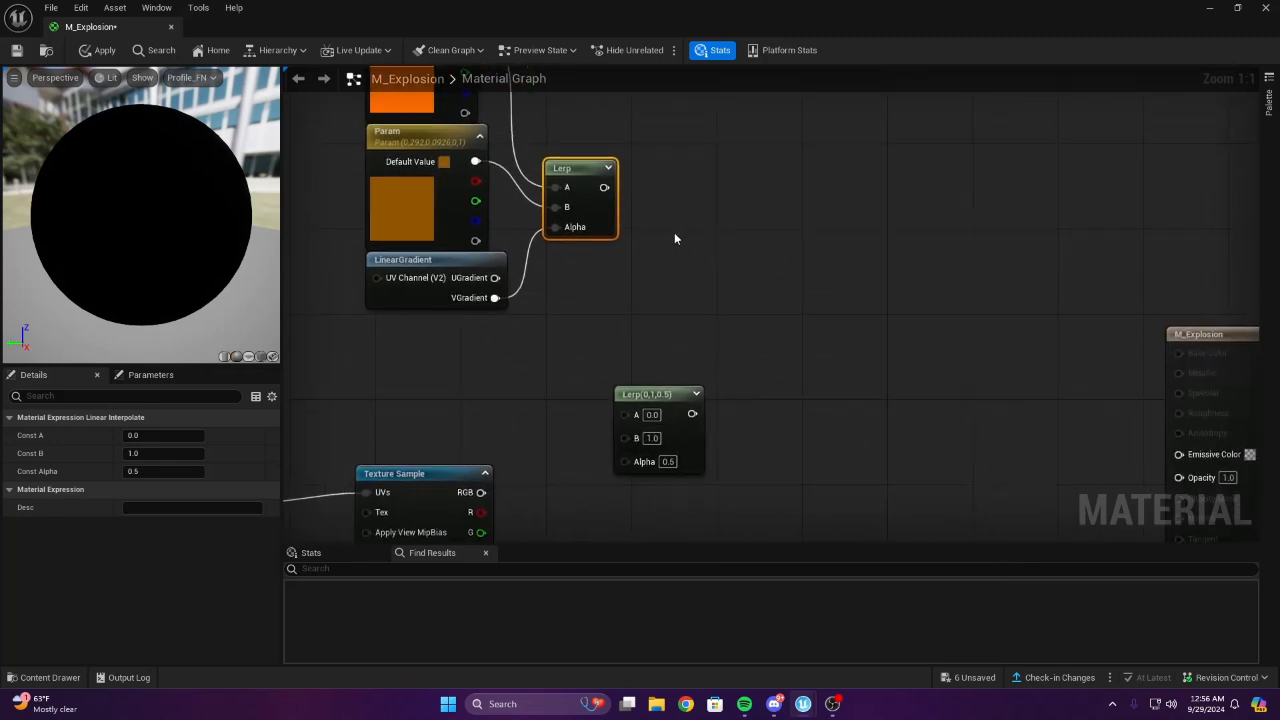
Connect the color Lerp's output to the second Lerp's B and the Texture Sample's RGB to its Alpha
left_click_drag(623, 437, 625, 438)
right_click_drag(472, 498, 692, 366)
left_click_drag(857, 324, 858, 326)
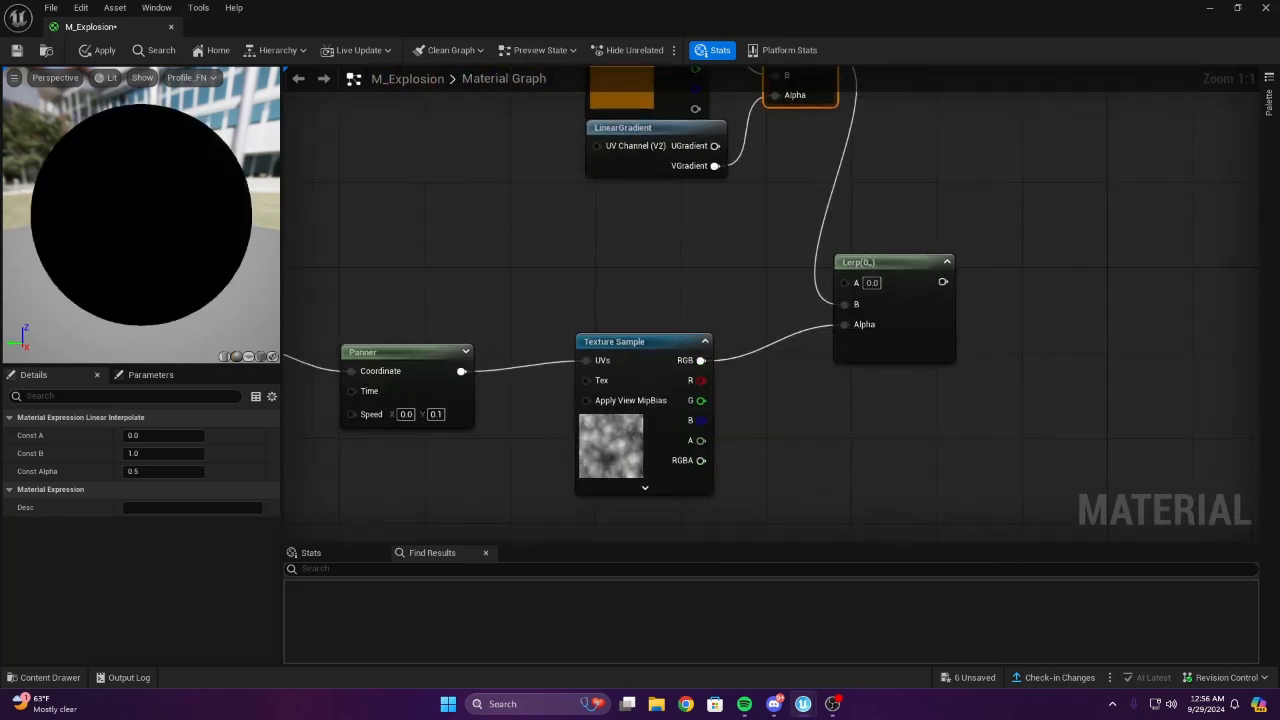
Add two Multiply nodes before the material output and set both inputs of the lower one to 3
right_click_drag(982, 255, 660, 340)
right_click_drag(709, 298, 684, 302)
key("m")
left_click(681, 274)
right_click_drag(671, 349, 696, 284)
left_click(694, 316)
key("m")
left_click(670, 336)
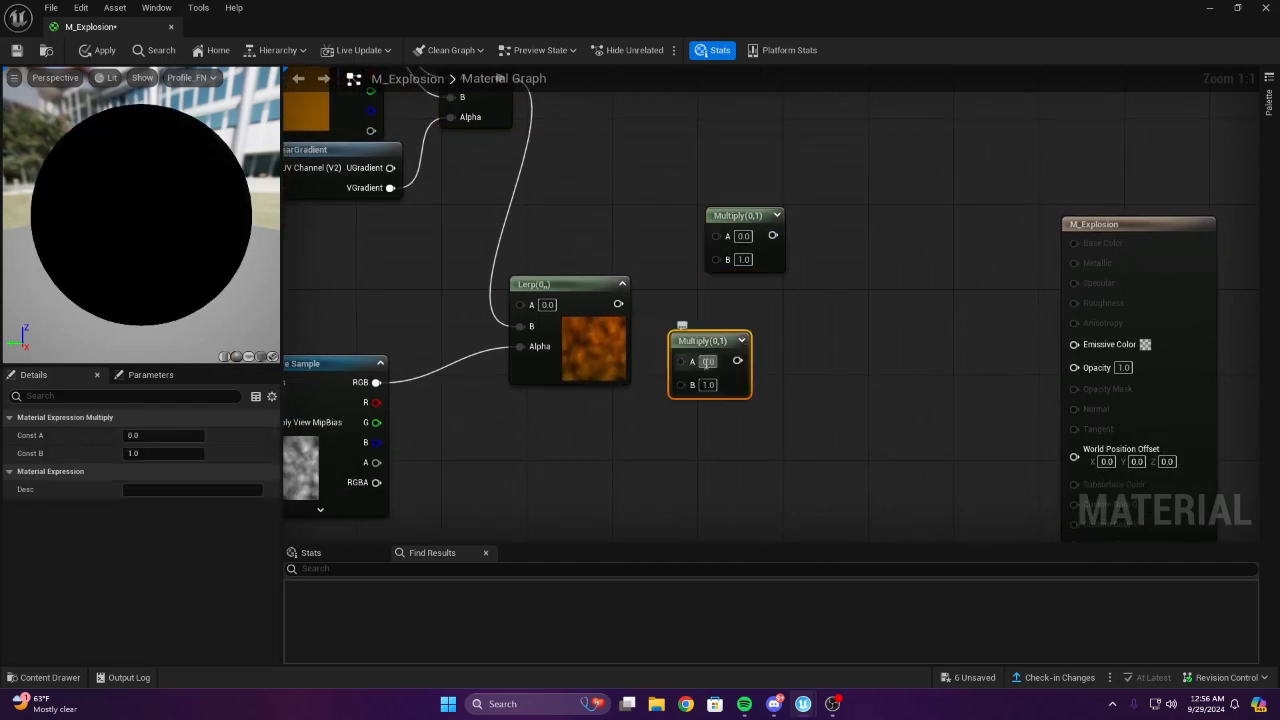
type("3")
left_click(768, 381)
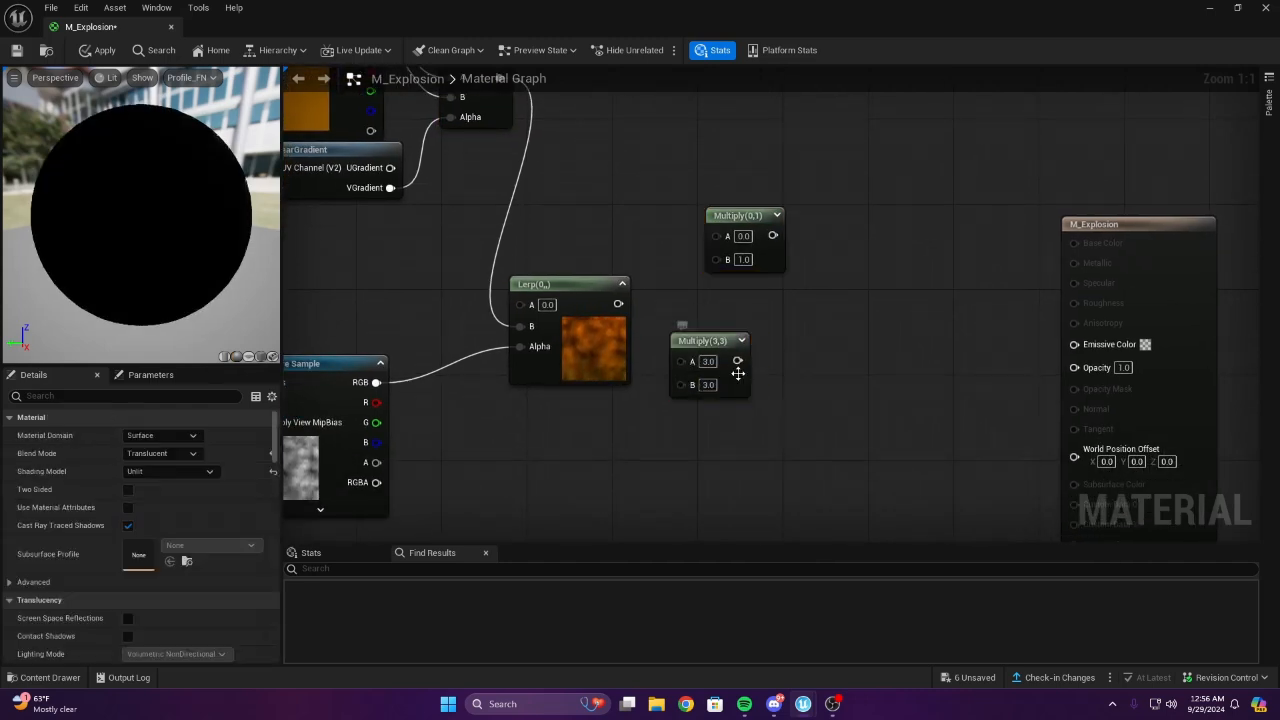
Multiply the Lerp output by the Multiply(3,3) result into Emissive Color, and connect the Texture Sample's red channel to Opacity
left_click_drag(738, 361, 717, 260)
left_click_drag(618, 303, 1076, 344)
right_click_drag(994, 372, 1057, 247)
left_click_drag(438, 279, 1138, 241)
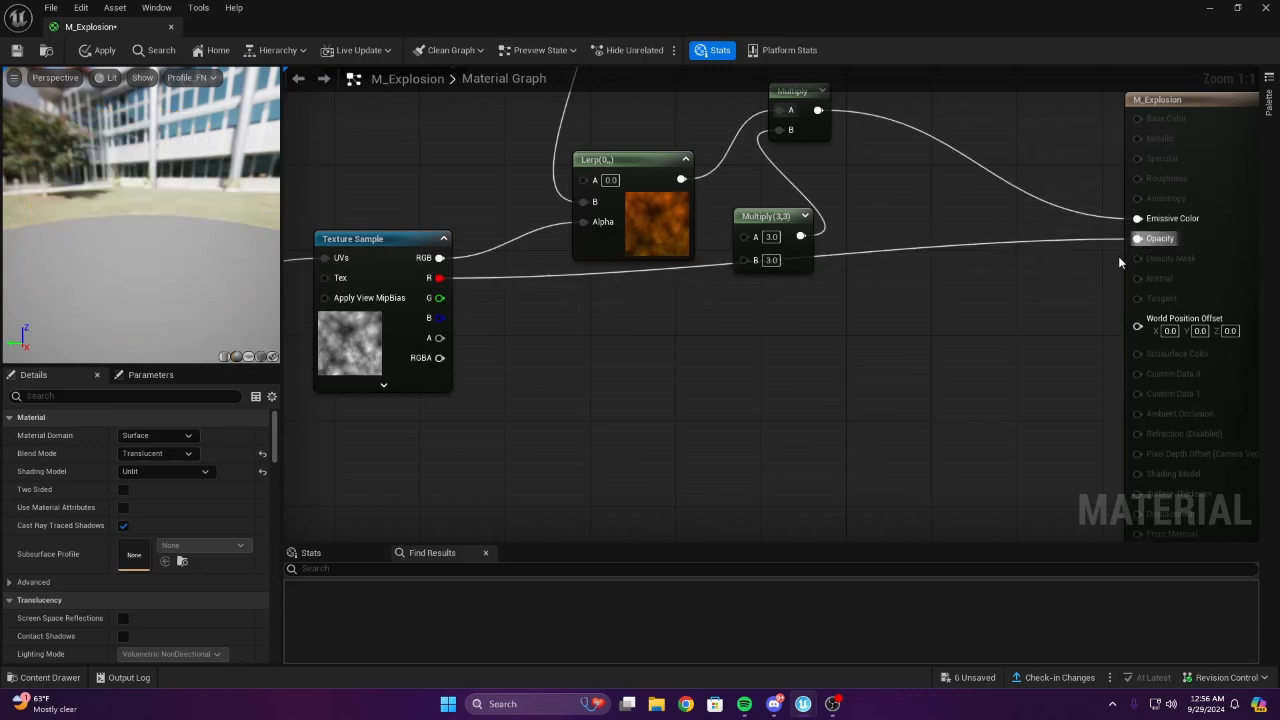
Check the fiery material in the preview, save M_Explosion, and browse back to the Materials folder
scroll(910, 328, "down", 1)
right_click_drag(910, 328, 1049, 307)
right_click_drag(190, 235, 150, 215)
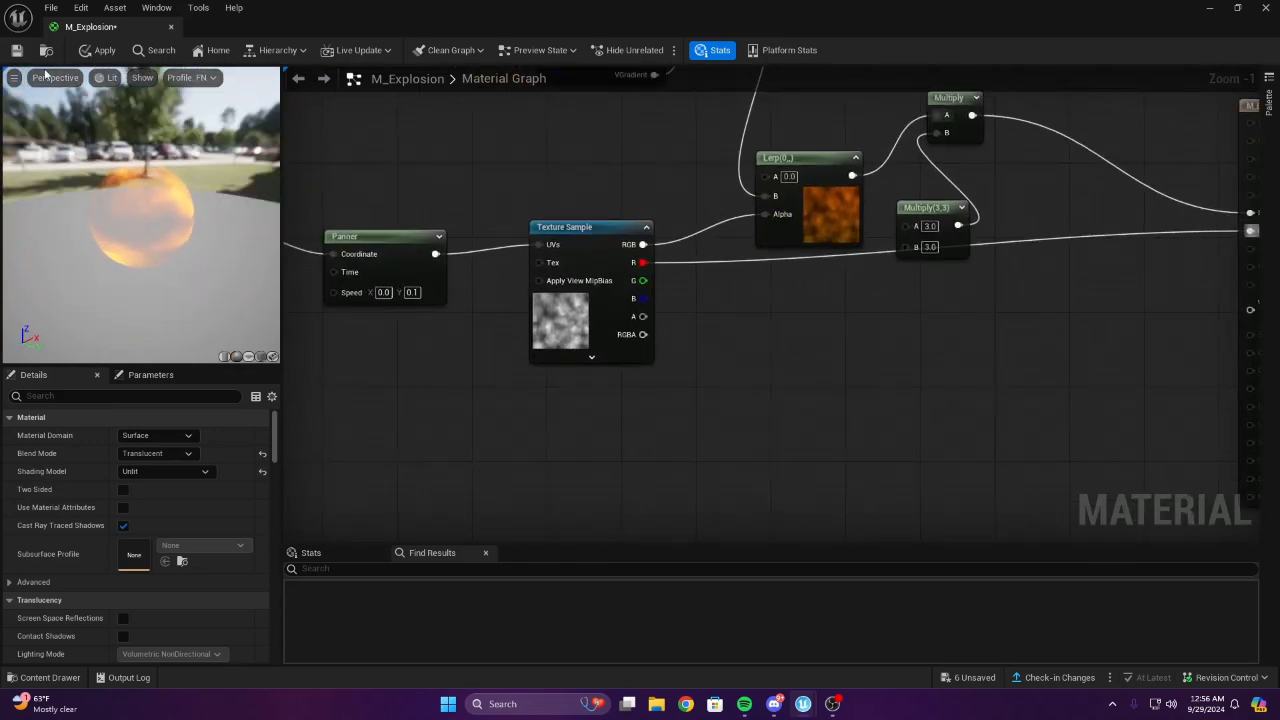
key("ctrl+s")
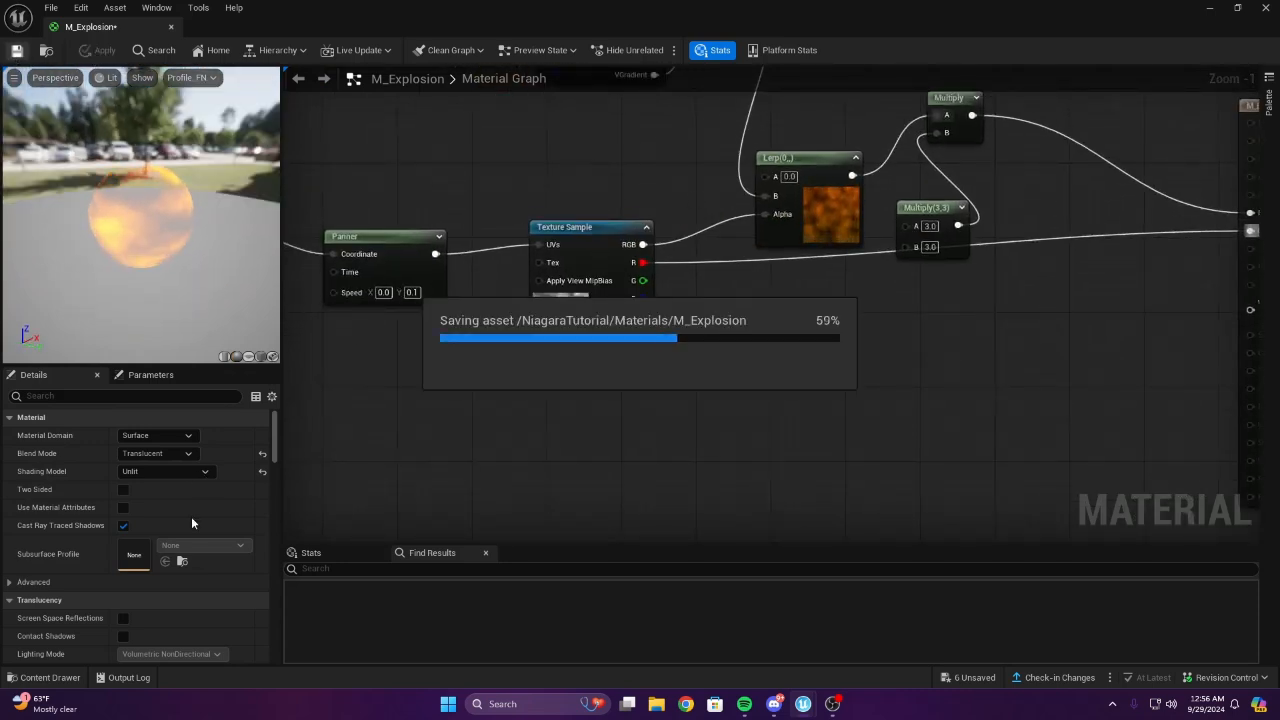
left_click(58, 680)
left_click(388, 448)
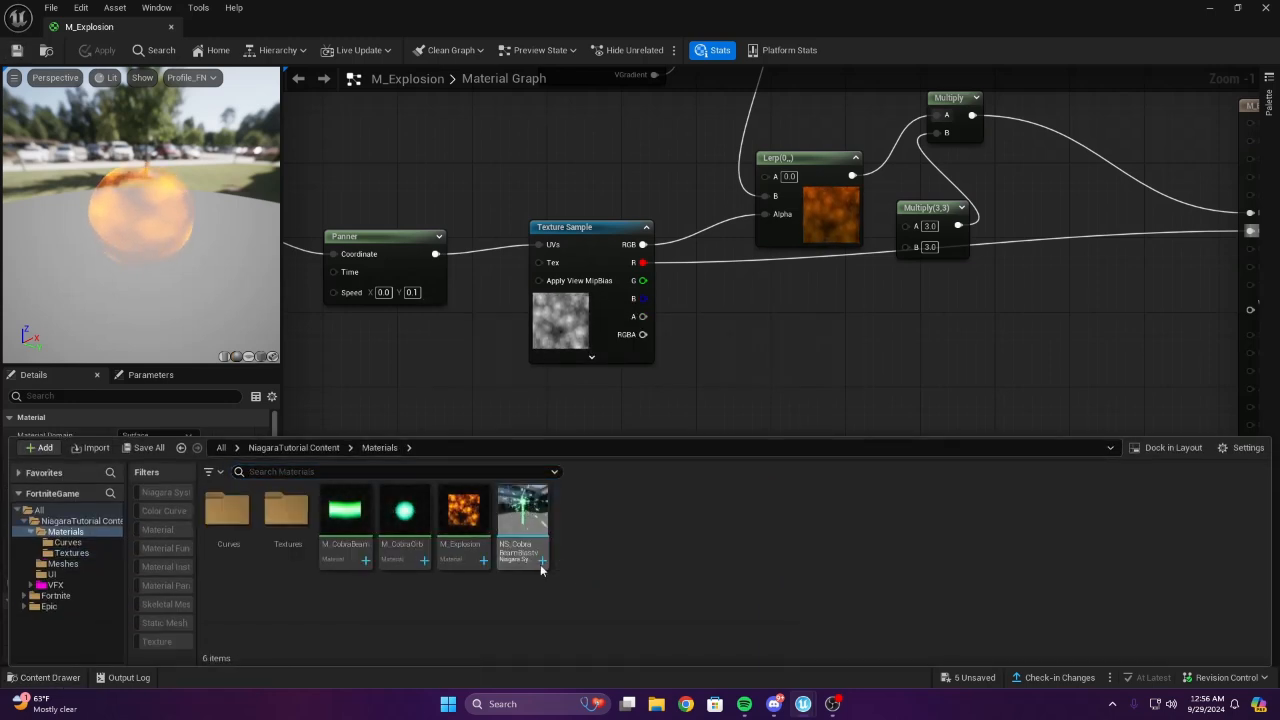
Rename the M_Explosion material in the Materials folder as M_Amber
left_click(463, 515)
type("M_Amber")
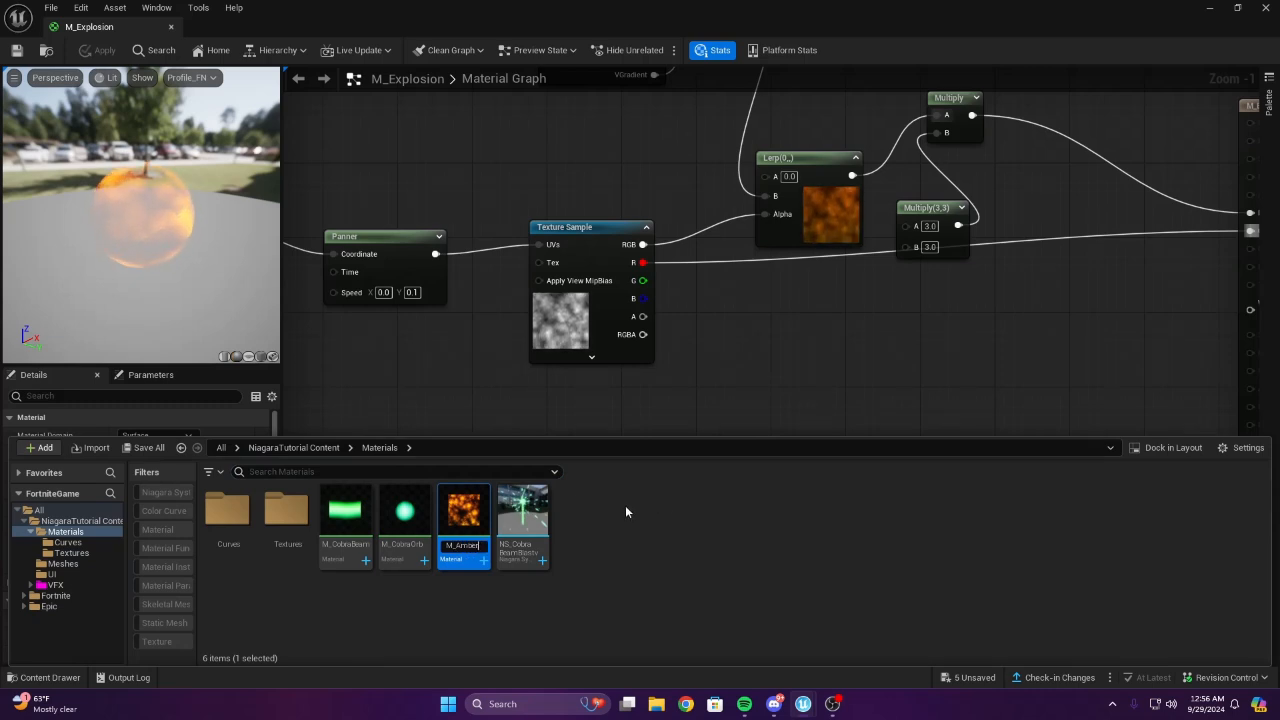
key("Return")
Add a SphereMask node to the M_Amber graph in the empty area below the Texture Sample
right_click_drag(866, 321, 650, 344)
right_click(714, 356)
right_click_drag(514, 399, 827, 263)
type("sphere")
key("Return")
left_click_drag(827, 263, 719, 342)
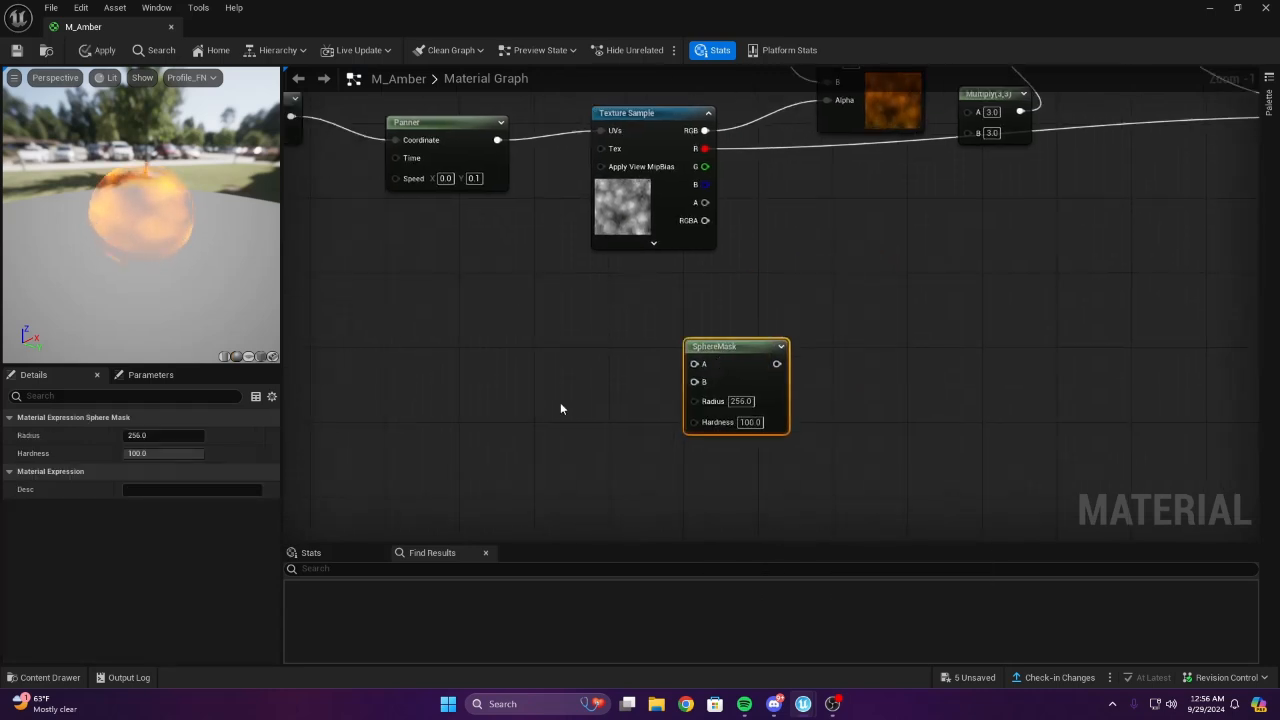
left_click(560, 402)
Add a TexCoord node beside the SphereMask and connect its output to the SphereMask's A input
right_click_drag(514, 387, 646, 322)
scroll(647, 297, "up", 1)
right_click(647, 292)
type("te")
key("Return")
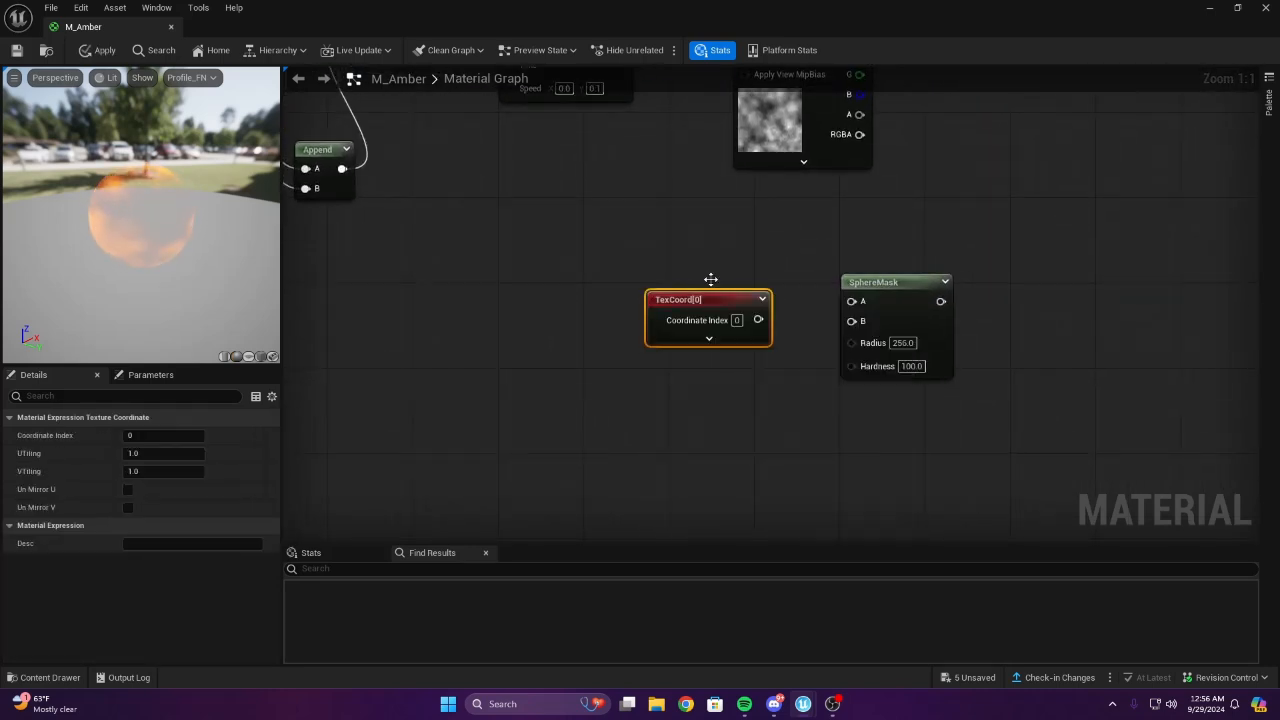
left_click_drag(720, 300, 722, 261)
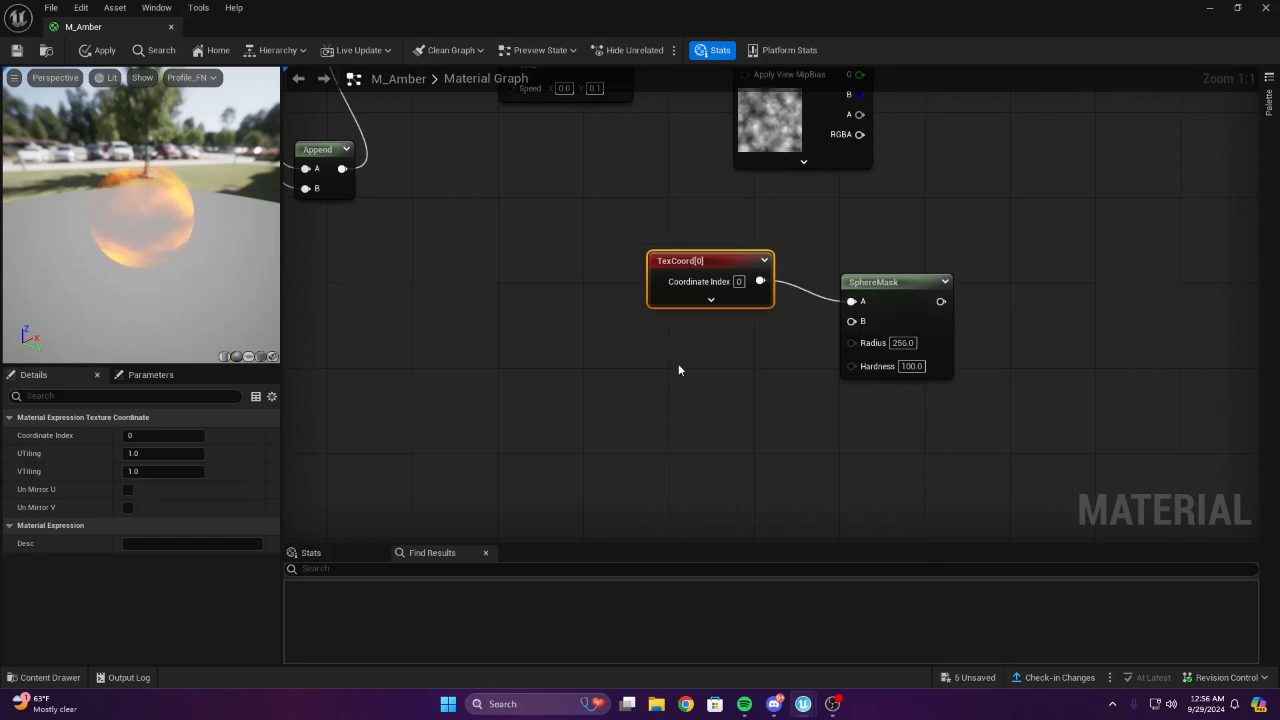
Add a two-component constant with X and Y set to 0.5 and connect it to the SphereMask's B input
left_click(624, 351)
key("Delete")
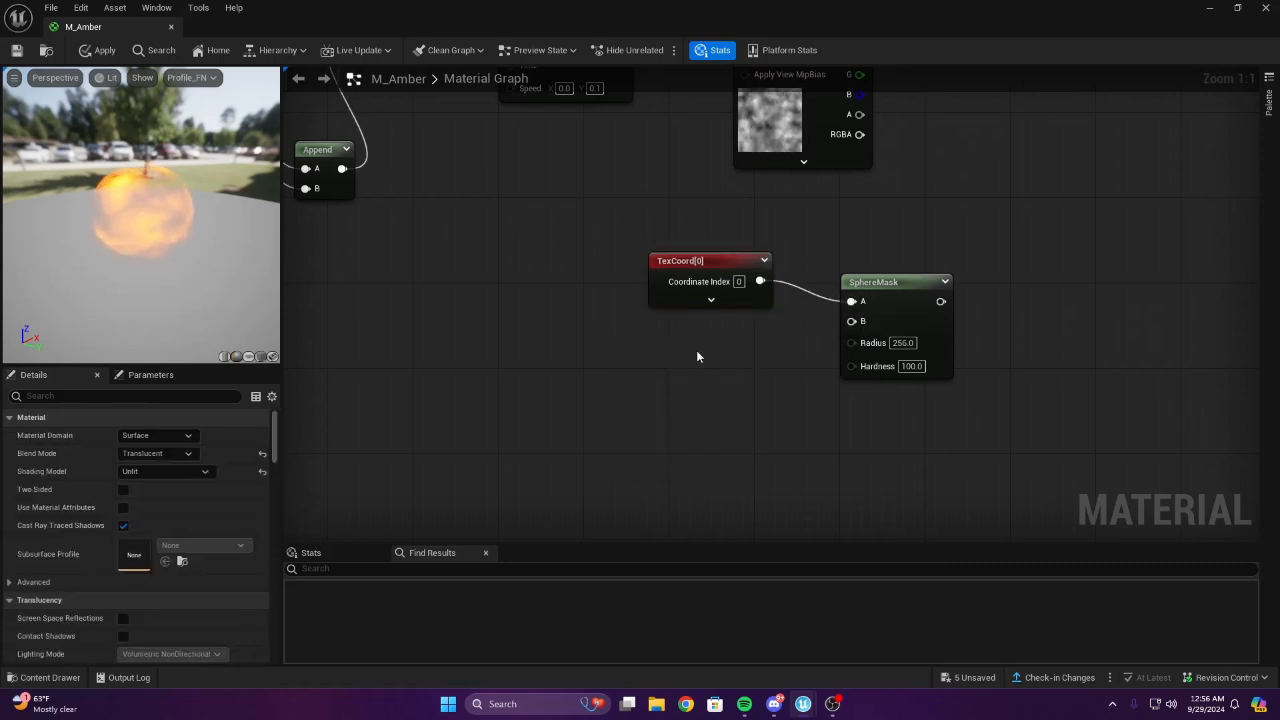
left_click(565, 347)
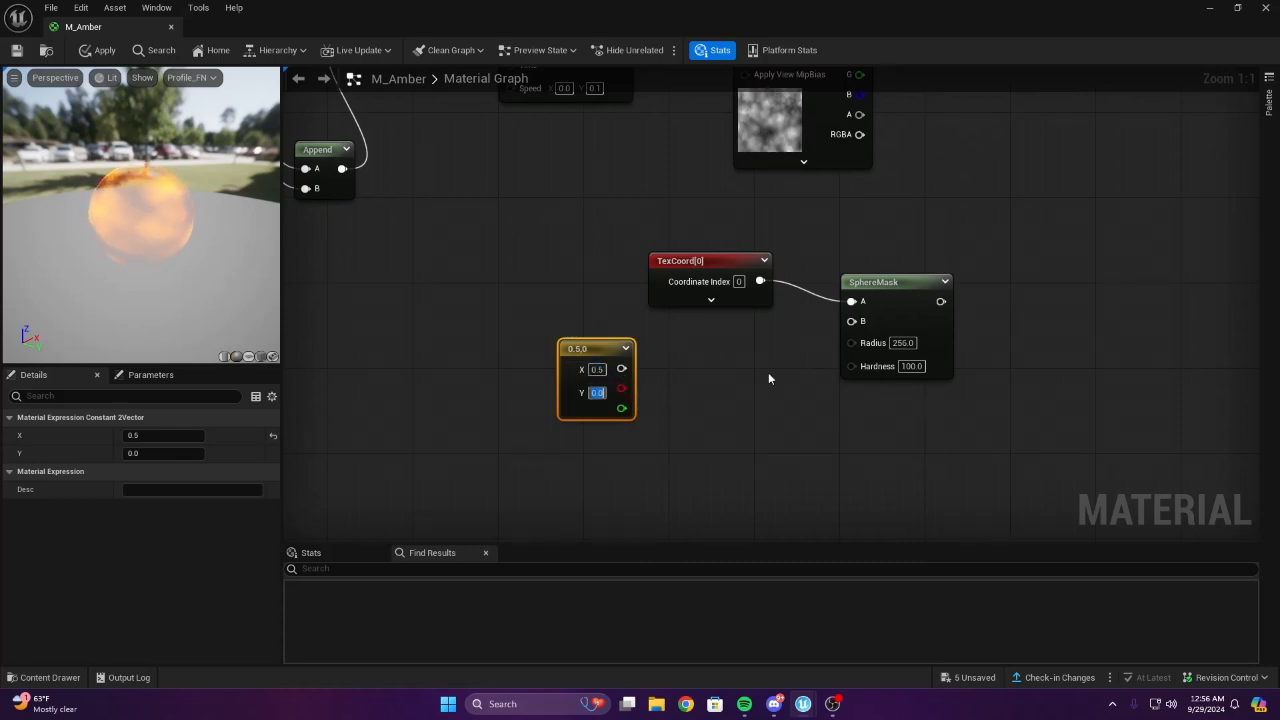
type("0.5")
left_click(716, 378)
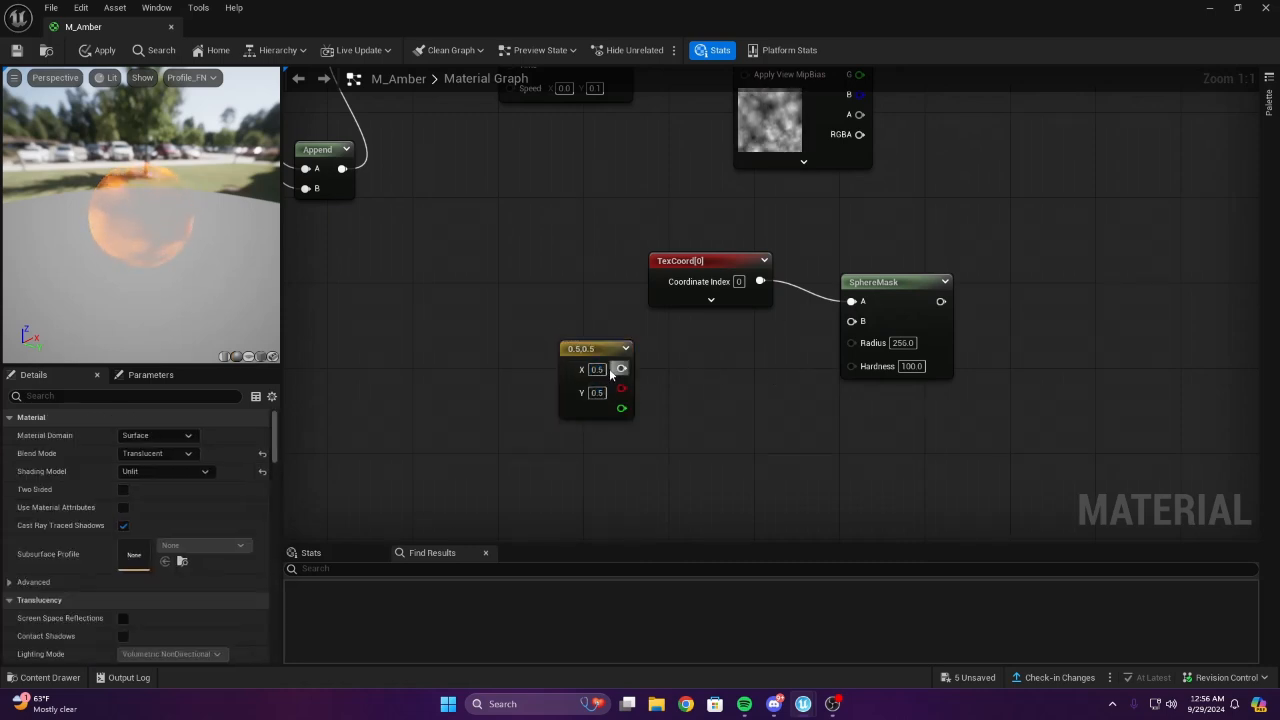
left_click_drag(621, 368, 851, 321)
Set the SphereMask's radius to 0.5 and its hardness to 0
right_click_drag(761, 395, 722, 329)
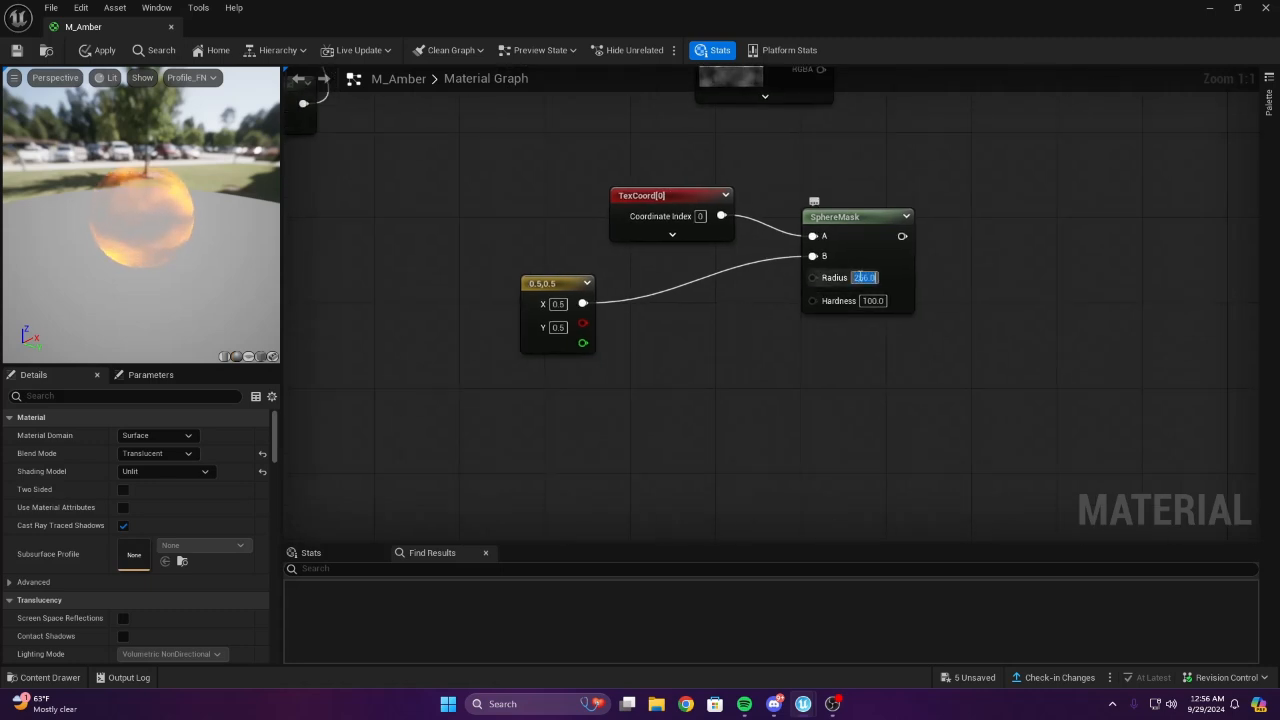
key("BackSpace")
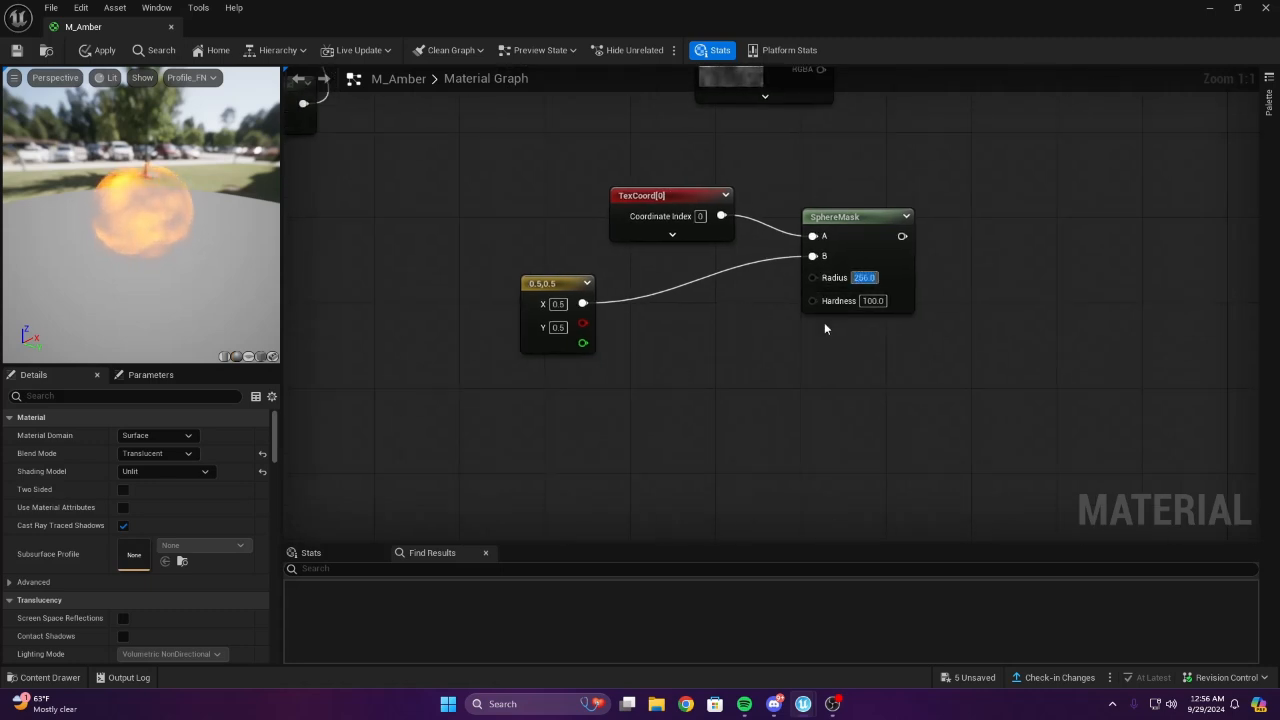
left_click(884, 301)
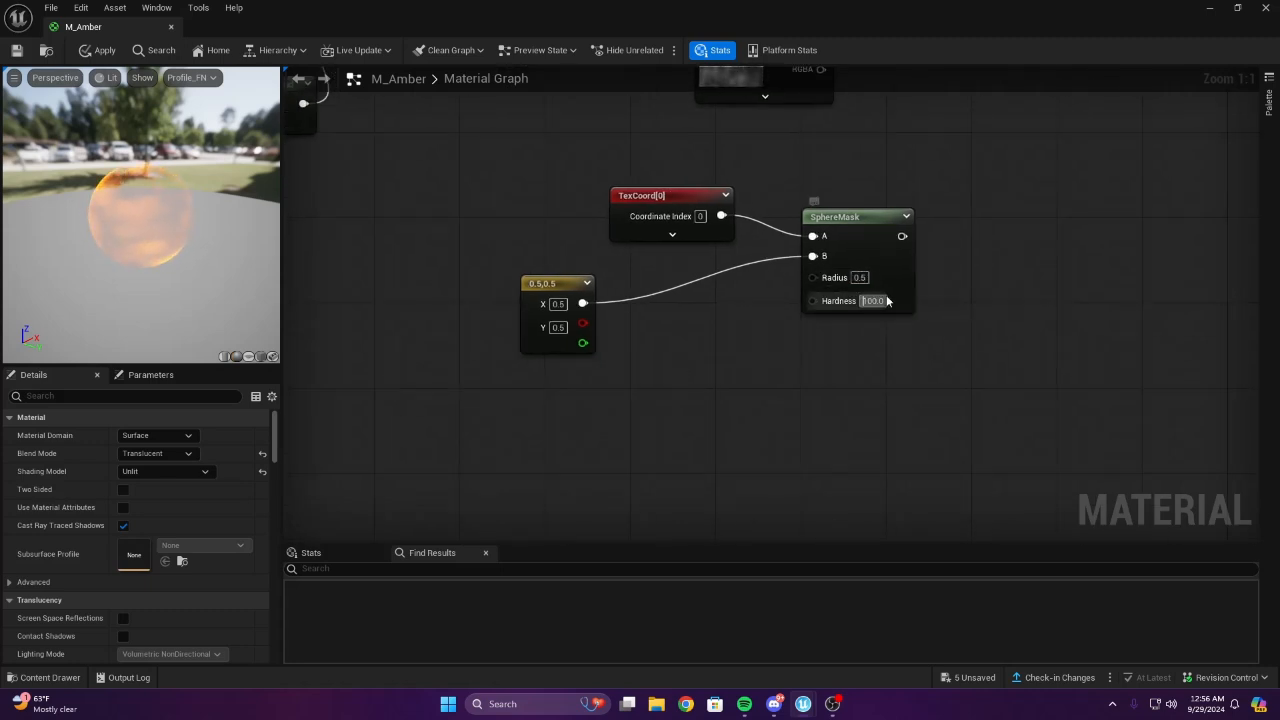
type("0")
key("Return")
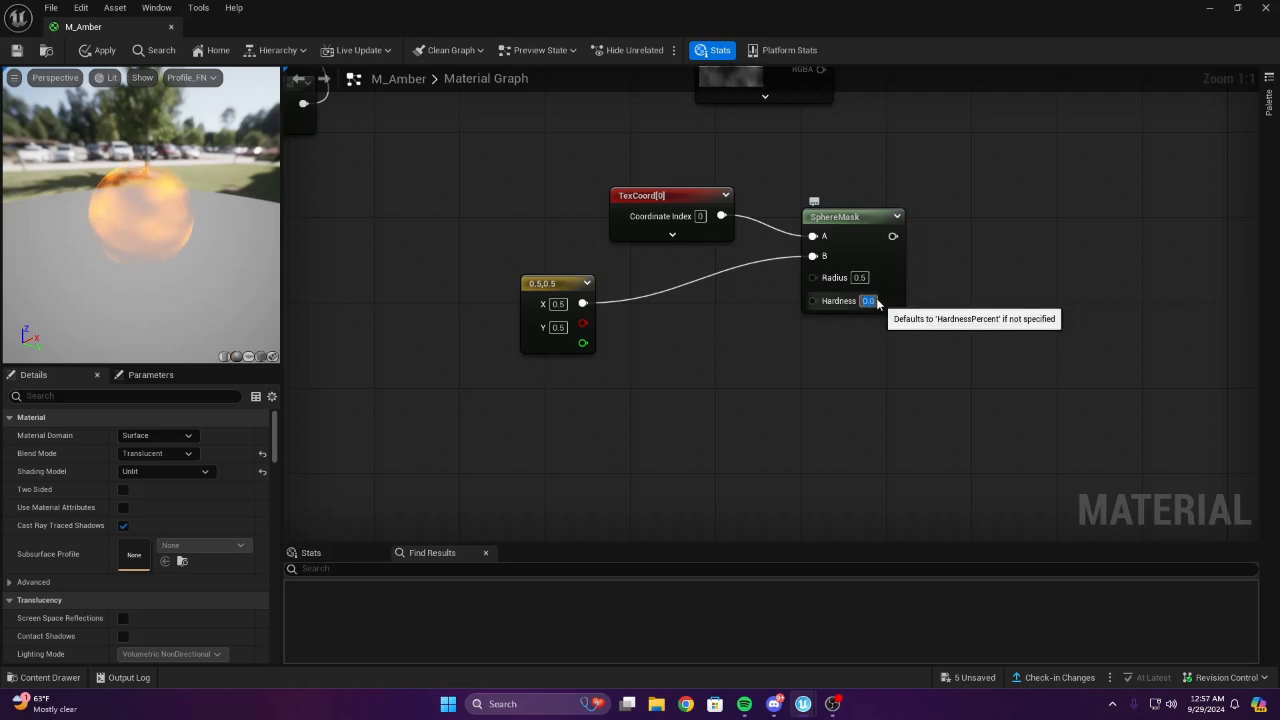
Try a SphereMask radius of 0.2, expand the node's preview, and set the radius to 0.35
left_click(861, 282)
left_click(905, 221)
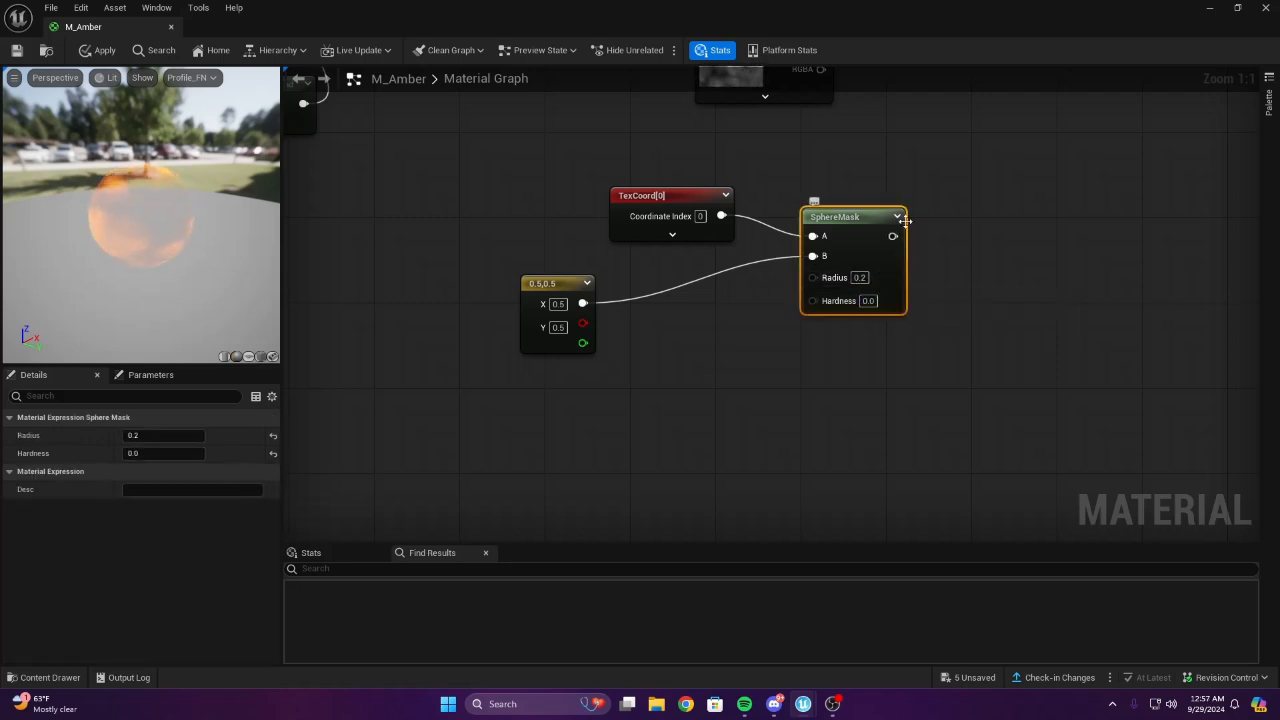
left_click(897, 216)
left_click(950, 248)
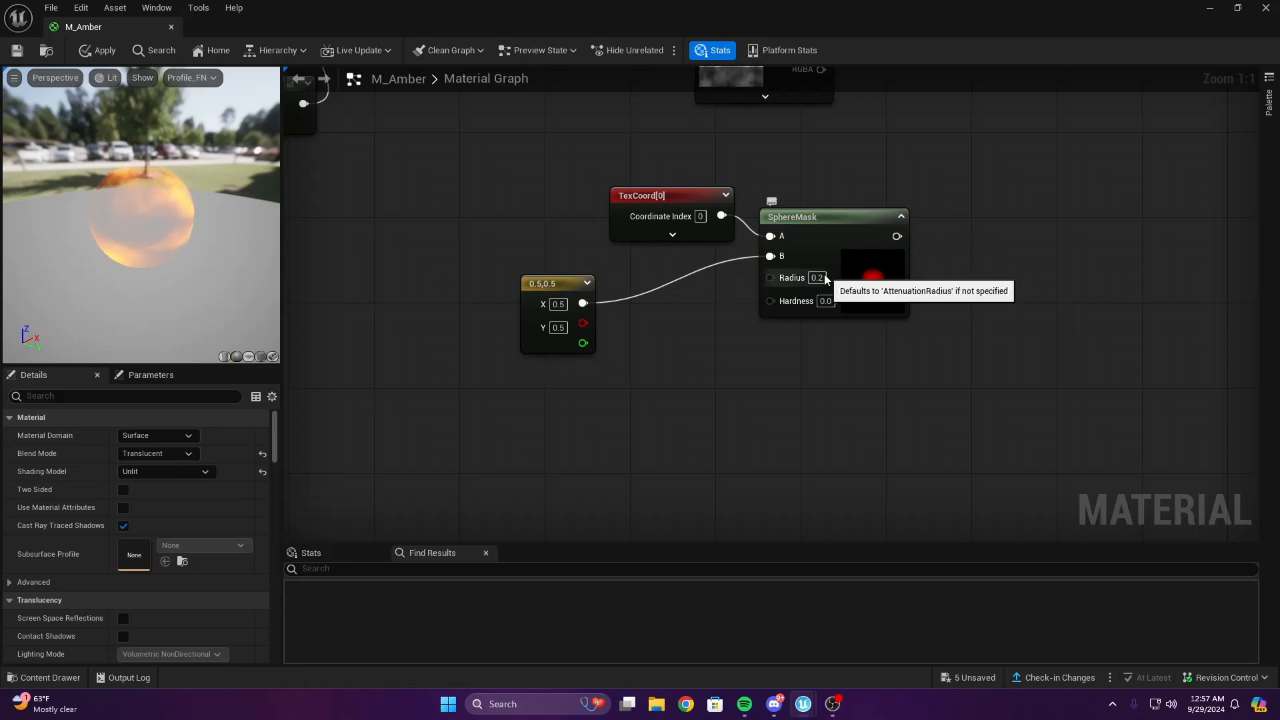
left_click(818, 278)
type("0.35")
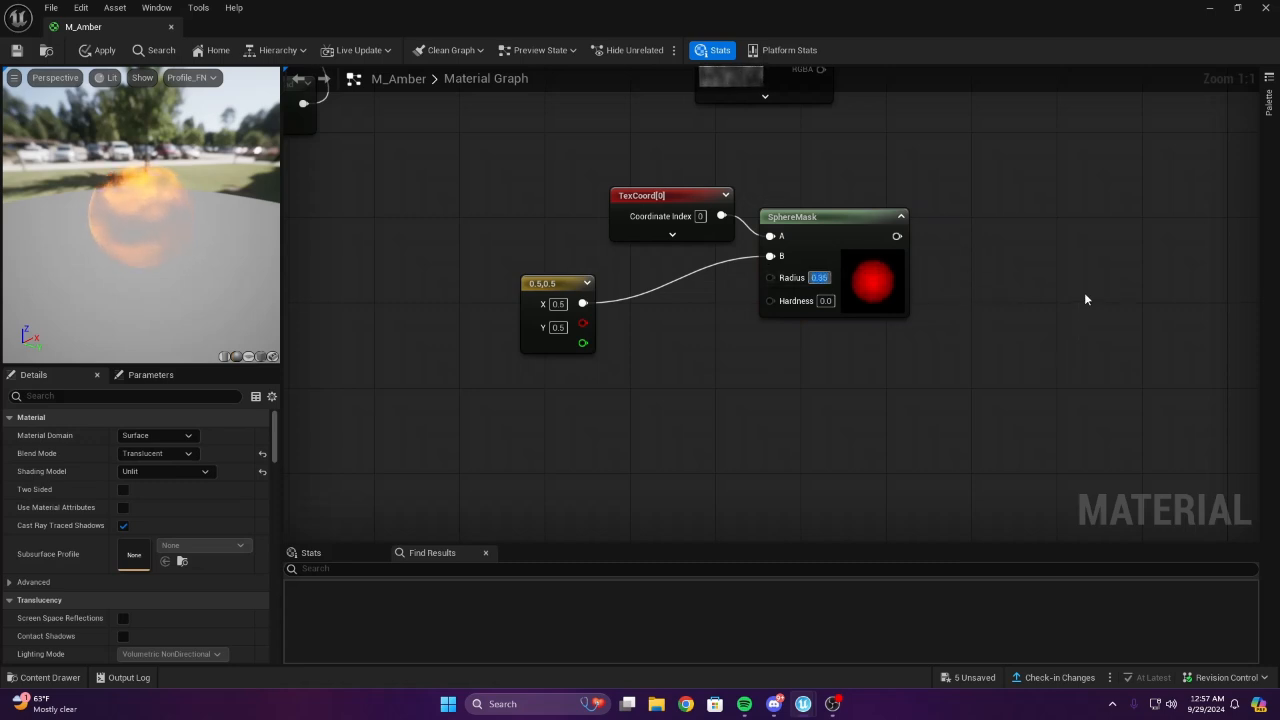
Connect the SphereMask's output directly to the material's Opacity input
right_click_drag(1034, 260, 714, 534)
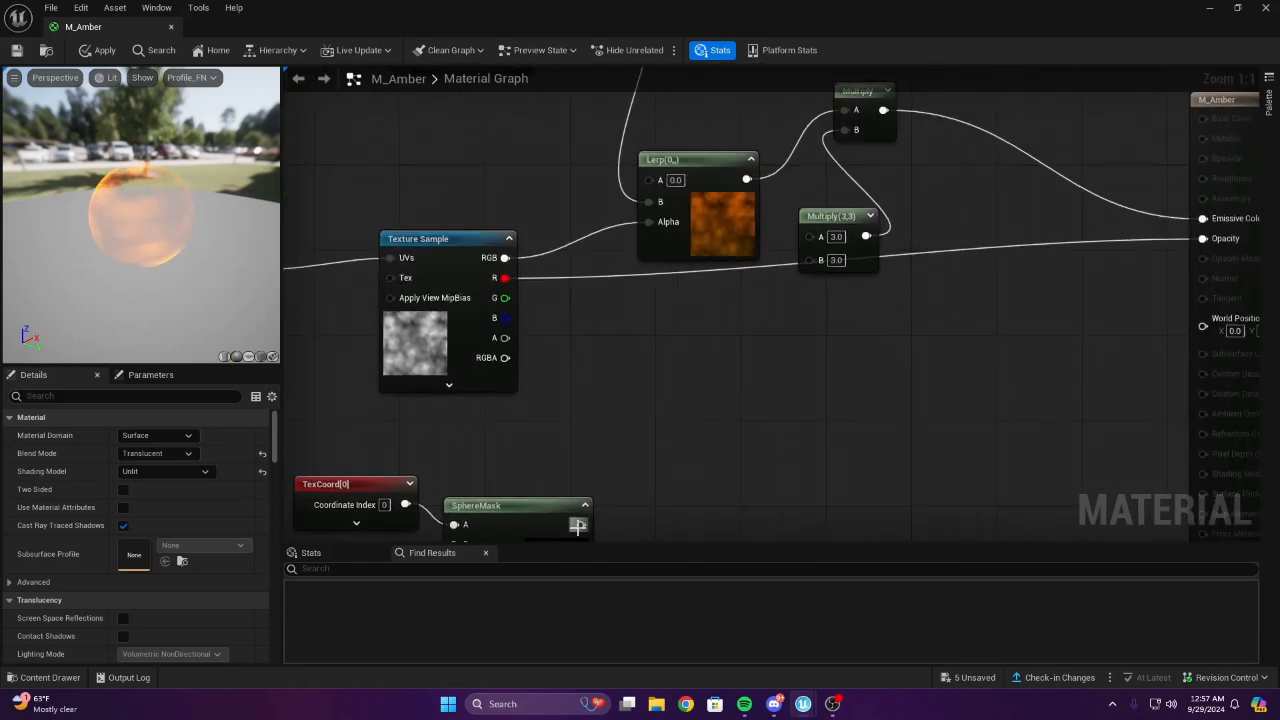
left_click_drag(578, 525, 1008, 229)
right_click_drag(470, 514, 612, 443)
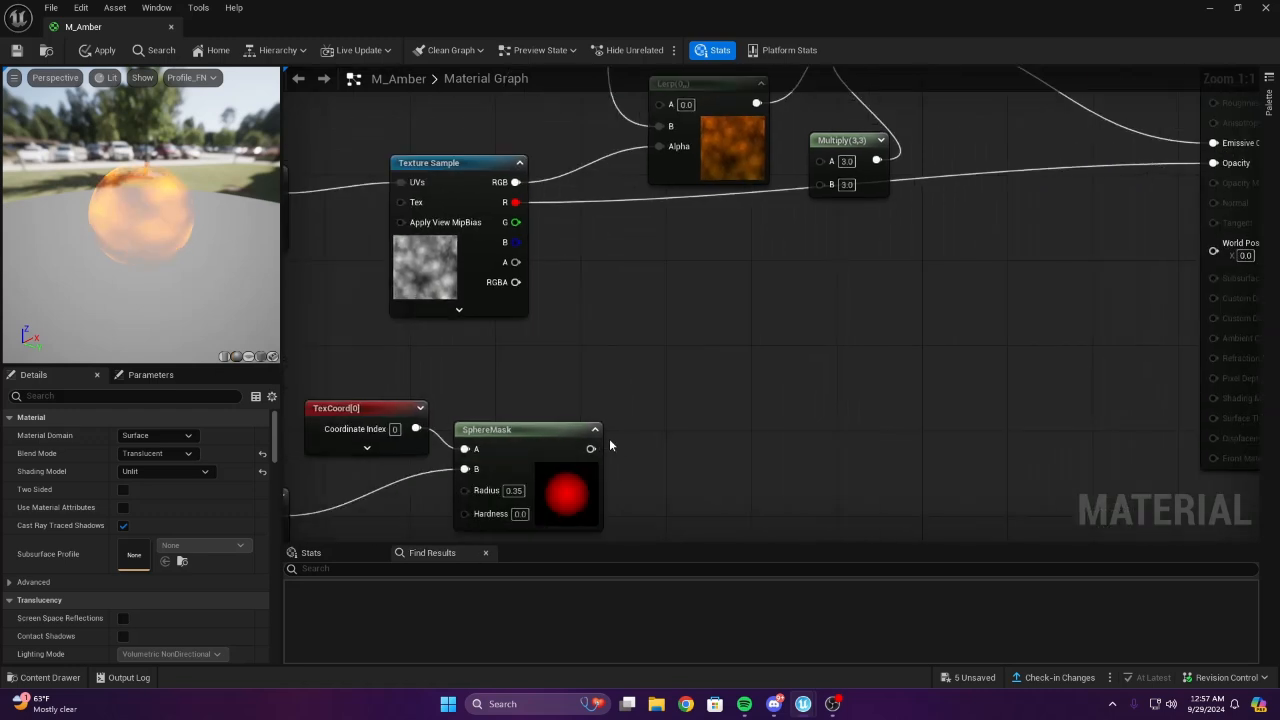
left_click_drag(591, 449, 1215, 164)
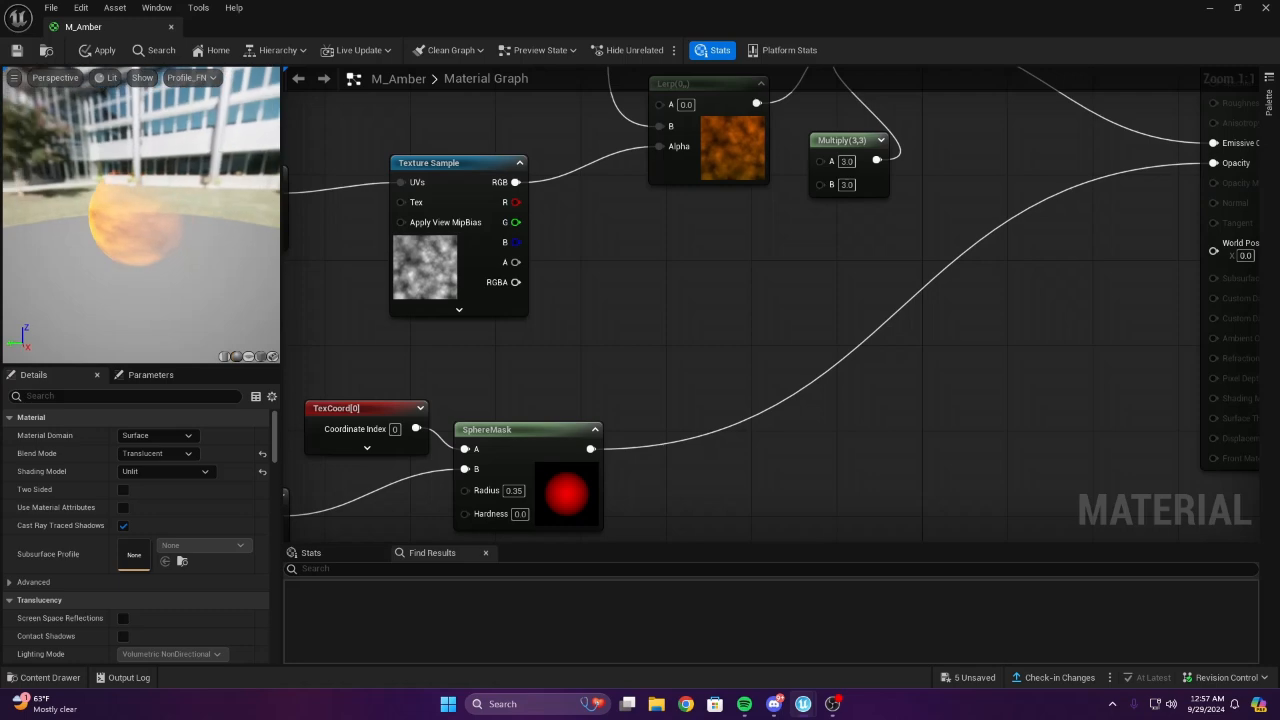
Add a Lerp node between the SphereMask and the material output for combining the noise with the mask
right_click_drag(681, 292, 727, 350)
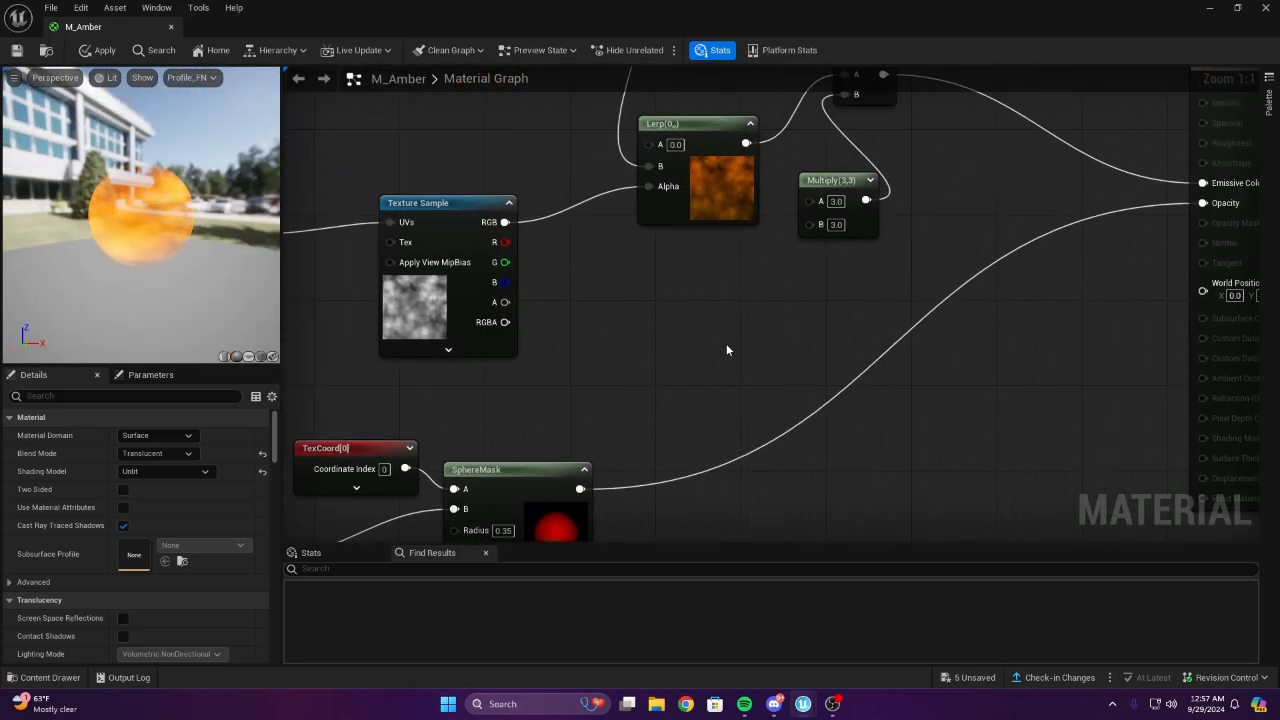
left_click(727, 350)
left_click_drag(505, 242, 740, 372)
left_click_drag(580, 489, 756, 400)
key("Delete")
key("l")
left_click(756, 388)
right_click_drag(757, 411, 859, 343)
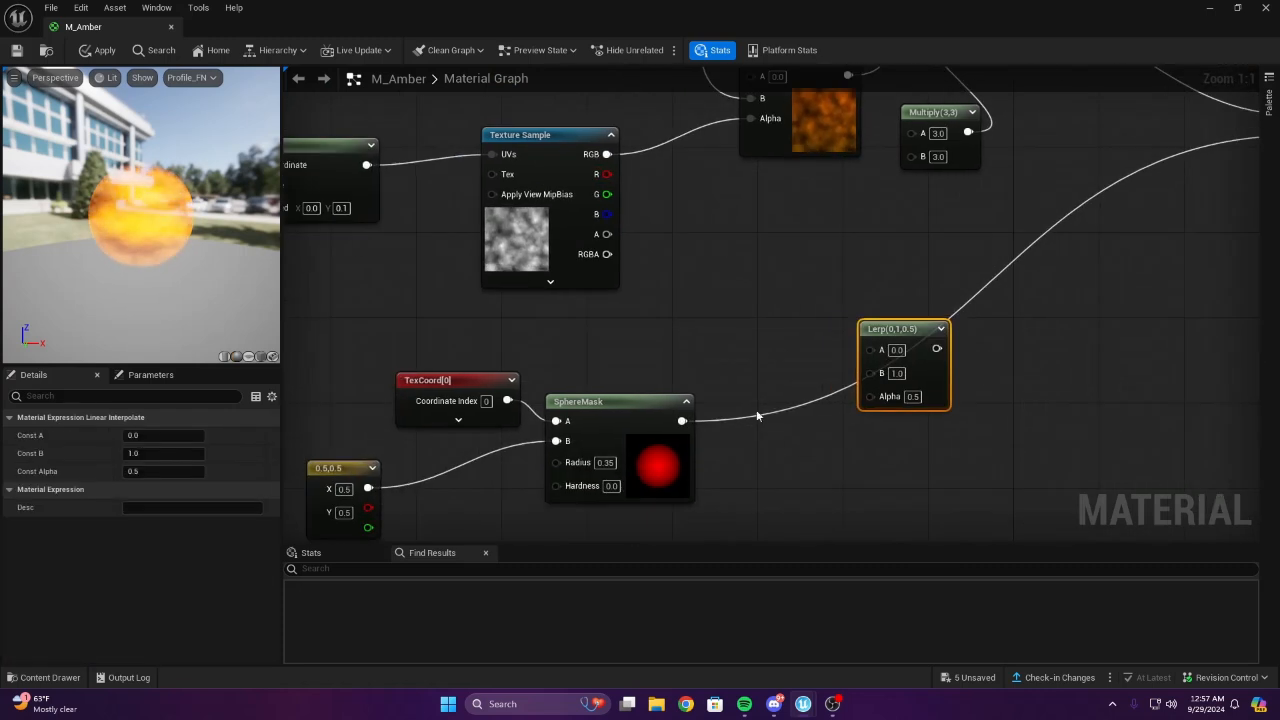
Connect the SphereMask to the new Lerp's Alpha, the Texture Sample's red channel to its B, and its output to Opacity
left_click_drag(682, 420, 868, 395)
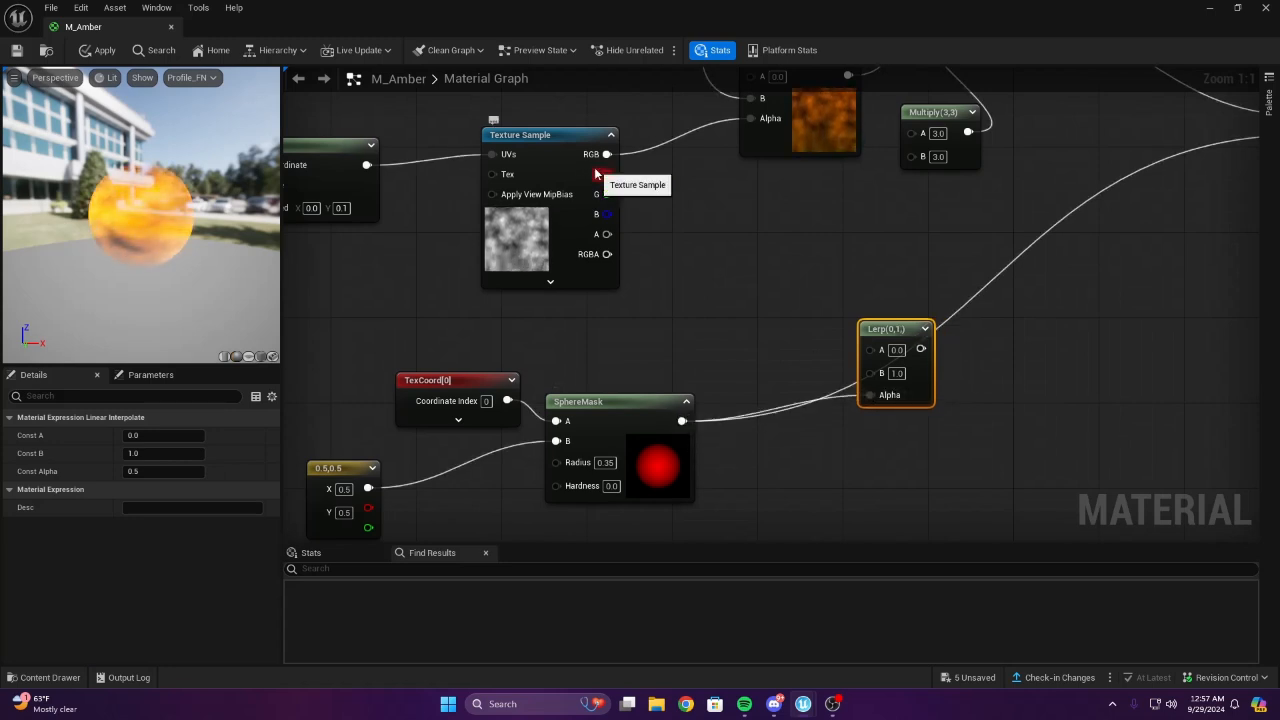
left_click_drag(596, 174, 880, 372)
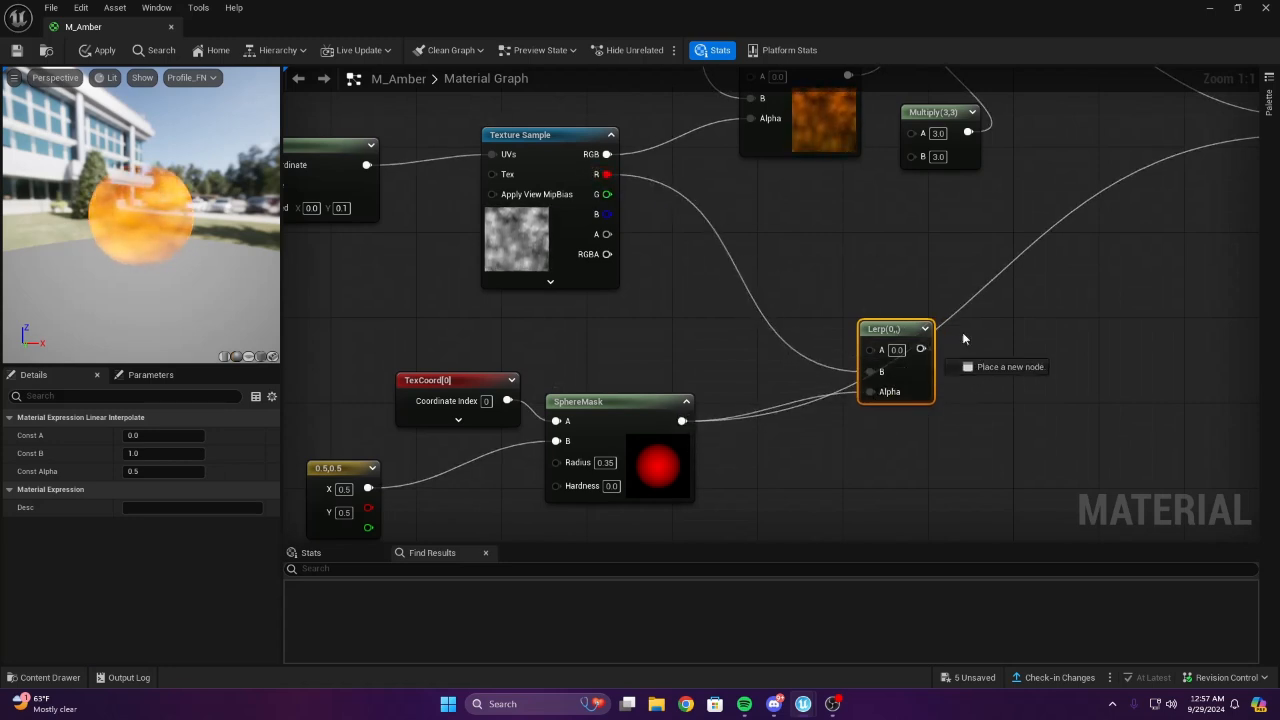
left_click_drag(963, 338, 1035, 134)
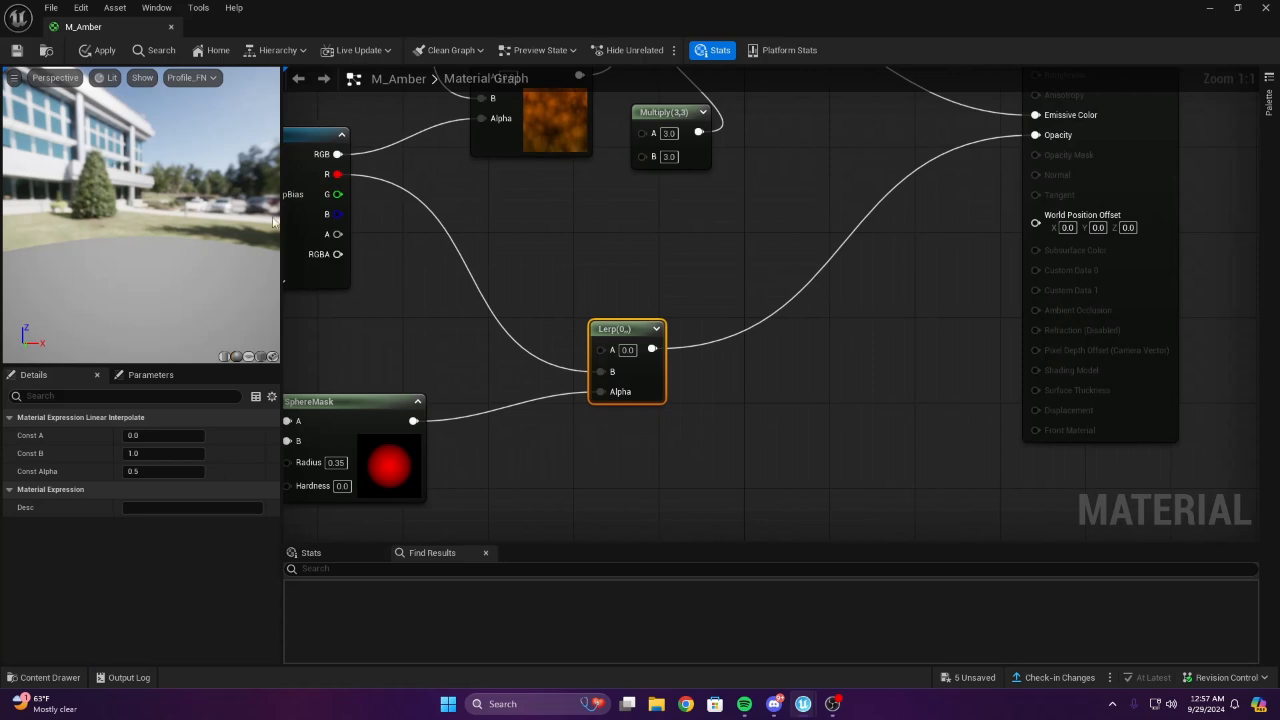
Set both inputs of the lower Multiply node feeding the emissive color to 5
right_click_drag(669, 133, 497, 323)
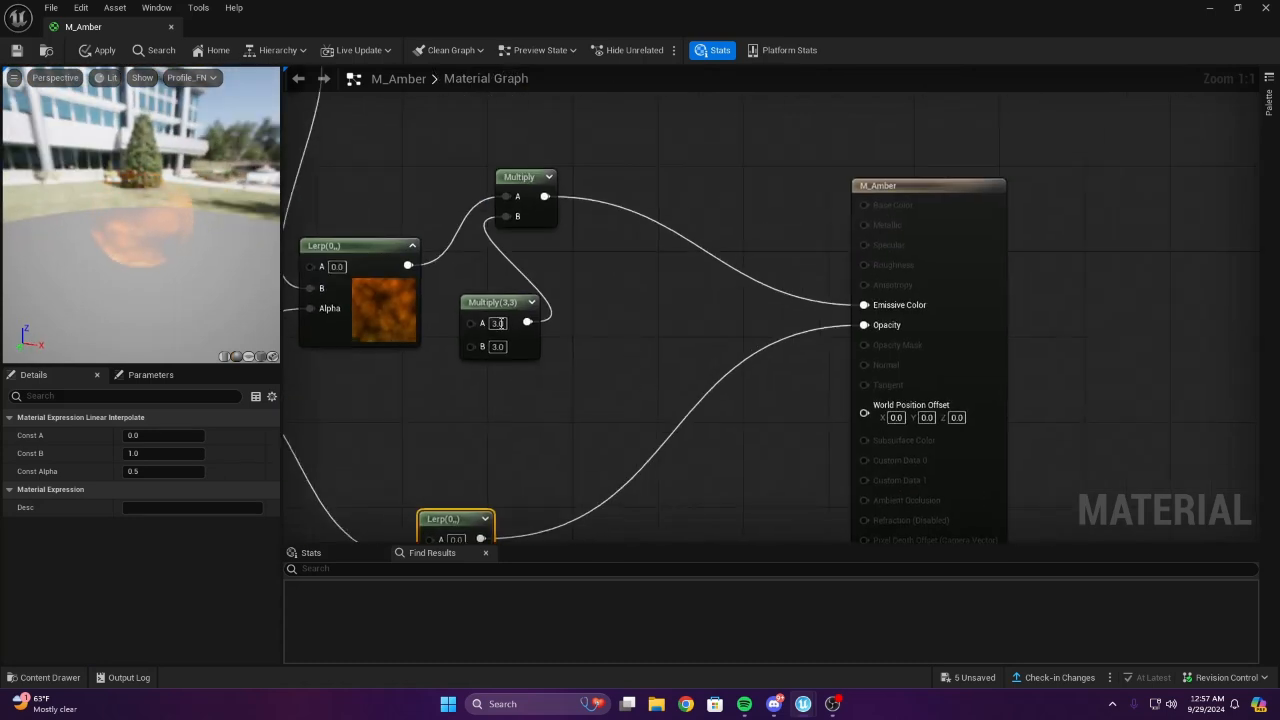
left_click(498, 325)
type("5")
left_click(498, 347)
type("5")
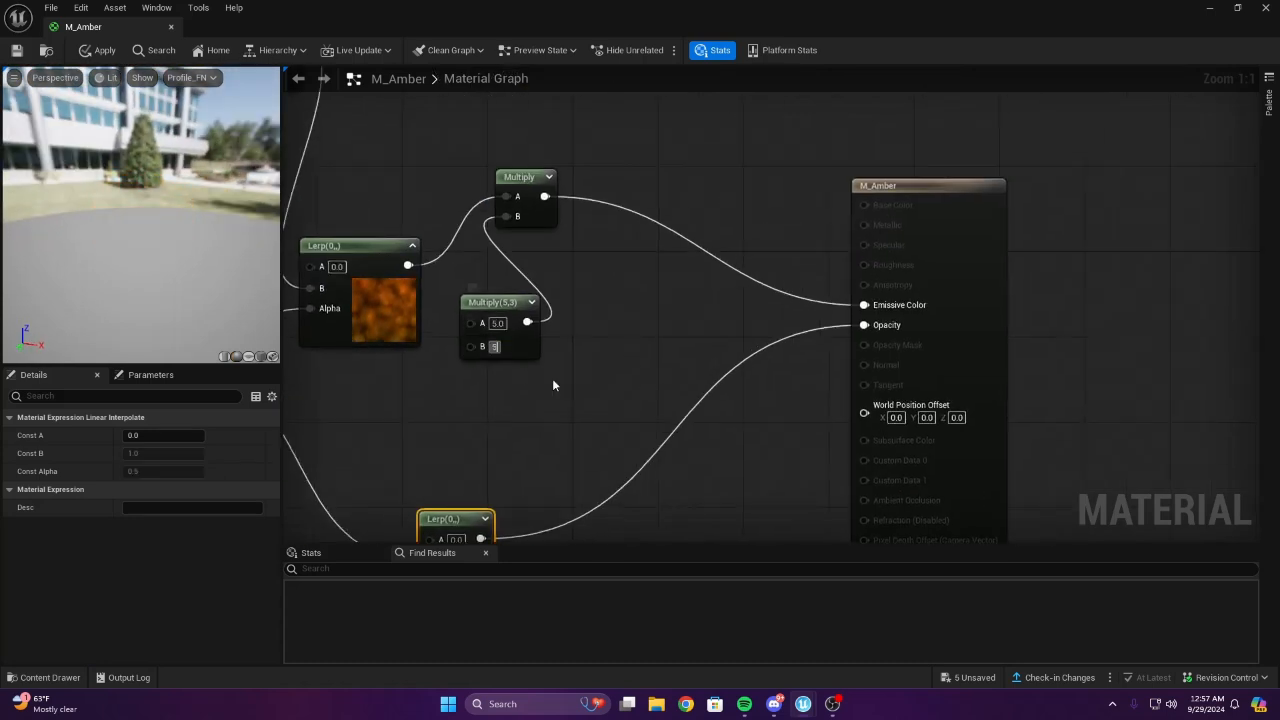
left_click(552, 378)
Apply and save the M_Amber material, and check its masked fiery look in the preview
right_click_drag(630, 365, 775, 343)
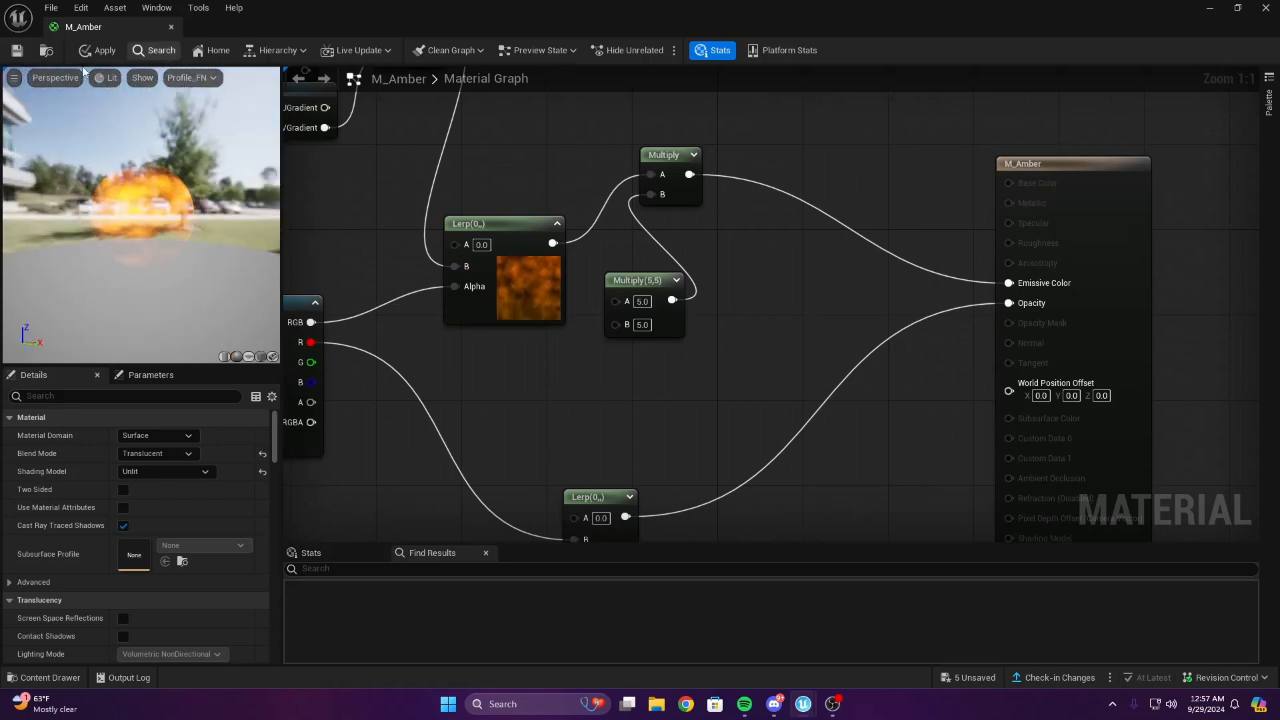
left_click(97, 50)
key("ctrl+s")
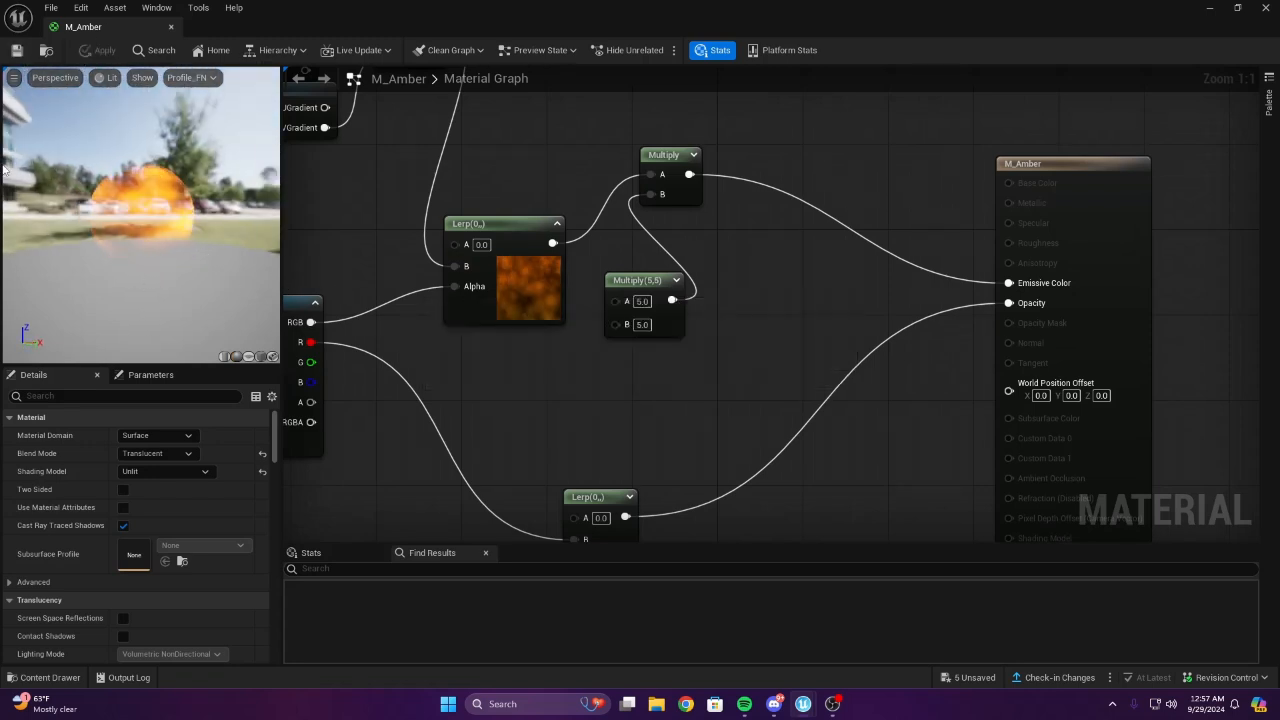
left_click_drag(175, 244, 148, 273)
right_click_drag(690, 468, 890, 177)
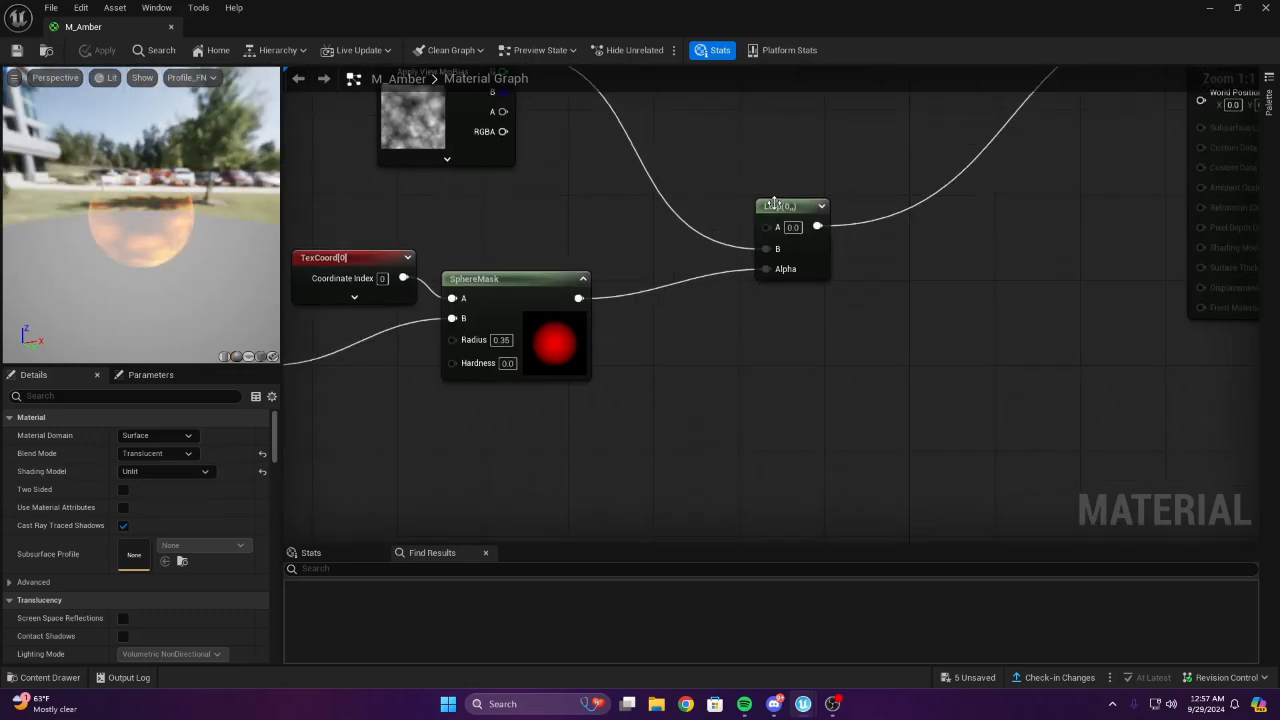
scroll(788, 338, "down", 4)
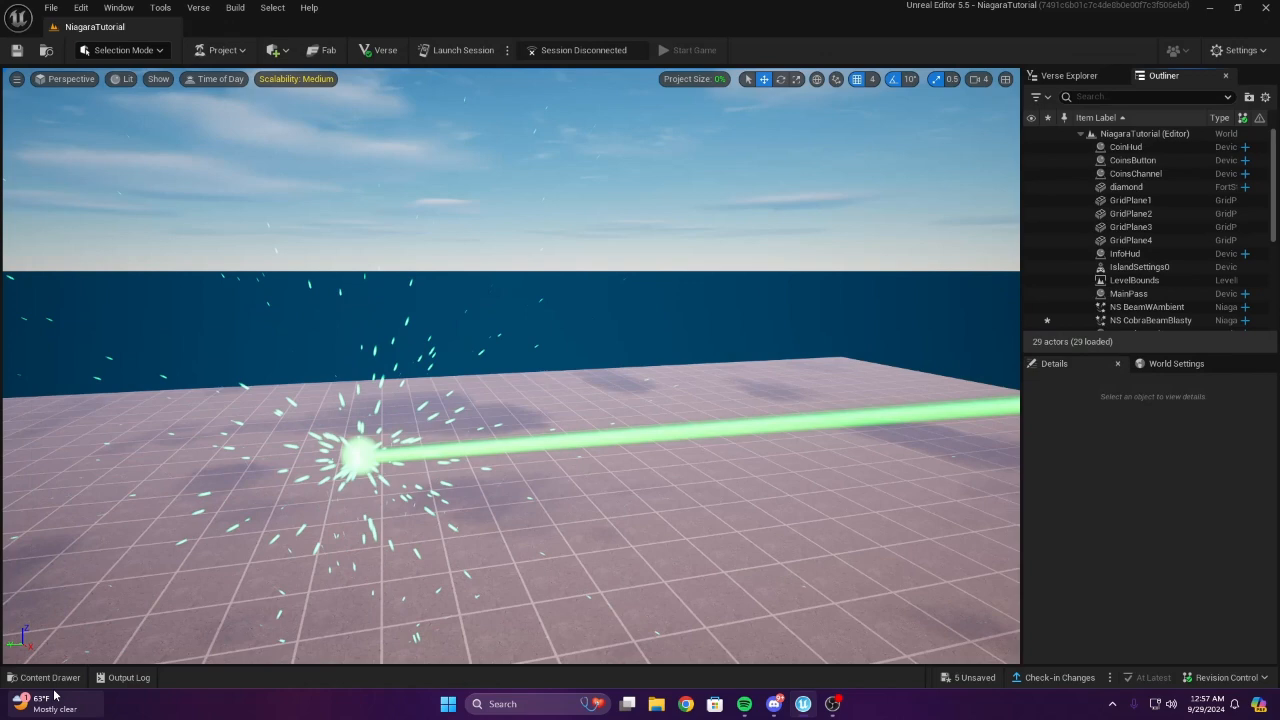
Create a Niagara system in the Materials folder based on the Empty emitter and name it ExplosionEmitter
left_click(45, 677)
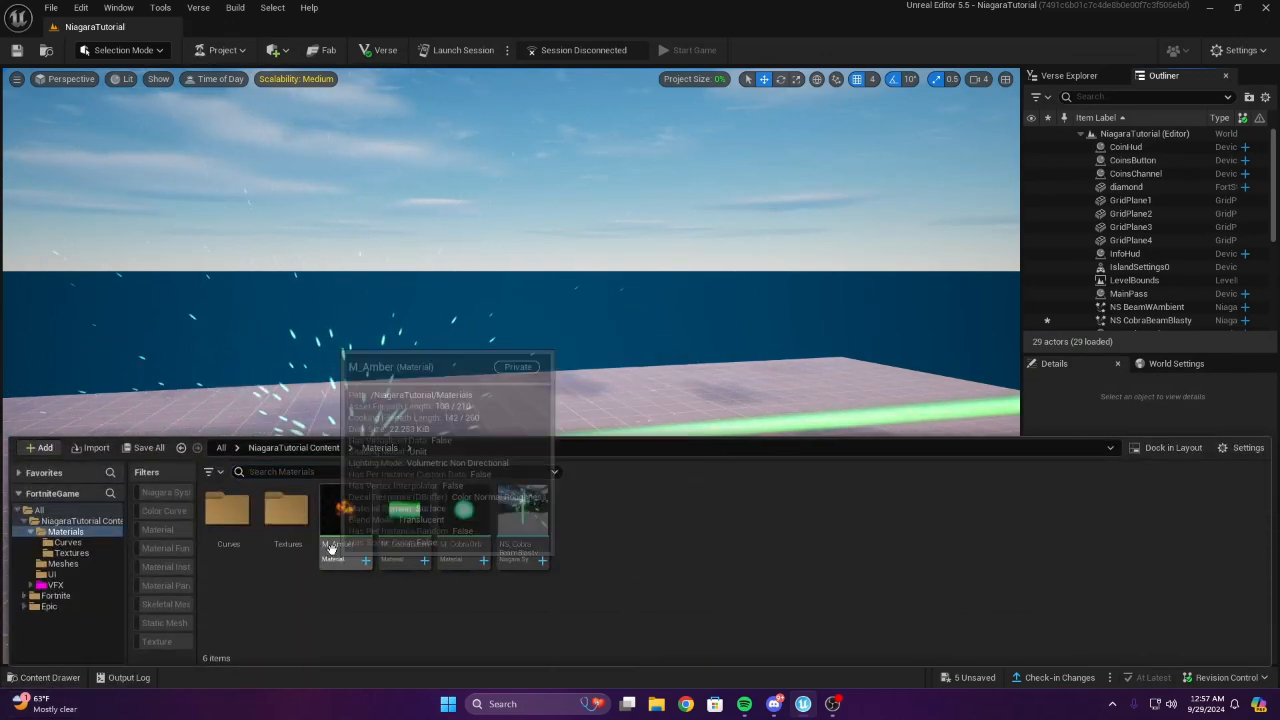
right_click(630, 524)
left_click(709, 280)
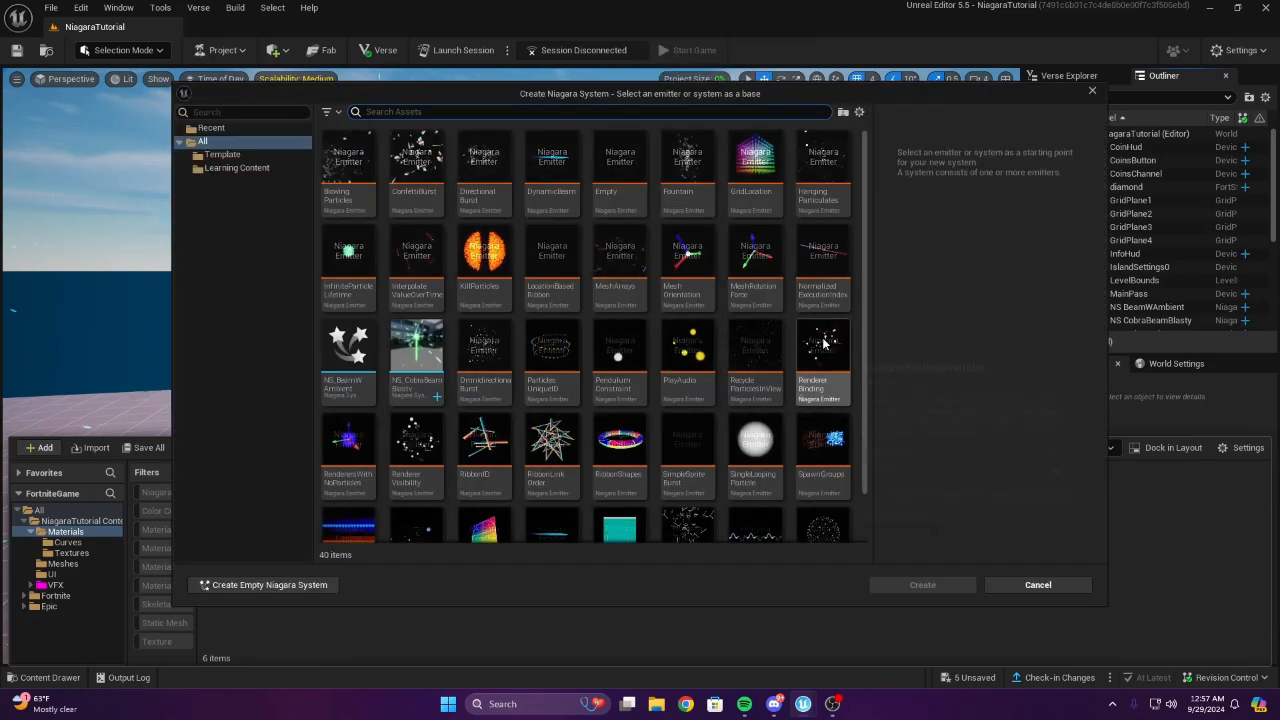
left_click(619, 172)
left_click(932, 592)
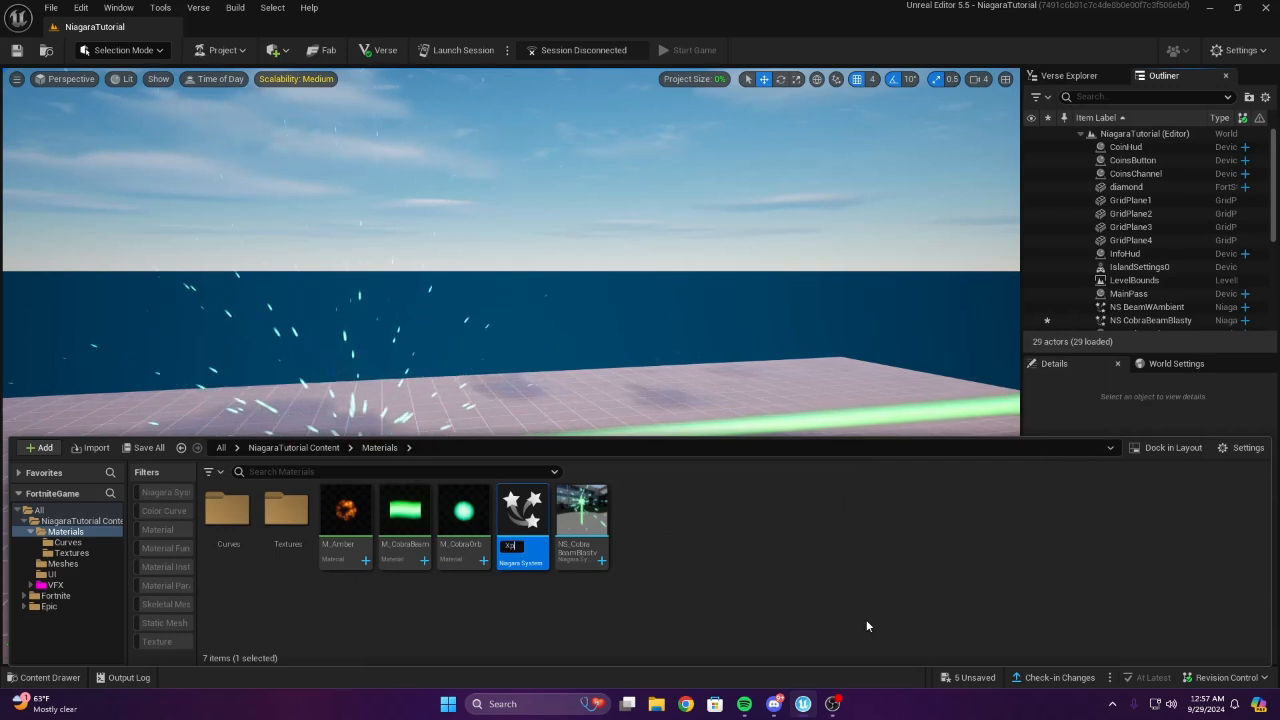
type("ExplosionEmitter")
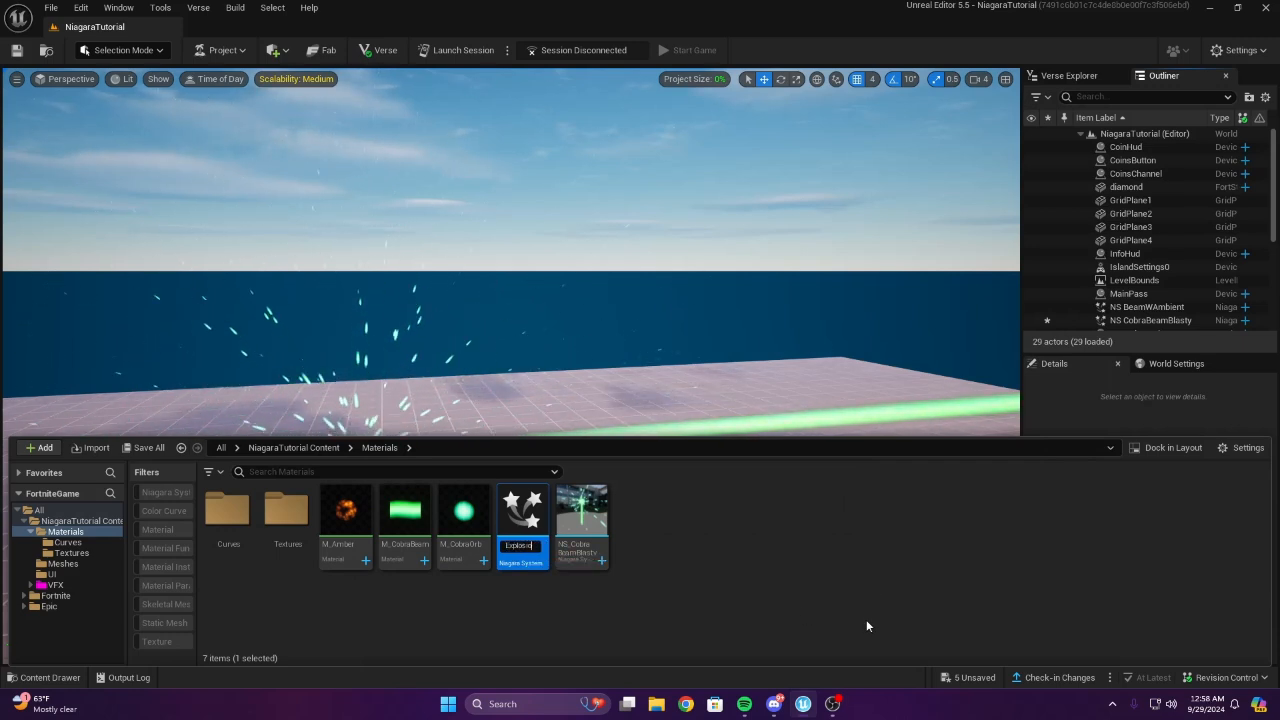
key("Return")
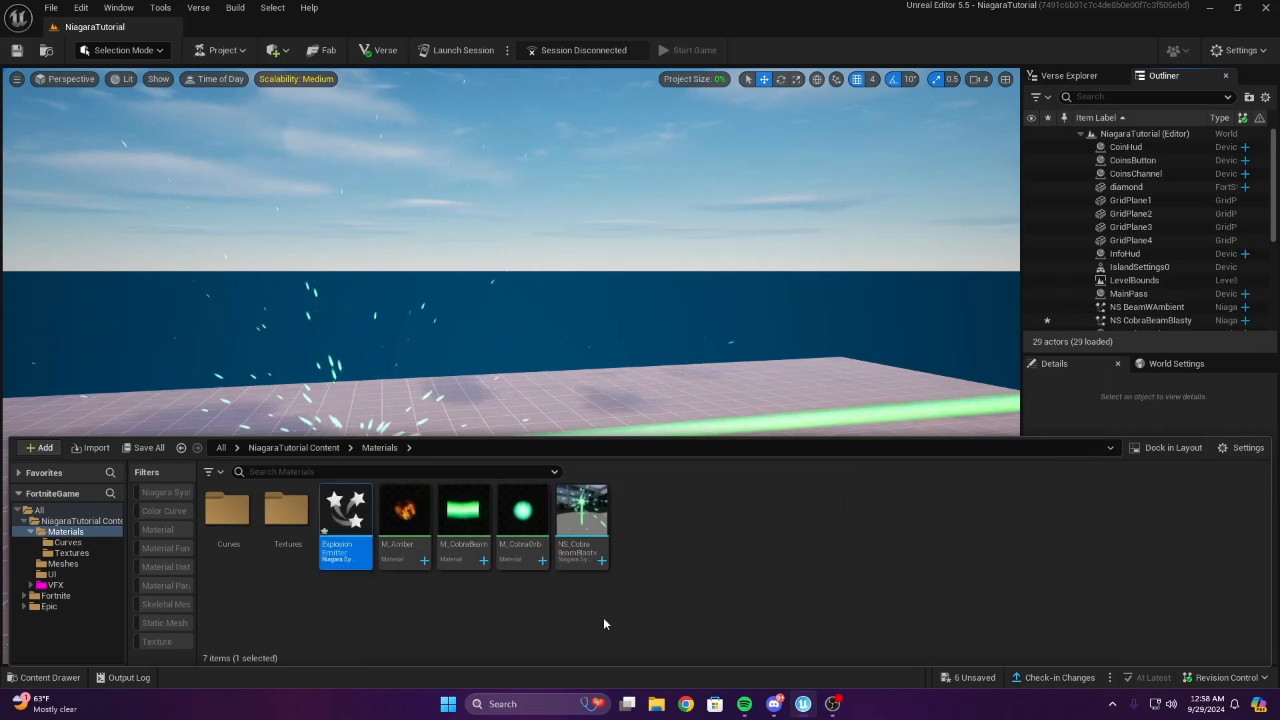
Open ExplosionEmitter and assign M_Amber as the material of the Empty emitter's Sprite Renderer
double_click(345, 512)
right_click_drag(573, 298, 824, 267)
left_click(622, 205)
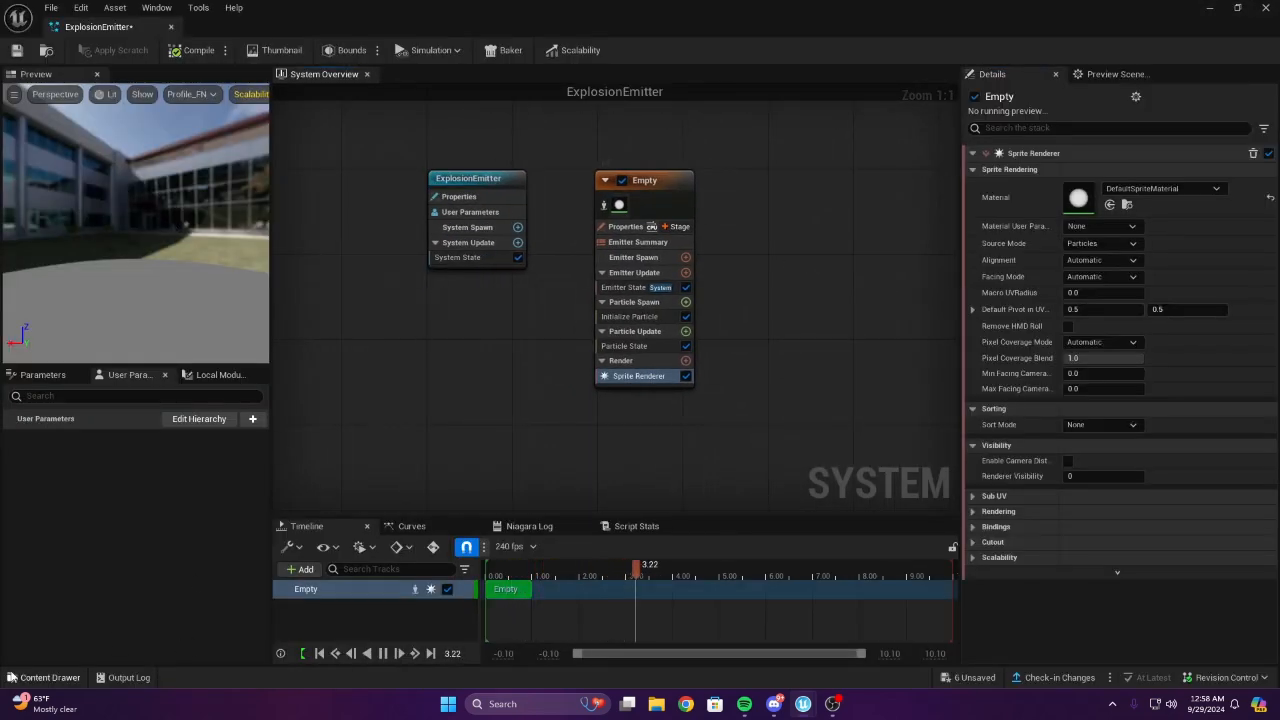
left_click(40, 677)
left_click_drag(404, 555, 1078, 197)
Open M_Amber from the Materials folder and delete the brown Param, LinearGradient and the Lerp node that blends the two colors
right_click_drag(819, 273, 324, 336)
right_click_drag(660, 349, 517, 492)
left_click(50, 677)
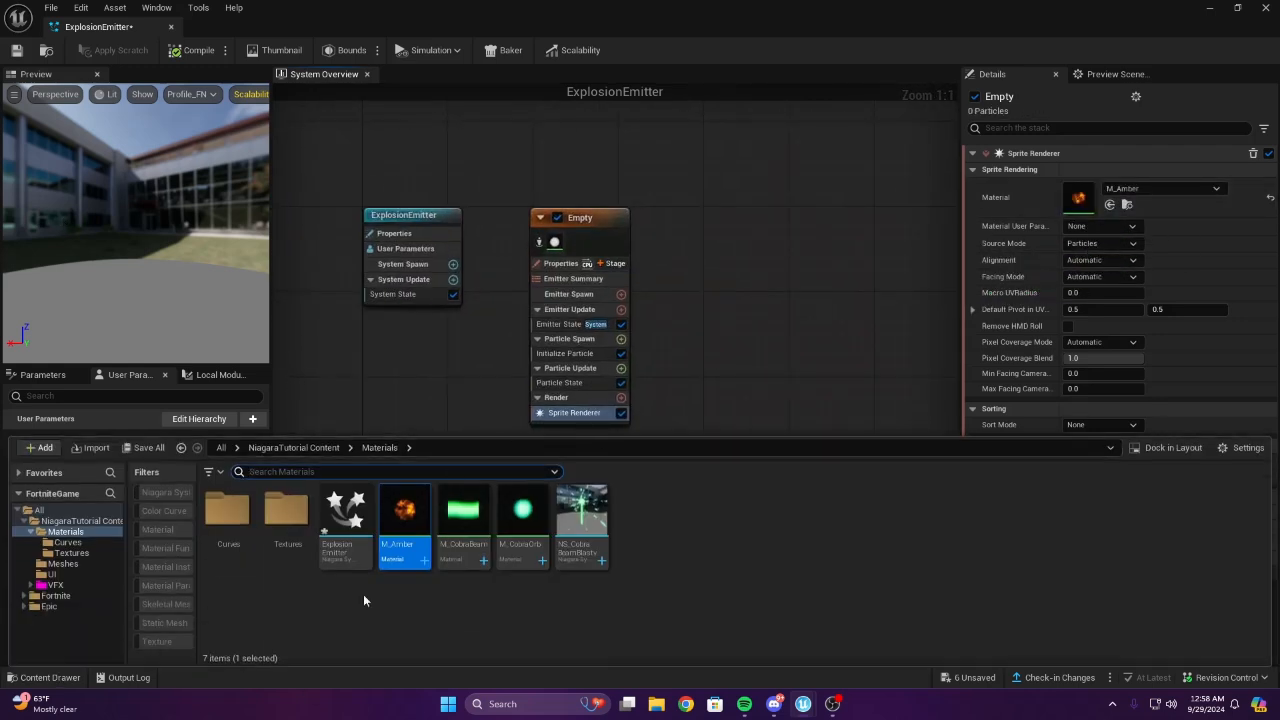
double_click(397, 546)
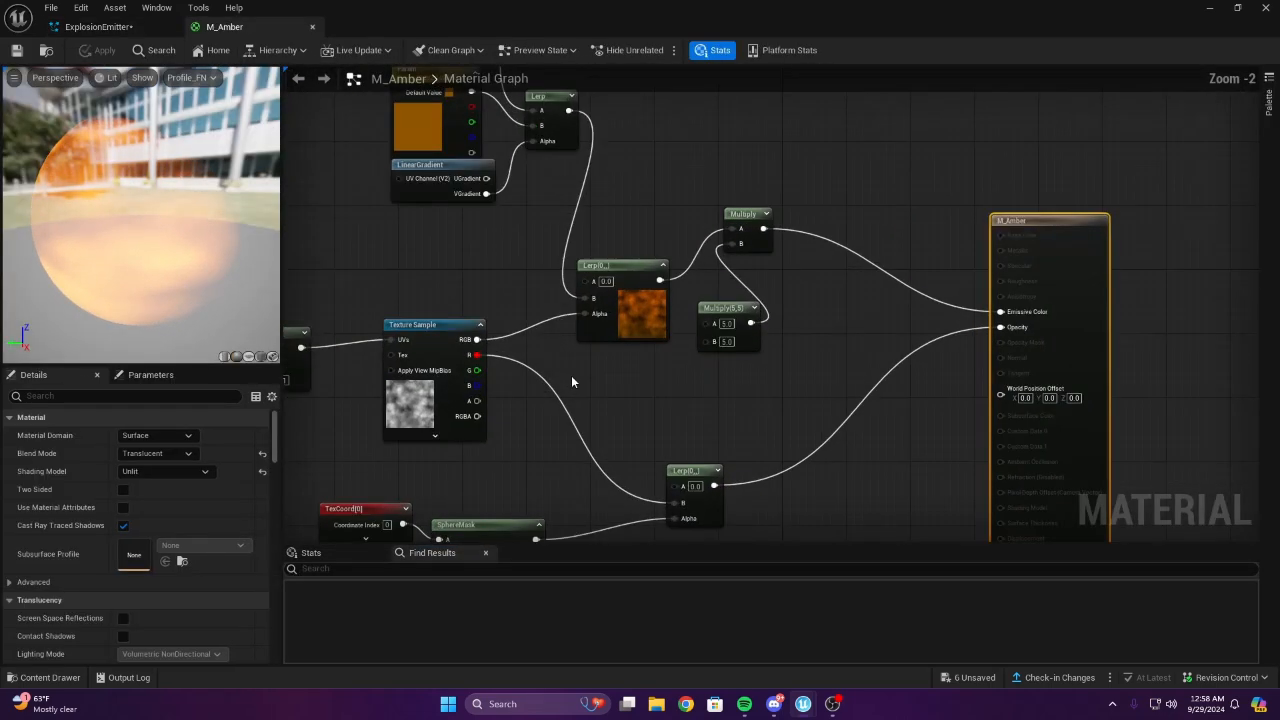
right_click_drag(642, 347, 586, 367)
right_click_drag(558, 285, 620, 423)
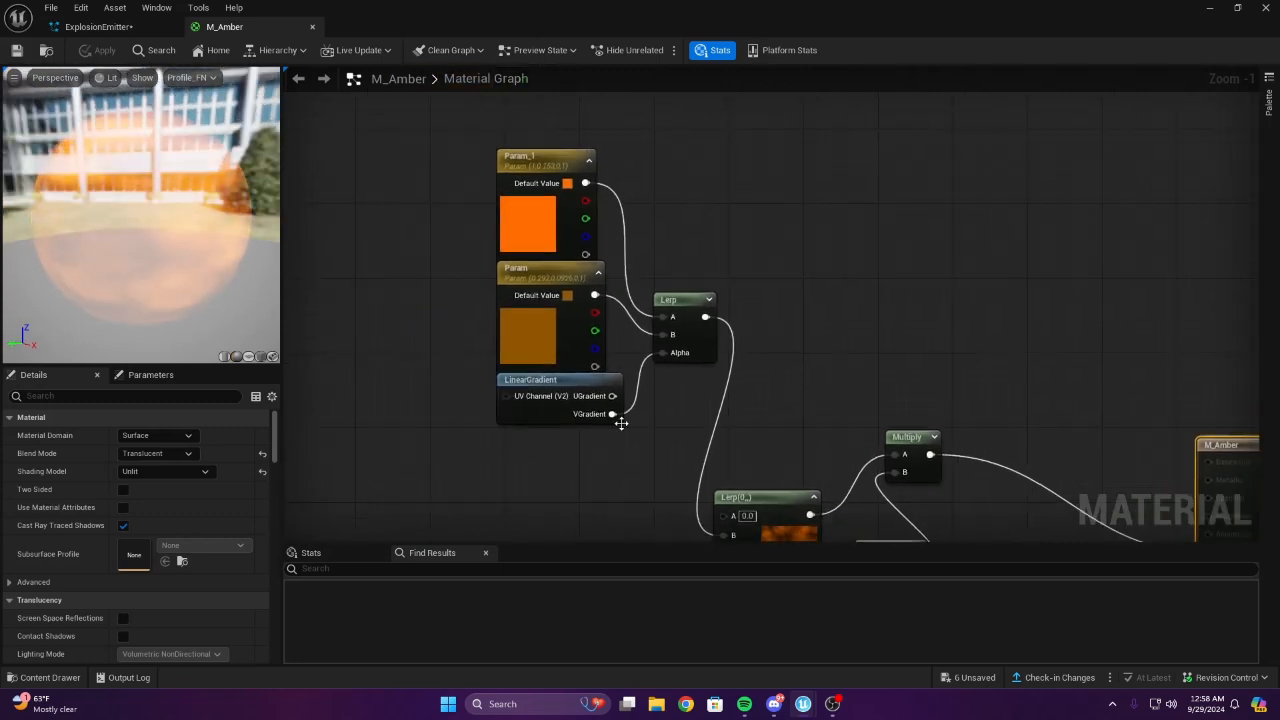
left_click_drag(464, 320, 748, 432)
key("Delete")
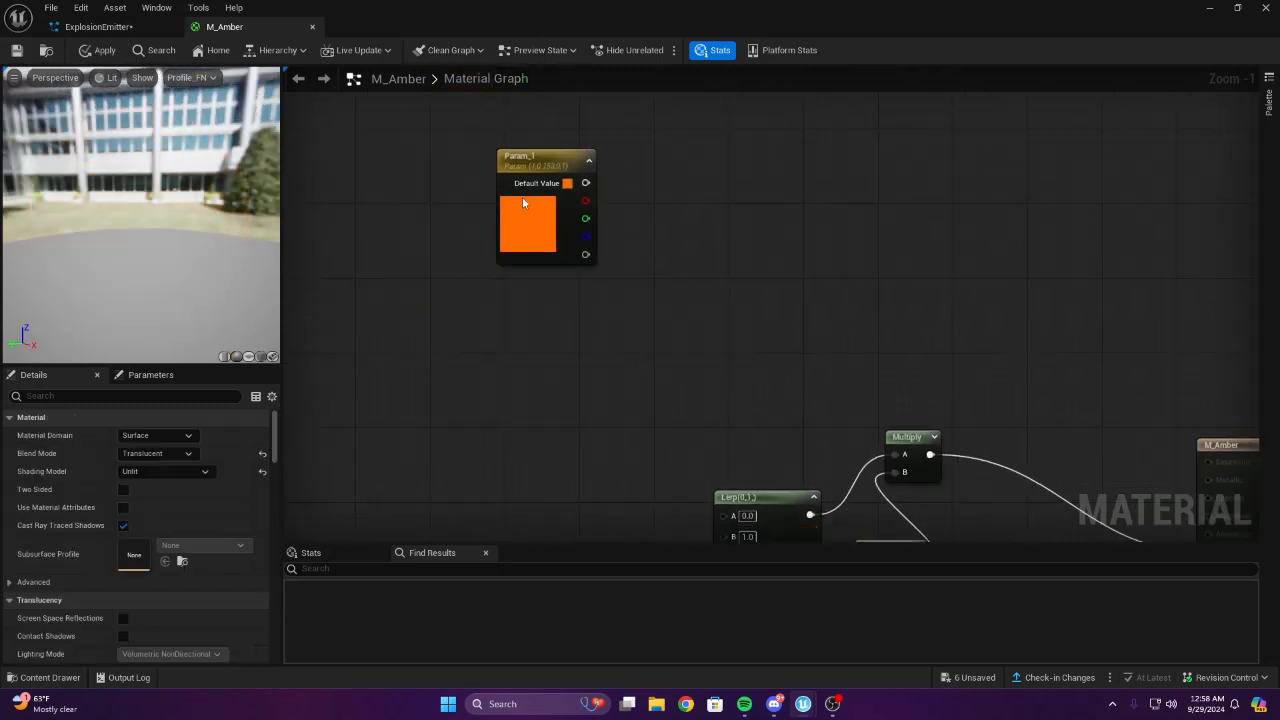
Move the orange Param_1 node closer, connect it to B of the Lerp fed by the Texture Sample, and apply the material
left_click_drag(522, 197, 547, 351)
right_click_drag(635, 449, 491, 309)
left_click_drag(470, 201, 606, 404)
left_click(407, 342)
mouse_move(458, 326)
right_mouse_down()
mouse_move(569, 363)
mouse_move(437, 313)
right_mouse_up()
scroll(569, 363, "down", 1)
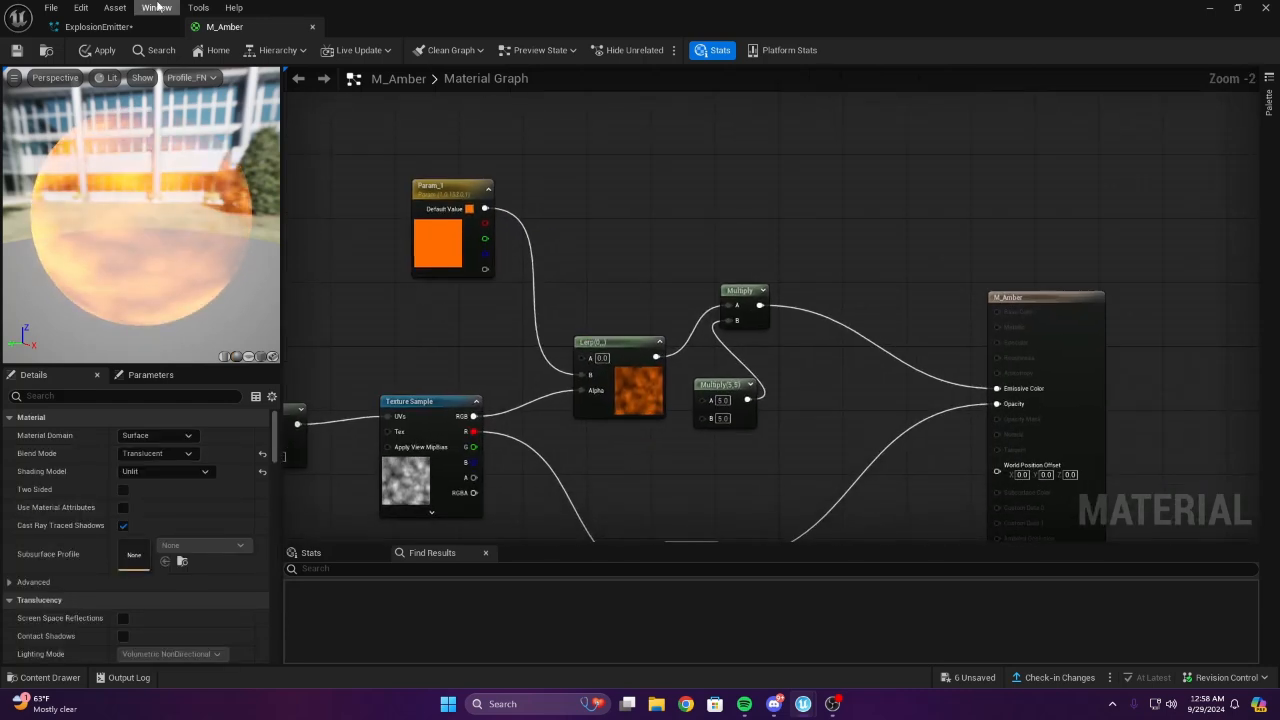
left_click(98, 50)
Create a material instance of M_Amber named M_Amber_Inst in the Materials folder and open it
left_click(44, 677)
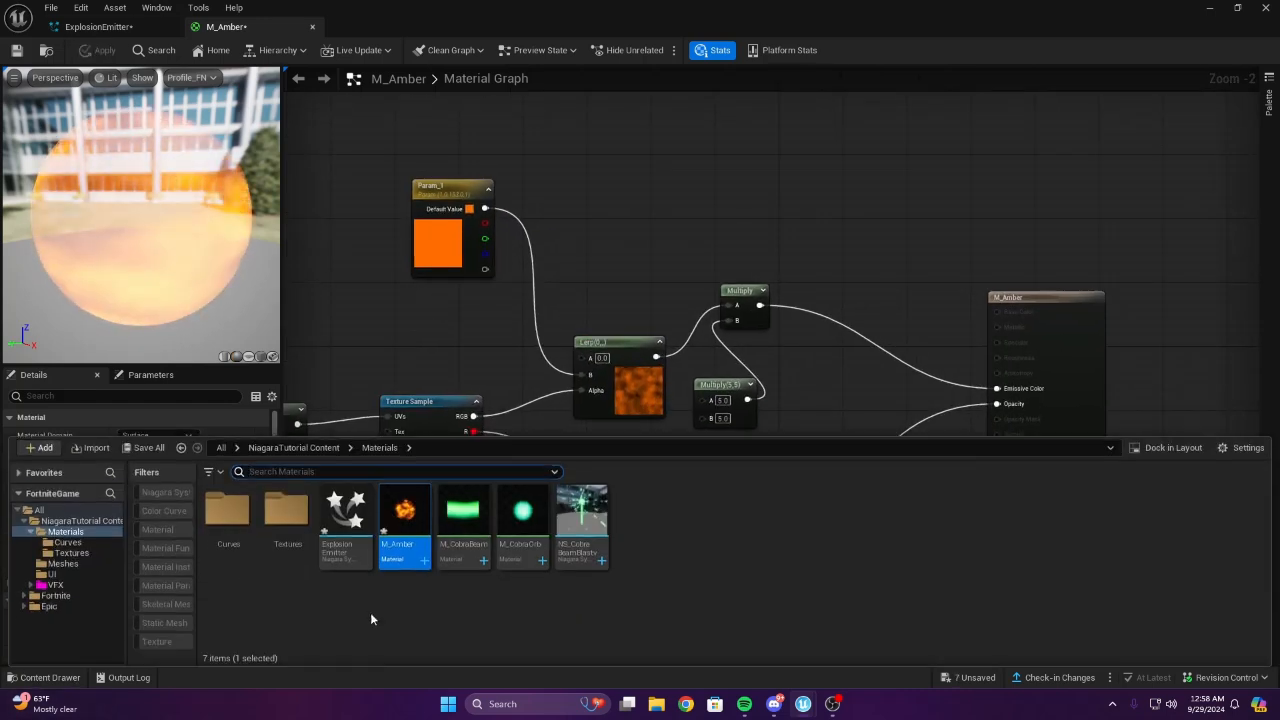
right_click(404, 530)
left_click(644, 220)
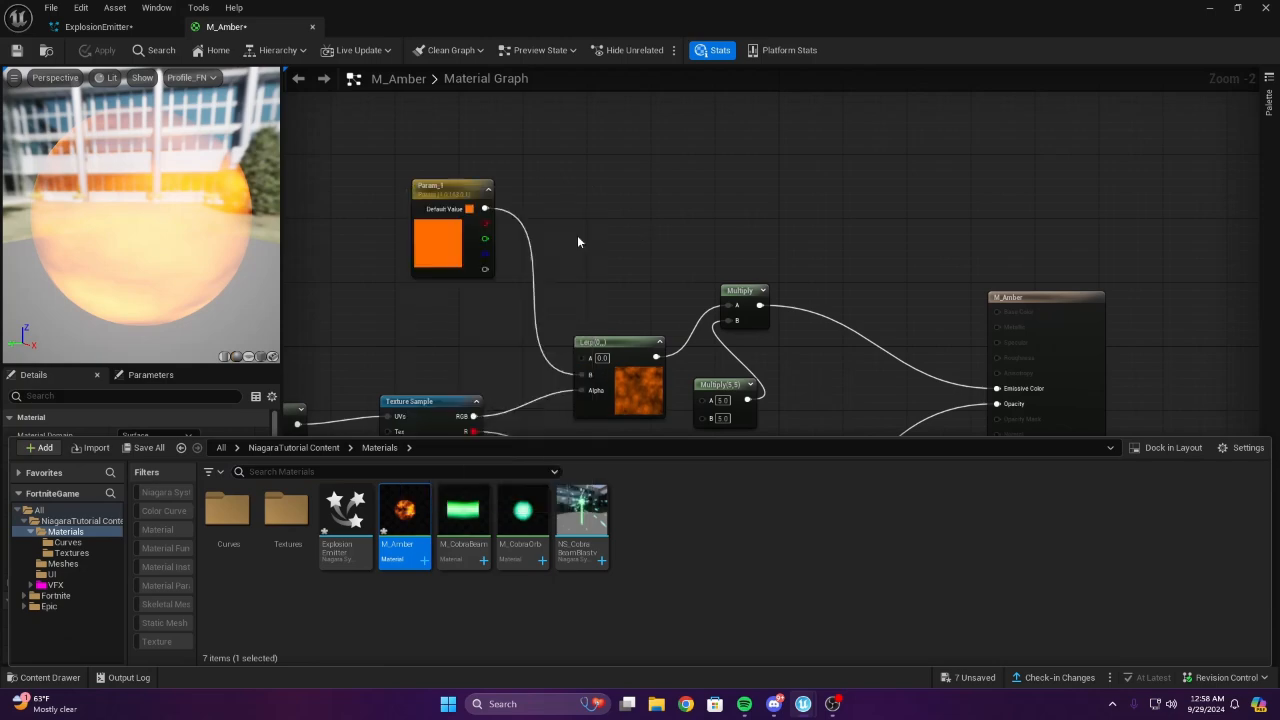
key("Return")
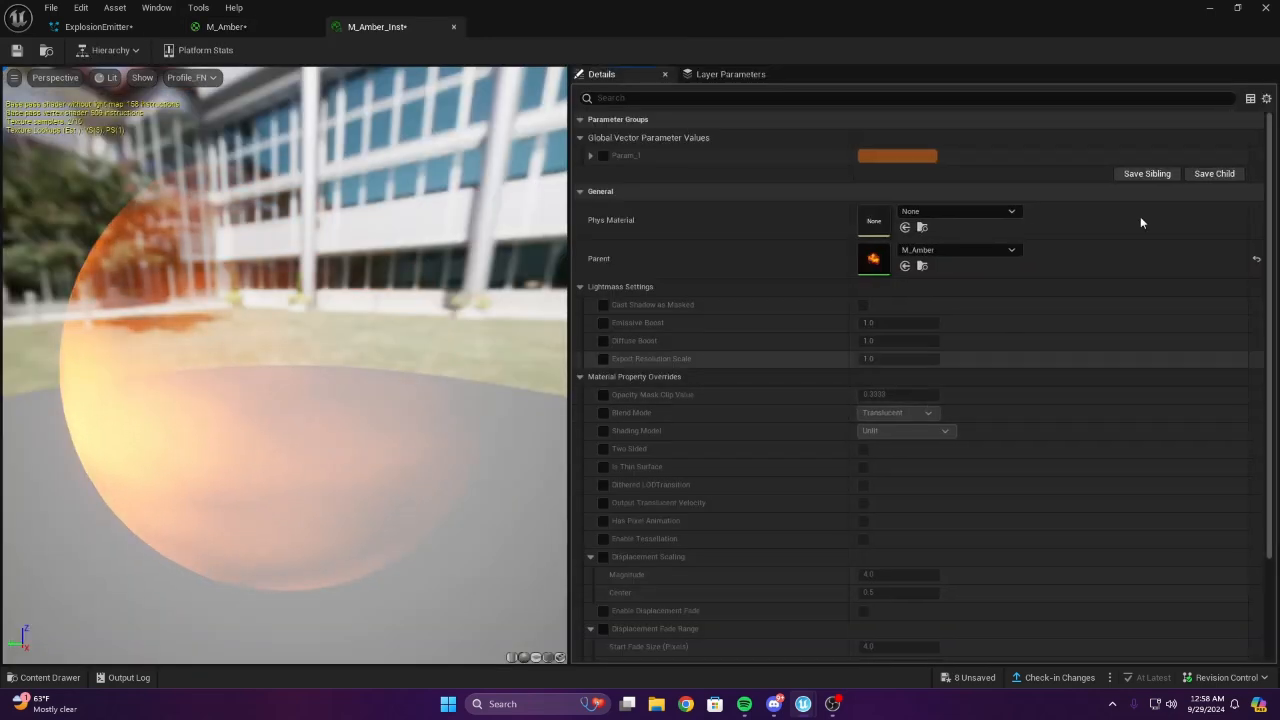
Enable the Param_1 override in M_Amber_Inst and darken its color to near black
left_click(603, 157)
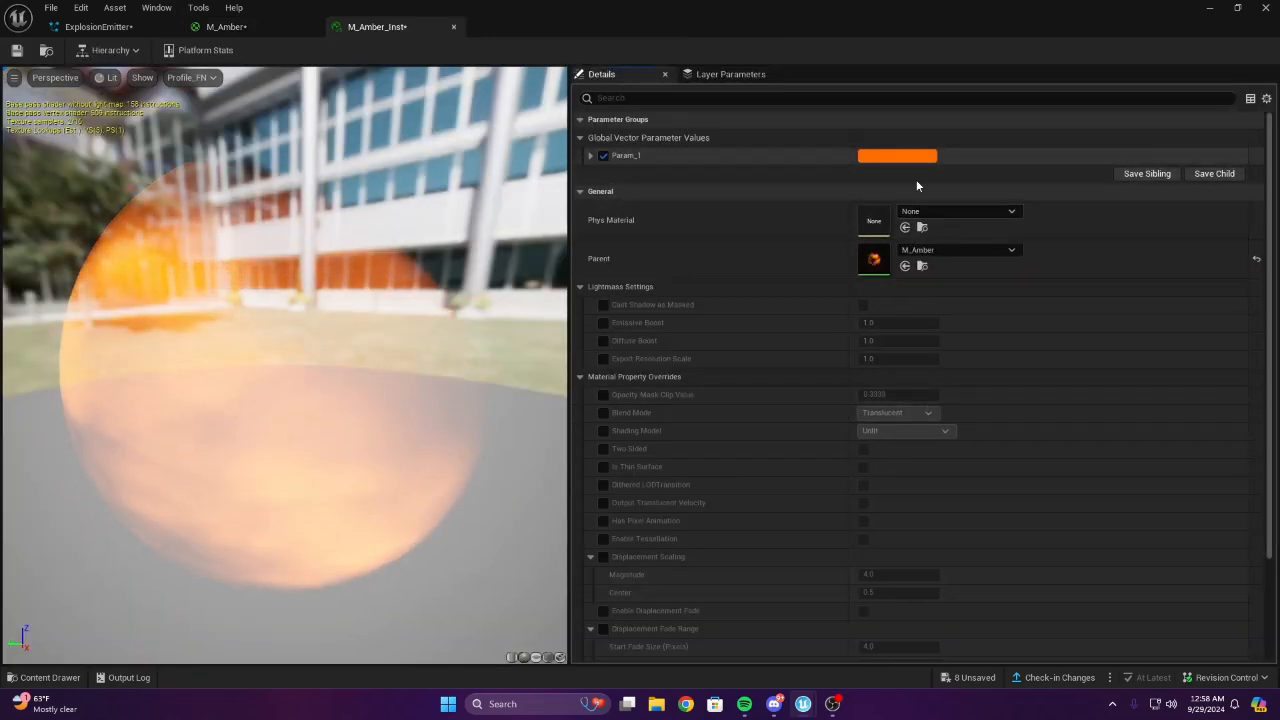
left_click(918, 158)
left_click_drag(1050, 294, 1004, 280)
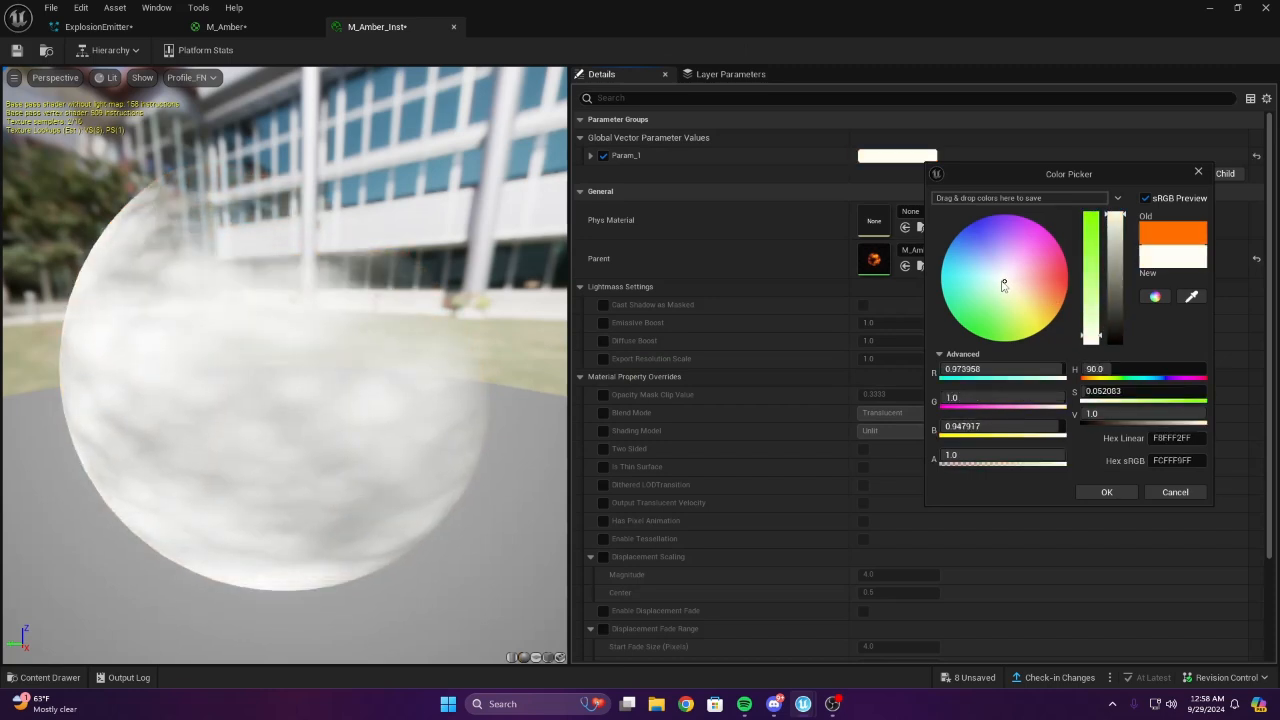
left_click_drag(1110, 283, 1113, 322)
left_click_drag(1113, 383, 1116, 340)
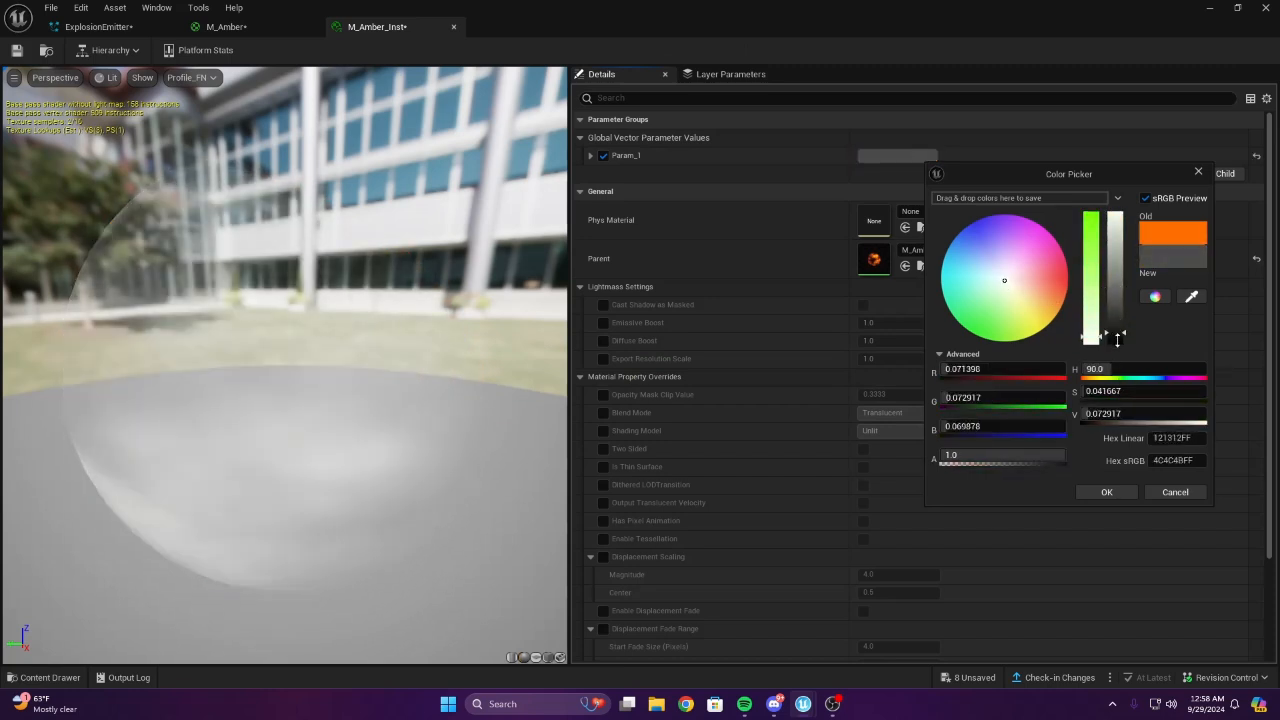
left_click(1105, 491)
left_click_drag(352, 415, 627, 380)
Add a scalar parameter named Glow below the Multiply(5,5) node in the M_Amber graph
left_click(210, 28)
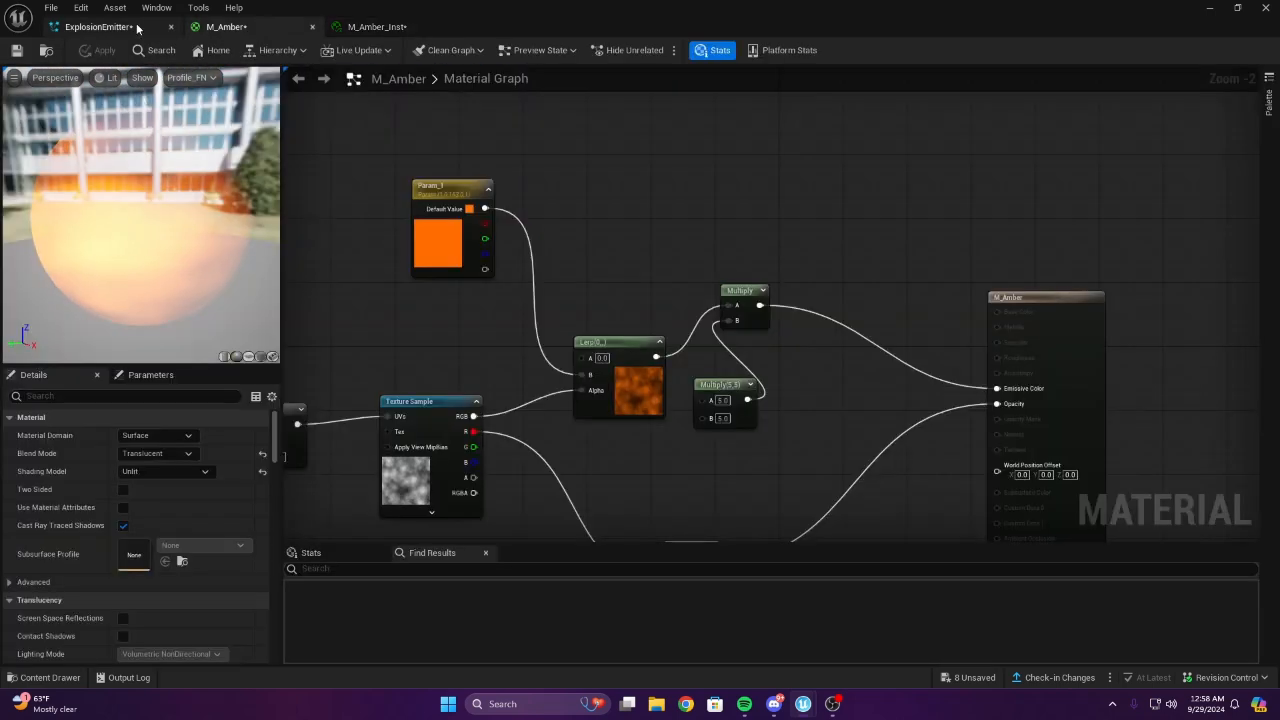
right_click_drag(714, 403, 754, 269)
scroll(754, 269, "up", 2)
right_click_drag(738, 217, 832, 220)
left_click(833, 220)
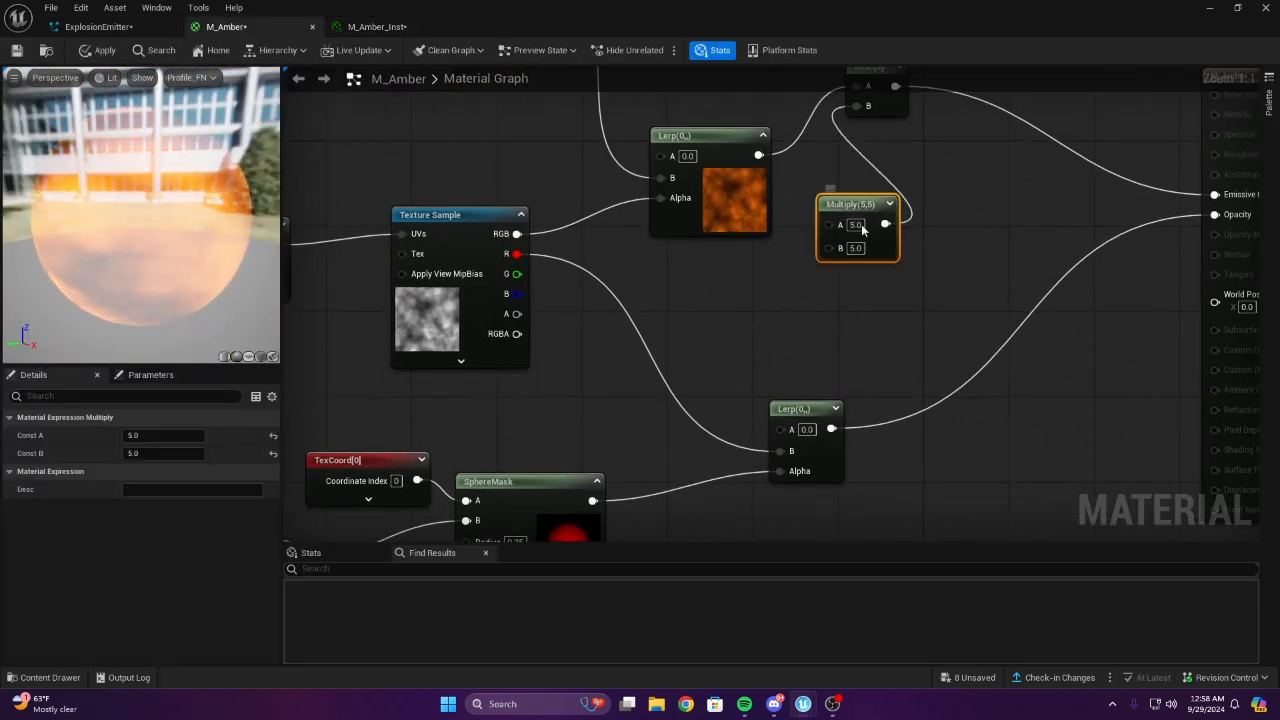
left_click(731, 300)
right_click_drag(721, 314, 682, 278)
left_click(683, 282)
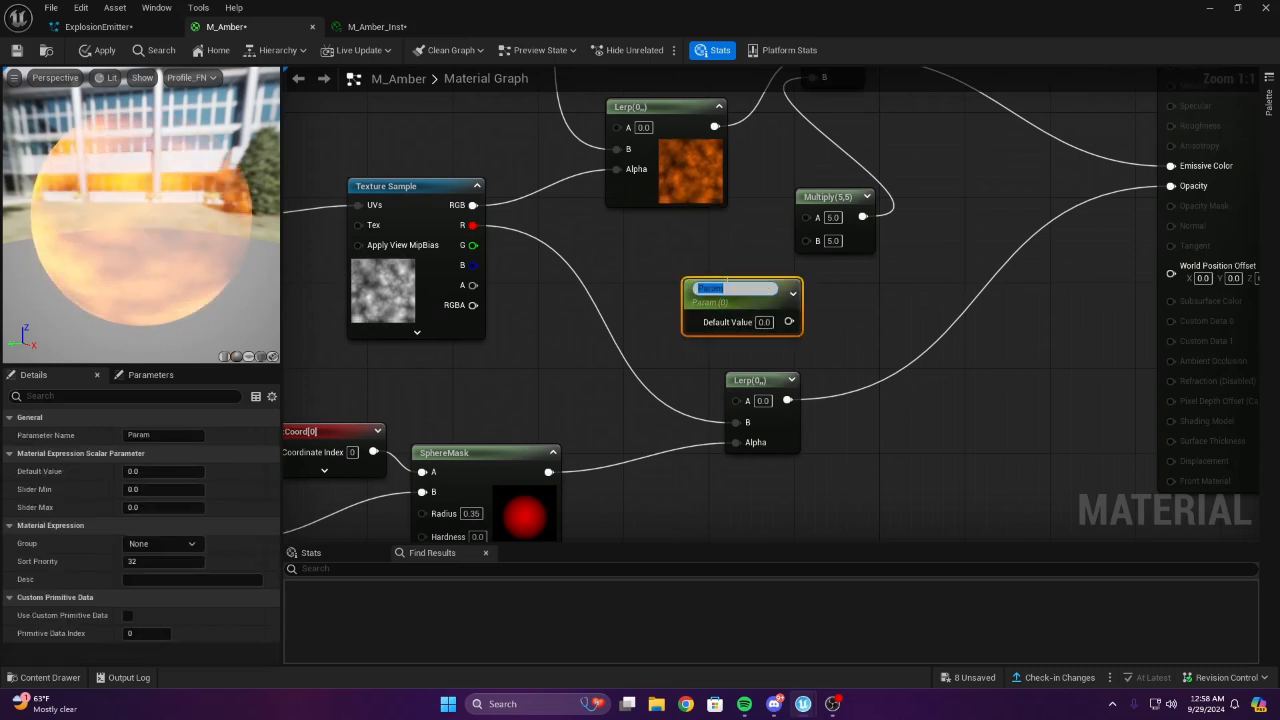
type("Glow")
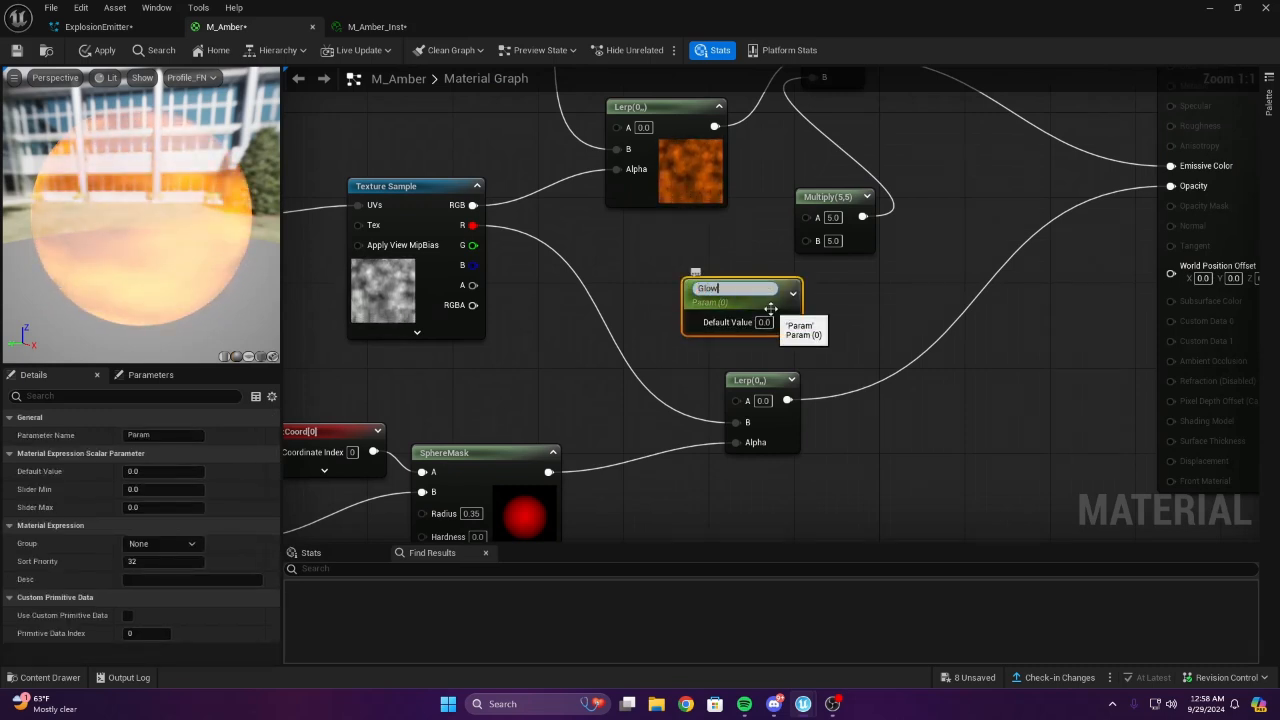
key("Return")
Set Glow's default value to 5 and connect it to both inputs of the lower Multiply node
left_click(765, 317)
type("5")
left_click(844, 329)
left_click_drag(787, 317, 811, 238)
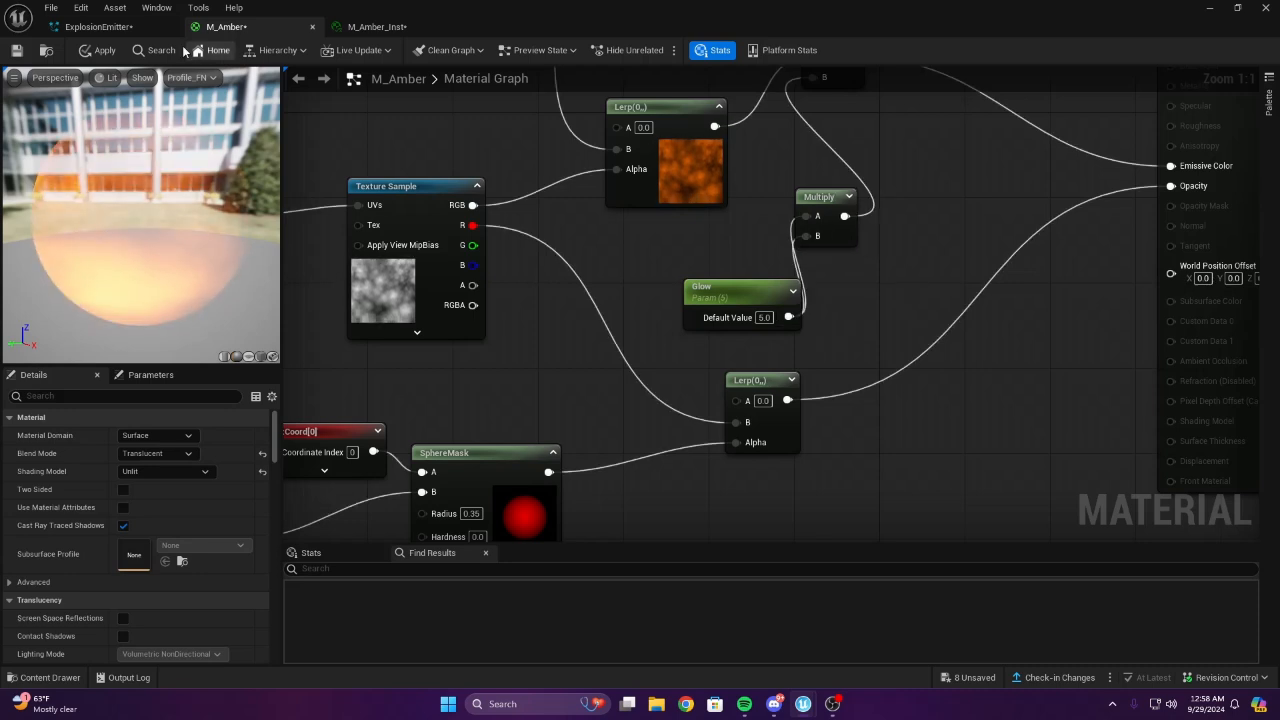
Enable the Glow override in M_Amber_Inst and set it to 50
left_click(370, 27)
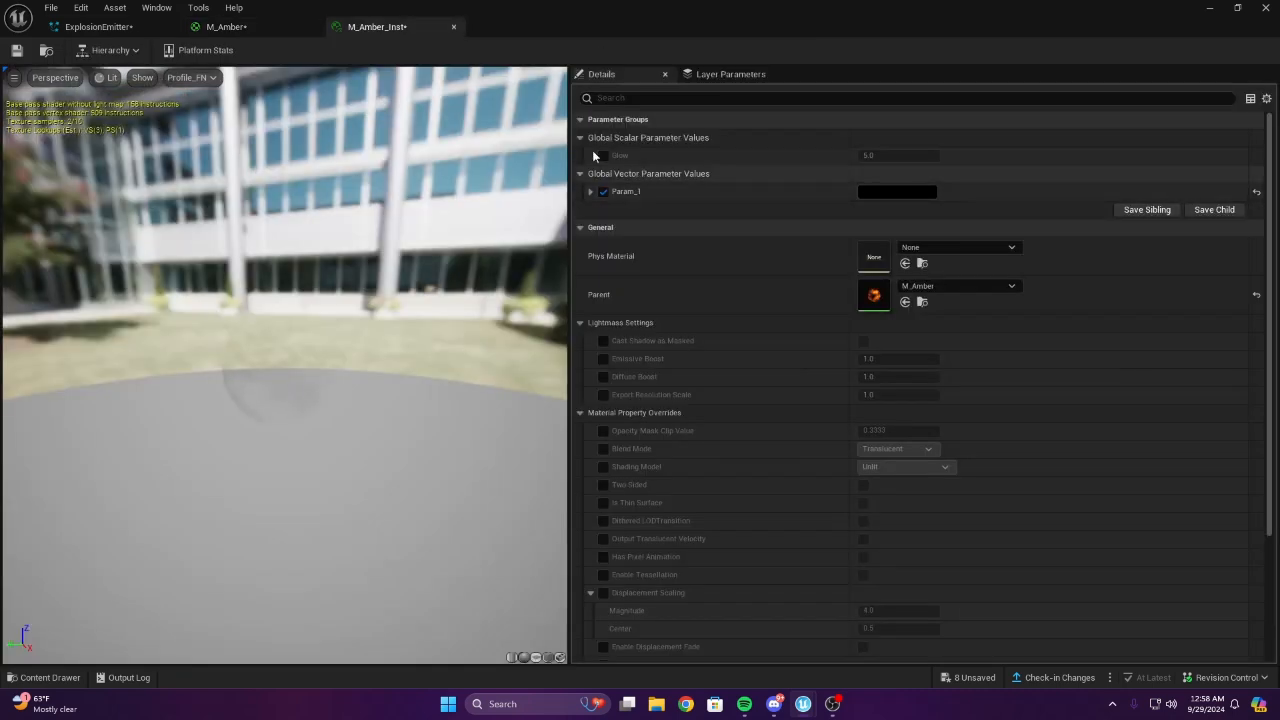
type("15")
key("Return")
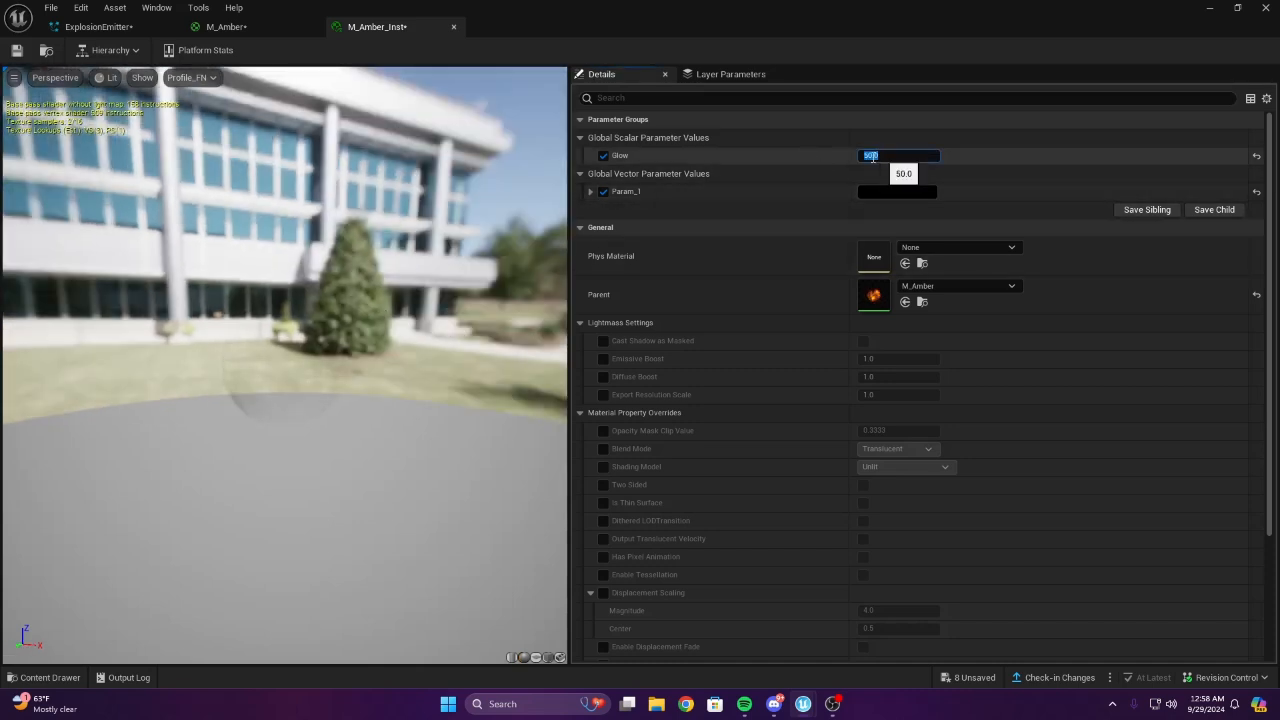
left_click(665, 154)
Review the M_Amber graph, return to M_Amber_Inst and set Param_1 to a dark gray with R, G and B at 0.046875
left_click(224, 26)
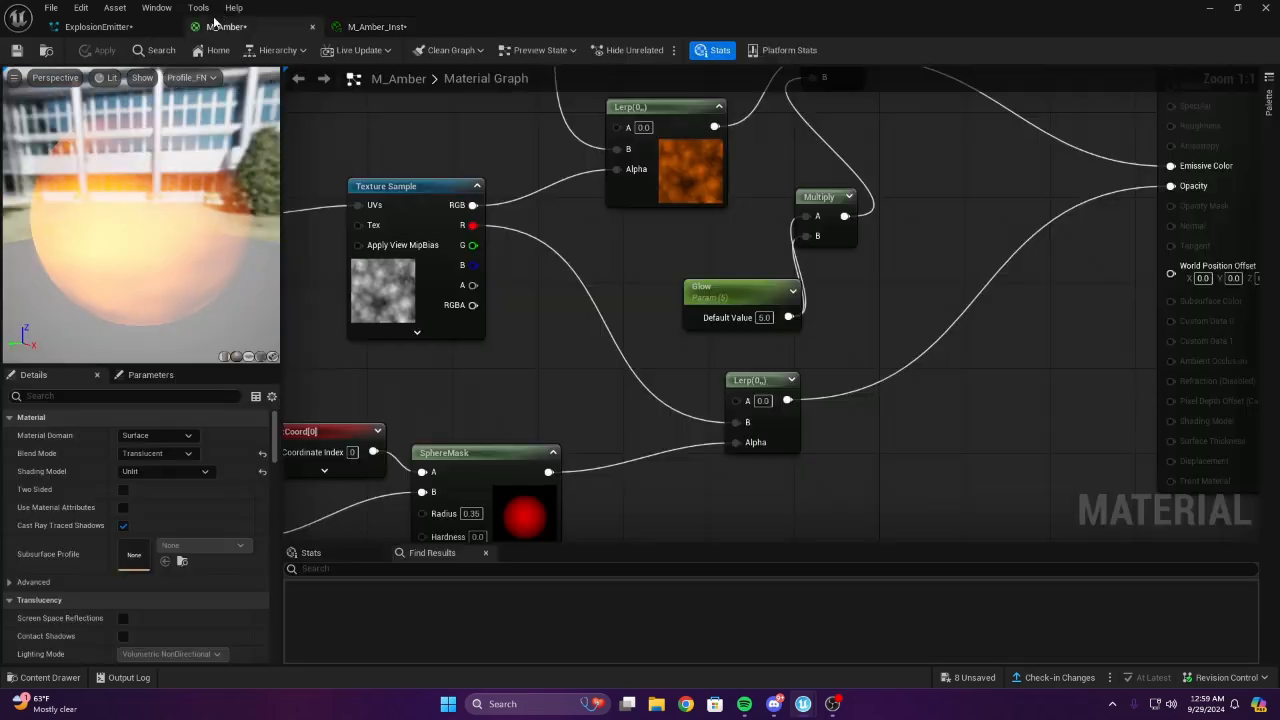
scroll(1046, 235, "up", 1)
right_click_drag(1046, 235, 900, 234)
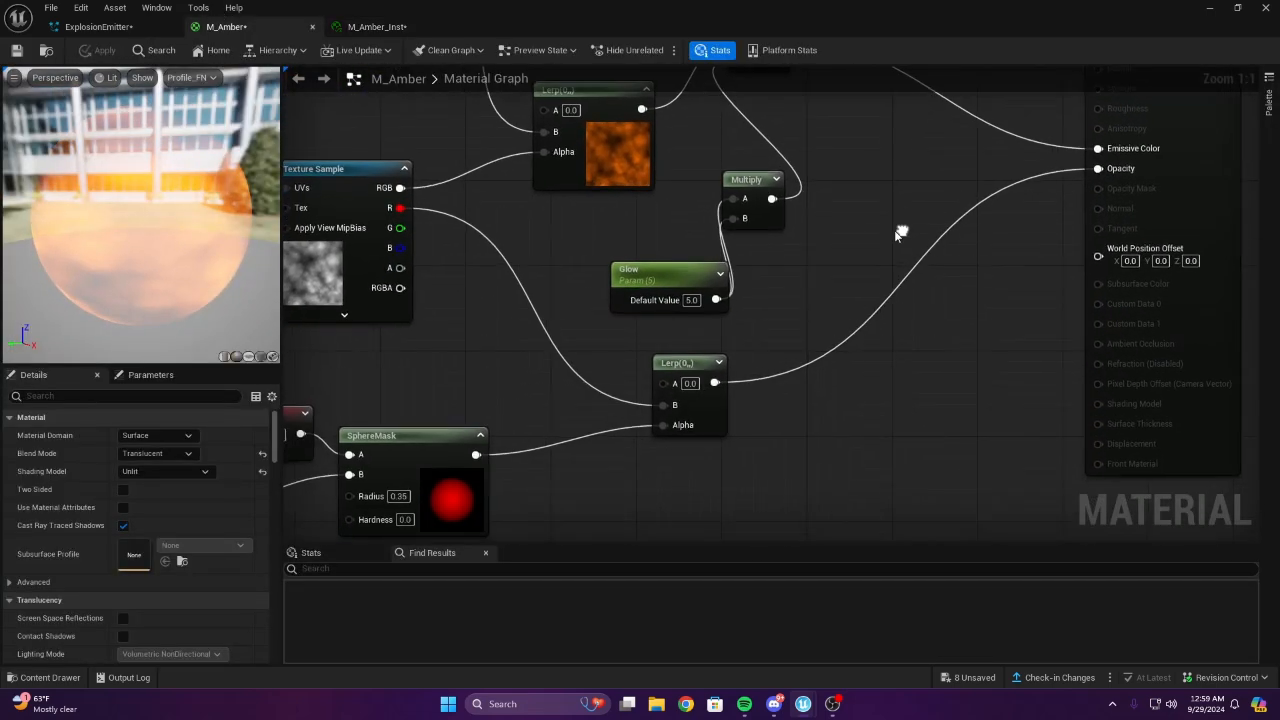
left_click(374, 30)
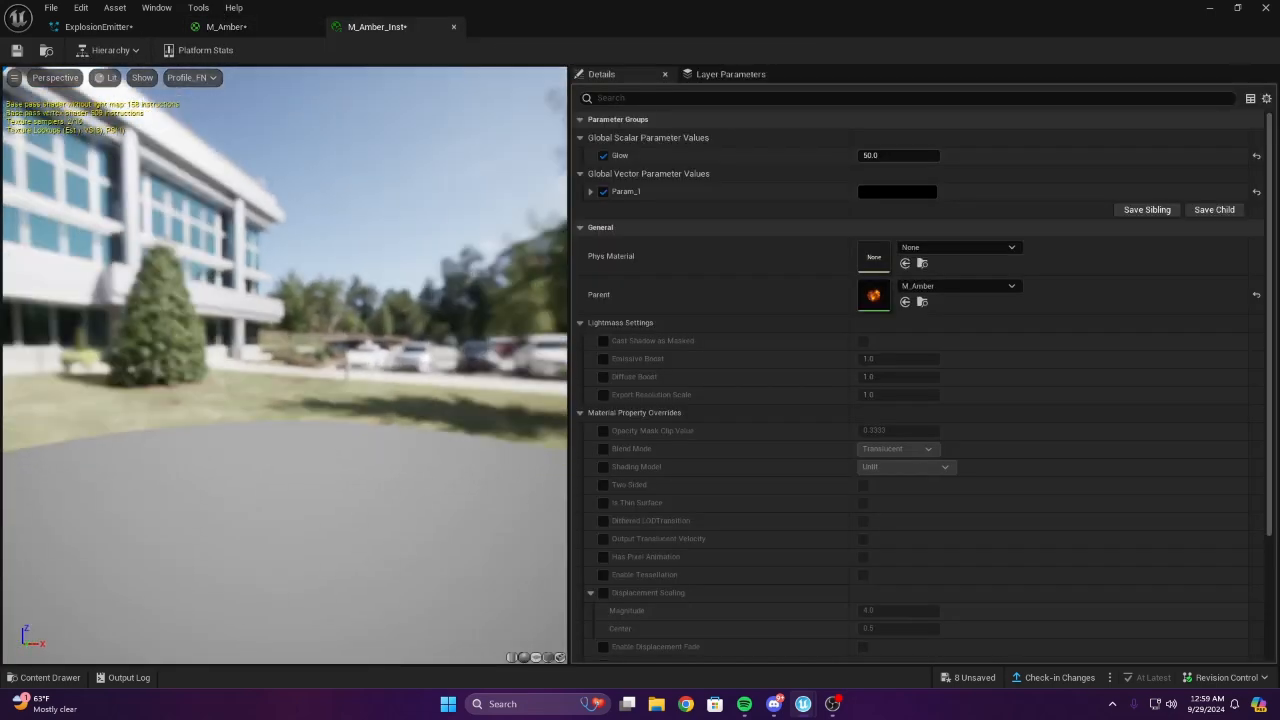
left_click(897, 192)
left_click_drag(1088, 347, 1085, 363)
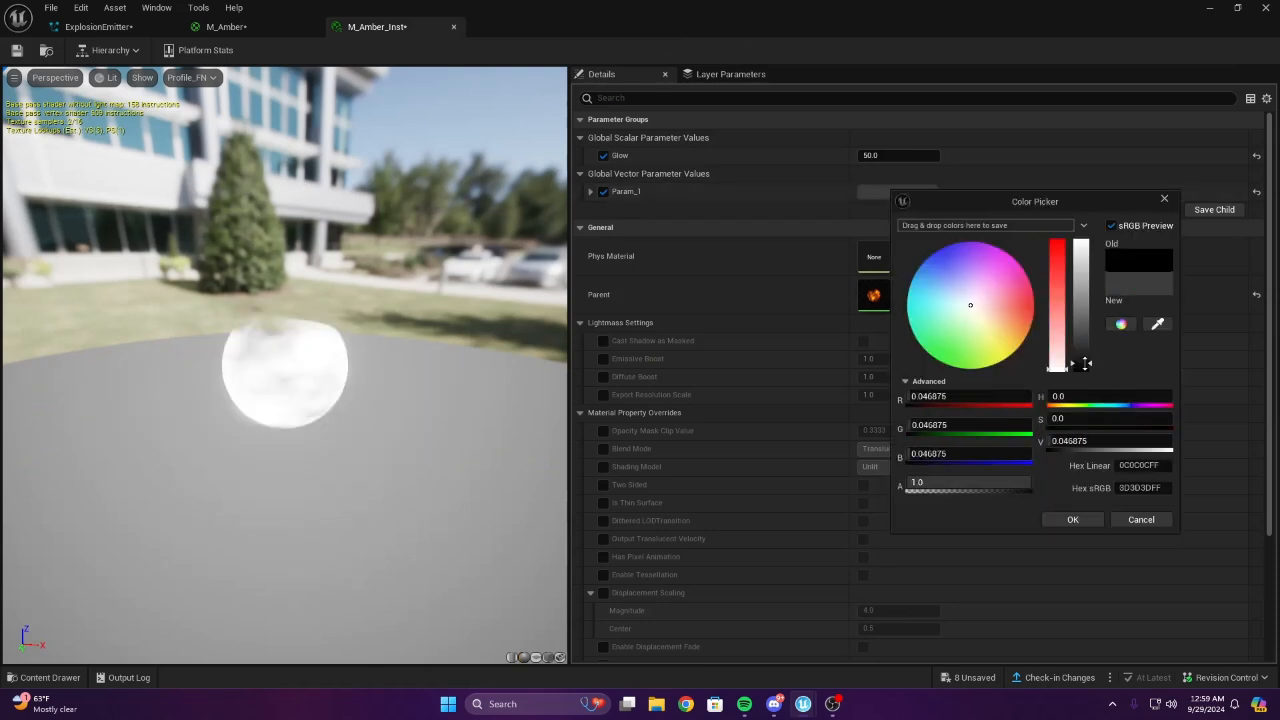
left_click(1073, 519)
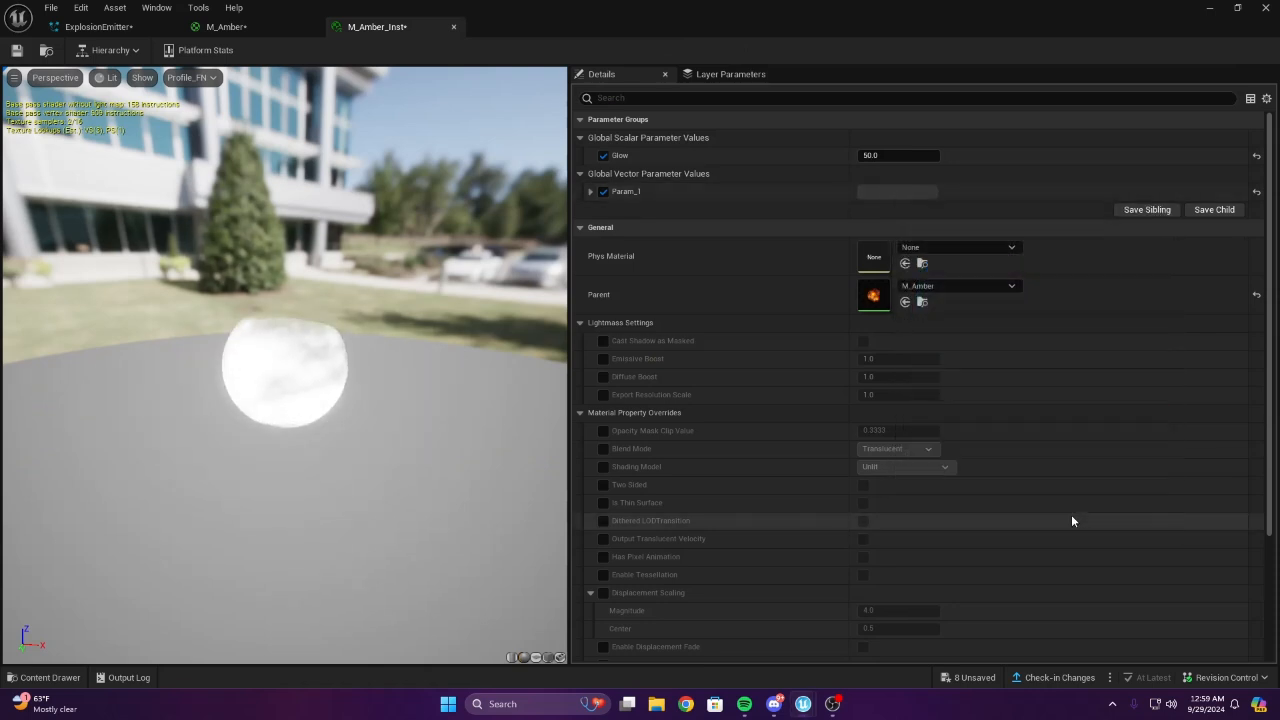
Set the Glow override of M_Amber_Inst to 1 and save the instance
left_click(899, 155)
type("5")
key("Return")
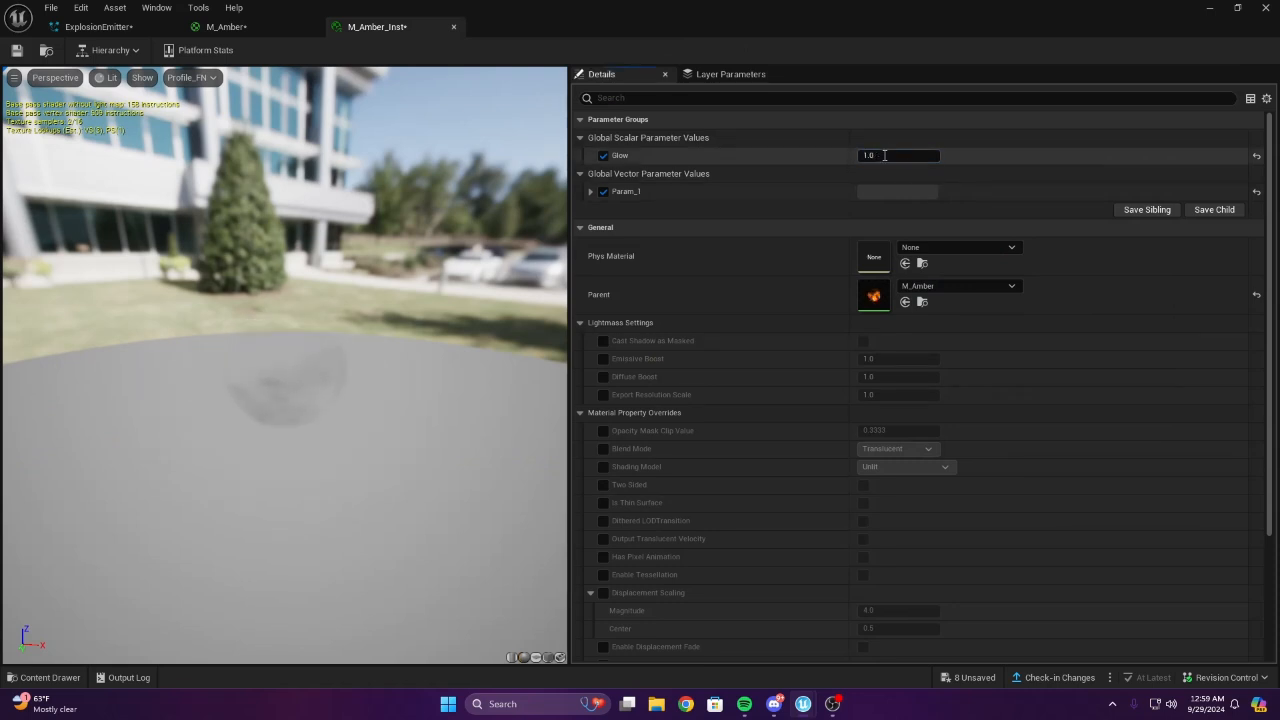
left_click(17, 50)
Return to the ExplosionEmitter system and toggle the Empty emitter off and back on to refresh it
left_click(100, 26)
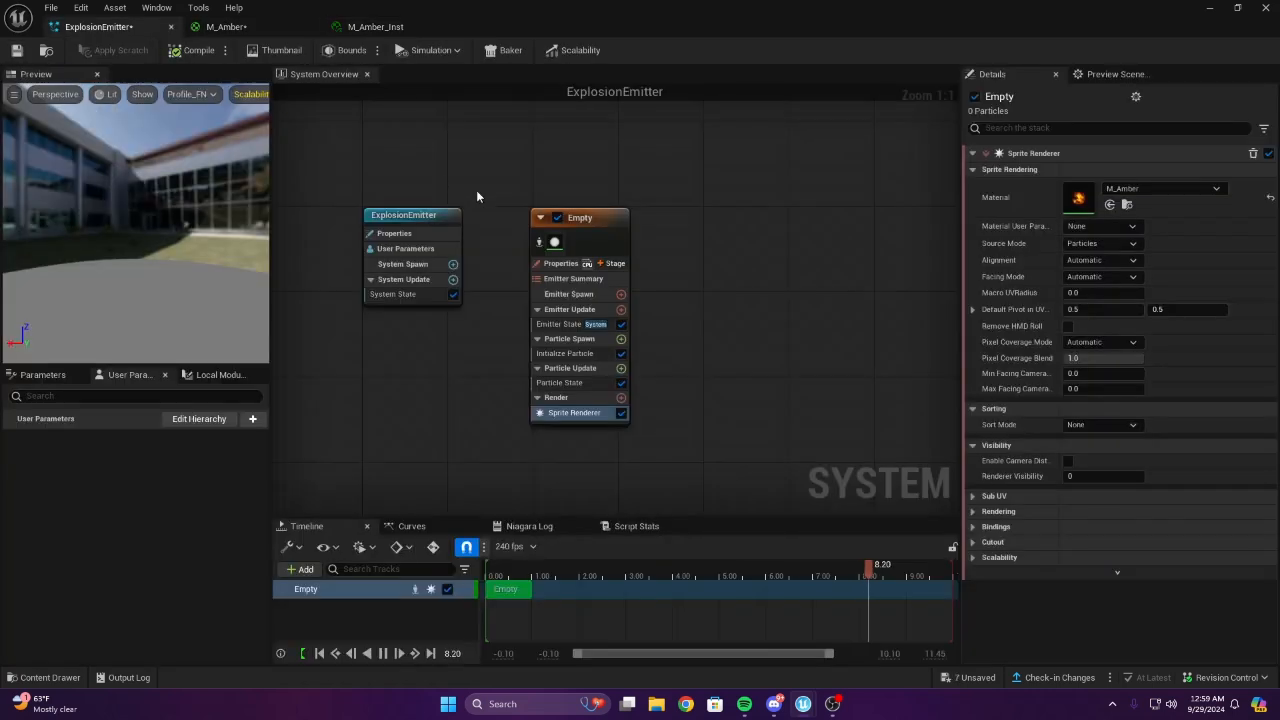
right_click_drag(790, 262, 534, 220)
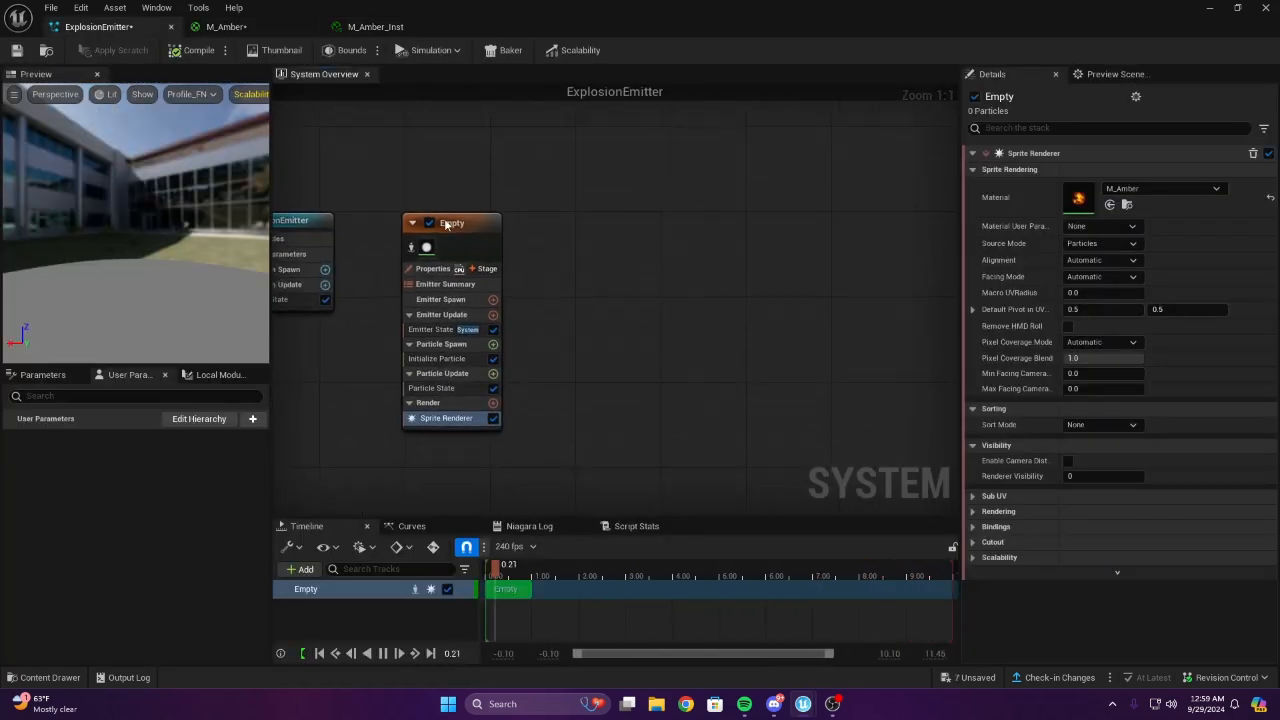
left_click(429, 223)
left_click(429, 223)
right_click_drag(539, 265, 603, 244)
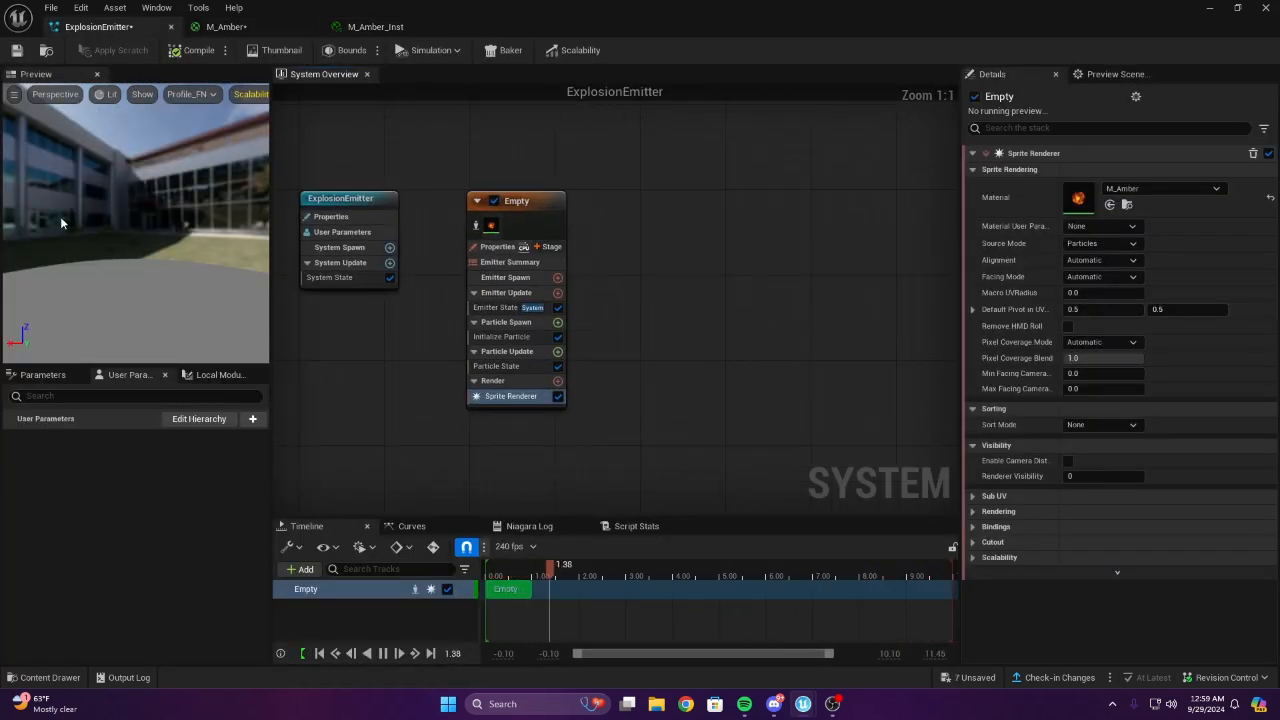
Add a Spawn Rate module to the Empty emitter's Emitter Update stage and set its SpawnRate to 25
left_click_drag(61, 223, 308, 258)
right_click_drag(701, 255, 657, 270)
type("spa")
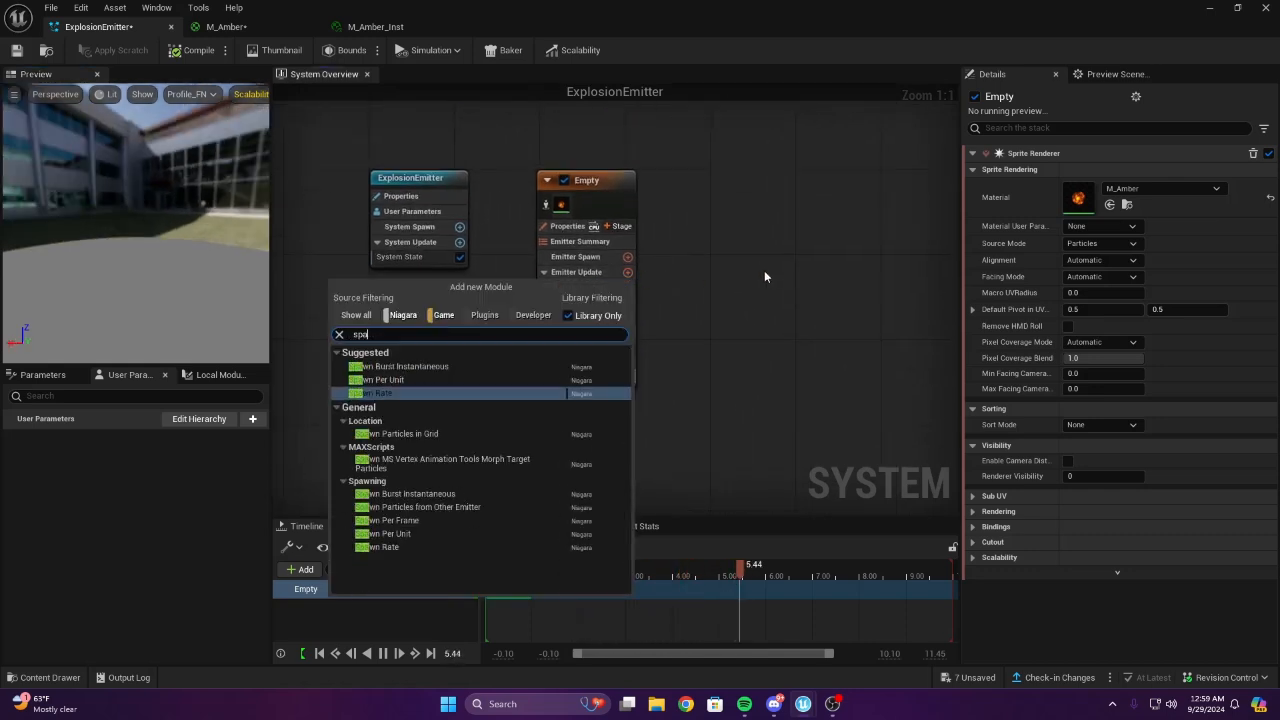
key("Return")
left_click(1116, 177)
type("25")
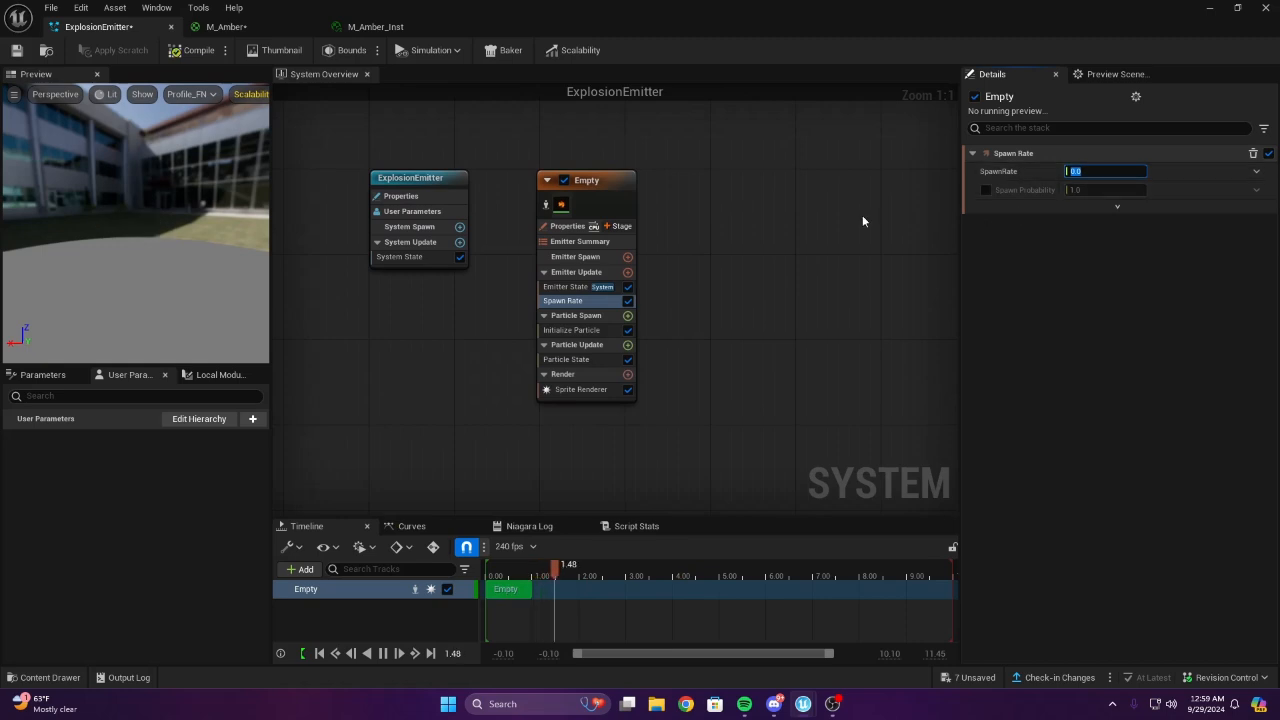
key("Return")
right_click_drag(761, 256, 783, 232)
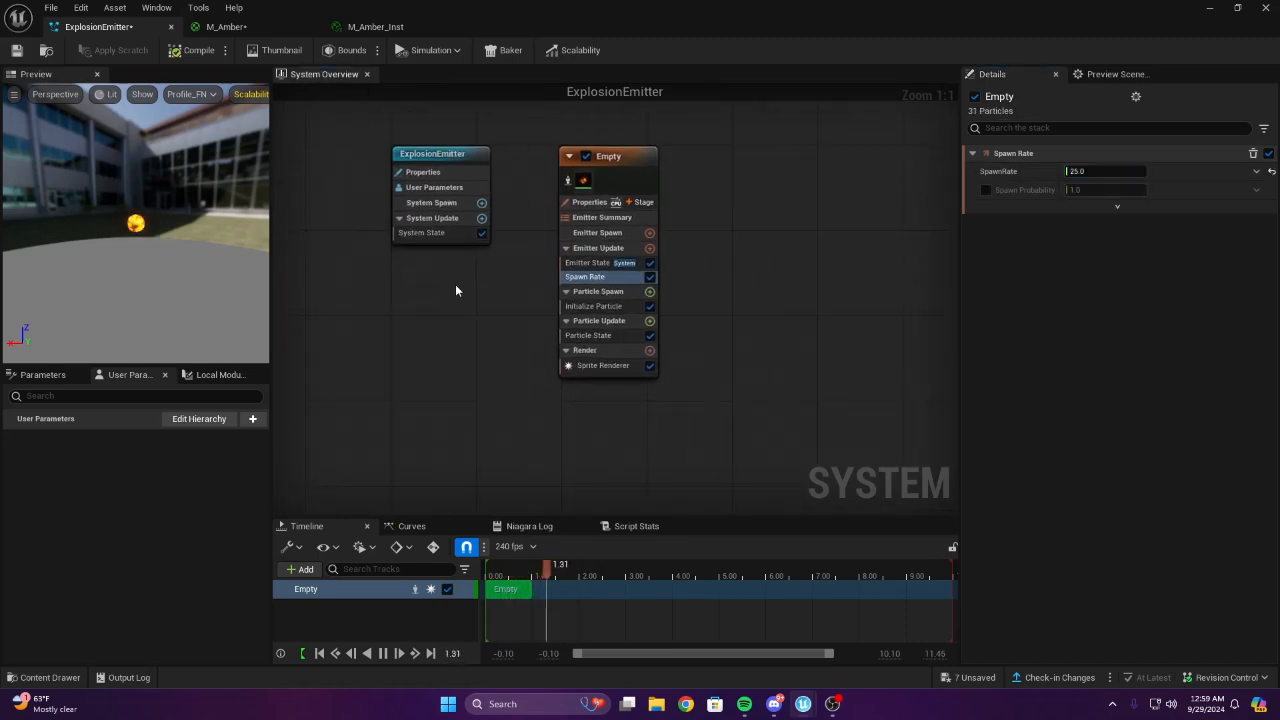
Select the Empty emitter's Sprite Renderer and choose an option for its Alignment setting
left_click(610, 366)
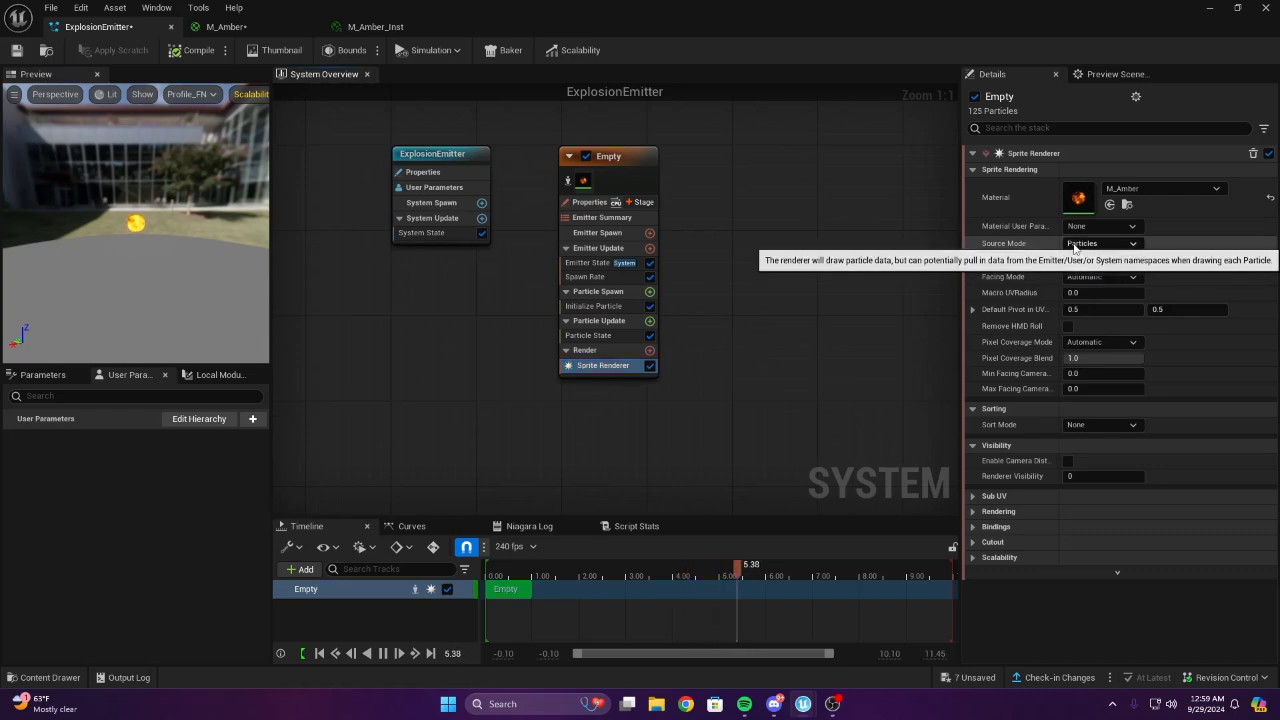
left_click(1100, 260)
left_click(1100, 286)
Add an Add Velocity module to Particle Spawn and fix its dependency issue by adding the SolveForcesAndVelocity module
right_click_drag(841, 281, 987, 280)
left_click(798, 290)
type("add")
key("Return")
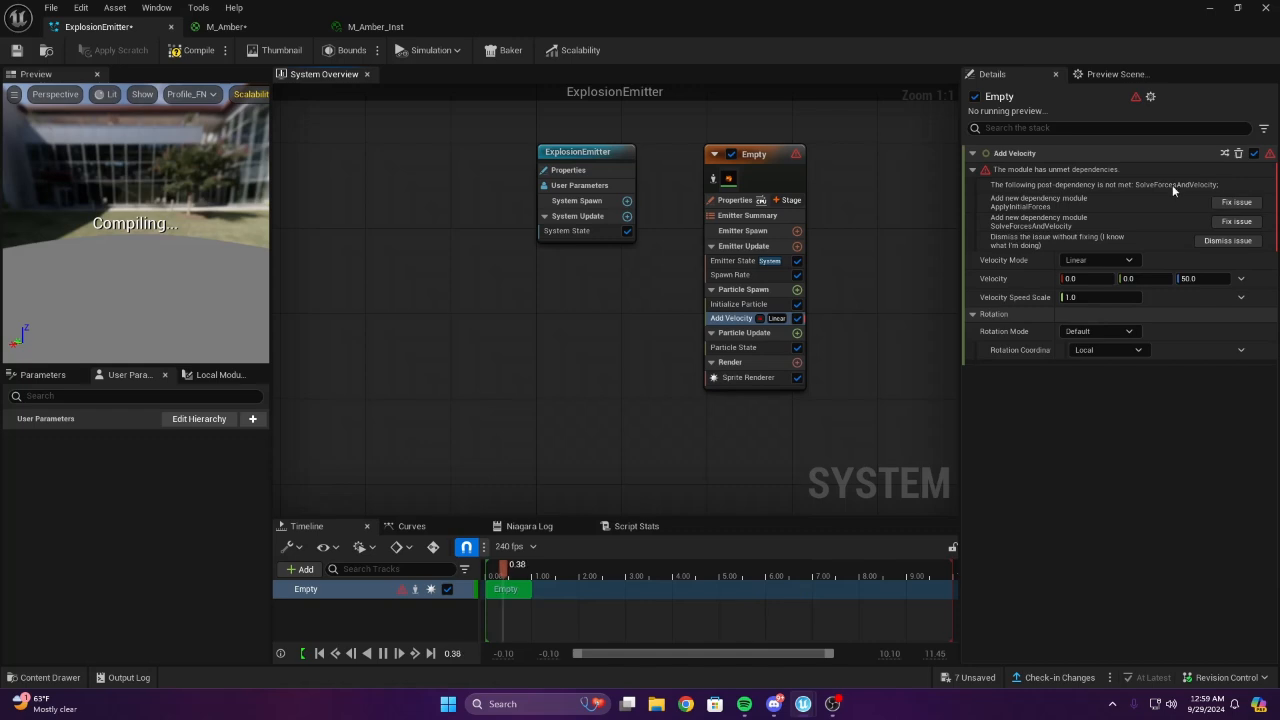
left_click(1236, 221)
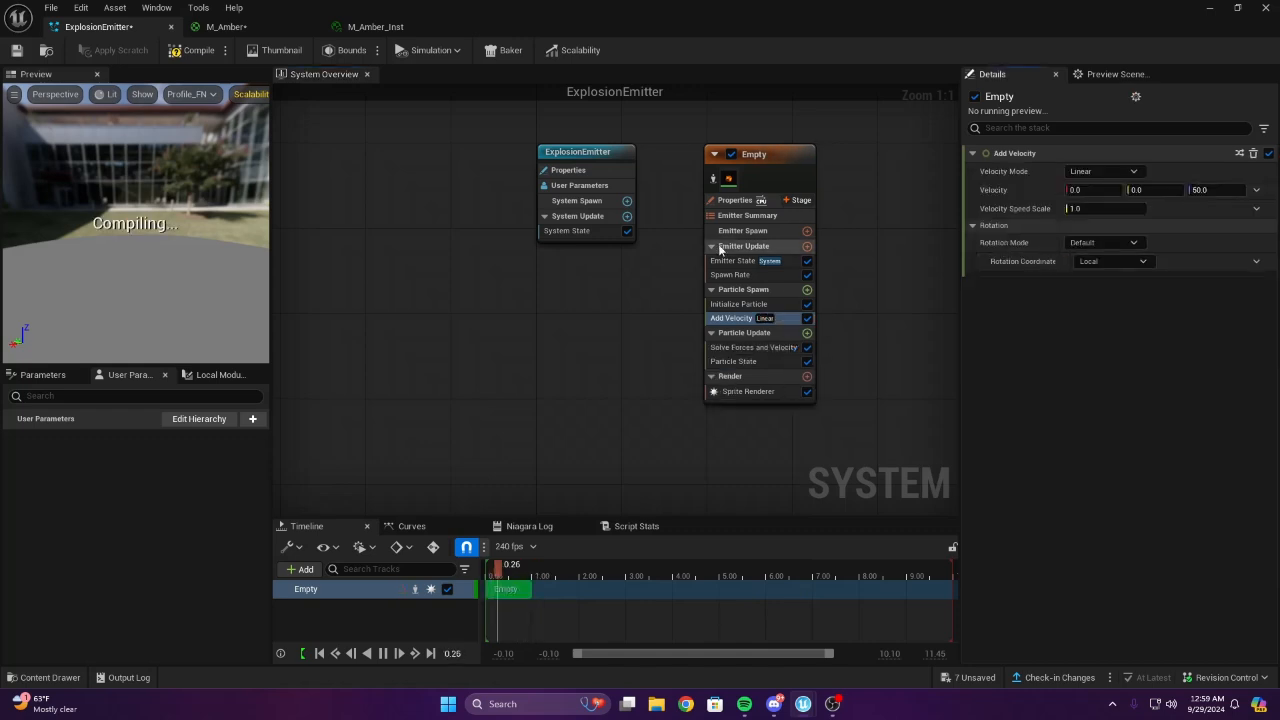
Set the Velocity Mode of the Add Velocity module to From Point
left_click(1074, 174)
right_click_drag(891, 228, 717, 228)
left_click(1090, 171)
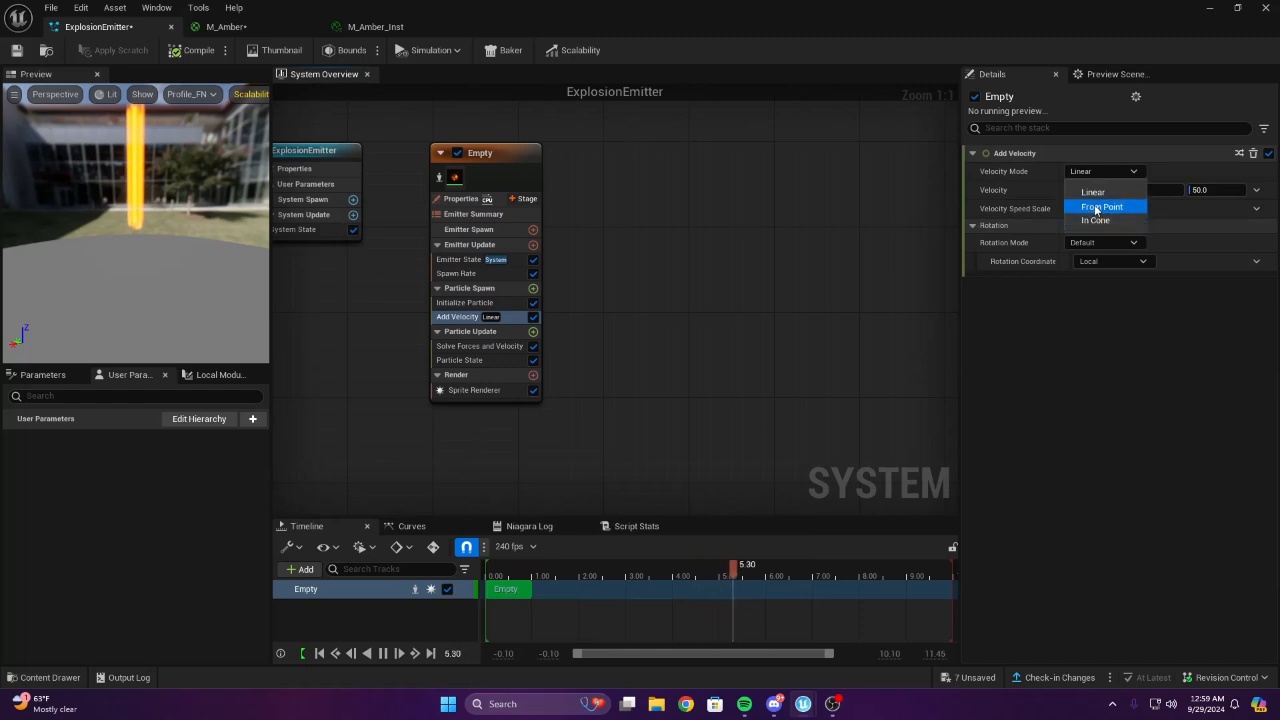
left_click(1096, 207)
right_click_drag(874, 246, 988, 246)
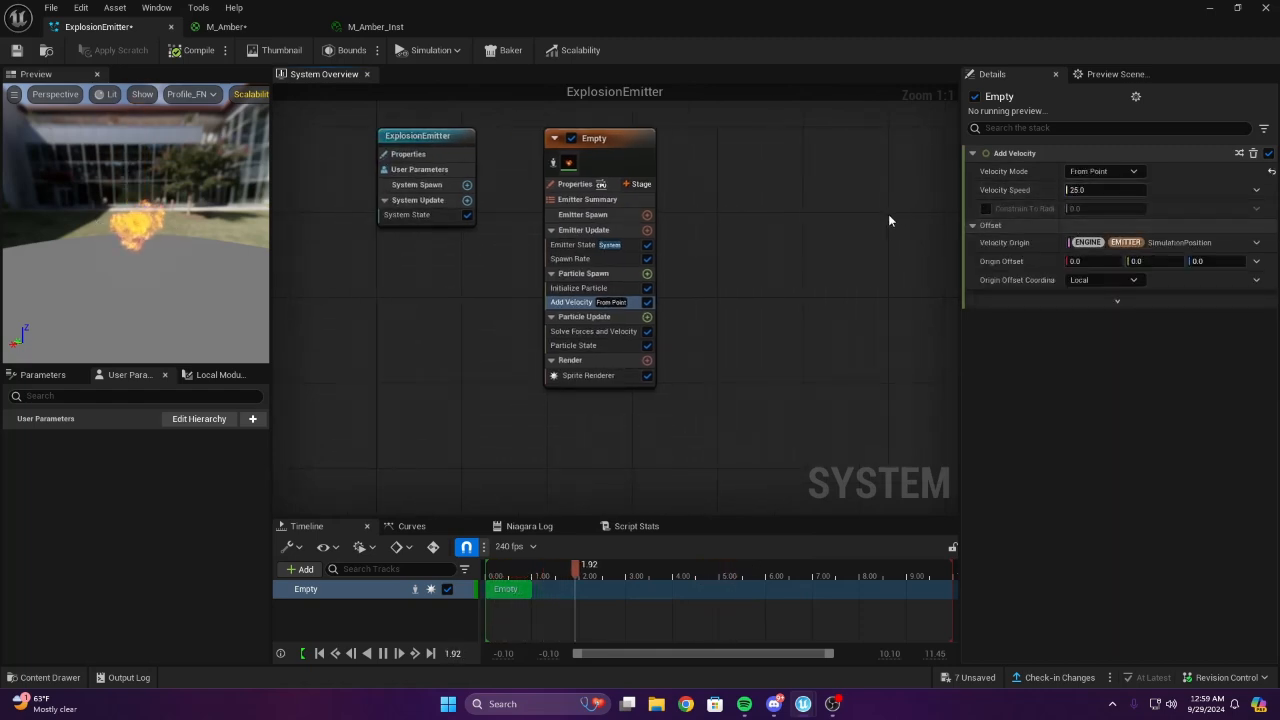
Set the Add Velocity module's Velocity Speed to 75
right_click_drag(888, 214, 1000, 208)
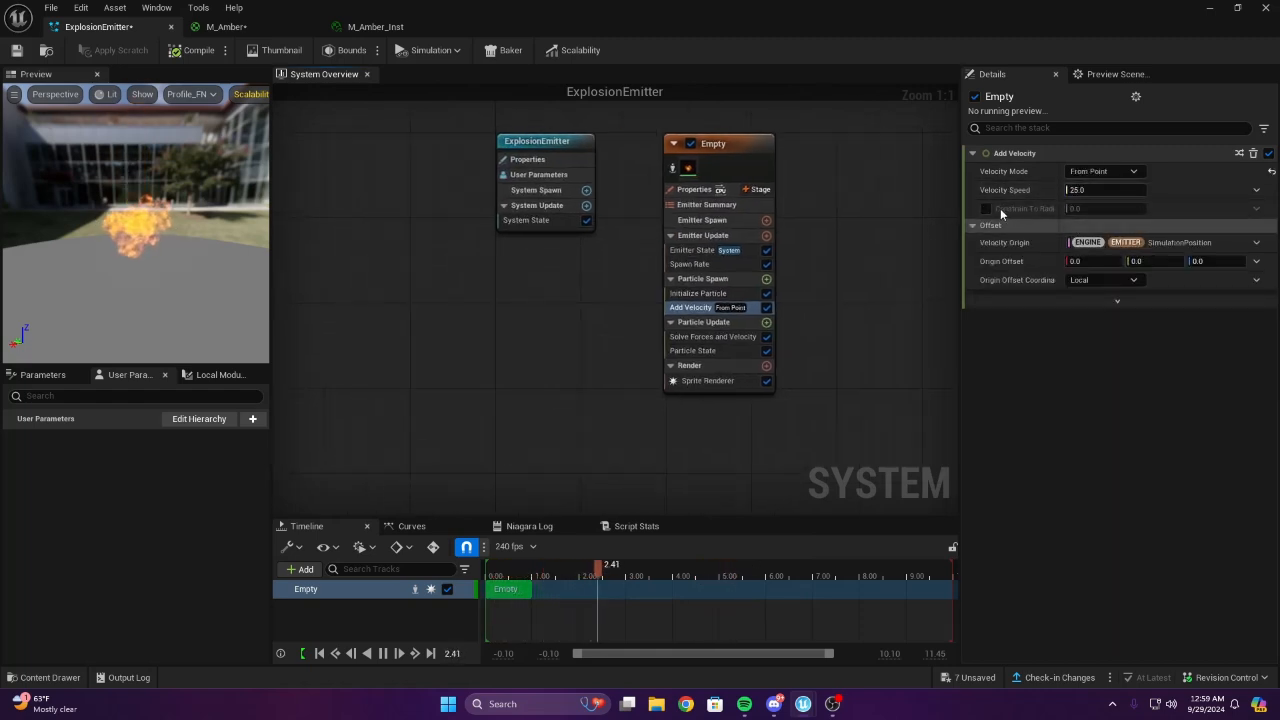
left_click(1092, 190)
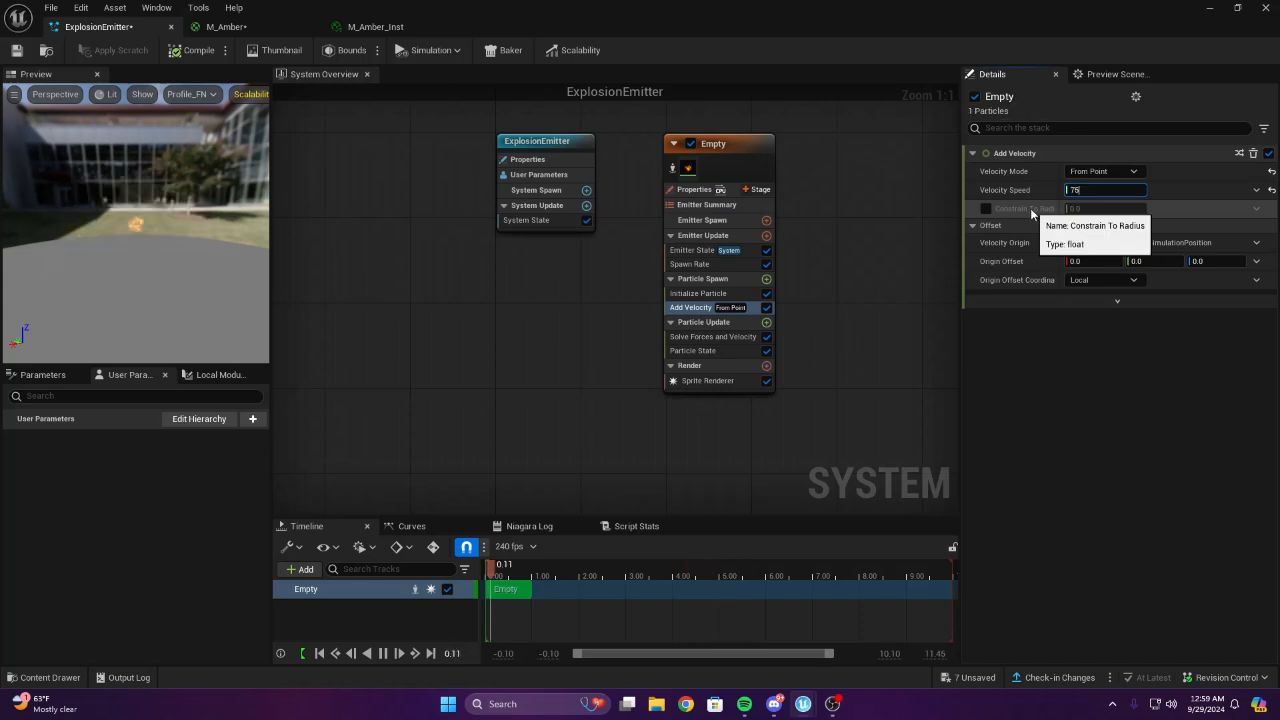
type("75")
key("Return")
right_click_drag(815, 245, 742, 245)
right_click_drag(833, 351, 754, 331)
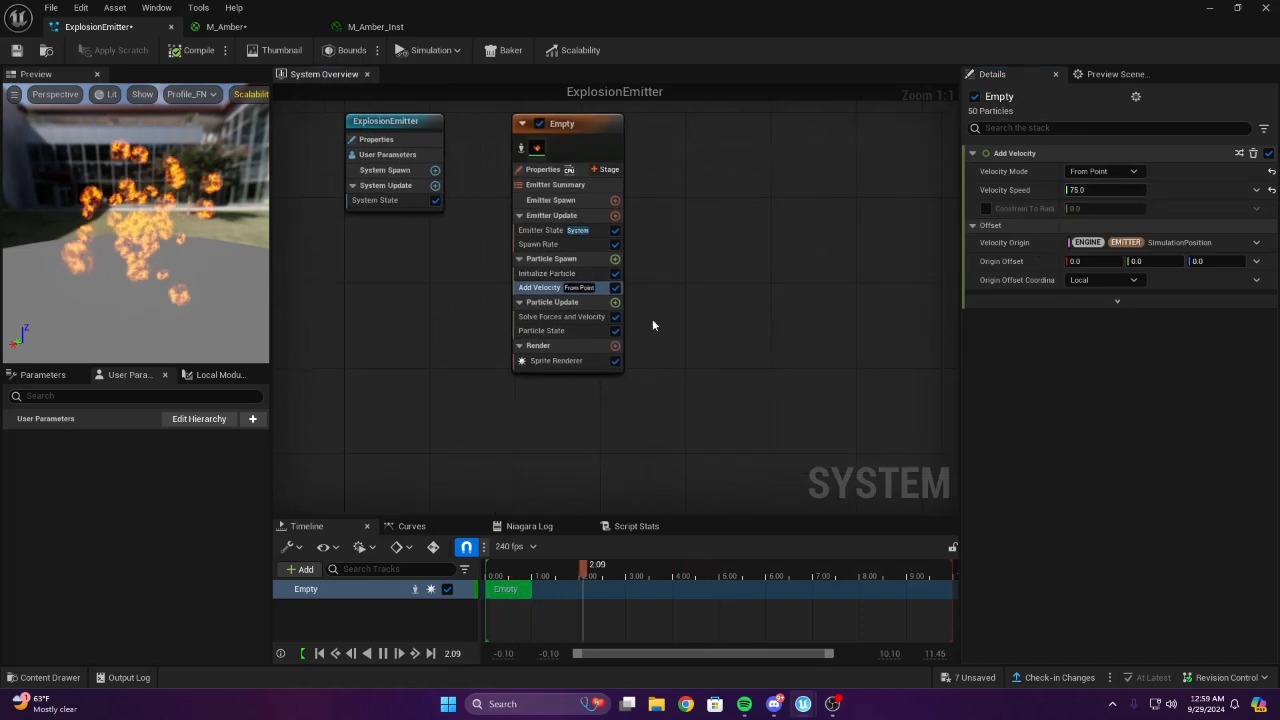
Add a Gravity Force module to the Empty emitter's Particle Update stage
left_click(616, 303)
type("d")
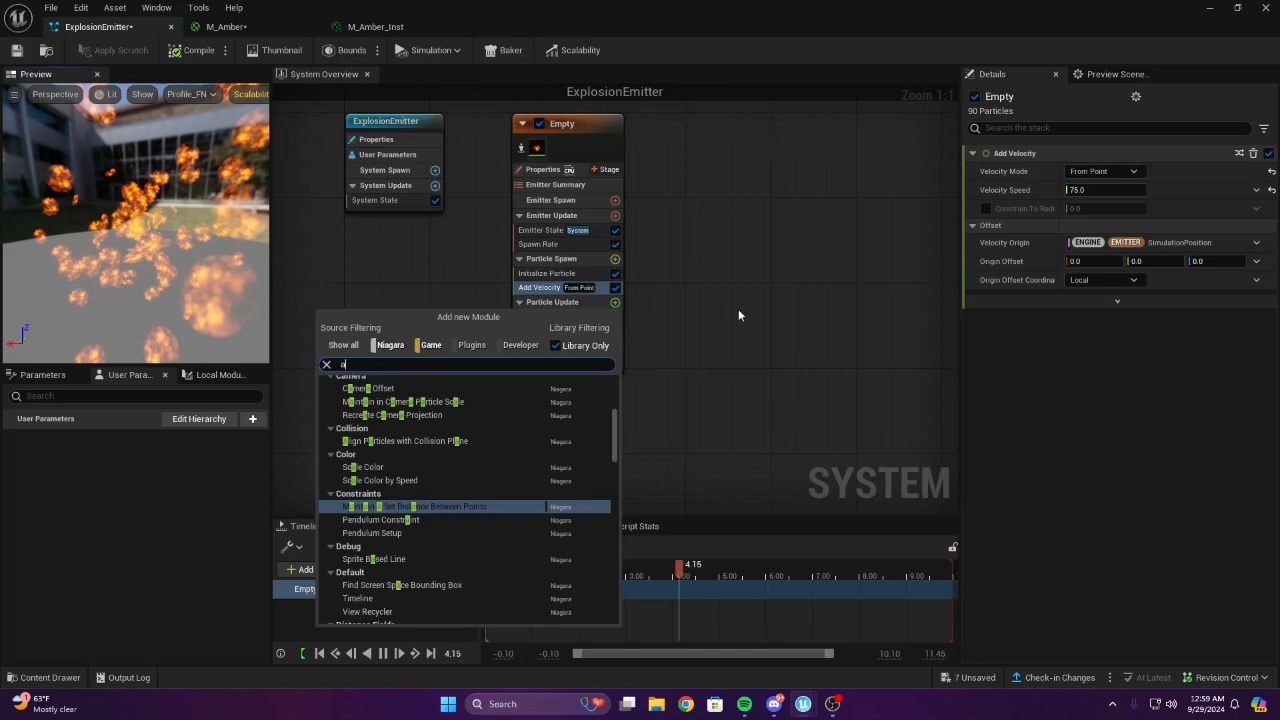
key("BackSpace")
type("g")
key("Return")
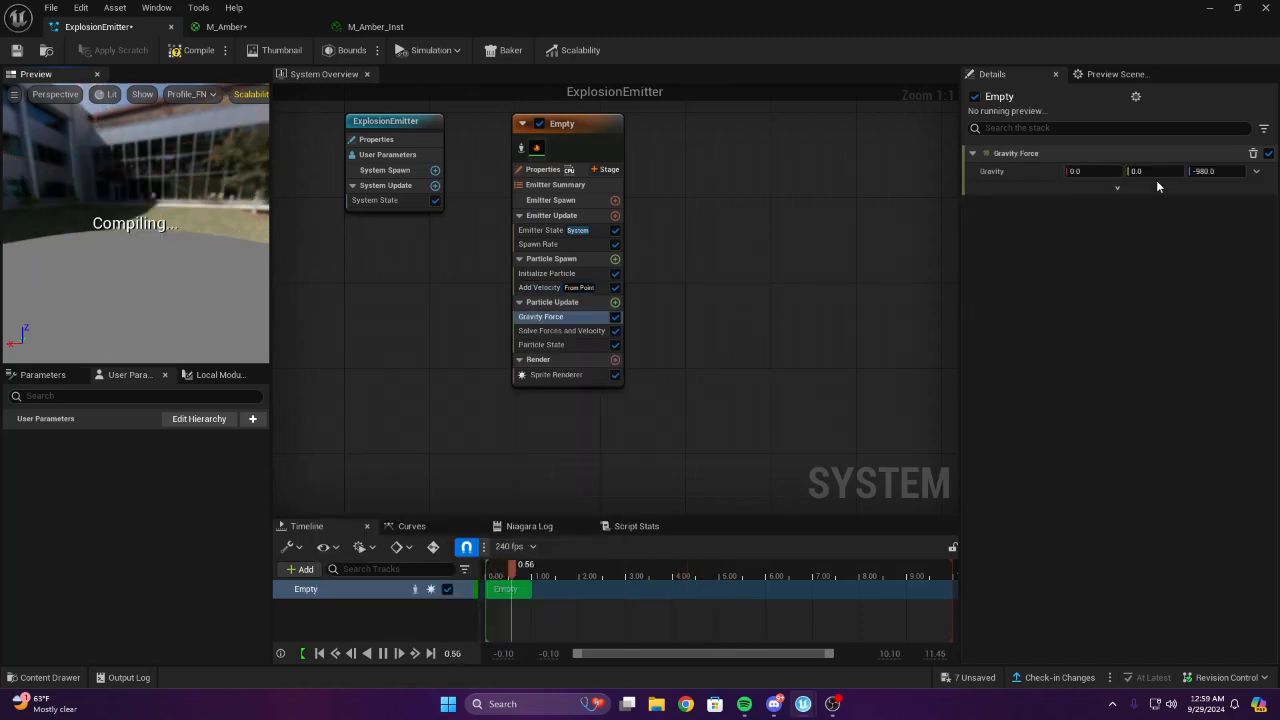
Try Z gravity values of 100, 500 and 200 in the Gravity Force module, checking the particles in the preview
left_click(1208, 172)
type("100")
key("Return")
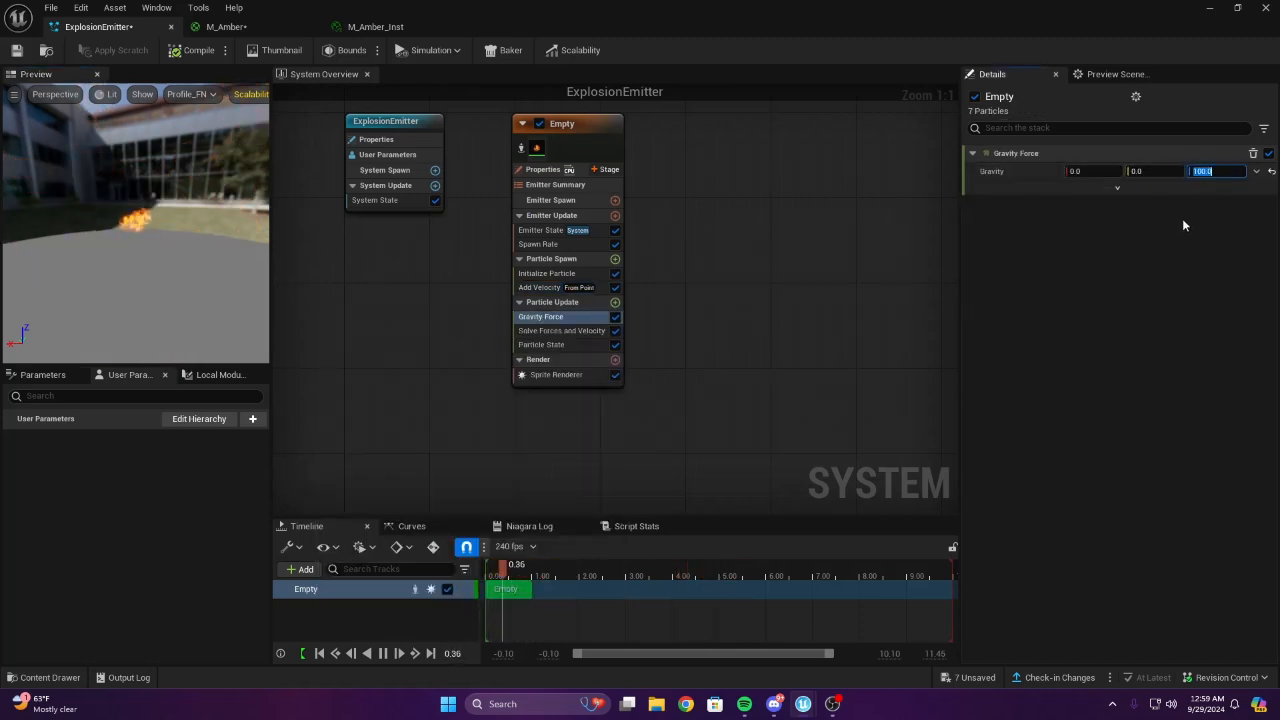
type("500")
key("Return")
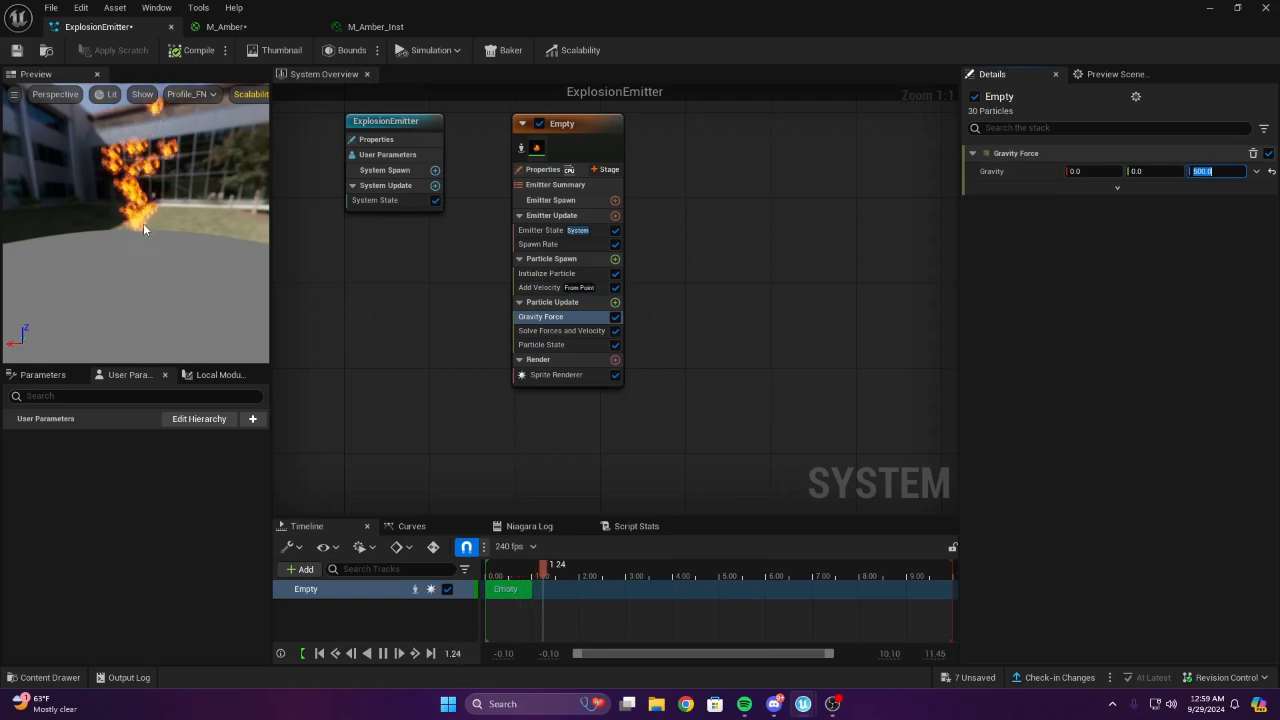
left_click_drag(143, 223, 103, 247)
left_click(1215, 171)
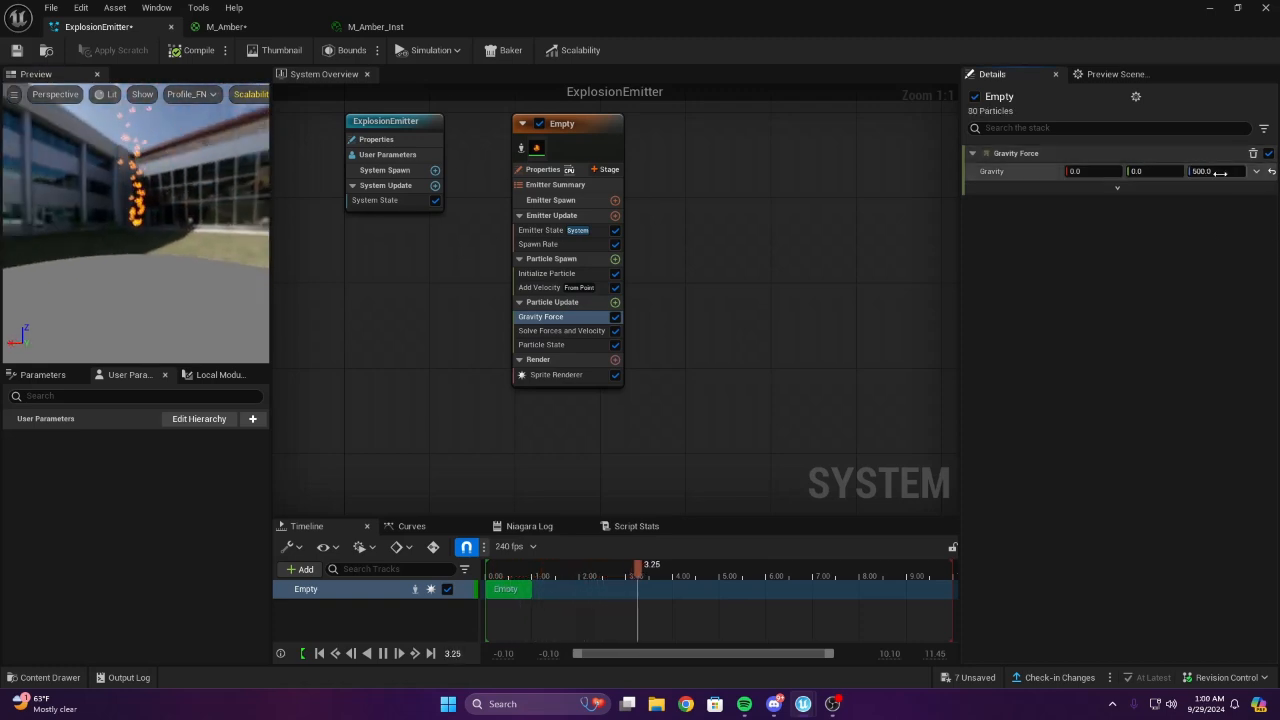
type("200")
key("Return")
Set the Velocity Speed of the Add Velocity module to 200 and inspect the particle spread in the preview
right_click_drag(690, 211, 601, 216)
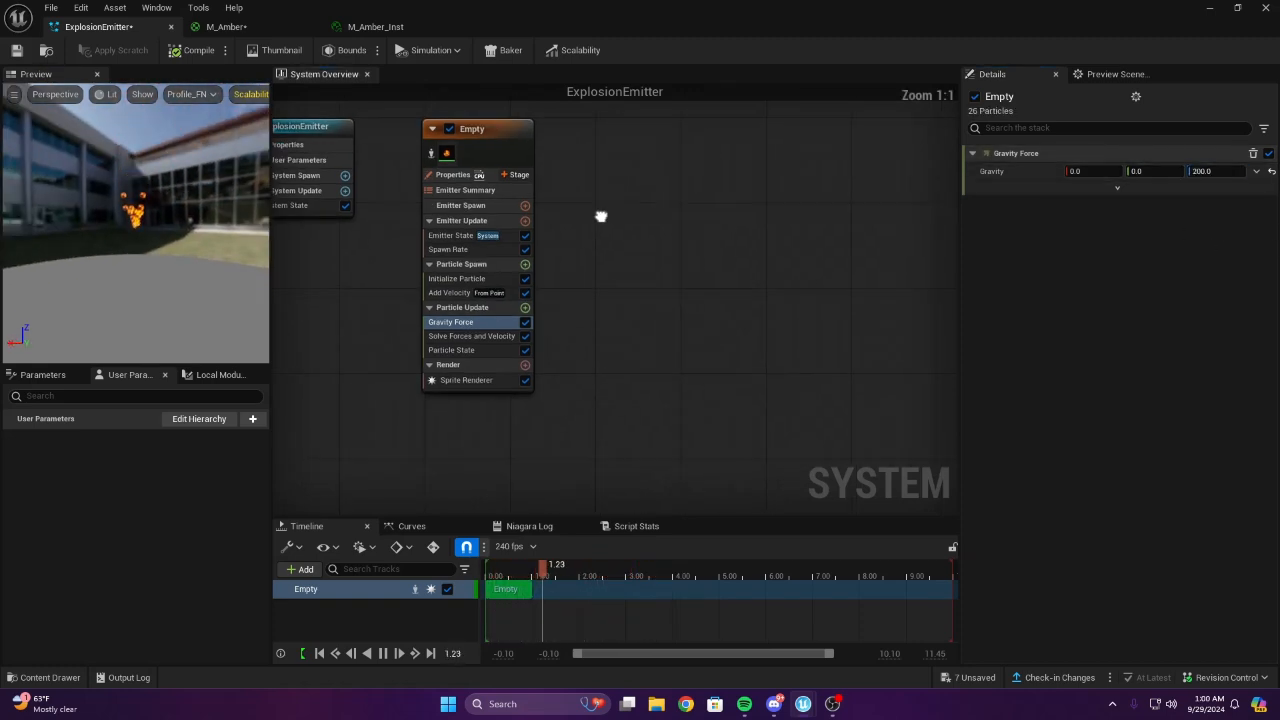
left_click(480, 293)
left_click(1105, 189)
type("2")
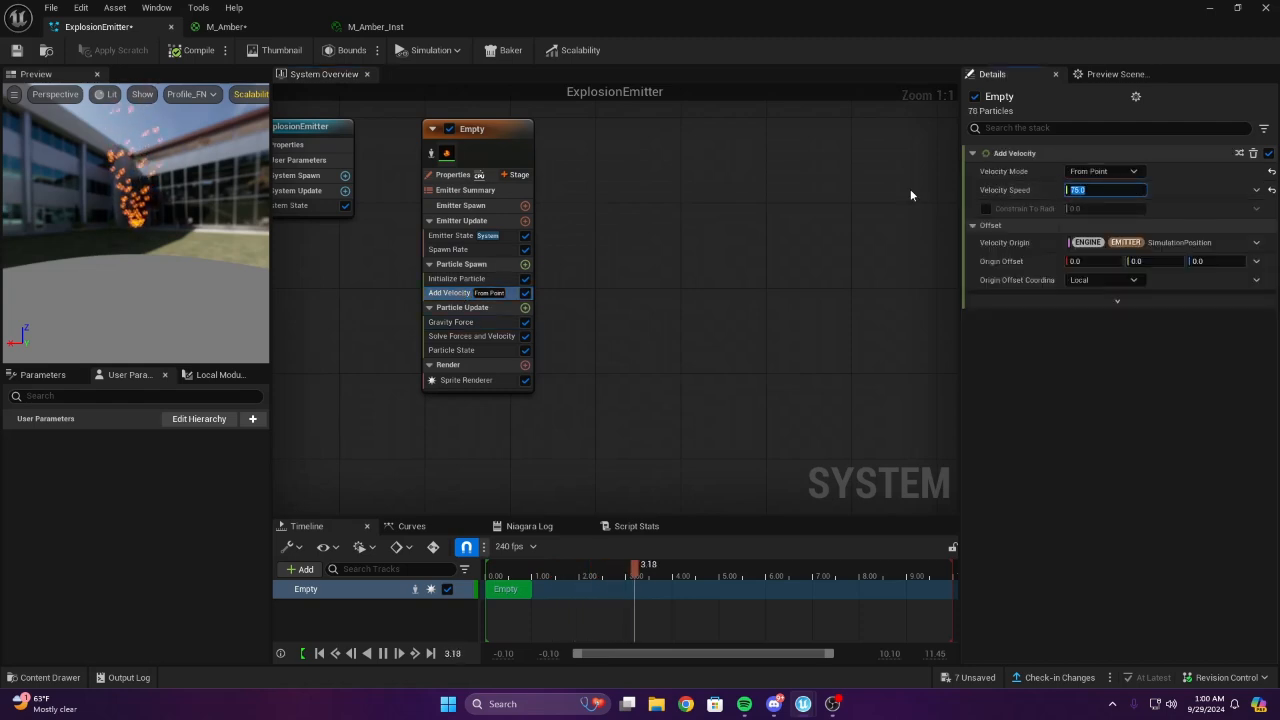
type("00")
key("Return")
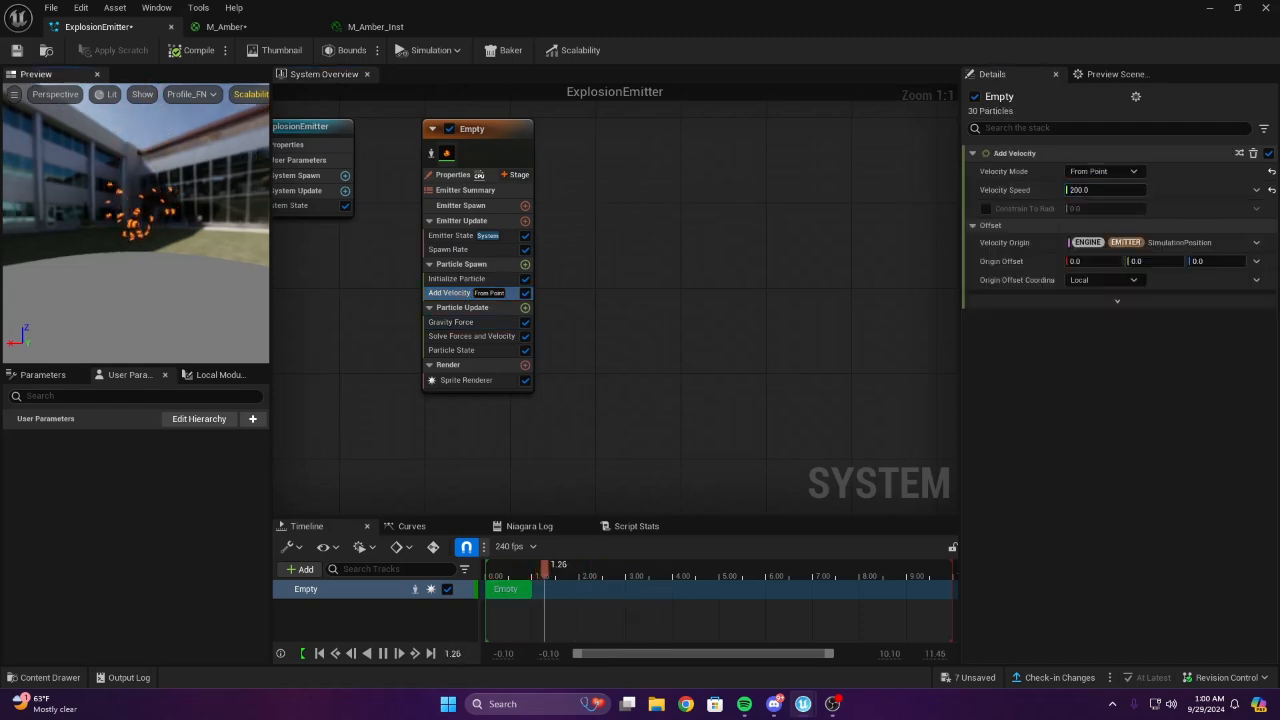
mouse_move(135, 222)
left_mouse_down()
mouse_move(78, 205)
mouse_move(70, 150)
mouse_move(144, 222)
left_mouse_up()
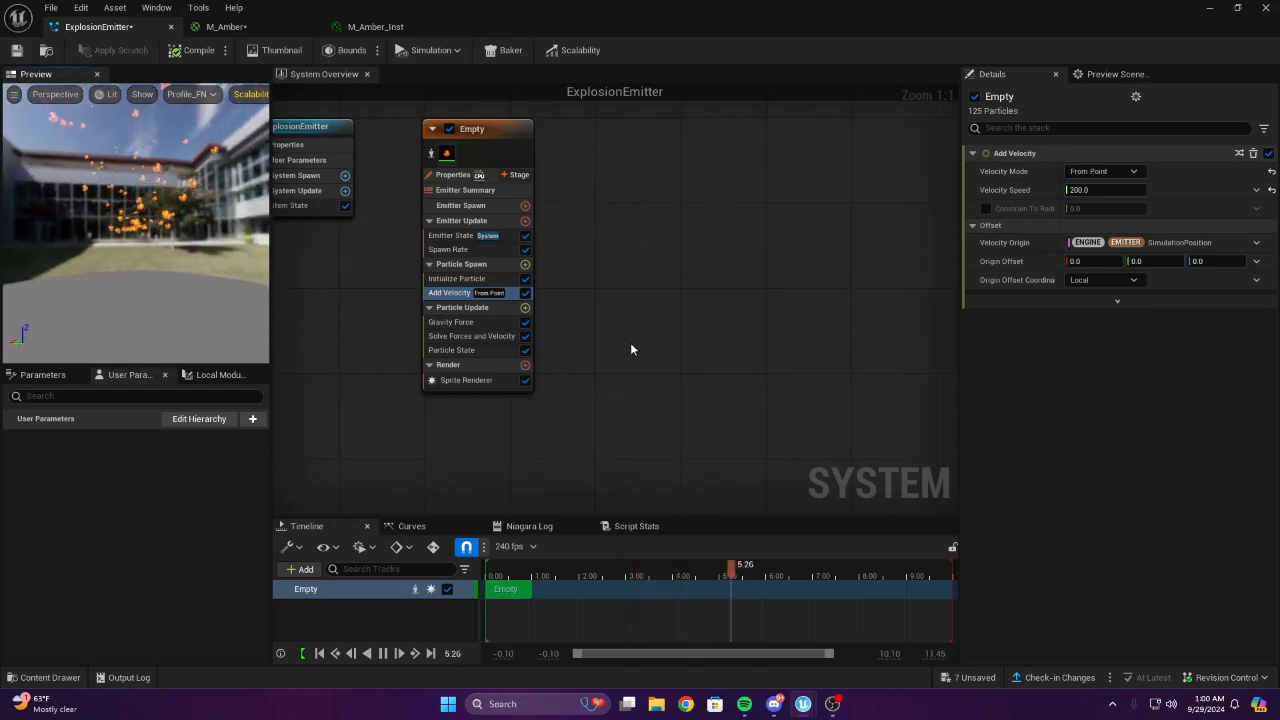
In Initialize Particle, set the Sprite Size Mode to Non-Uniform with a Sprite Size of 50 by 100
right_click_drag(630, 342, 726, 320)
left_click(562, 243)
left_click(1083, 242)
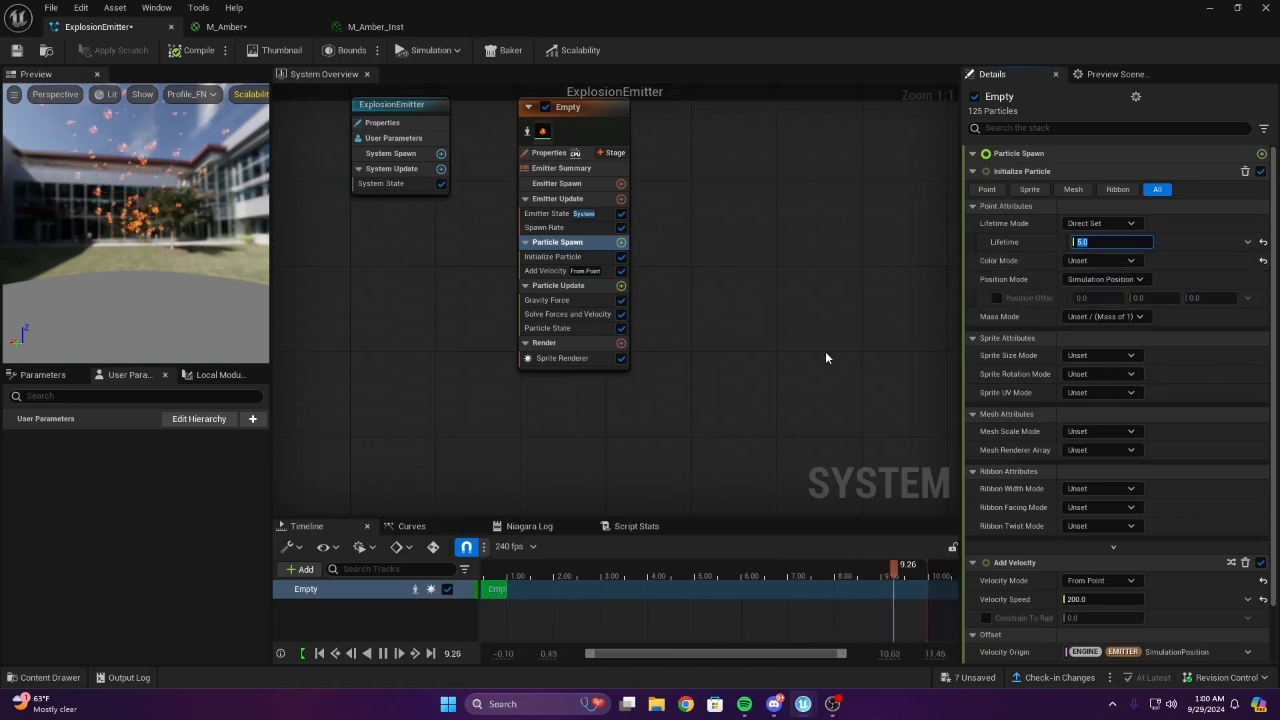
scroll(1120, 335, "down", 1)
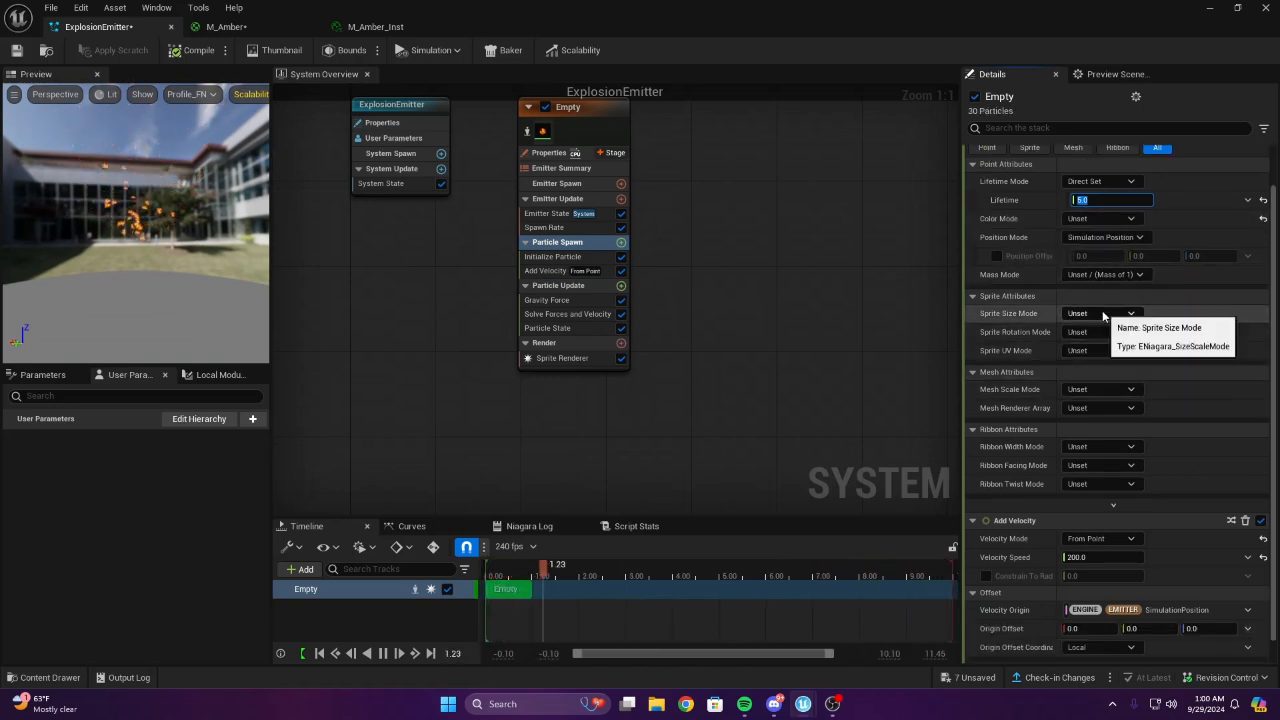
left_click(1099, 315)
left_click(1103, 376)
left_click(1090, 331)
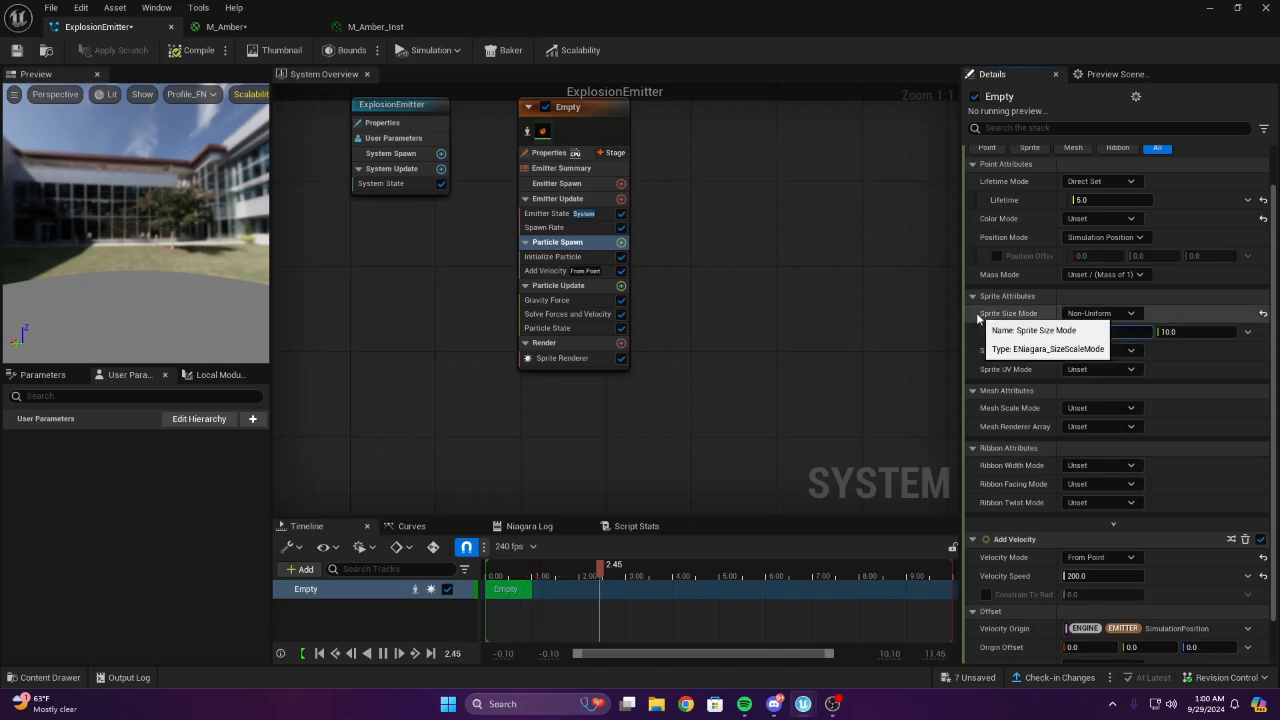
left_click(1205, 336)
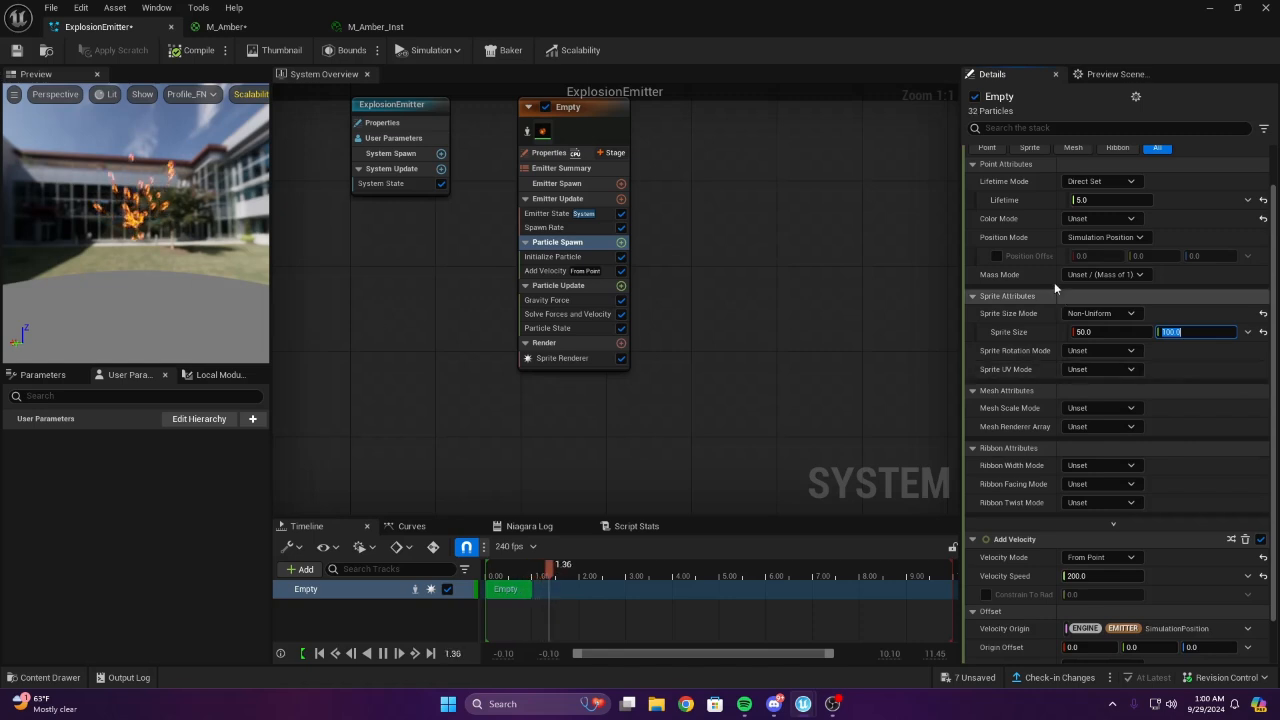
Narrow the sprites by trying a Sprite Size X value of 5 and settling on 15
key("shift+Tab")
type("5")
key("Return")
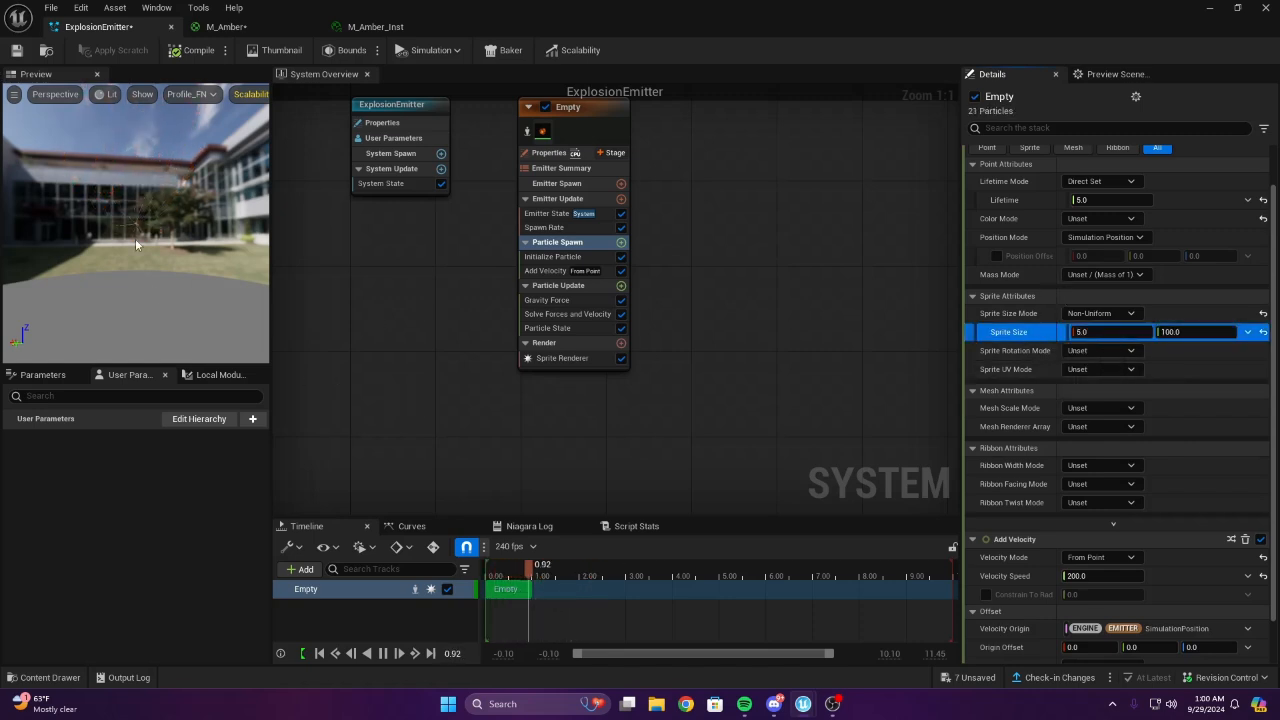
left_click_drag(136, 241, 119, 249)
left_click(1185, 332)
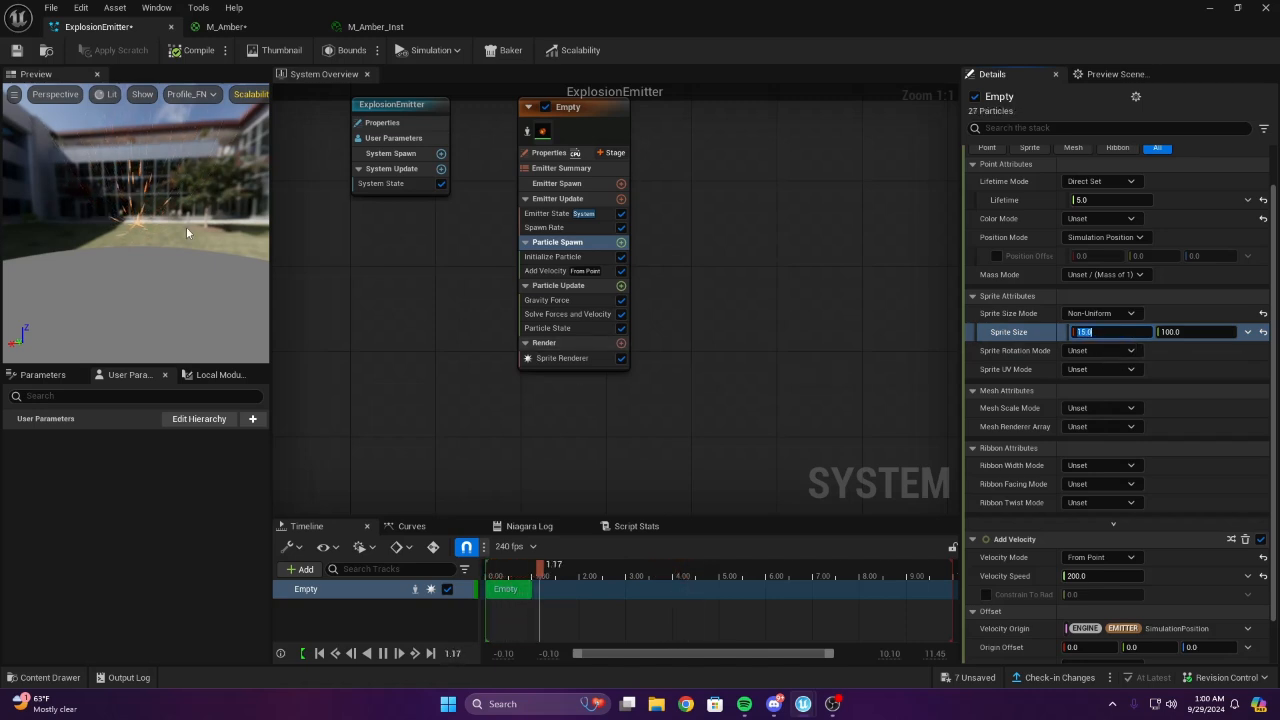
left_click_drag(187, 233, 256, 236)
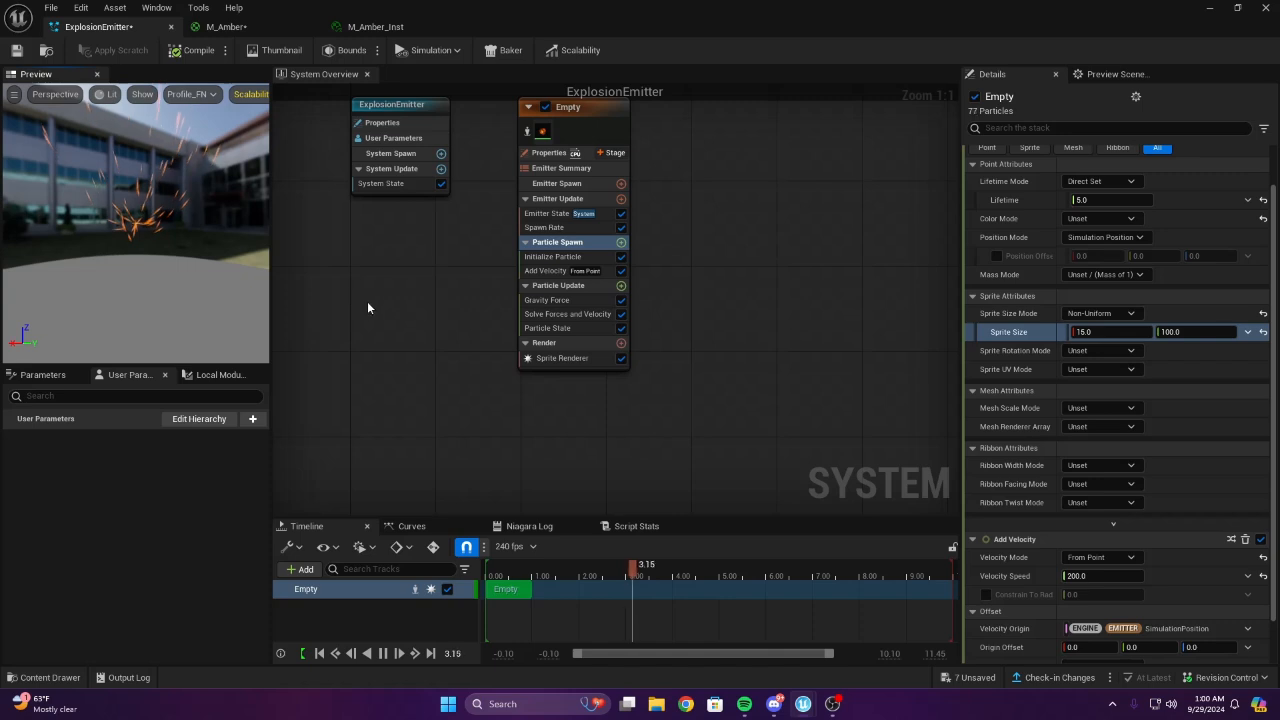
Increase the Gravity Force module's Z gravity to 300, then to 400, checking the sparks in the preview
right_click_drag(369, 276, 298, 320)
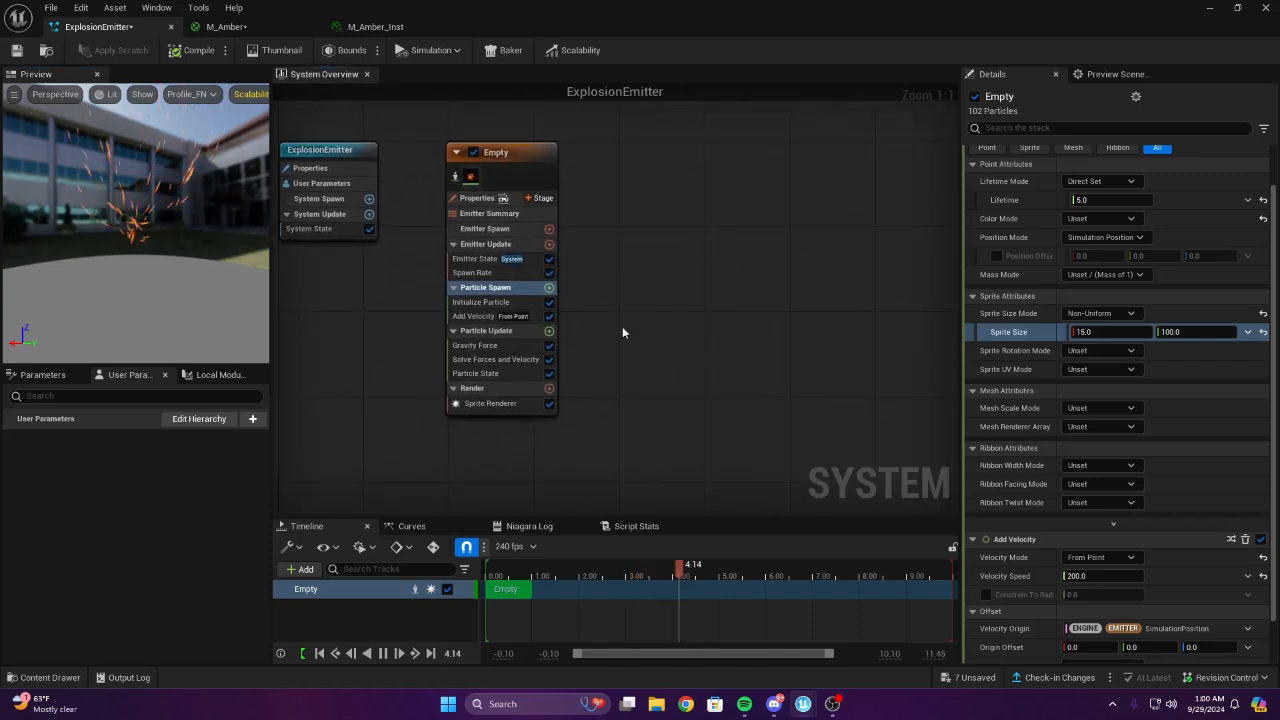
left_click(490, 347)
left_click(1222, 172)
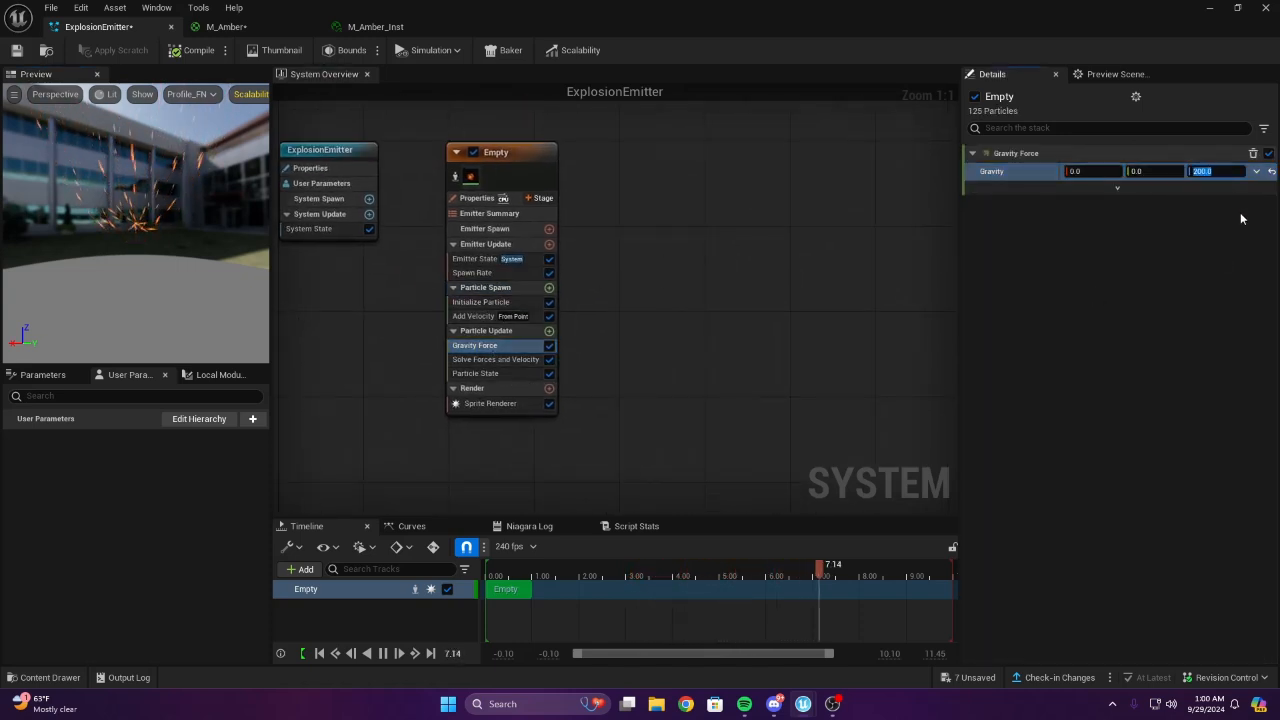
left_click_drag(44, 220, 250, 223)
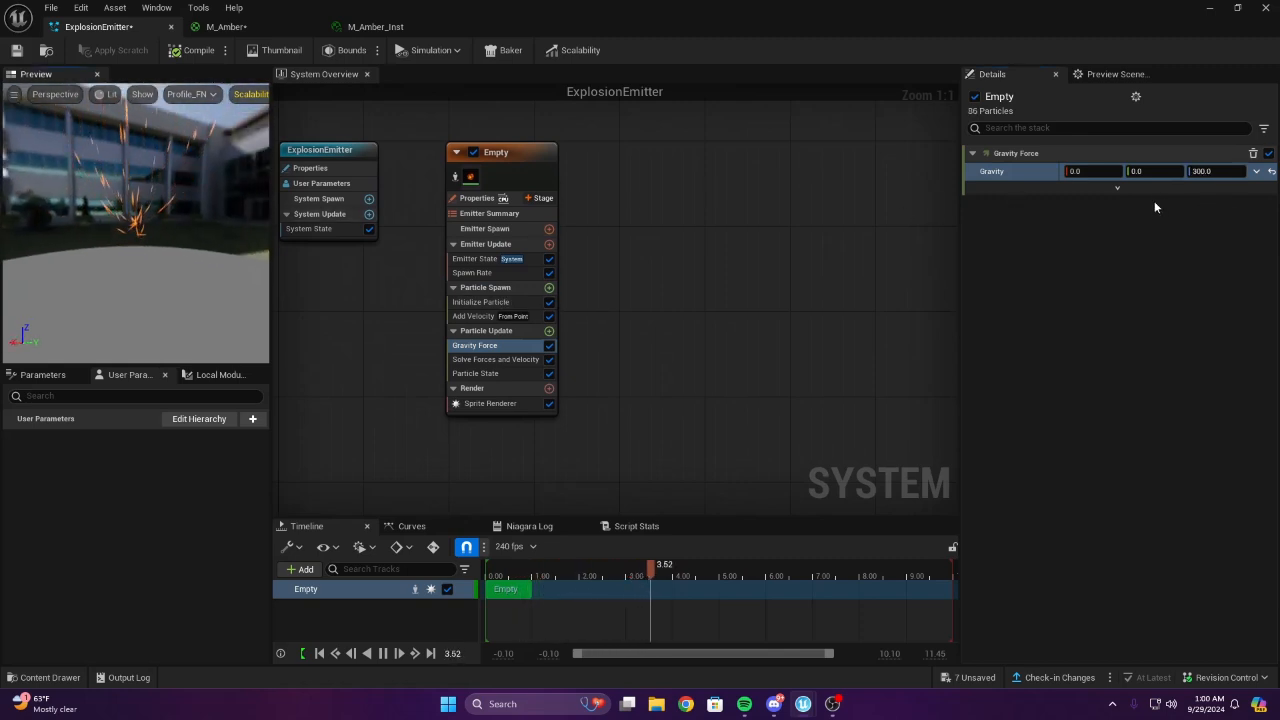
left_click(1190, 171)
type("400")
key("Return")
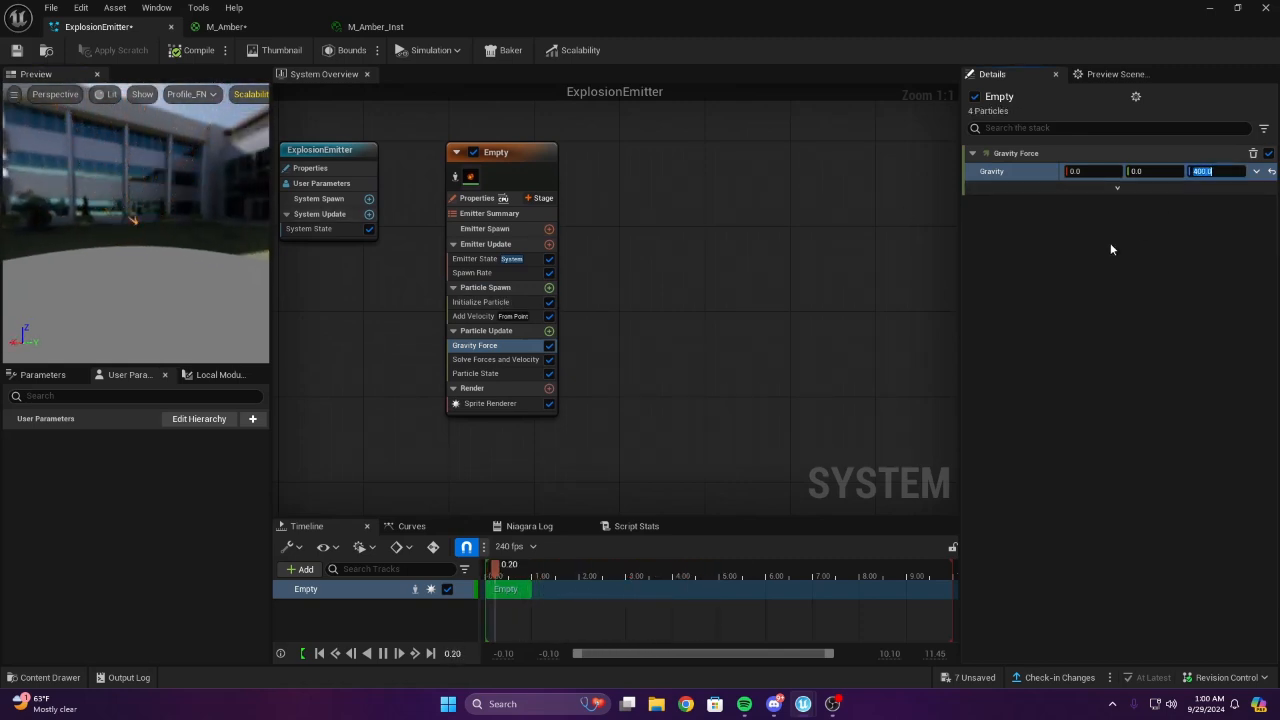
left_click_drag(175, 215, 508, 265)
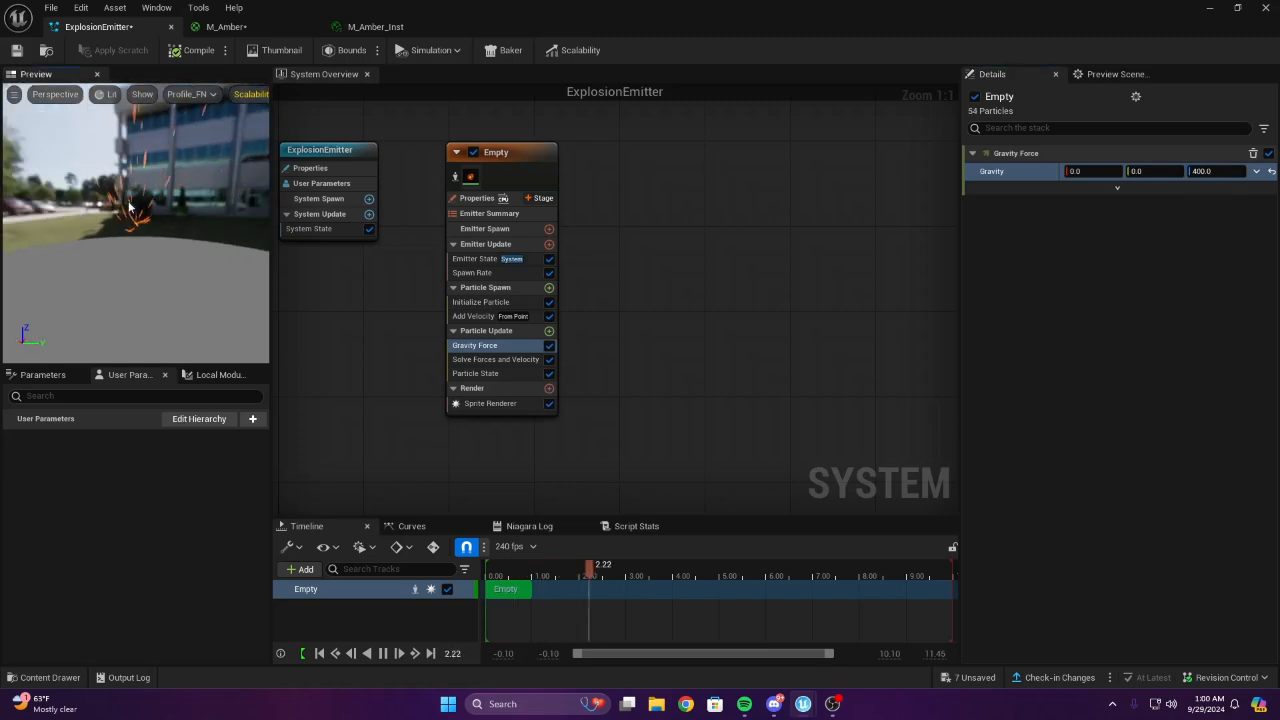
left_click_drag(145, 246, 330, 250)
Add a Scale Sprite Size module to the Empty emitter's Particle Update stage
right_click_drag(608, 364, 816, 266)
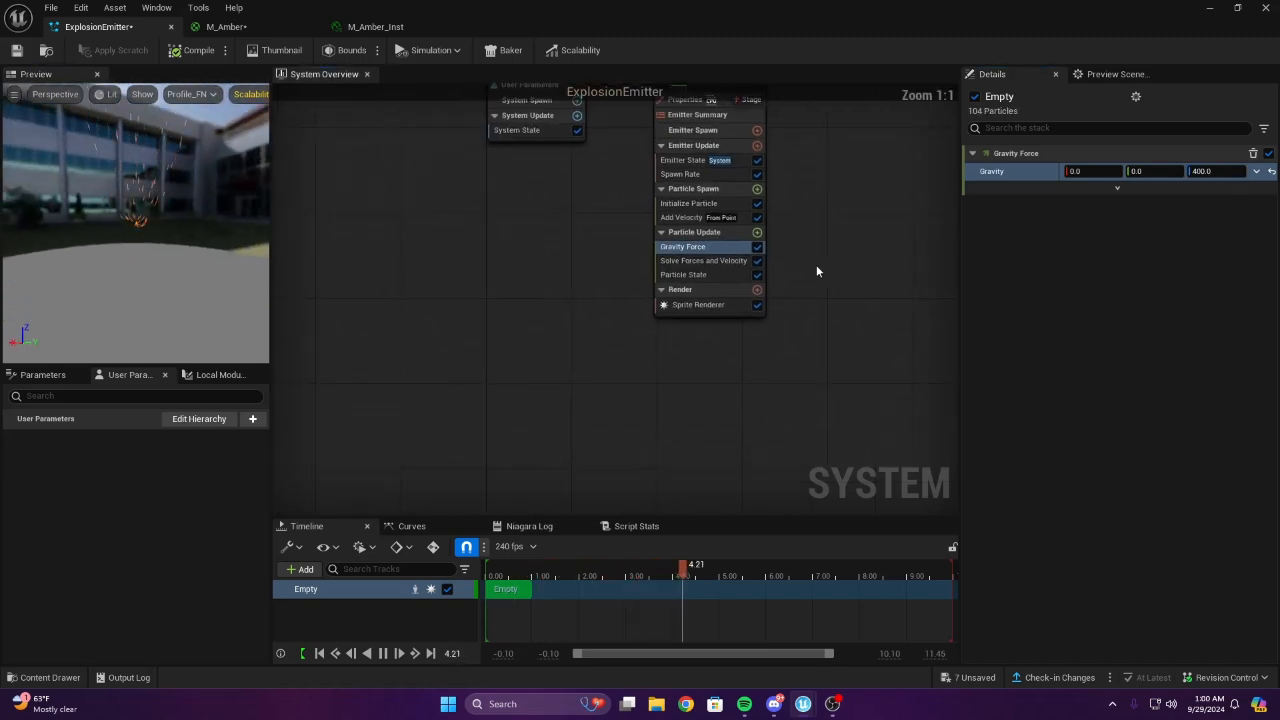
left_click(757, 232)
type("a")
key("BackSpace")
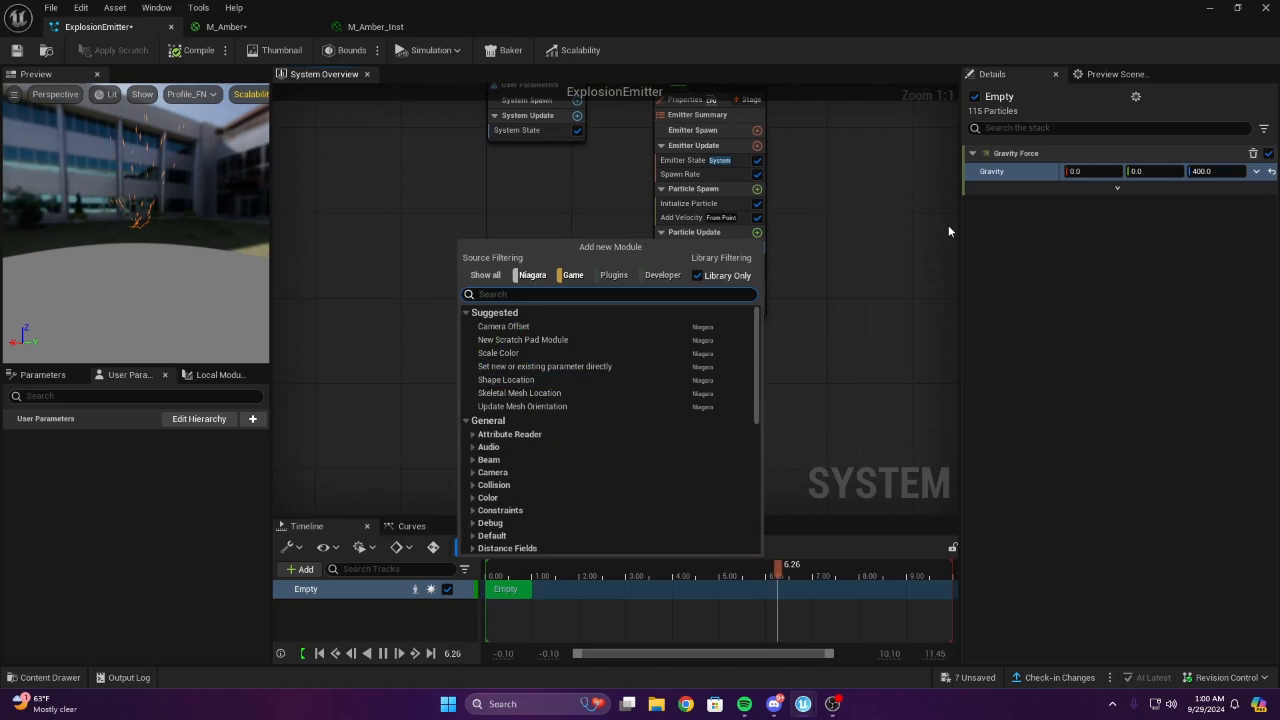
type("sprt")
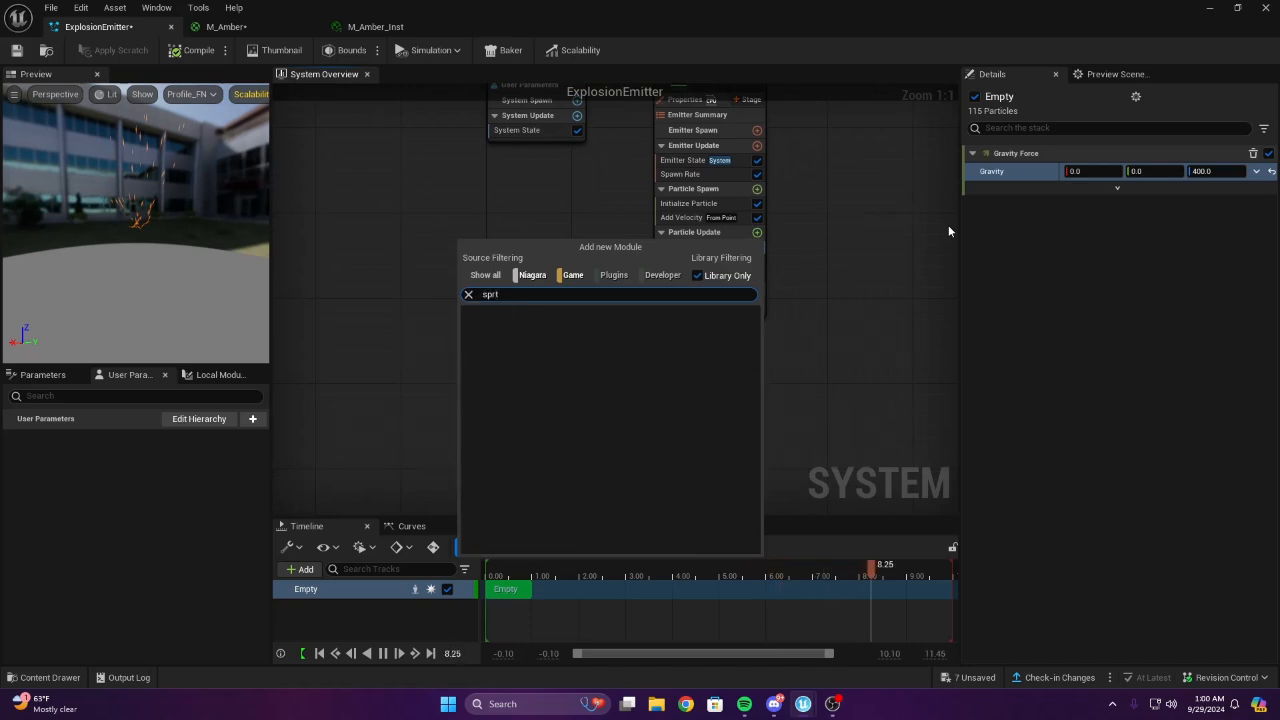
left_click(562, 491)
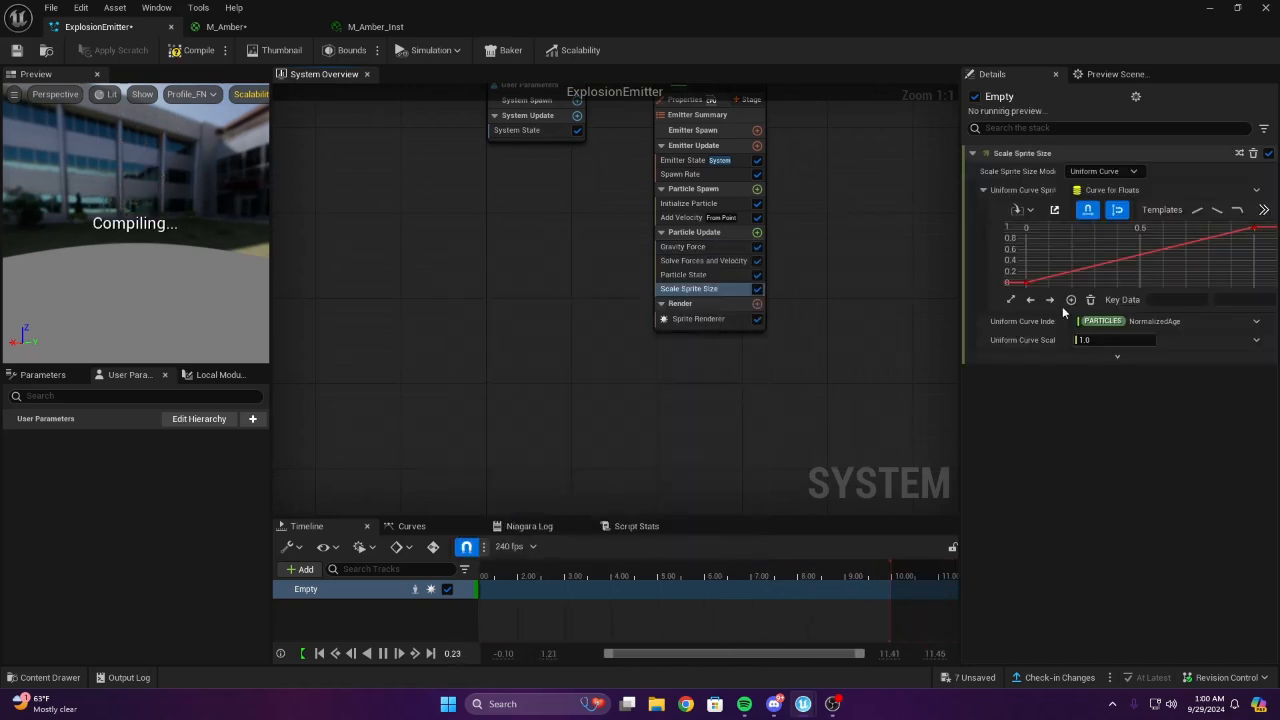
Make the Scale Sprite Size curve shrink from 1 at the first key to 0 at the last key, and check the preview
left_click(1033, 283)
left_click(1252, 229, "shift")
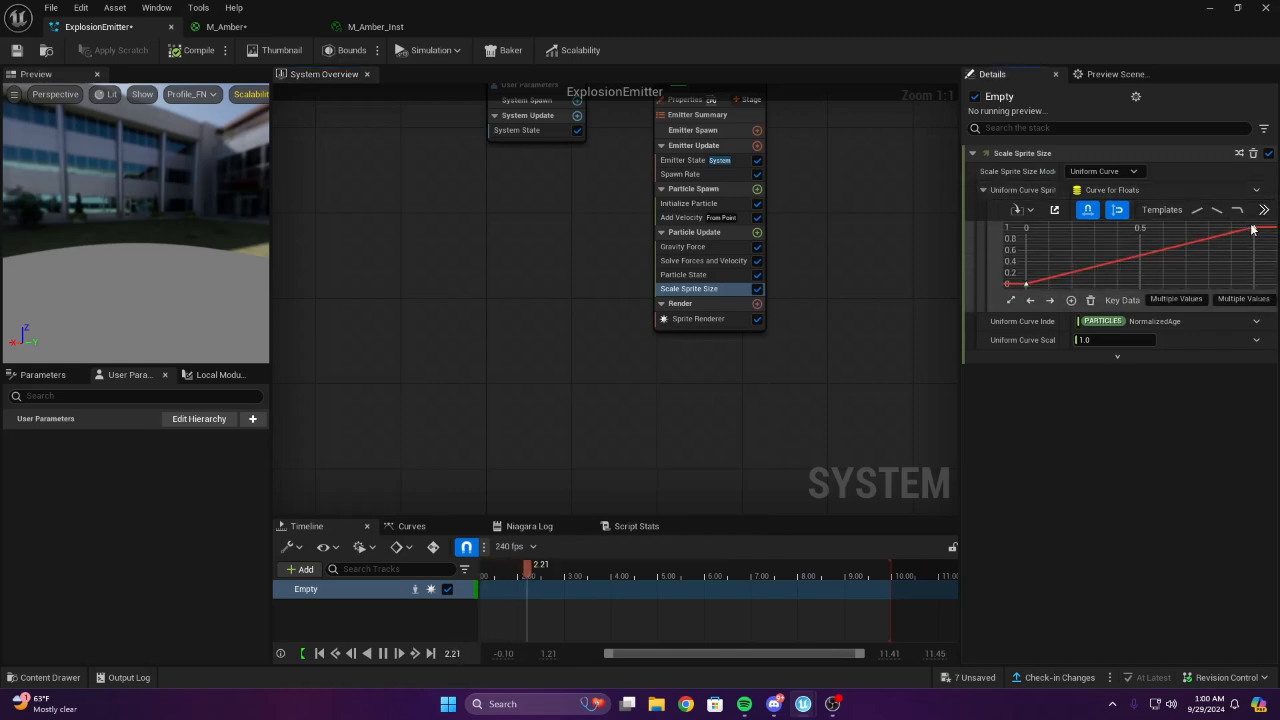
left_click(1254, 229)
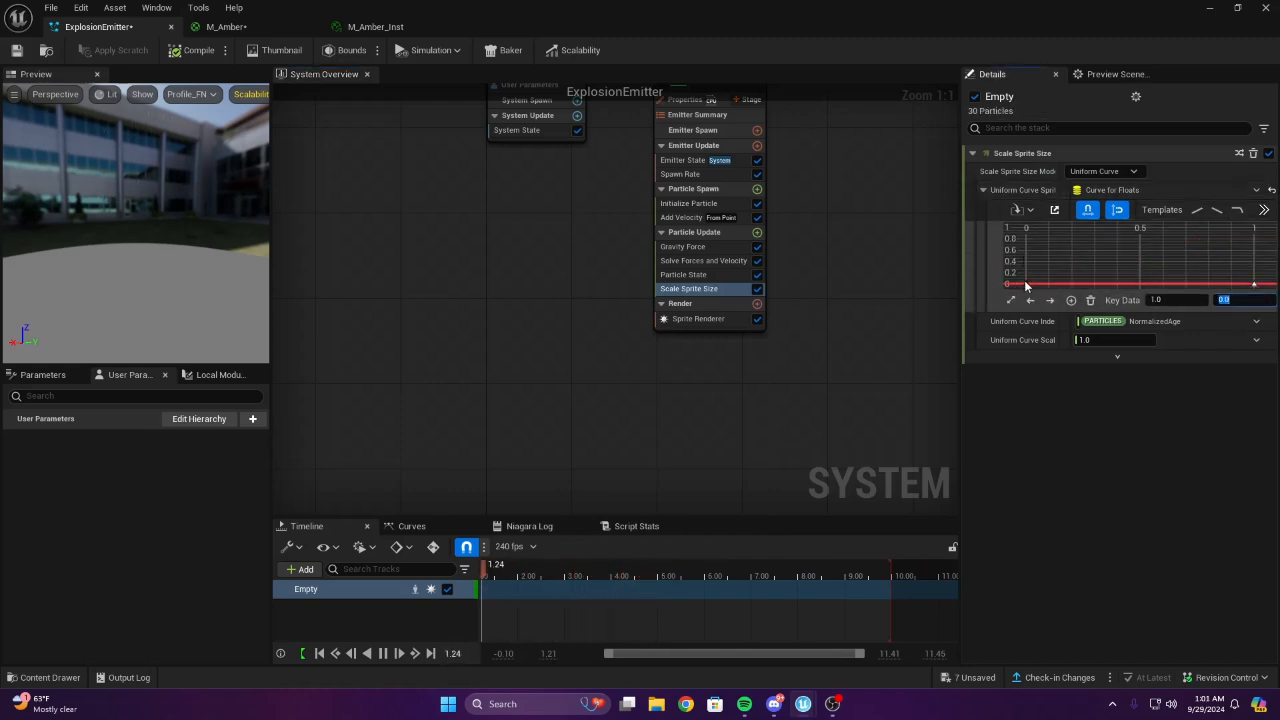
key("Return")
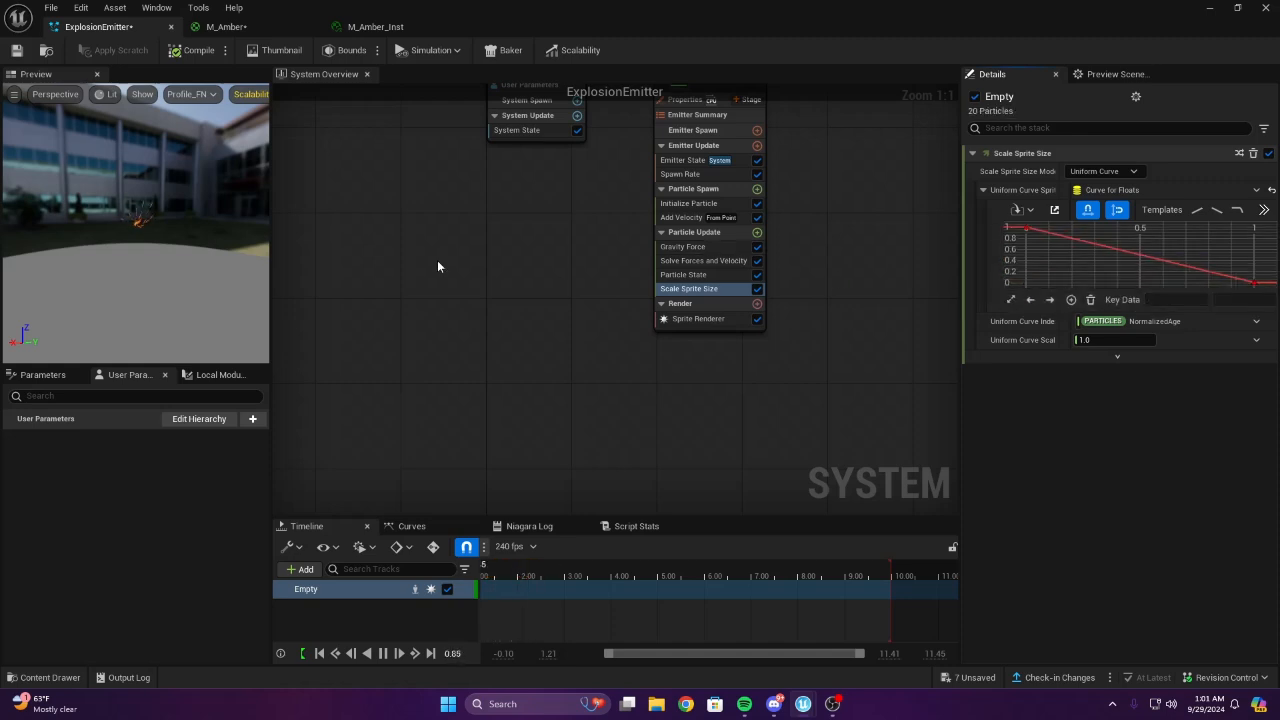
left_click_drag(149, 232, 95, 224)
left_click_drag(110, 218, 170, 219)
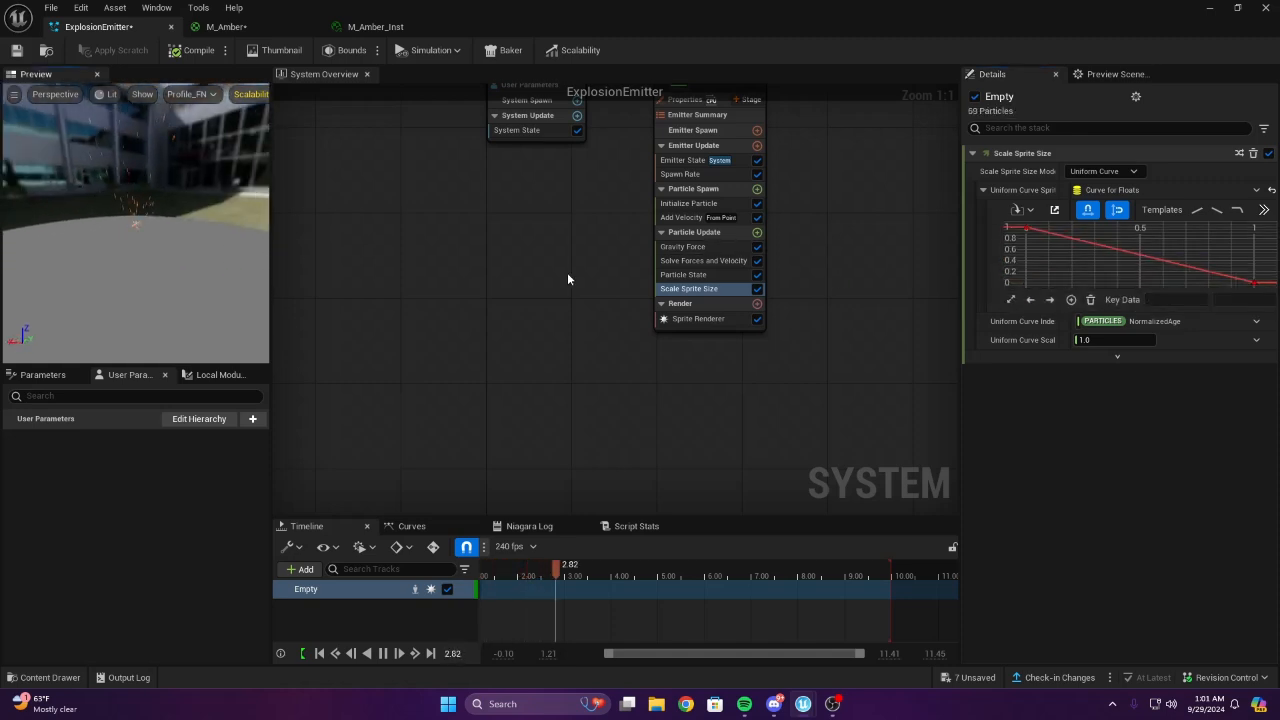
right_click_drag(493, 228, 538, 257)
left_click_drag(97, 220, 40, 206)
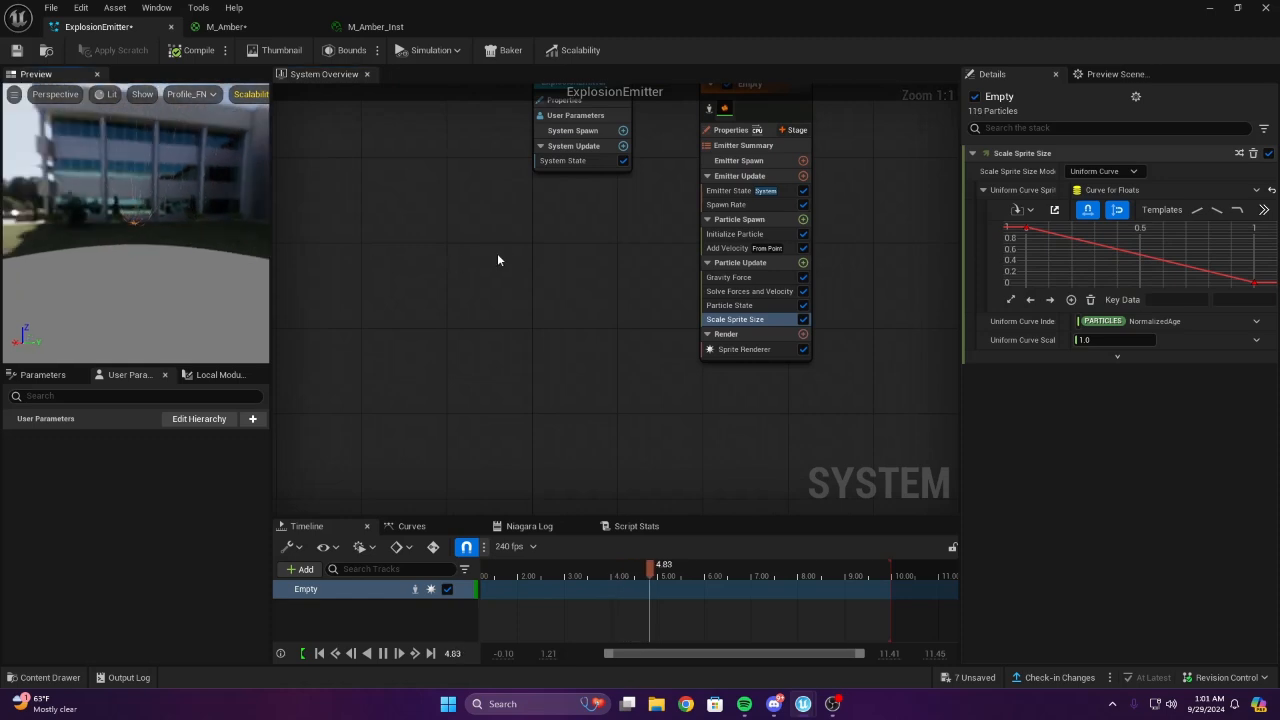
Set the Gravity Force module's Z gravity to 100
right_click_drag(515, 254, 326, 266)
right_click_drag(695, 321, 646, 311)
left_click(511, 288)
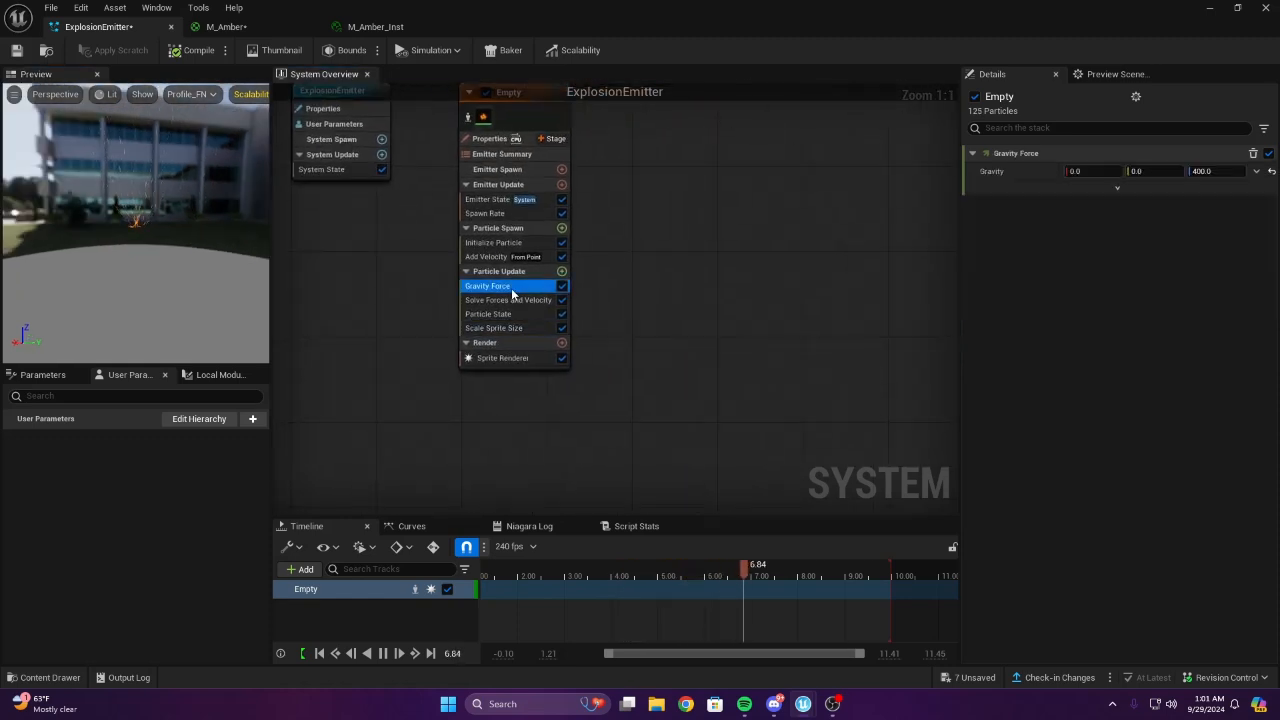
left_click(1215, 171)
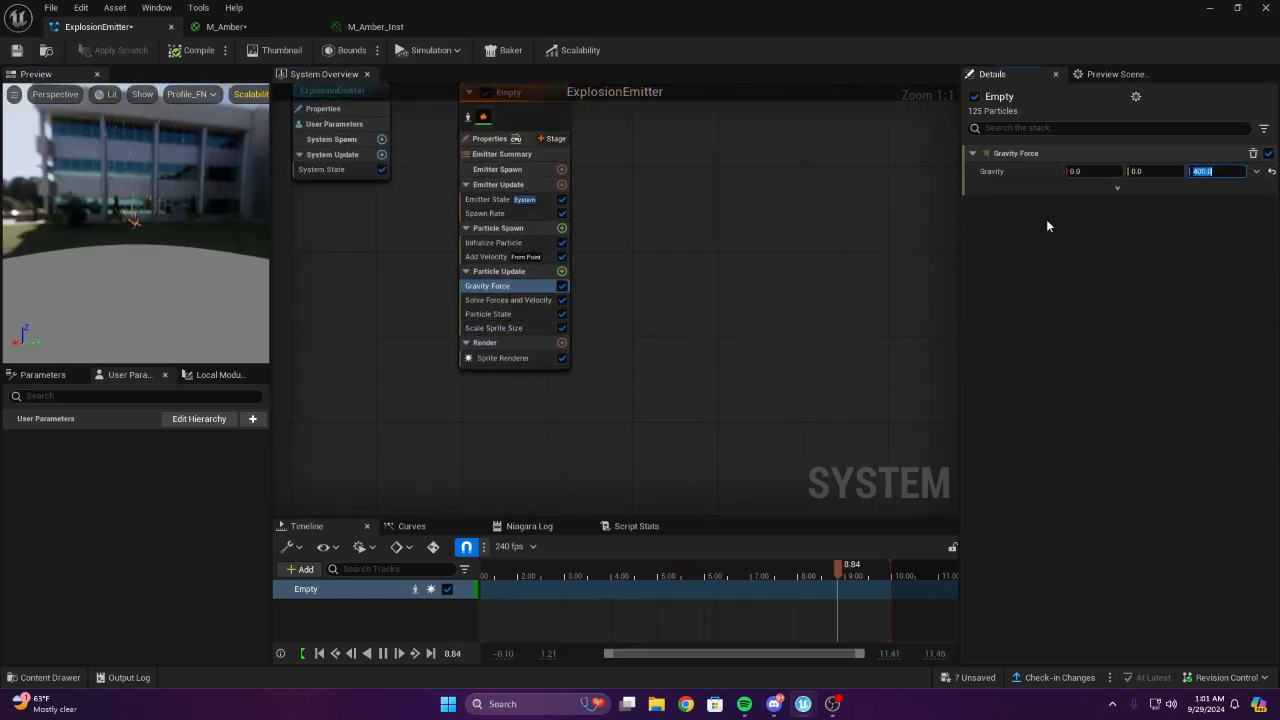
type("100")
key("Return")
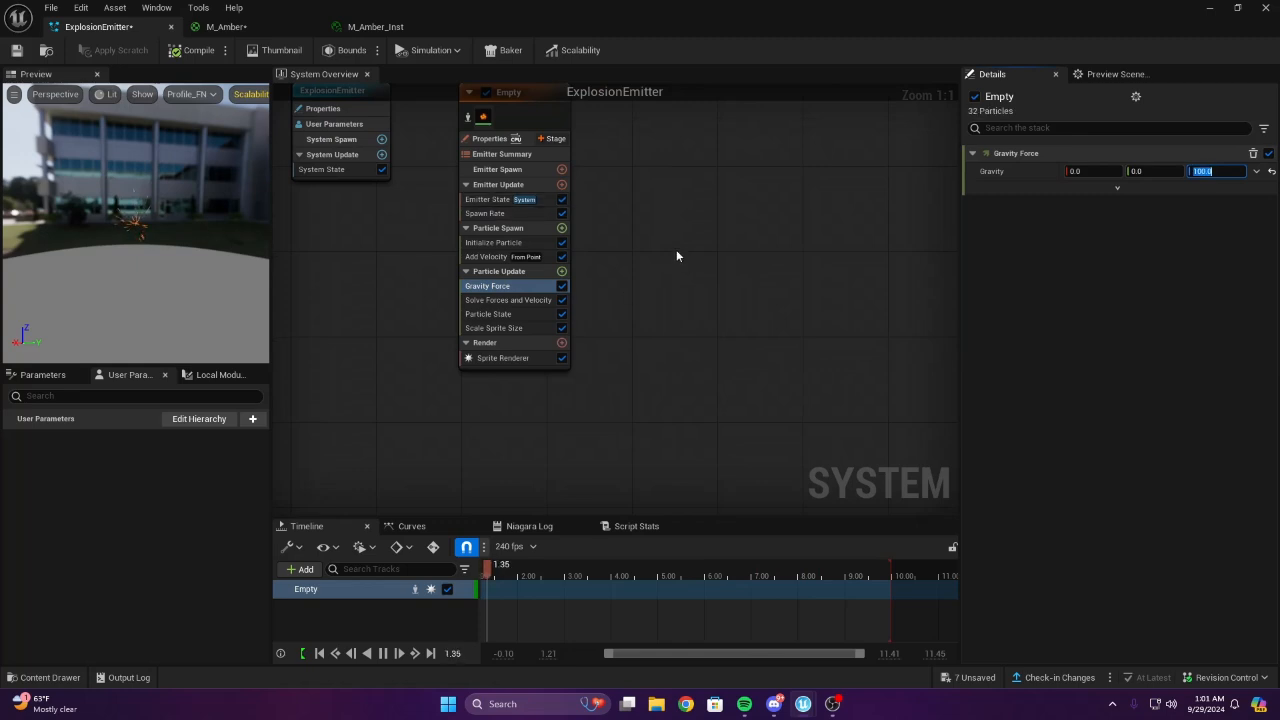
Set the Add Velocity module's Velocity Speed to 500 and check the sparks in the preview
left_click(491, 257)
left_click(1103, 190)
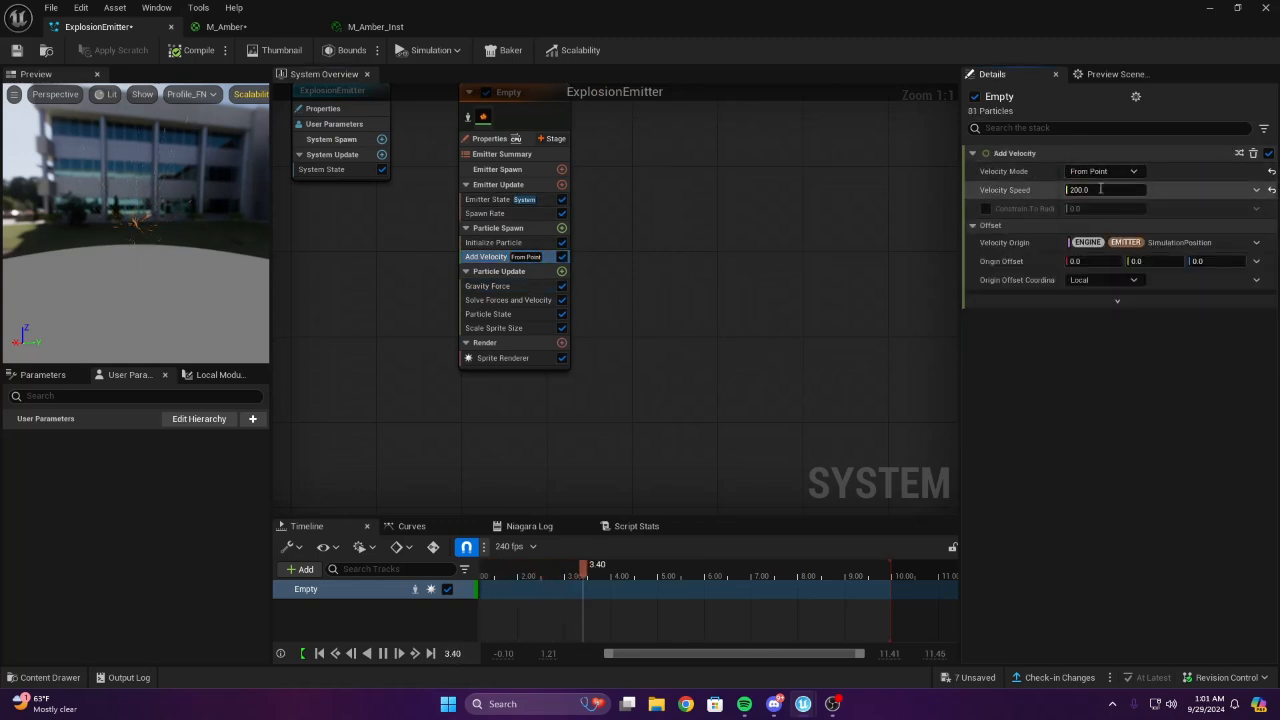
type("500")
key("Return")
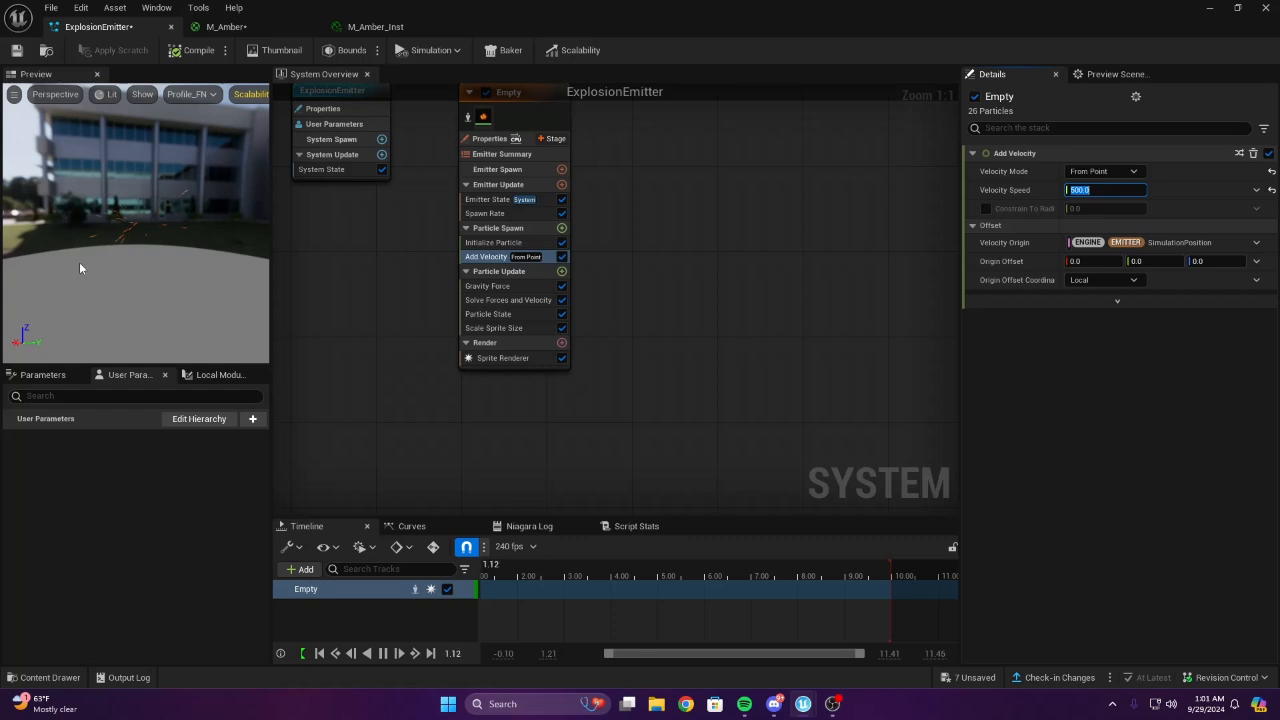
left_click_drag(80, 267, 146, 278)
Set the emitter's Spawn Rate to 75 and look at the denser sparks from another angle in the preview
right_click_drag(599, 204, 568, 233)
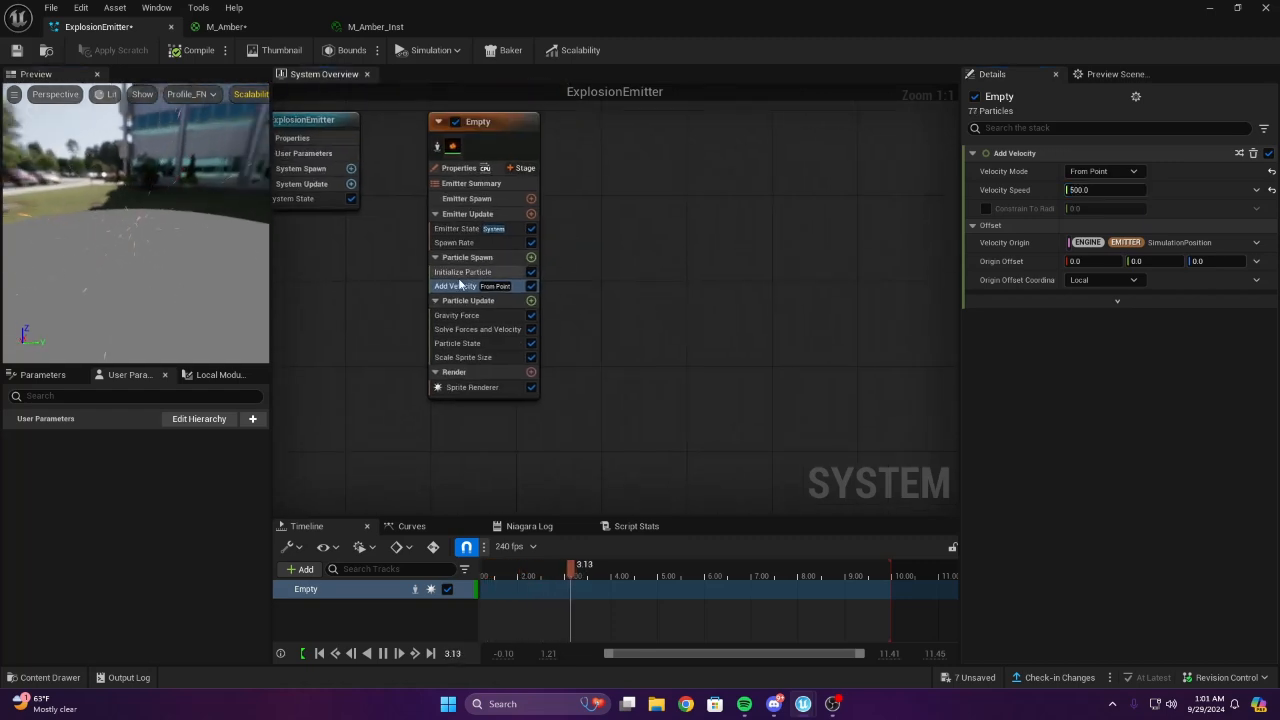
left_click(465, 241)
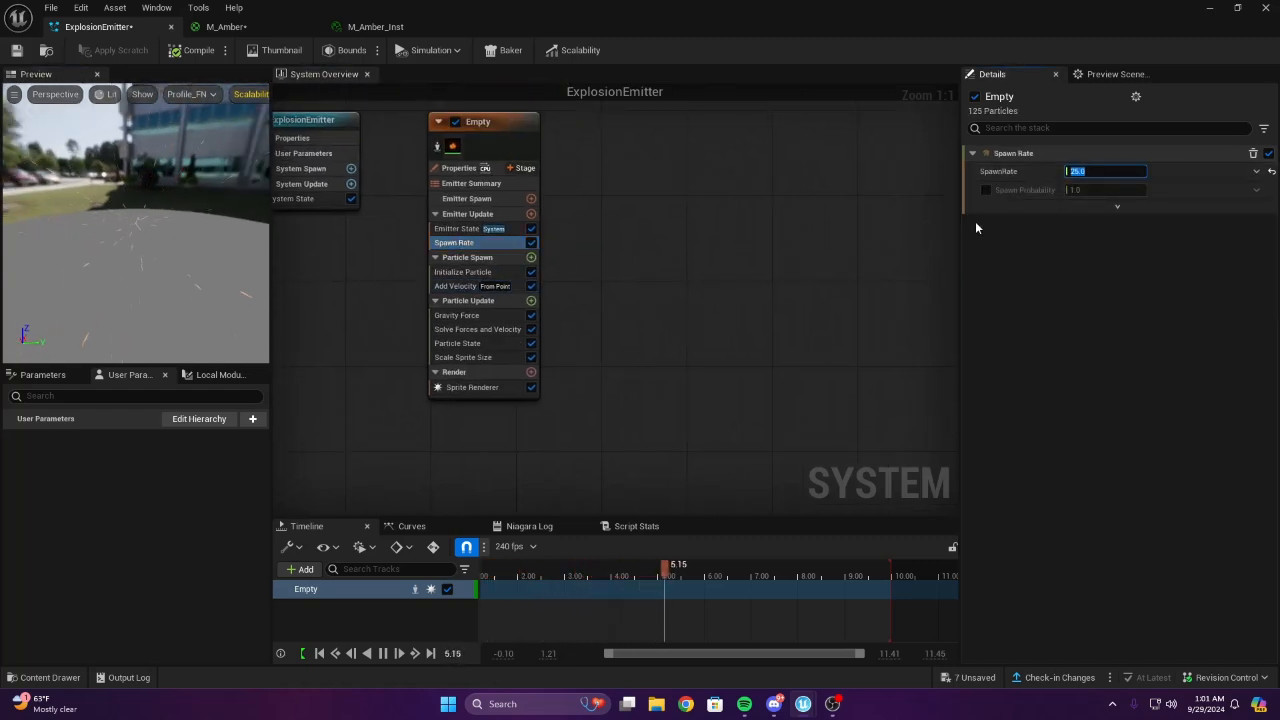
type("75")
key("Return")
left_click_drag(193, 264, 62, 268)
right_click_drag(344, 324, 383, 287)
left_click_drag(57, 252, 57, 252)
right_click_drag(699, 318, 785, 305)
scroll(743, 346, "down", 1)
scroll(632, 351, "up", 1)
Replace the Spawn Rate module with Spawn Burst Instantaneous in Emitter Update and set its Spawn Count to 75
right_click(591, 191)
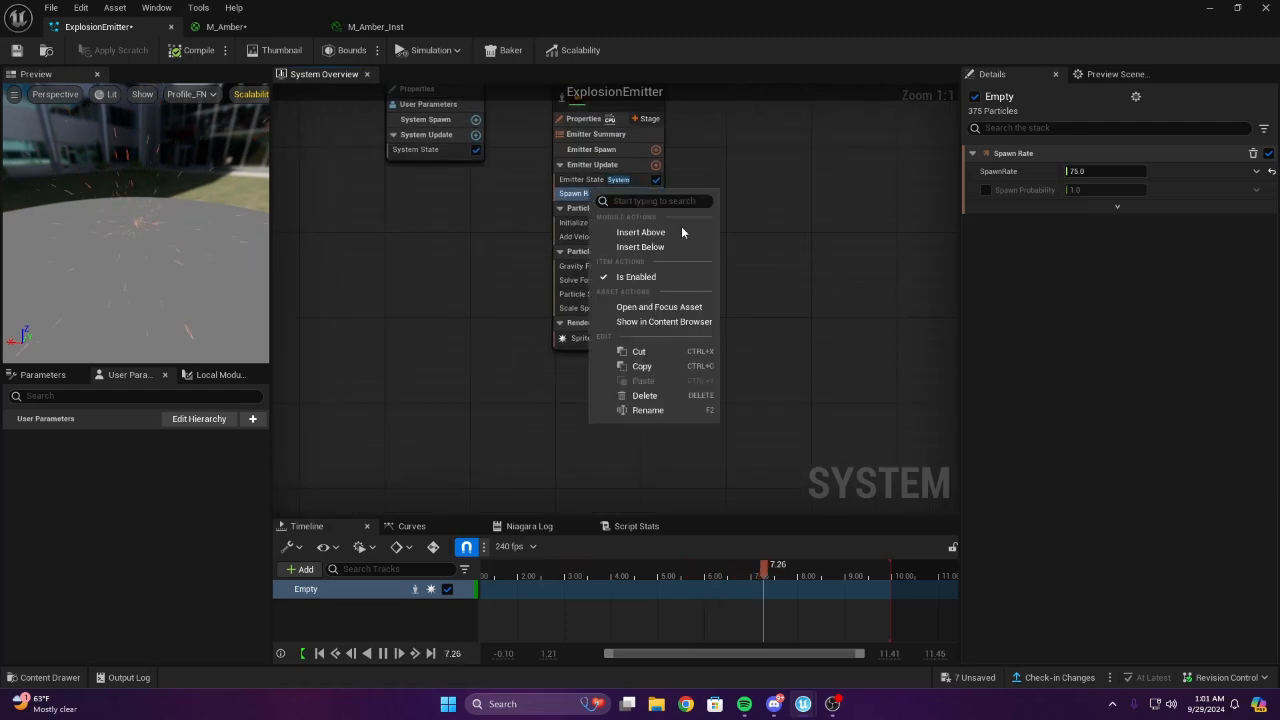
left_click(643, 391)
left_click(656, 165)
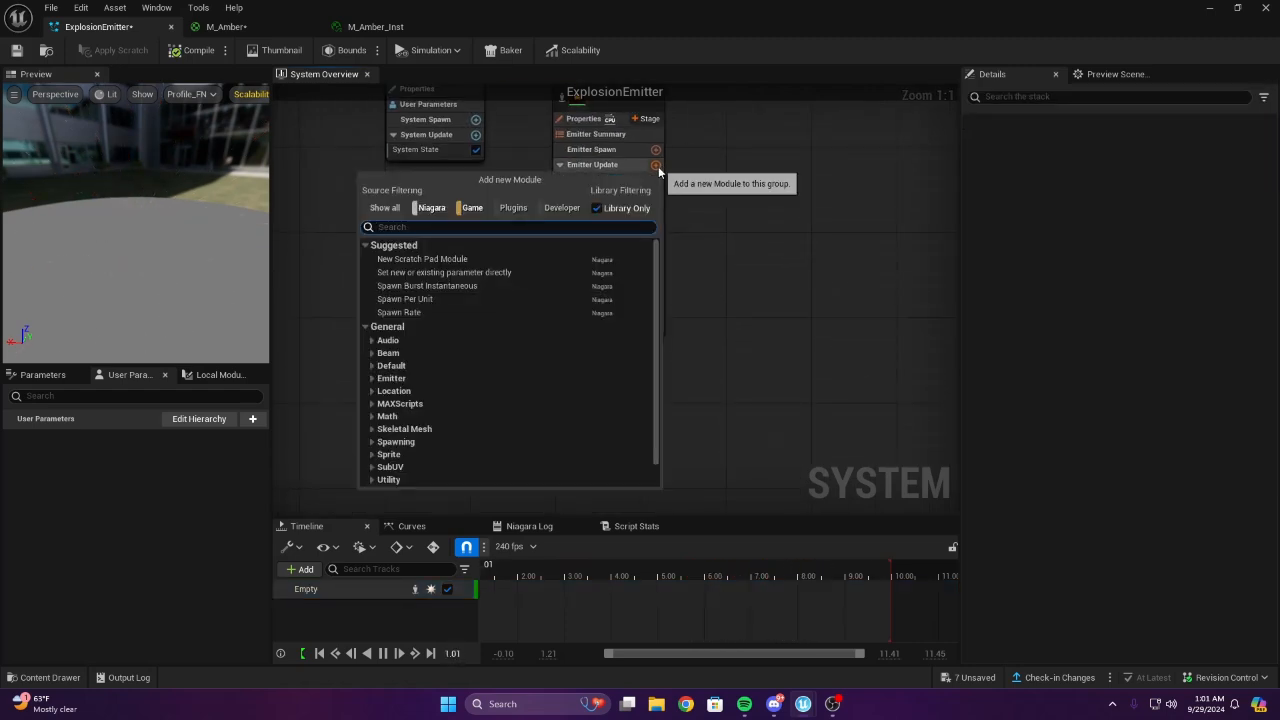
type("s")
key("Up")
key("Return")
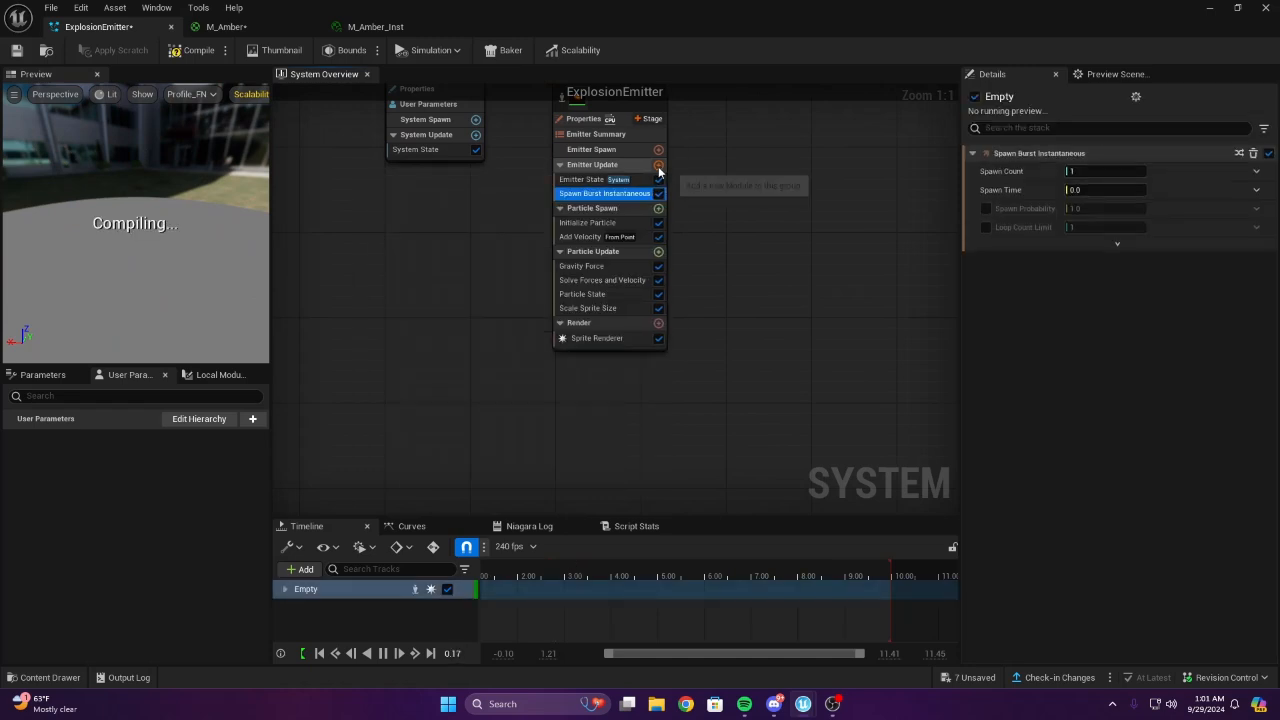
left_click(1093, 172)
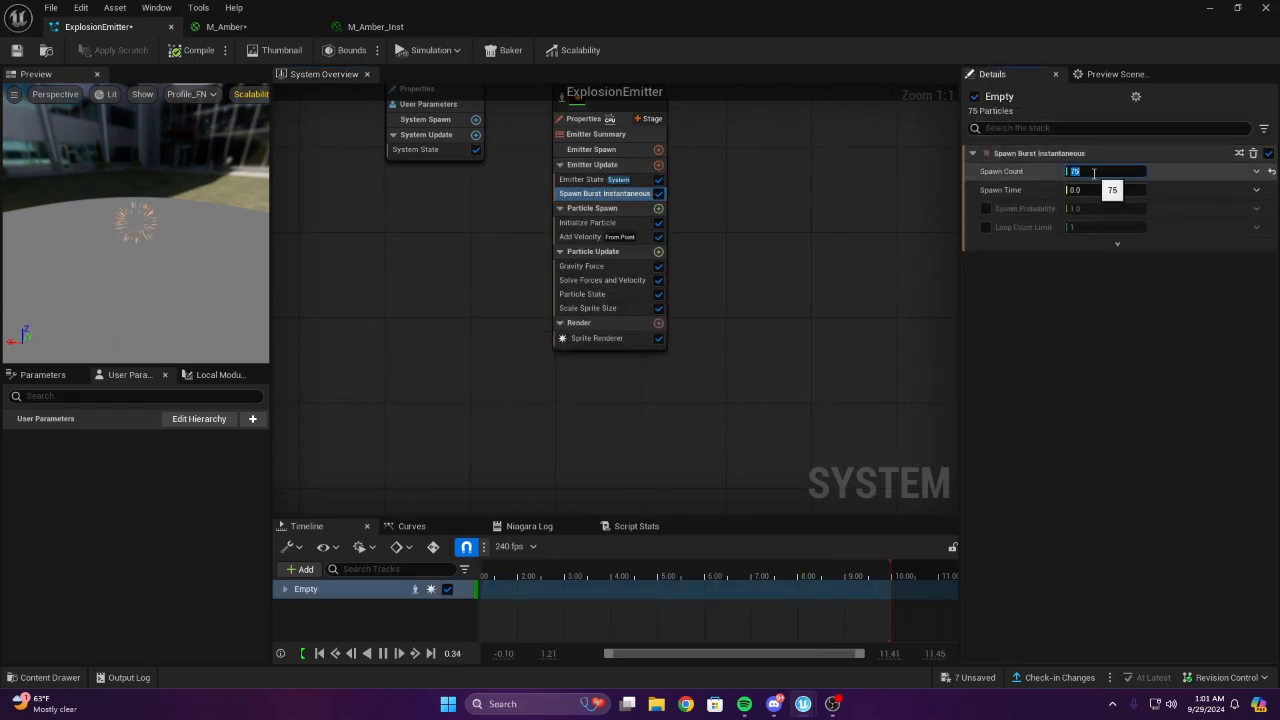
key("Return")
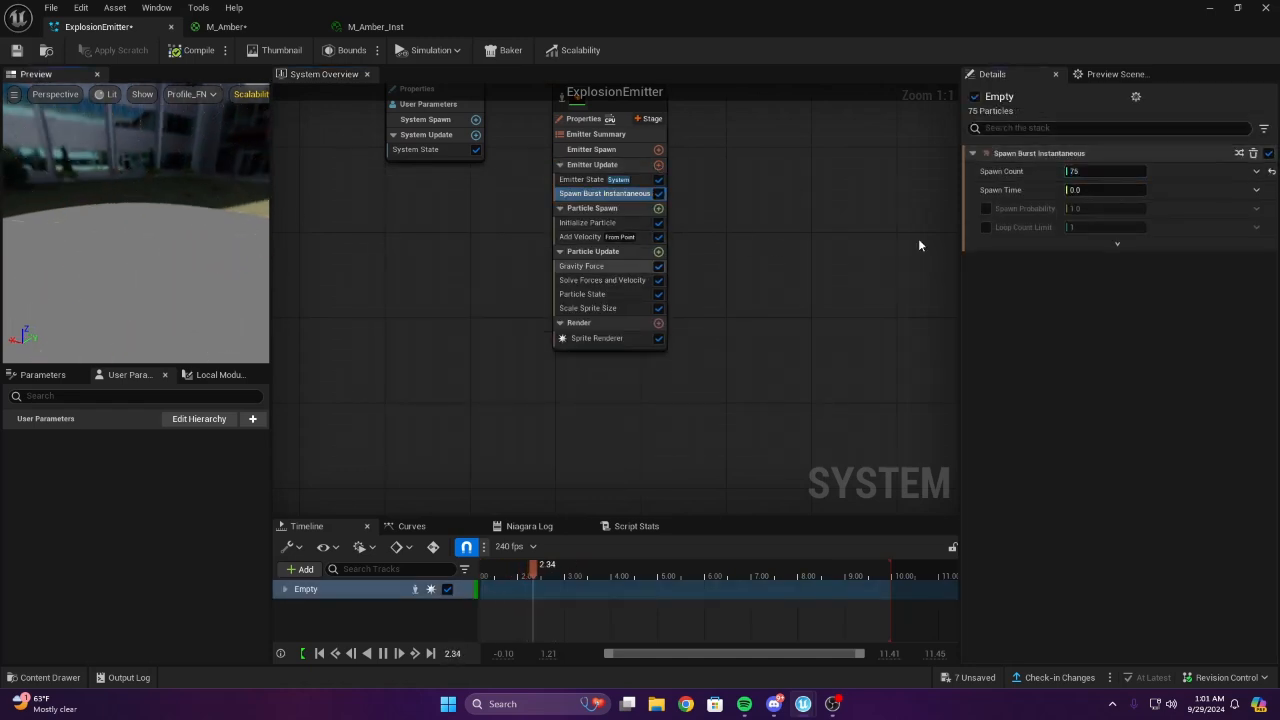
Try a Loop Count Limit of 1 on the burst, replay the simulation from the start, and turn the limit off again
left_click(985, 227)
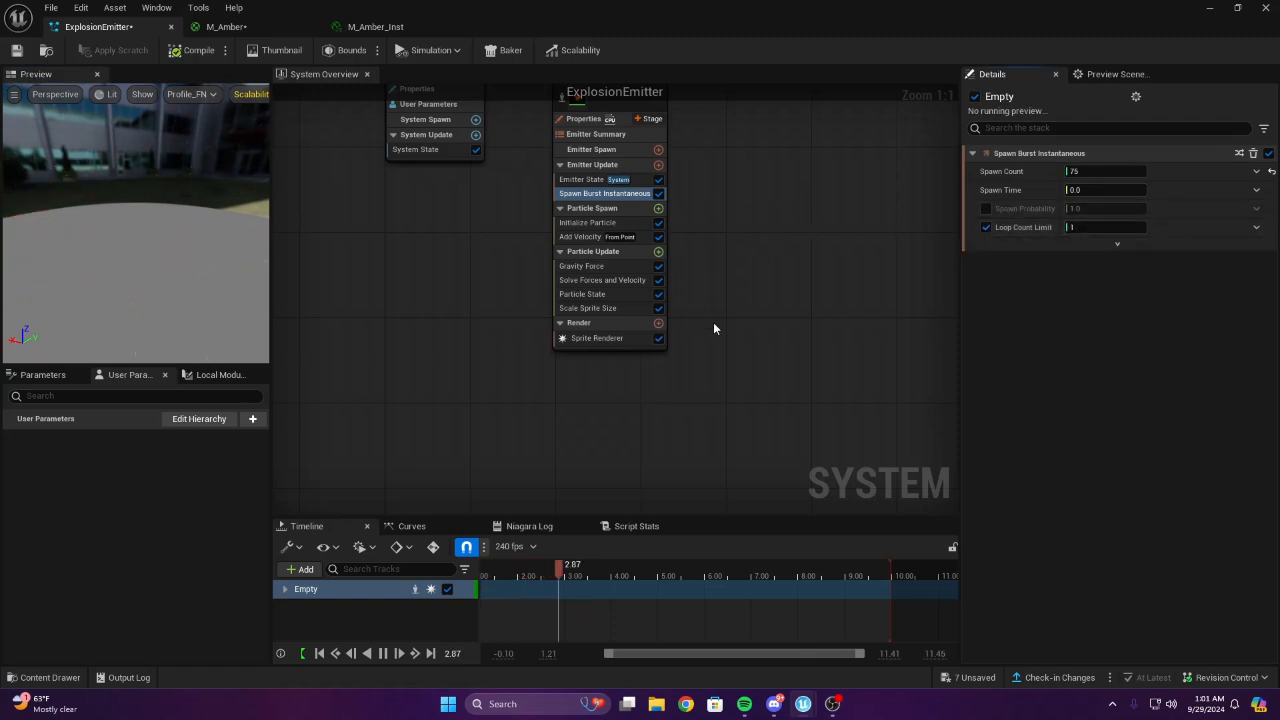
right_click_drag(714, 326, 557, 372)
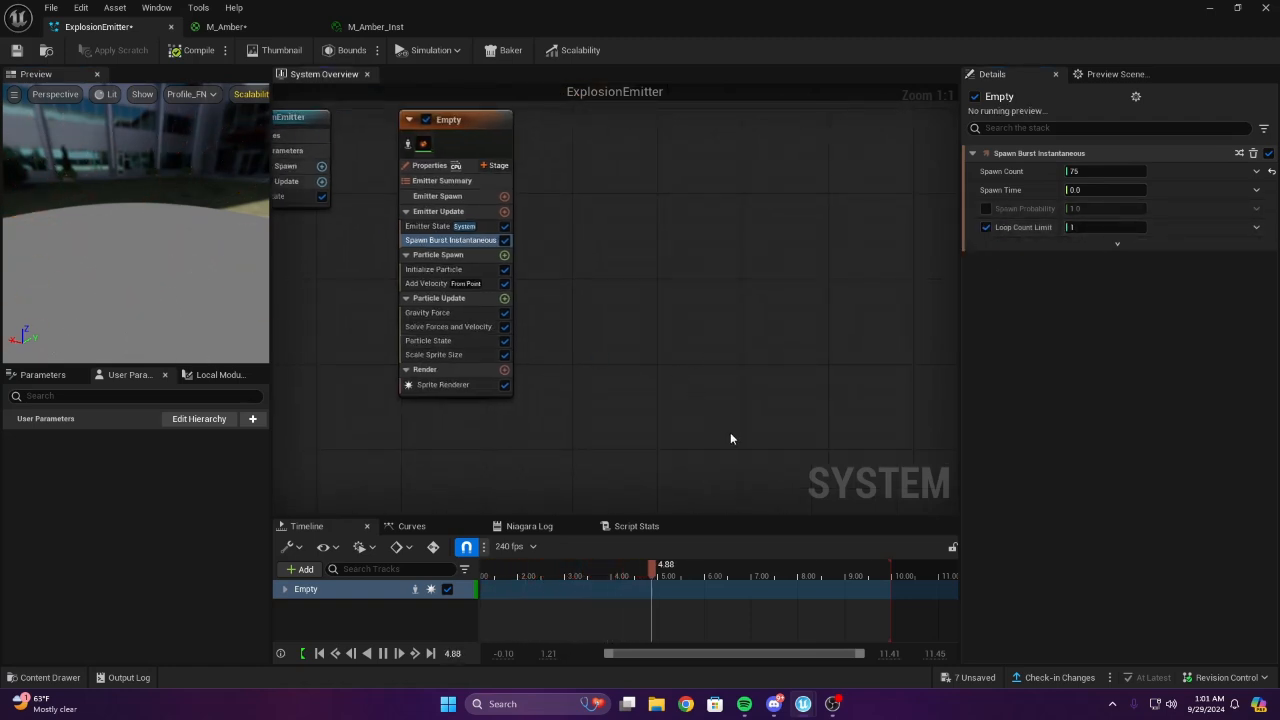
right_click_drag(647, 394, 753, 441)
left_click(335, 654)
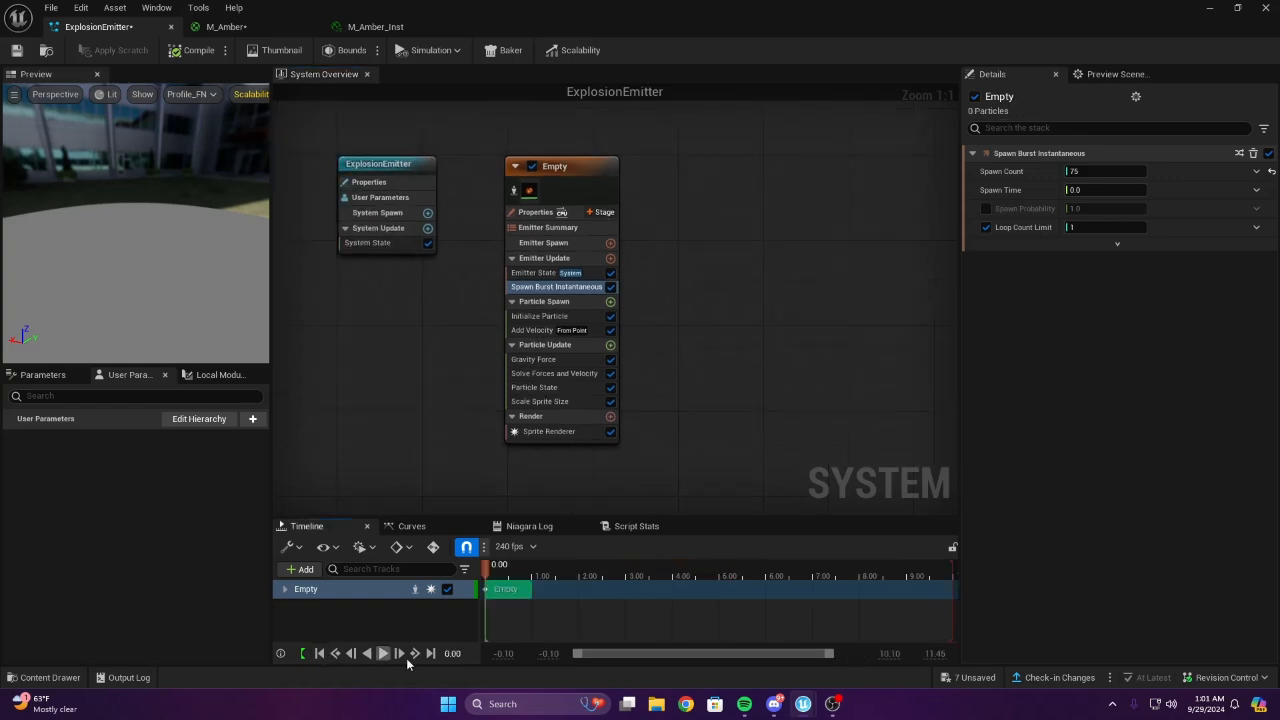
mouse_move(763, 311)
right_mouse_down()
mouse_move(729, 320)
mouse_move(746, 319)
right_mouse_up()
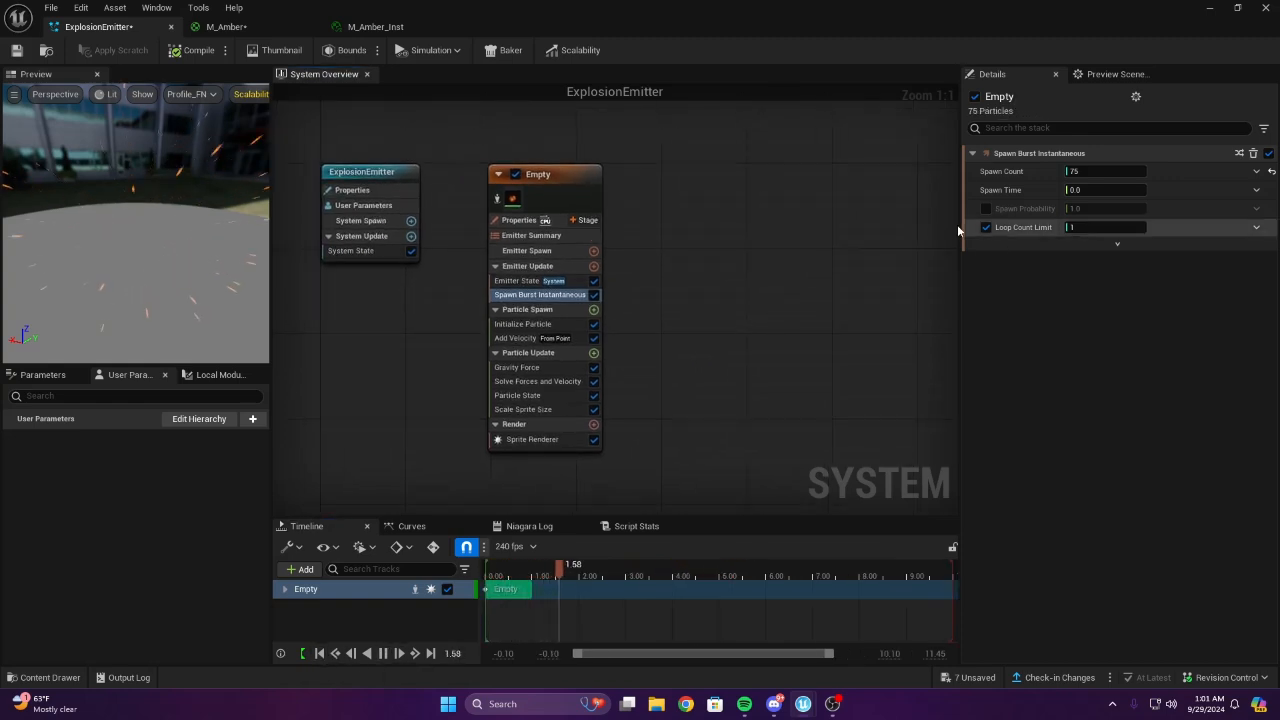
right_click_drag(935, 260, 547, 345)
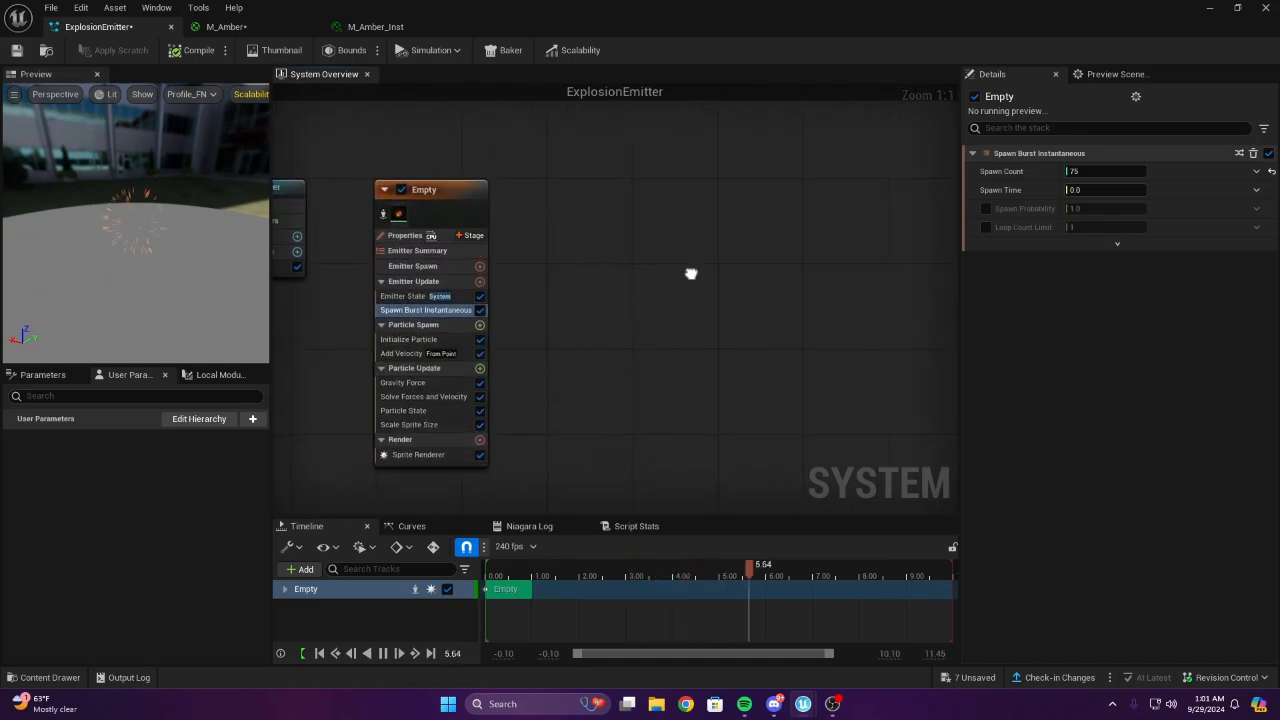
Rename the Empty emitter as MainAmbers
right_click_drag(691, 274, 600, 221)
right_click_drag(480, 238, 617, 292)
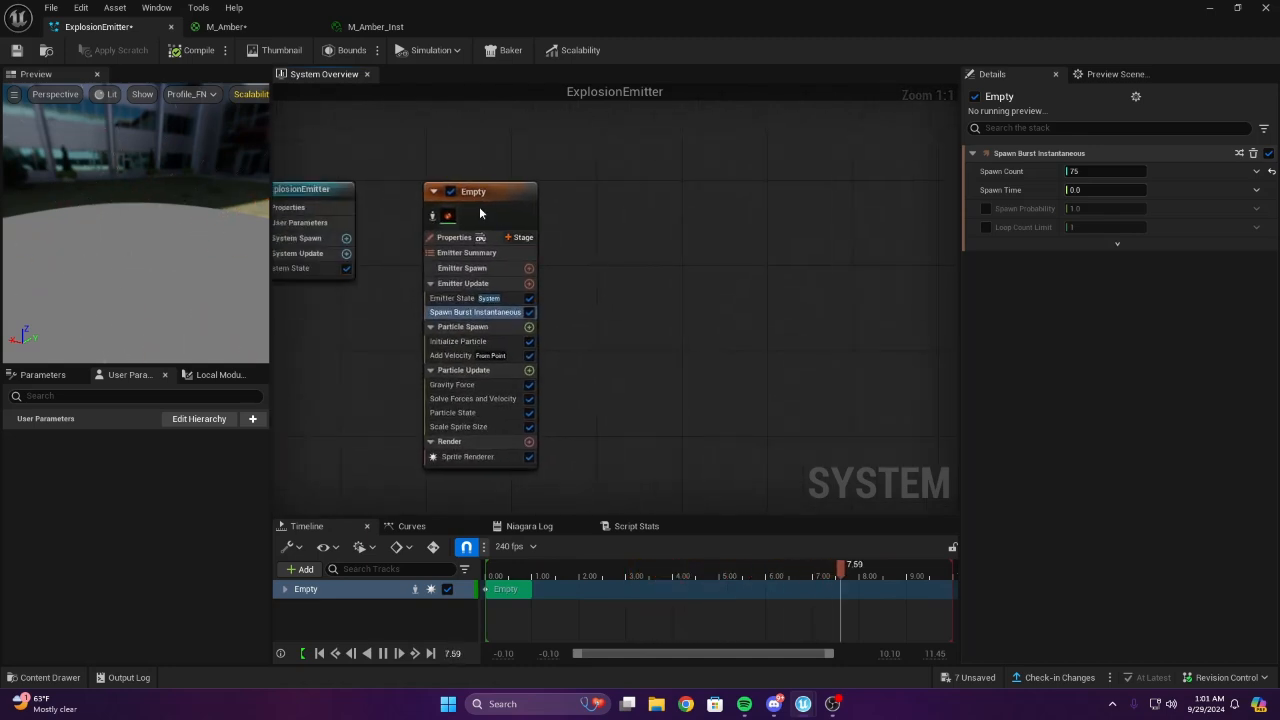
left_click(479, 206)
key("F2")
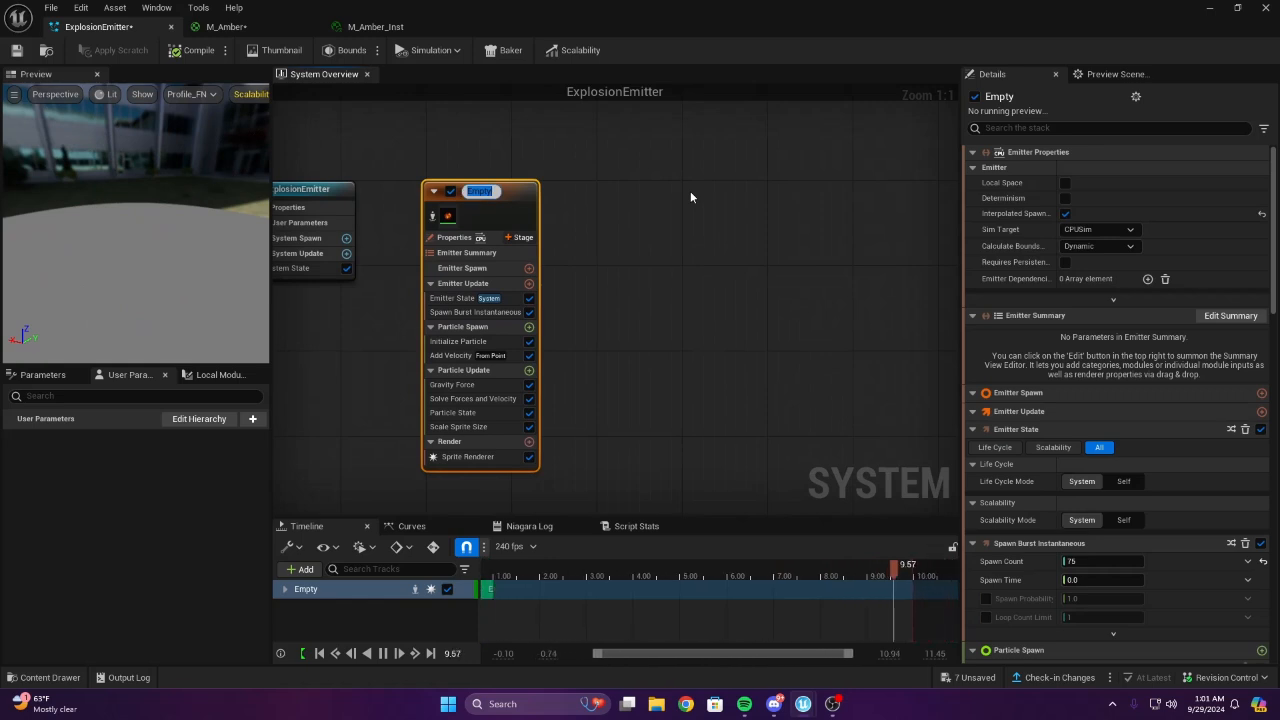
type("MainAmbers")
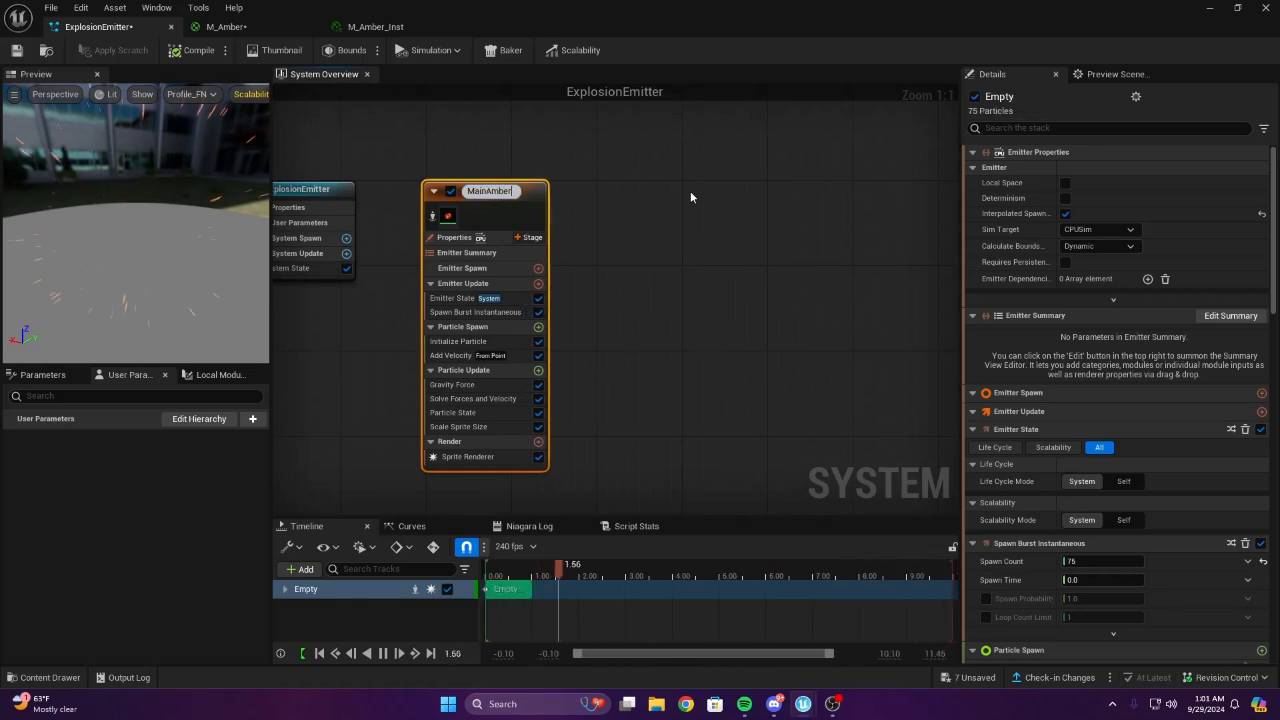
key("Return")
Set the MainAmbers burst's Spawn Count to 200 and check the explosion in the preview
right_click_drag(610, 239, 719, 213)
left_click(590, 329)
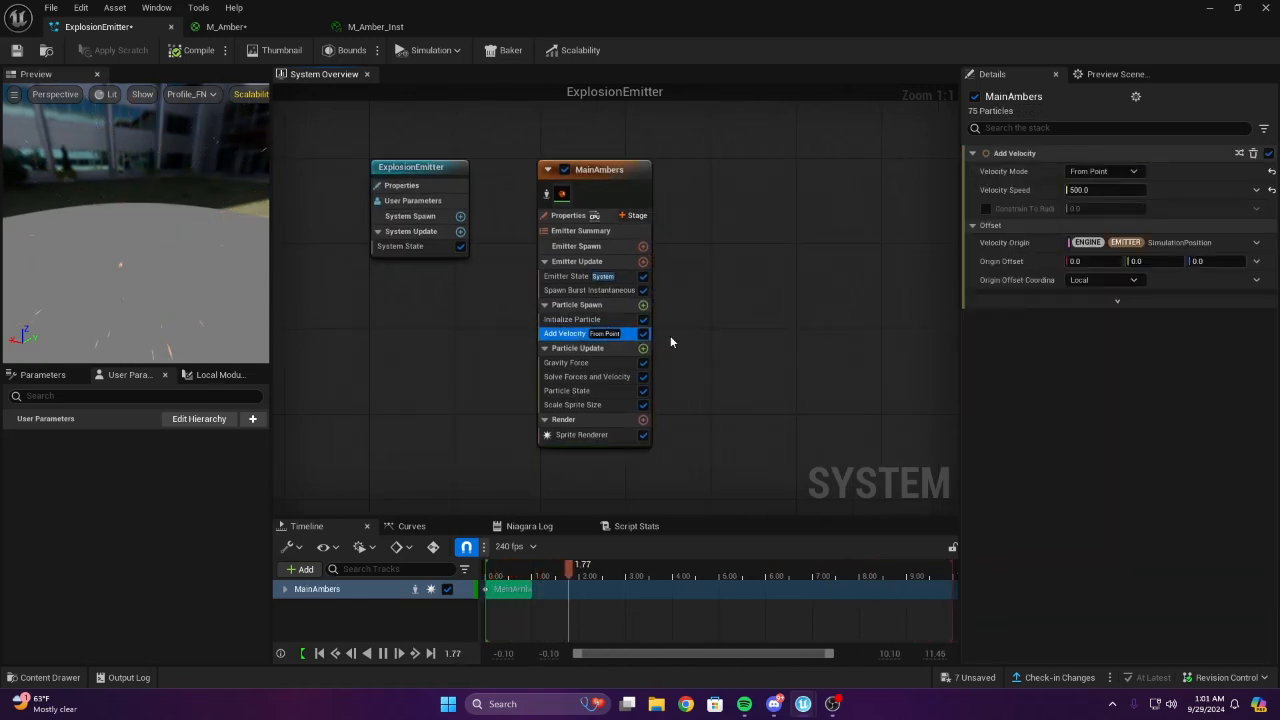
right_click_drag(660, 327, 716, 300)
left_click(633, 259)
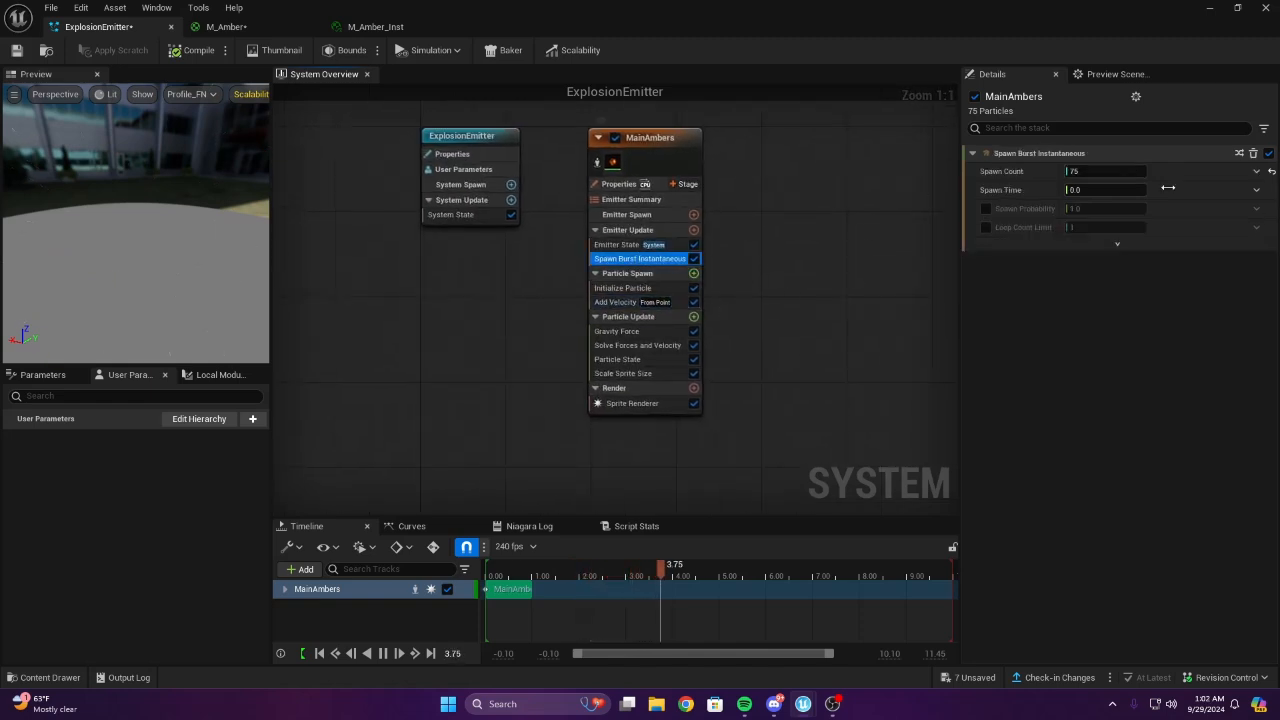
left_click(1105, 171)
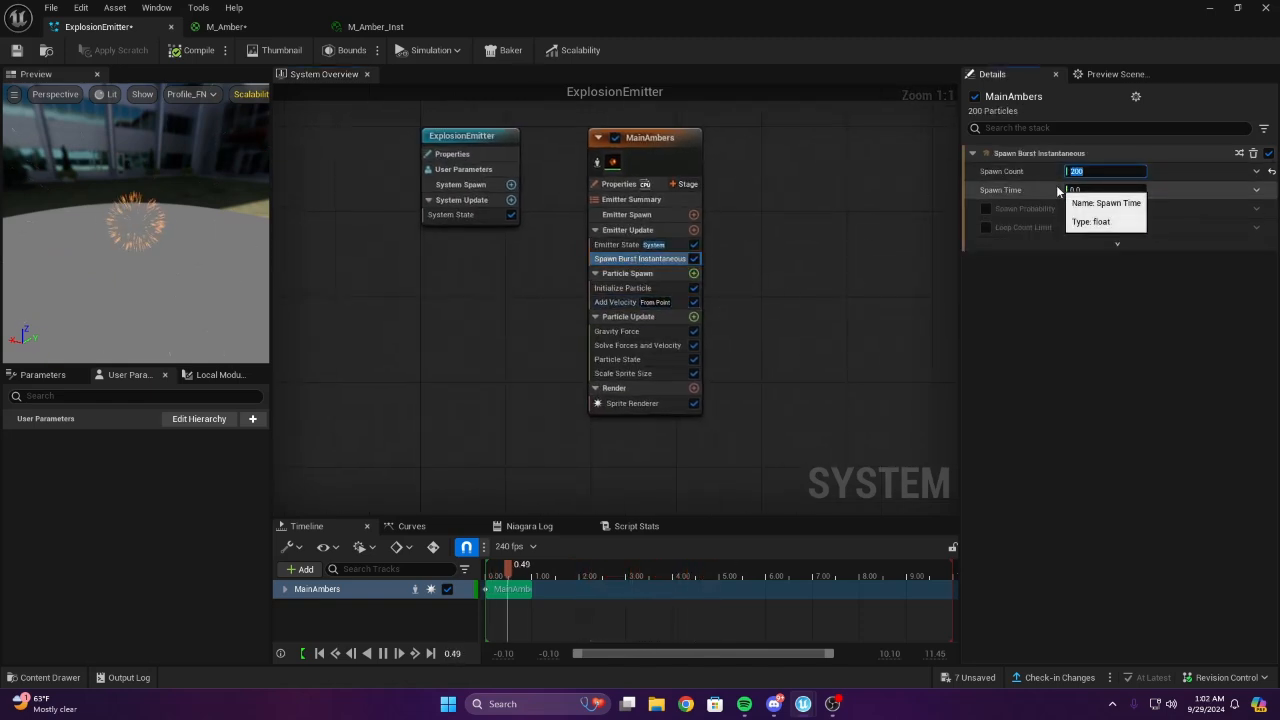
left_click_drag(118, 213, 149, 256)
Add a second emitter to the system beside MainAmbers, using the Empty emitter template
right_click_drag(460, 337, 332, 329)
scroll(332, 329, "down", 1)
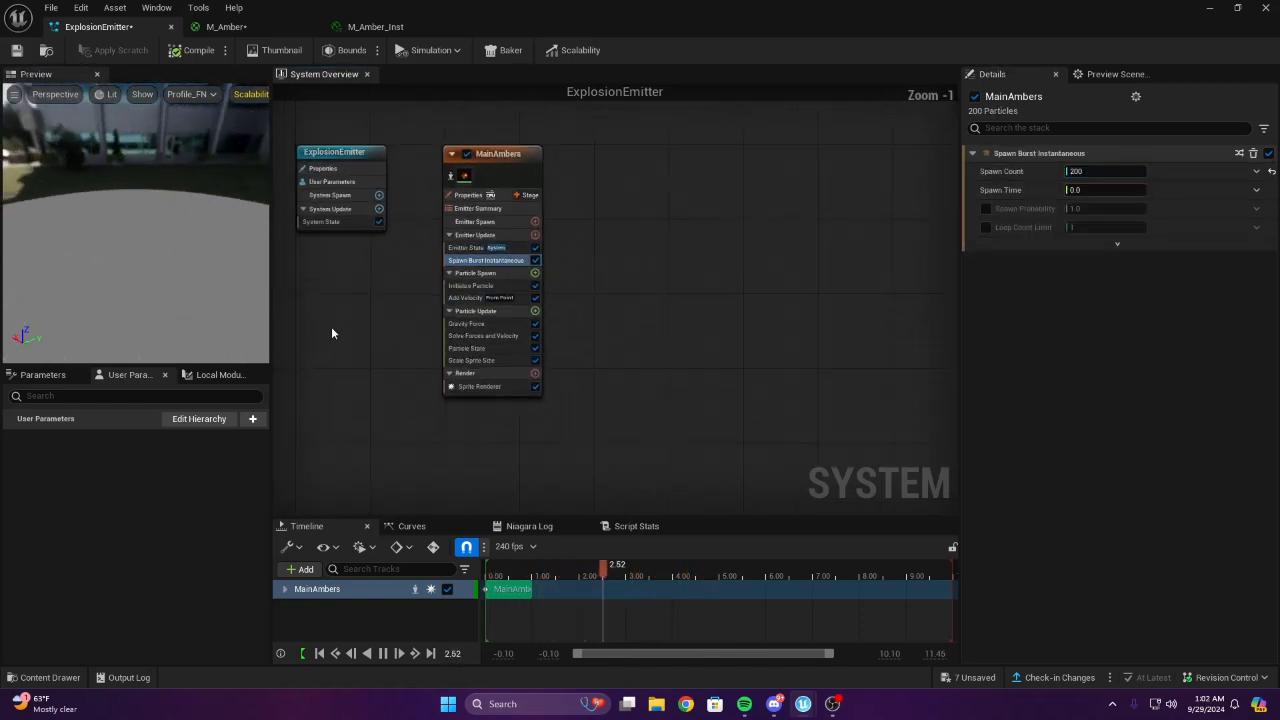
scroll(536, 292, "up", 1)
left_click(513, 167)
right_click_drag(639, 172, 648, 238)
left_click(522, 241)
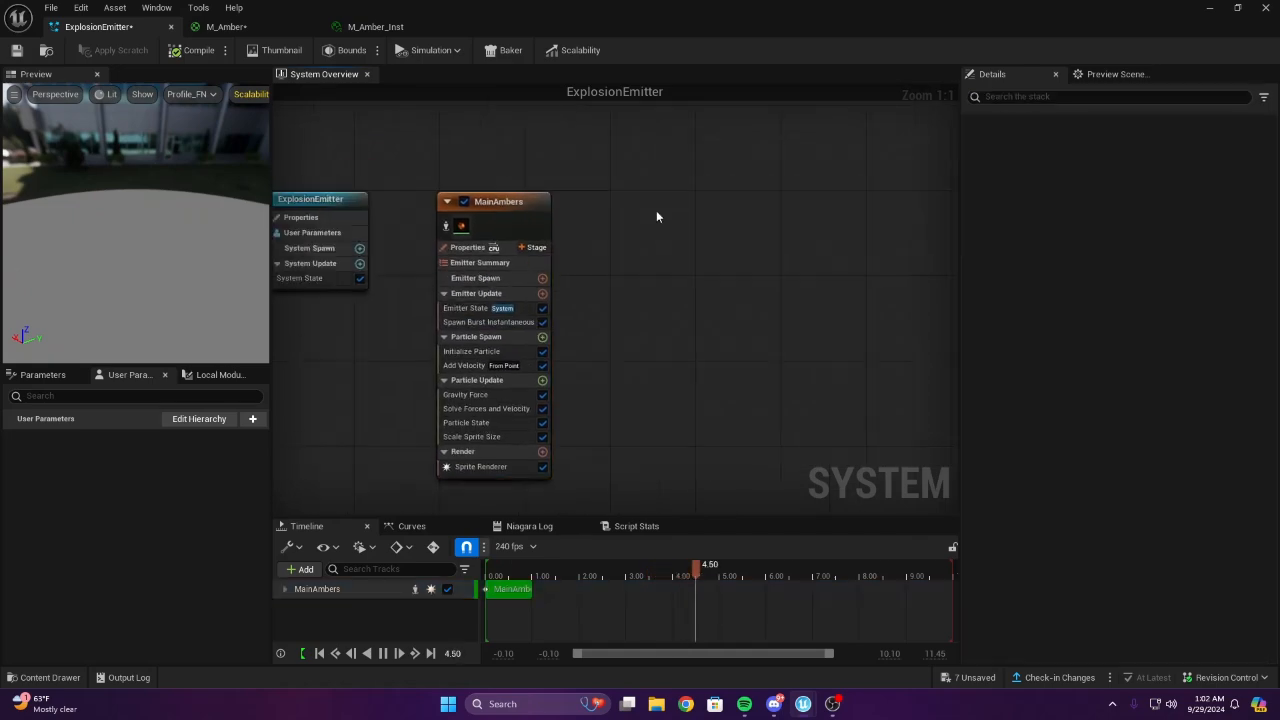
right_click(654, 205)
left_click(690, 222)
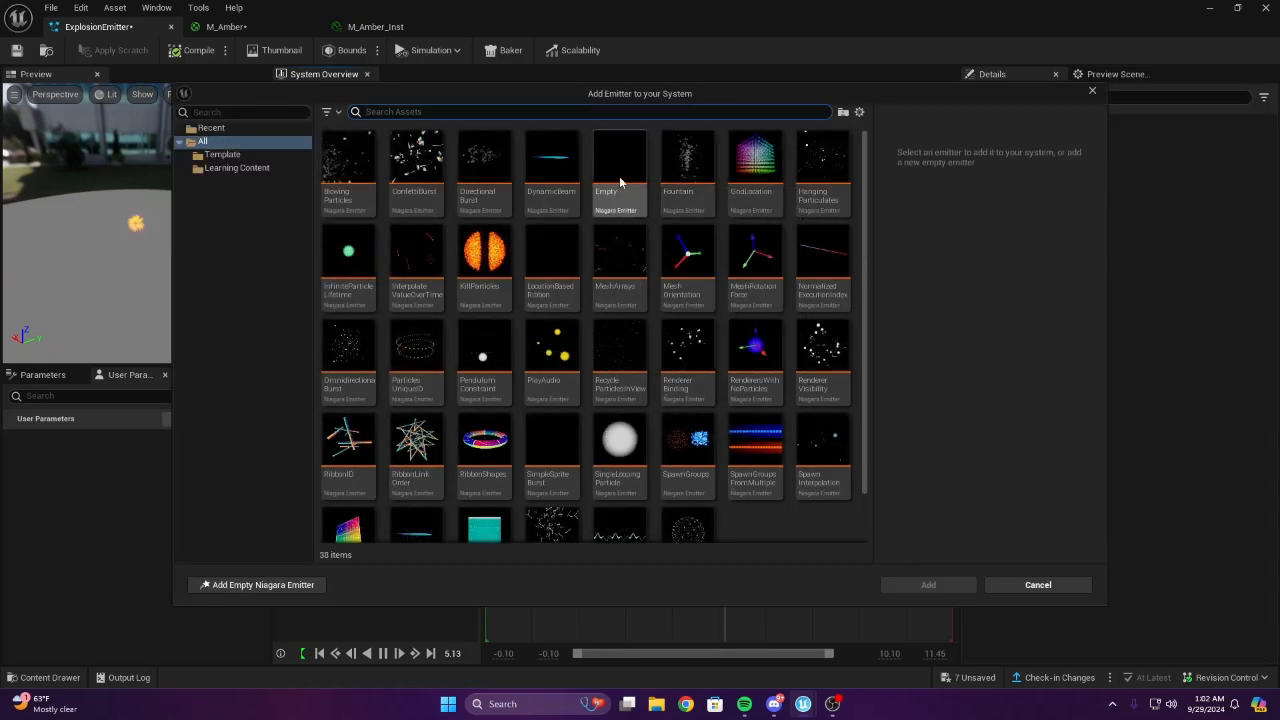
double_click(648, 213)
right_click_drag(648, 213, 554, 201)
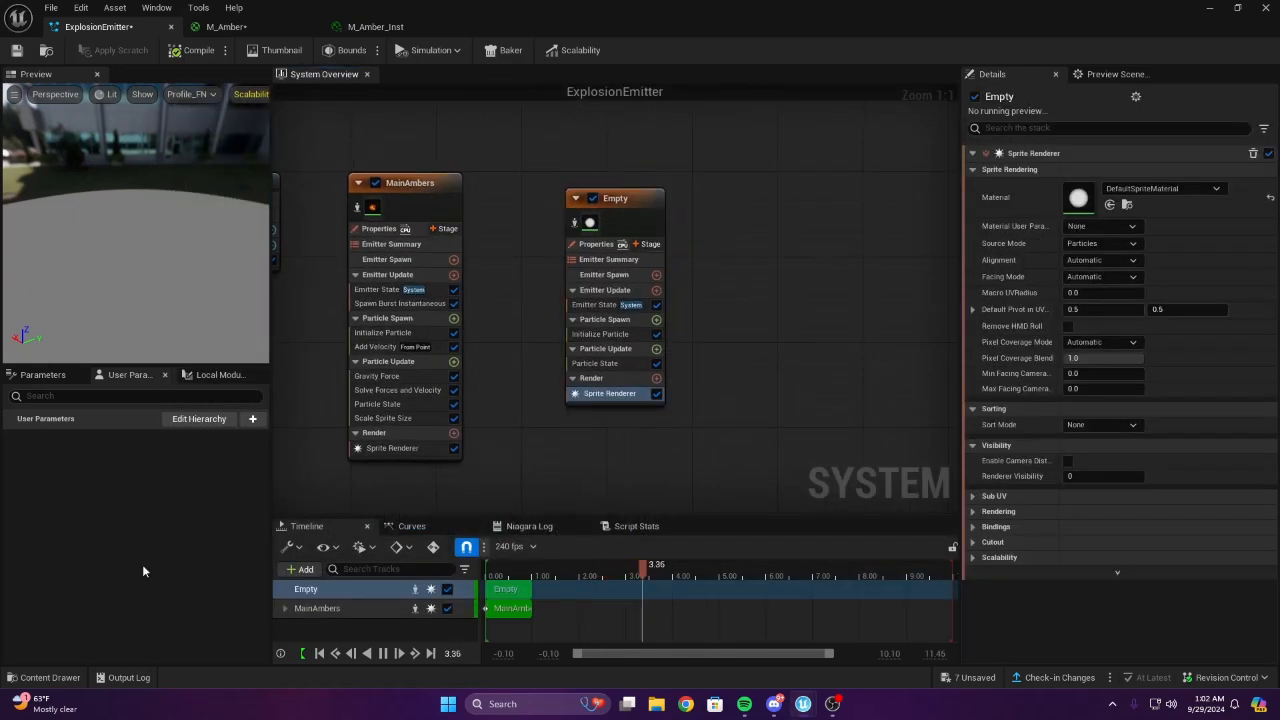
Assign M_Amber_Inst as the new Empty emitter's Sprite Renderer material and move the emitter closer to MainAmbers
left_click(43, 677)
left_click_drag(463, 520, 1145, 197)
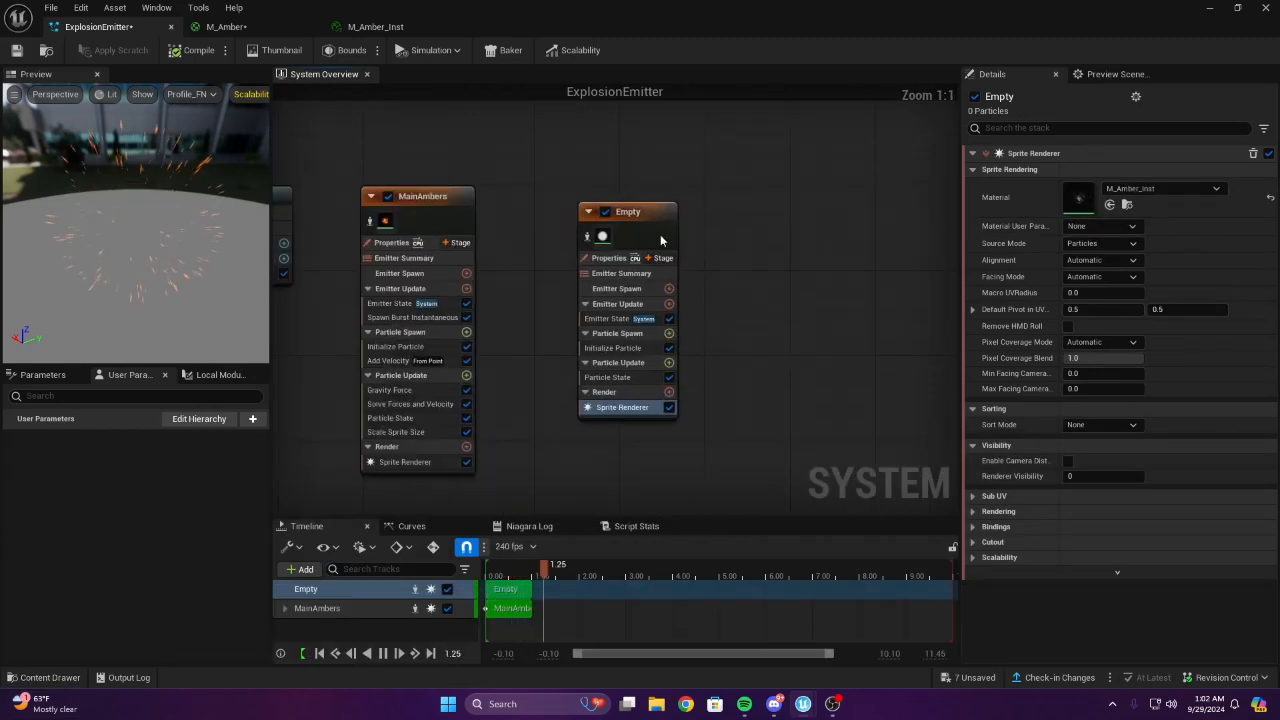
left_click_drag(660, 240, 622, 226)
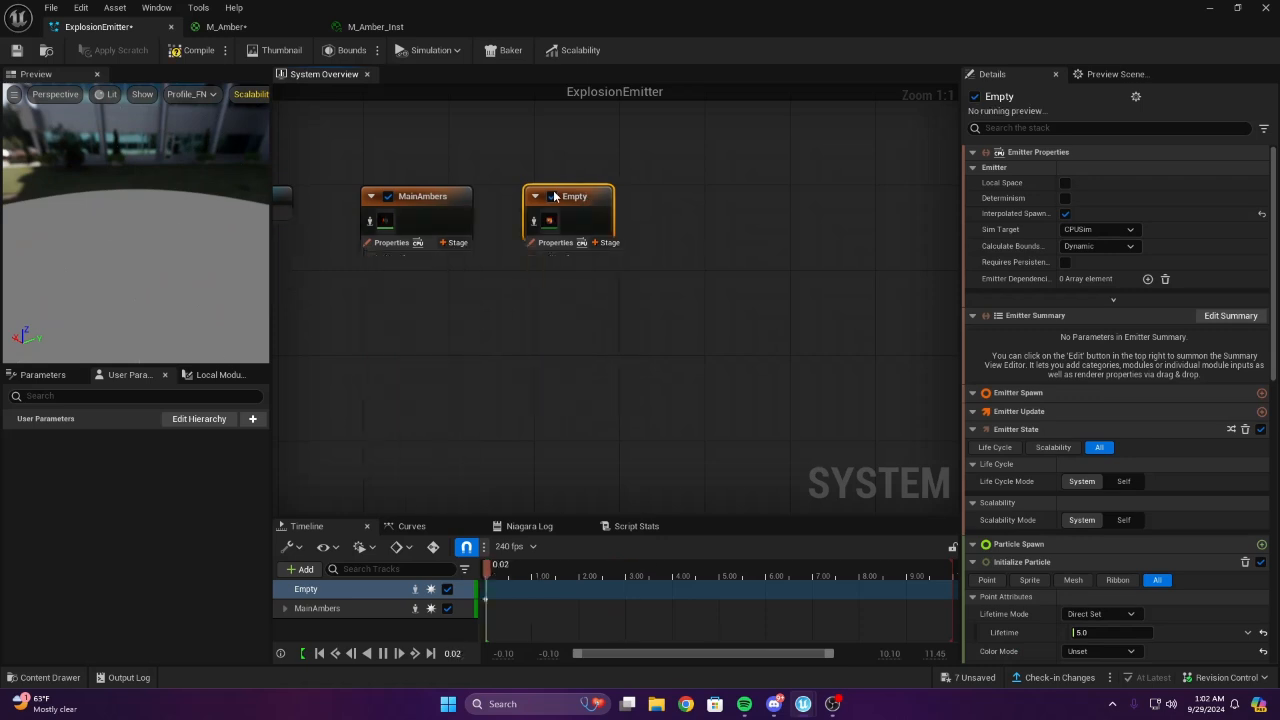
right_click_drag(711, 253, 671, 220)
Add a Spawn Burst Instantaneous module to the Empty emitter's Emitter Update stage
right_click_drag(737, 343, 814, 341)
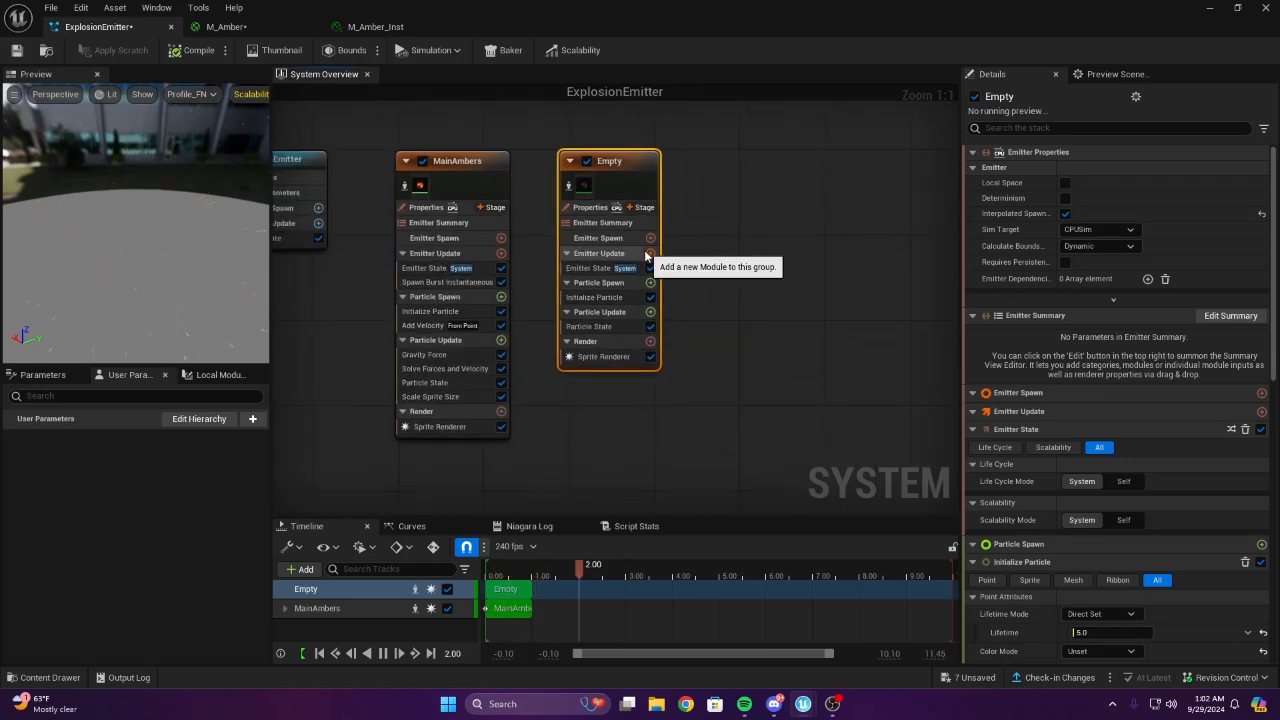
left_click(650, 253)
type("spawn burst")
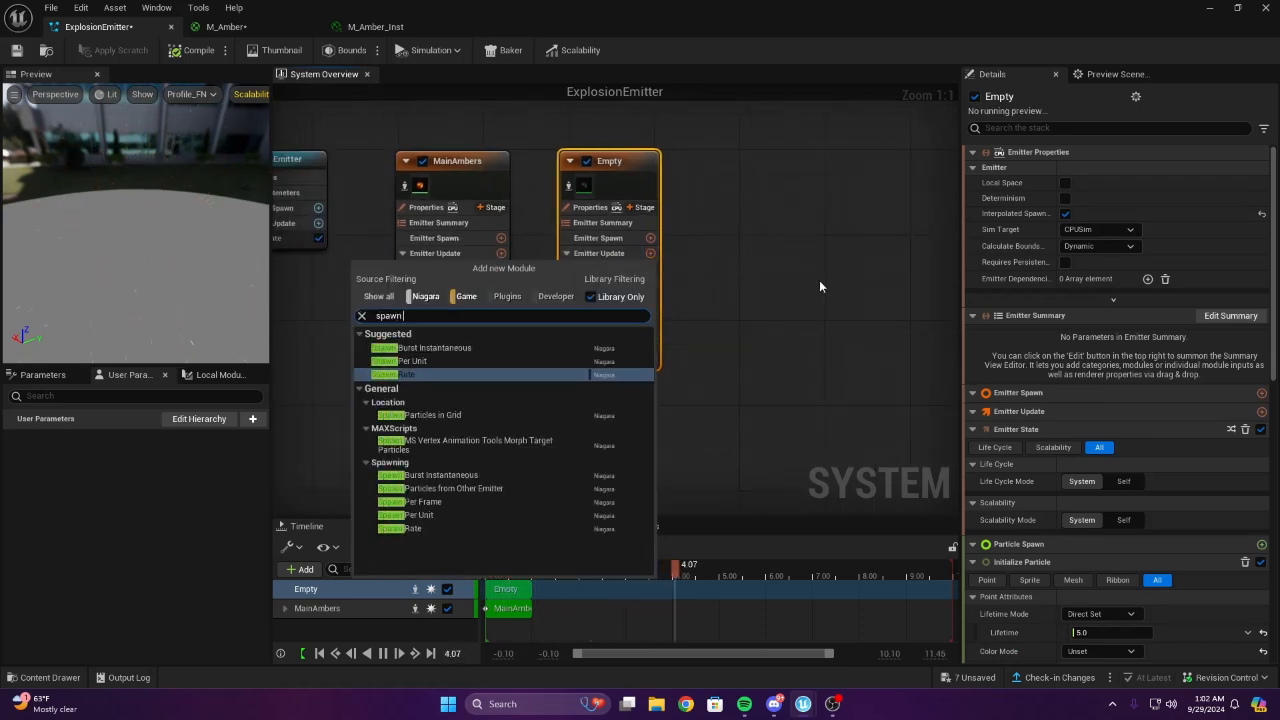
key("Return")
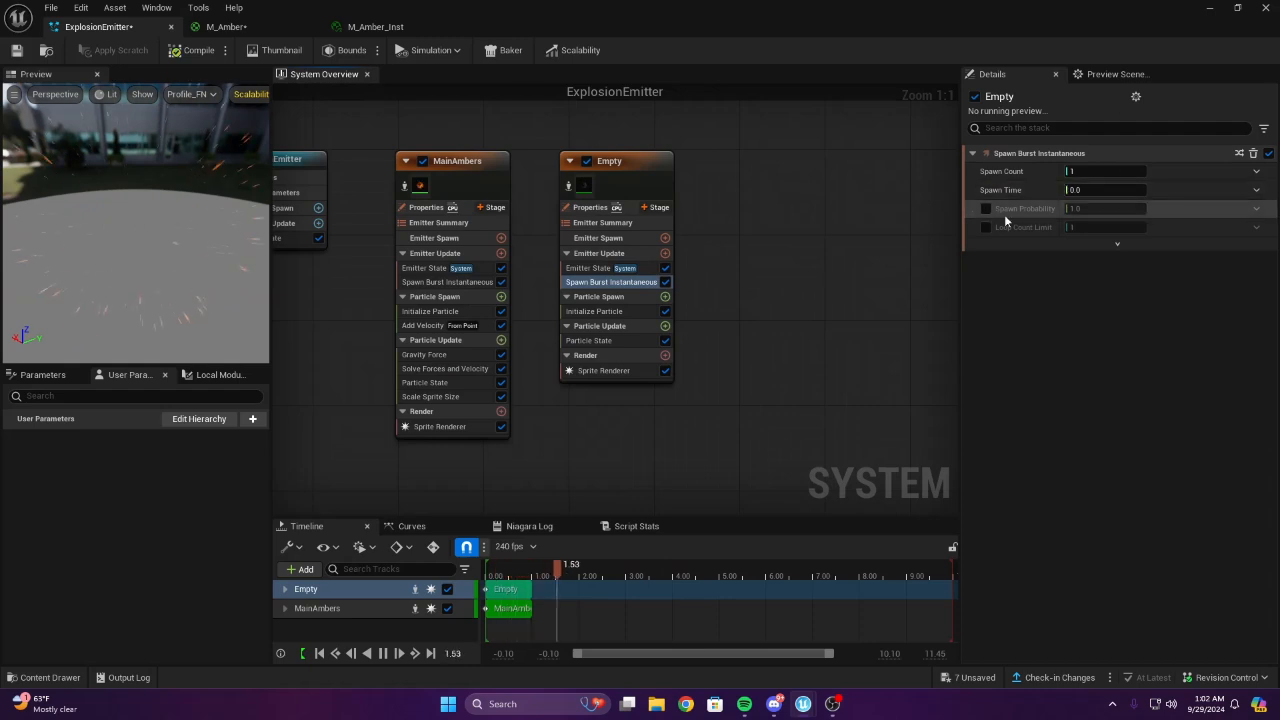
Set the Empty emitter's burst Spawn Count to 75 and check the result in the preview
right_click_drag(840, 229, 918, 252)
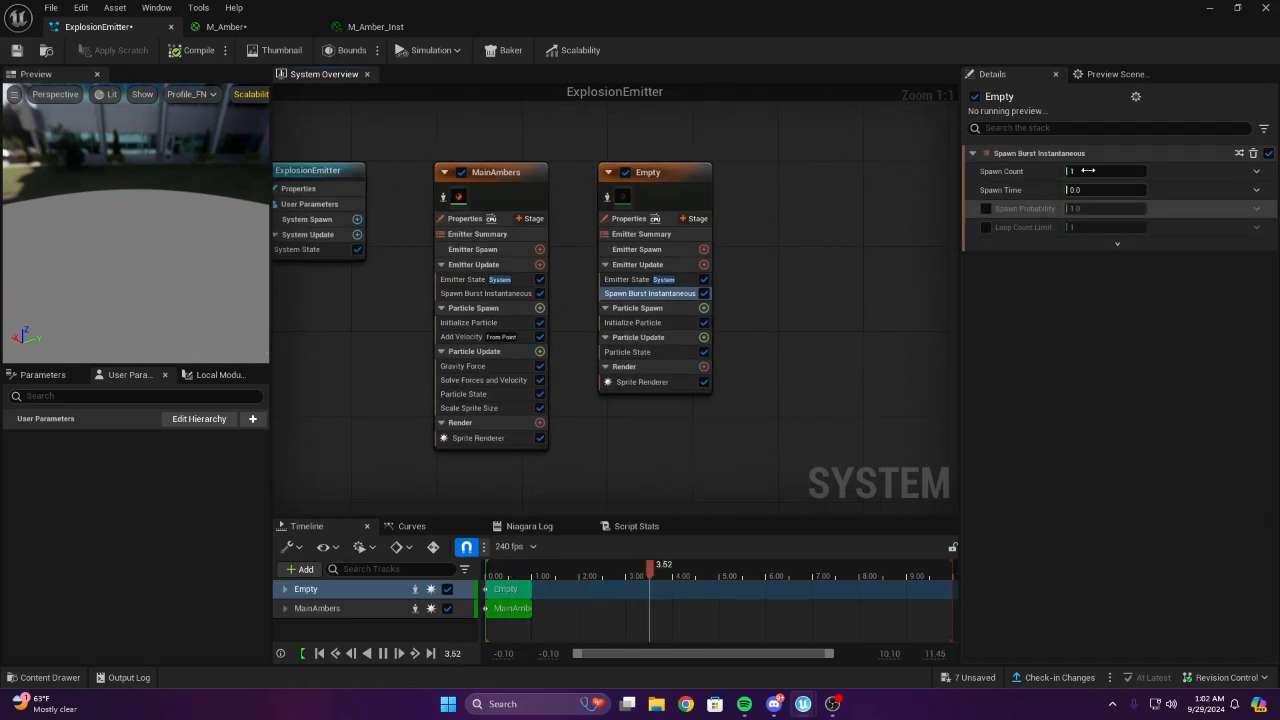
left_click(1088, 171)
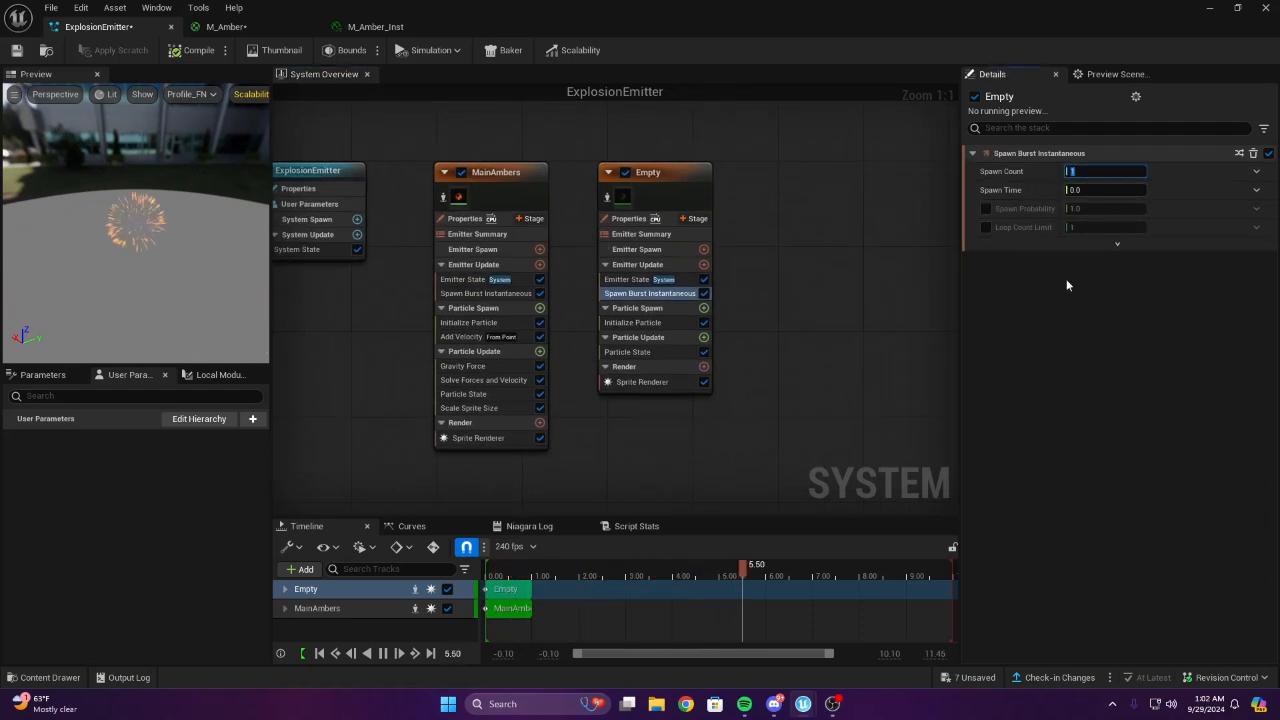
type("75")
key("Return")
left_click_drag(95, 264, 132, 261)
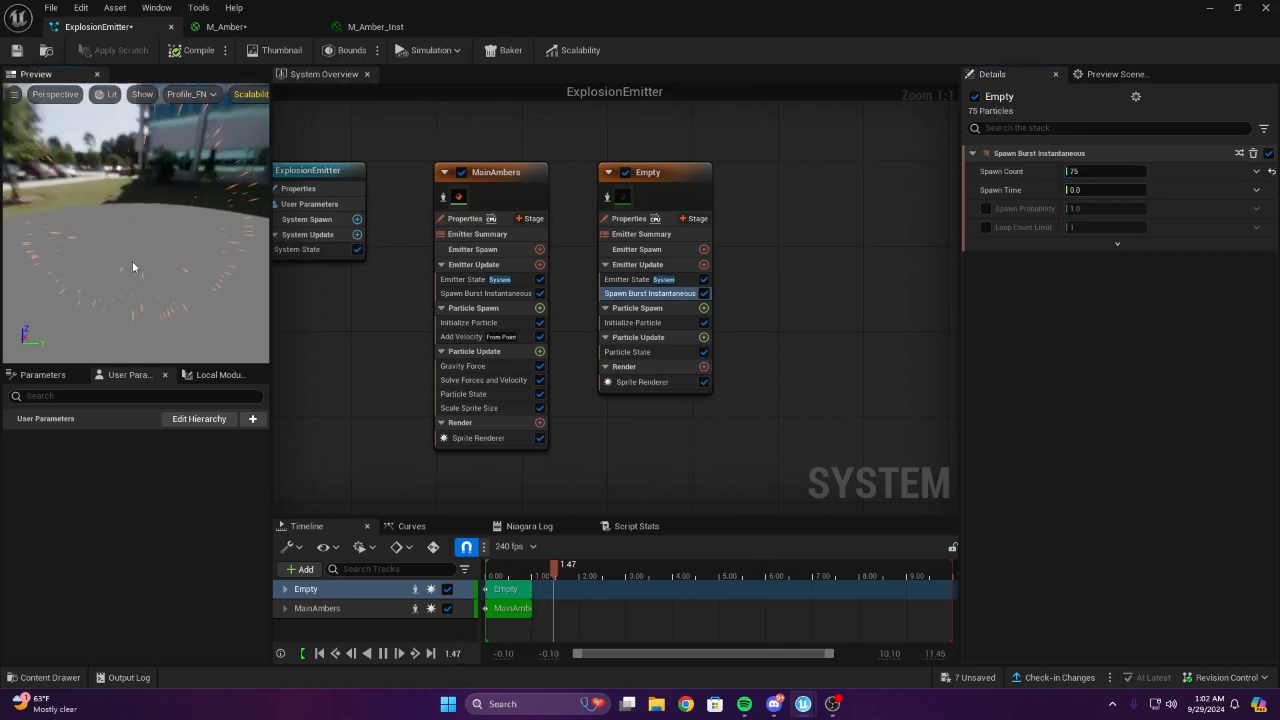
Add an Add Velocity module to the Empty emitter's Particle Spawn stage and resolve its dependency by adding Solve Forces and Velocity
left_click(690, 308)
right_click_drag(717, 302, 764, 274)
left_click(751, 280)
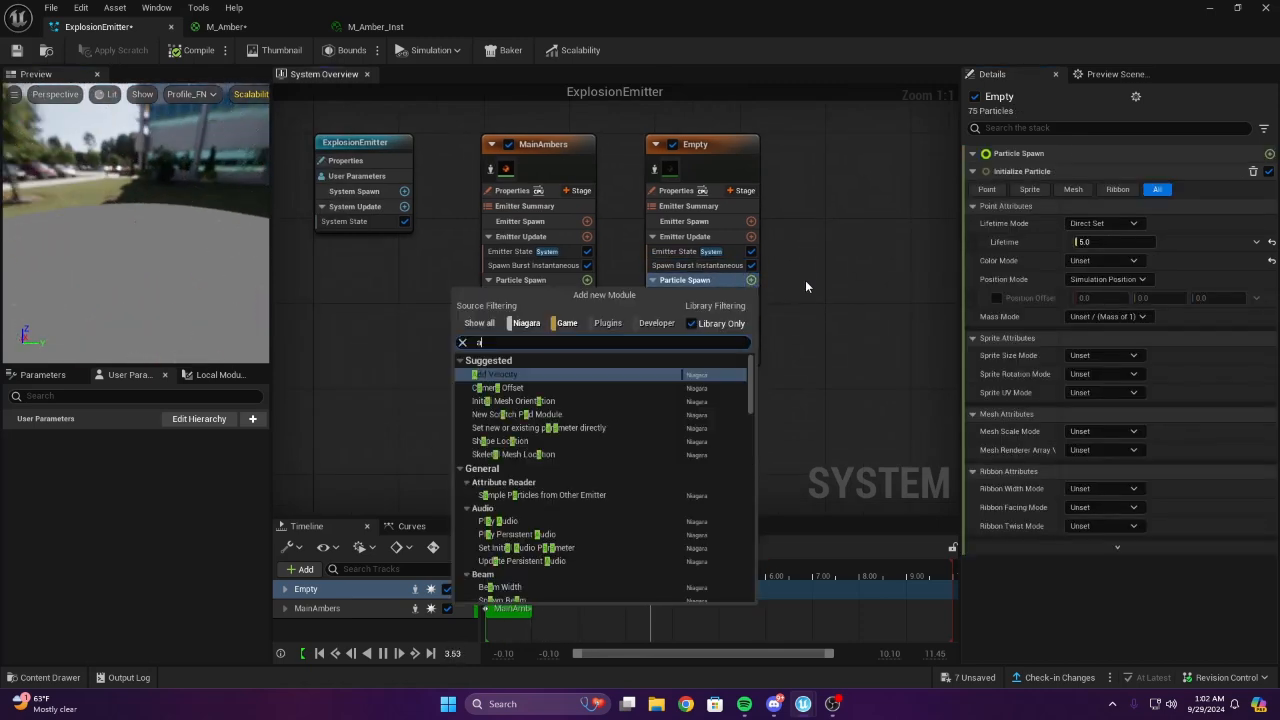
type("velocity")
key("Return")
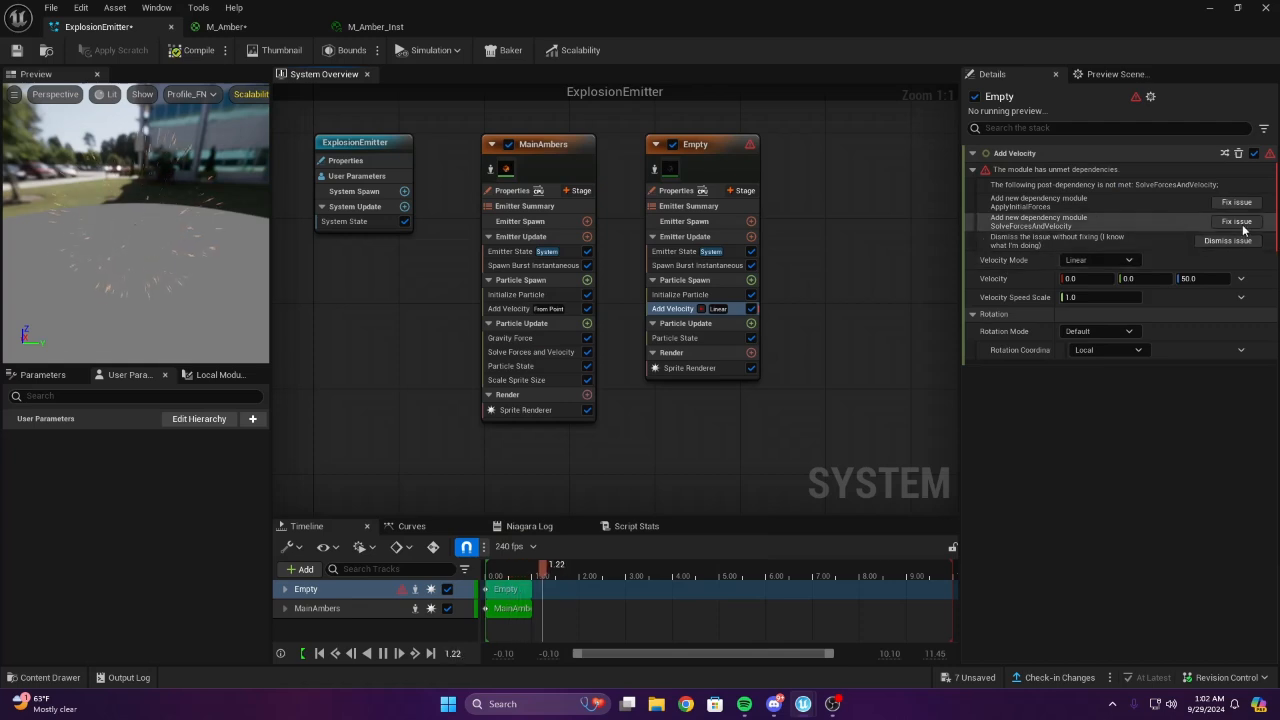
left_click(1236, 221)
right_click_drag(855, 345, 798, 342)
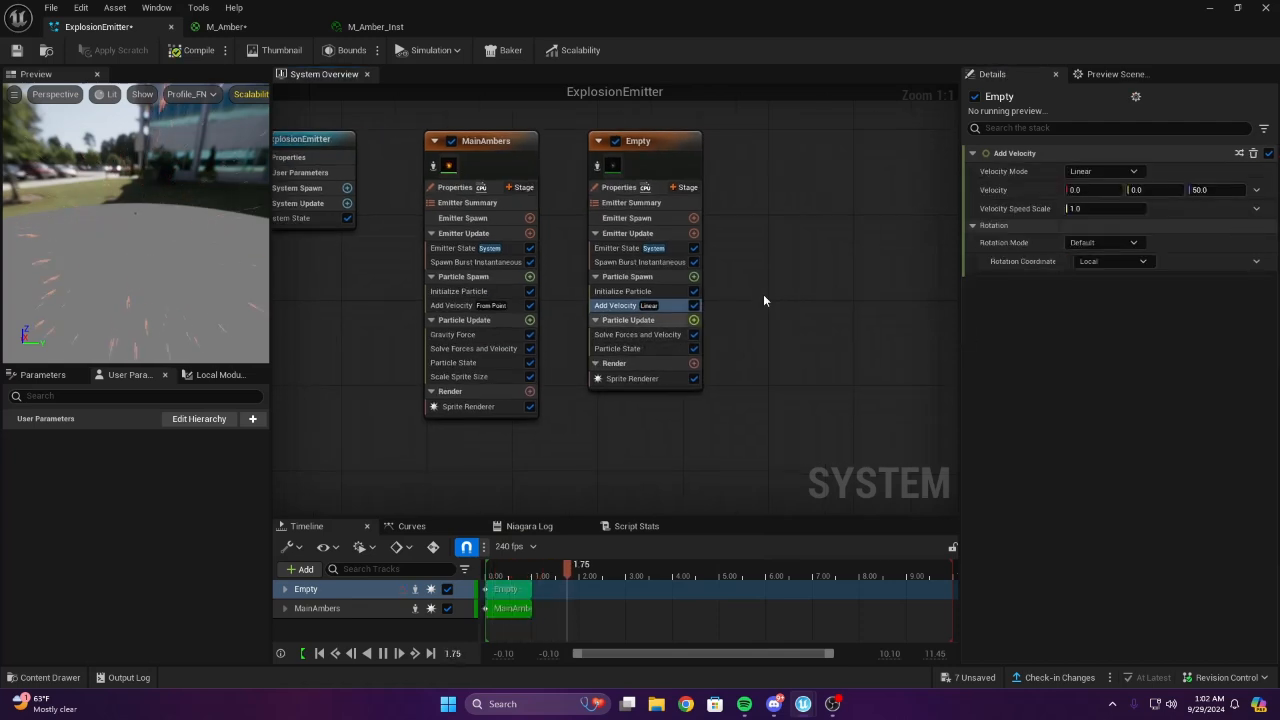
Add a Gravity Force module to the Empty emitter's Particle Update stage with Z gravity 200, and check it in the preview
left_click(694, 319)
type("add")
key("BackSpace")
key("BackSpace")
key("BackSpace")
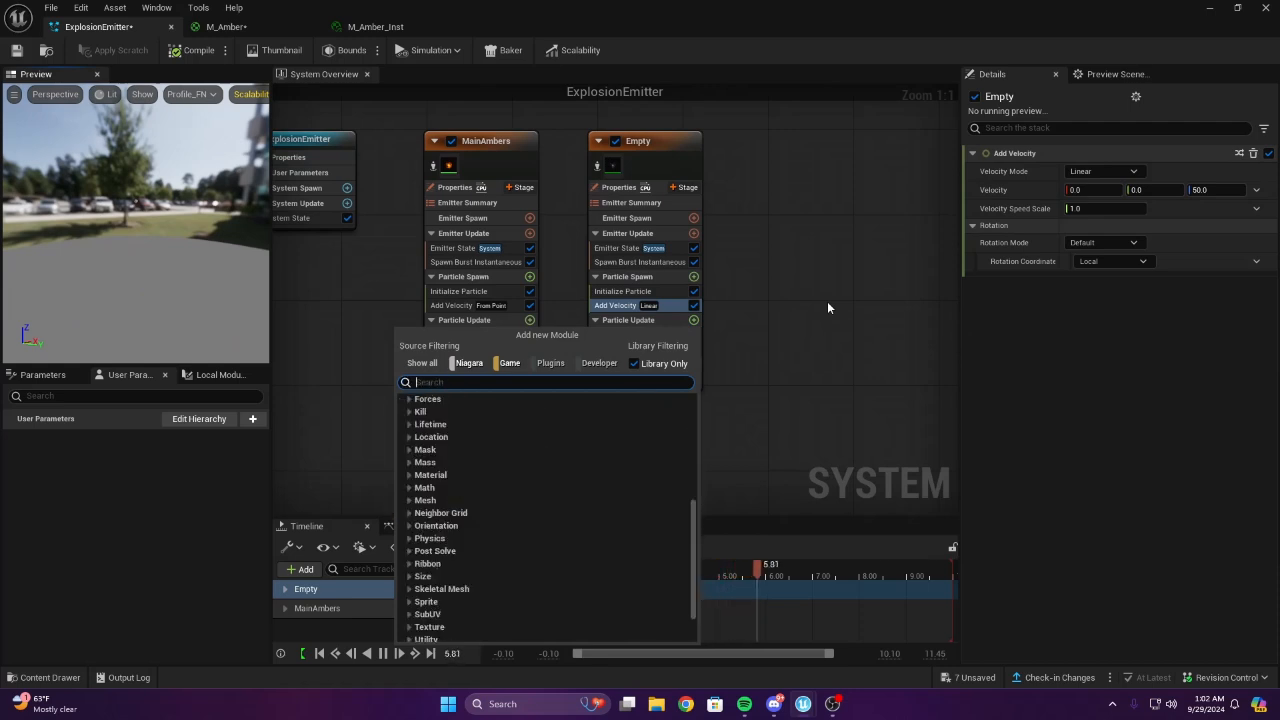
type("gra")
key("Return")
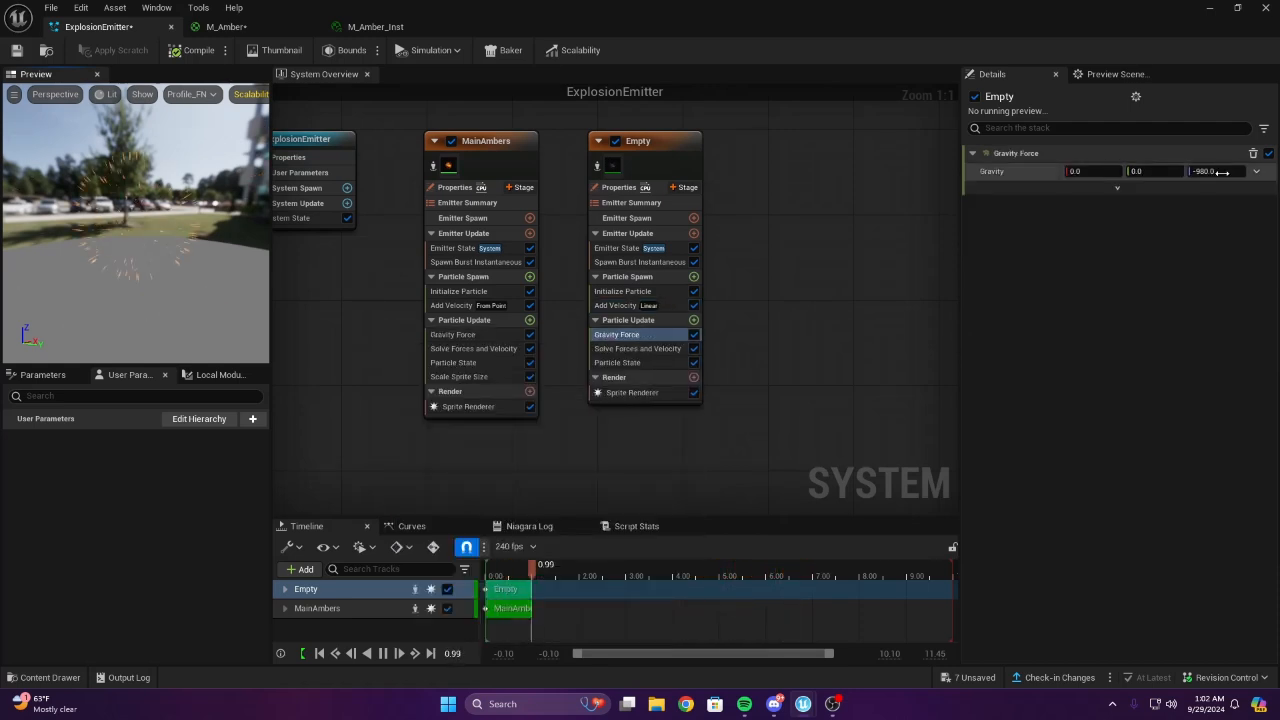
key("Return")
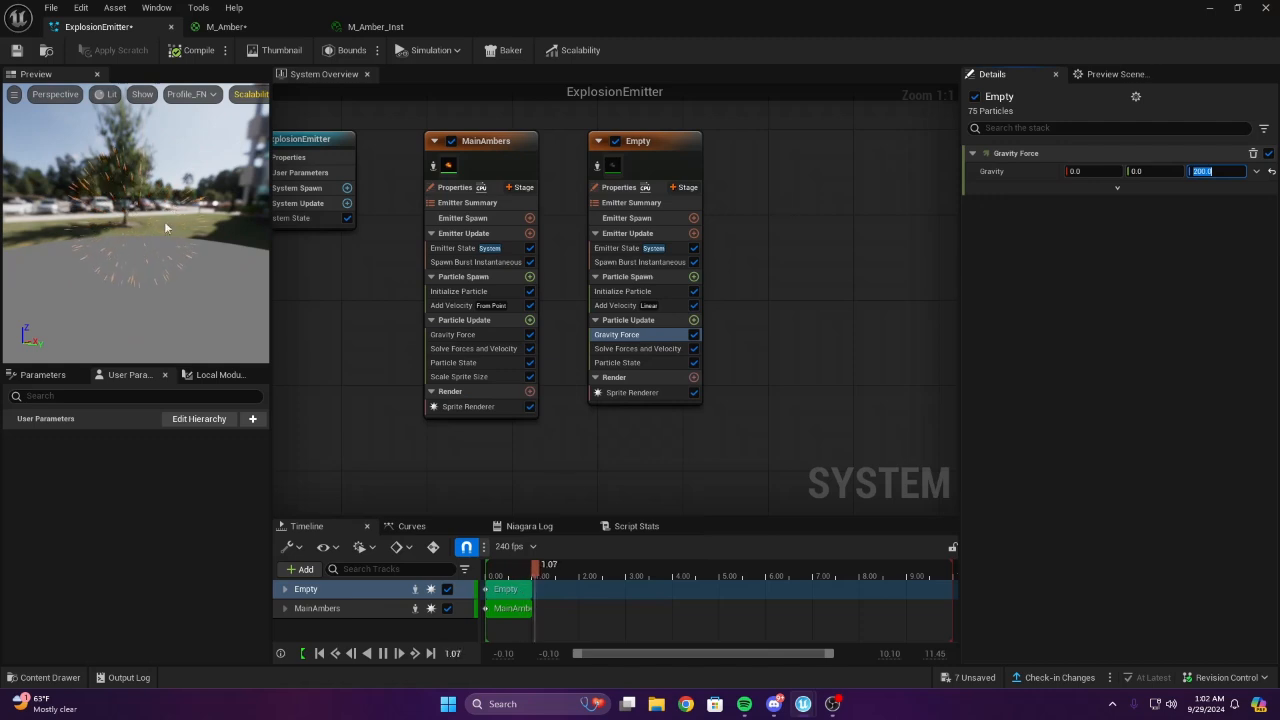
left_click_drag(164, 221, 249, 272)
Try a linear velocity of 25 in X, 25 in Y and 50 in Z in the Empty emitter's Add Velocity module
right_click_drag(852, 339, 772, 330)
left_click(535, 296)
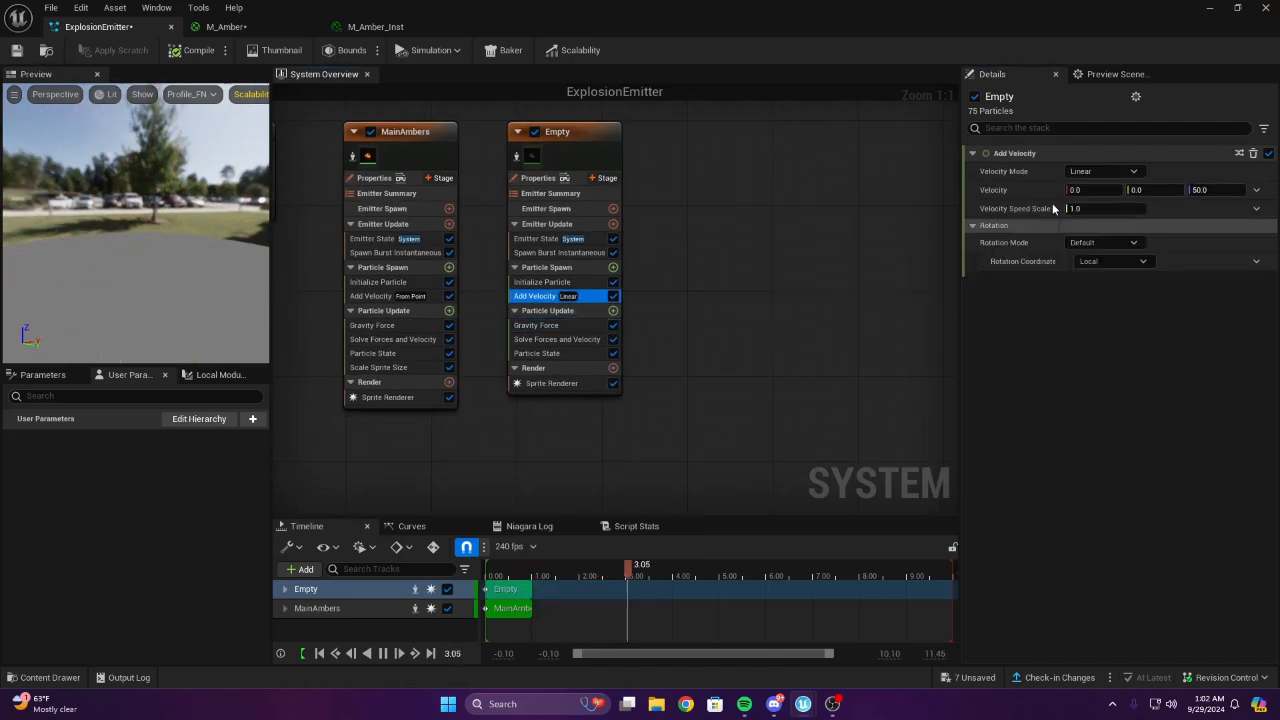
left_click(1217, 190)
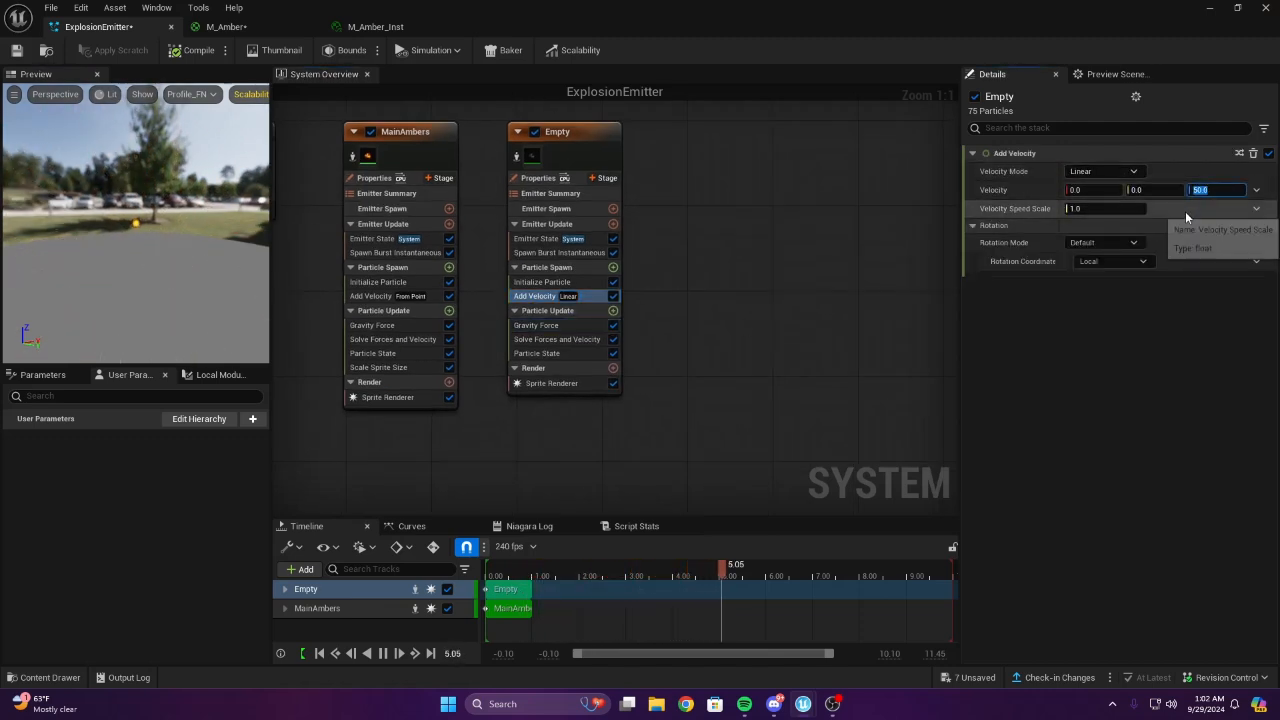
type("0")
key("Return")
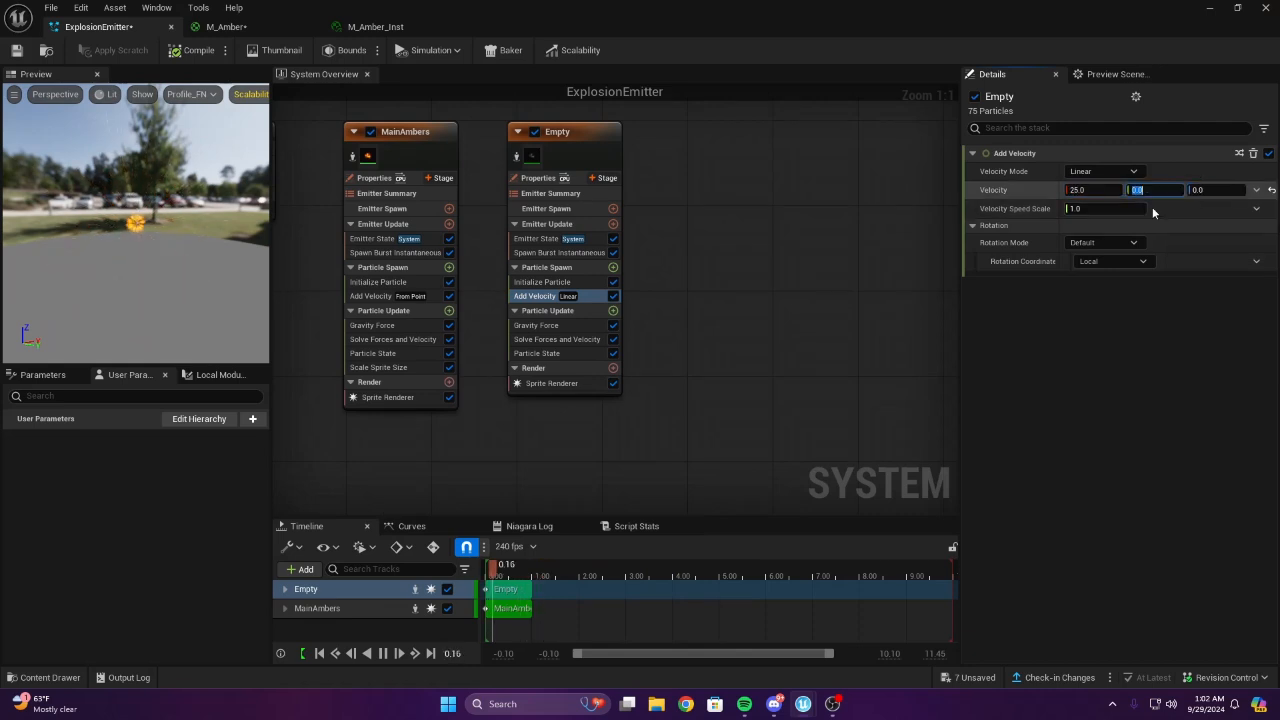
type("25")
key("Return")
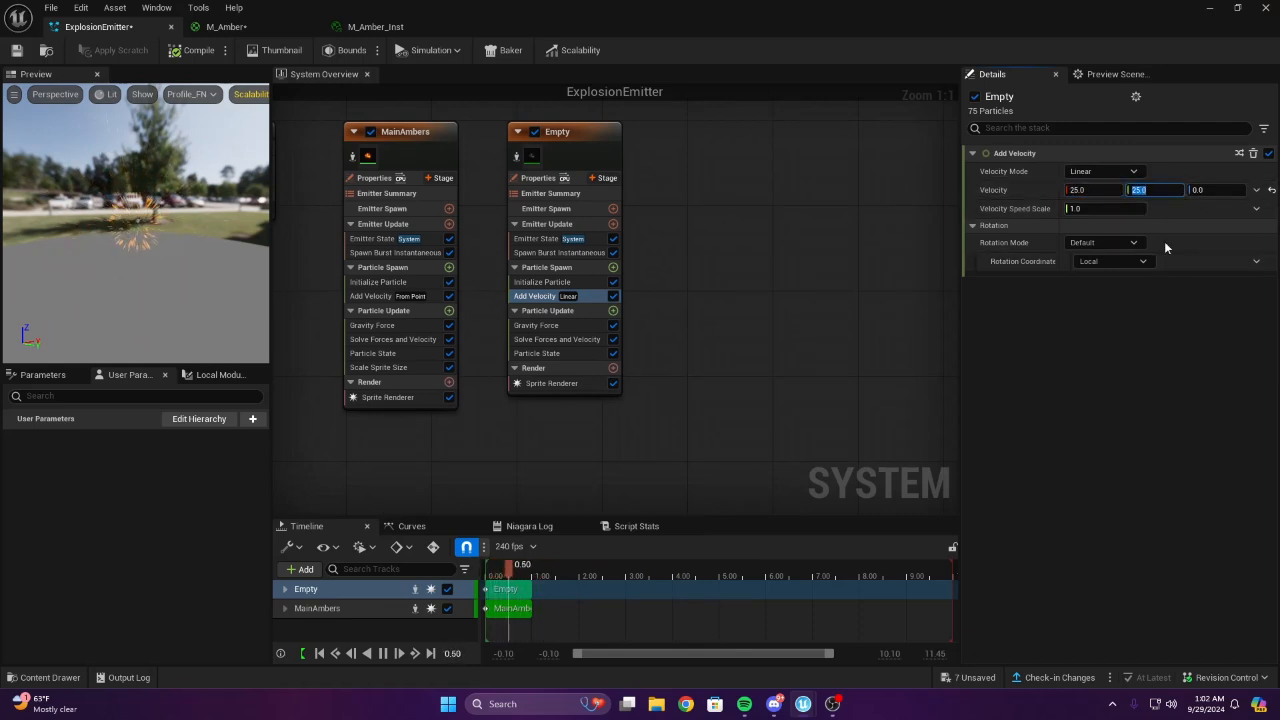
Switch the Empty emitter's Add Velocity mode to From Point with Velocity Speed 100 and check the result in the preview
left_click(1100, 171)
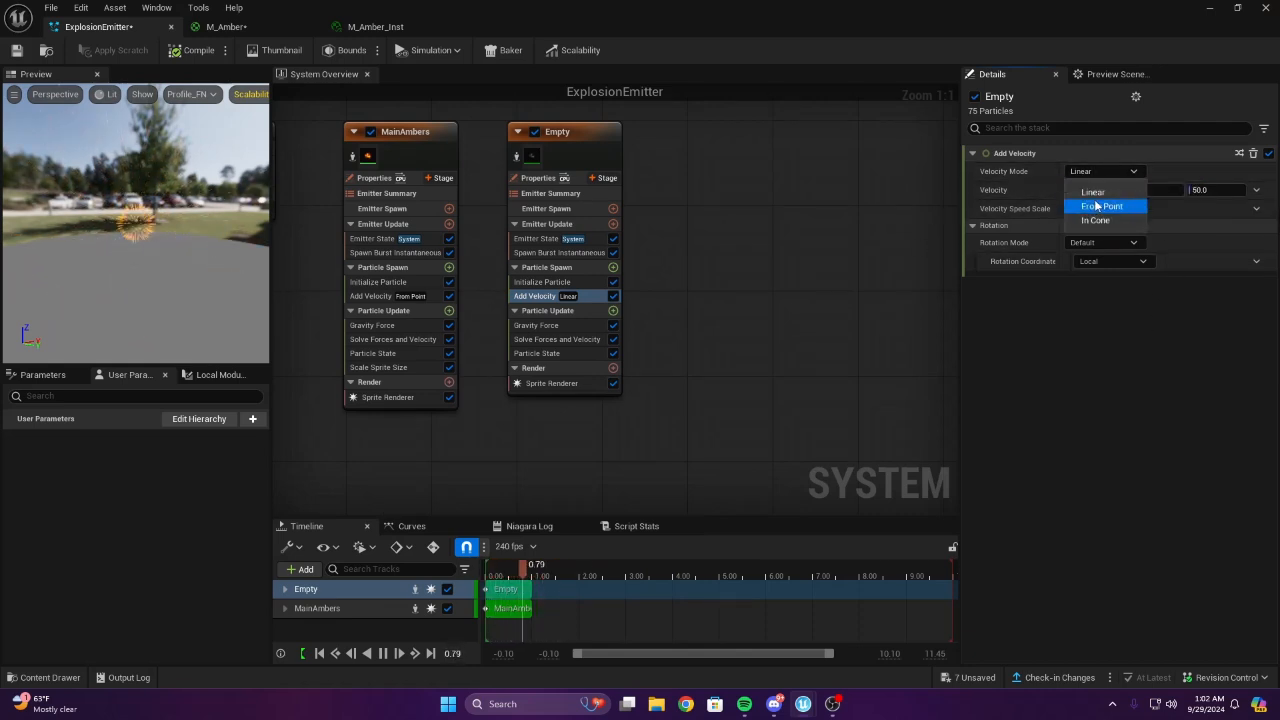
left_click(1098, 206)
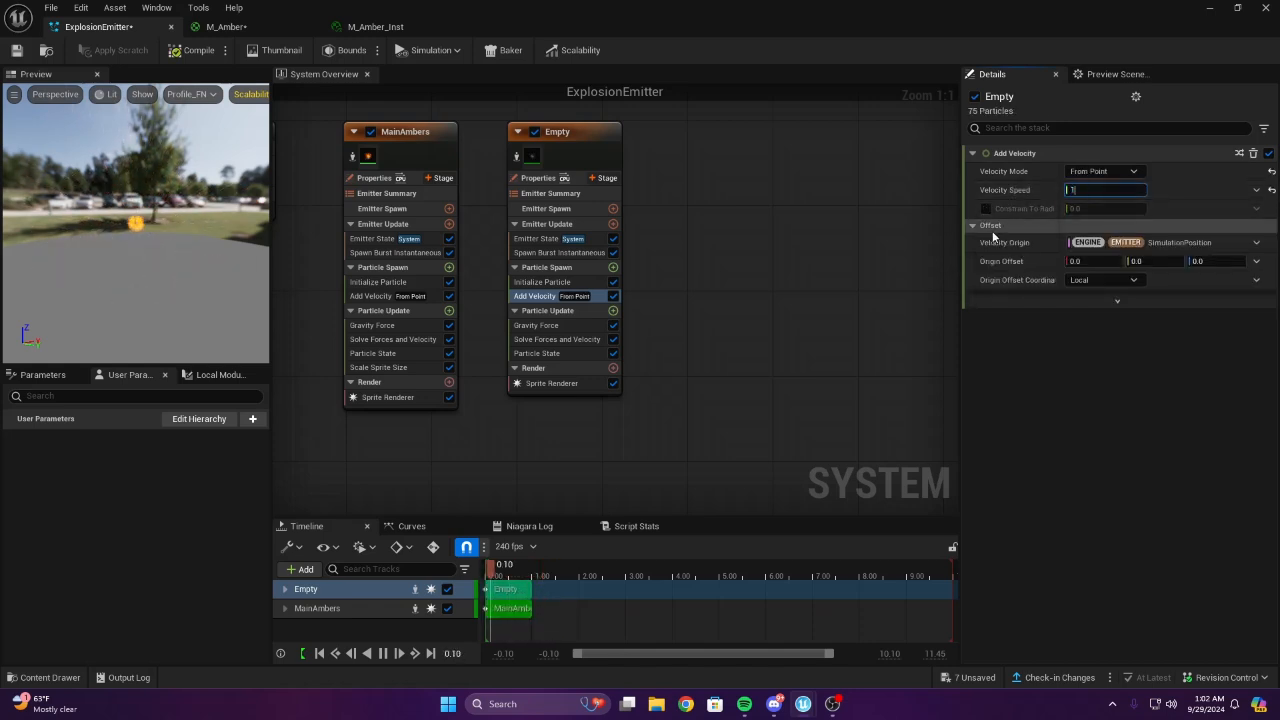
left_click_drag(234, 251, 95, 255)
right_click_drag(797, 266, 711, 250)
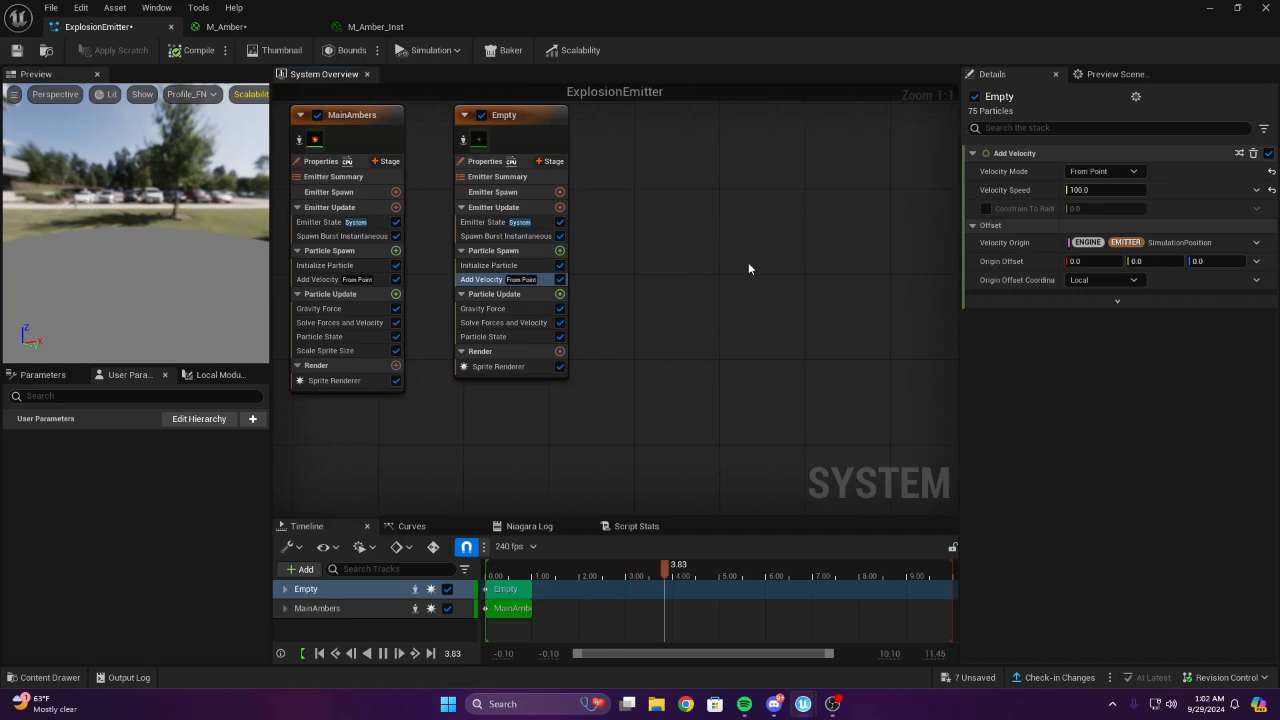
left_click_drag(186, 227, 135, 226)
right_click_drag(739, 274, 783, 286)
right_click_drag(491, 232, 408, 230)
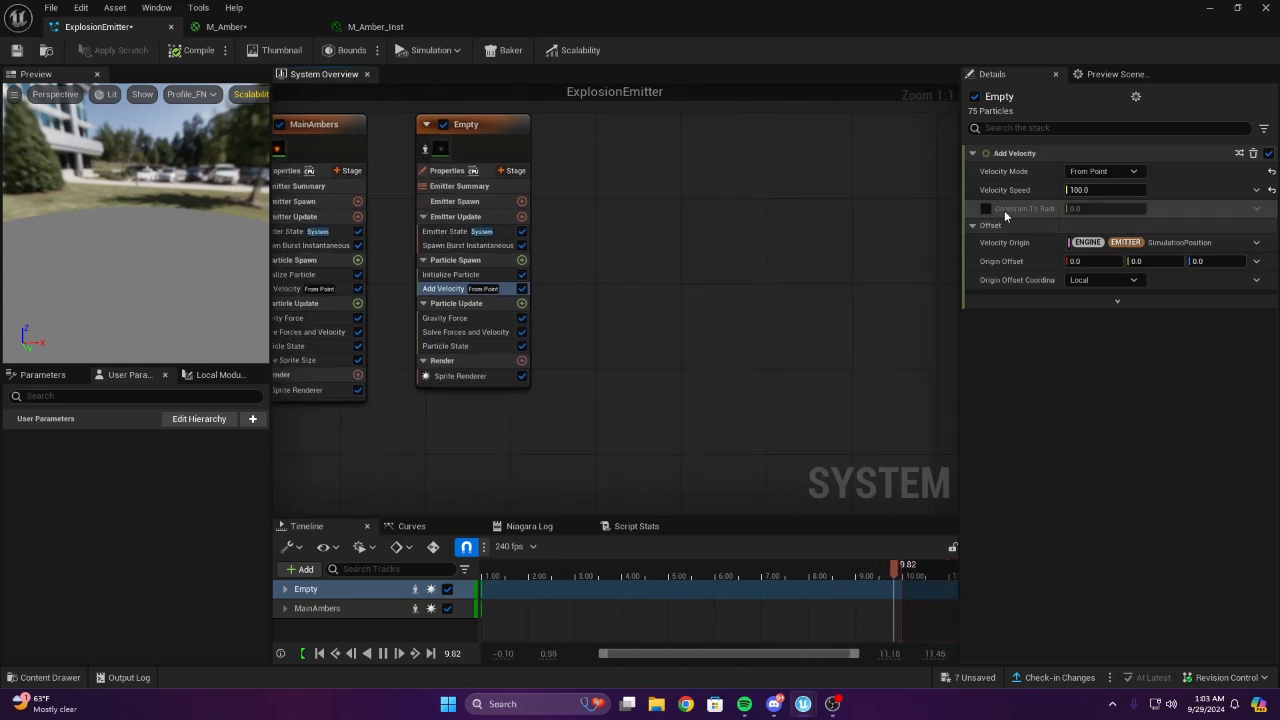
right_click_drag(672, 259, 757, 244)
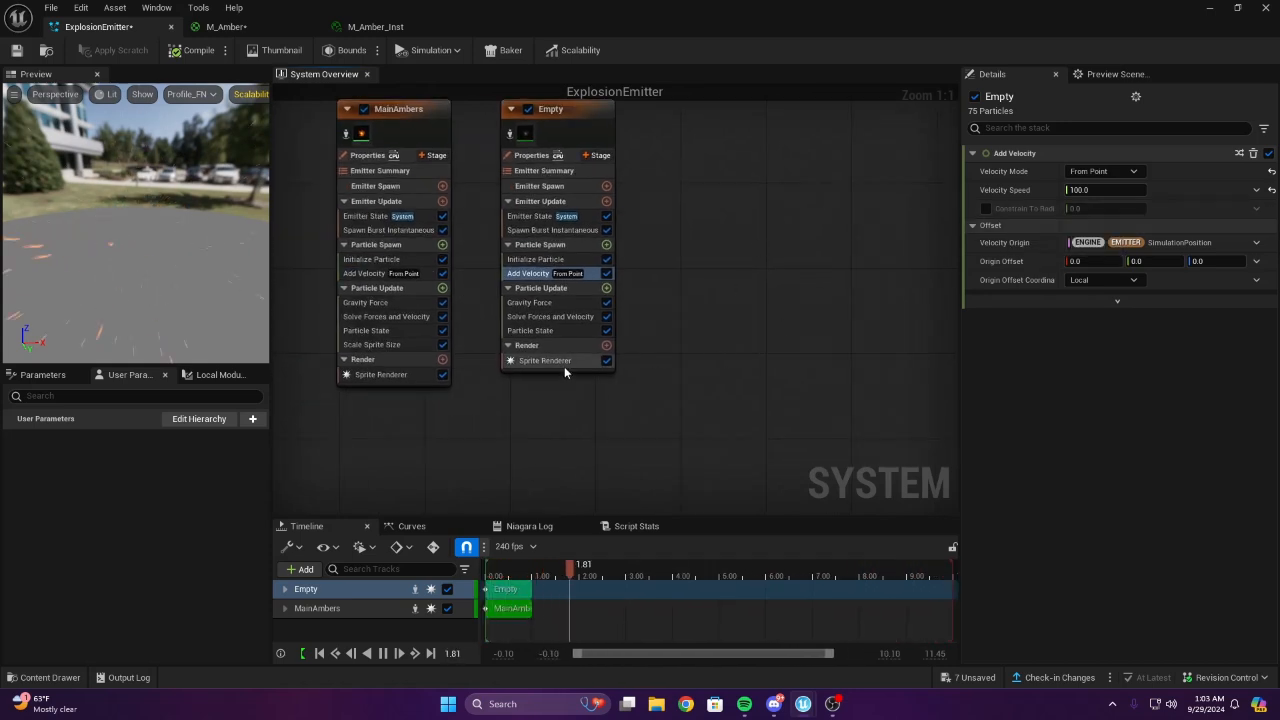
Delete the Spawn Burst Instantaneous module from the Empty emitter
left_click(553, 231)
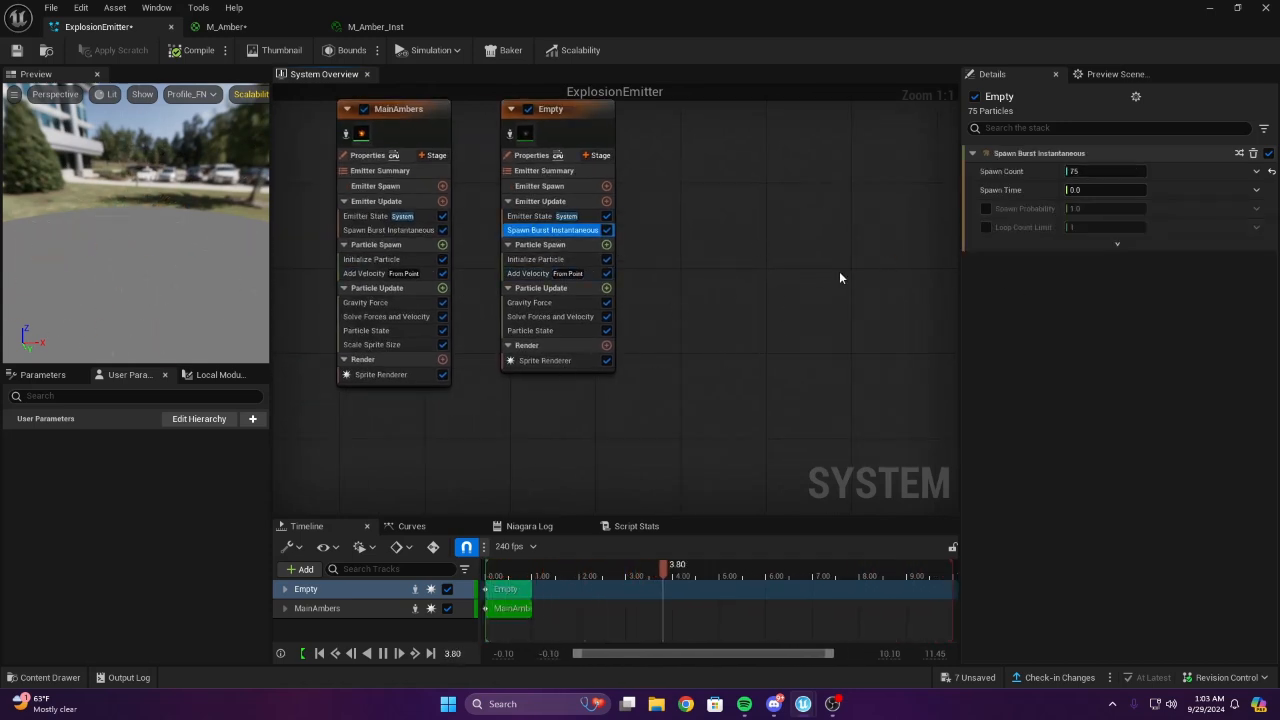
right_click_drag(839, 271, 942, 309)
right_click_drag(782, 267, 739, 308)
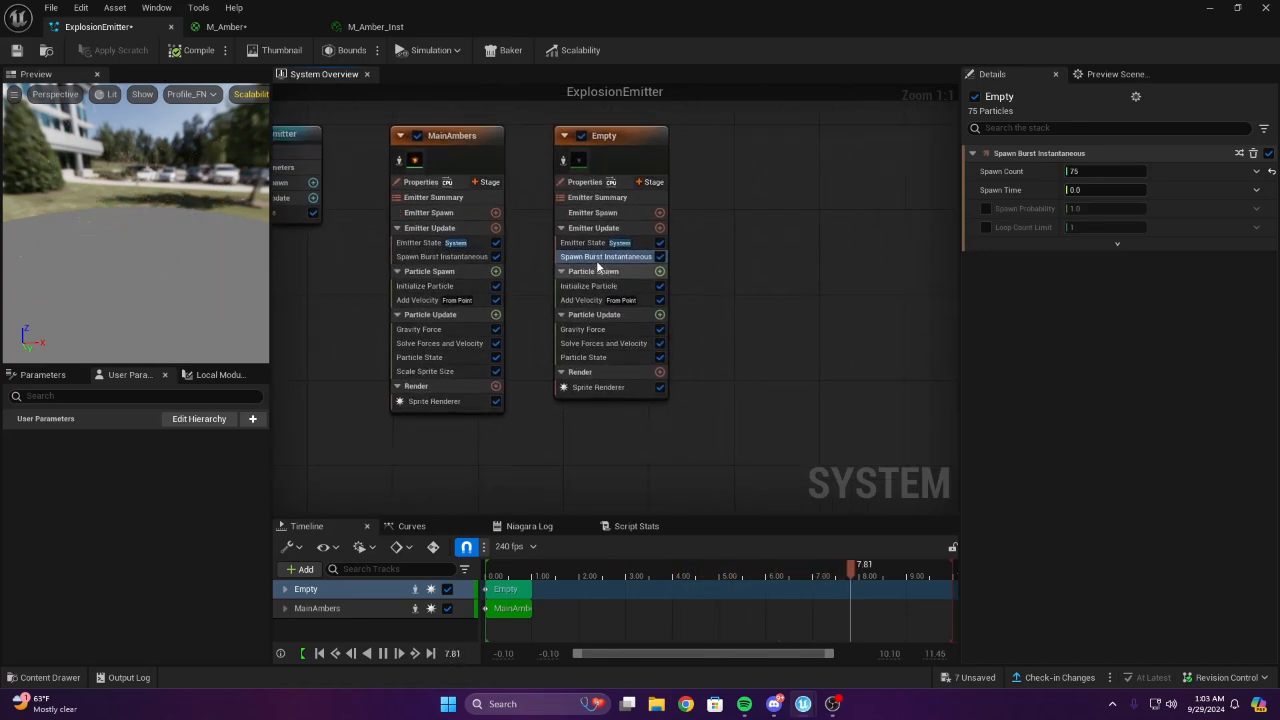
right_click(596, 260)
left_click(664, 460)
Try a Spawn Rate module set to 75 in the Empty emitter's Emitter Update stage and view it in the preview
left_click(656, 229)
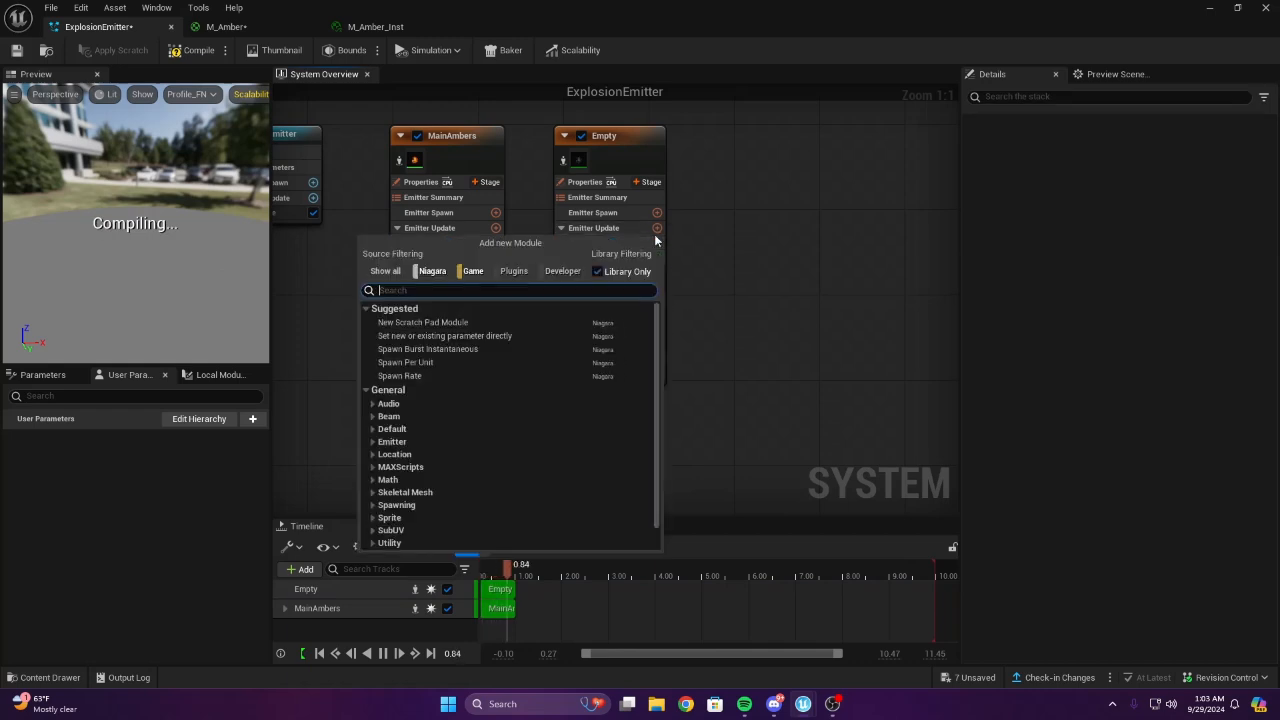
type("spawn")
key("Return")
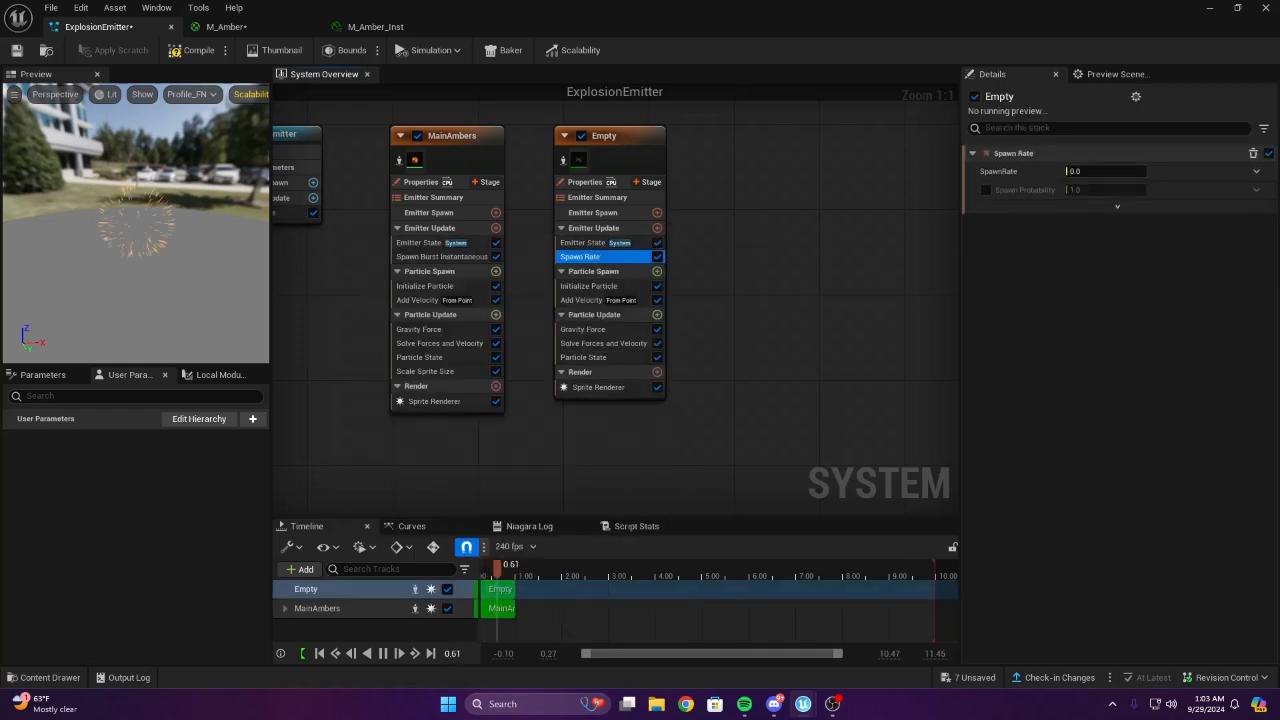
right_click_drag(751, 235, 668, 234)
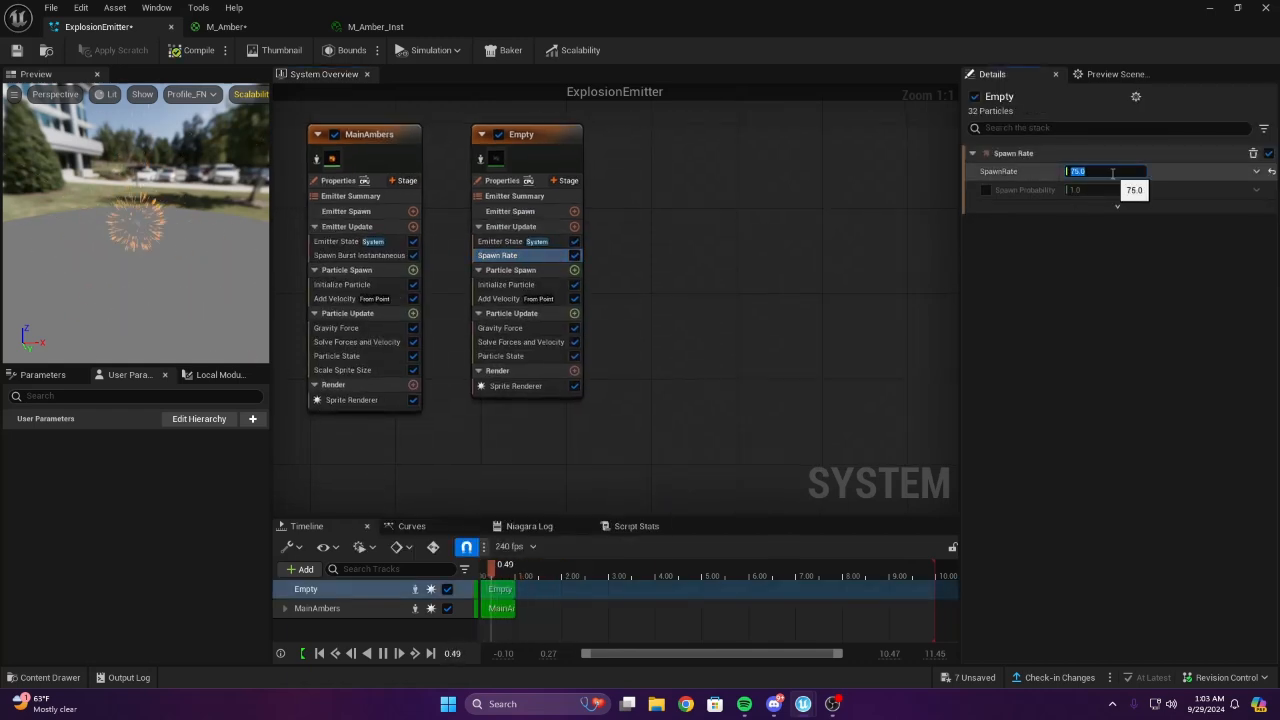
mouse_move(107, 254)
left_mouse_down()
mouse_move(125, 254)
mouse_move(120, 232)
left_mouse_up()
right_click_drag(756, 390, 931, 384)
Set the Empty emitter's Sprite Size Mode to Random Uniform with a minimum of 200 and a maximum of 500
left_click(686, 263)
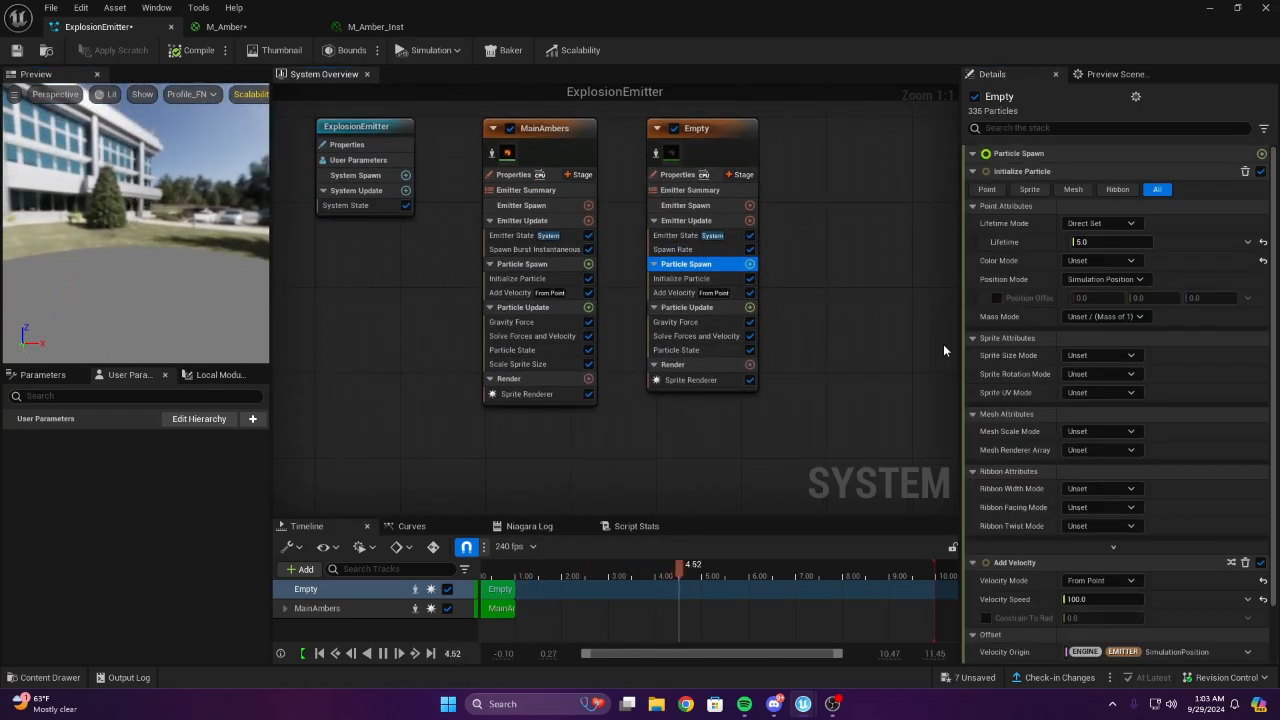
left_click(1100, 355)
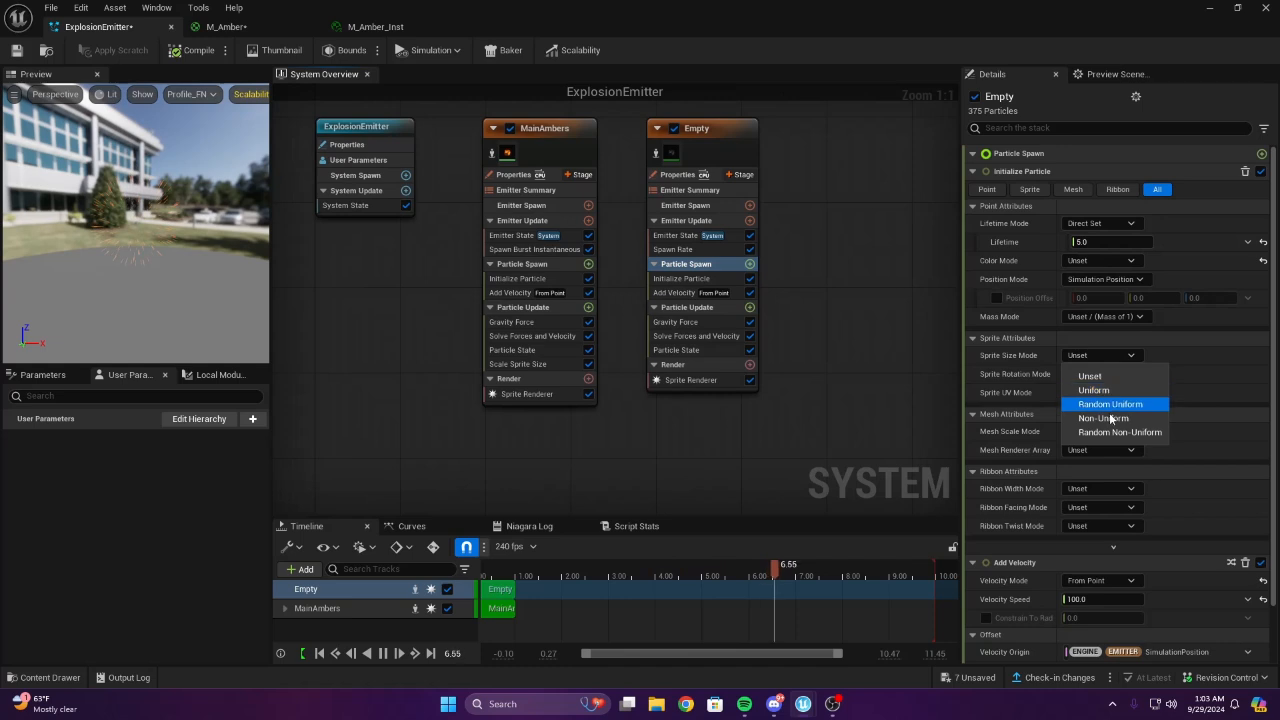
left_click(1120, 421)
left_click(1108, 356)
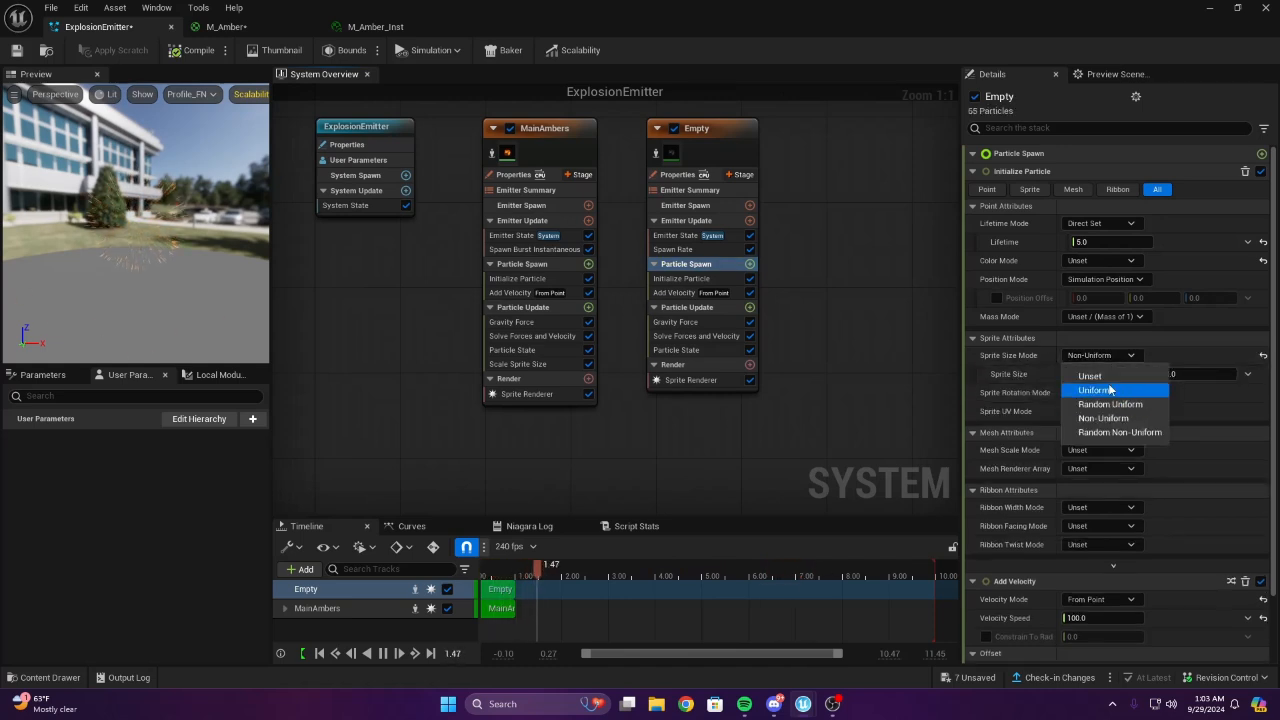
left_click(1095, 390)
left_click(1100, 355)
left_click(1092, 406)
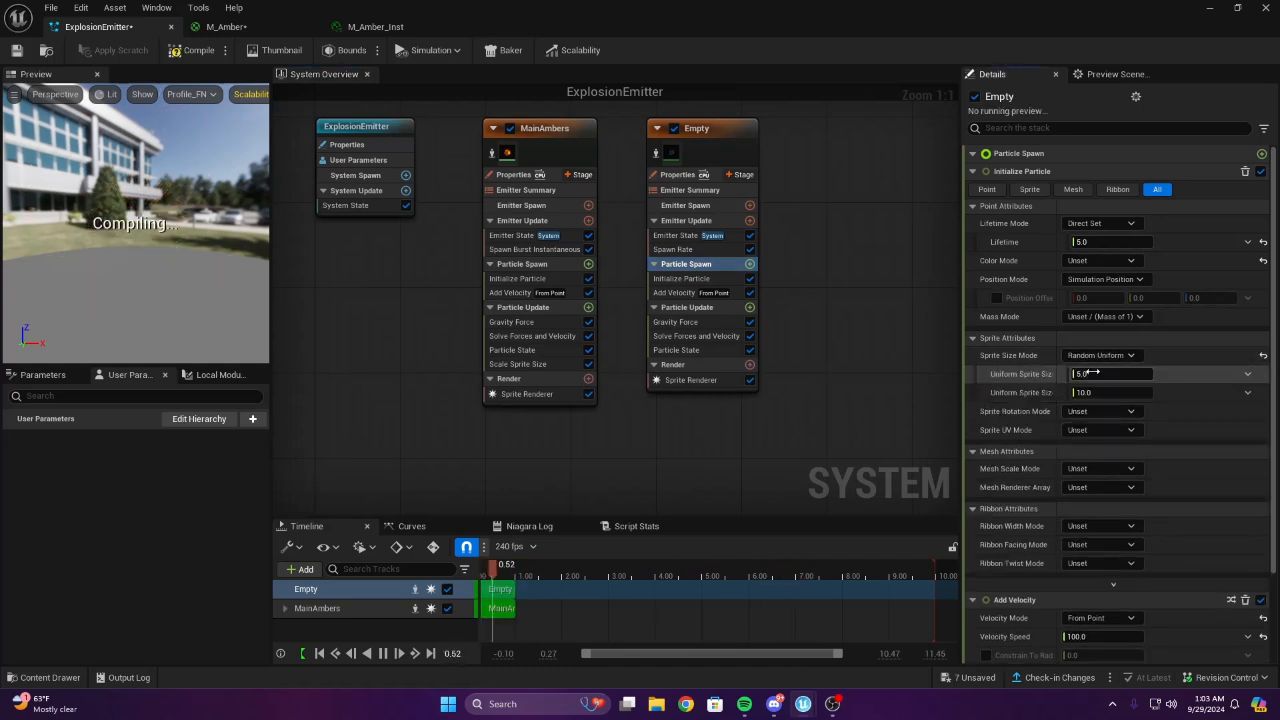
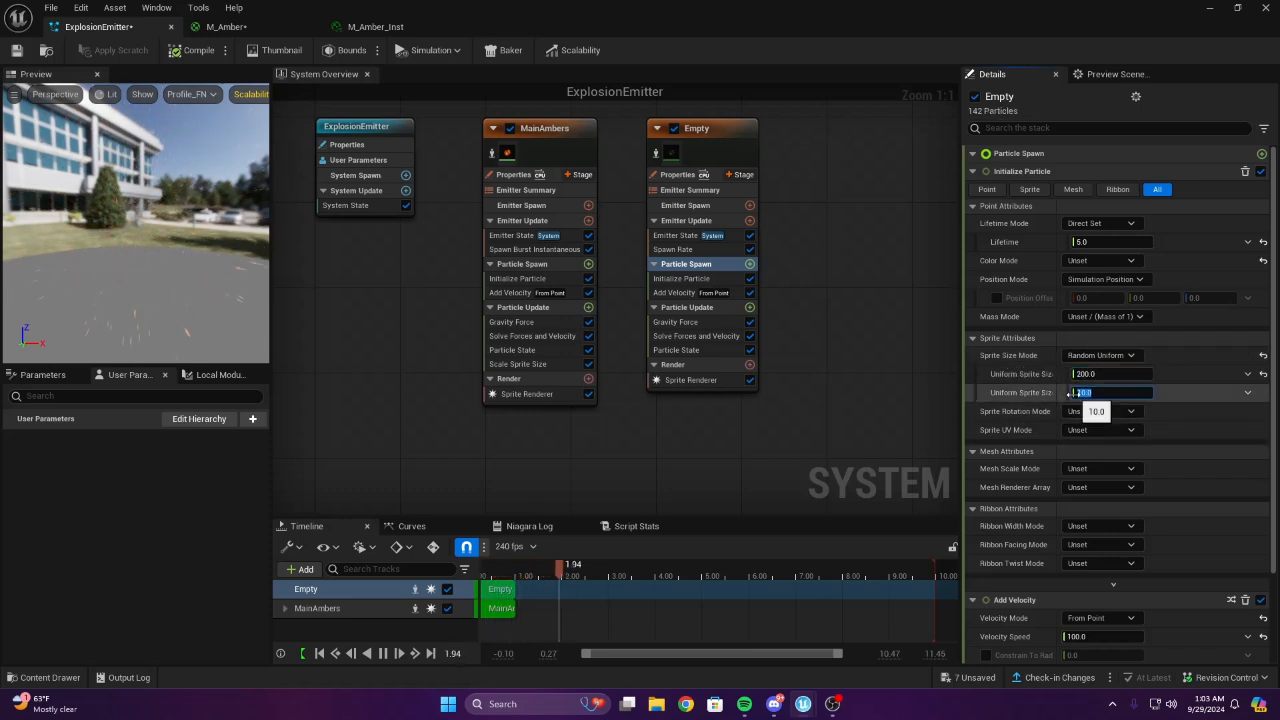
type("0")
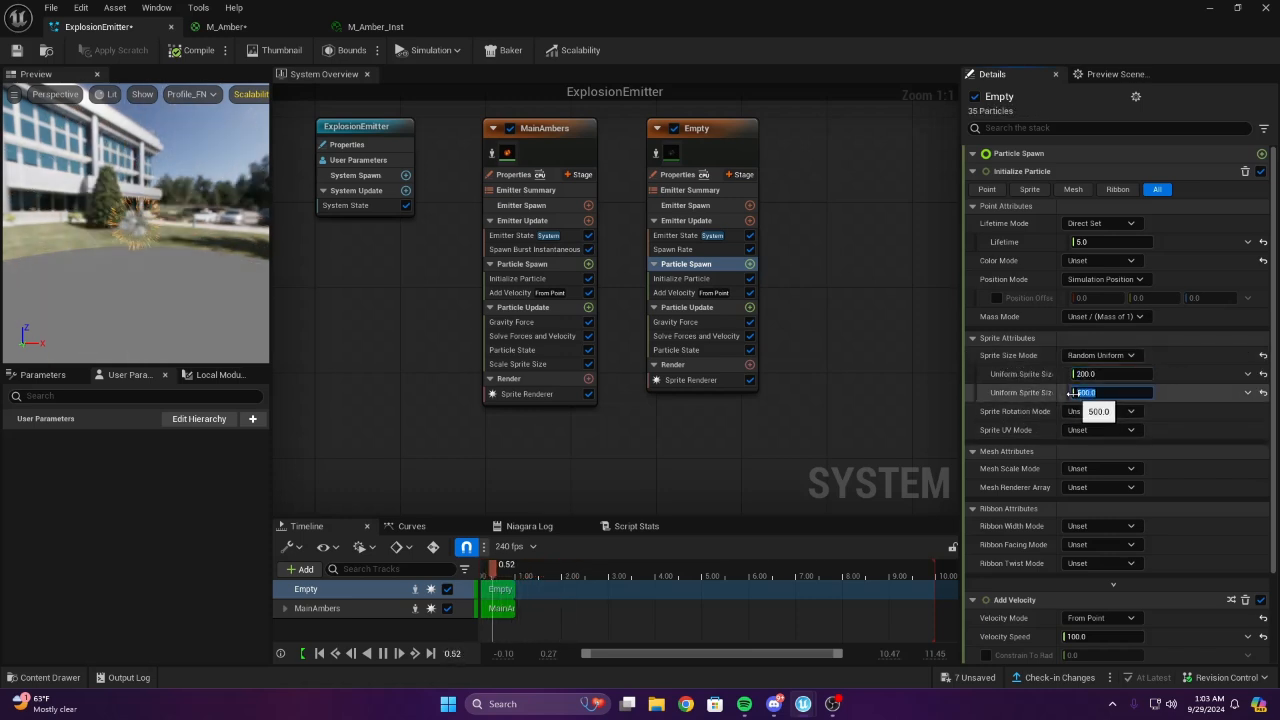
key("Return")
Examine the size and movement of the Empty emitter's particles in the preview from several angles
left_click_drag(180, 200, 130, 188)
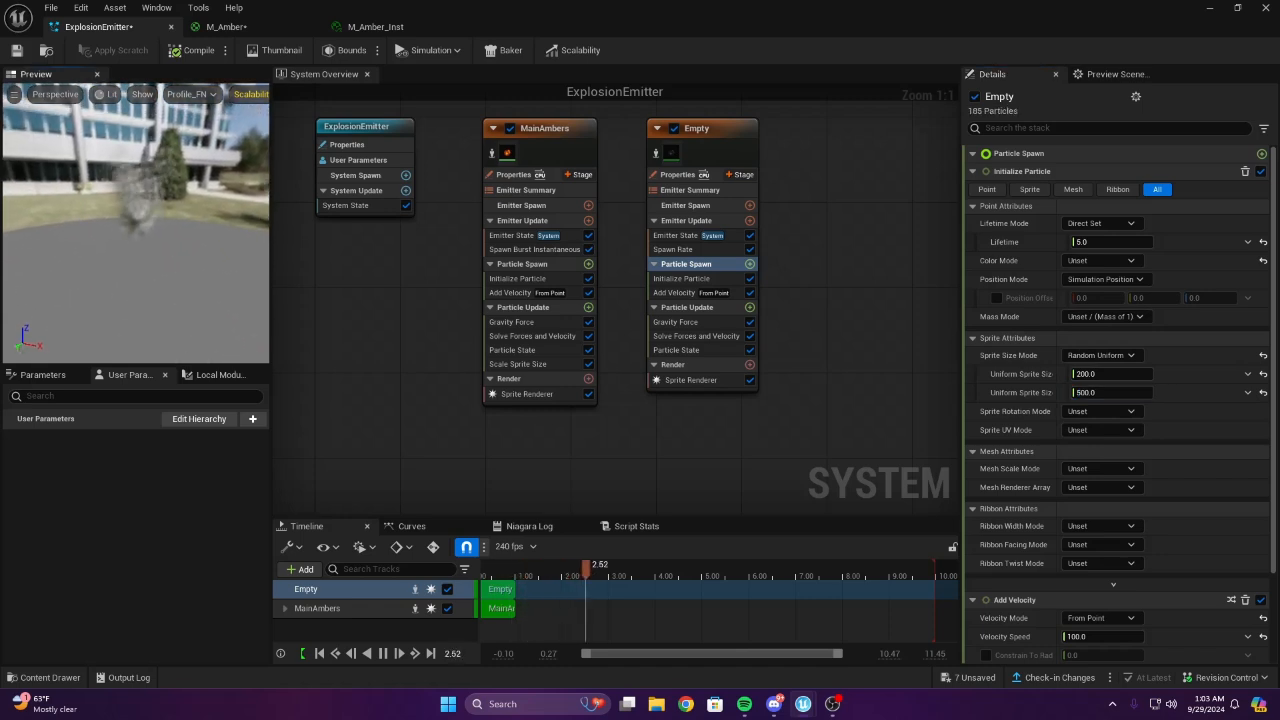
left_click_drag(230, 188, 190, 218)
mouse_move(445, 346)
right_mouse_down()
mouse_move(365, 378)
mouse_move(458, 352)
right_mouse_up()
left_click_drag(205, 230, 170, 255)
right_click_drag(359, 275, 472, 258)
left_click_drag(200, 230, 160, 240)
right_click_drag(560, 290, 417, 287)
Delete the Spawn Rate module from the Empty emitter's Emitter Update stage
left_click(679, 237)
right_click_drag(922, 270, 799, 272)
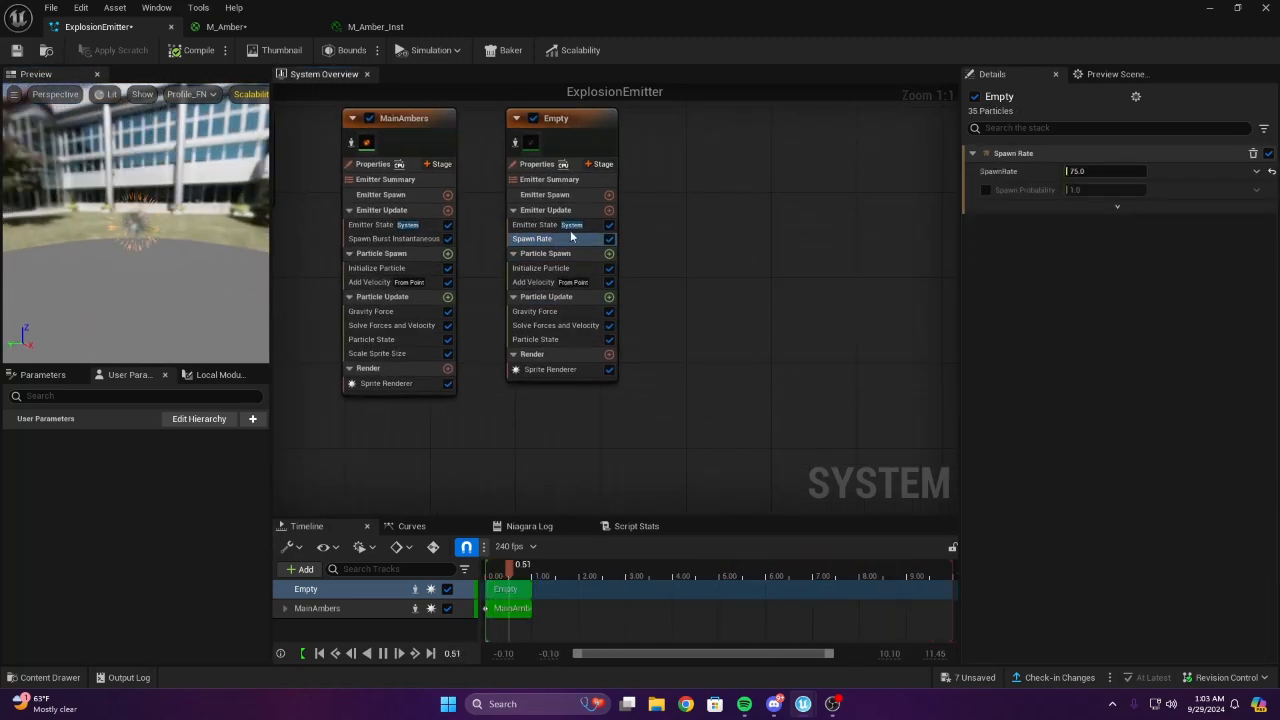
right_click(567, 236)
left_click(629, 441)
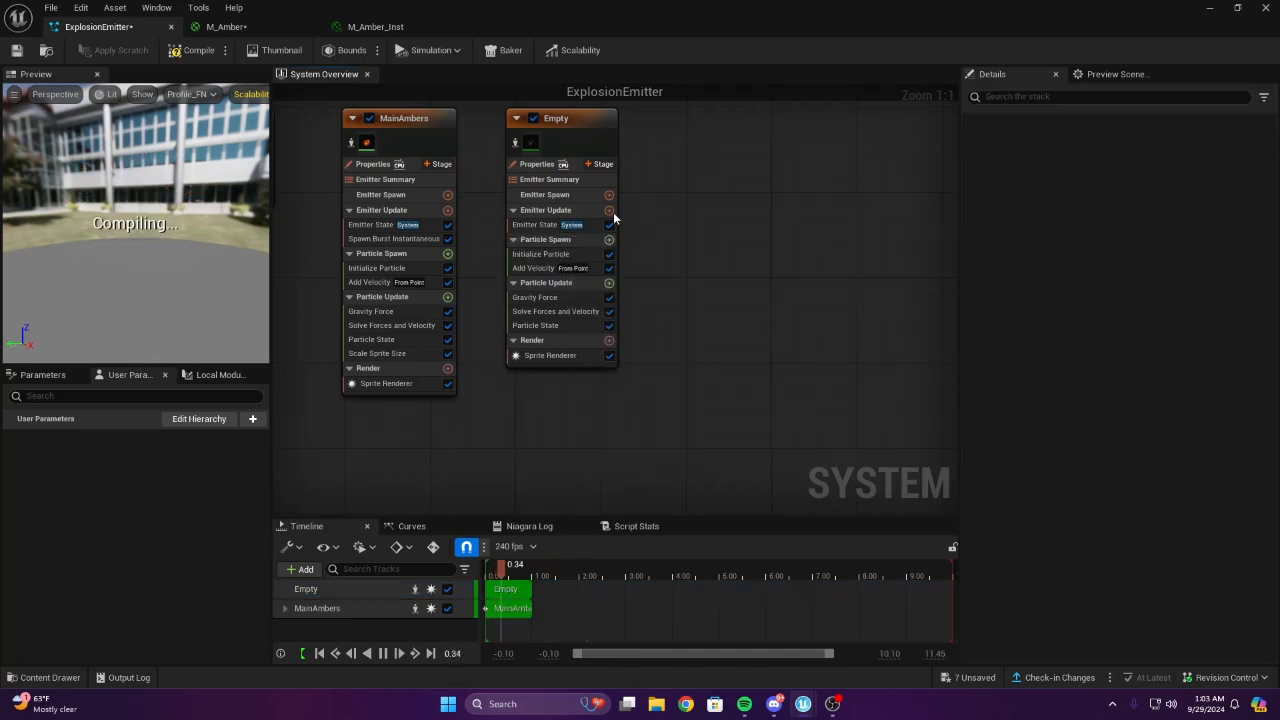
Restore a Spawn Burst Instantaneous module in the Empty emitter's Emitter Update stage with Spawn Count 75 and check the preview
left_click(609, 210)
type("spaw")
key("Up")
key("Up")
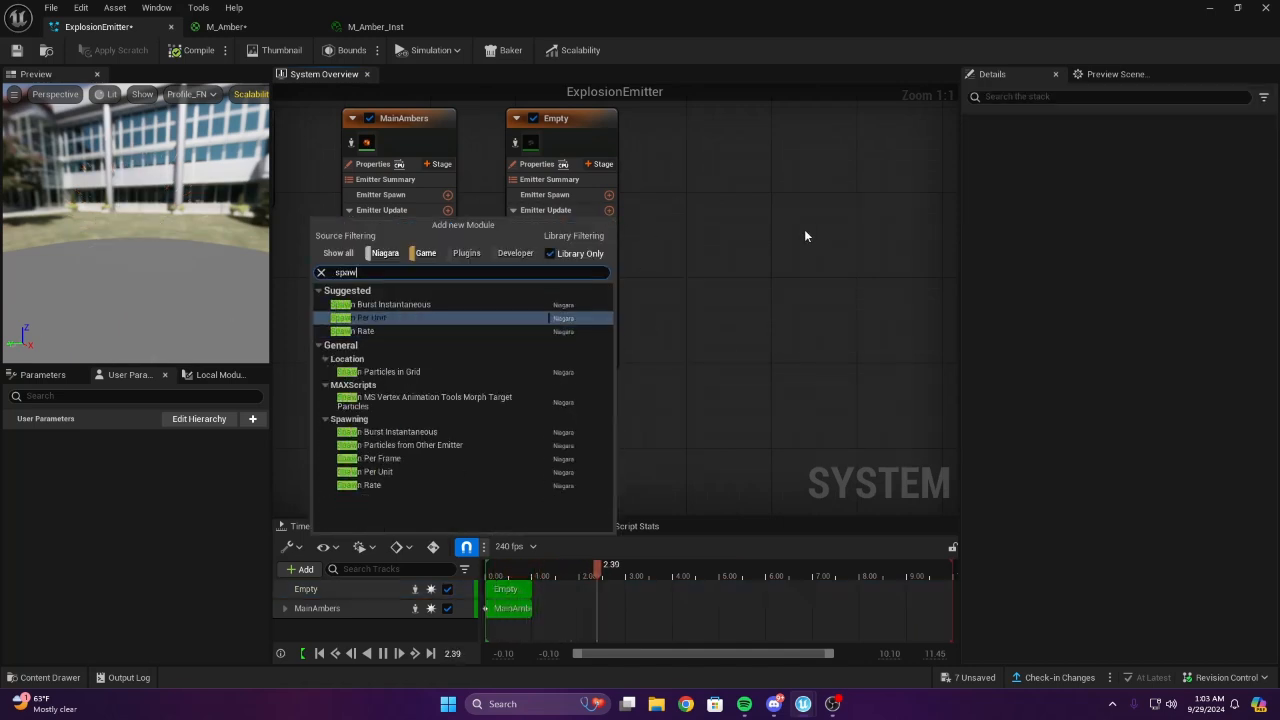
key("Return")
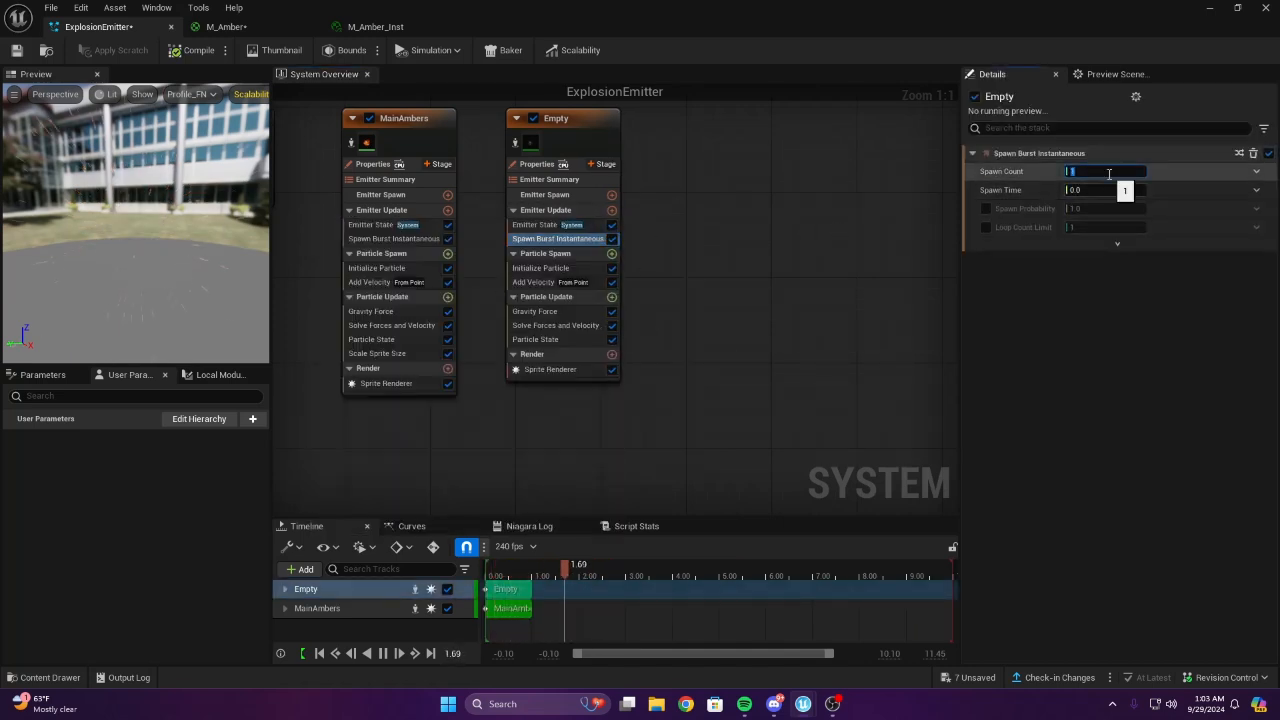
left_click_drag(190, 230, 210, 168)
Enable the Constrain To Radius option in the Empty emitter's Add Velocity module
left_click(545, 282)
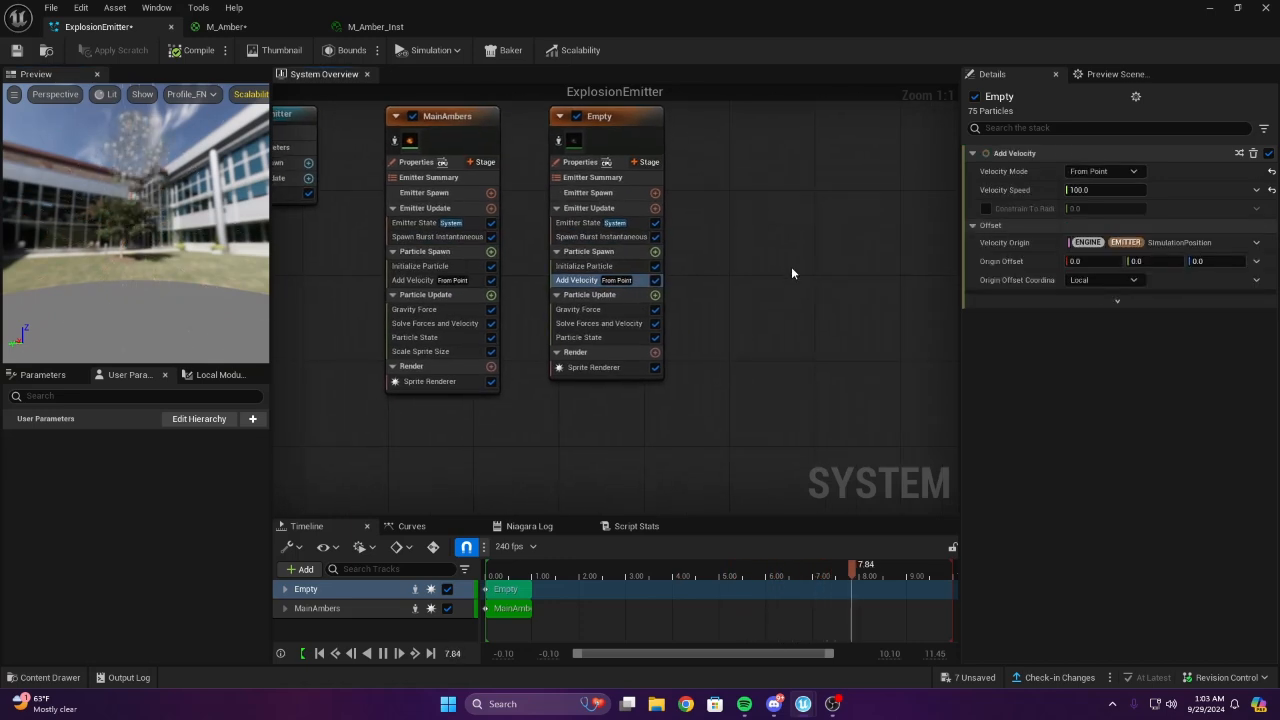
right_click_drag(771, 288, 646, 313)
left_click(984, 215)
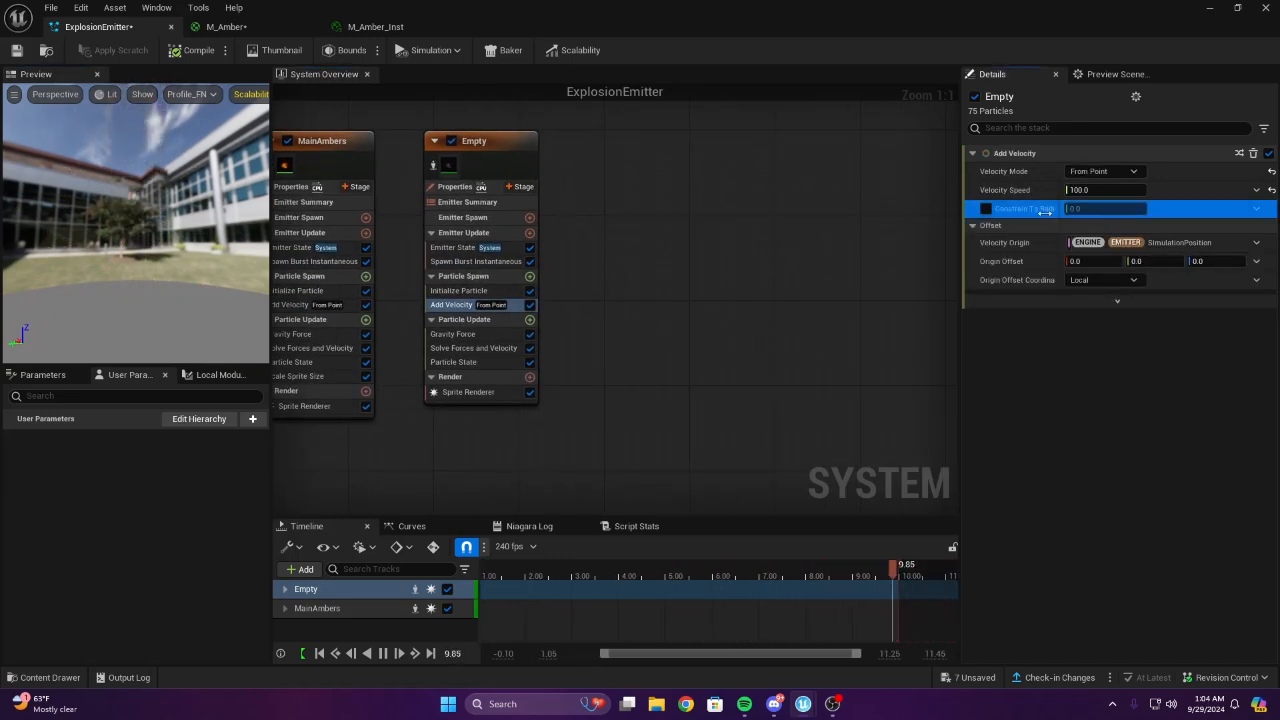
left_click(986, 208)
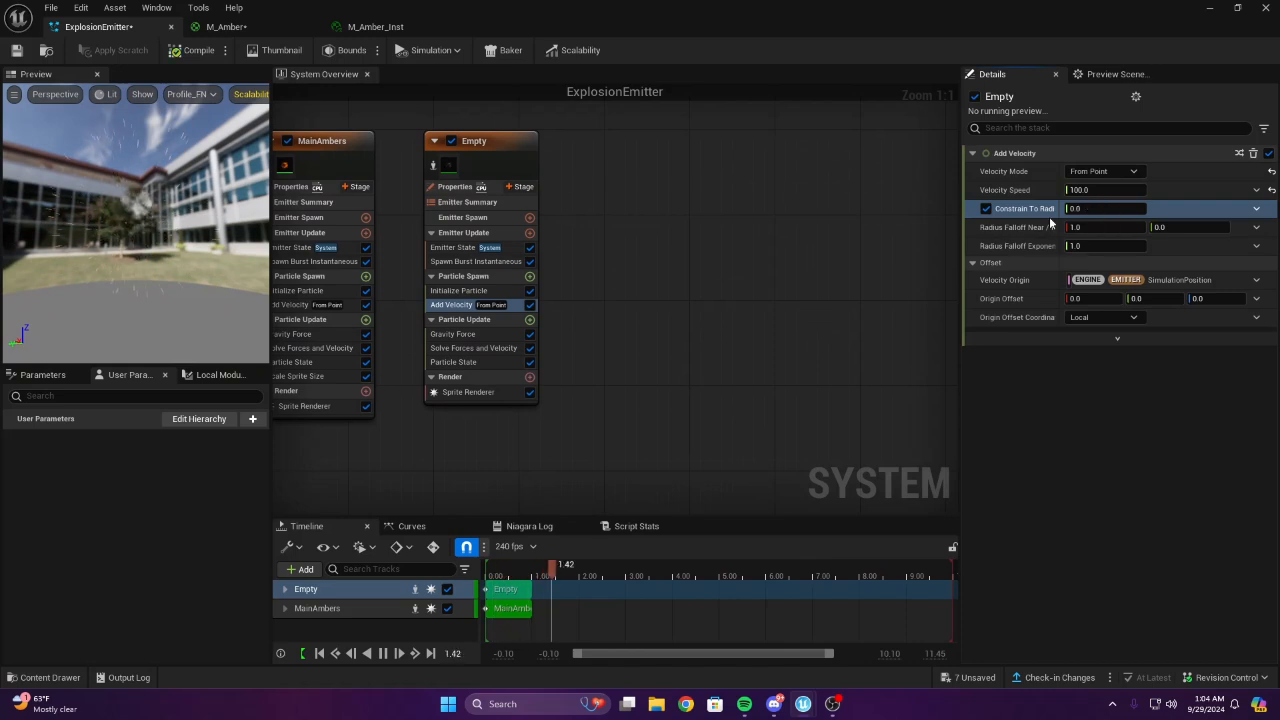
Try Constrain To Radius values up to 5000 in the Empty emitter's Add Velocity module, and reset it to its default
left_click(1076, 210)
type("500")
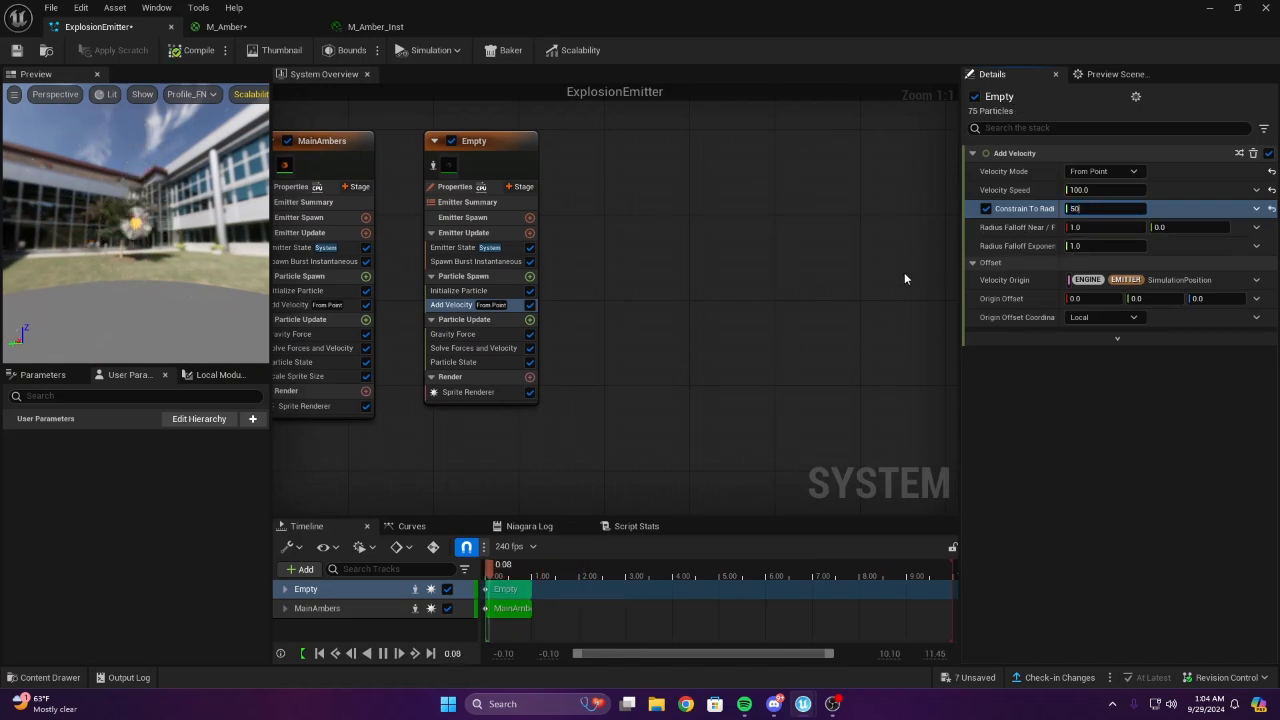
key("Return")
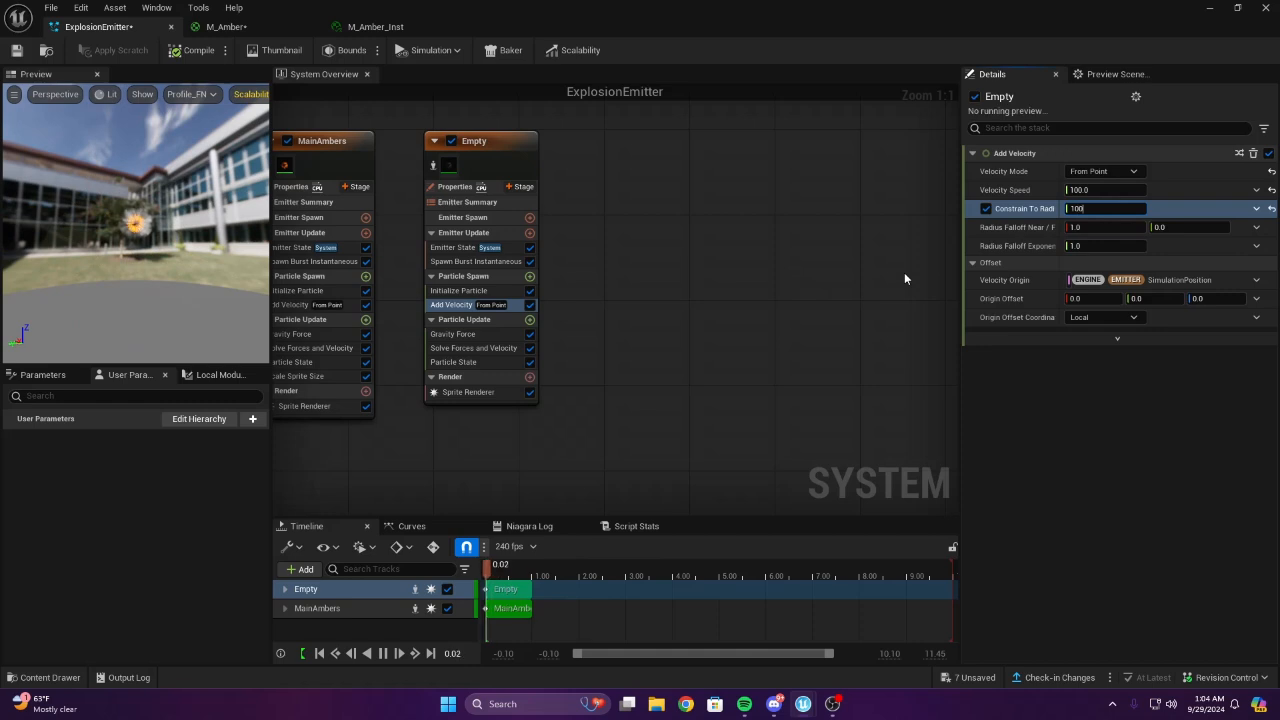
type("5000")
key("Return")
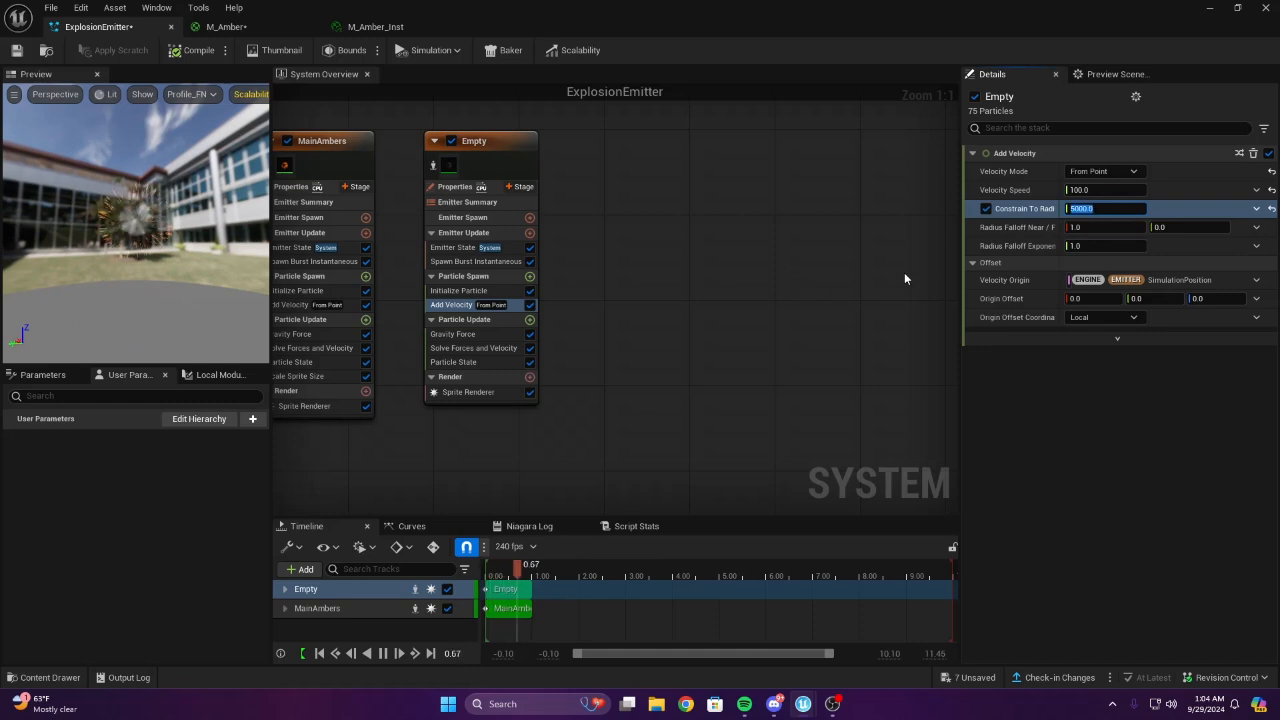
left_click(1274, 208)
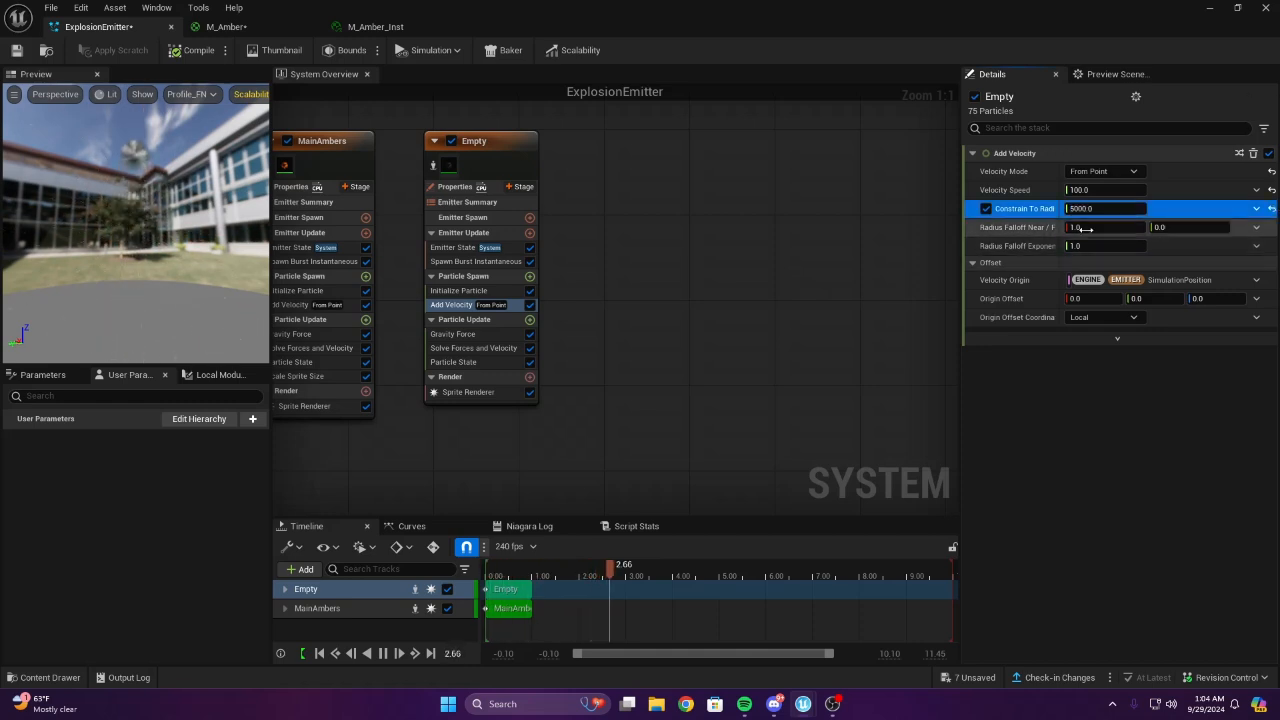
left_click(1272, 208)
Set both Radius Falloff Near / Far values of the Add Velocity module to 500 and check the burst in the preview
left_click(1124, 226)
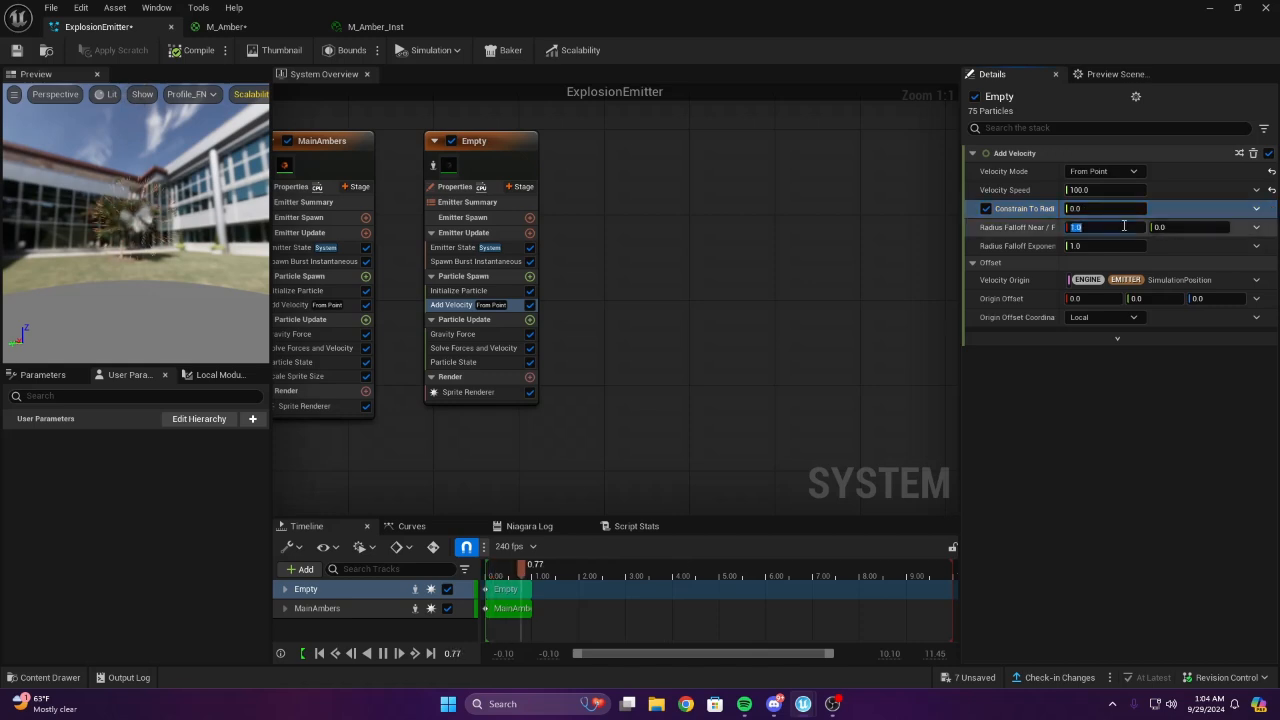
type("500")
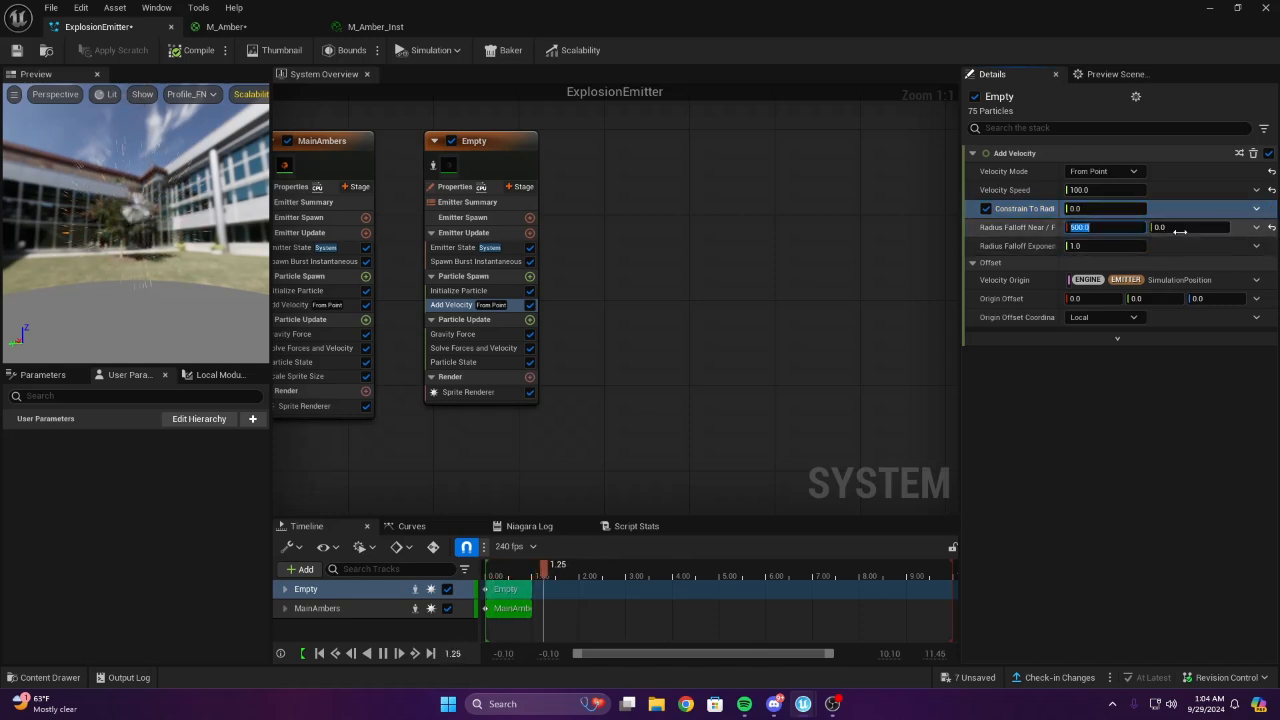
type("500")
key("Return")
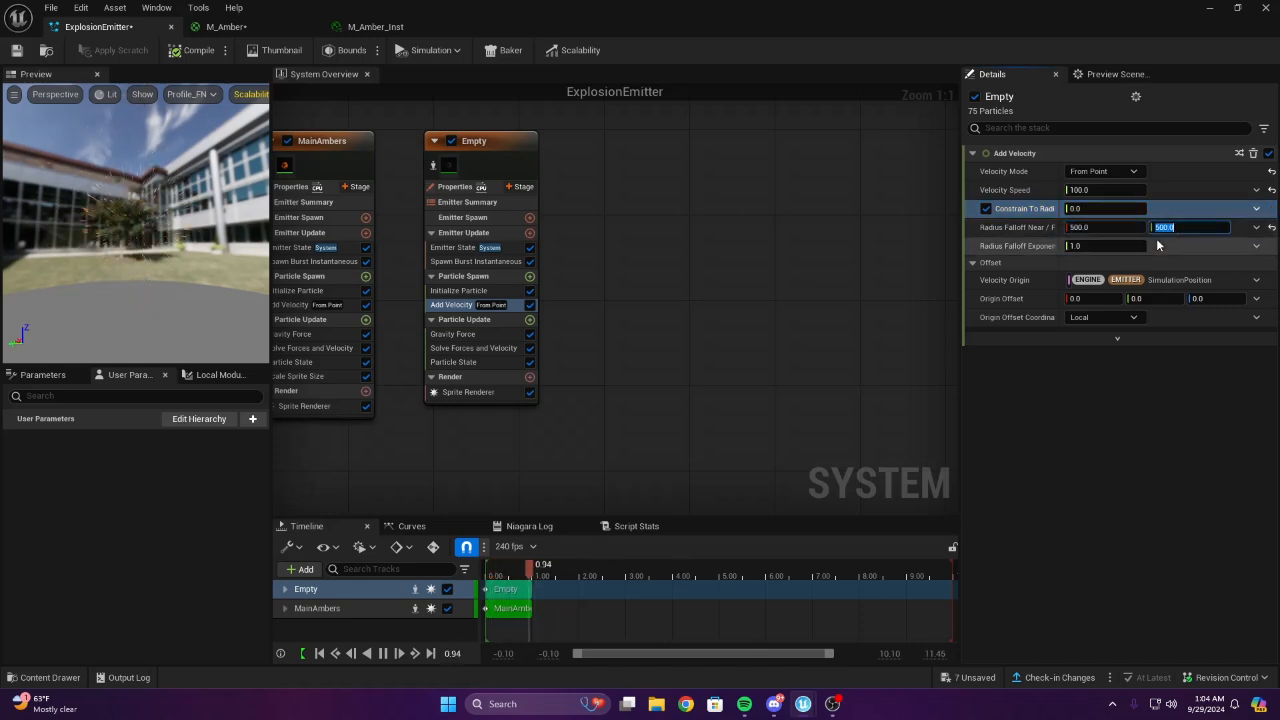
left_click_drag(222, 255, 180, 258)
Set both Radius Falloff Near / Far values of the Add Velocity module to 100
left_click(1085, 227)
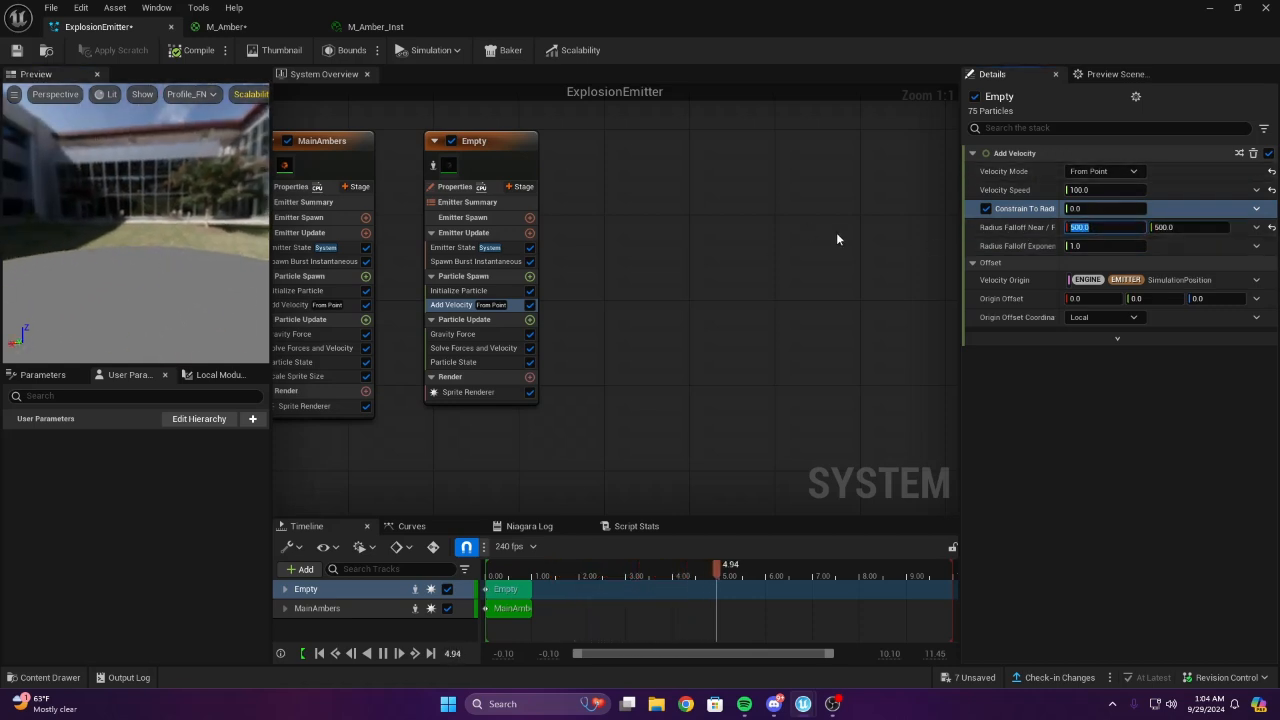
type("100")
key("Return")
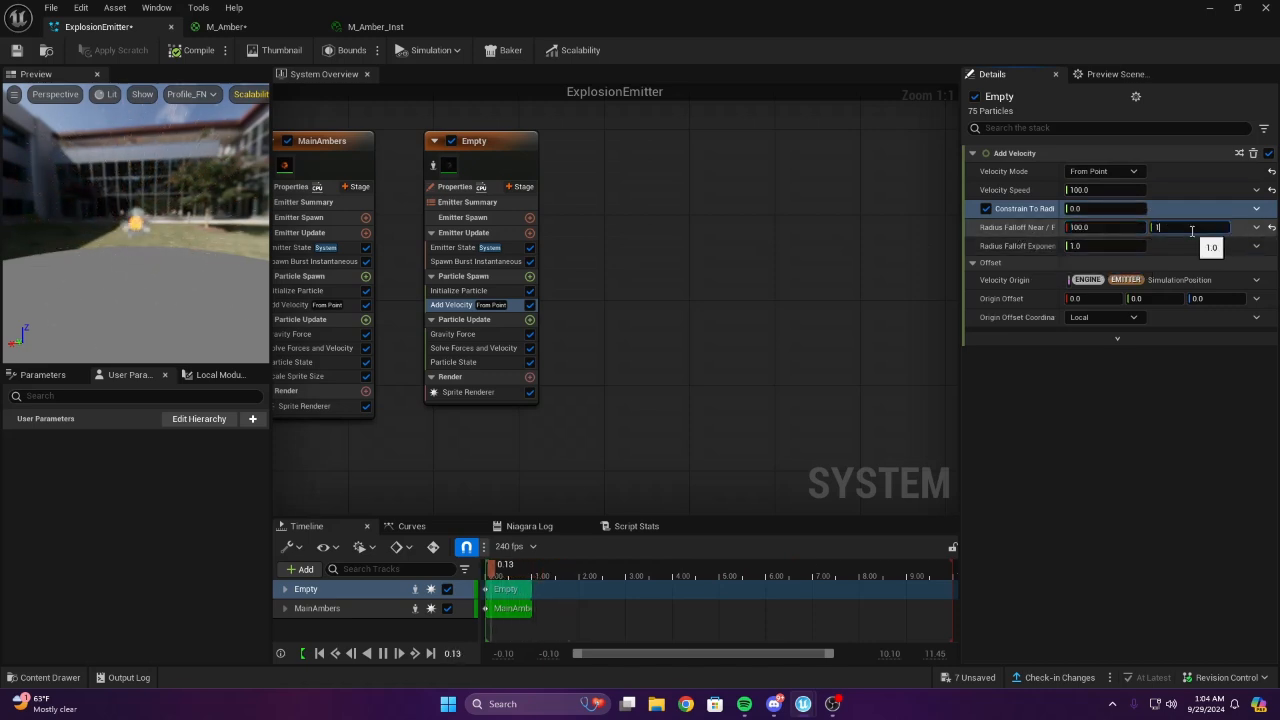
type("00")
key("Return")
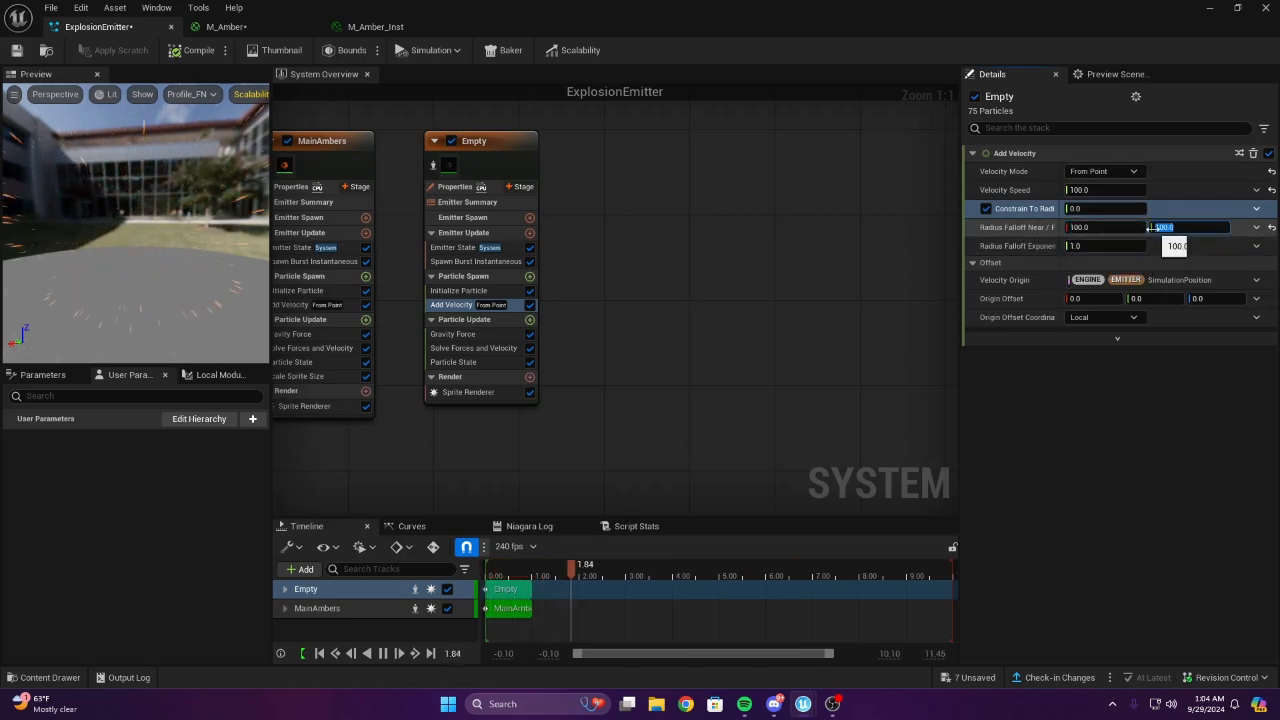
Reduce the far Radius Falloff value to 50 and on to 25, and set the near value to 25
type("50")
key("Return")
type("25")
key("Return")
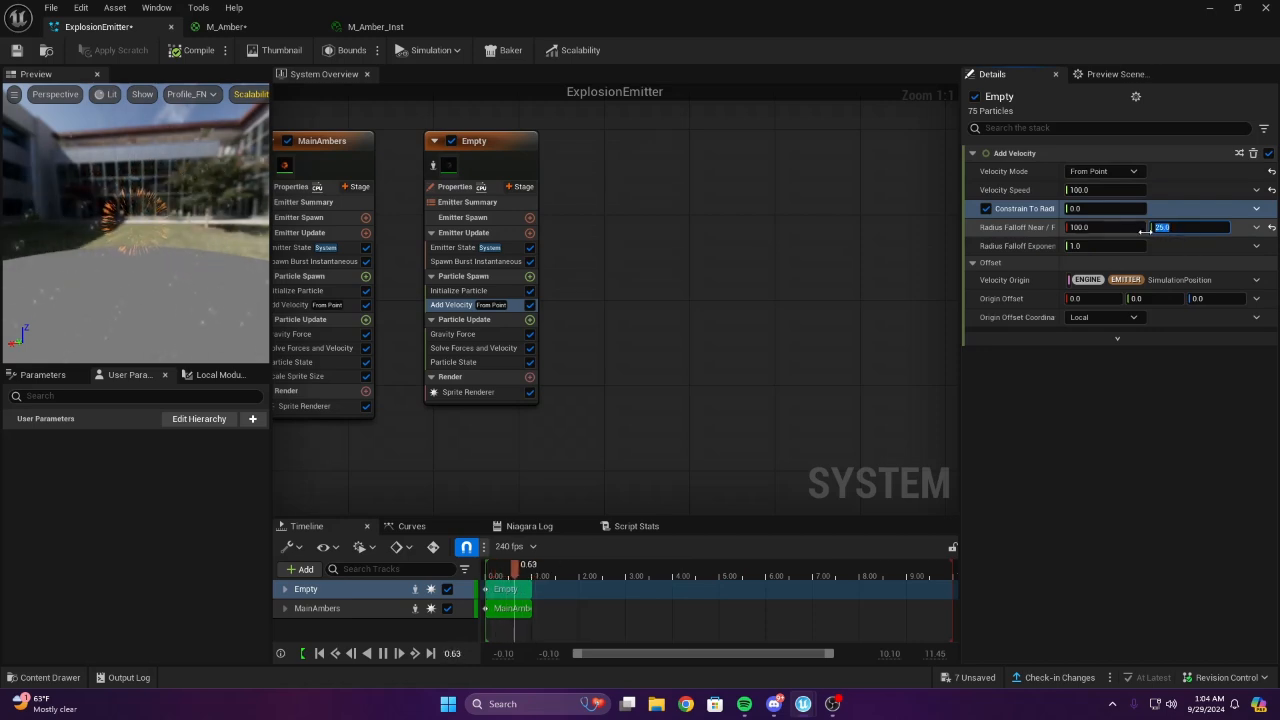
type("25")
key("Return")
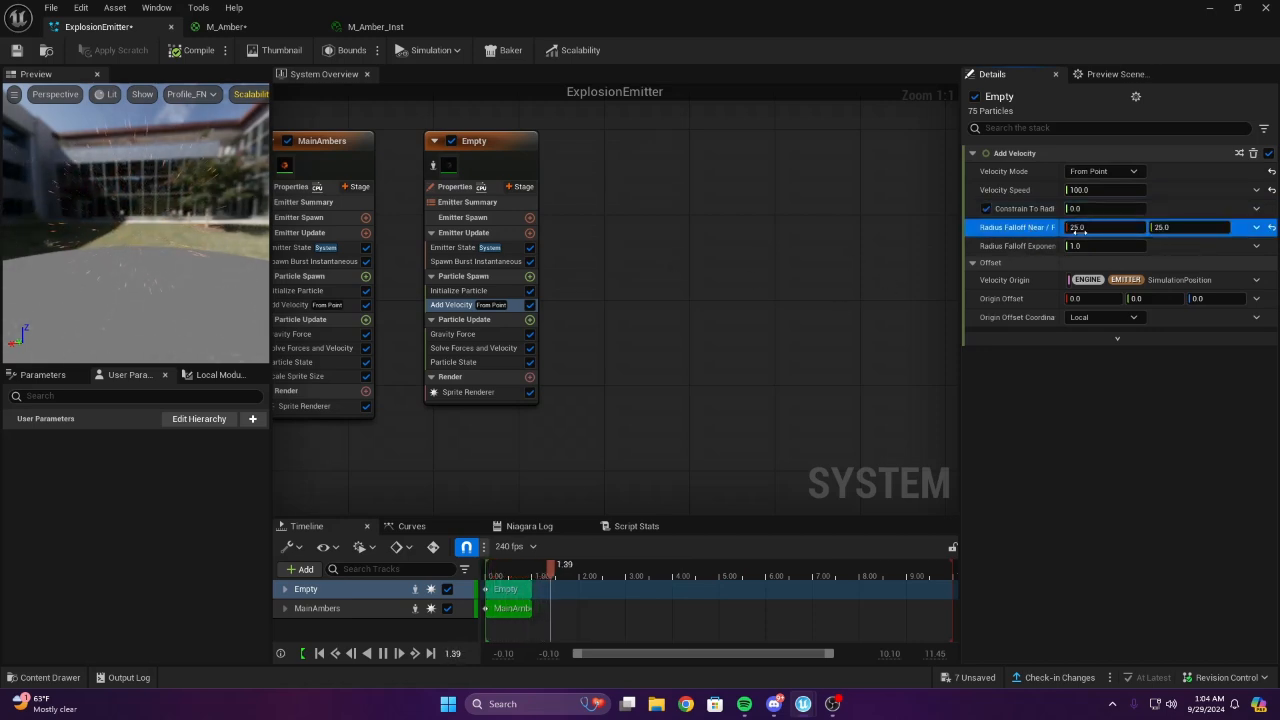
Set both Radius Falloff Near / Far values to 5 and view the burst from another angle in the preview
type("5")
left_click(1176, 234)
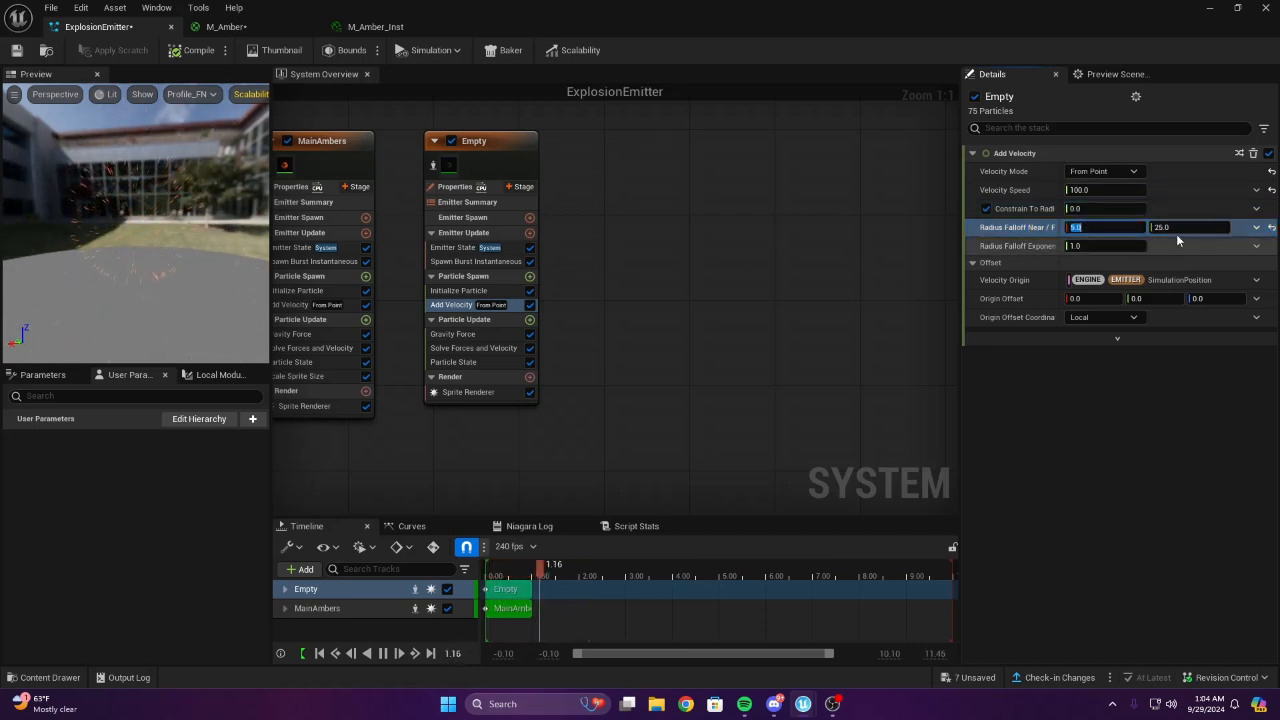
type("5")
key("Return")
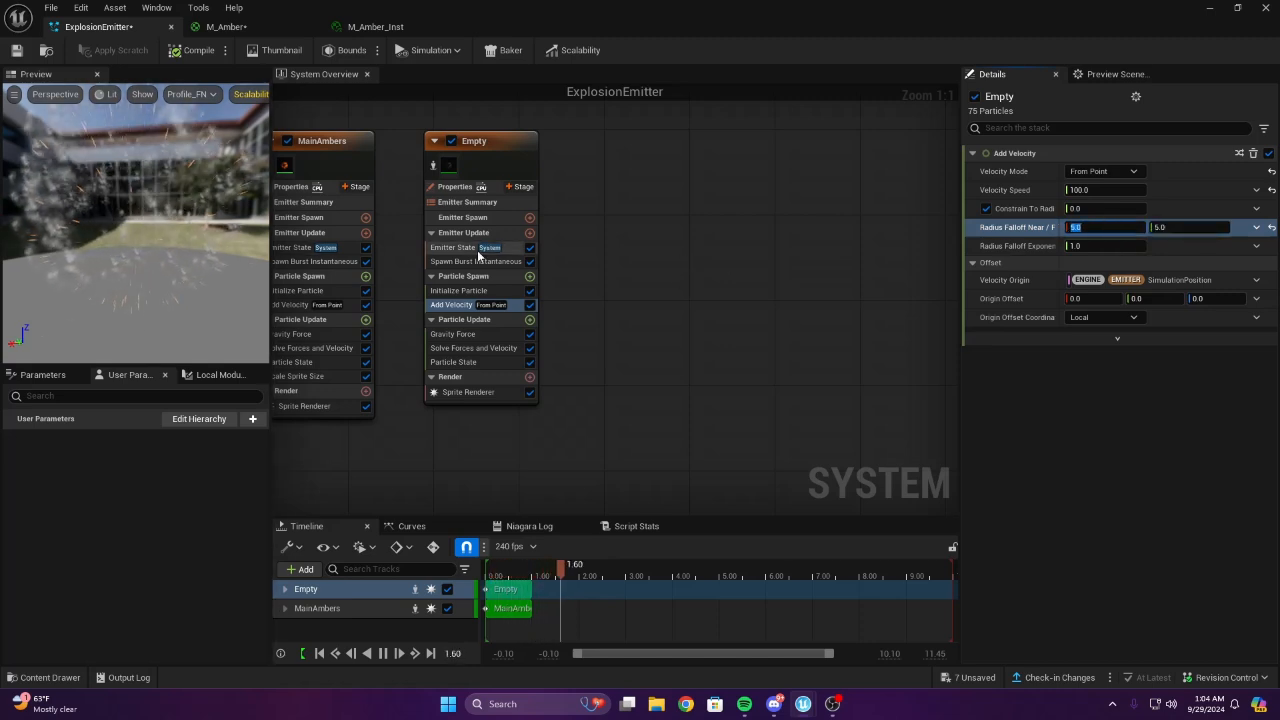
left_click_drag(142, 241, 190, 246)
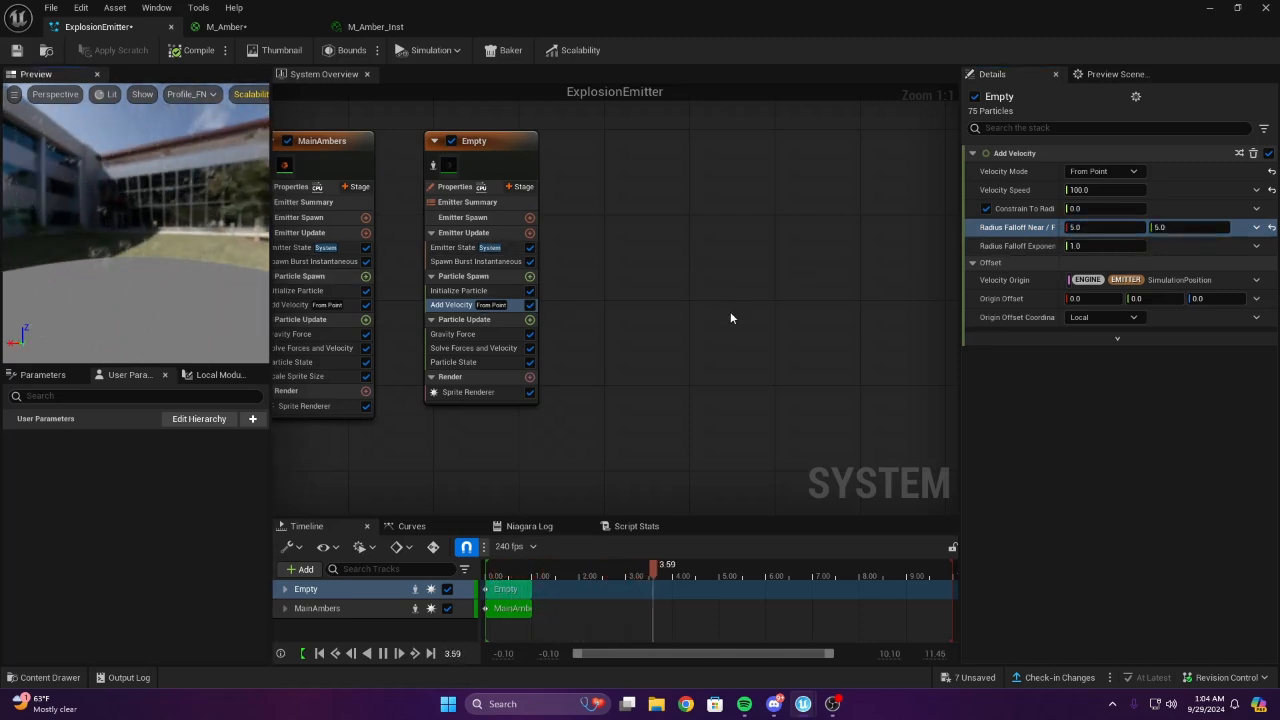
Assign a Random Range Vector 2D dynamic input to Radius Falloff Near / Far in the Empty emitter's Add Velocity module
left_click(1255, 228)
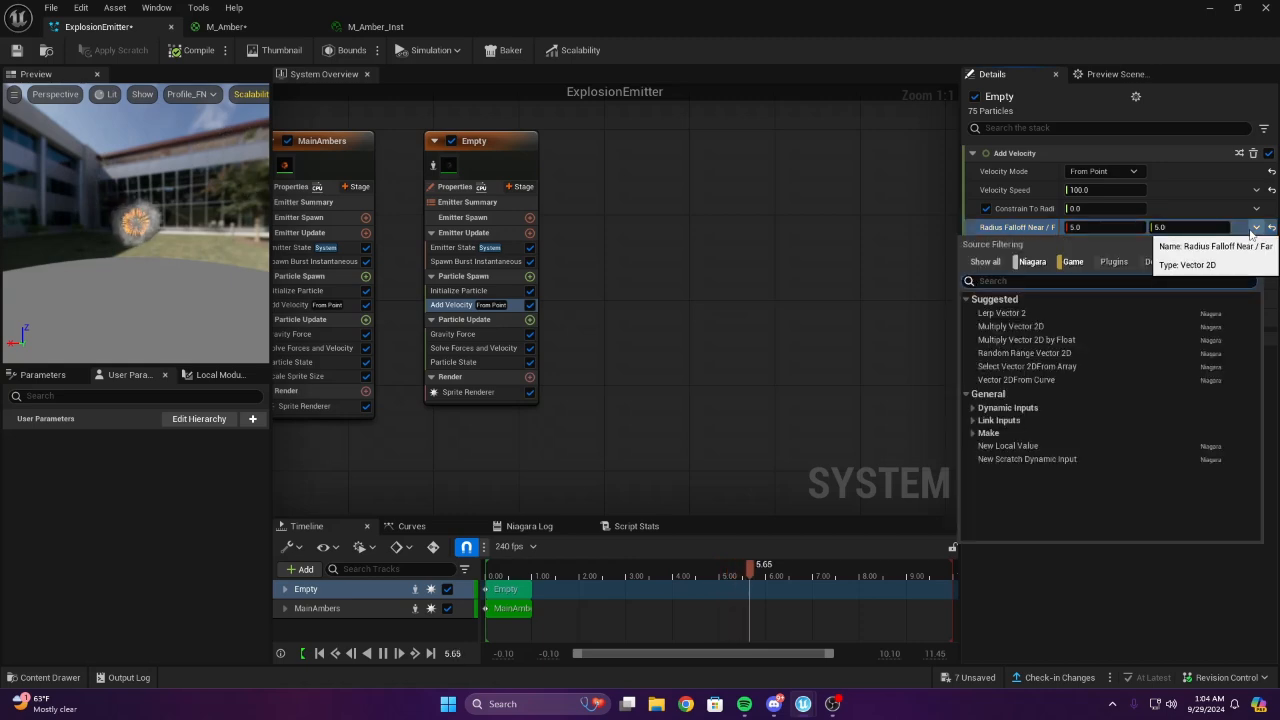
type("c")
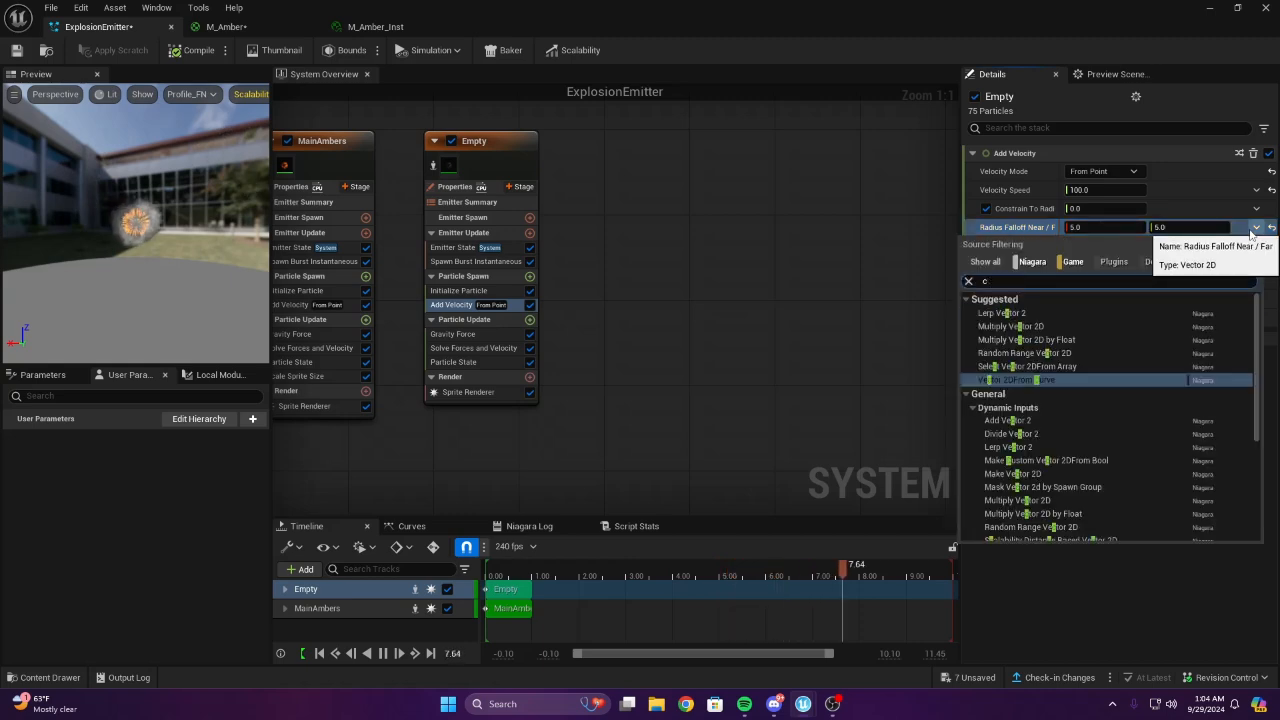
type("on")
key("BackSpace")
key("BackSpace")
key("BackSpace")
key("BackSpace")
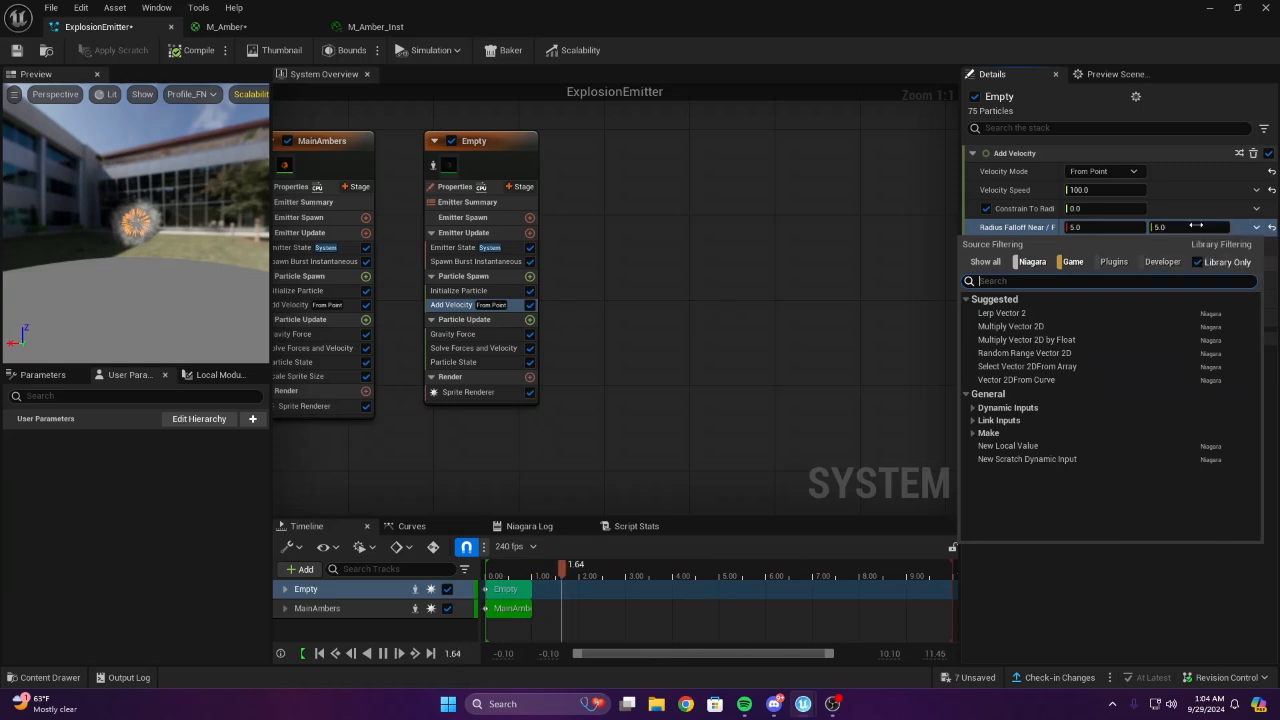
type("vect")
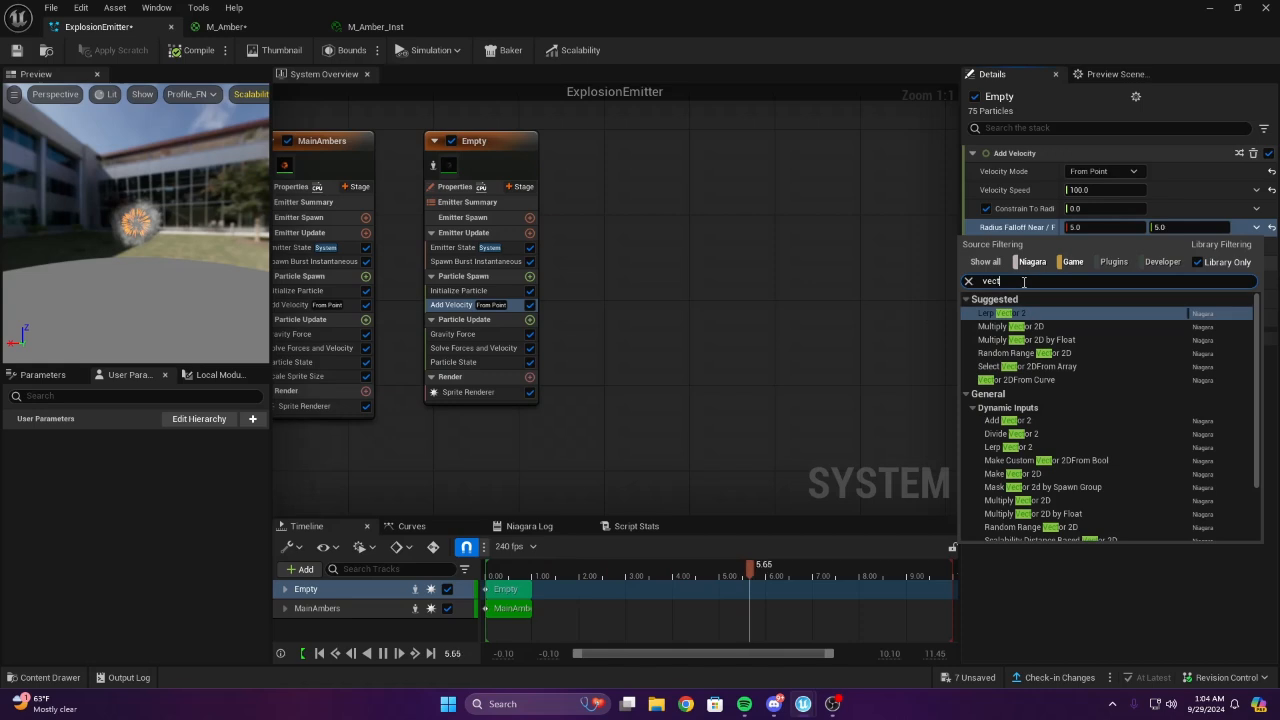
type("ram")
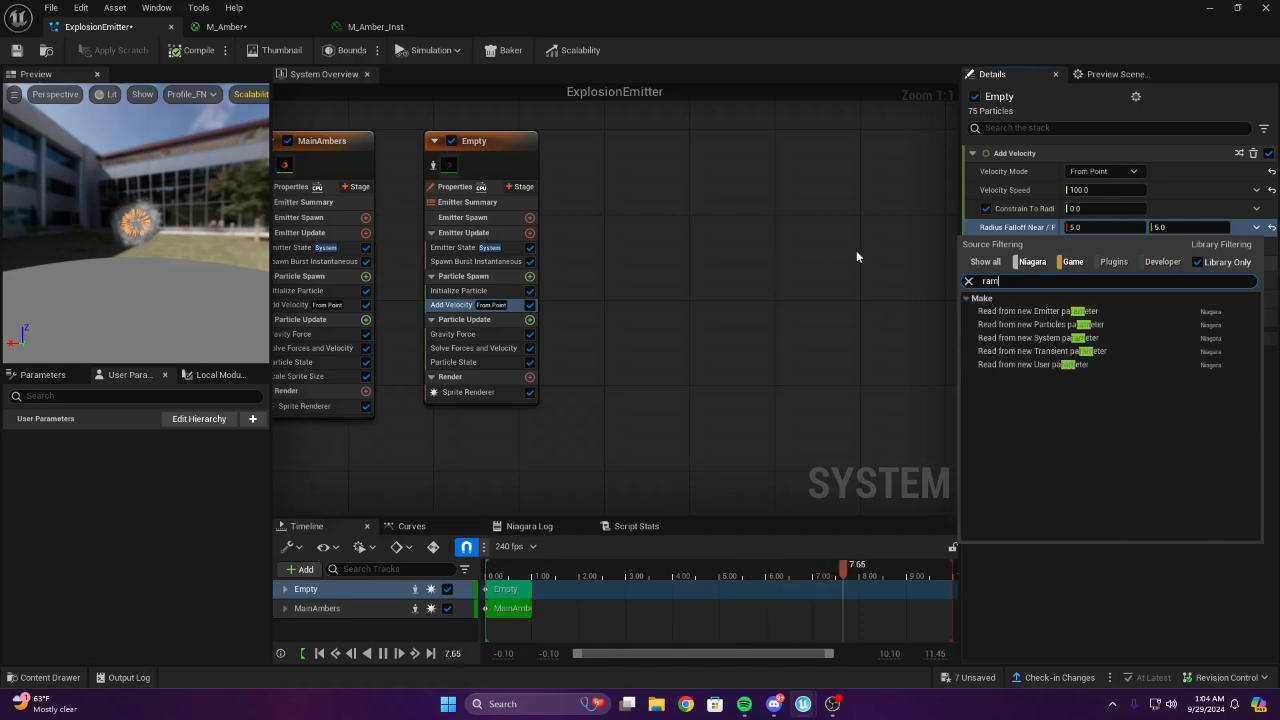
key("BackSpace")
type("nd")
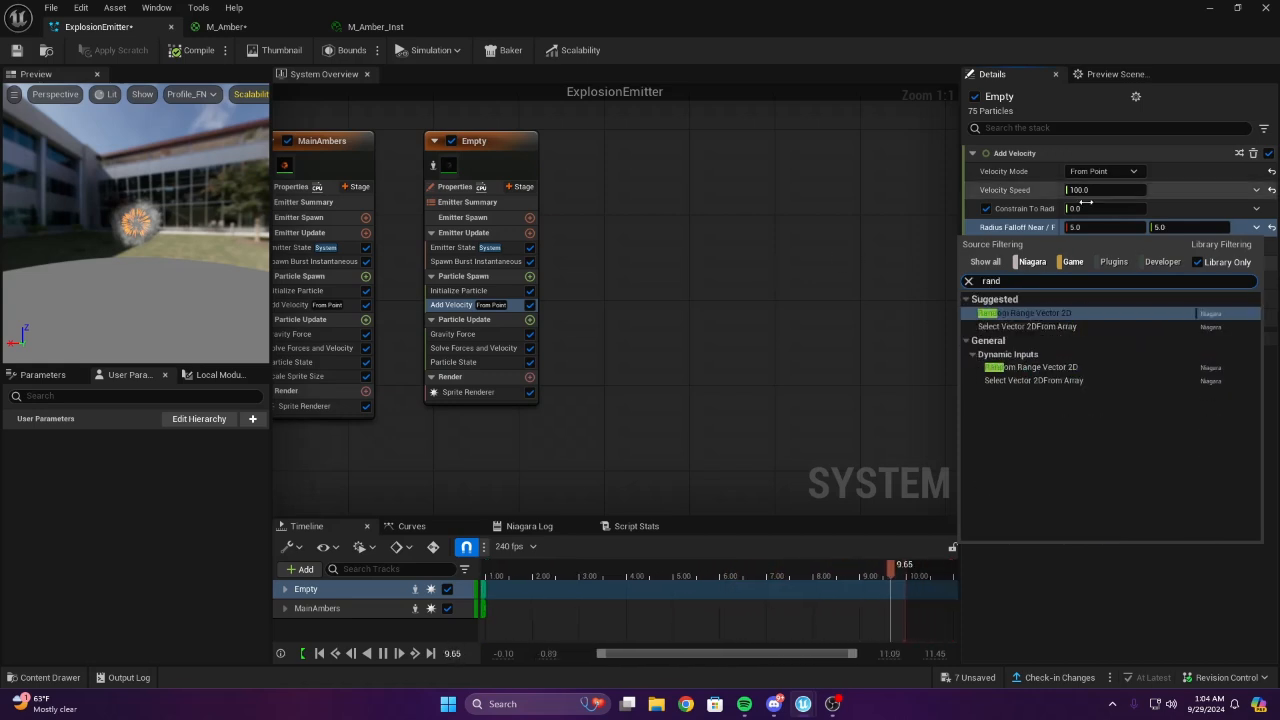
left_click(1045, 314)
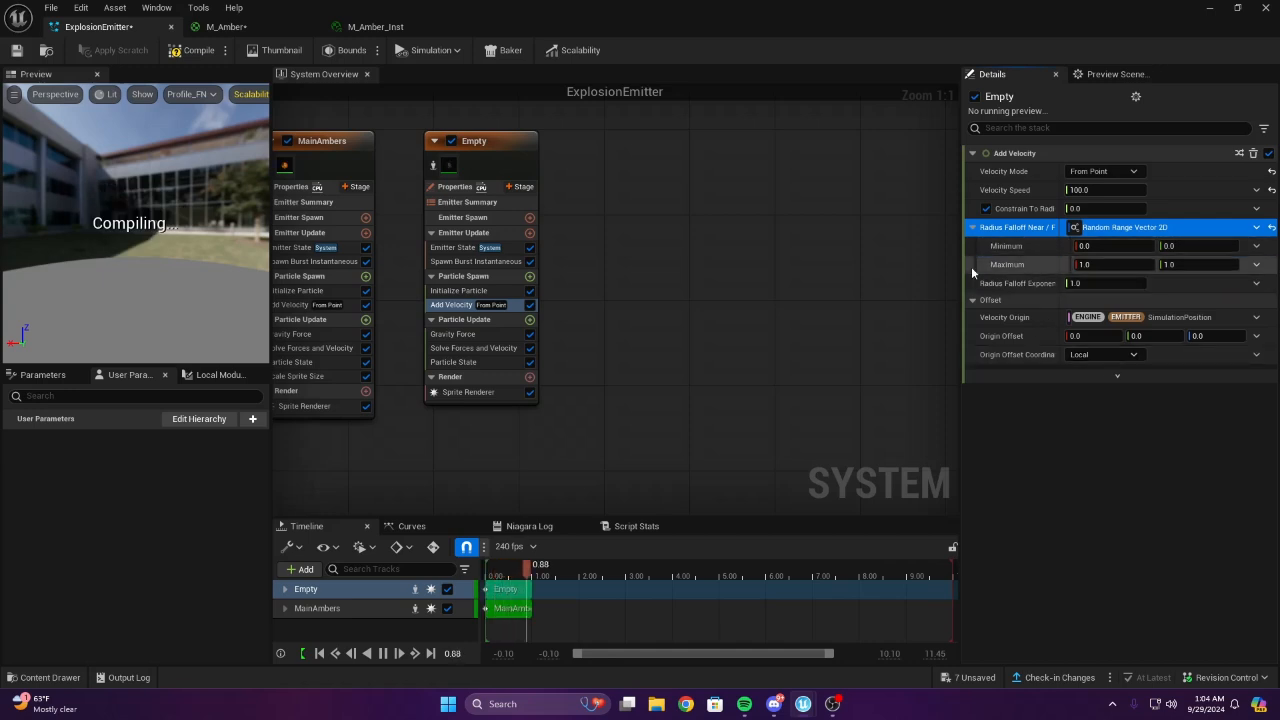
left_click(1256, 246)
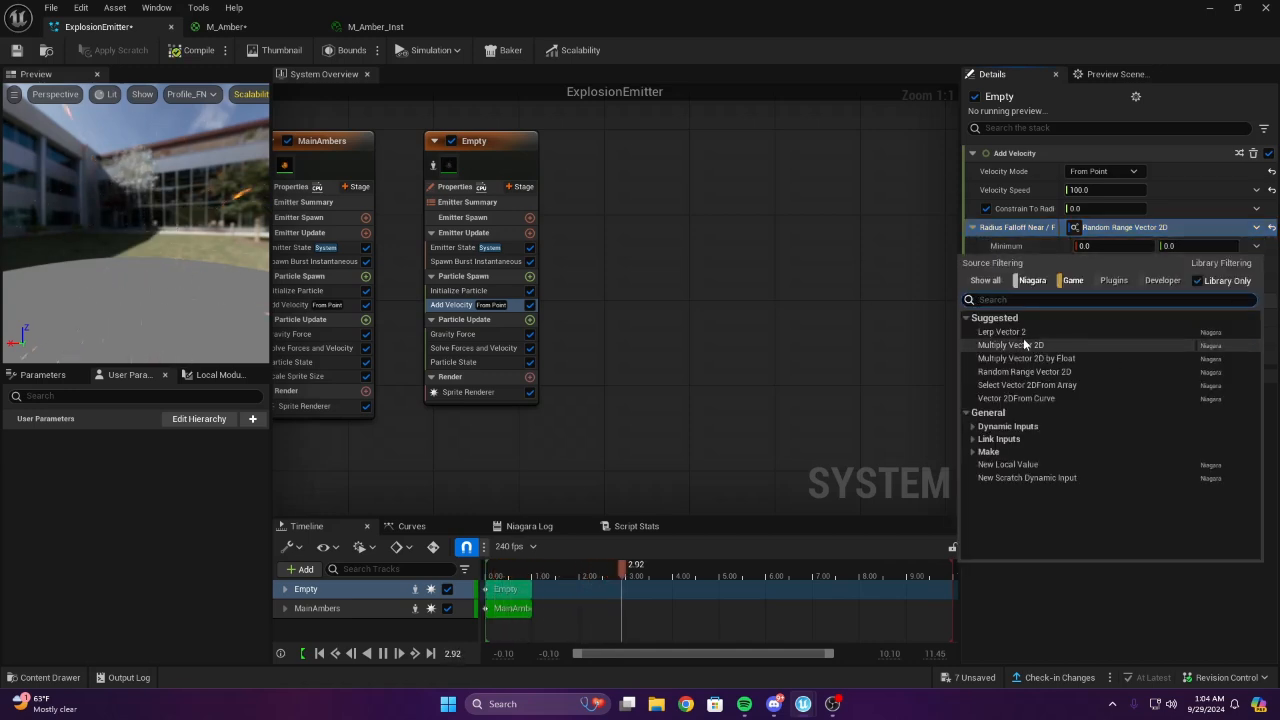
left_click(1023, 249)
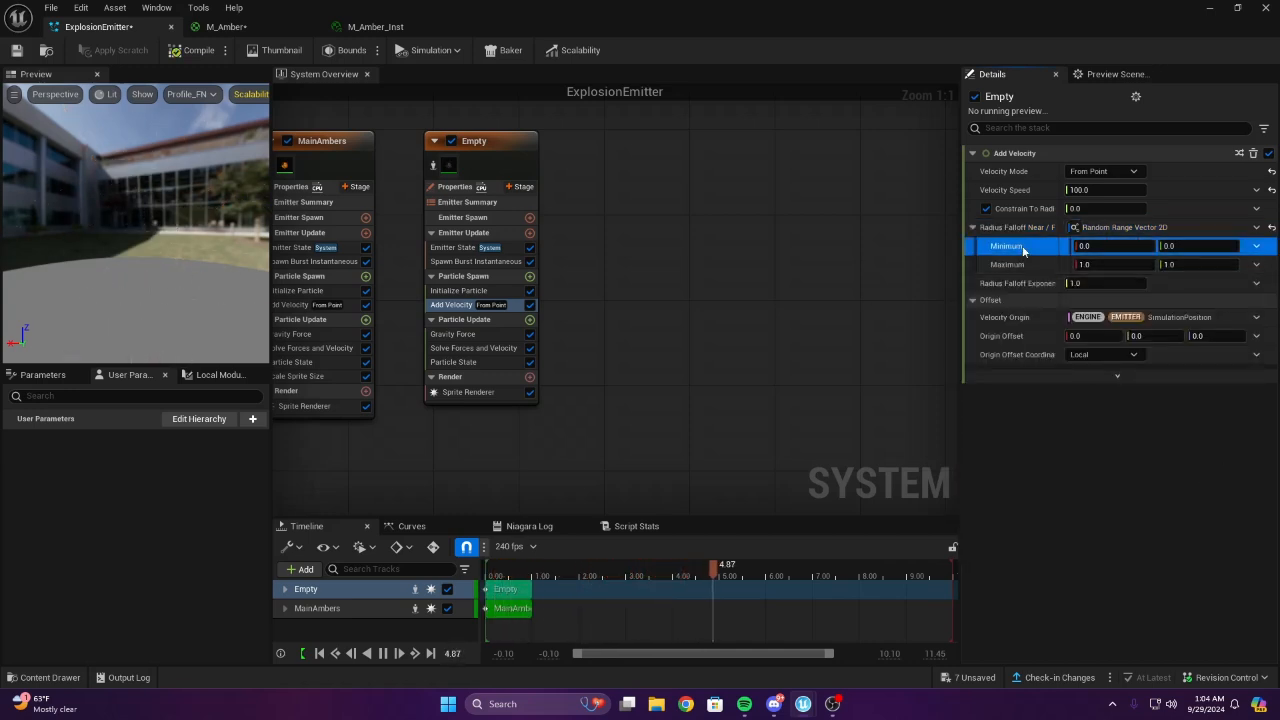
left_click(1256, 246)
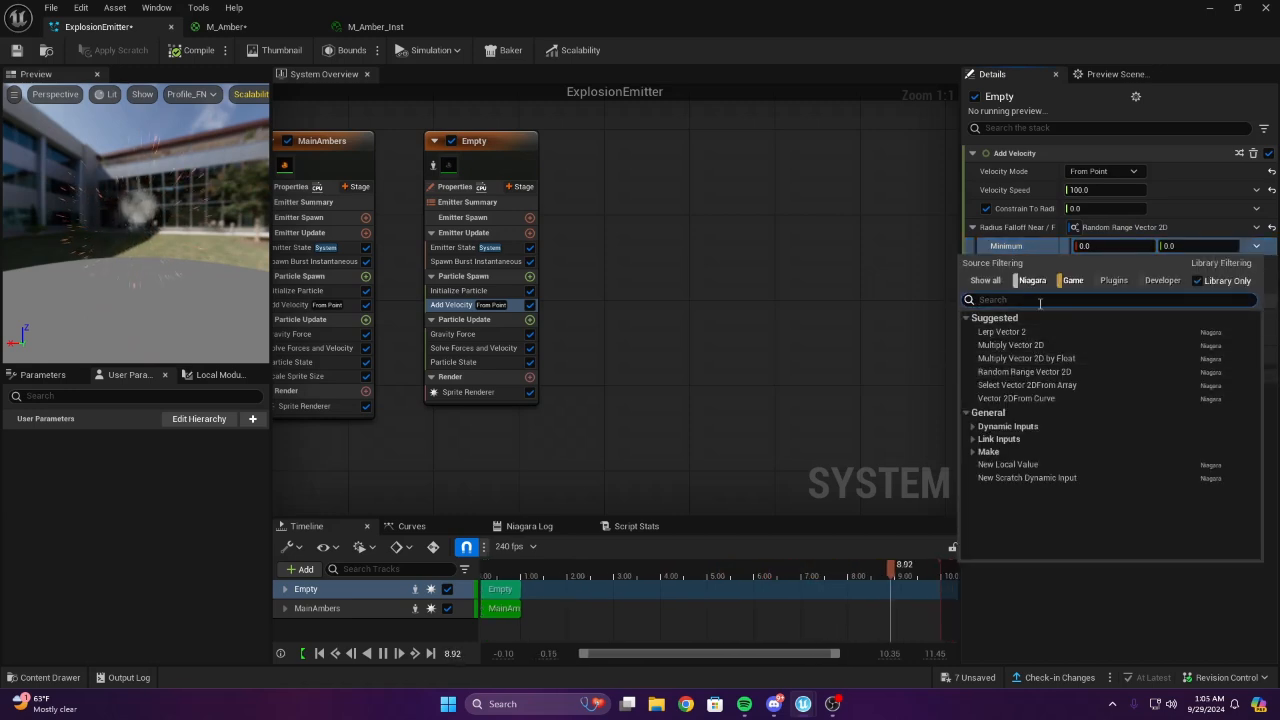
left_click(1033, 236)
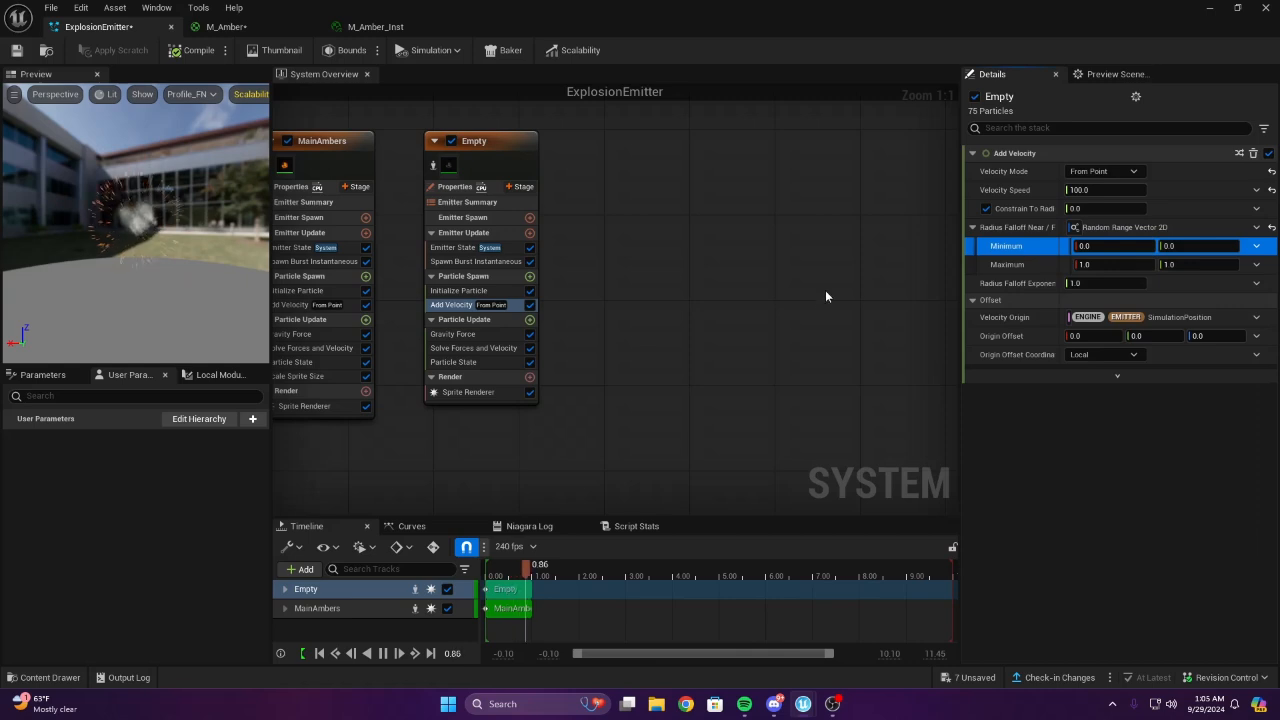
scroll(865, 291, "down", 2)
scroll(866, 297, "up", 2)
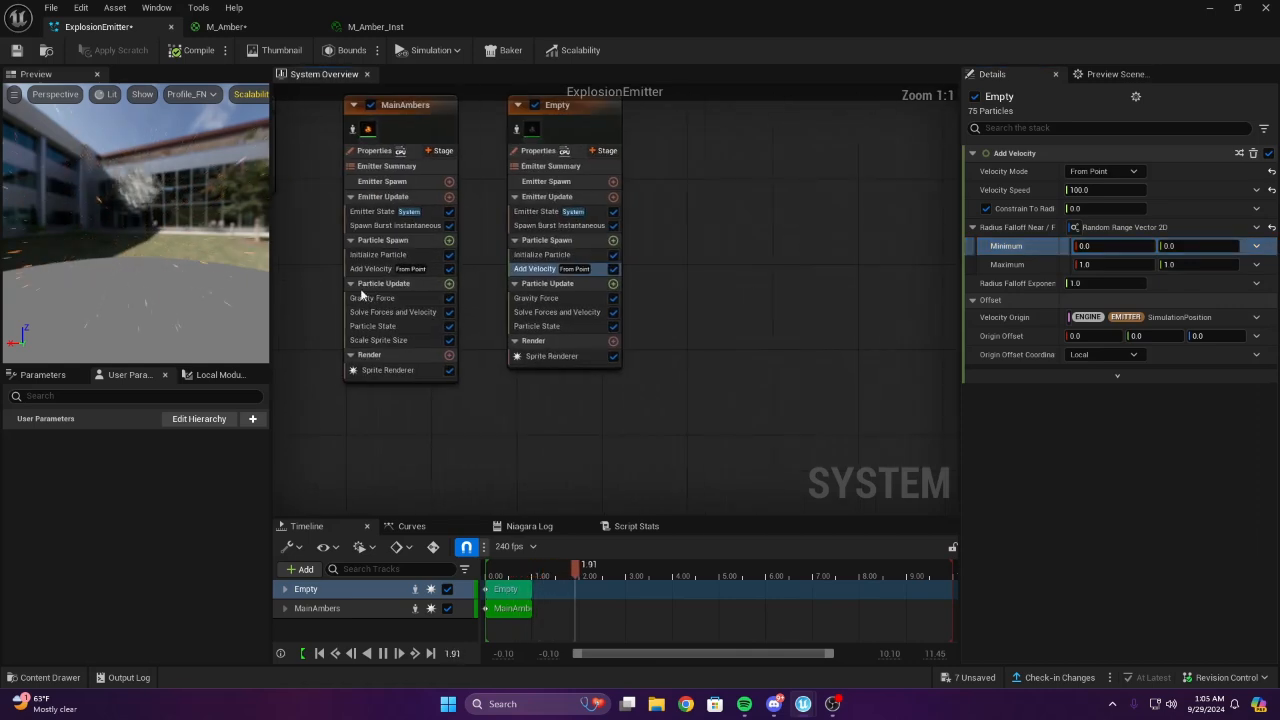
Add a Vector 2D user parameter named Min Smoke Size
left_click(253, 419)
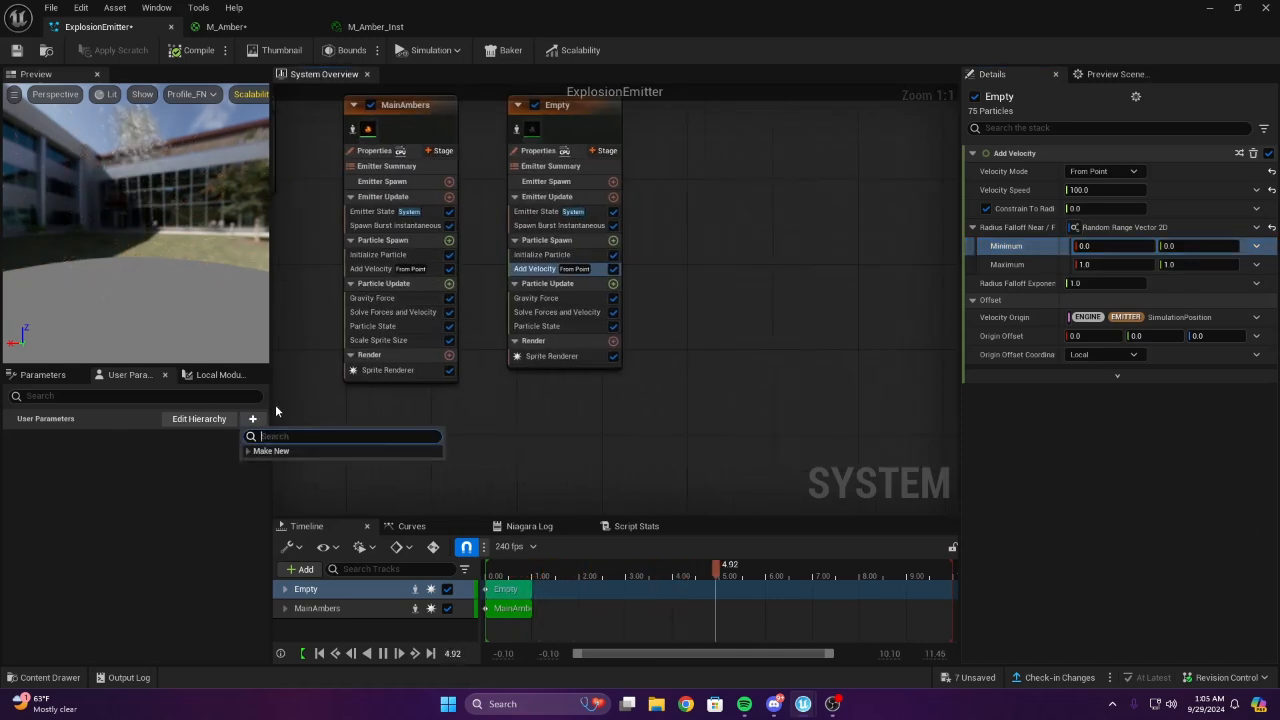
type("vect")
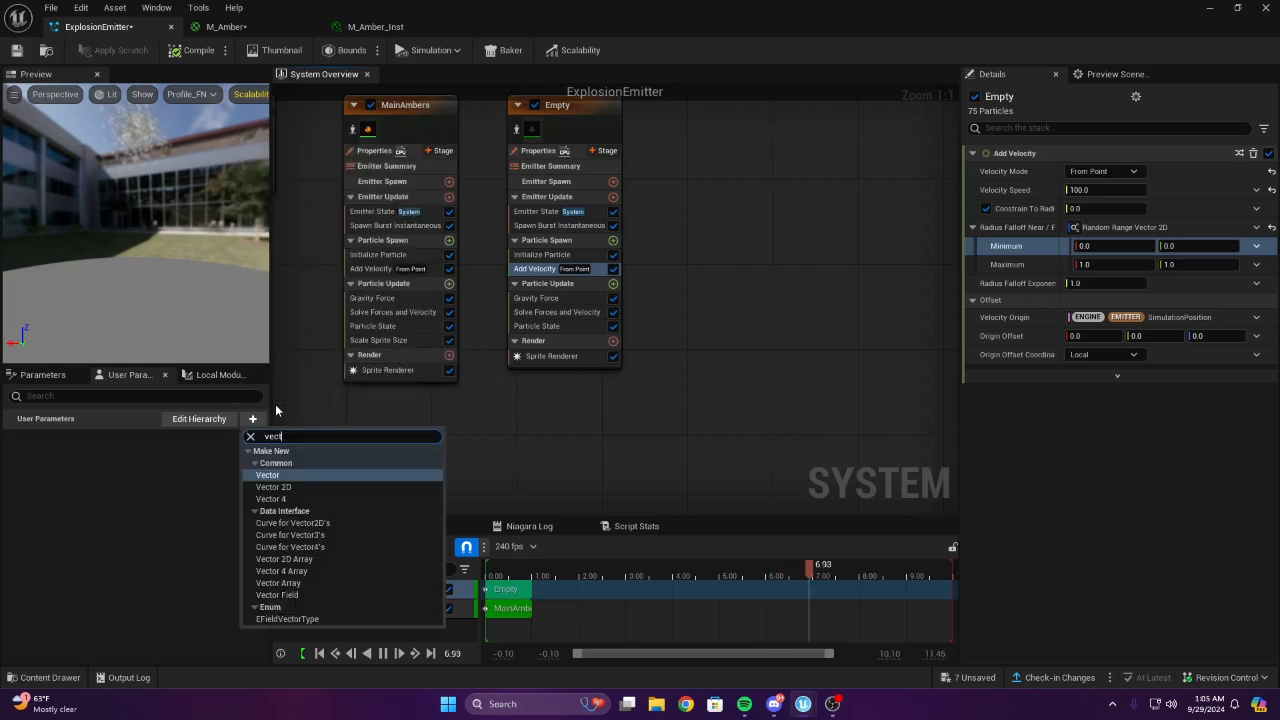
left_click(281, 487)
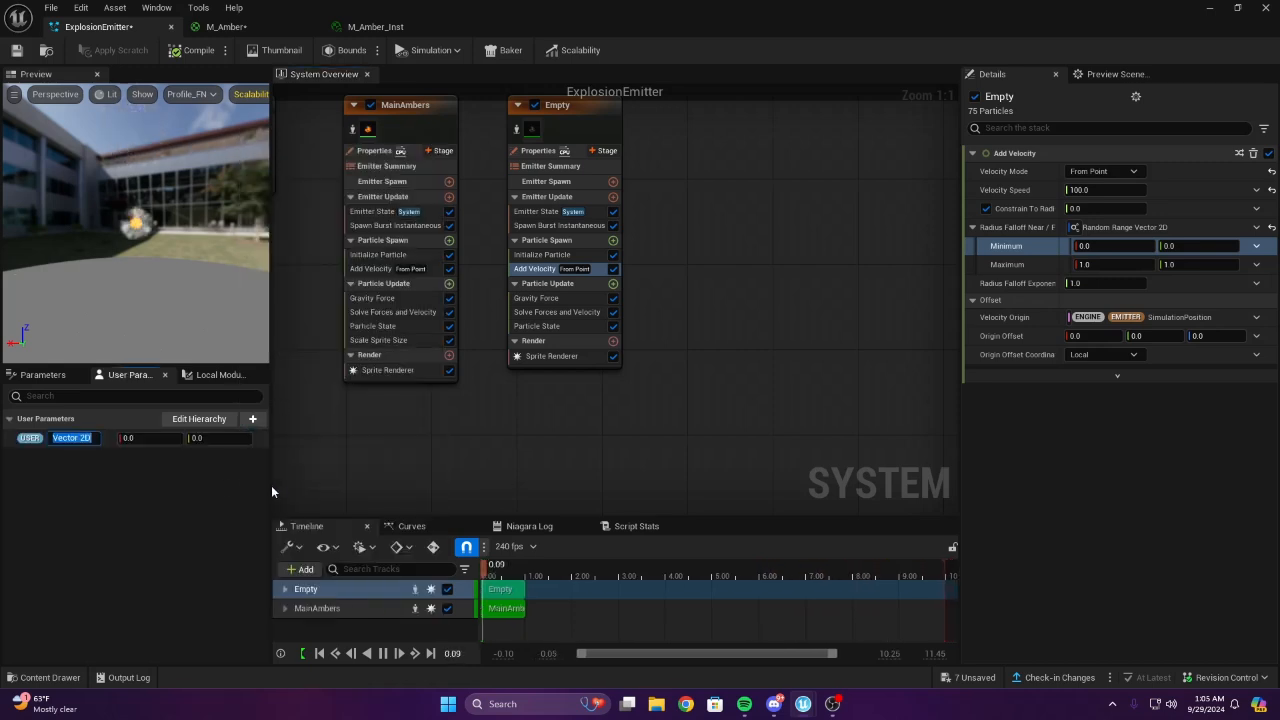
key("BackSpace")
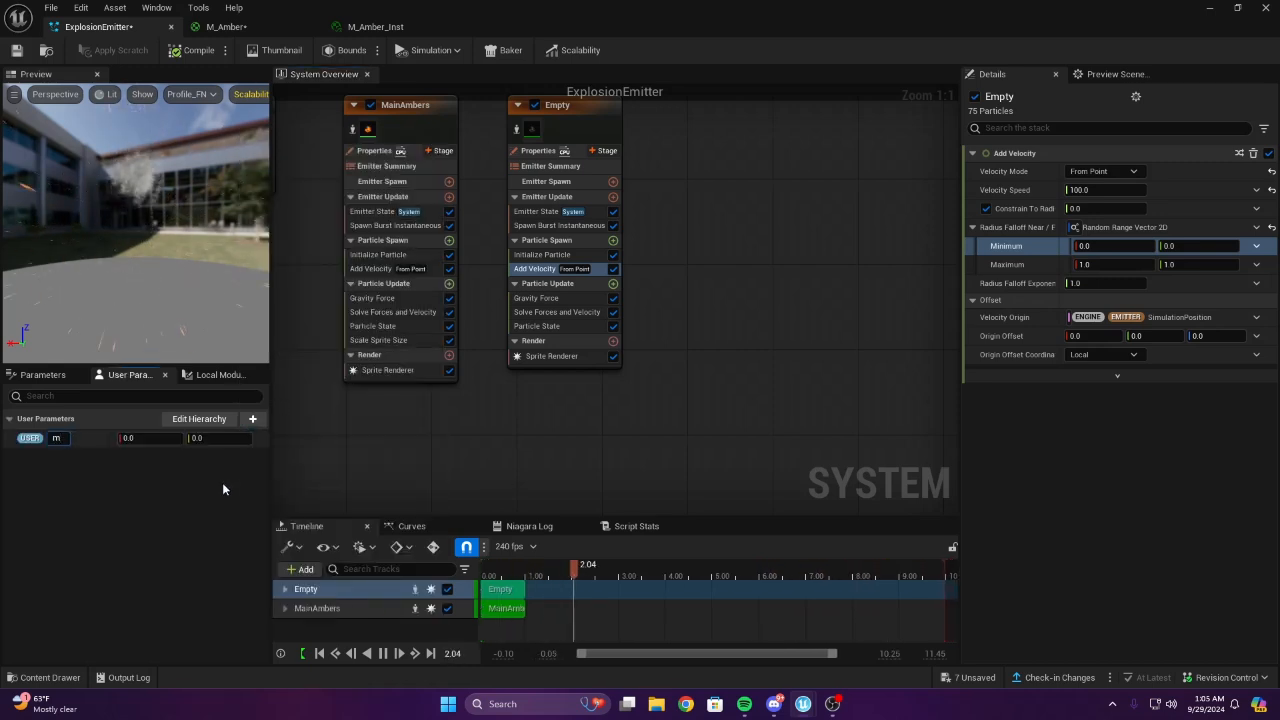
type("Min")
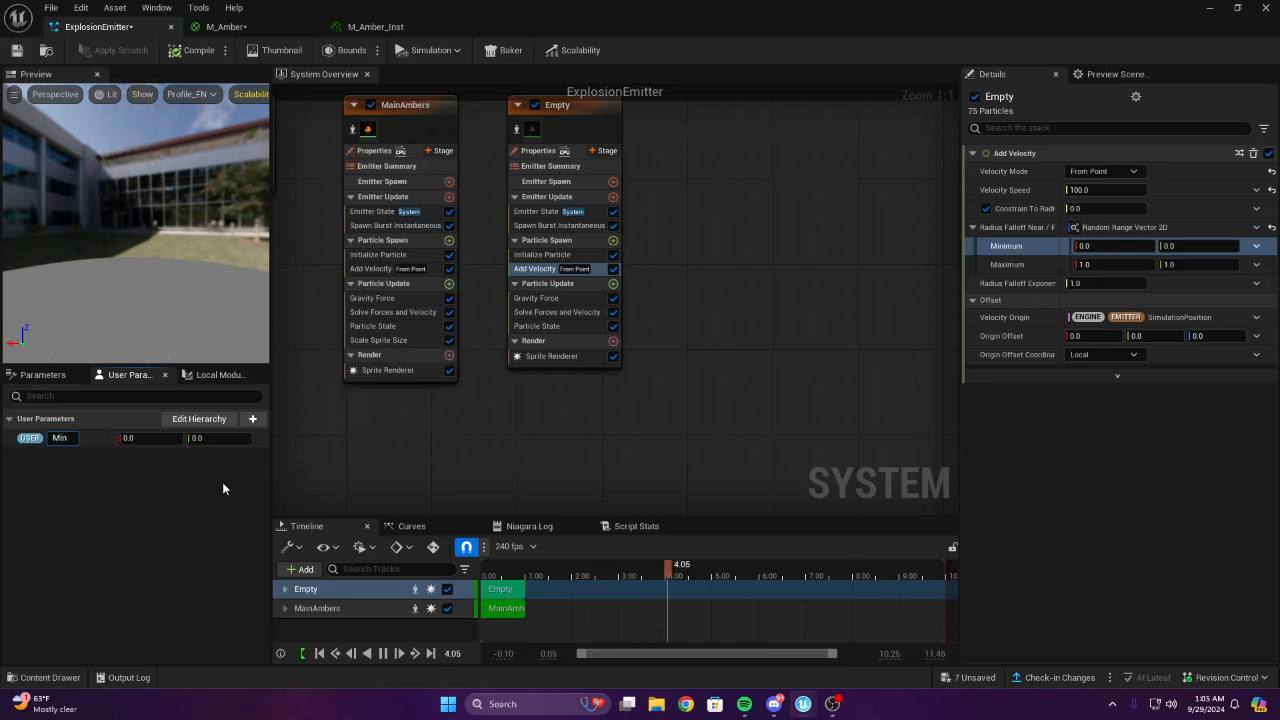
type(" Smoke Size")
key("Return")
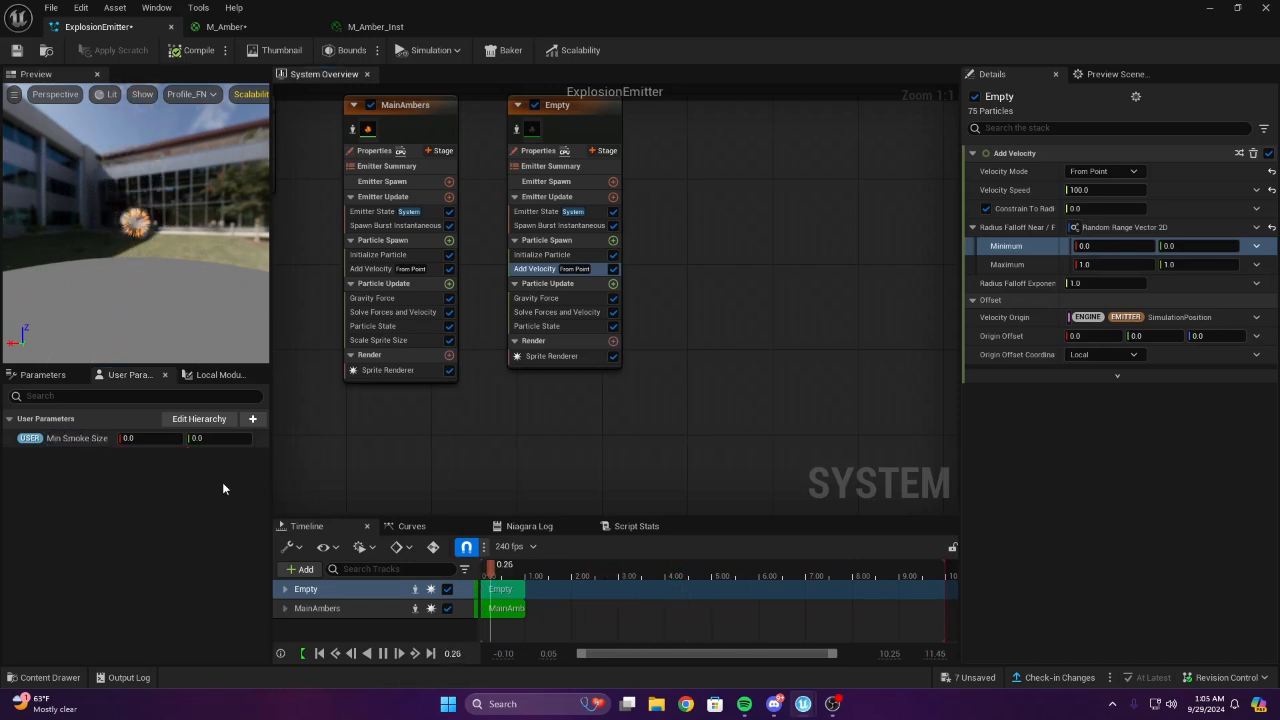
Add a second Vector 2D user parameter named Max Smoke Size
left_click(253, 420)
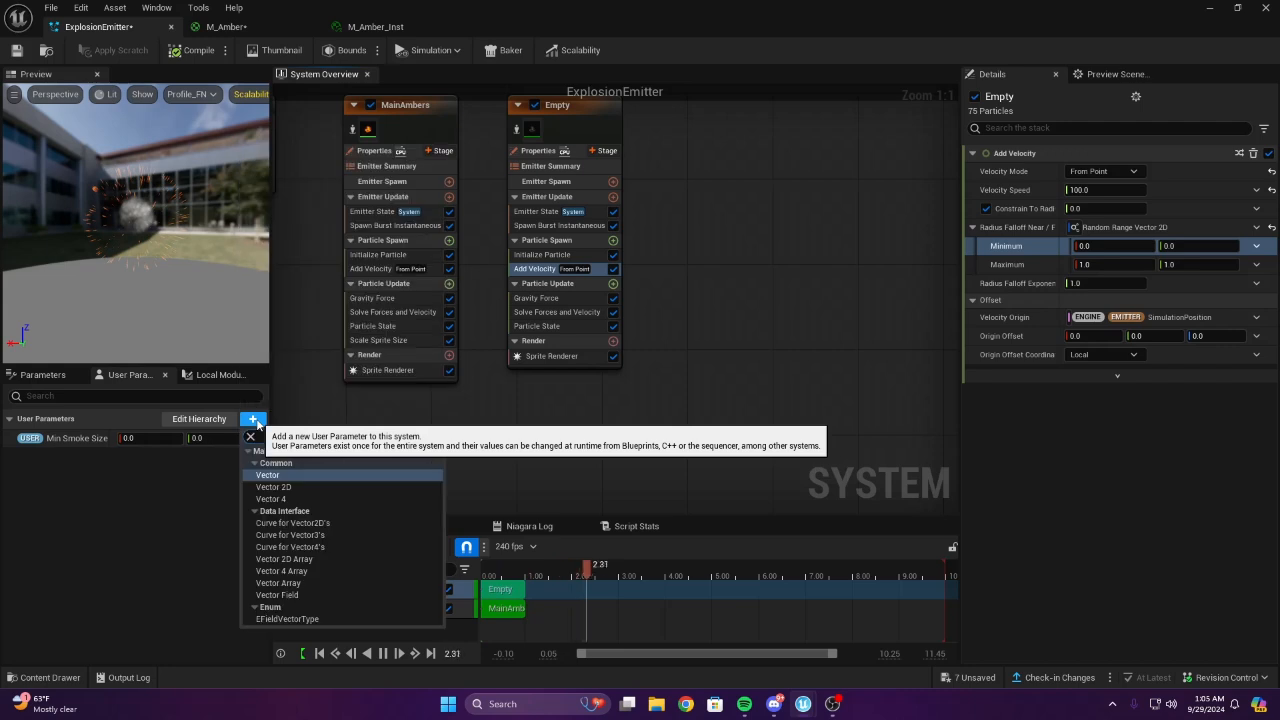
key("Return")
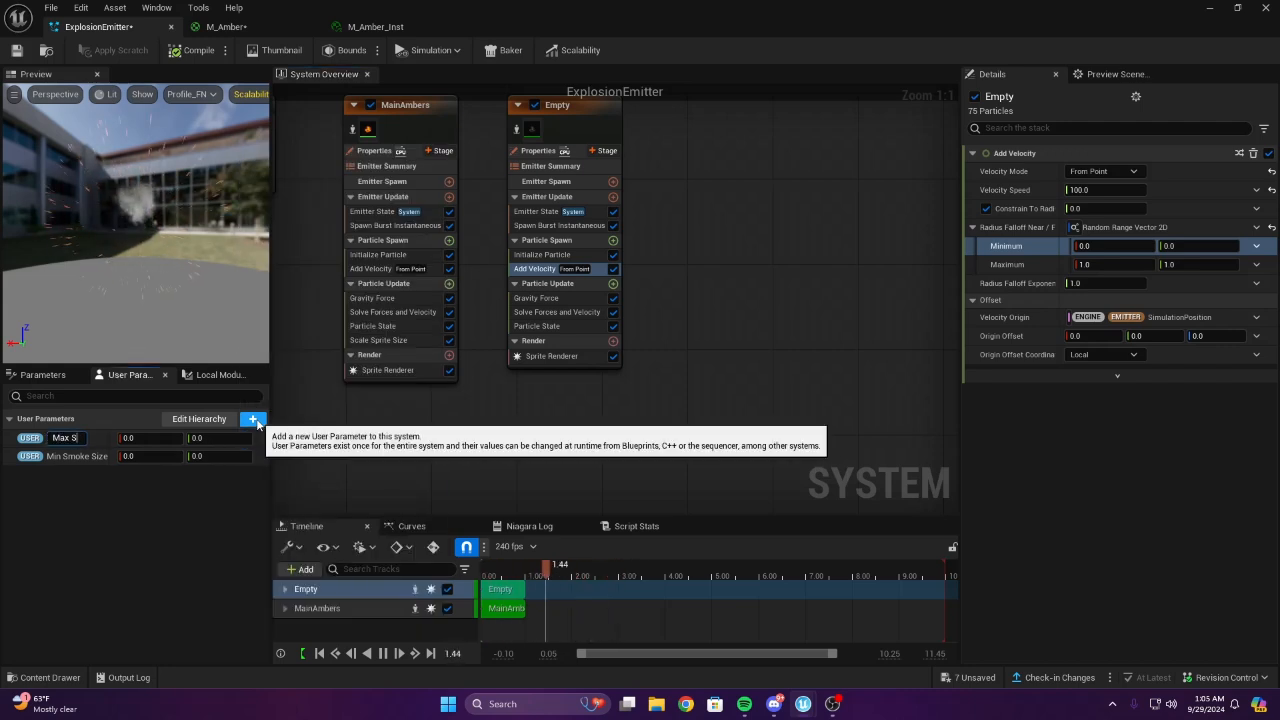
type("Max Smoke Size")
key("Return")
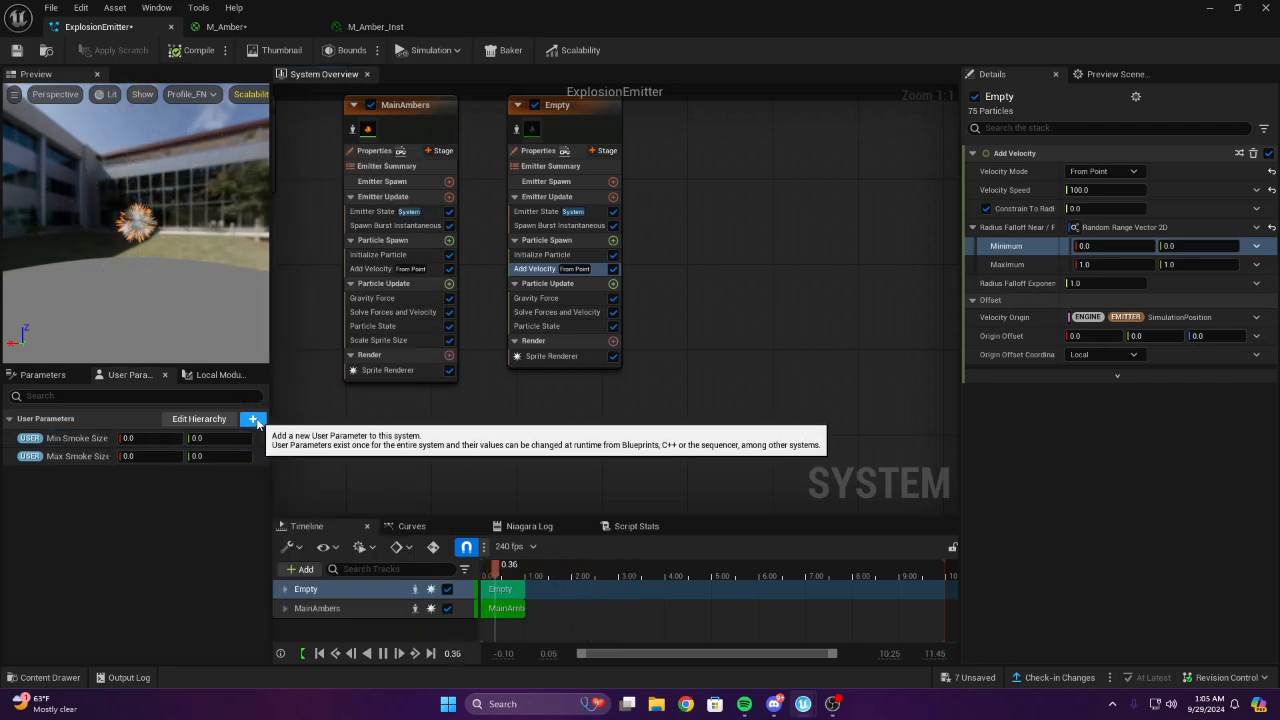
Link Min Smoke Size to the Minimum and Max Smoke Size to the Maximum of the Random Range Vector 2D in Radius Falloff Near / Far
right_click_drag(370, 425, 580, 412)
right_click_drag(645, 380, 362, 378)
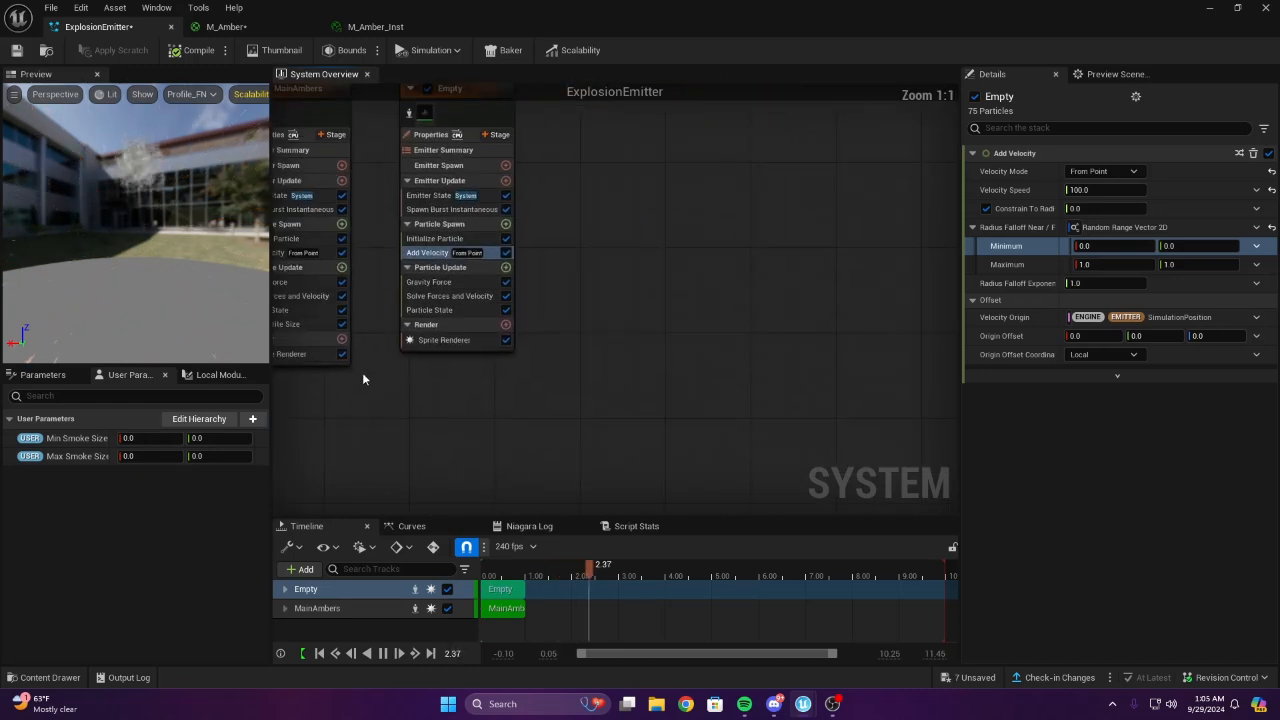
right_click_drag(280, 488, 492, 453)
left_click_drag(73, 442, 1133, 246)
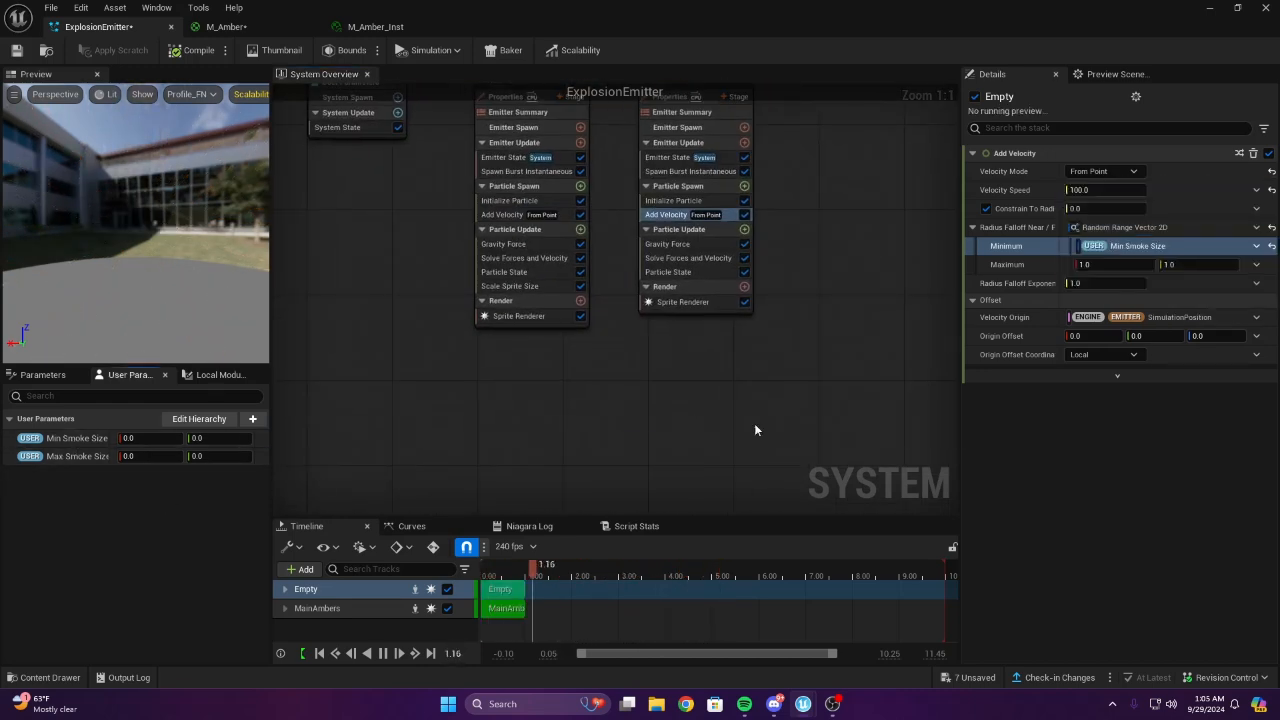
left_click_drag(72, 456, 1117, 265)
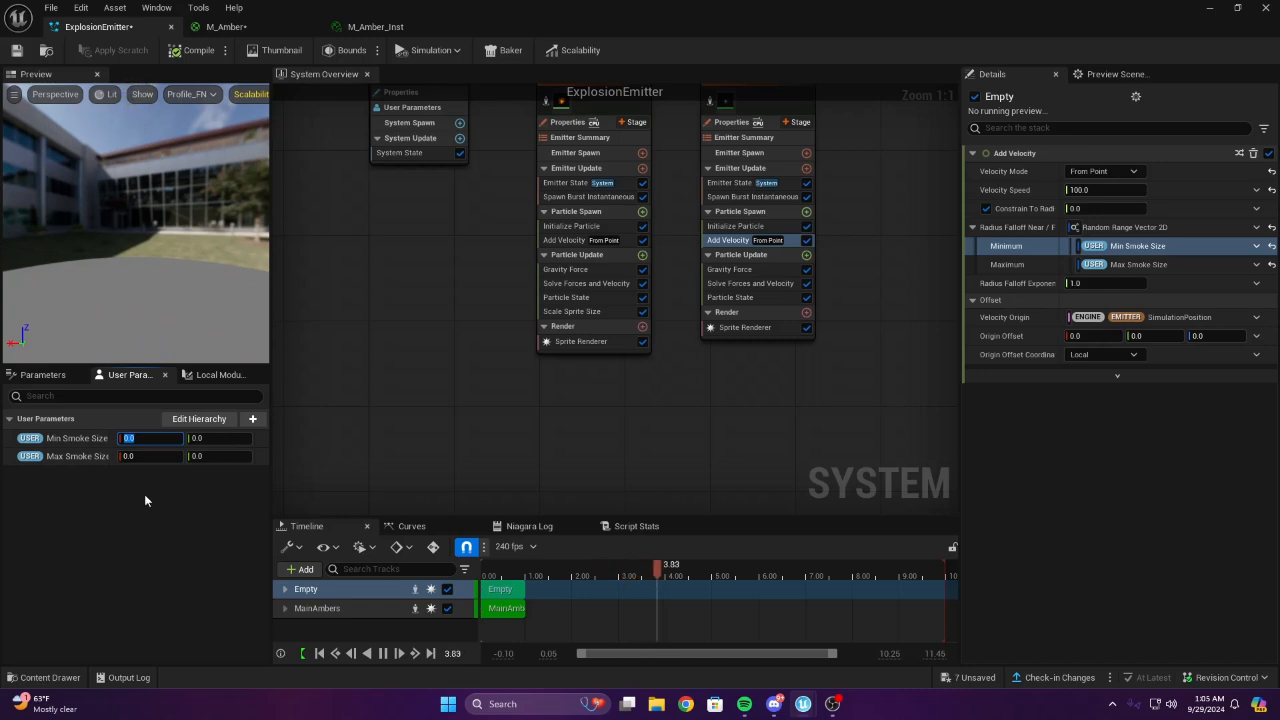
Set both Min Smoke Size values to 5 and both Max Smoke Size values to 25
type("5")
key("Return")
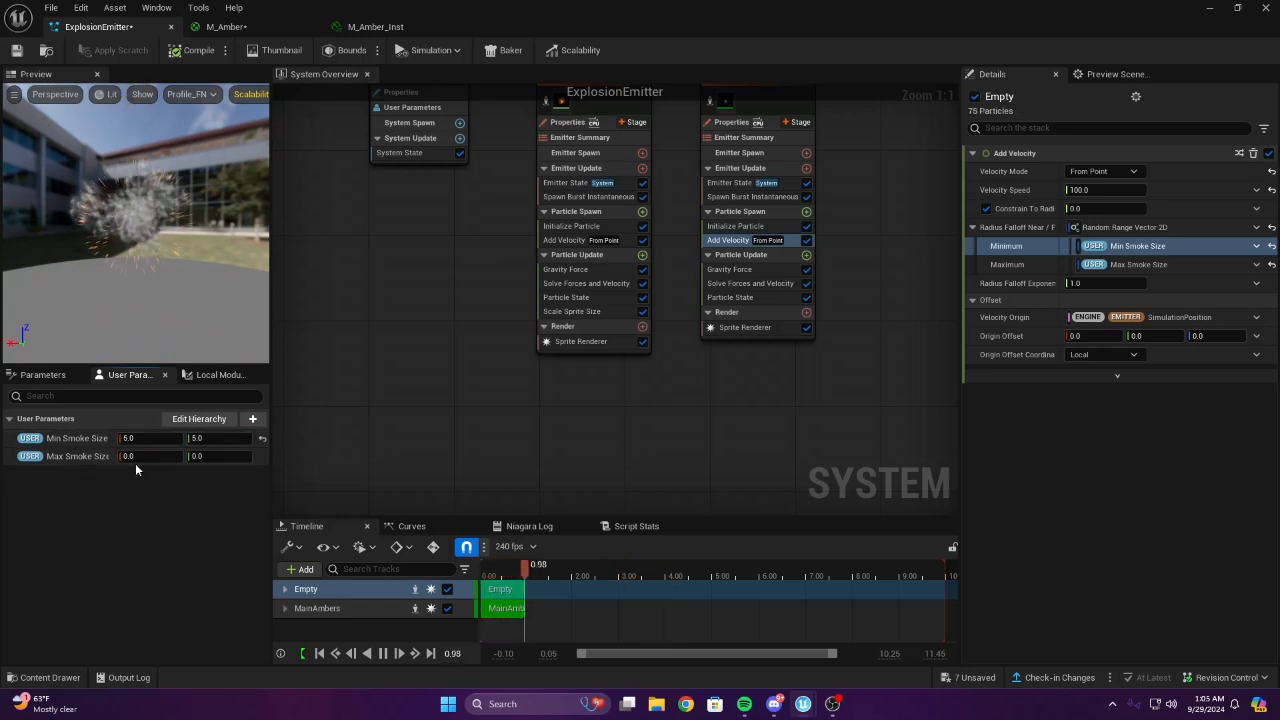
left_click(135, 457)
type("25")
key("Return")
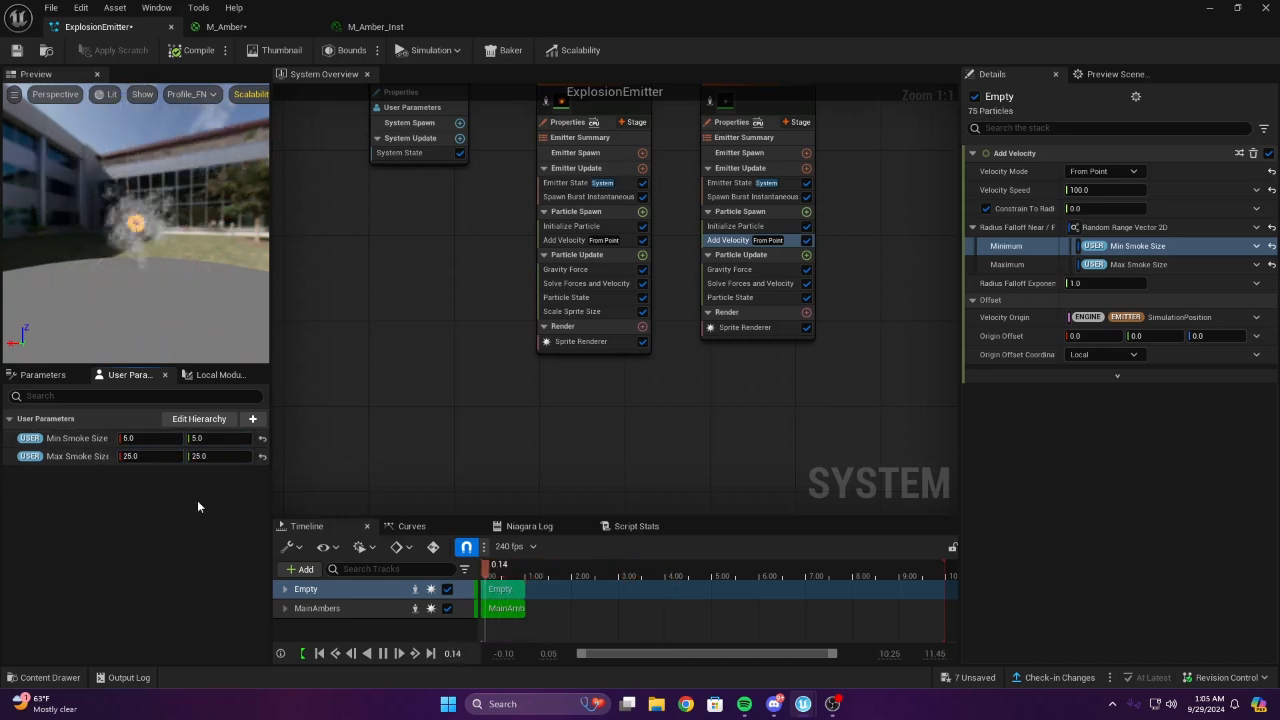
Set both Max Smoke Size values to 15 and view the burst from other angles in the preview
left_click_drag(193, 290, 150, 290)
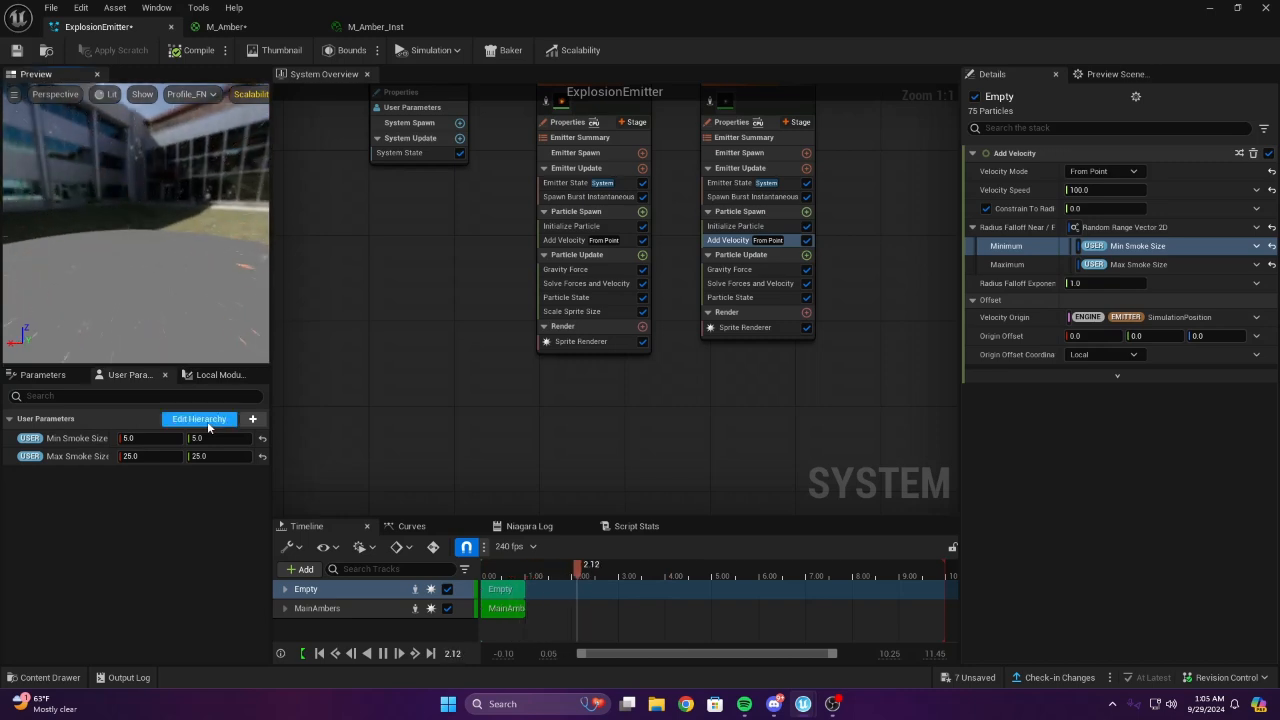
type("15")
key("Return")
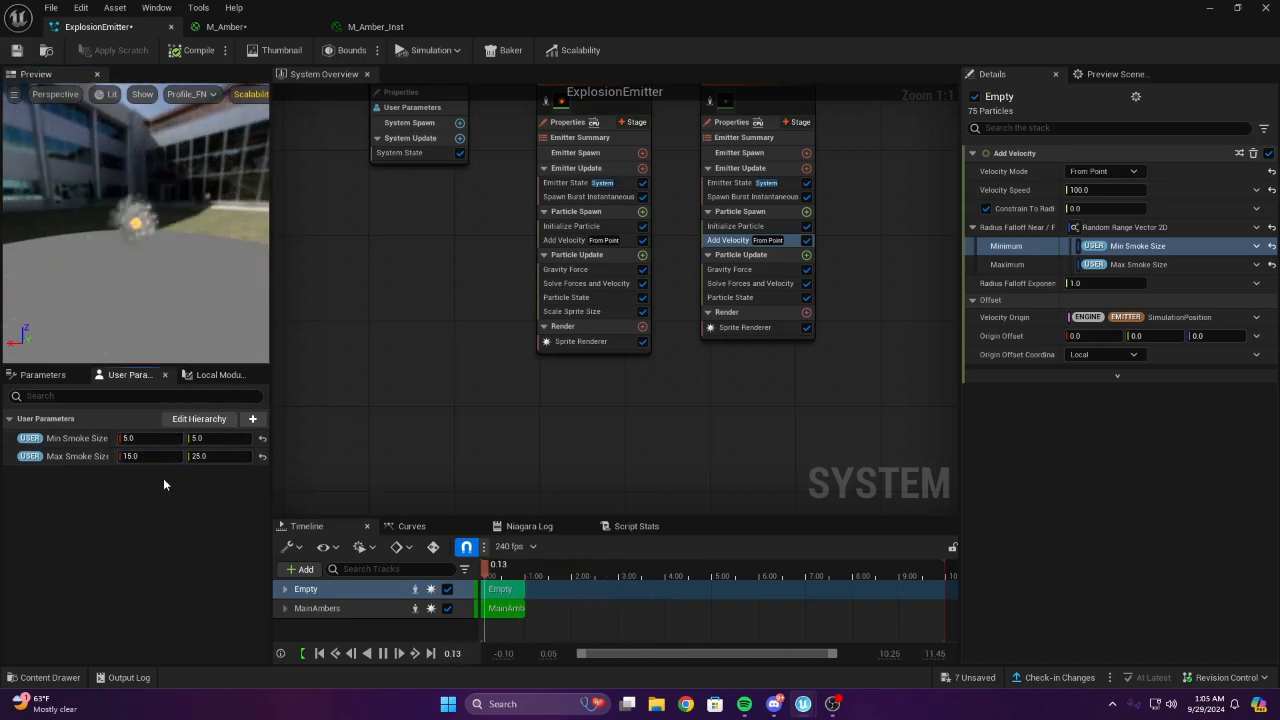
left_click_drag(193, 311, 193, 257)
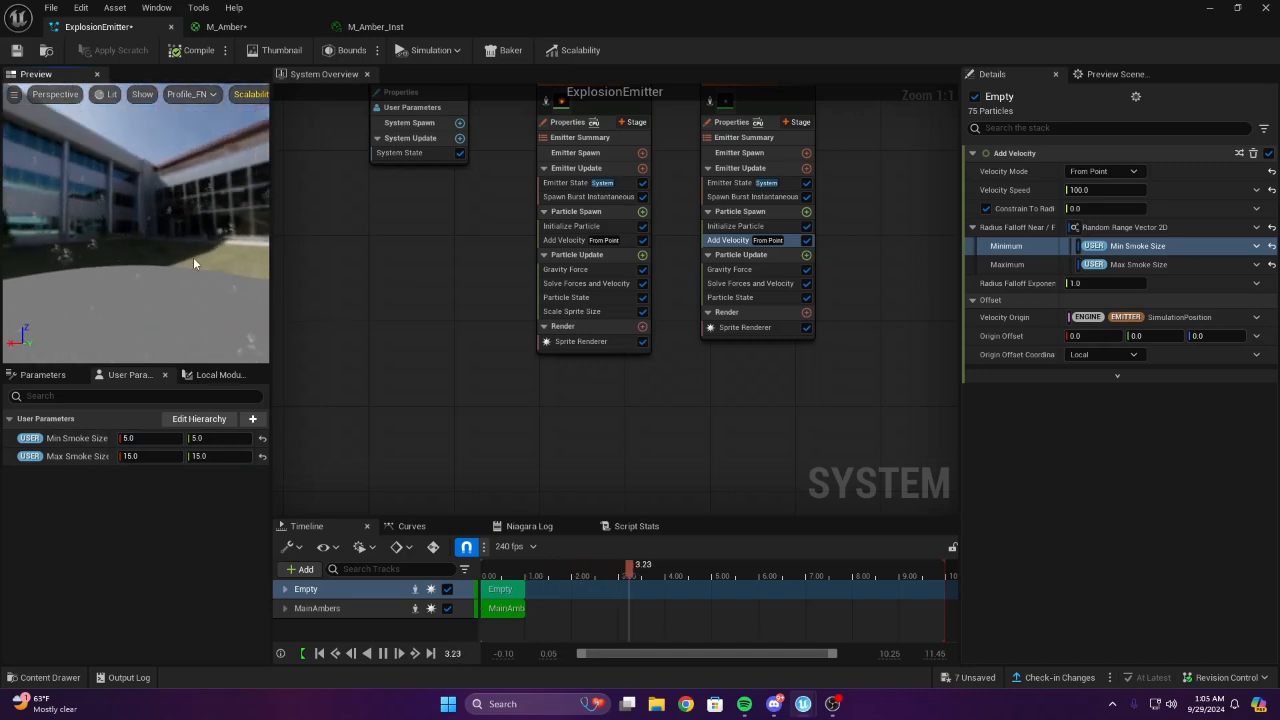
Set the Z value of Gravity in the Empty emitter's Gravity Force module to 400
right_click_drag(415, 258, 366, 263)
left_click(684, 276)
left_click(1203, 172)
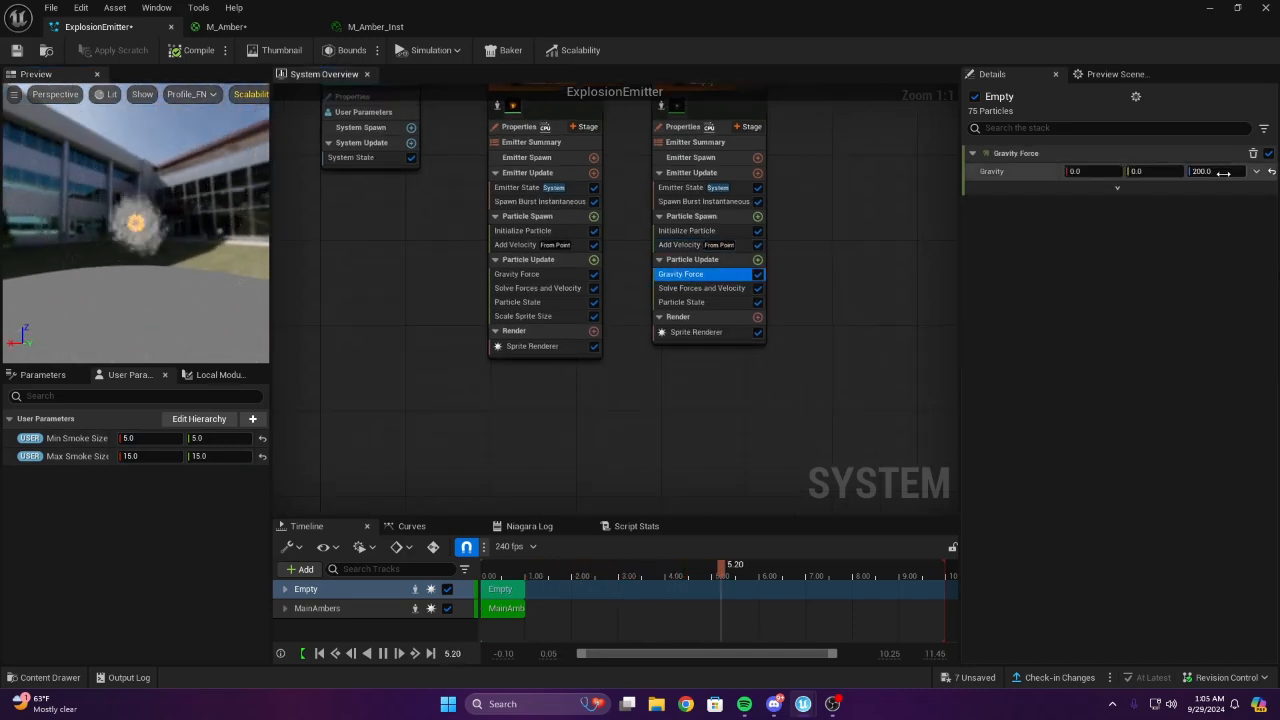
type("400")
key("Return")
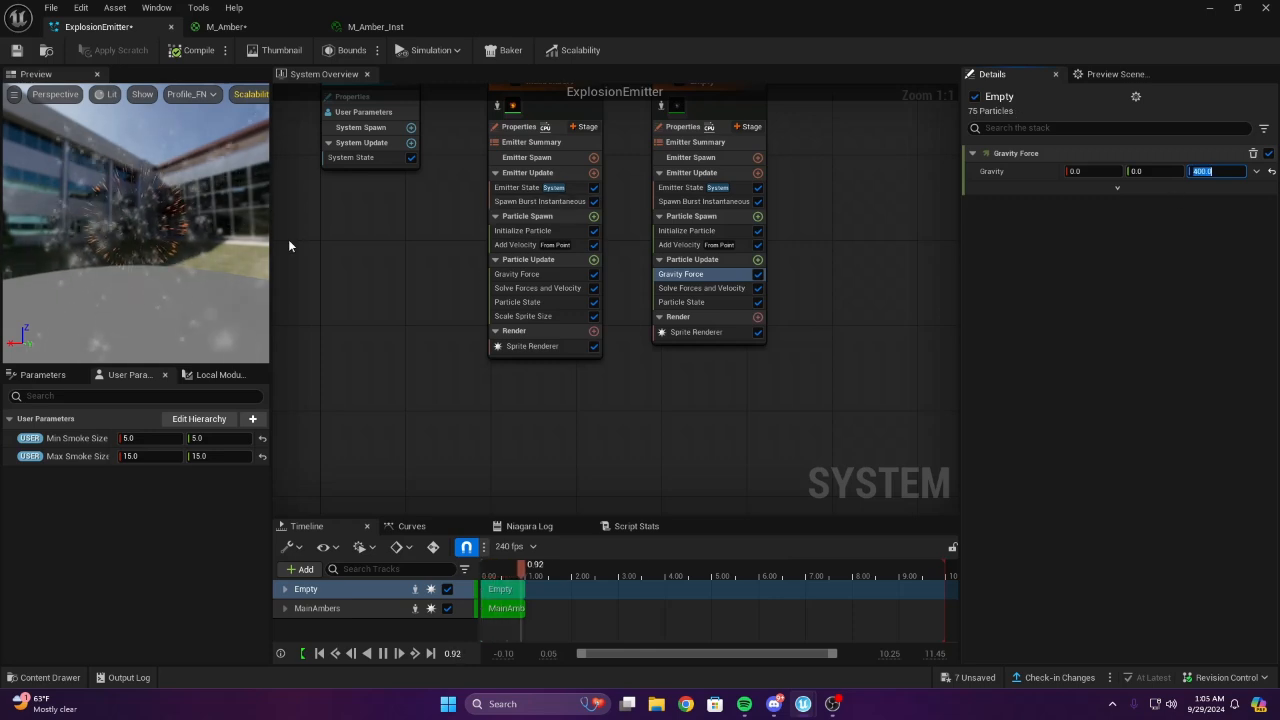
Set the Spawn Count of the Empty emitter's Spawn Burst Instantaneous module to 200
left_click(685, 202)
type("200")
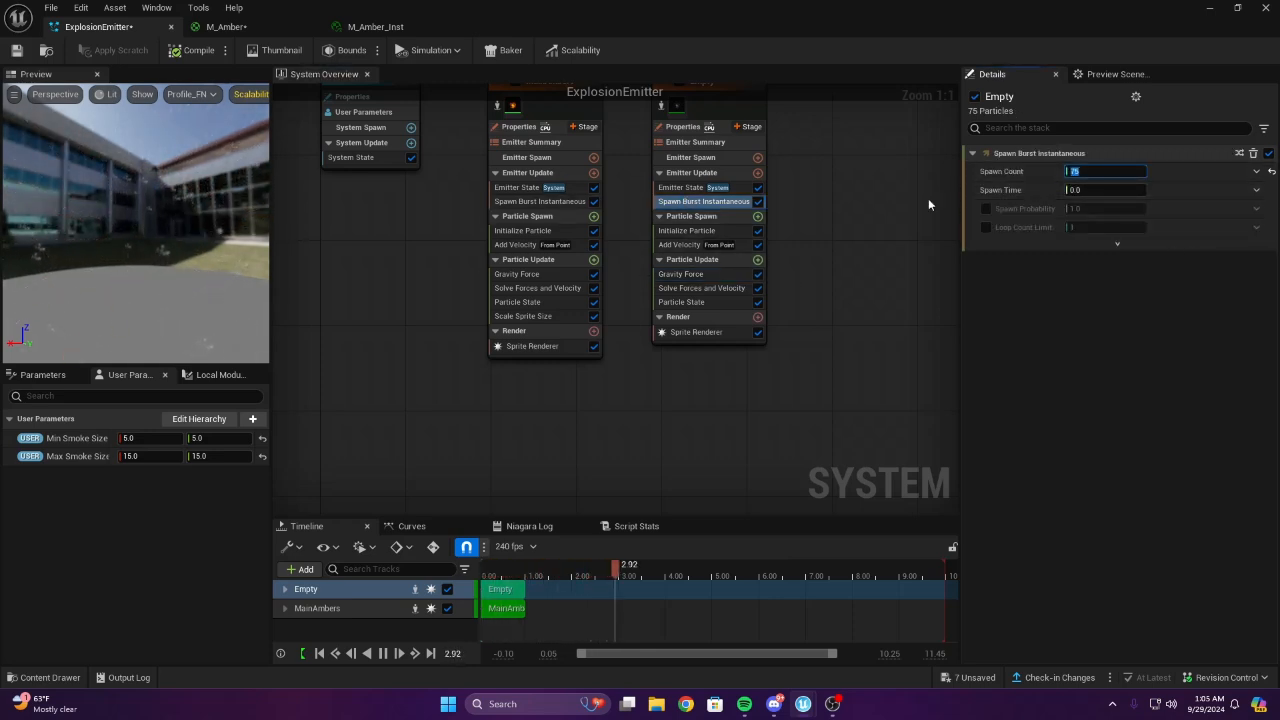
key("Return")
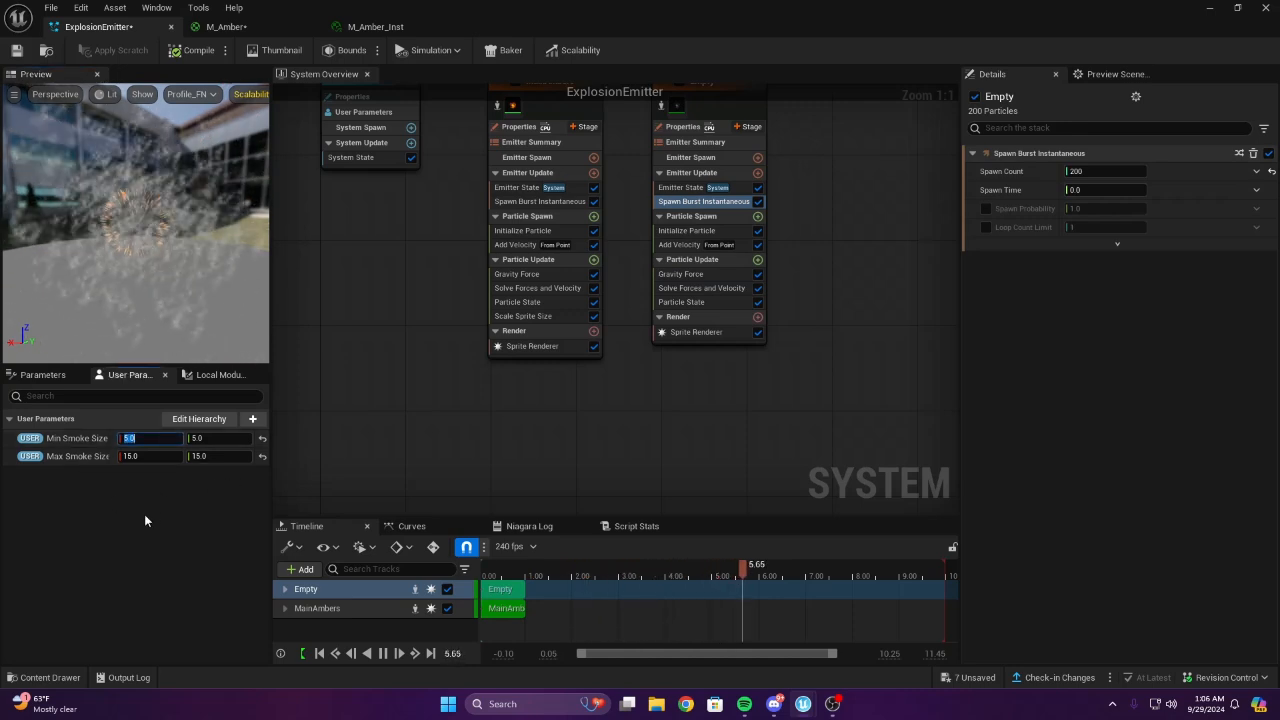
Try a first Min Smoke Size value of 15 and undo that change
type("15")
key("Tab")
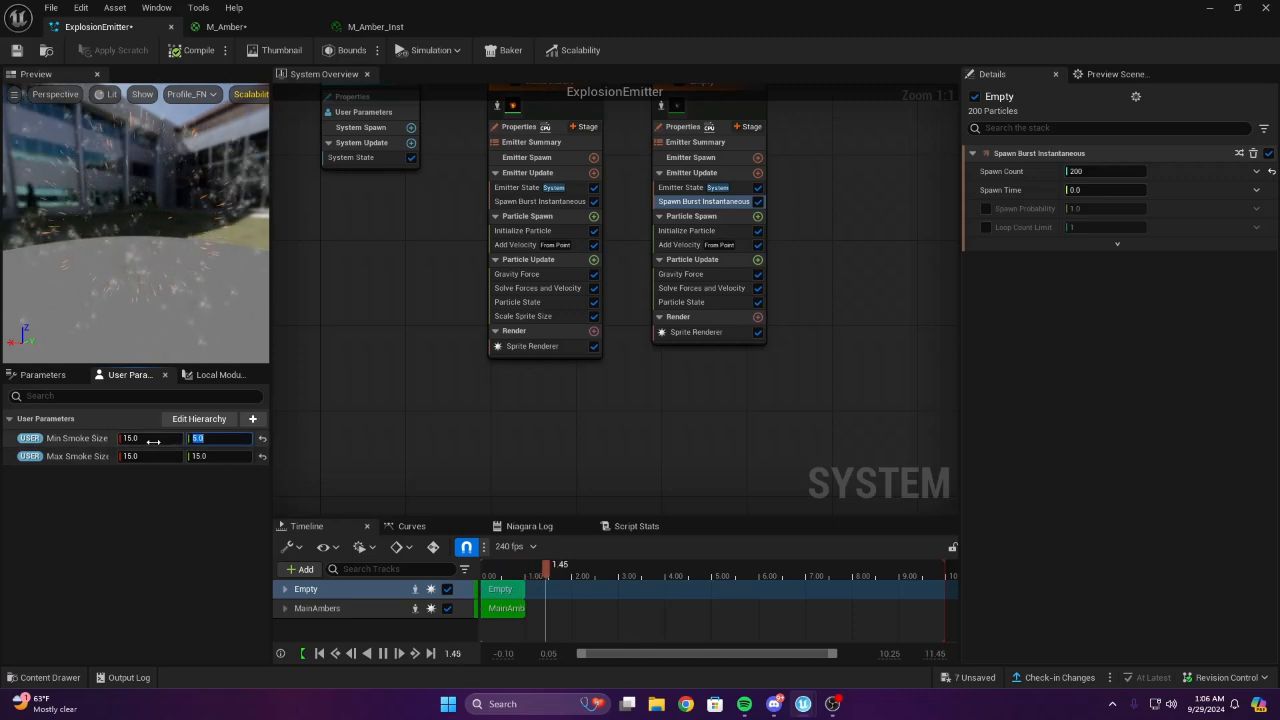
key("ctrl+z")
Set the Max Smoke Size values to 7 and 10 and check the burst in the preview
left_click(154, 458)
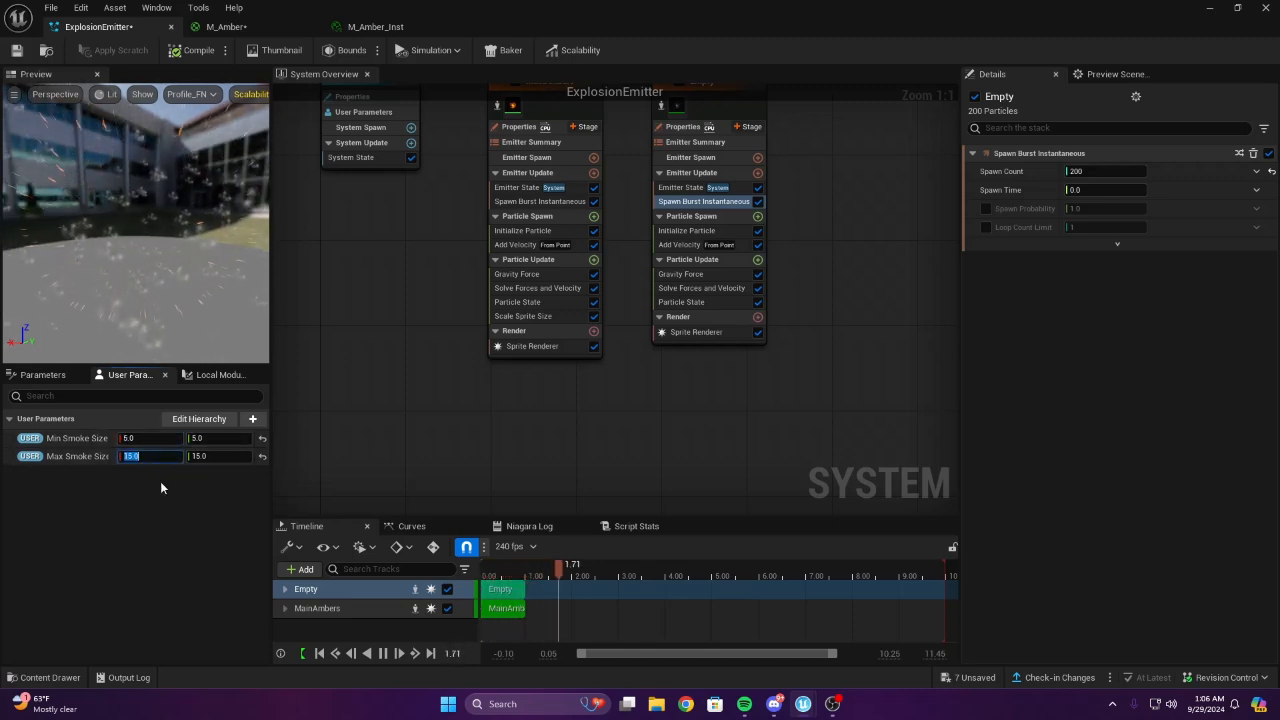
type("7")
left_click(197, 456)
type("7")
key("Return")
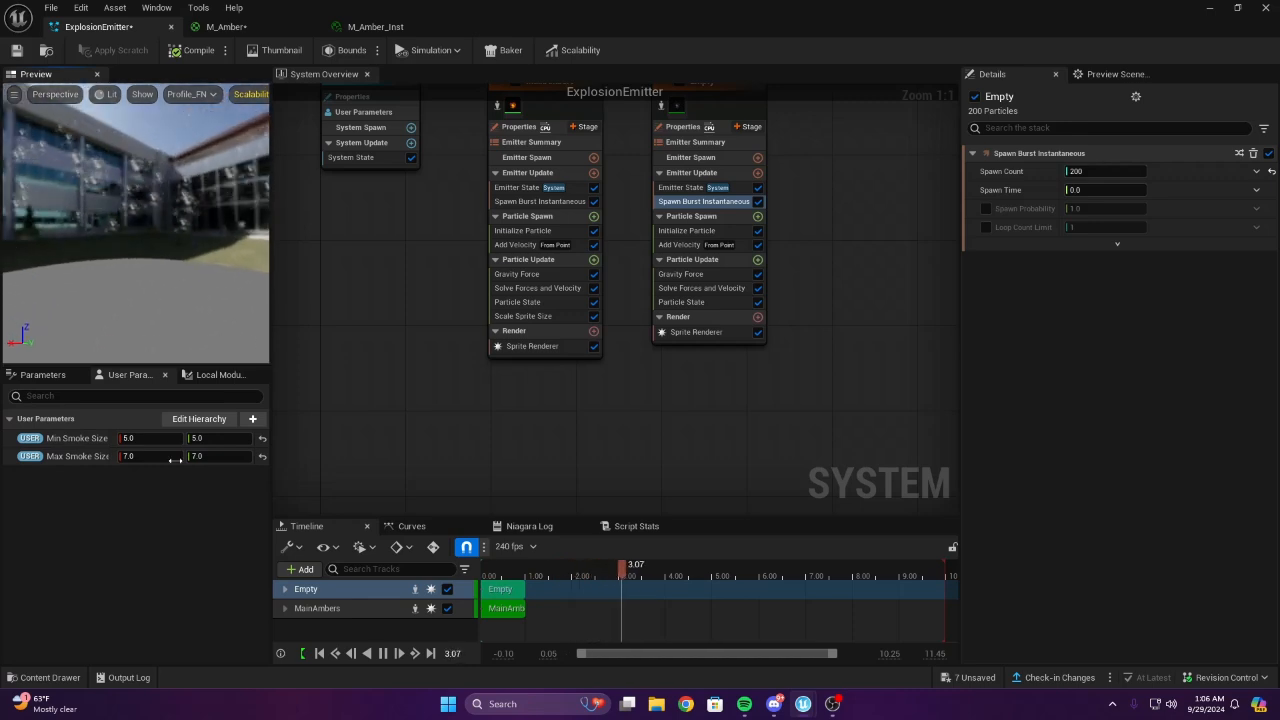
left_click(175, 457)
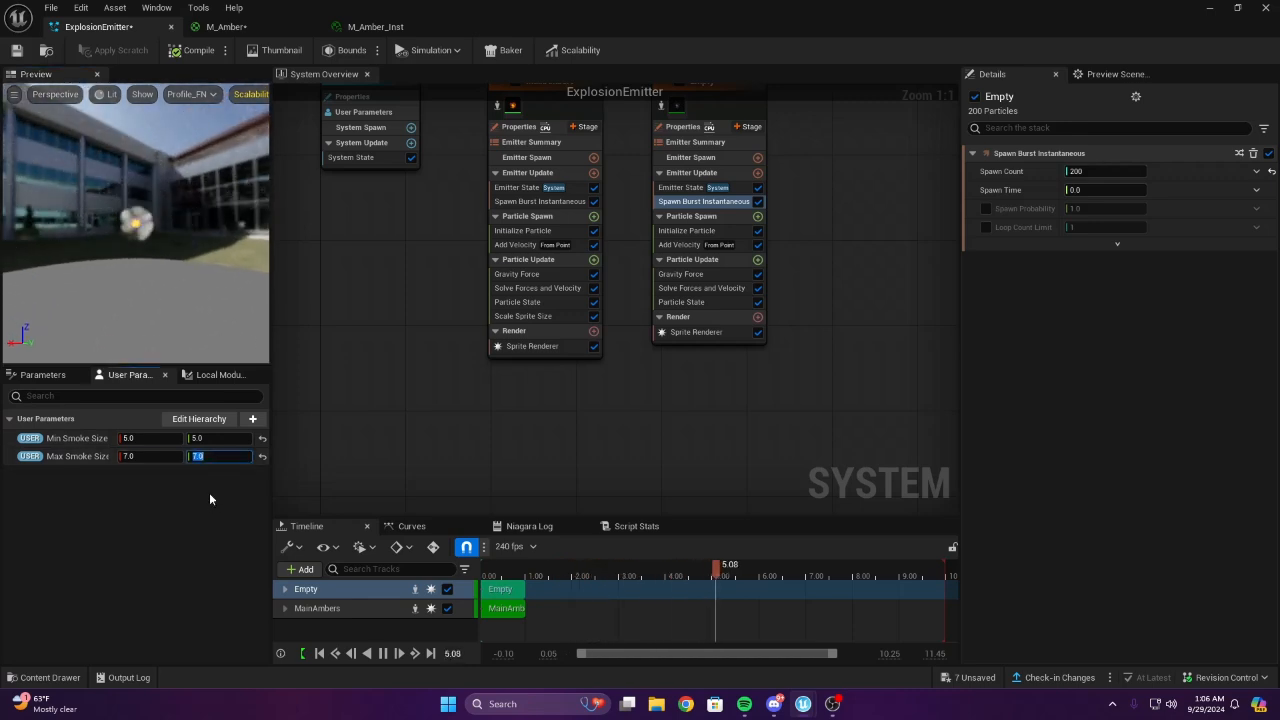
key("Return")
left_click_drag(124, 209, 145, 247)
Set the Lifetime in the Empty emitter's Initialize Particle module to 10
scroll(452, 330, "down", 1)
right_click_drag(430, 246, 355, 344)
scroll(452, 330, "up", 1)
left_click(607, 329)
left_click(608, 314)
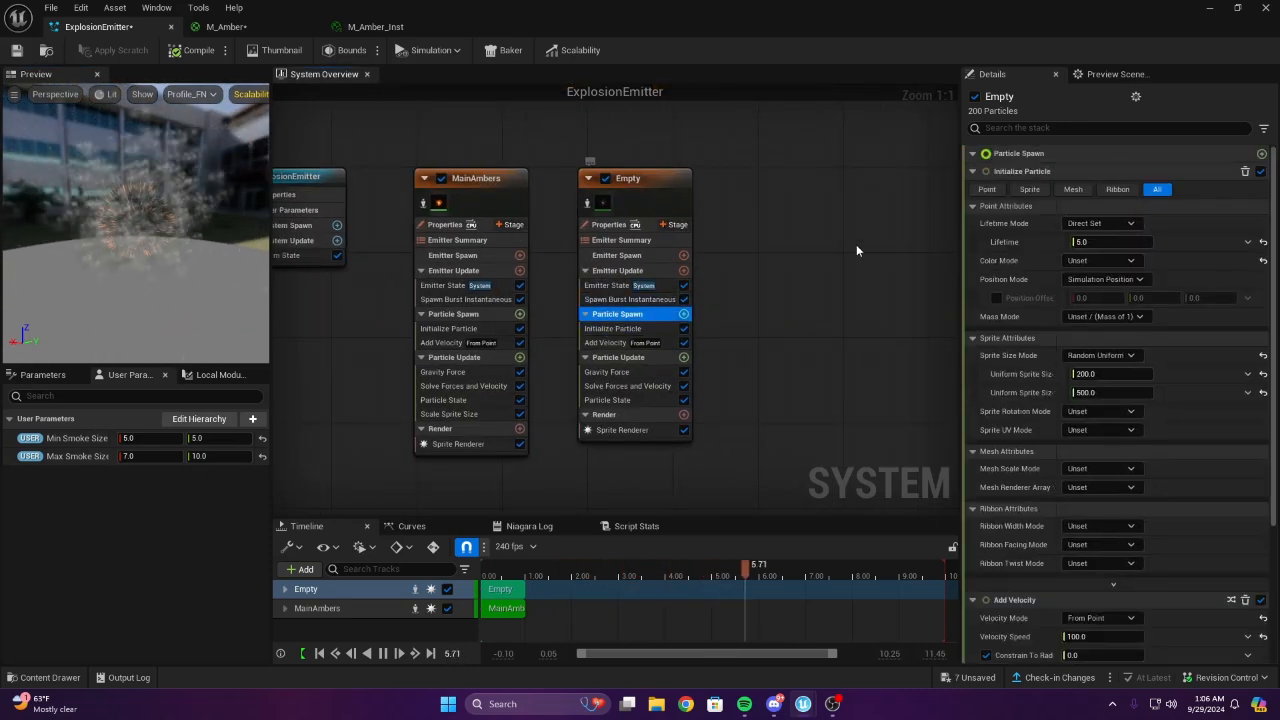
left_click(1130, 242)
type("10")
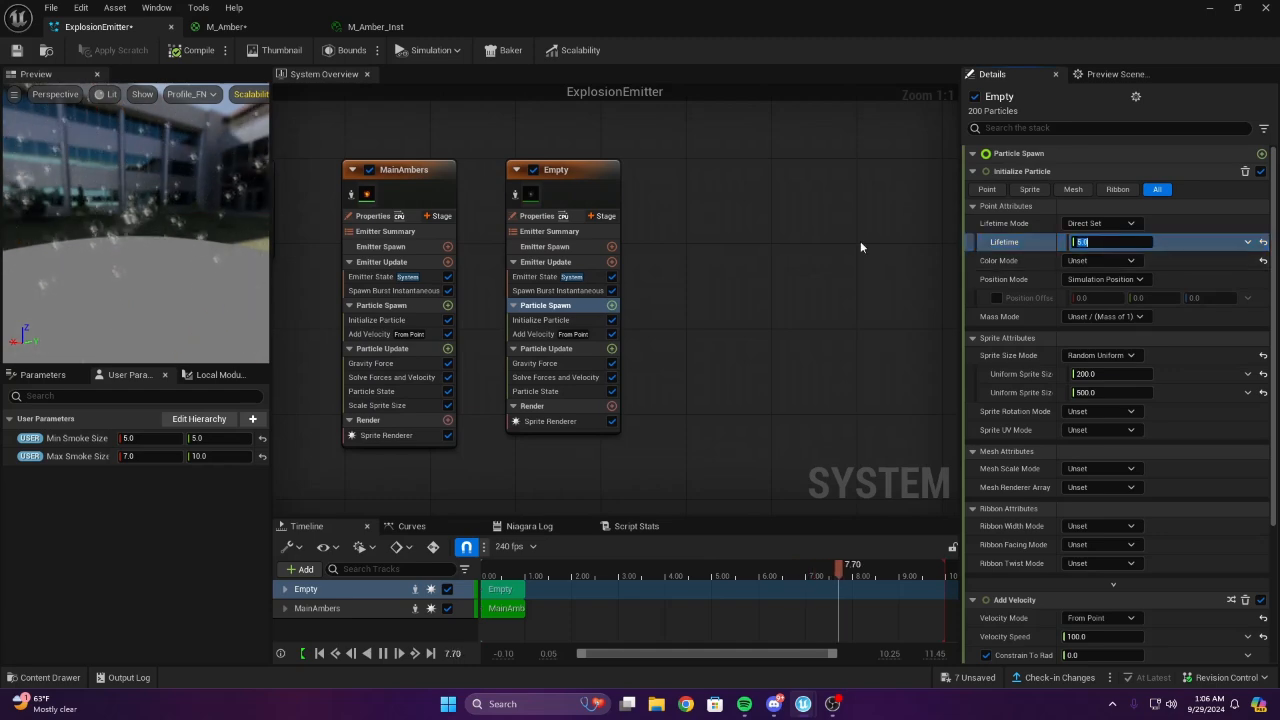
key("Return")
right_click_drag(793, 317, 763, 275)
right_click_drag(709, 331, 1003, 223)
left_click(643, 279)
left_click(621, 254)
left_click(624, 268)
left_click(1256, 171)
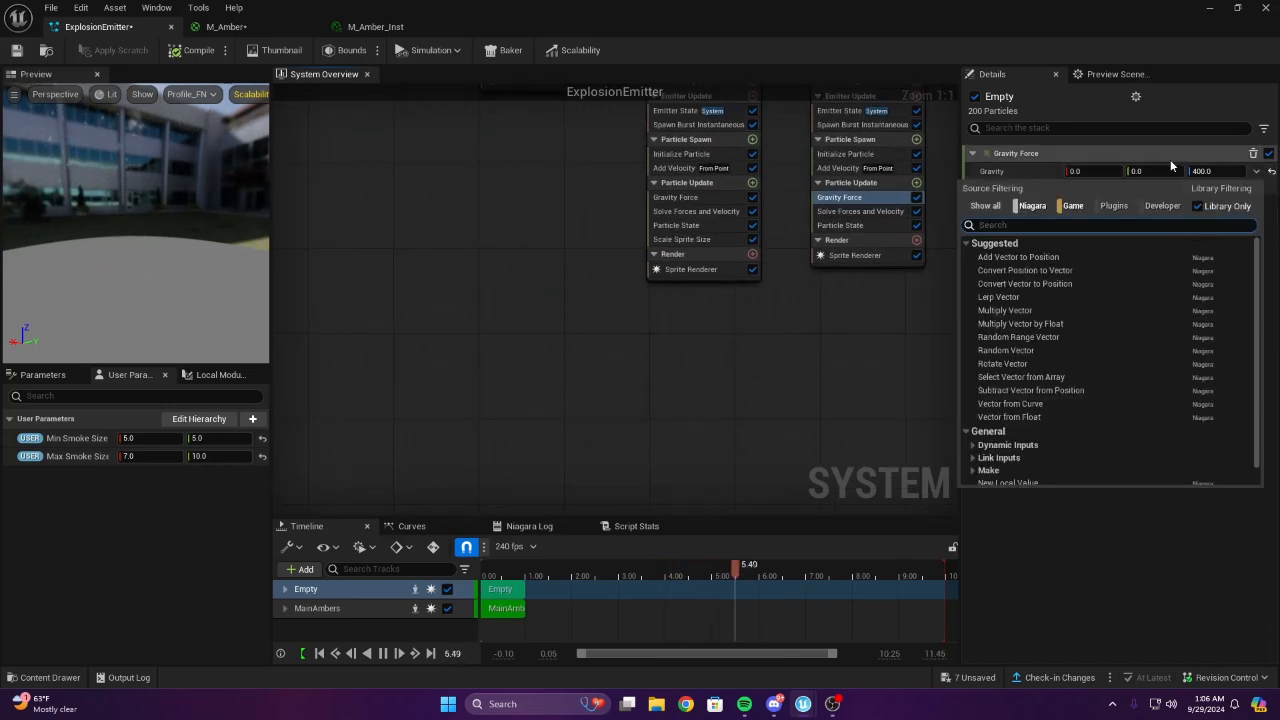
type("time")
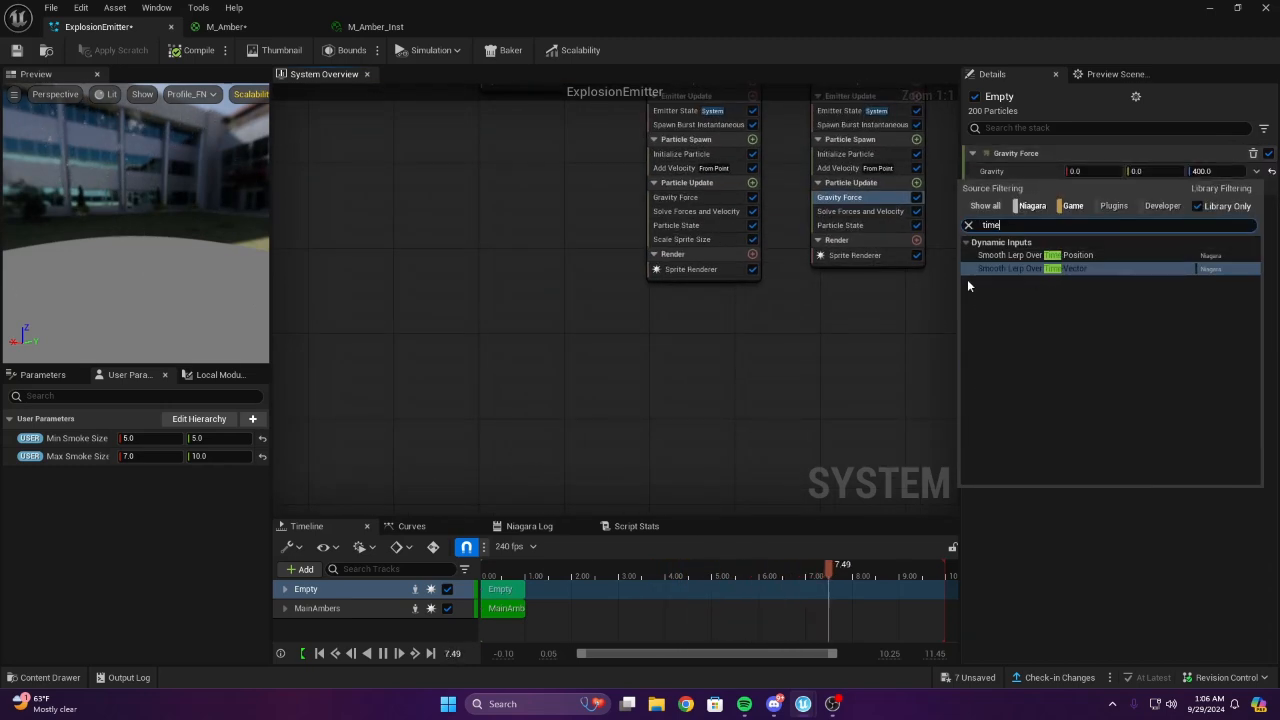
right_click_drag(872, 308, 708, 409)
right_click_drag(824, 325, 708, 285)
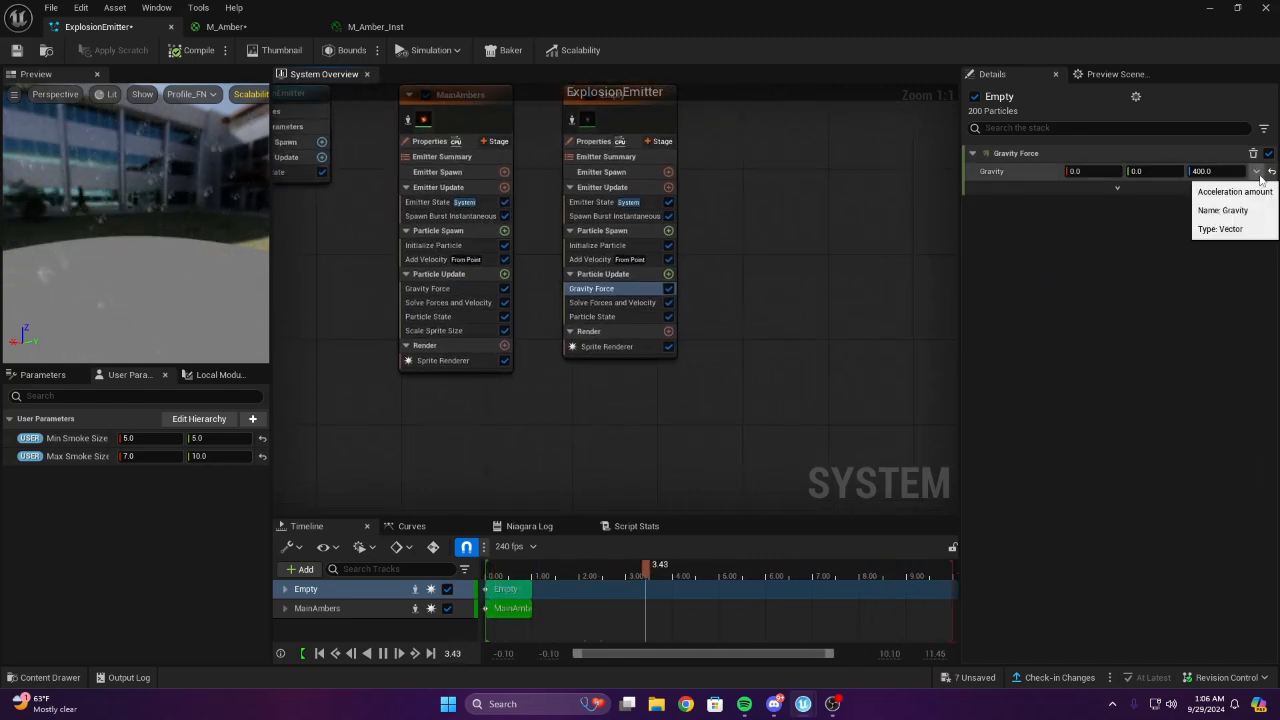
Add a Scale Sprite Size module to the Empty emitter's Particle Update stage
right_click_drag(622, 263, 570, 254)
right_click_drag(643, 342, 663, 297)
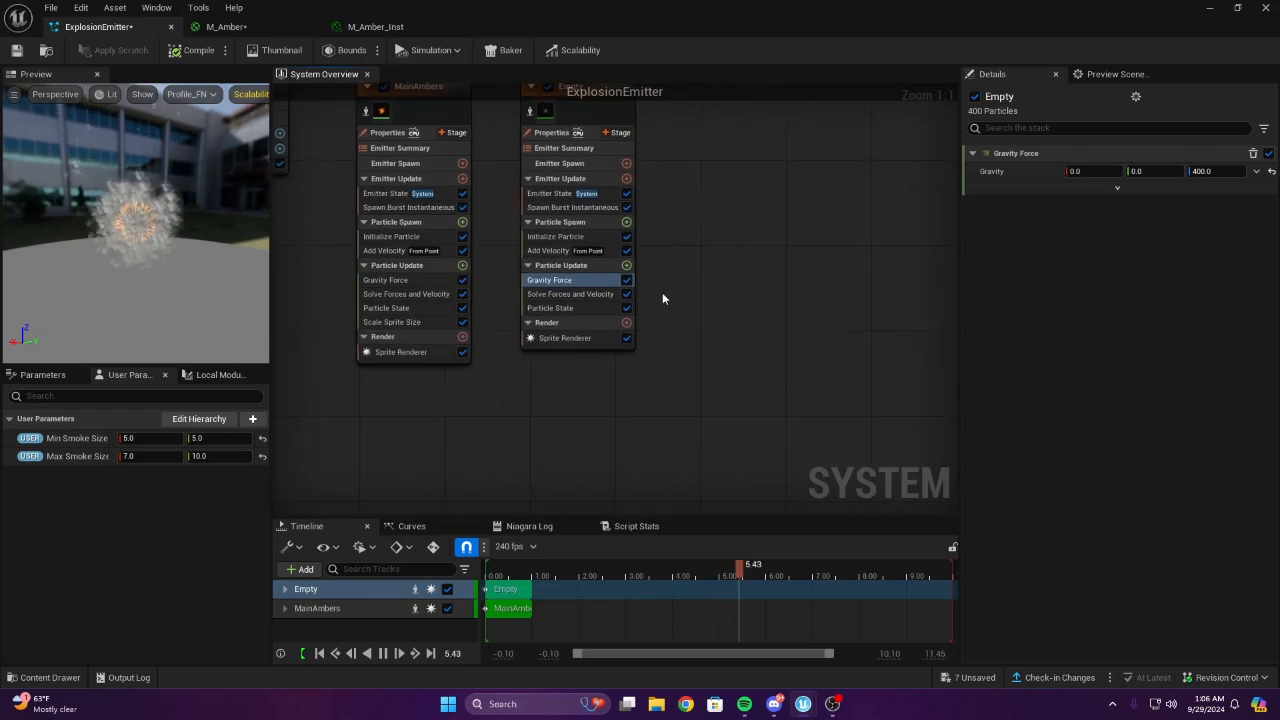
left_click(626, 265)
type("spri")
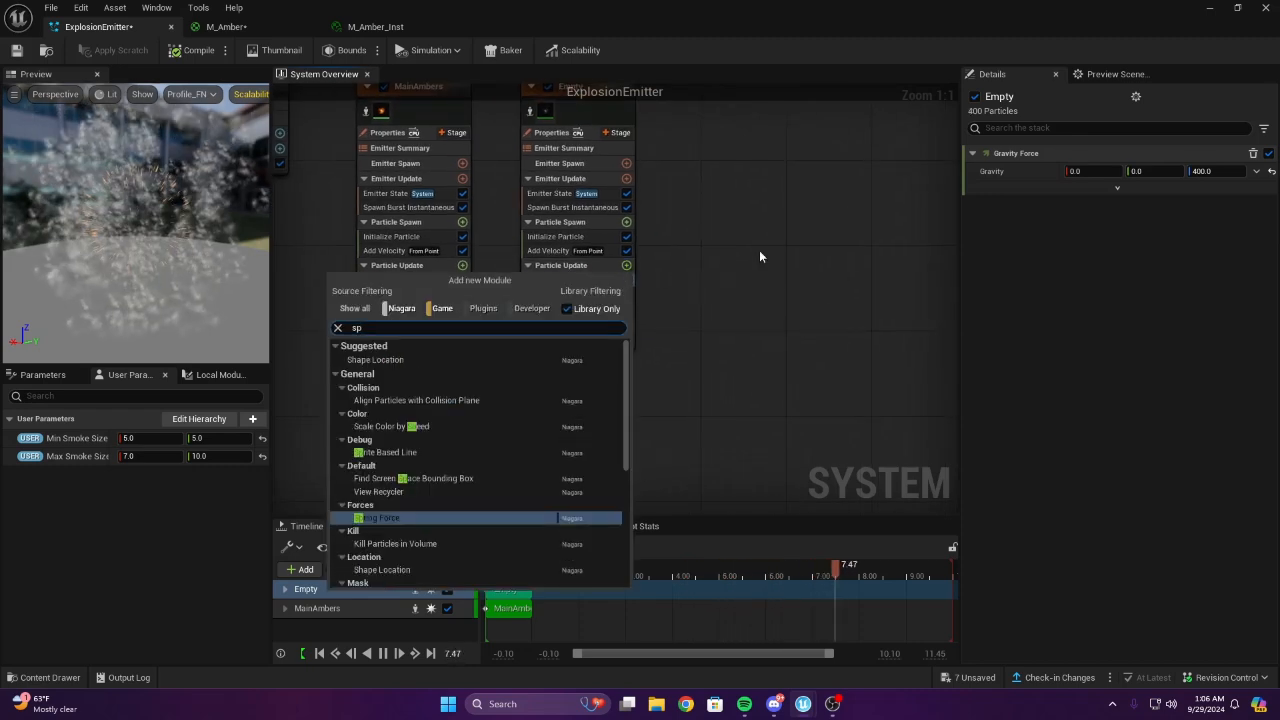
key("Down")
key("Down")
key("Down")
key("Down")
key("Down")
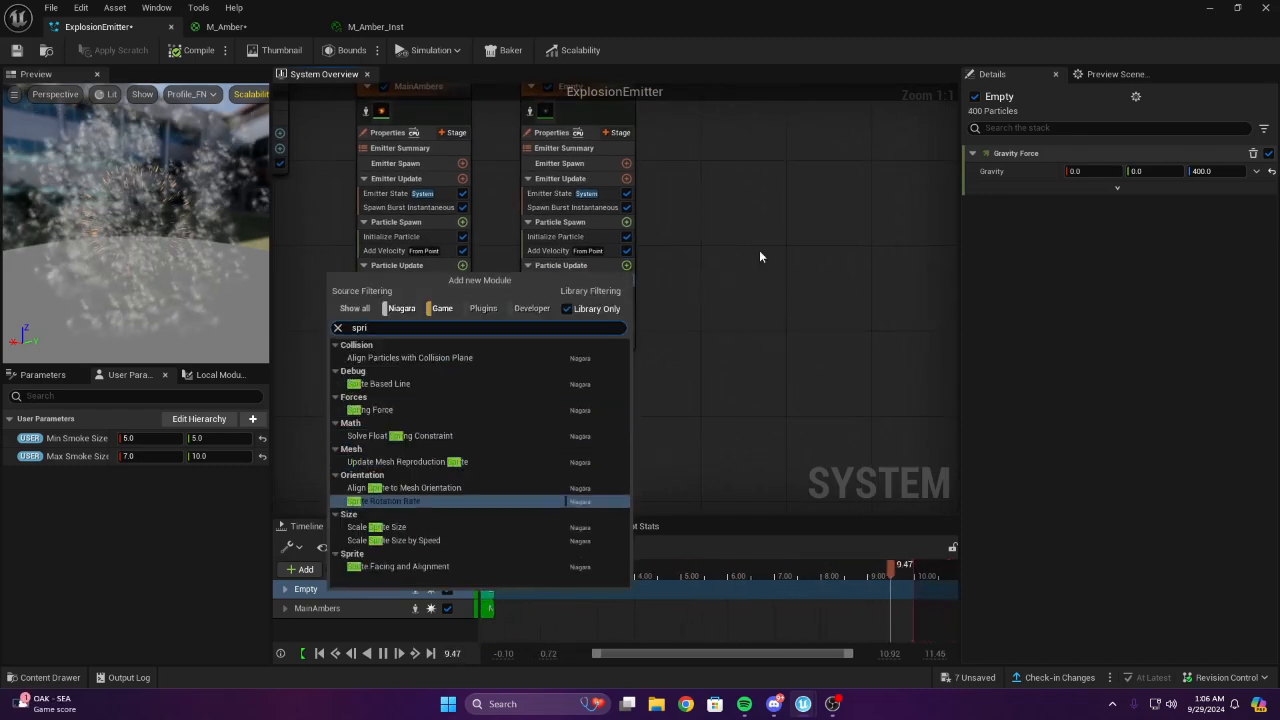
key("Return")
Set the Scale Sprite Size curve to shrink the Empty emitter's sprites, with value 1 at the first key and 0 at the last
right_click_drag(758, 292, 684, 281)
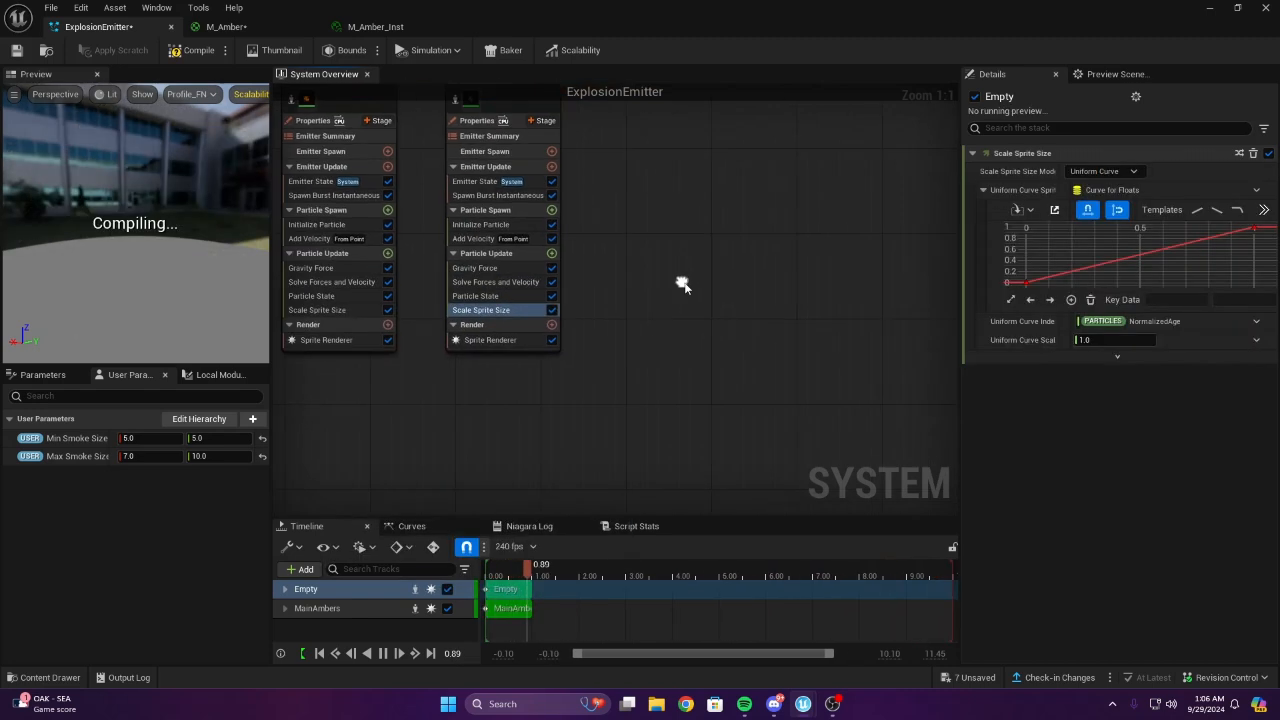
left_click(1027, 284)
left_click(1230, 297)
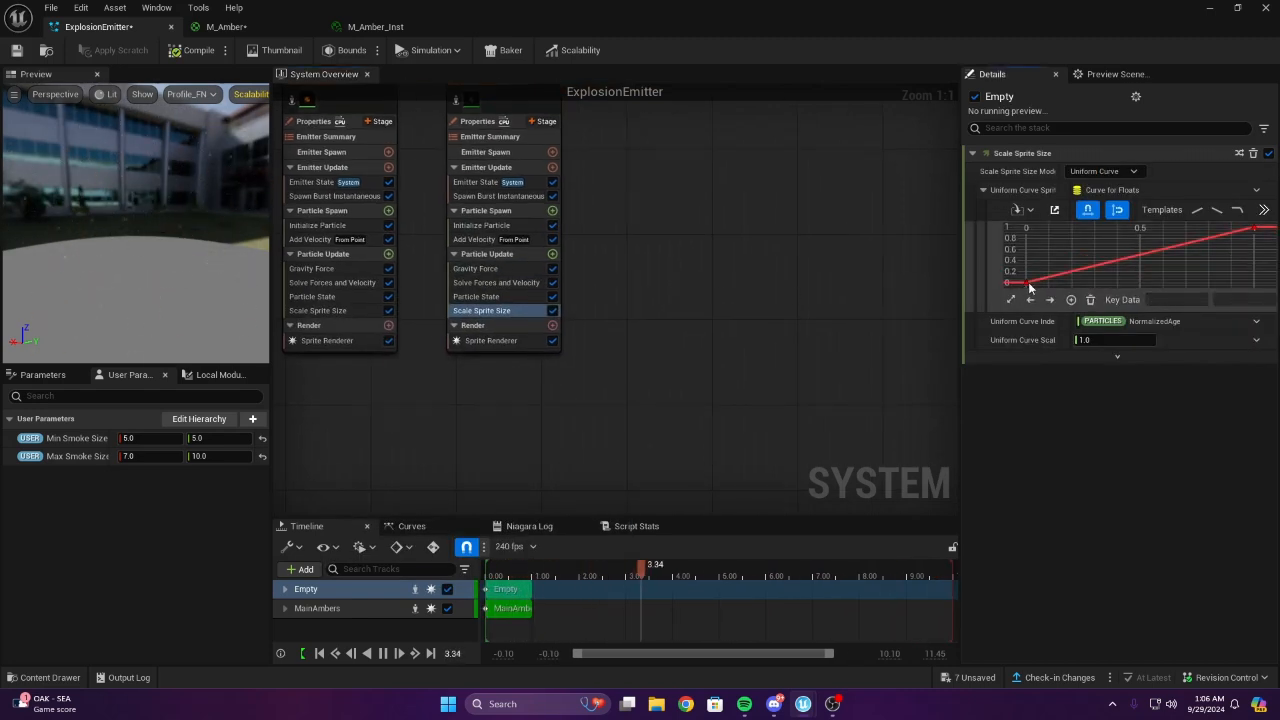
left_click(1029, 286)
left_click(1230, 299)
type("1")
key("Return")
left_click(1254, 230)
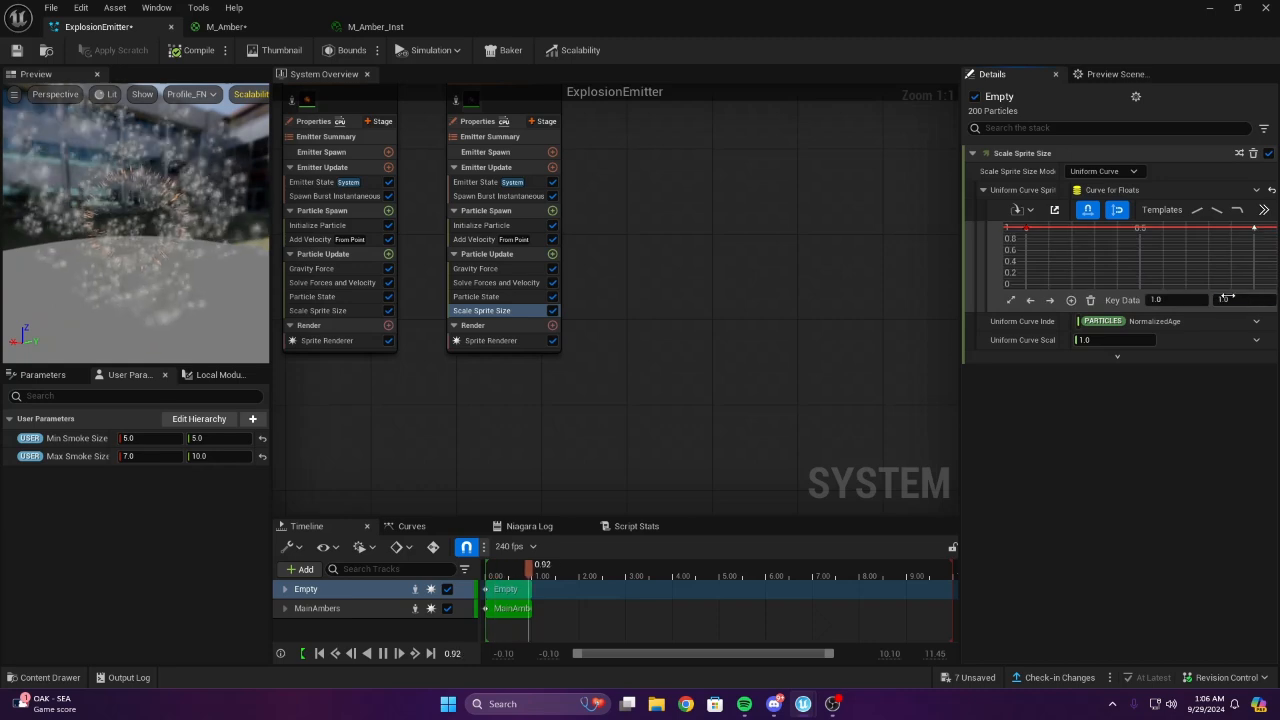
left_click(1227, 298)
type("0")
key("Return")
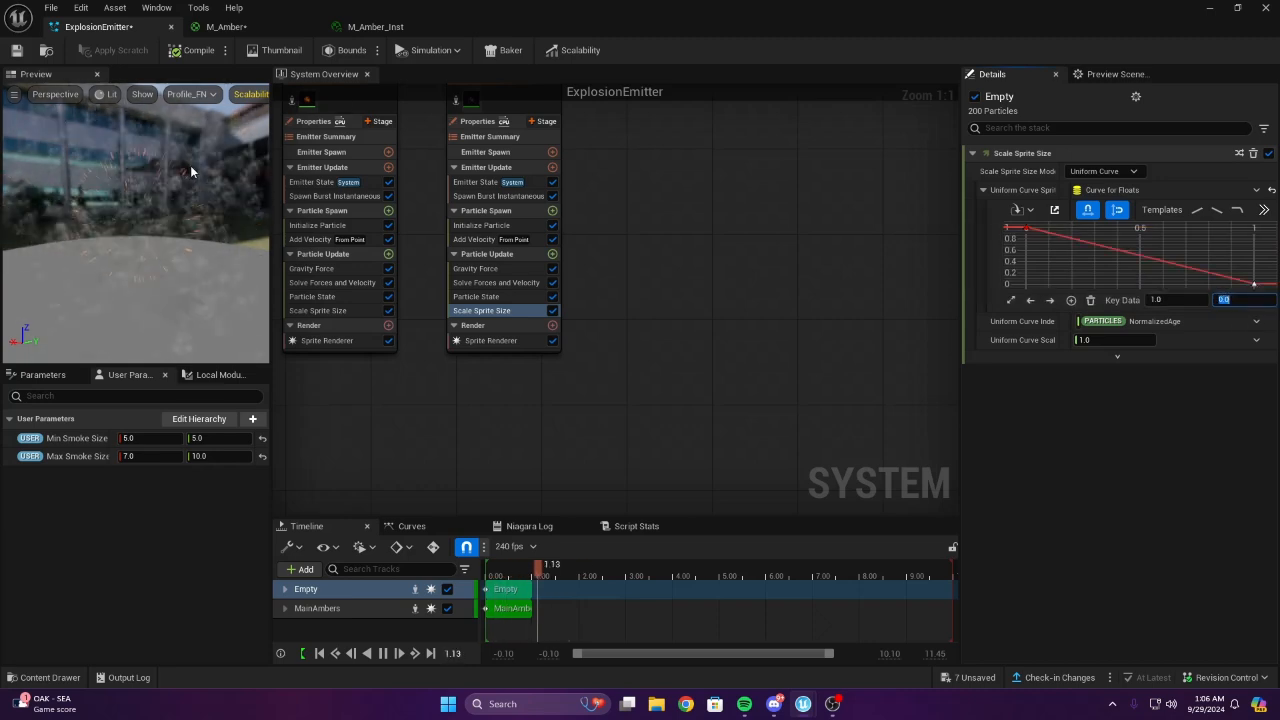
left_click_drag(190, 167, 170, 198)
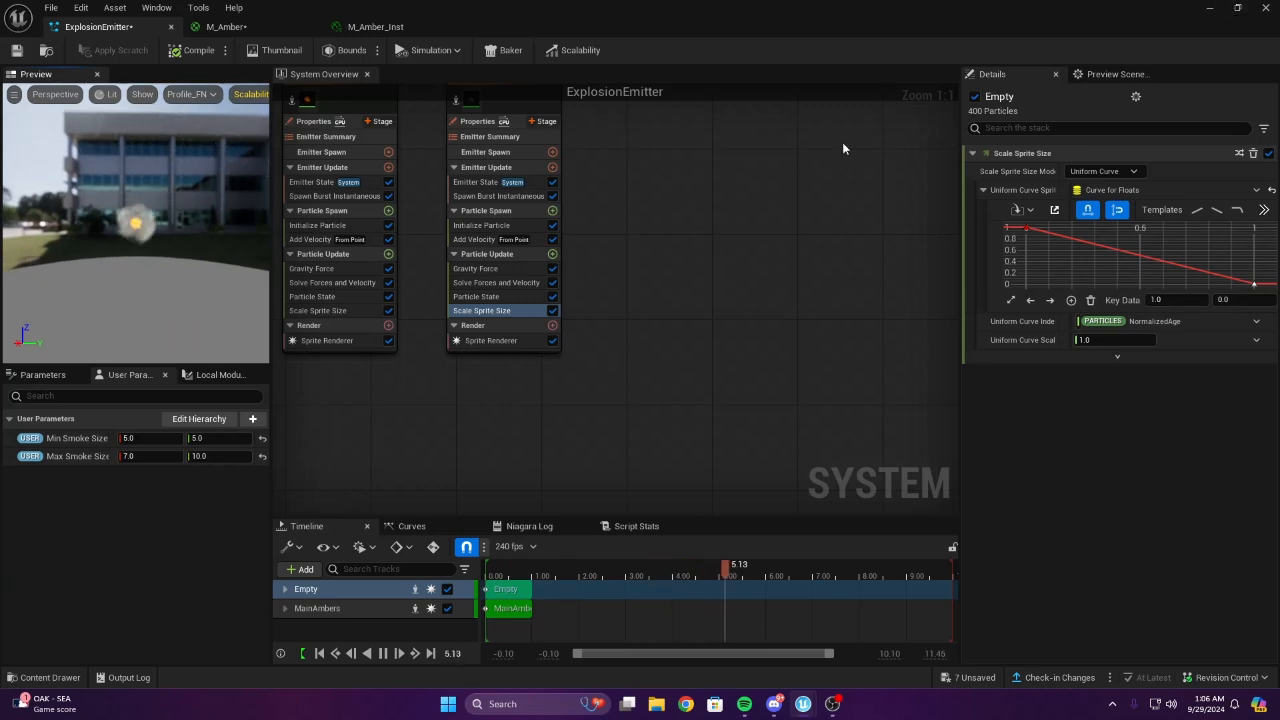
Move the Empty emitter node closer to MainAmbers and rename it Smoke
scroll(706, 208, "down", 2)
scroll(706, 210, "up", 2)
right_click_drag(705, 210, 706, 240)
left_click_drag(195, 235, 172, 250)
right_click_drag(711, 234, 698, 286)
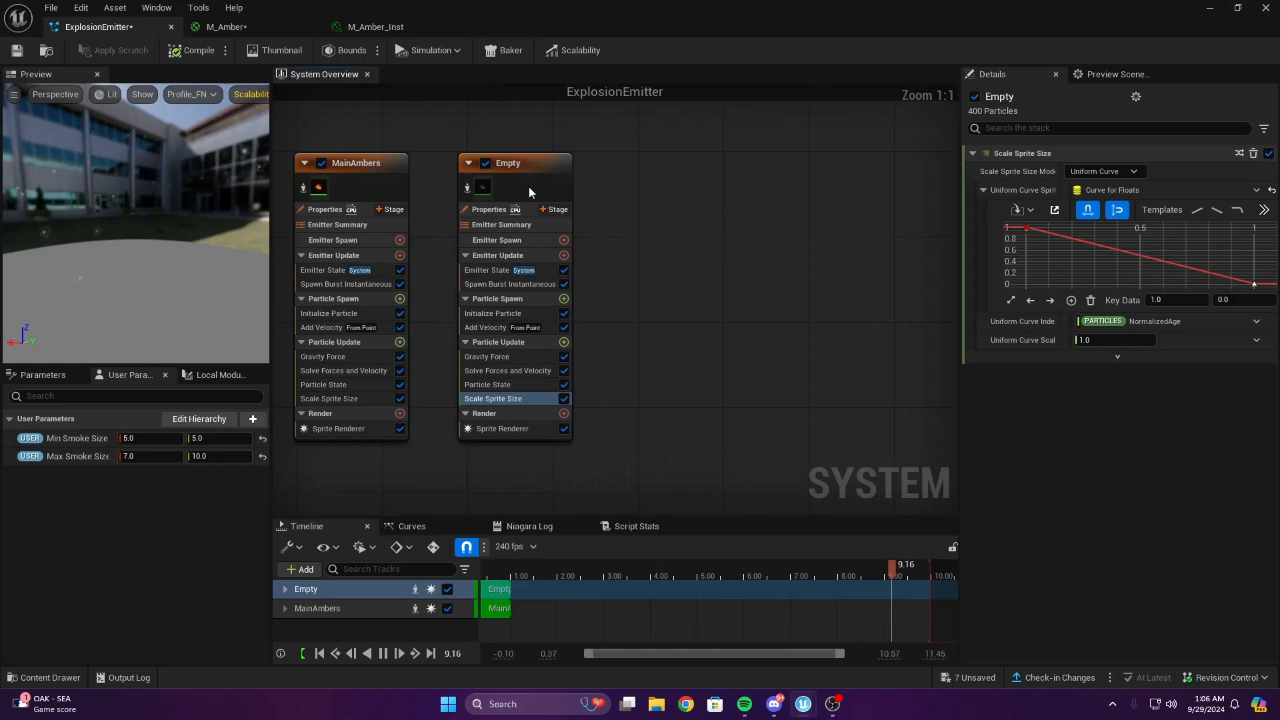
left_click_drag(528, 186, 496, 186)
left_click(680, 209)
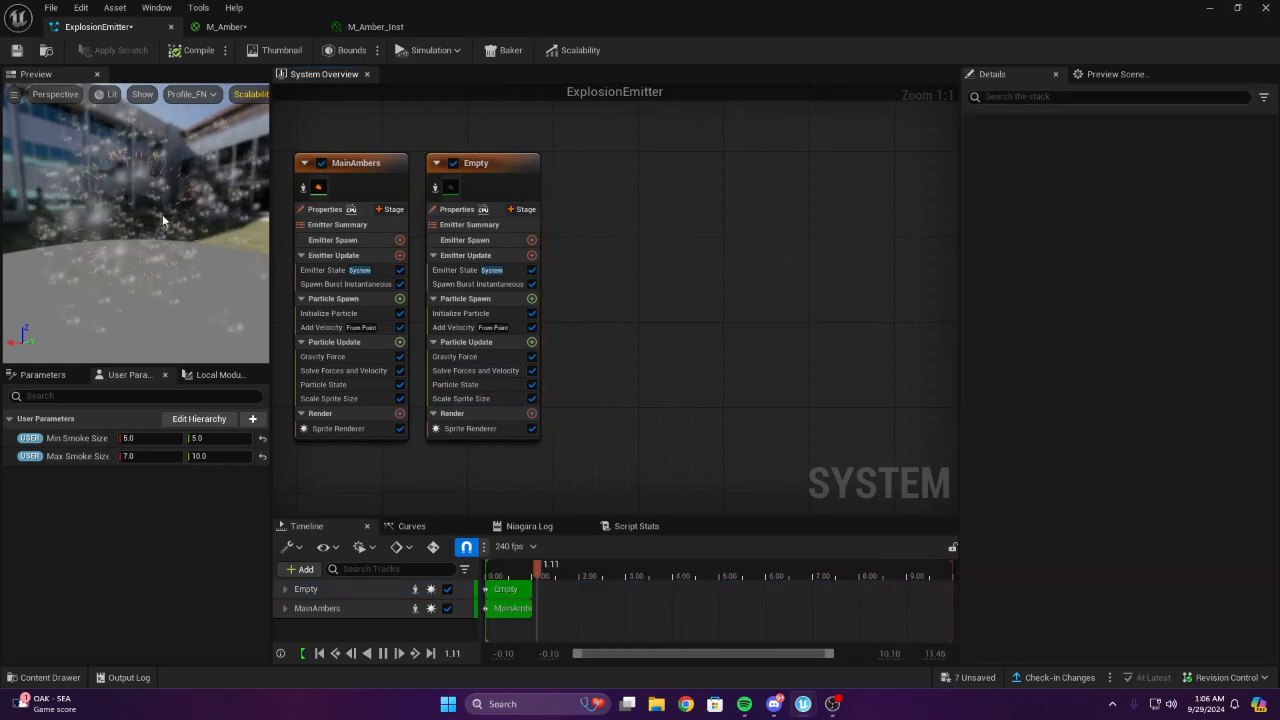
right_click_drag(702, 290, 660, 318)
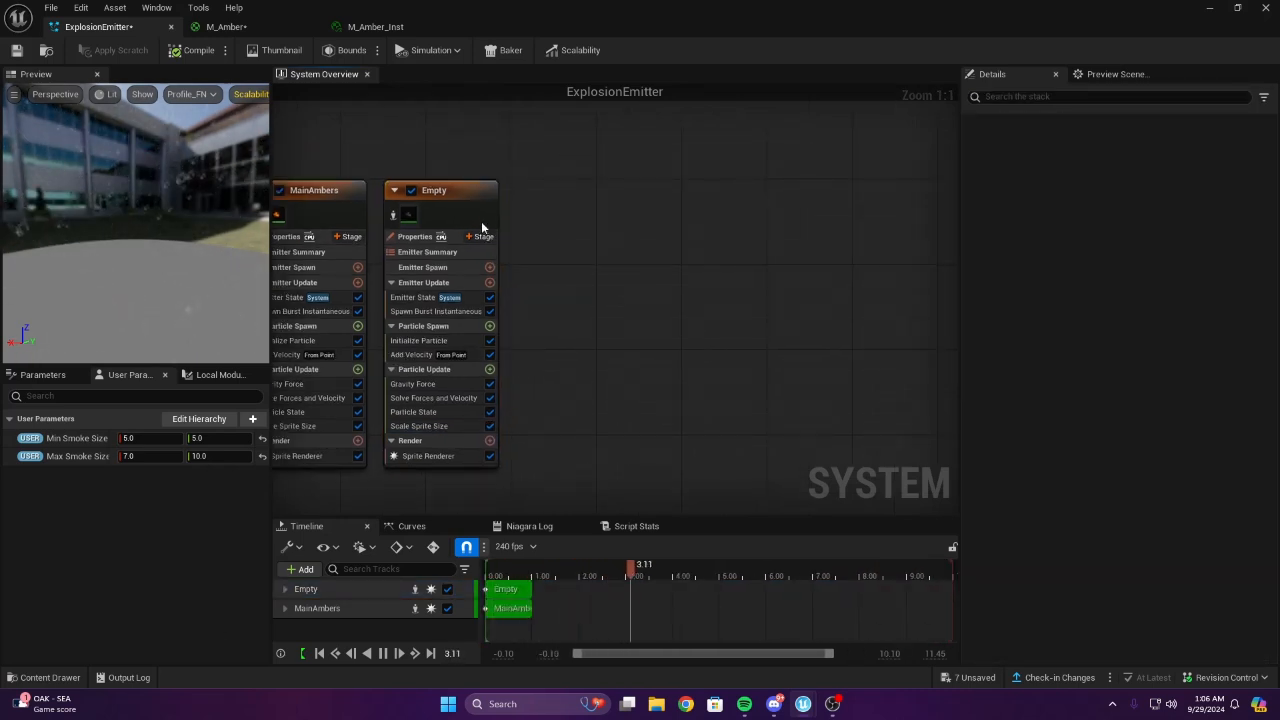
left_click(481, 226)
type("Smoke")
key("Return")
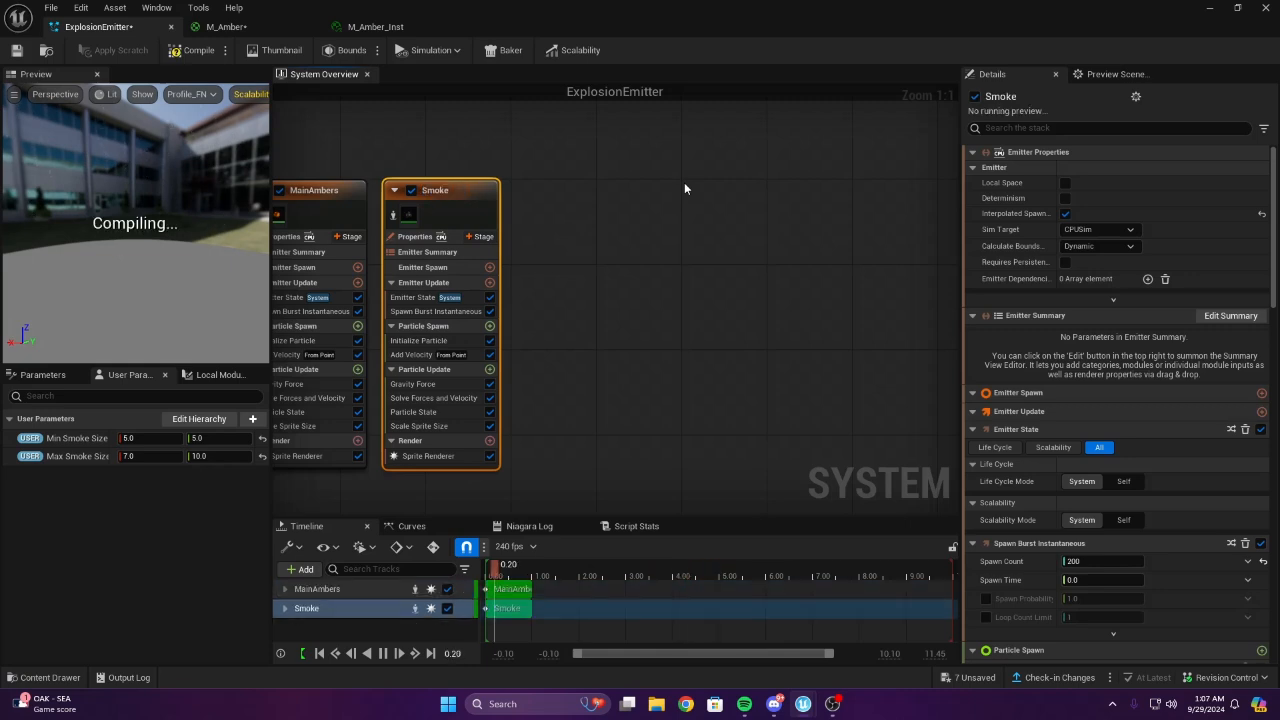
Create a new material named M_CenterExplosionFlare in the Materials folder
left_click(50, 677)
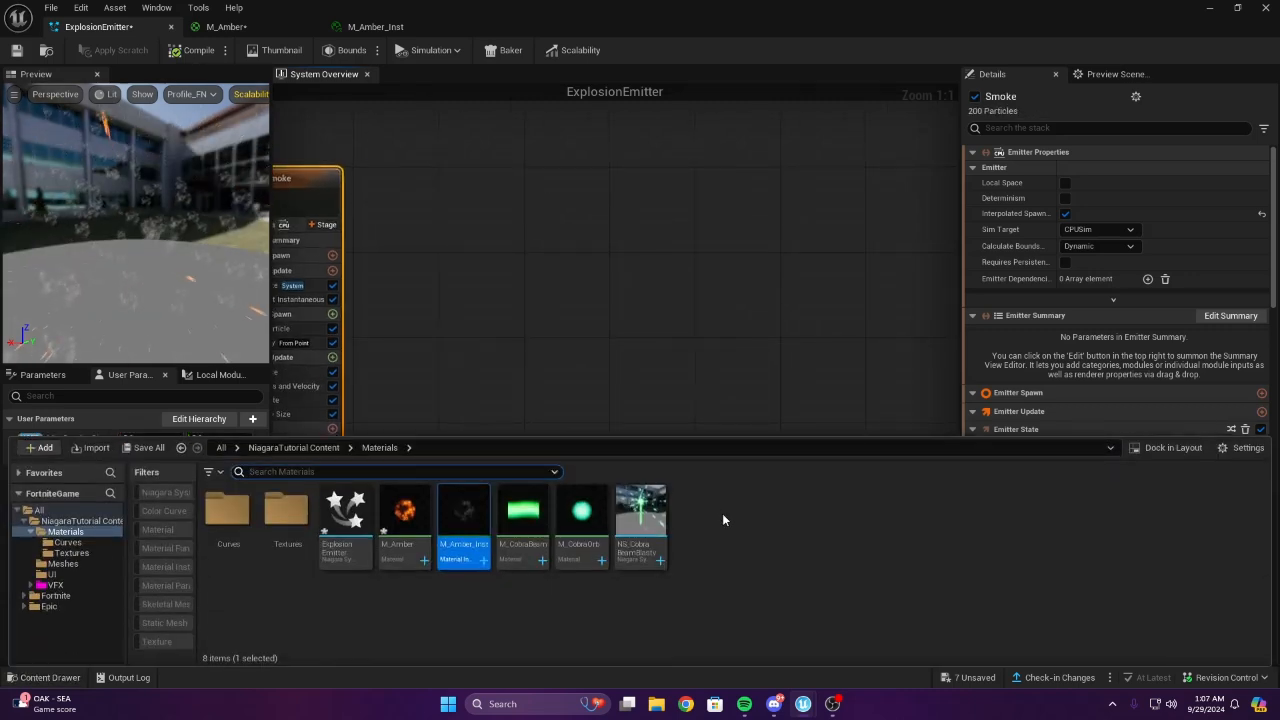
right_click(722, 525)
left_click(839, 241)
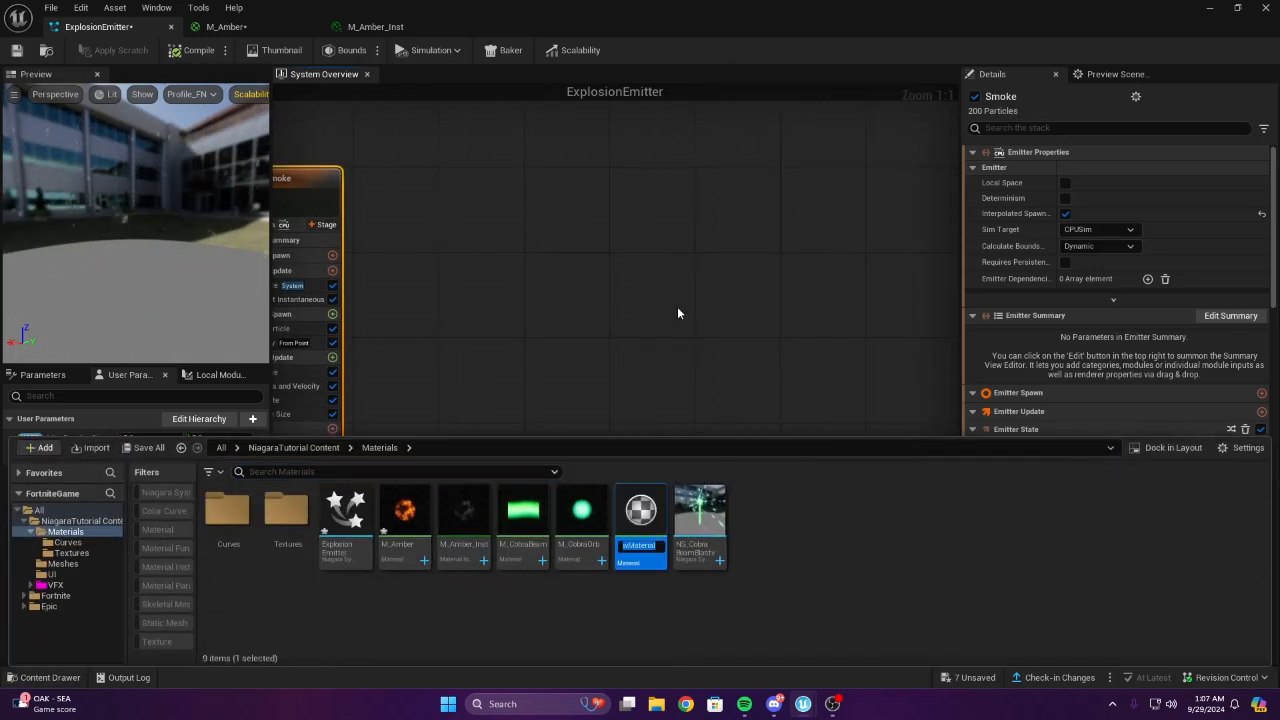
type("S")
key("BackSpace")
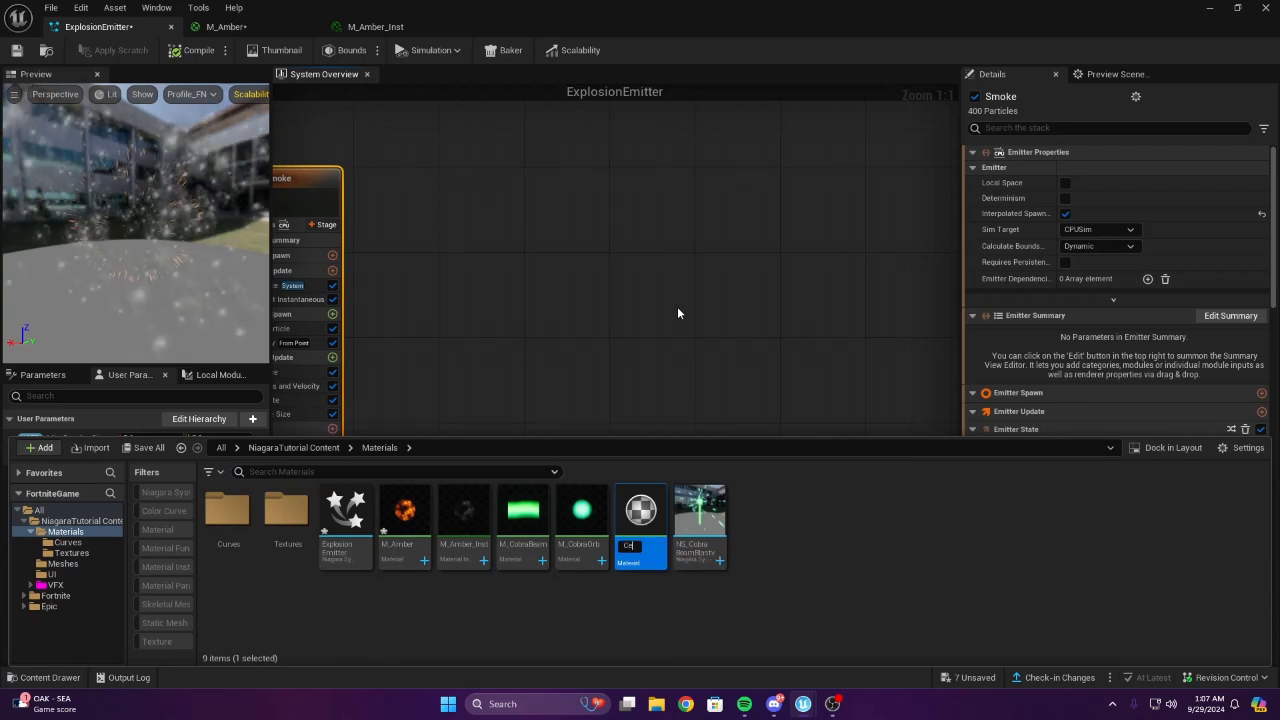
type("M")
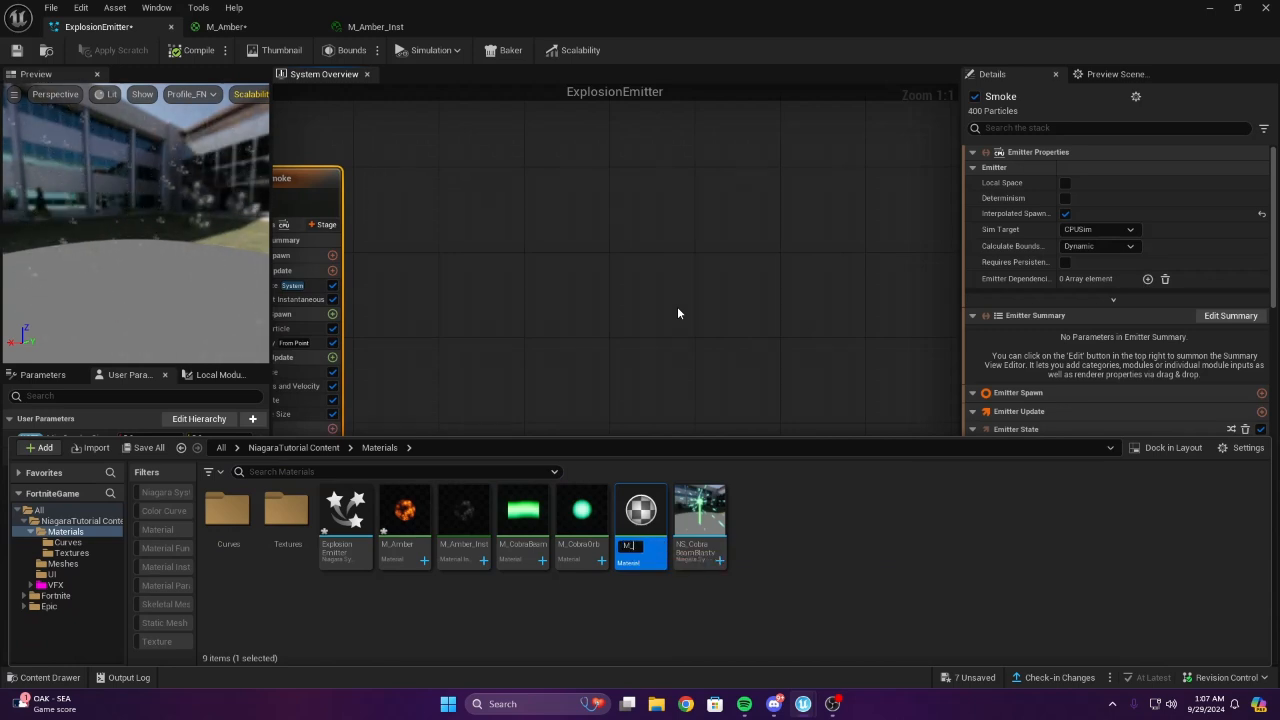
type("_Center")
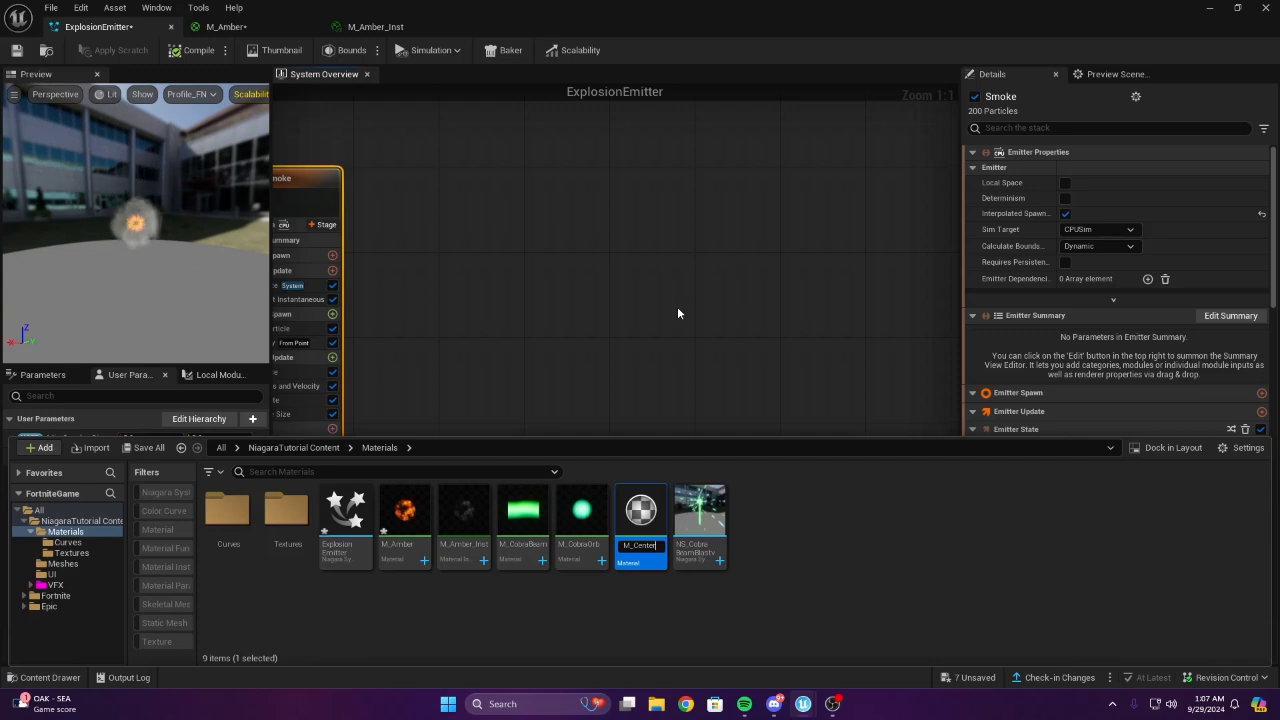
type("Explosi")
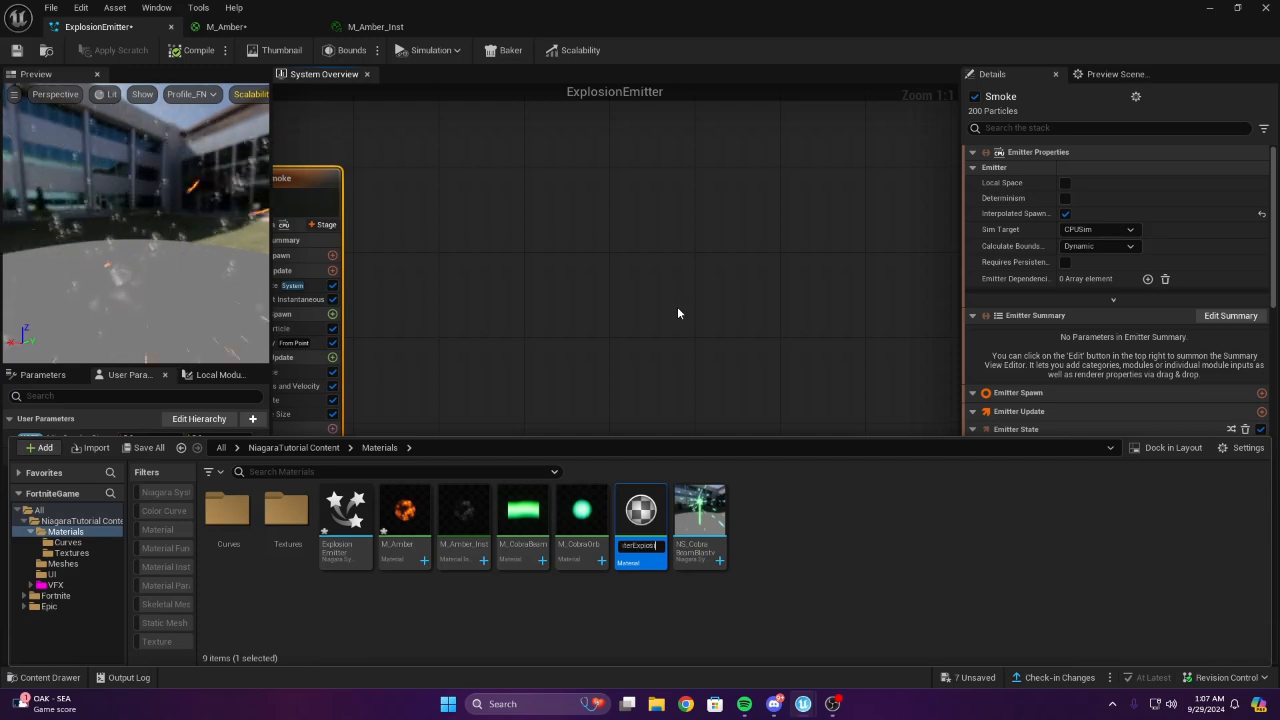
type("onf")
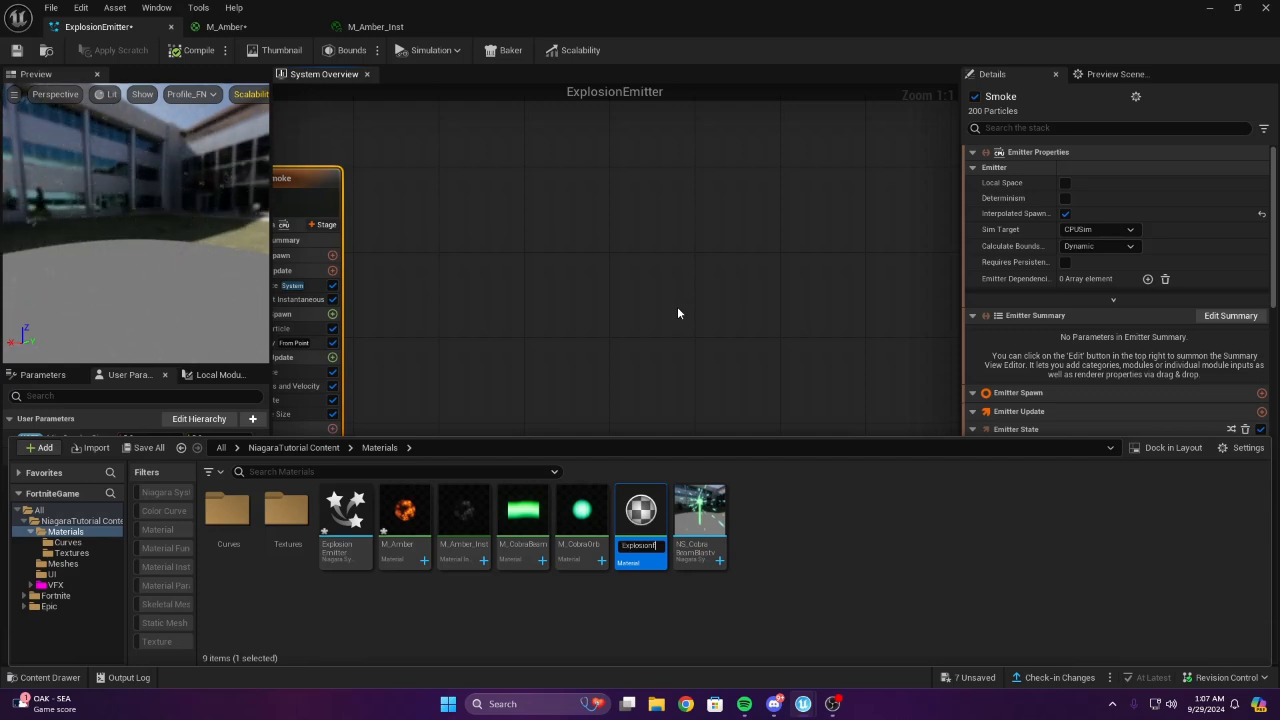
type("lare")
key("Return")
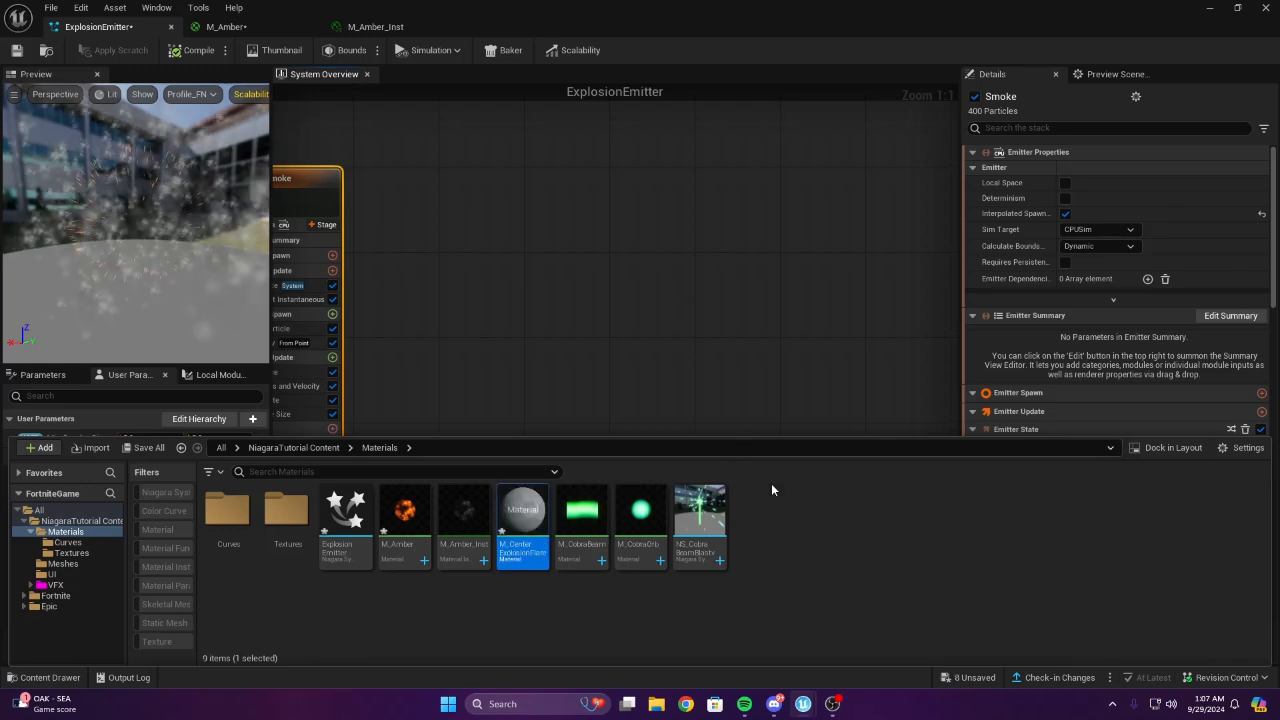
Open M_CenterExplosionFlare and set its Blend Mode to Translucent and Shading Model to Unlit
key("Return")
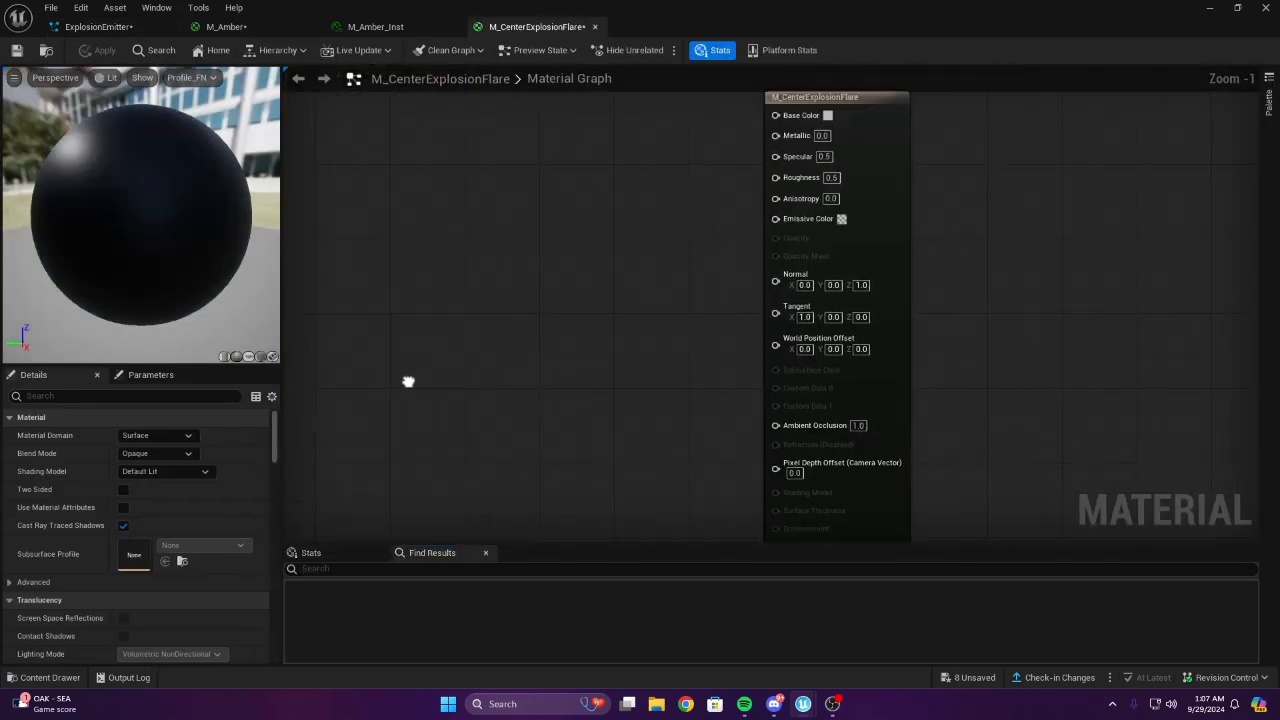
left_click(152, 453)
left_click(168, 494)
left_click(166, 471)
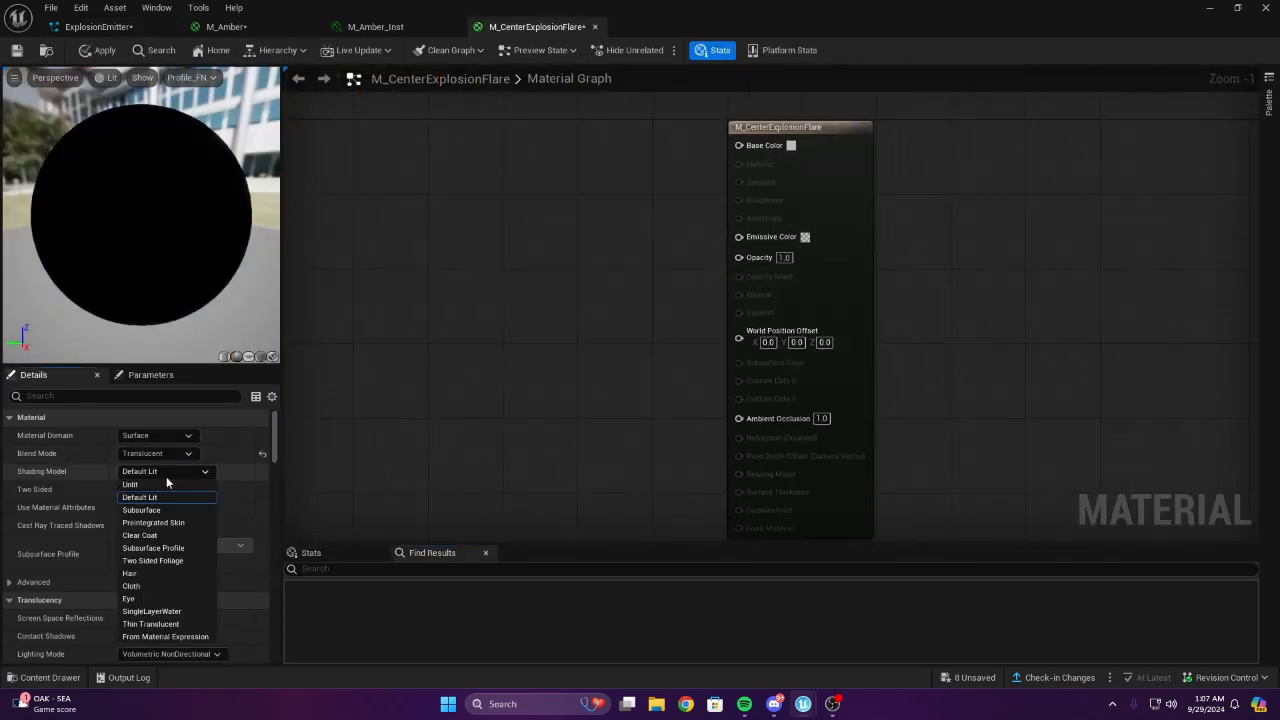
left_click(166, 480)
Enable the material's usage with Niagara Sprites, Niagara Ribbons and Niagara Mesh Particles
left_click(158, 400)
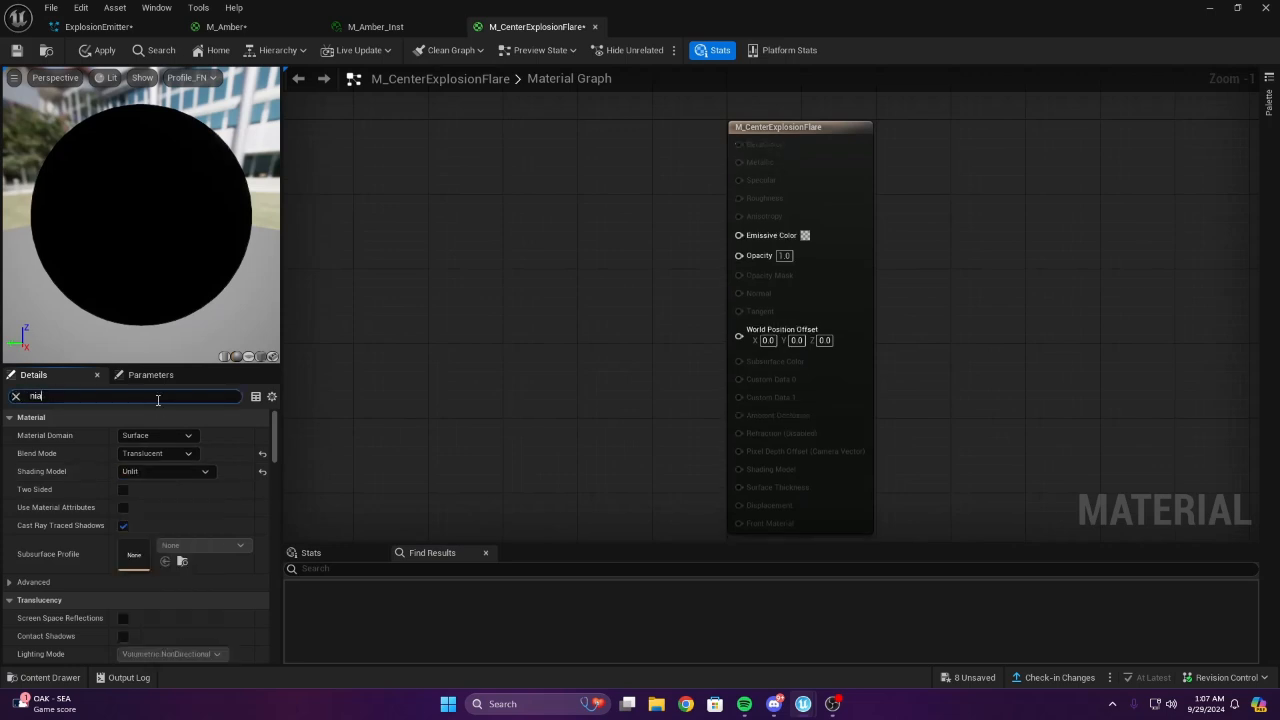
left_click(126, 437)
left_click(127, 453)
left_click(127, 471)
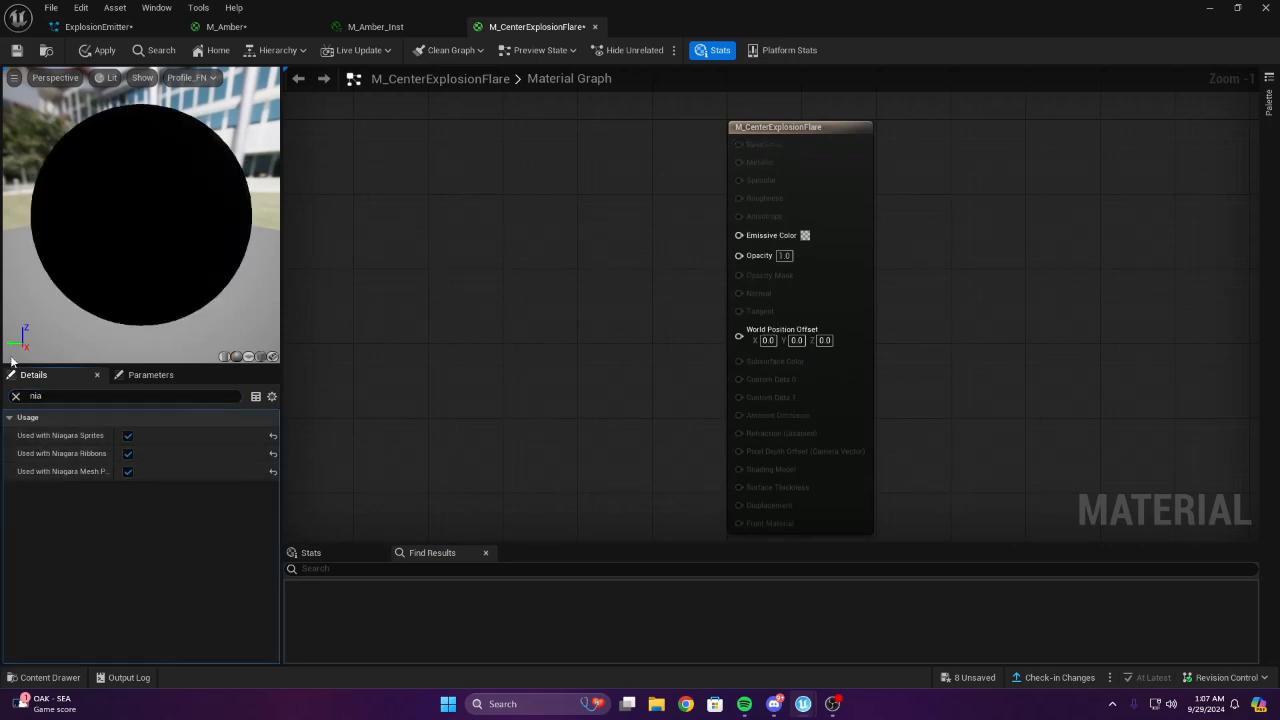
left_click(20, 398)
Add the T_Flare_Spikeball texture from the Textures folder to the material graph as a Texture Sample
right_click_drag(640, 386, 983, 434)
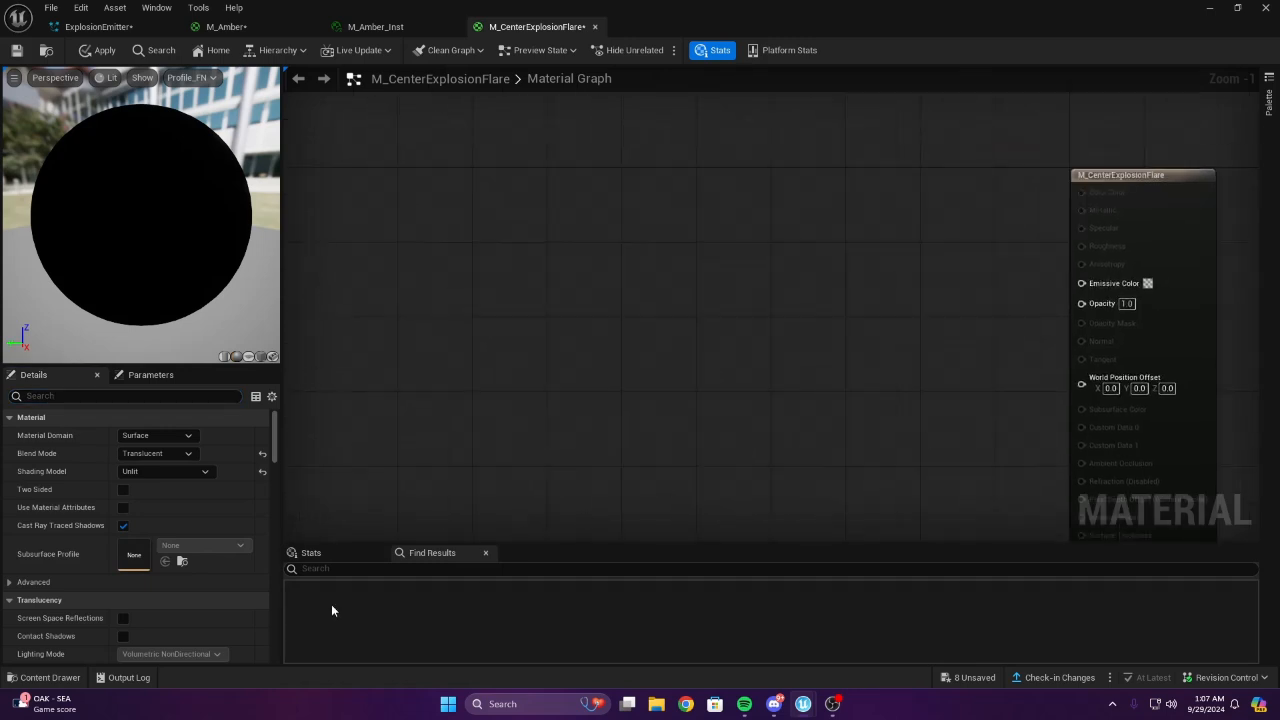
left_click(52, 678)
double_click(293, 546)
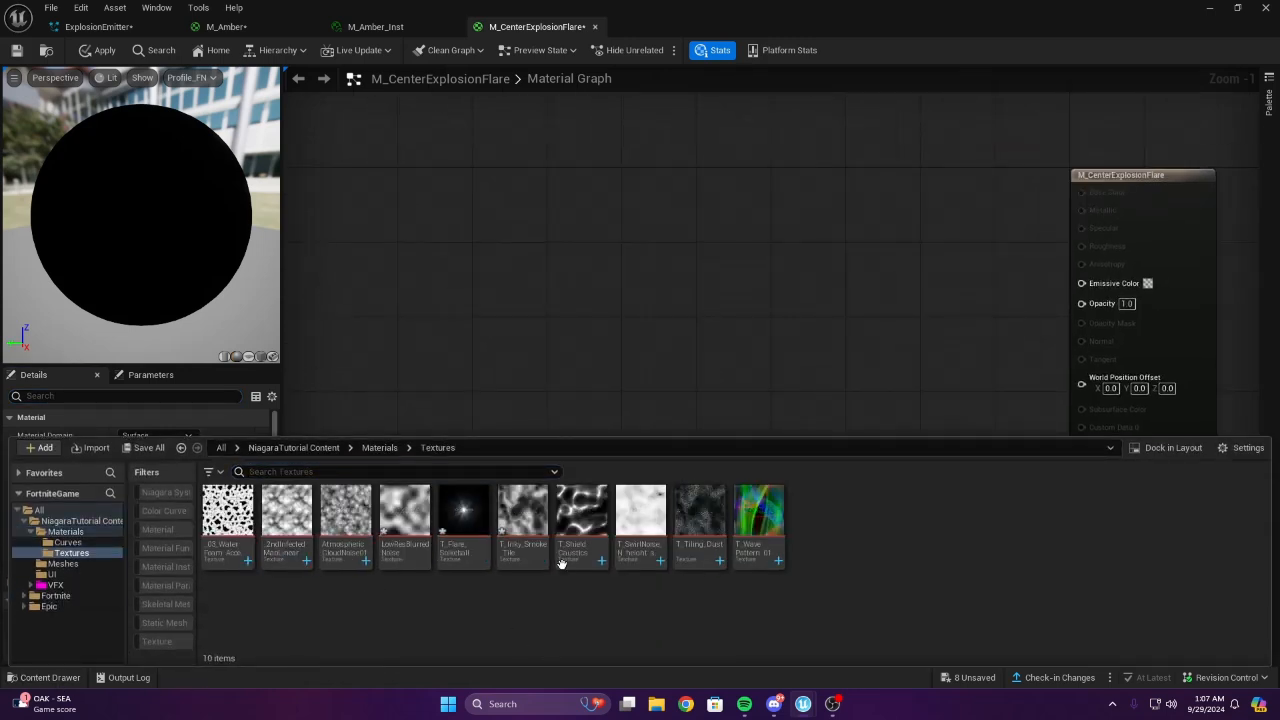
left_click_drag(463, 515, 500, 362)
right_click_drag(718, 456, 800, 397)
left_click_drag(621, 398, 753, 314)
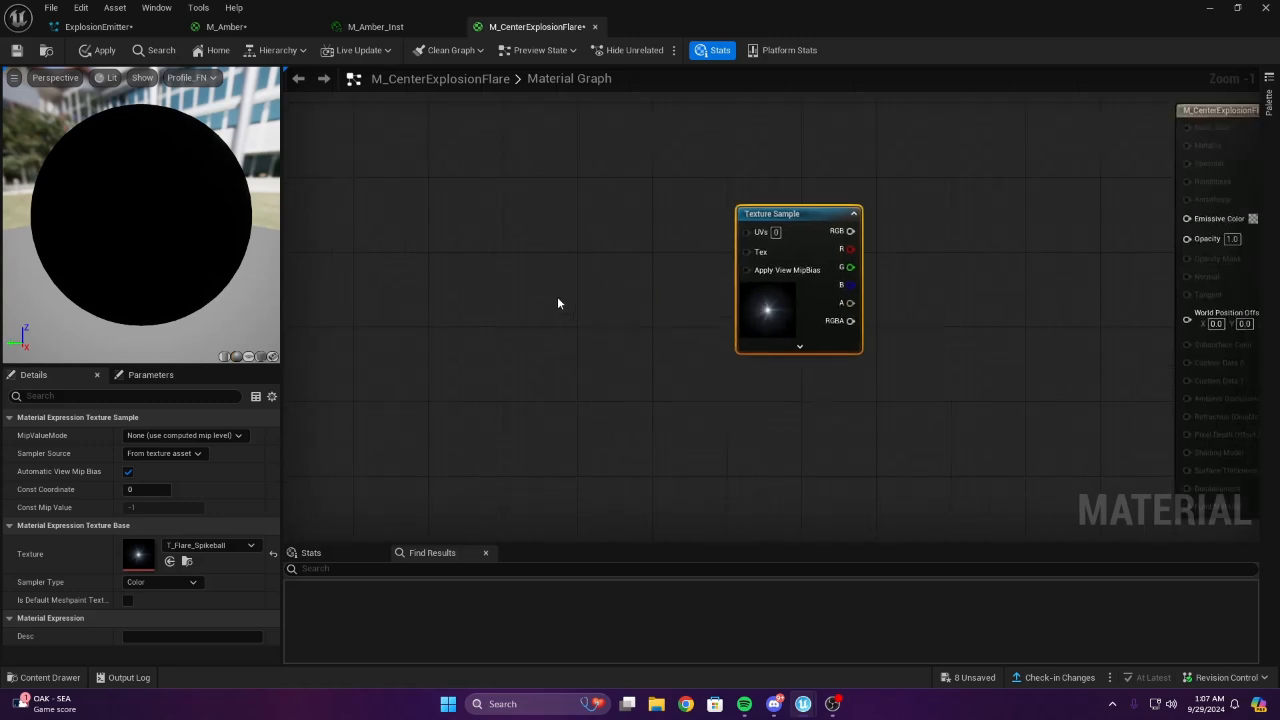
Reposition the Texture Sample node farther from the material's output node
left_click(557, 297)
right_click_drag(722, 344, 678, 375)
left_click_drag(708, 362, 661, 344)
scroll(662, 458, "down", 1)
right_click_drag(600, 328, 603, 356)
scroll(662, 458, "up", 2)
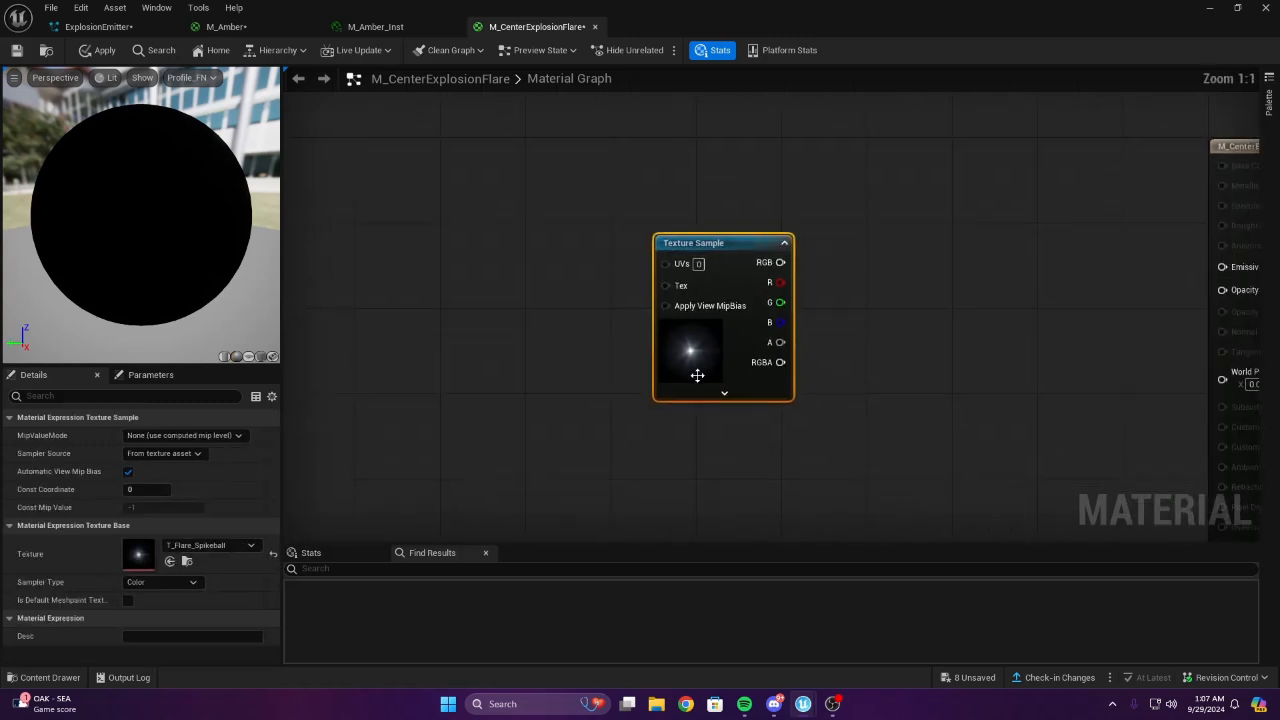
left_click_drag(694, 372, 597, 361)
scroll(684, 328, "down", 2)
right_click_drag(508, 320, 766, 319)
scroll(673, 350, "up", 2)
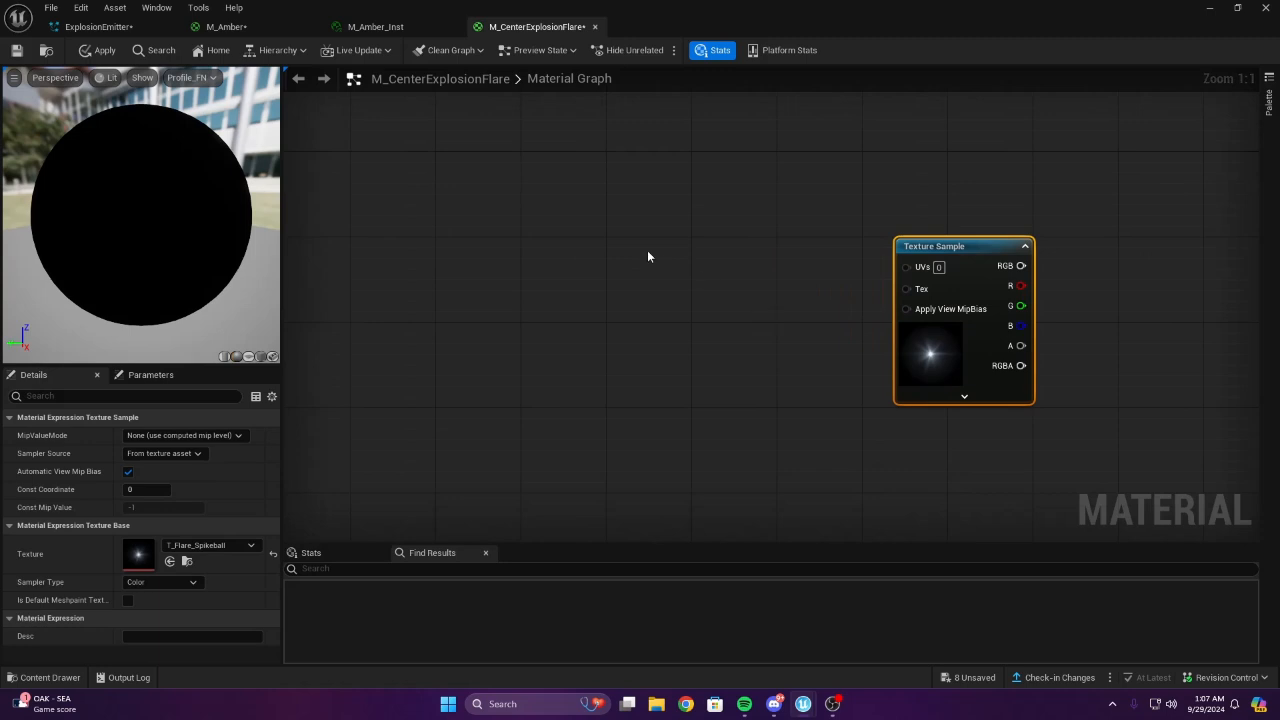
left_click(647, 251)
mouse_move(646, 265)
right_mouse_down()
mouse_move(558, 289)
mouse_move(647, 242)
mouse_move(631, 246)
right_mouse_up()
right_click(559, 257)
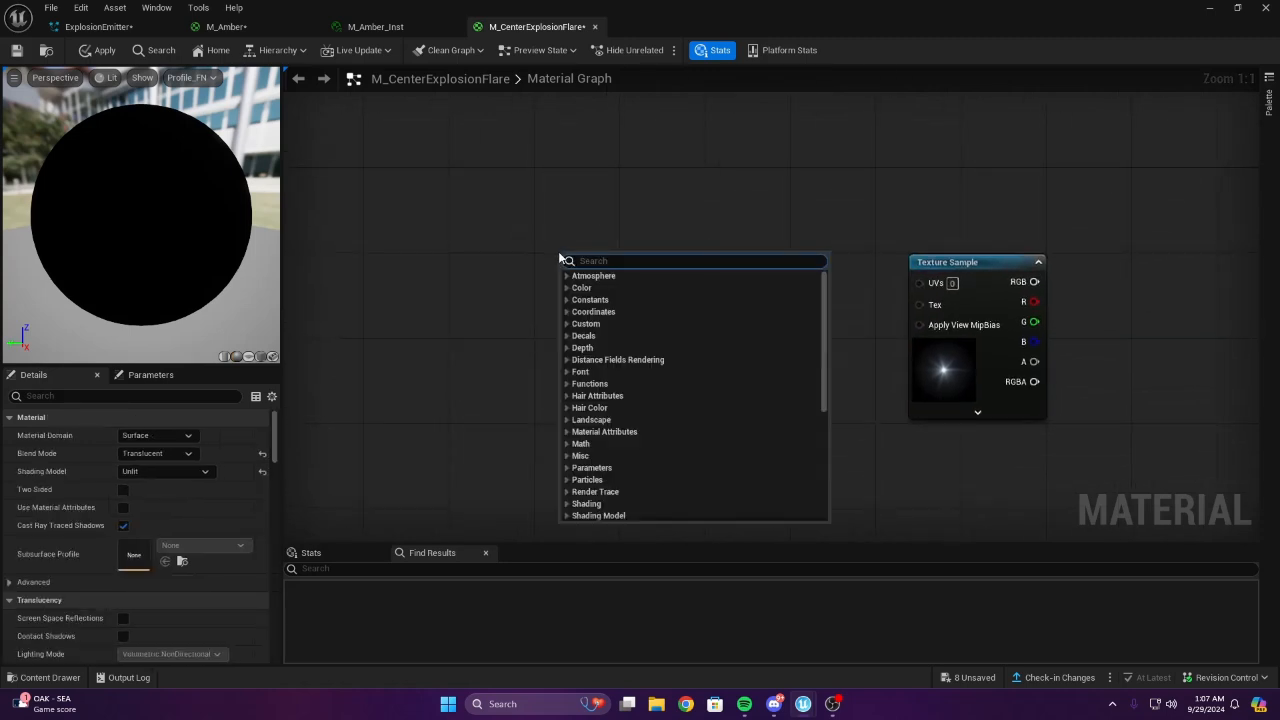
type("pa")
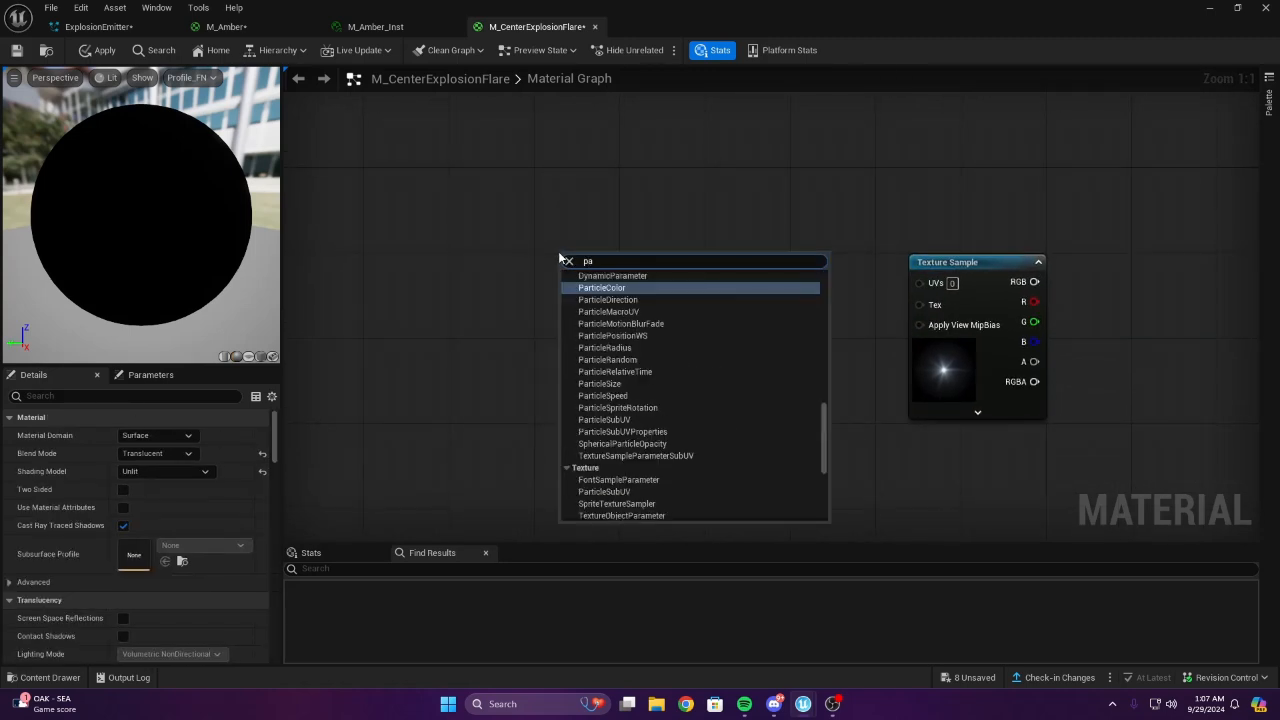
key("Escape")
Try feeding a Panner node into the Texture Sample's UVs and delete the Panner
right_click_drag(562, 251, 538, 254)
key("p")
left_click(706, 237)
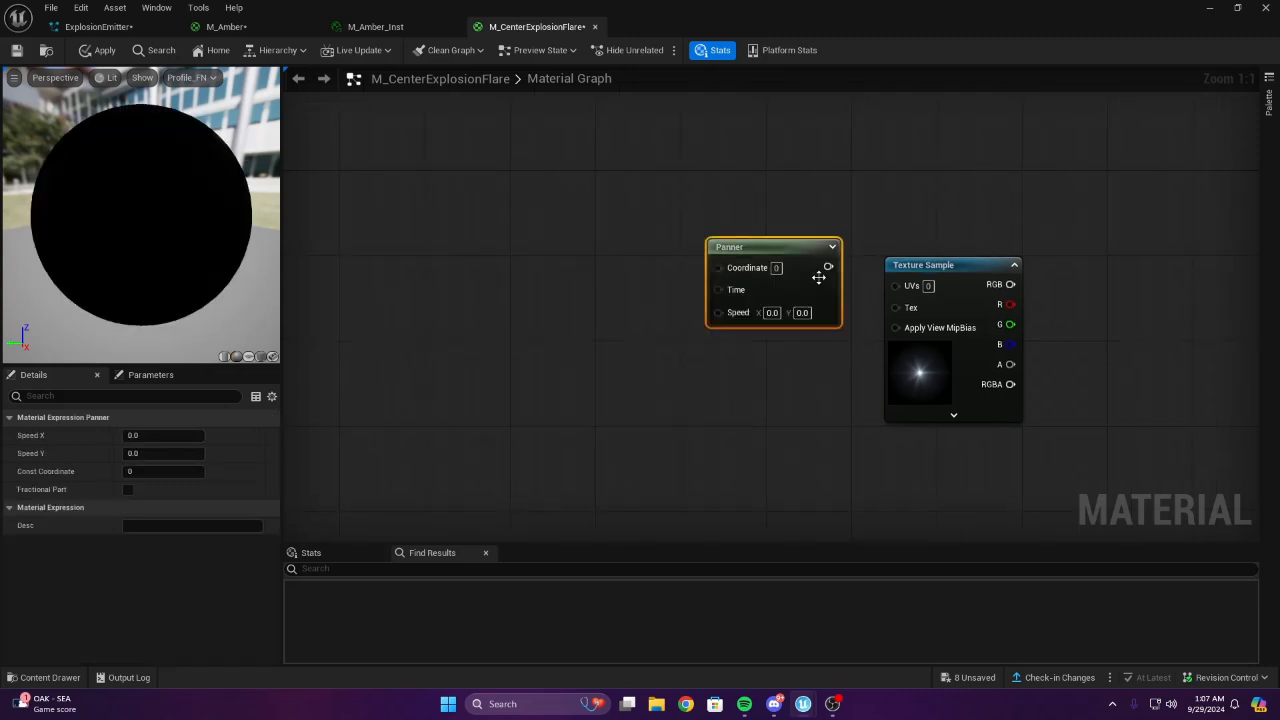
left_click_drag(903, 287, 903, 287)
left_click_drag(802, 260, 787, 289)
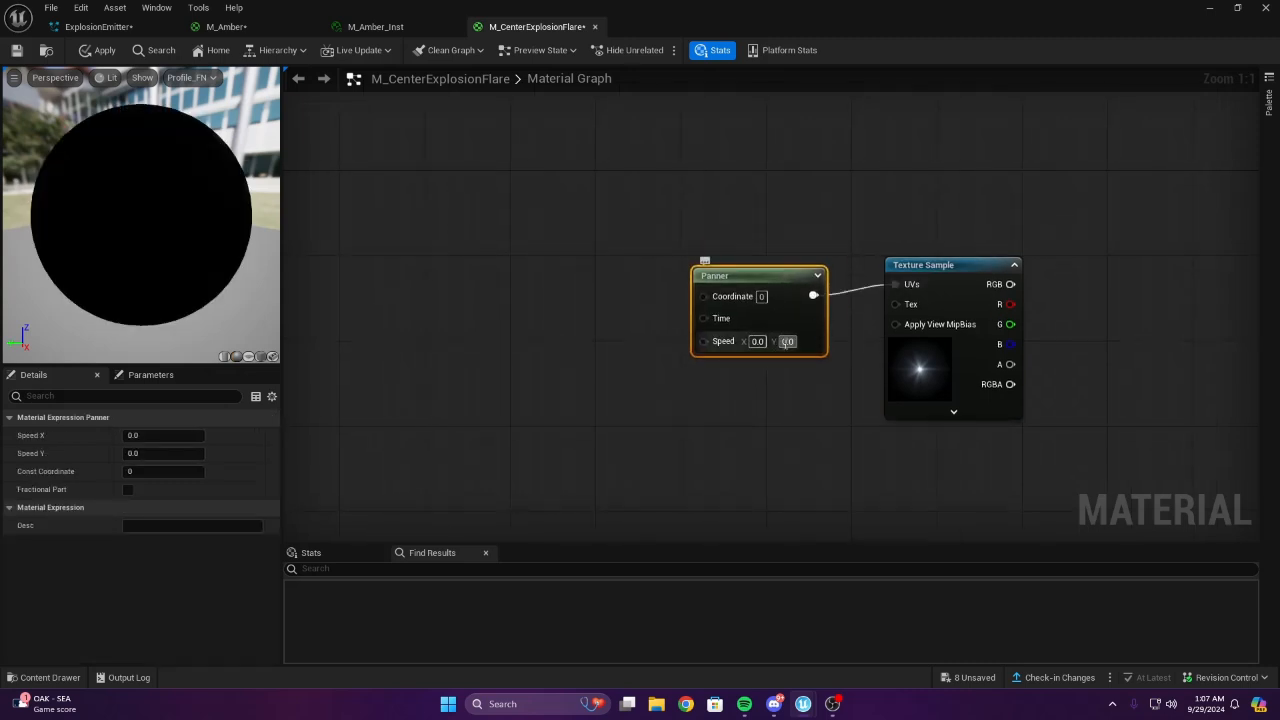
left_click(768, 388)
left_click_drag(717, 260, 717, 249)
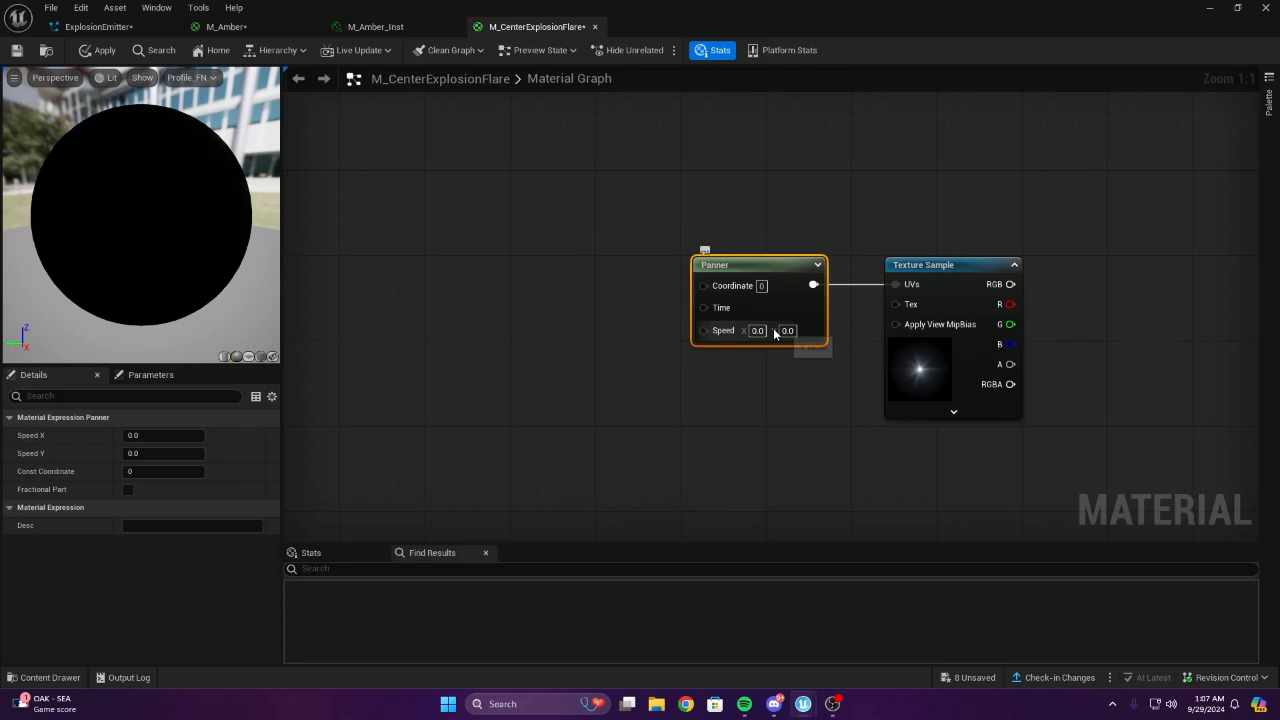
key("Delete")
Add a Rotator node and connect a new TextureCoordinate node to its Coordinate input
right_click(670, 187)
type("rot")
key("Return")
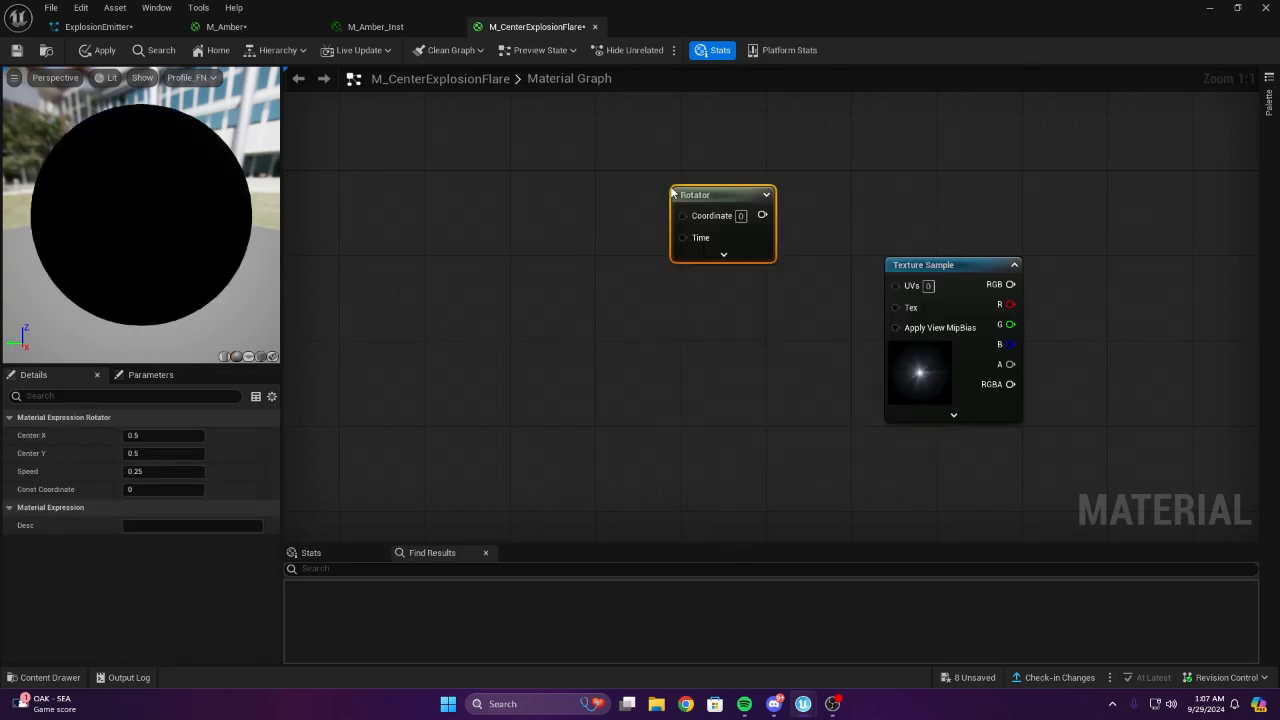
right_click(516, 231)
type("tex")
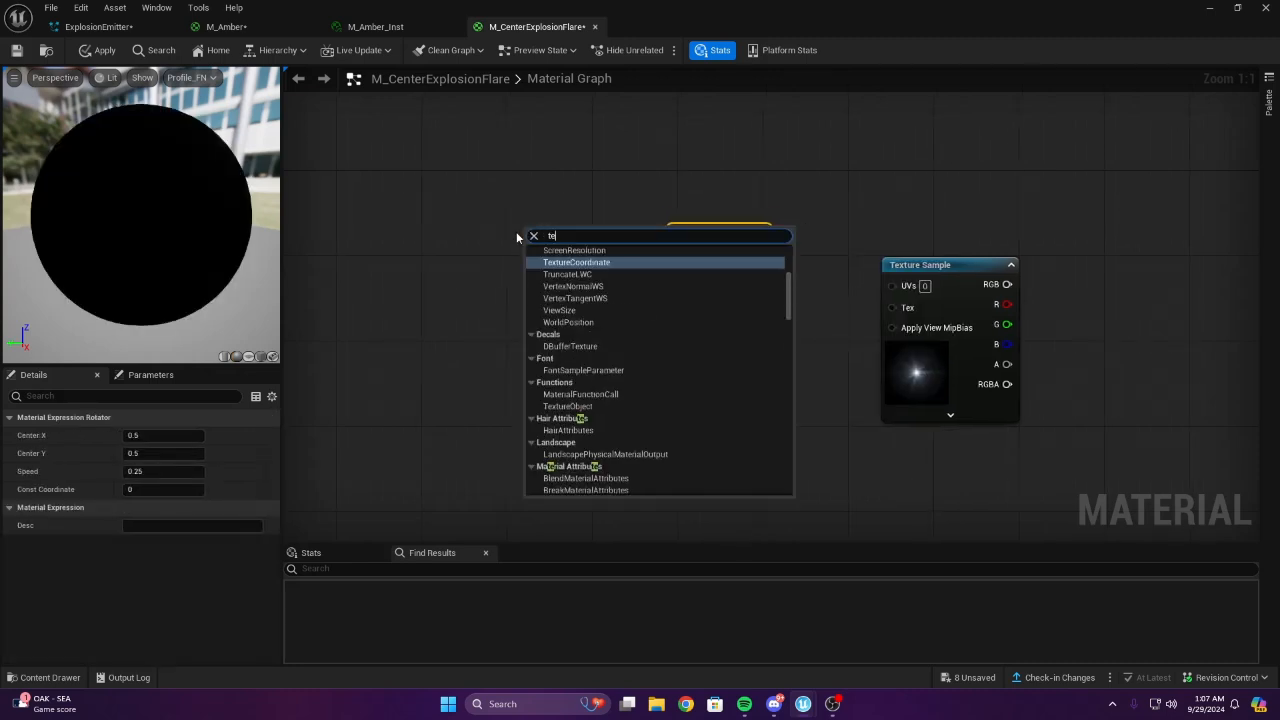
key("Return")
mouse_move(642, 258)
left_mouse_down()
mouse_move(691, 257)
mouse_move(637, 257)
left_mouse_up()
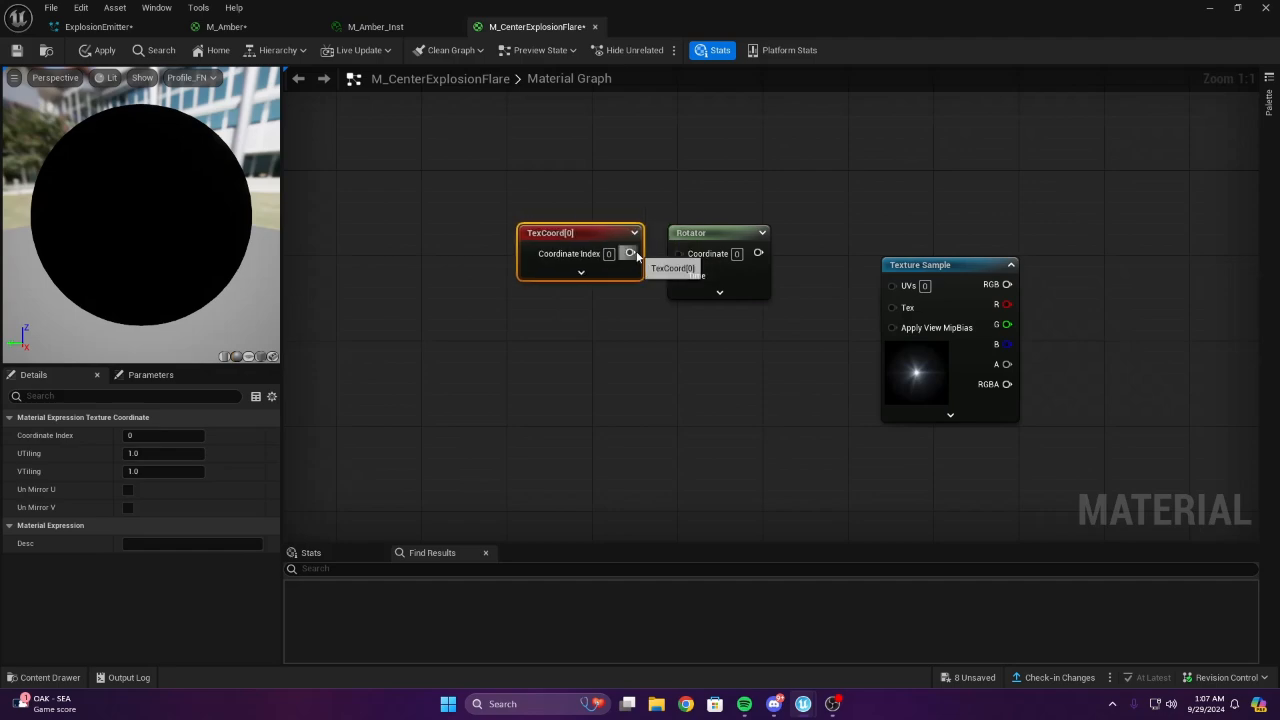
Add a Time node wired to the Rotator's Time input and connect the Rotator's output to the Texture Sample's UVs
right_click_drag(615, 324, 695, 282)
right_click(664, 302)
type("time")
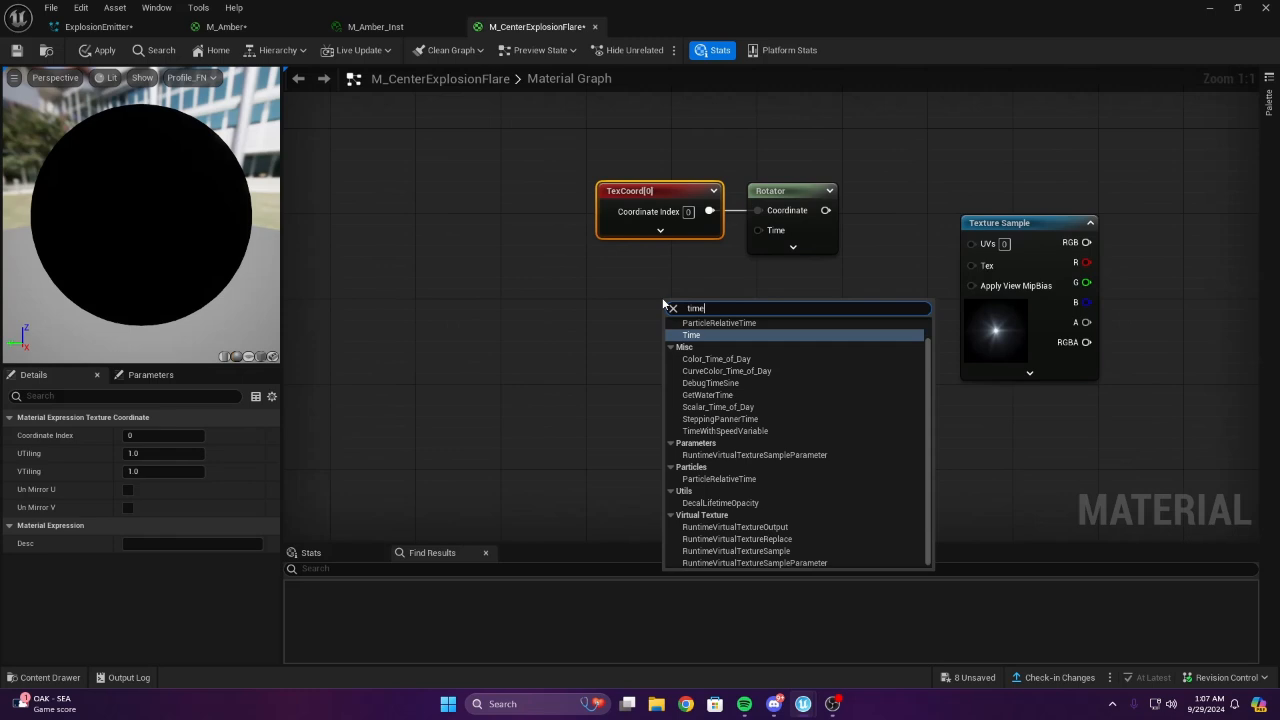
key("Return")
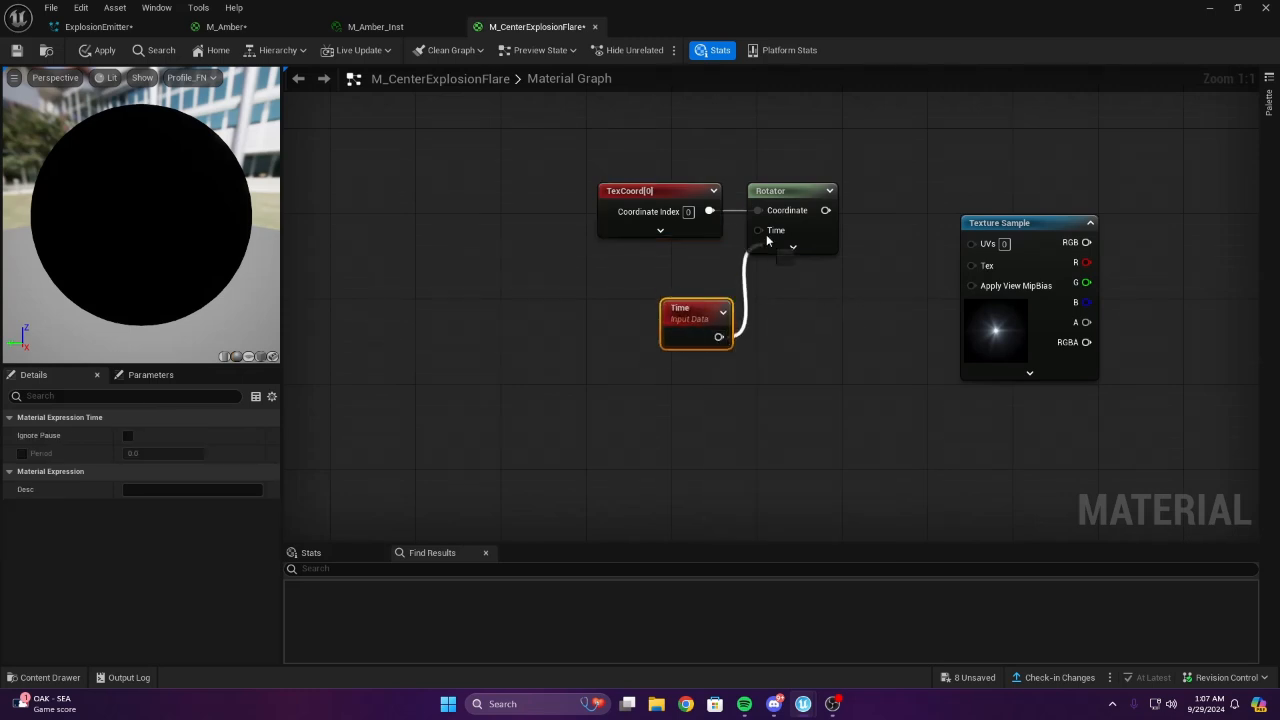
left_click_drag(1000, 244, 998, 244)
right_click_drag(912, 297, 687, 330)
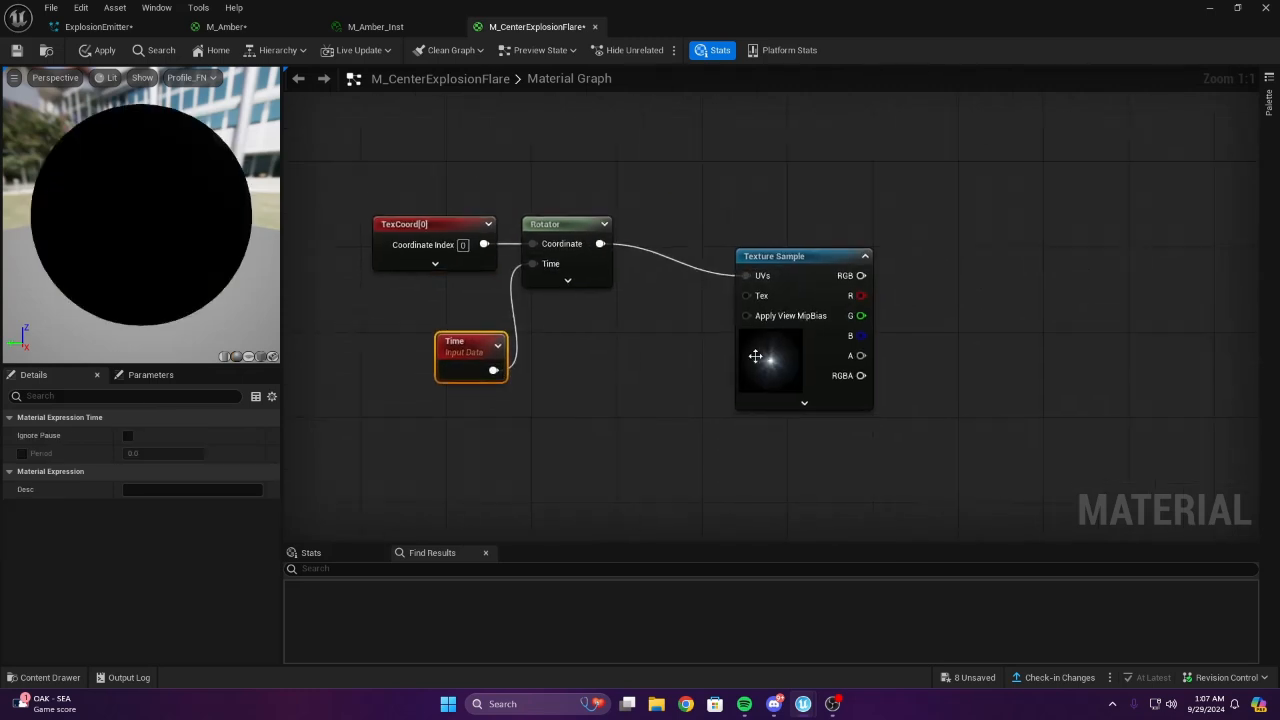
Insert a Multiply node between the Time node and the Rotator's Time input, with its B value set to 5
right_click_drag(779, 389, 971, 356)
left_click_drag(634, 323, 559, 312)
left_click(665, 333)
mouse_move(664, 334)
right_mouse_down()
mouse_move(573, 342)
mouse_move(764, 336)
mouse_move(657, 331)
right_mouse_up()
left_click(656, 320)
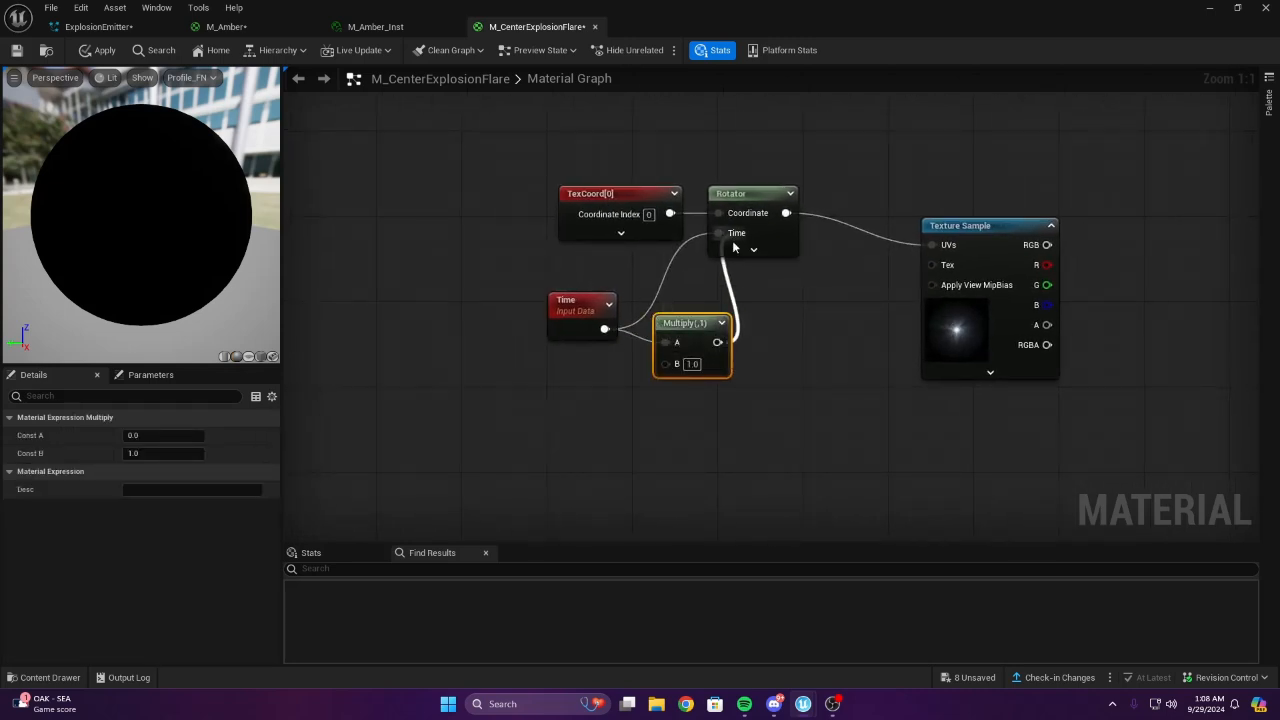
type("2")
left_click(766, 377)
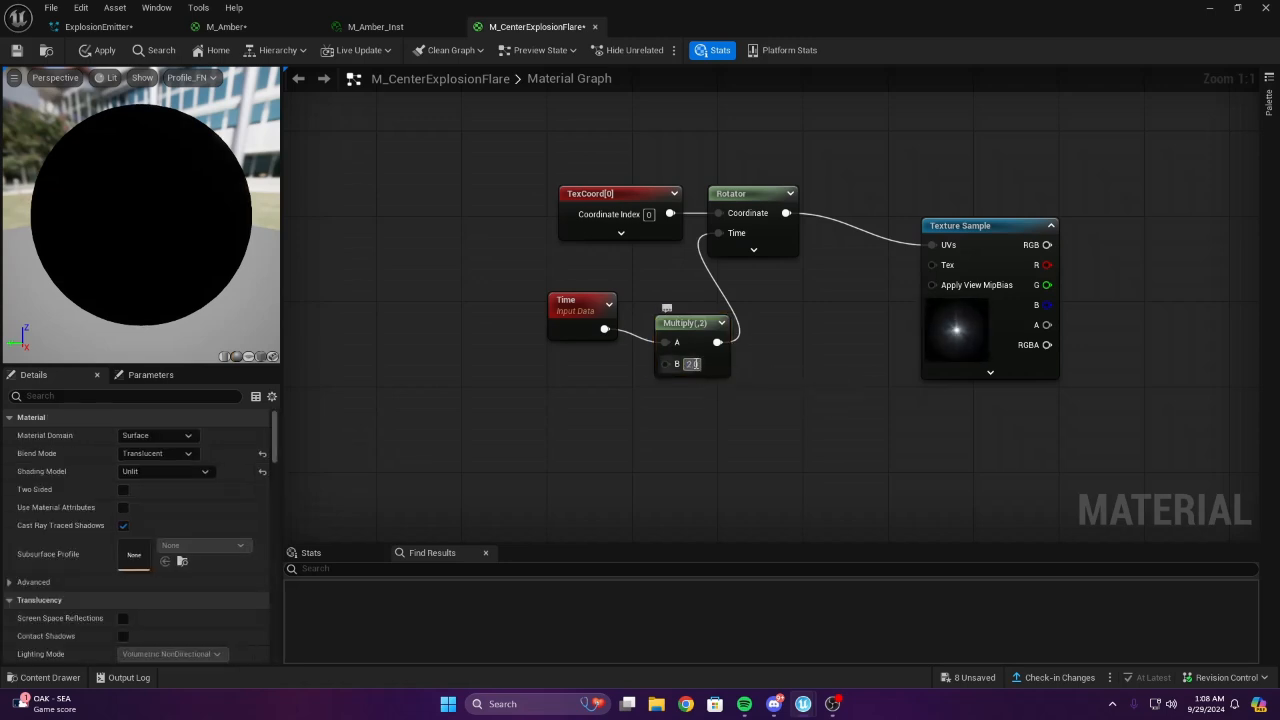
type("5")
key("Return")
Add a Lerp node, feed the Texture Sample's RGB into its Alpha, and place it above the Texture Sample's level
right_click_drag(780, 345, 573, 364)
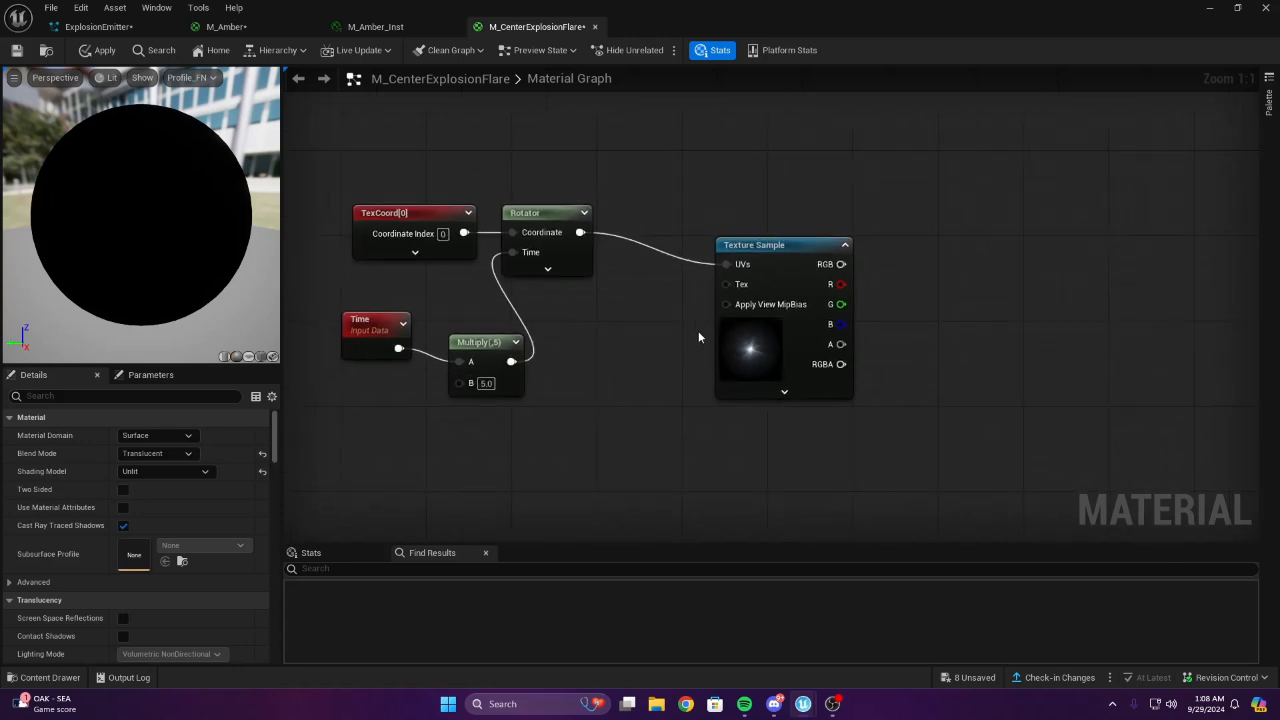
right_click_drag(905, 266, 736, 328)
key("l")
left_click(705, 308)
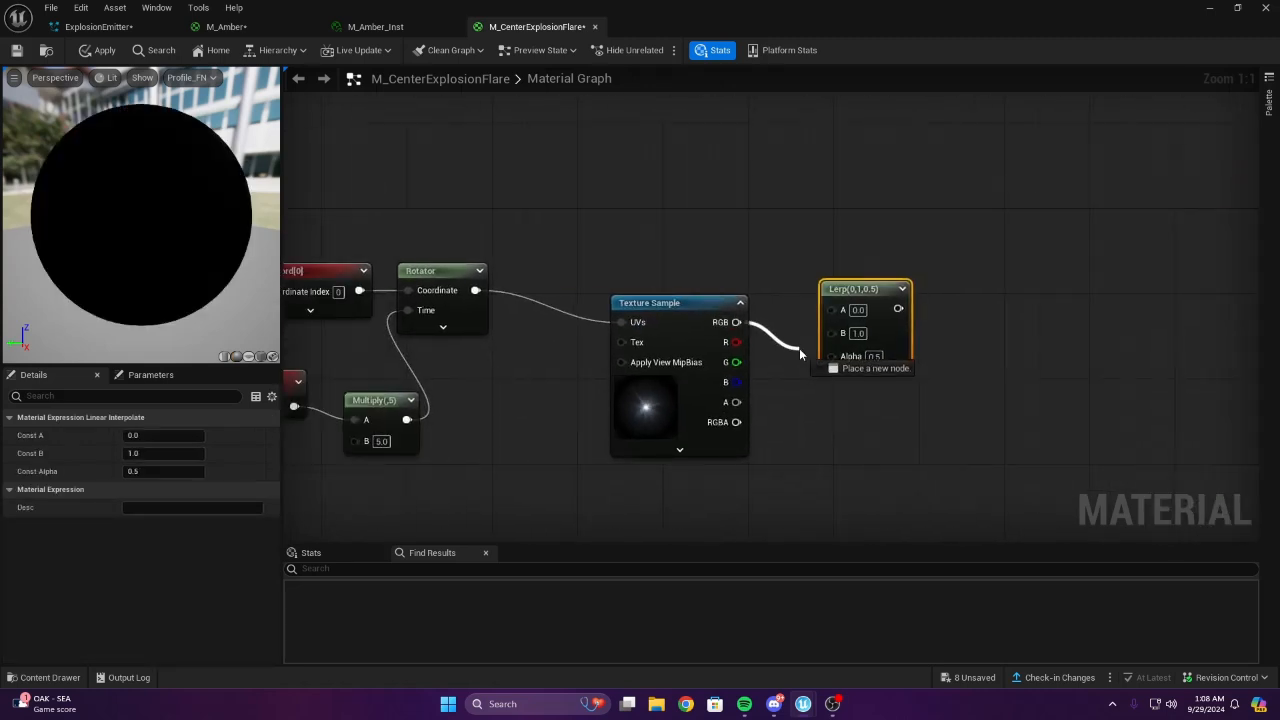
left_click_drag(836, 357, 838, 358)
right_click_drag(781, 300, 770, 435)
left_click_drag(830, 392, 834, 259)
Add a vector parameter with an orange default color (R 1.0, G 0.115187, B 0.0) and connect it to the Lerp's B input
key("v")
left_click(710, 206)
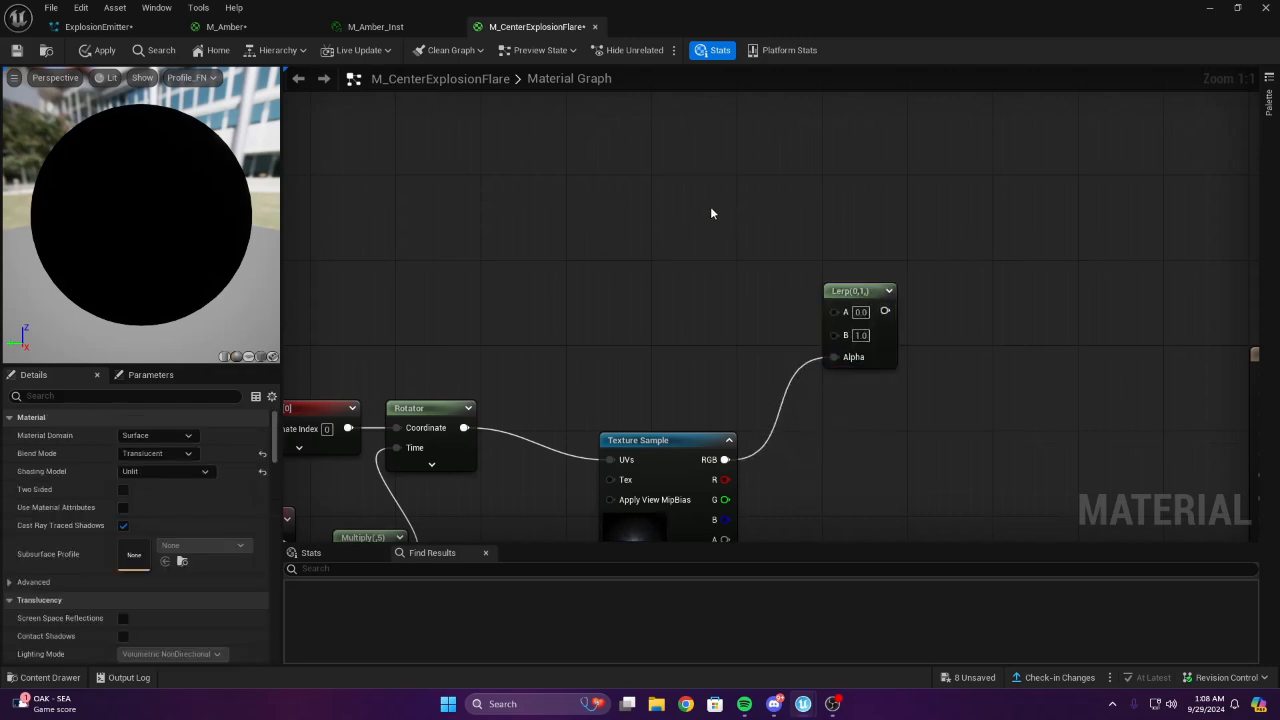
right_click_drag(630, 213, 697, 213)
double_click(768, 279)
left_click(911, 404)
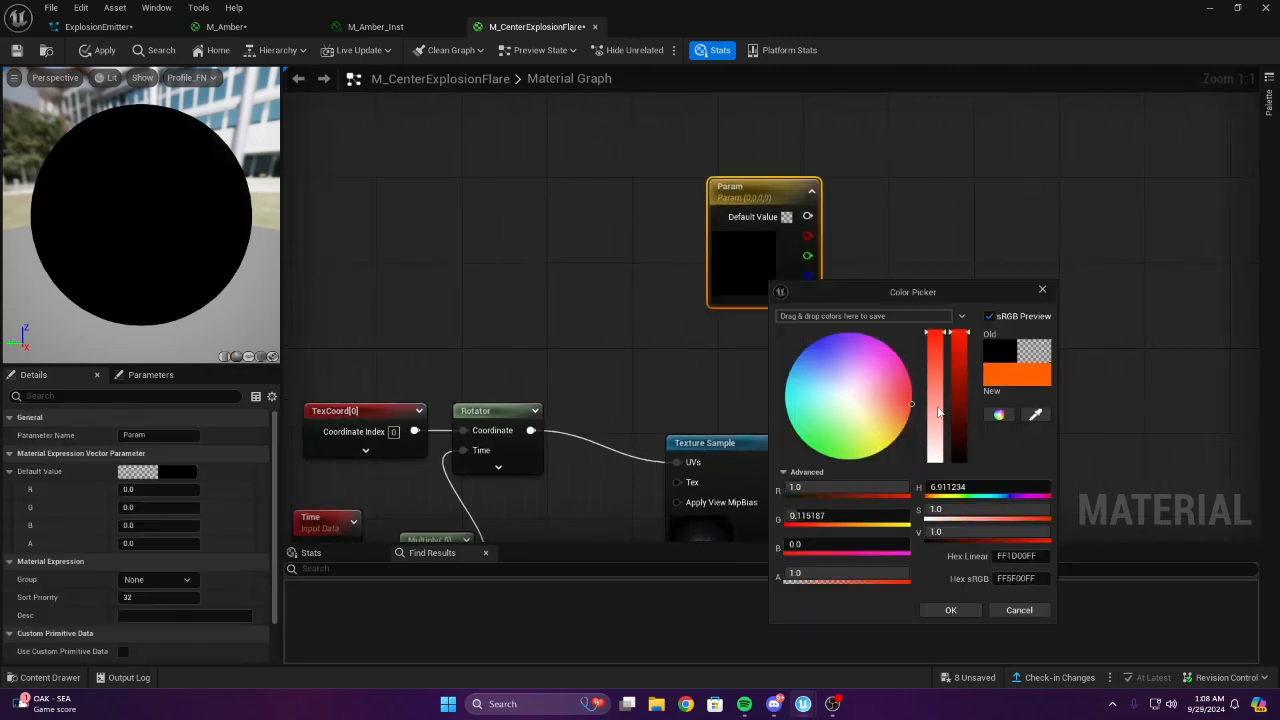
left_click(950, 609)
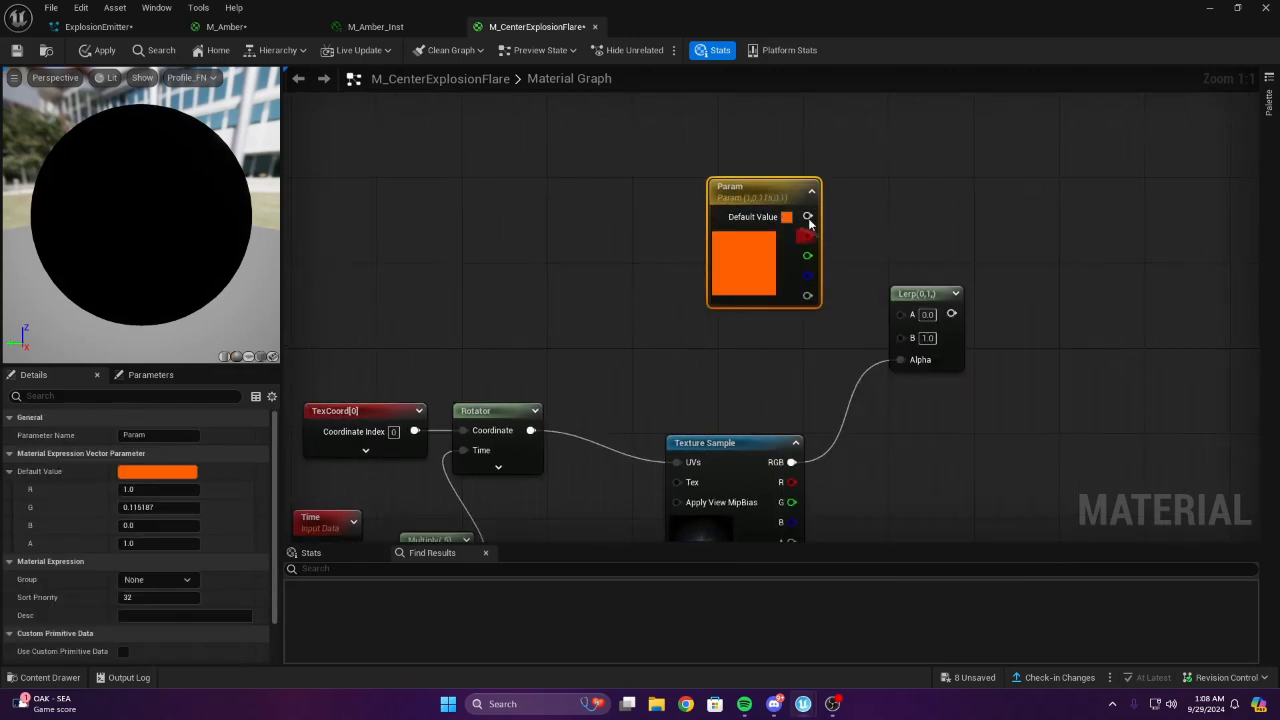
left_click_drag(919, 336, 912, 338)
Multiply the Lerp result by a second Multiply node that has both A and B set to 5
right_click_drag(1003, 341, 800, 277)
key("m")
left_click(748, 229)
key("m")
left_click(766, 316)
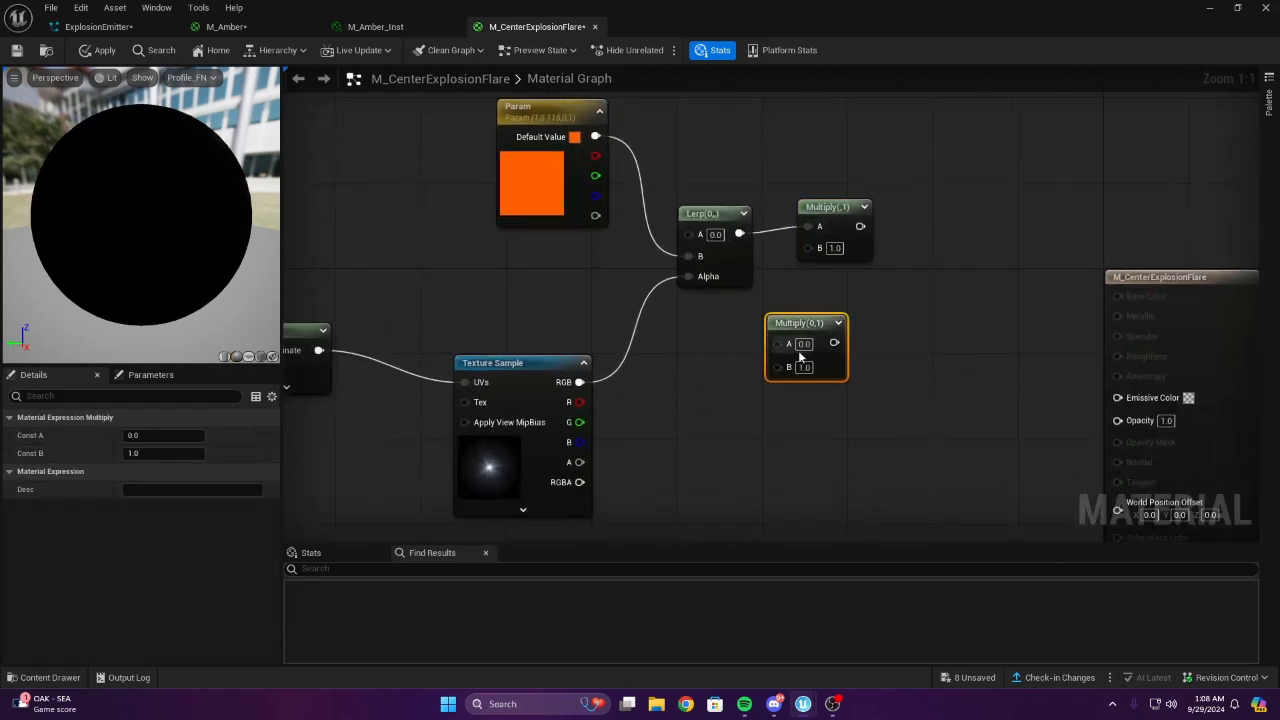
type("5")
left_click(848, 347)
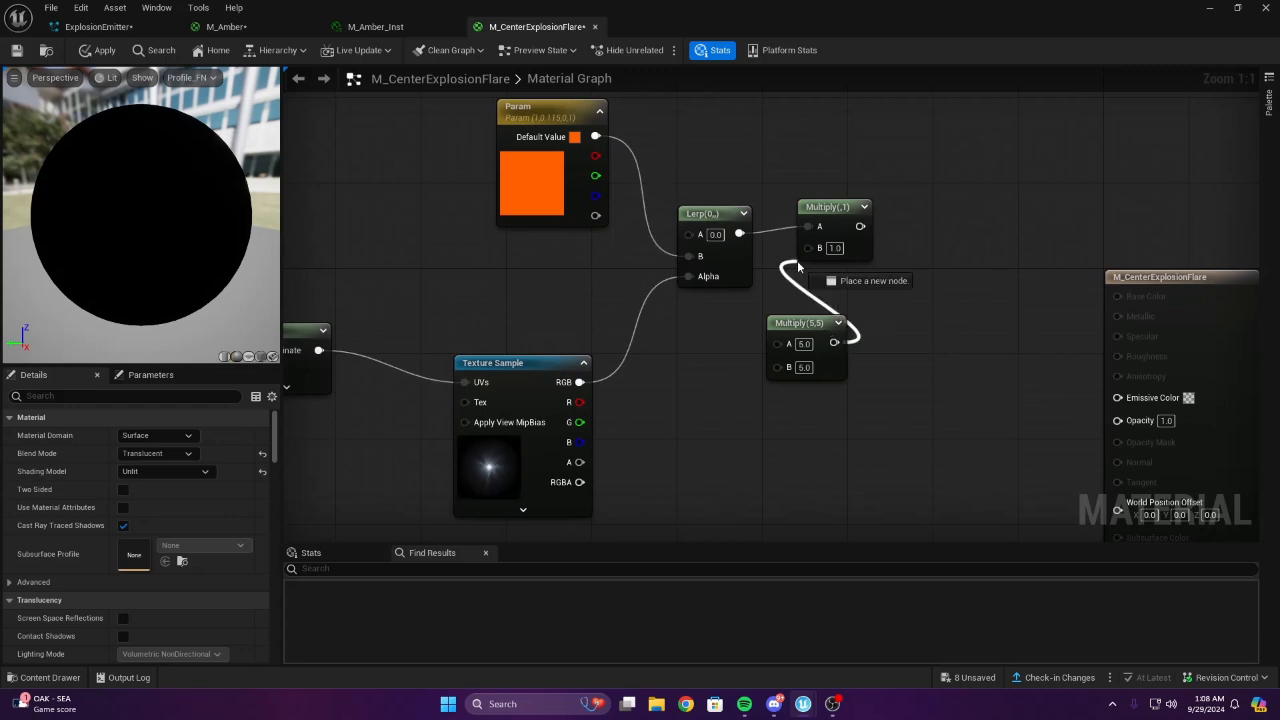
left_click_drag(798, 266, 808, 247)
Connect the final Multiply to Emissive Color and the Texture Sample's R channel to Opacity, and rotate the preview to inspect the flare
left_click_drag(1117, 420, 1117, 397, "ctrl")
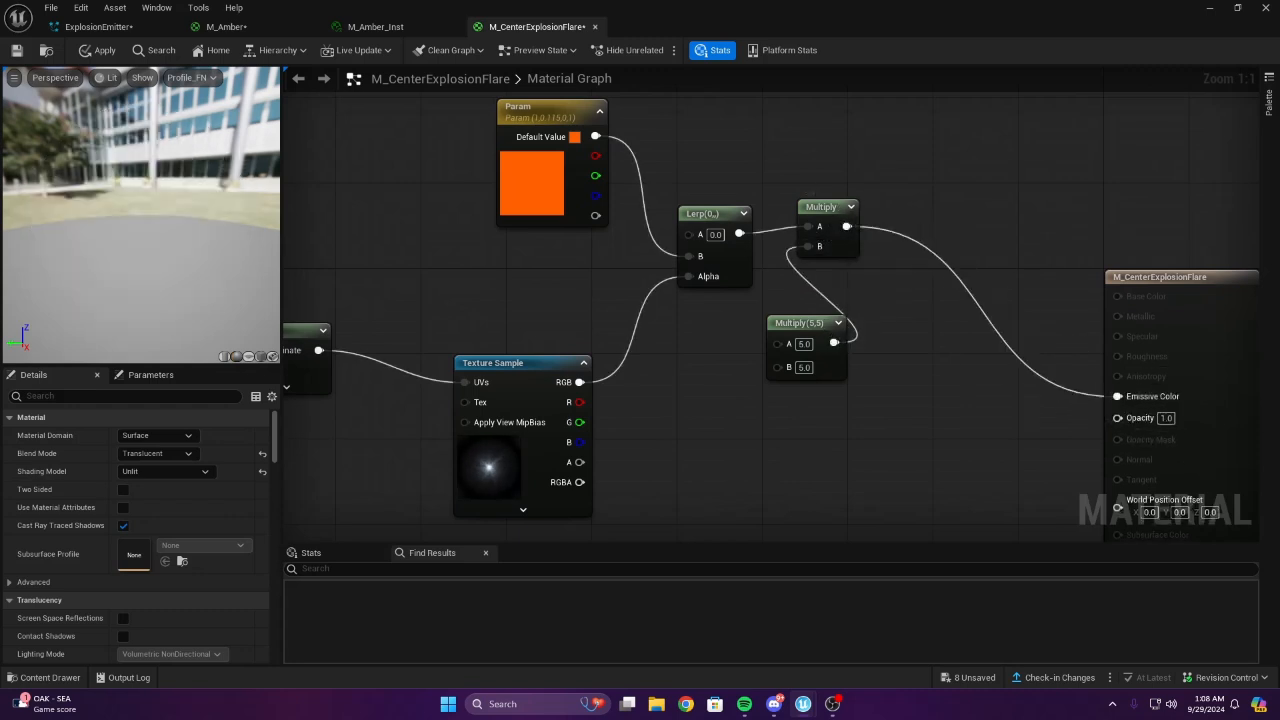
right_click_drag(1090, 410, 1150, 336)
left_click_drag(639, 328, 1177, 342)
right_click_drag(1150, 361, 816, 311)
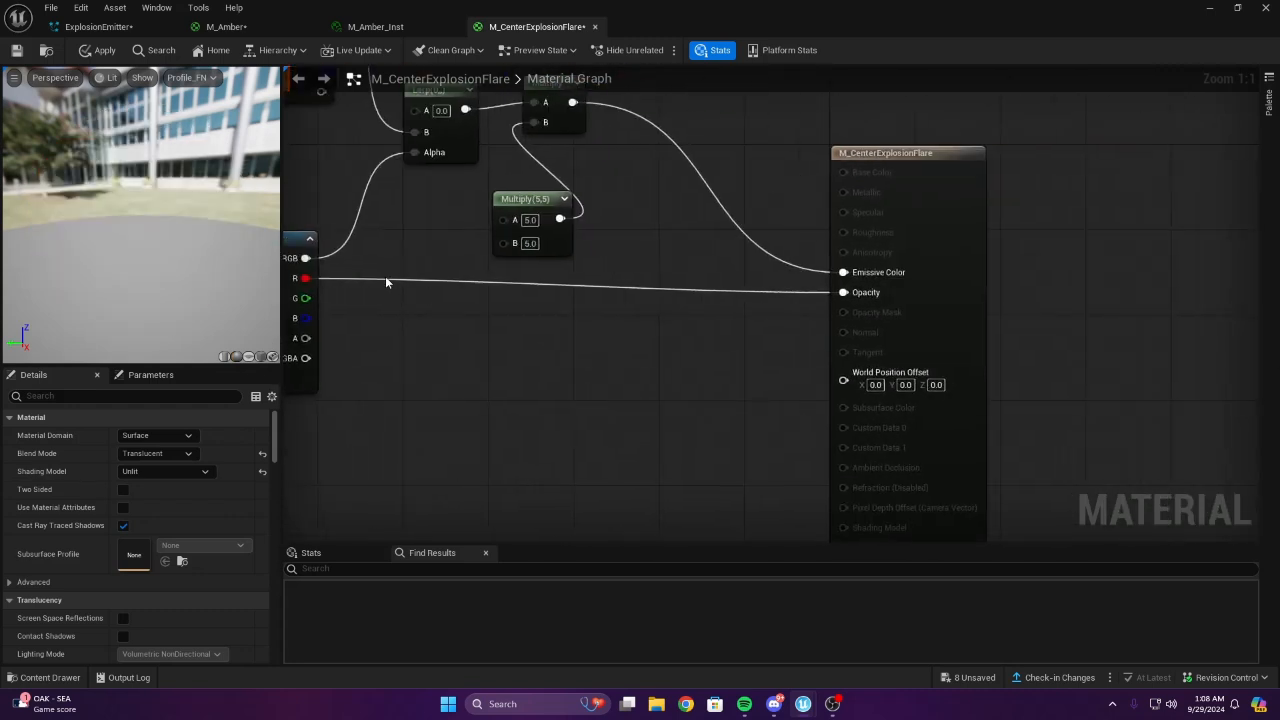
left_click_drag(147, 249, 240, 250)
right_click_drag(538, 231, 625, 288)
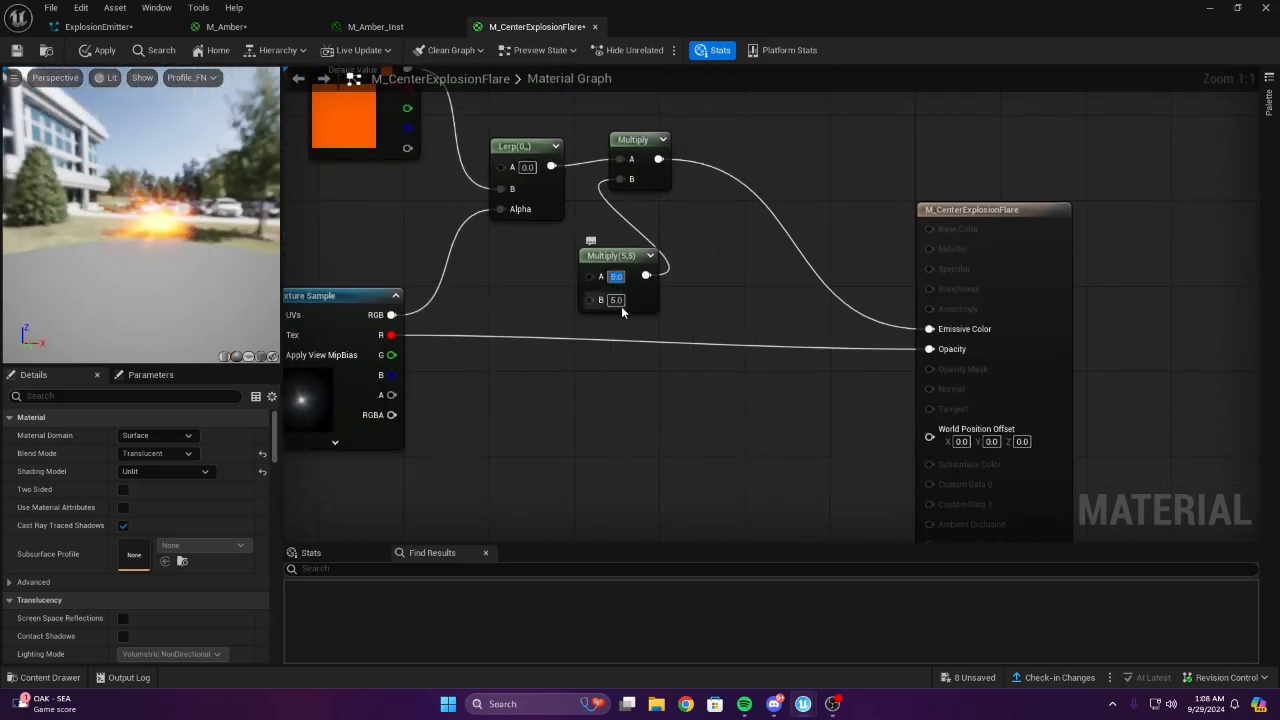
Set both inputs of the lower Multiply node to 7 and apply the material changes
type("7")
left_click(617, 300)
left_click(82, 52)
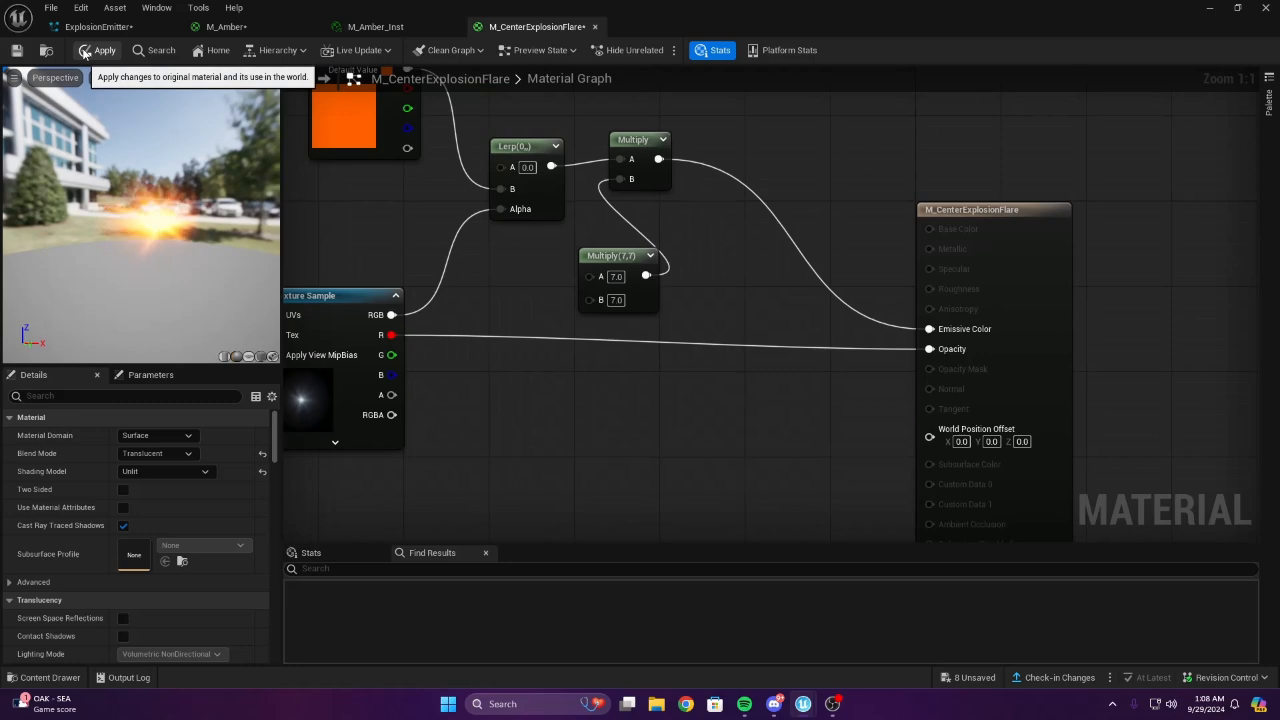
Add an emitter from the Empty template to the ExplosionEmitter system and place it beside the Smoke emitter
left_click(73, 28)
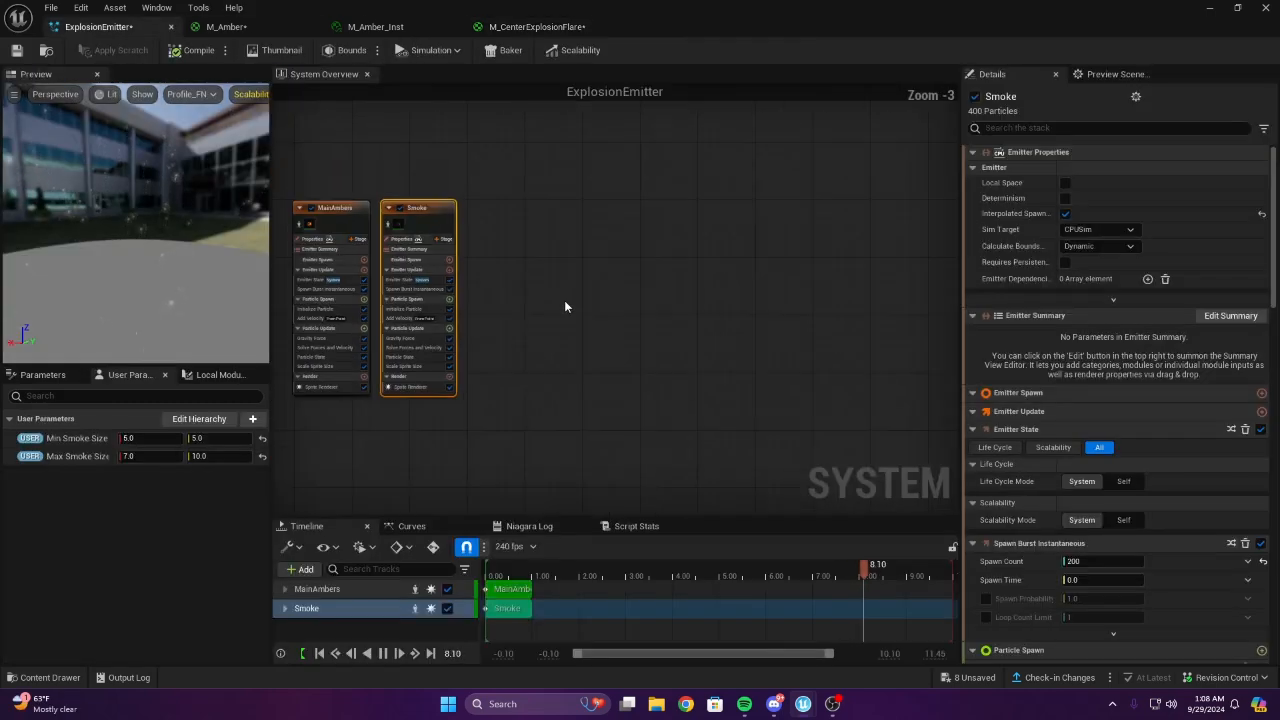
right_click(747, 197)
left_click(795, 213)
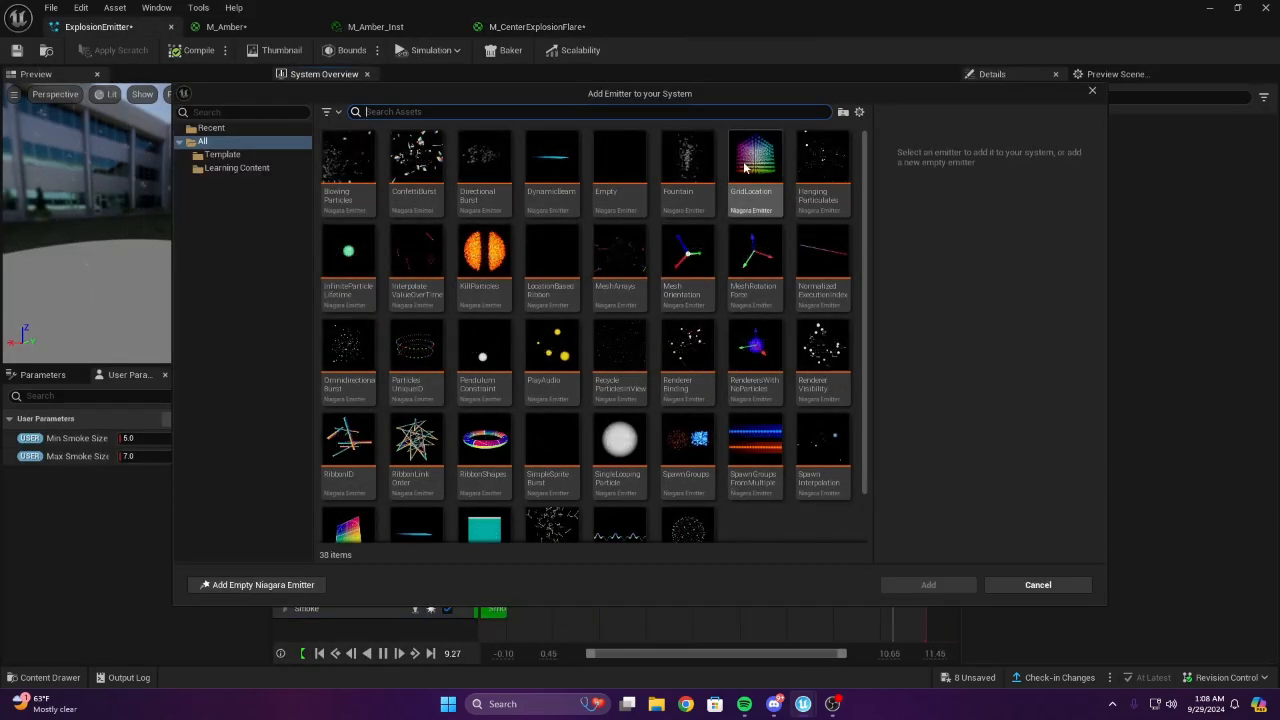
left_click(628, 161)
left_click(929, 583)
right_click_drag(828, 219, 648, 215)
left_click(590, 222)
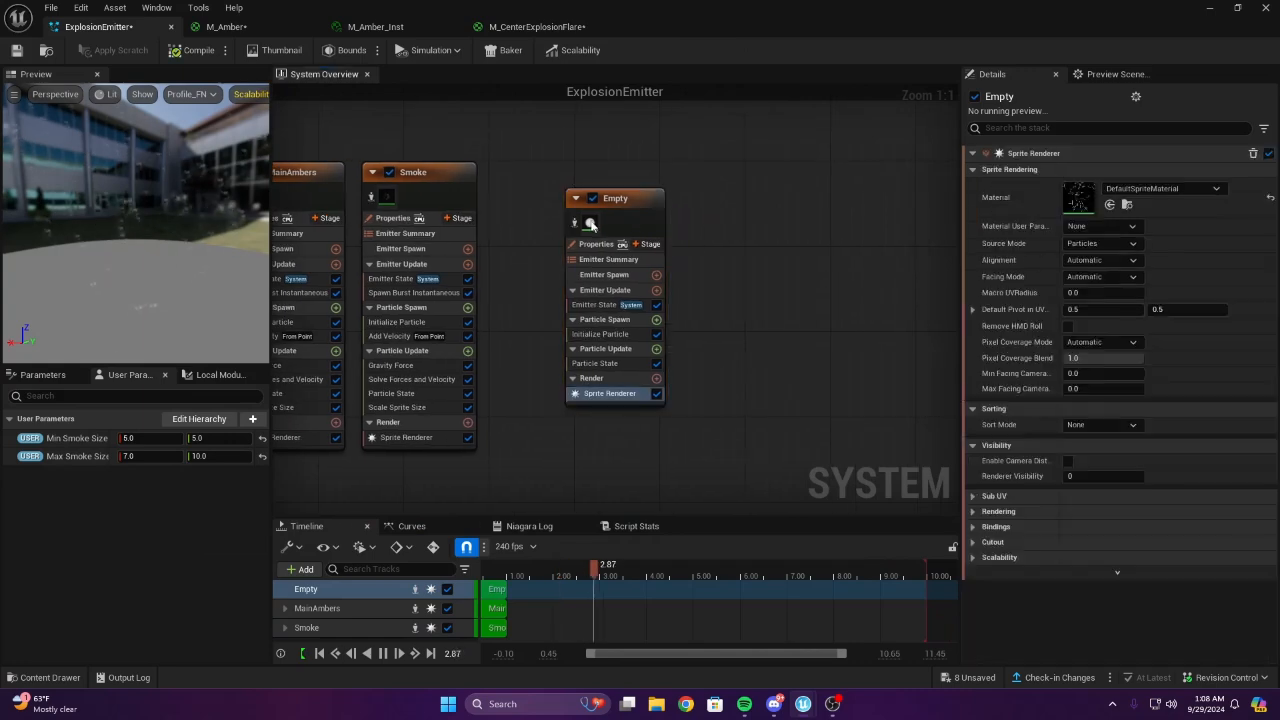
left_click_drag(620, 244, 597, 231)
Assign the M_CenterExplosionFlare material from the Materials folder to the Empty emitter's Sprite Renderer
left_click(568, 208)
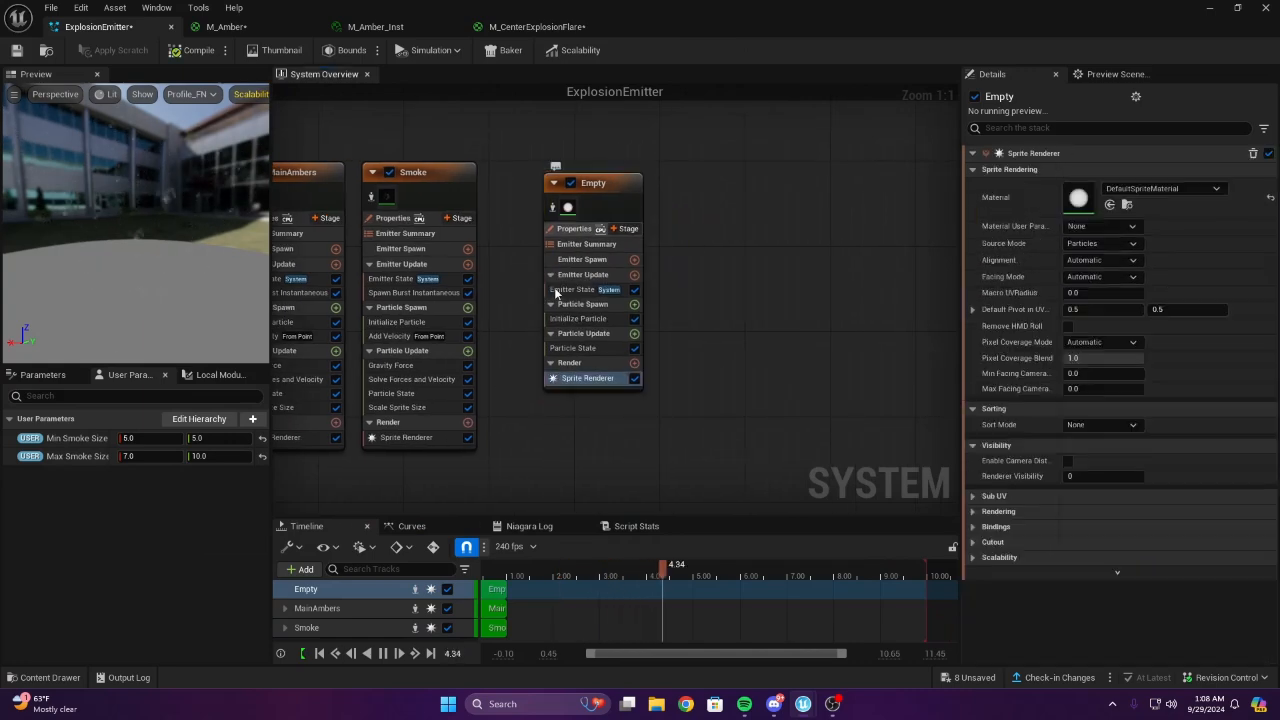
left_click(44, 680)
left_click(380, 447)
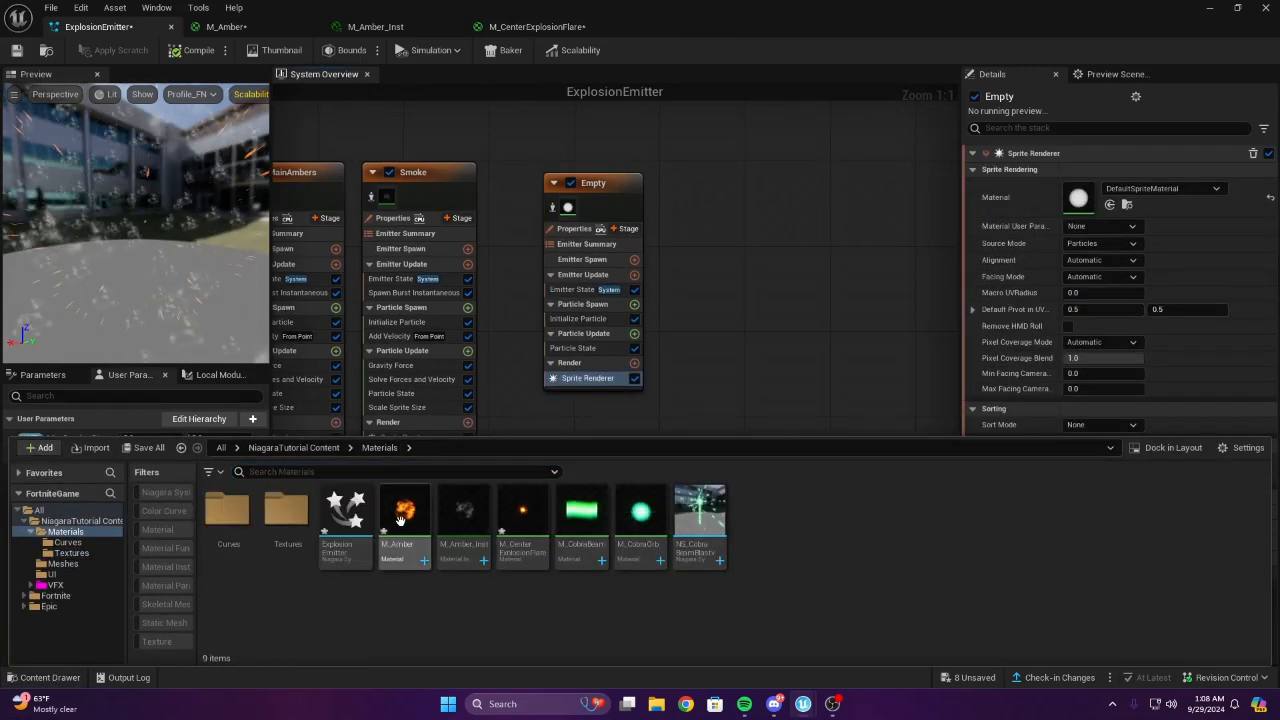
left_click_drag(522, 515, 1094, 192)
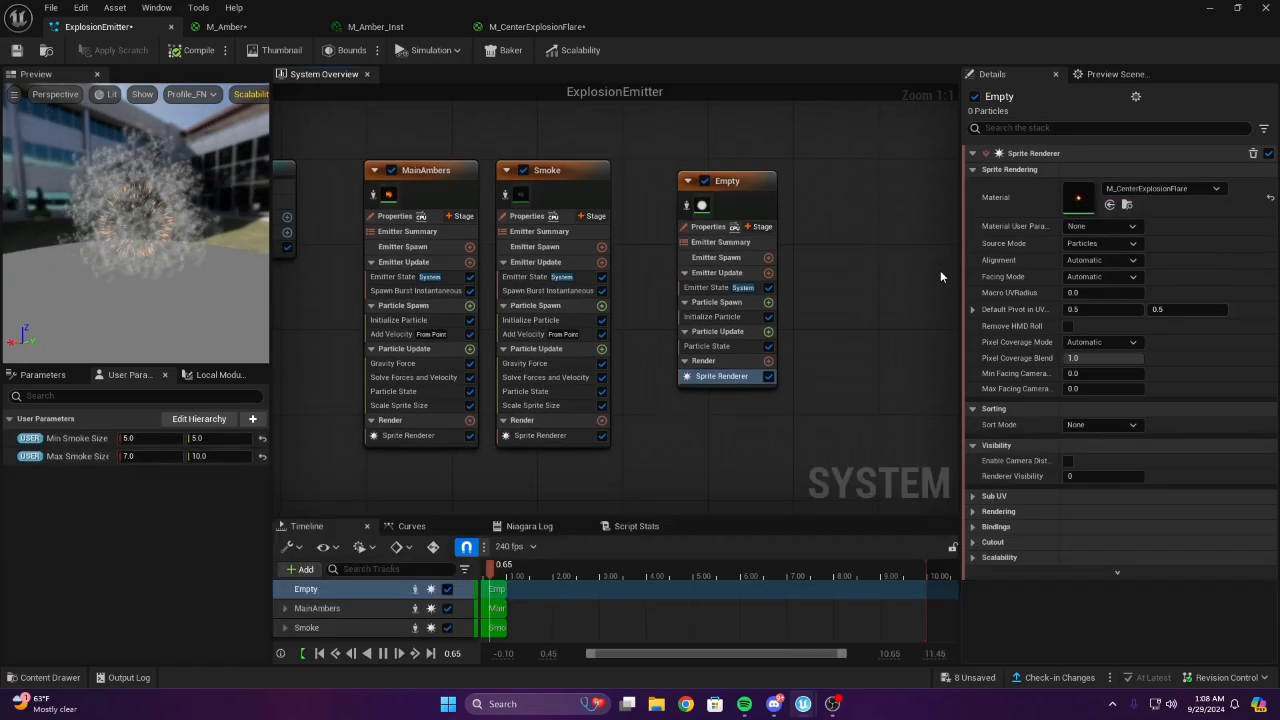
Add a Spawn Rate module to the Empty emitter's Emitter Update stage and set SpawnRate to 3
left_click(627, 288)
type("spawn")
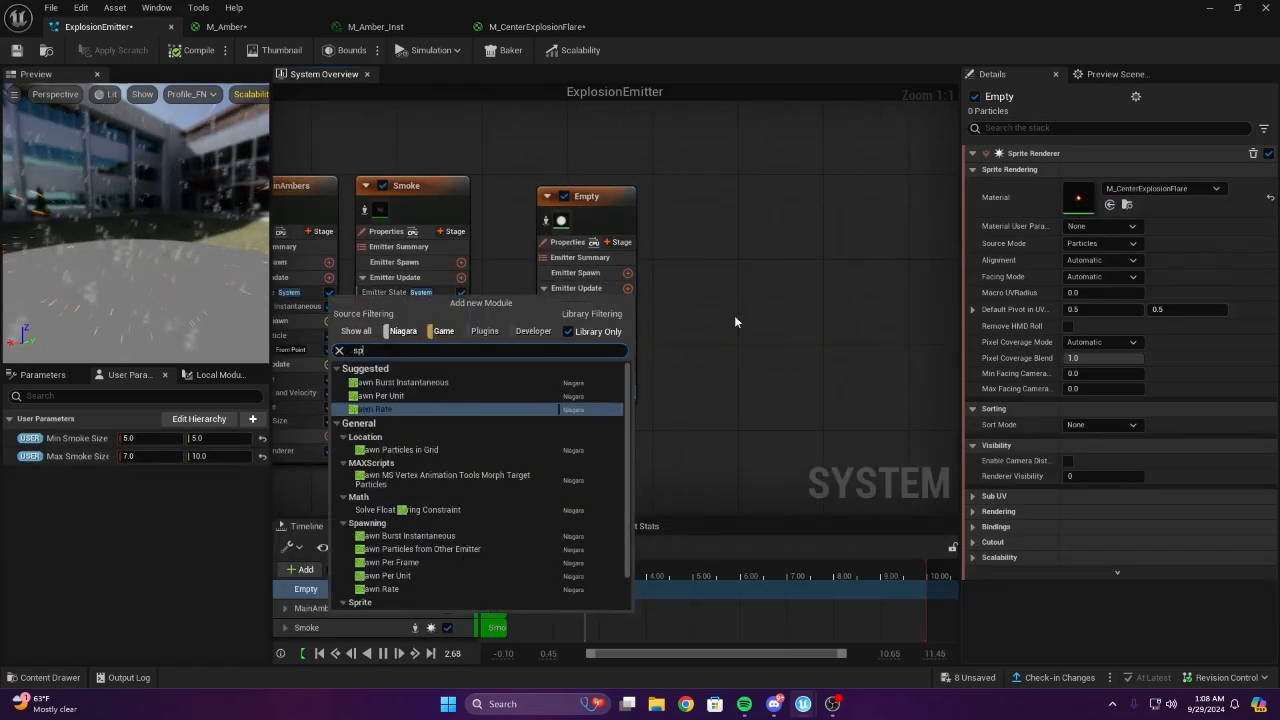
key("Return")
type("3")
key("Return")
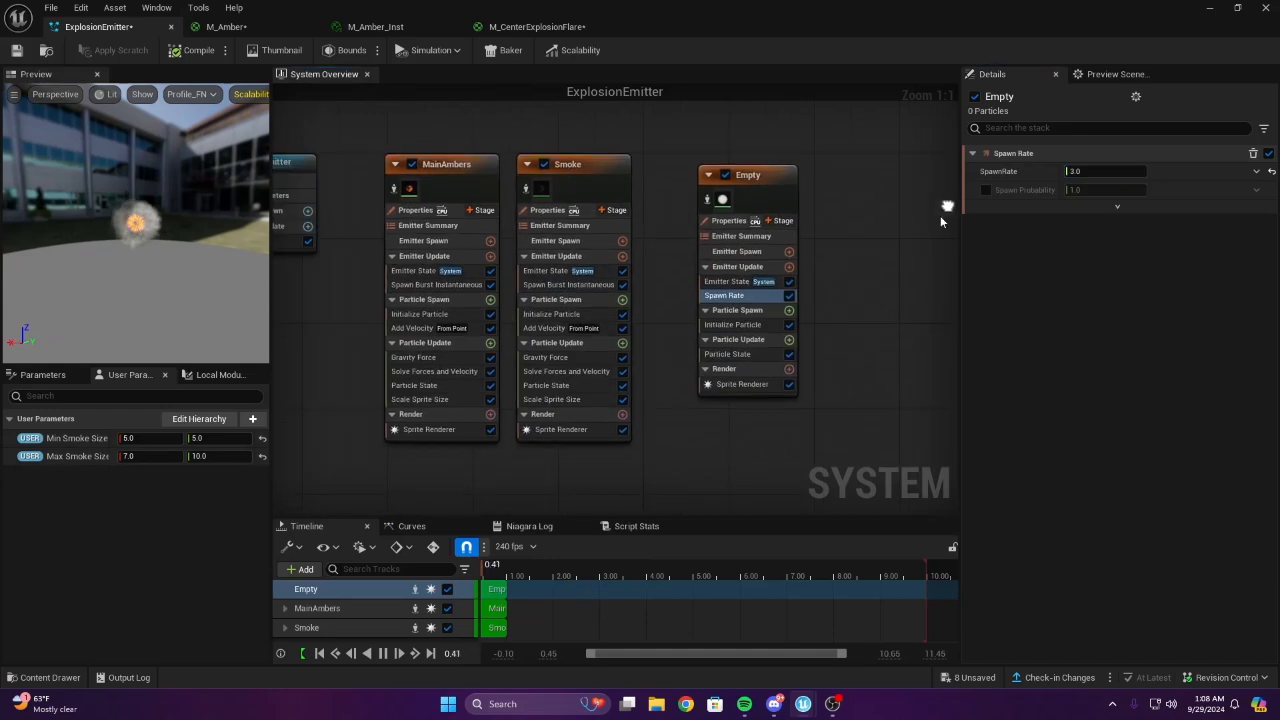
Set the particle lifetime to 10 in the Empty emitter's Particle Spawn settings
left_click(770, 310)
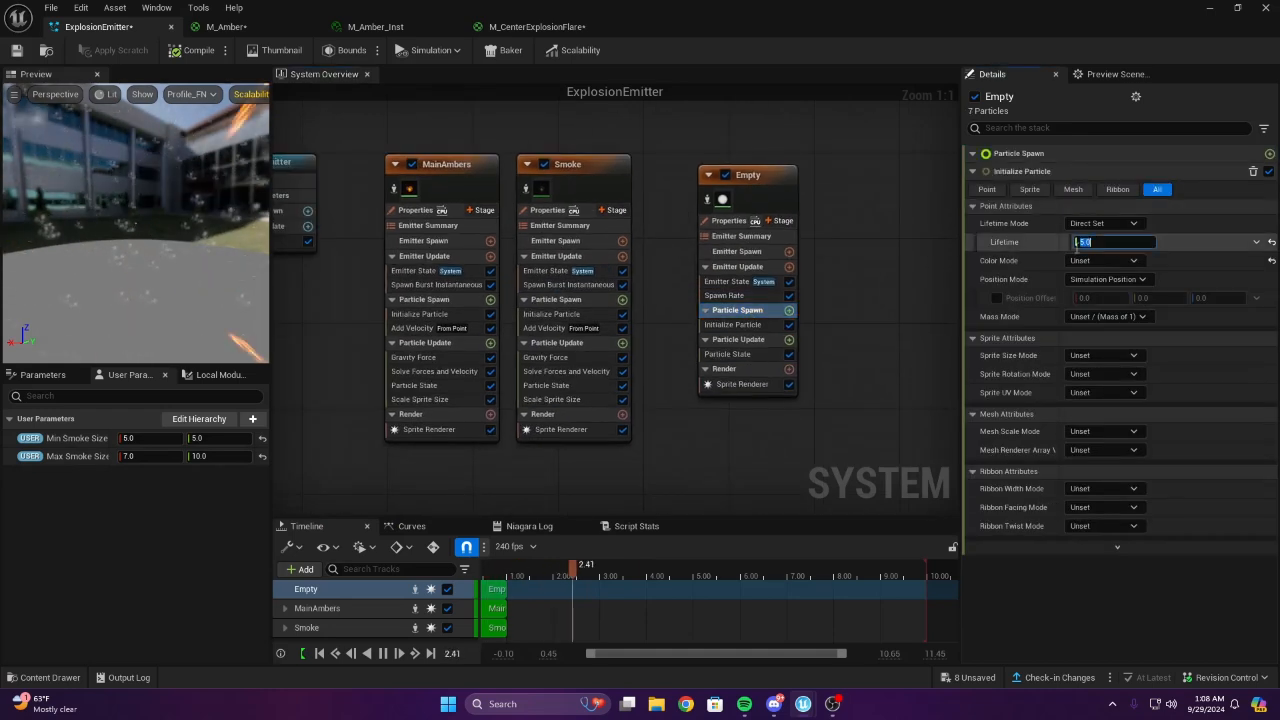
type("10")
key("Return")
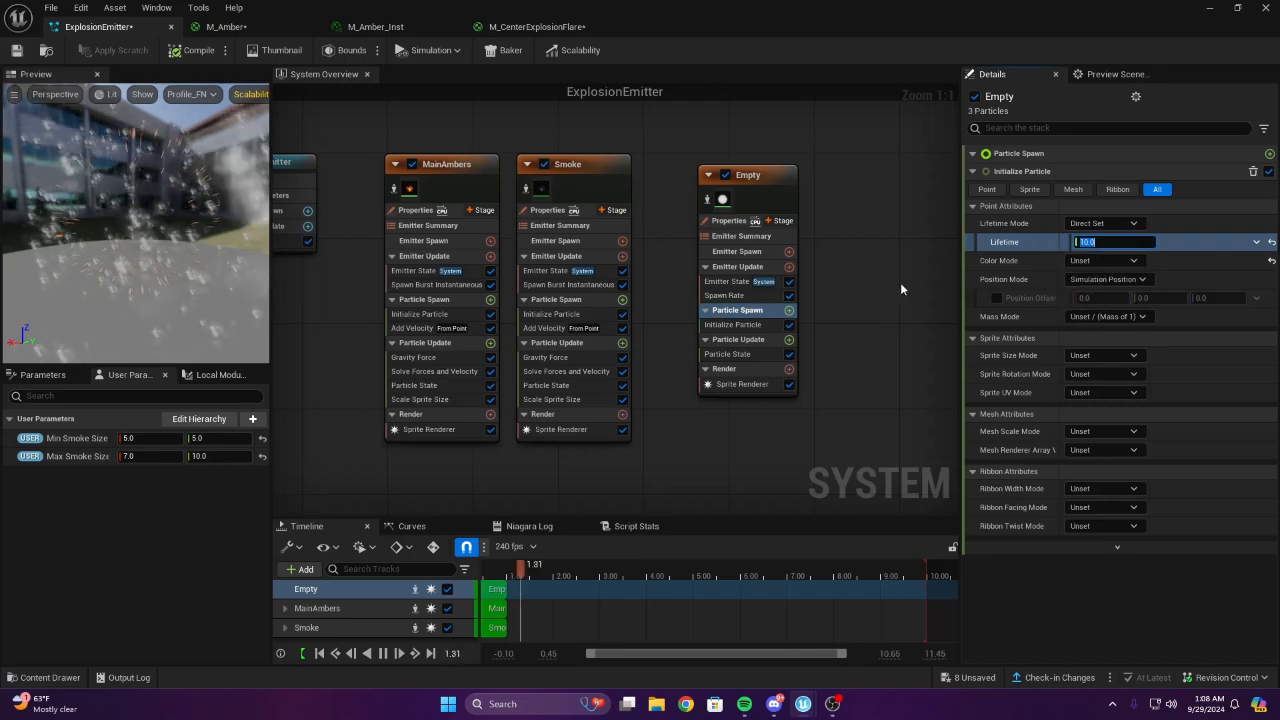
Switch the Empty emitter's Sprite Size Mode to Uniform with a uniform sprite size of 500
right_click_drag(900, 282, 857, 249)
left_click(712, 342)
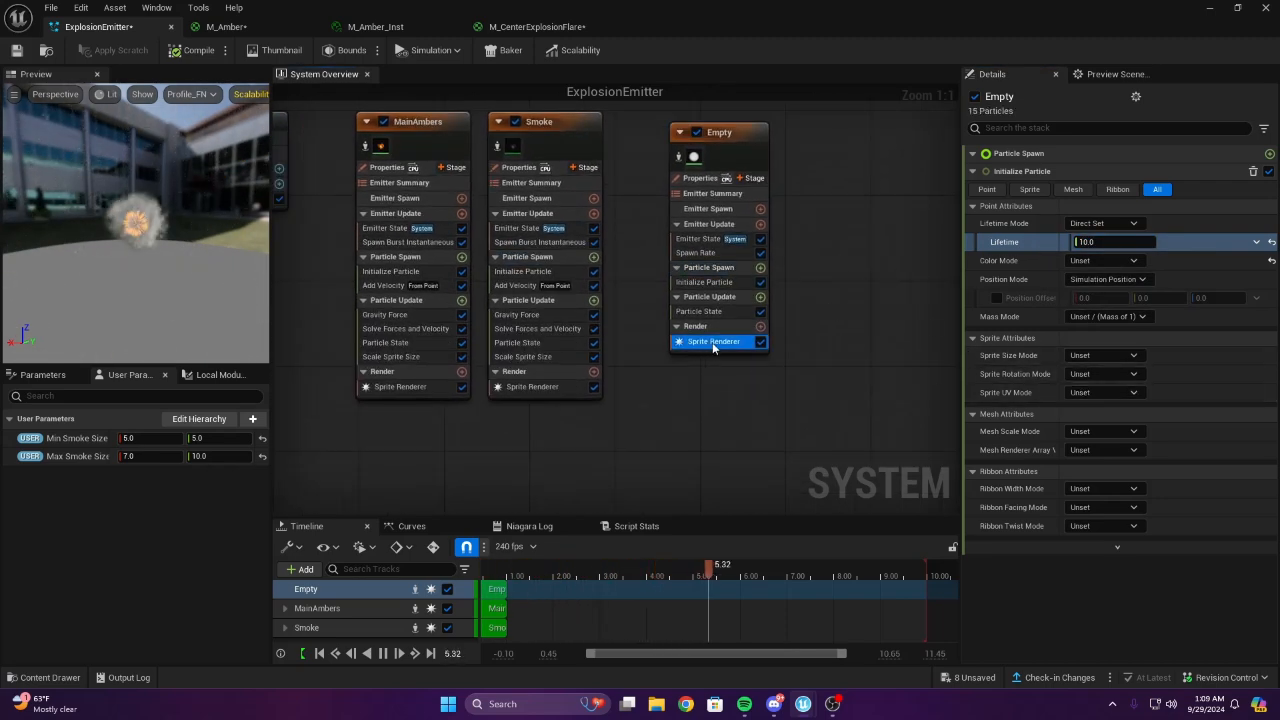
left_click(709, 267)
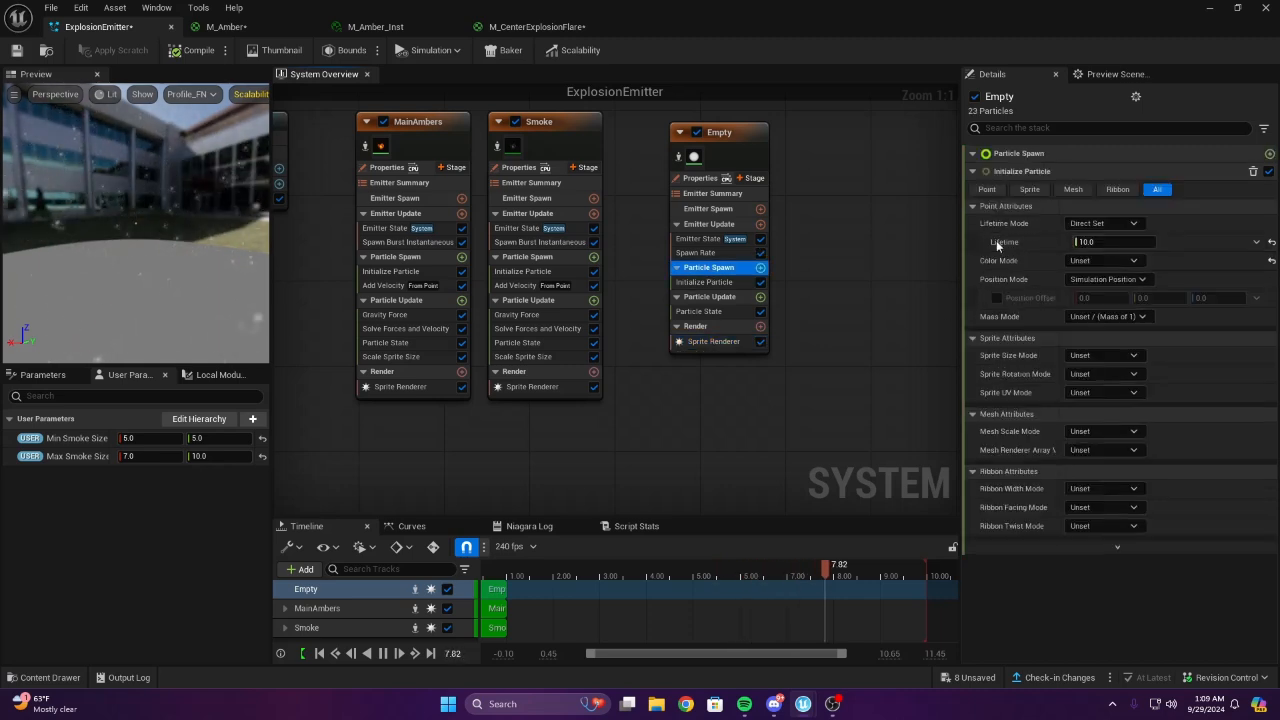
left_click(1125, 352)
left_click(1110, 389)
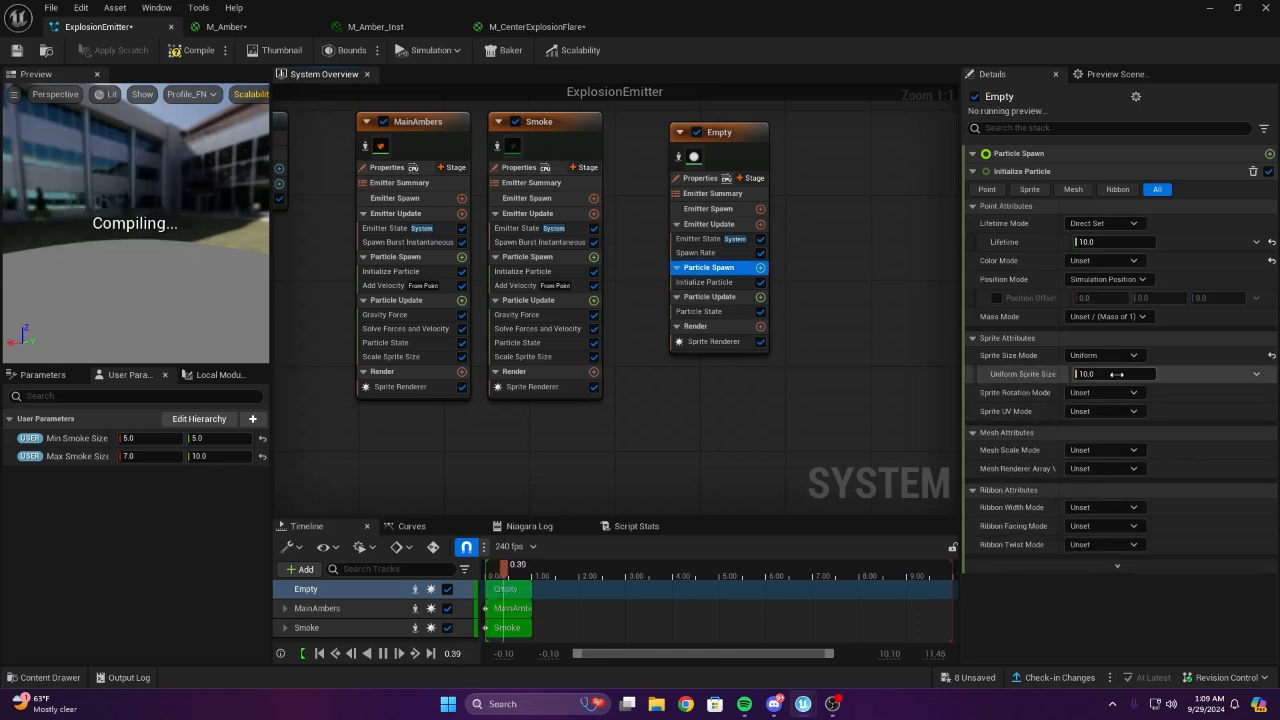
left_click(1117, 374)
type("500")
key("Return")
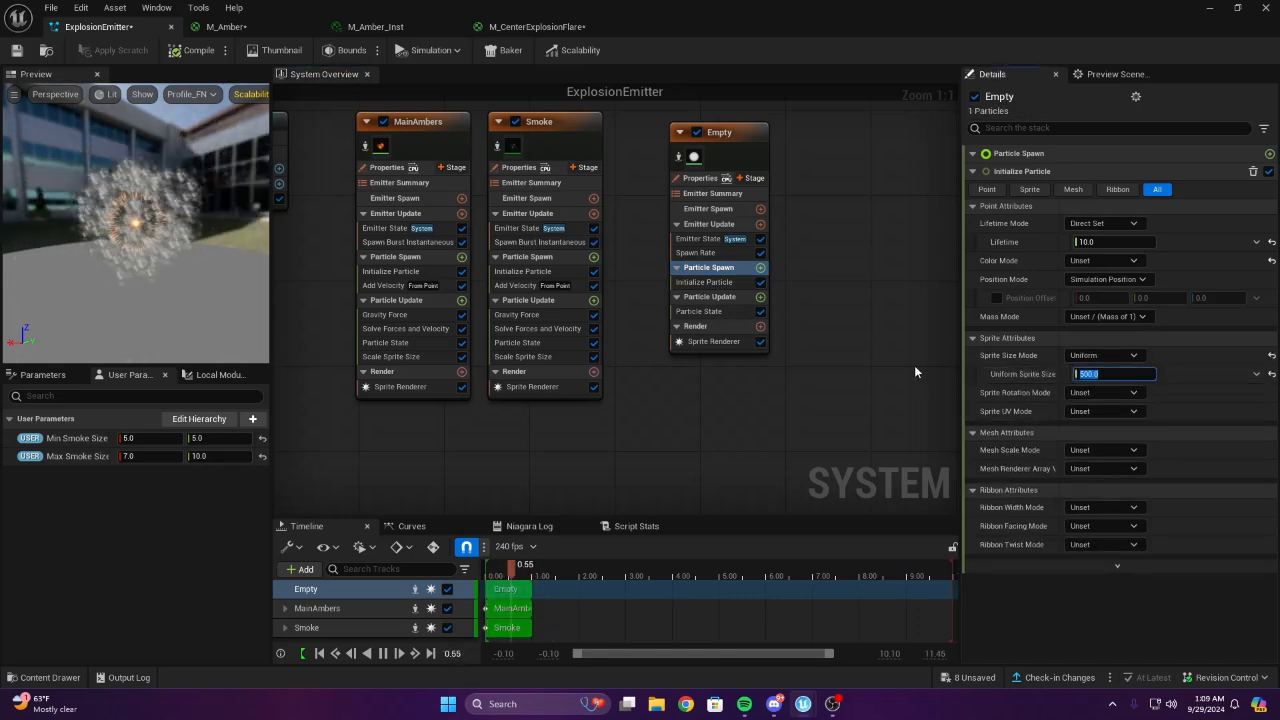
Set the Empty emitter's uniform sprite size to 1000 and inspect the flare in the preview
type("10000")
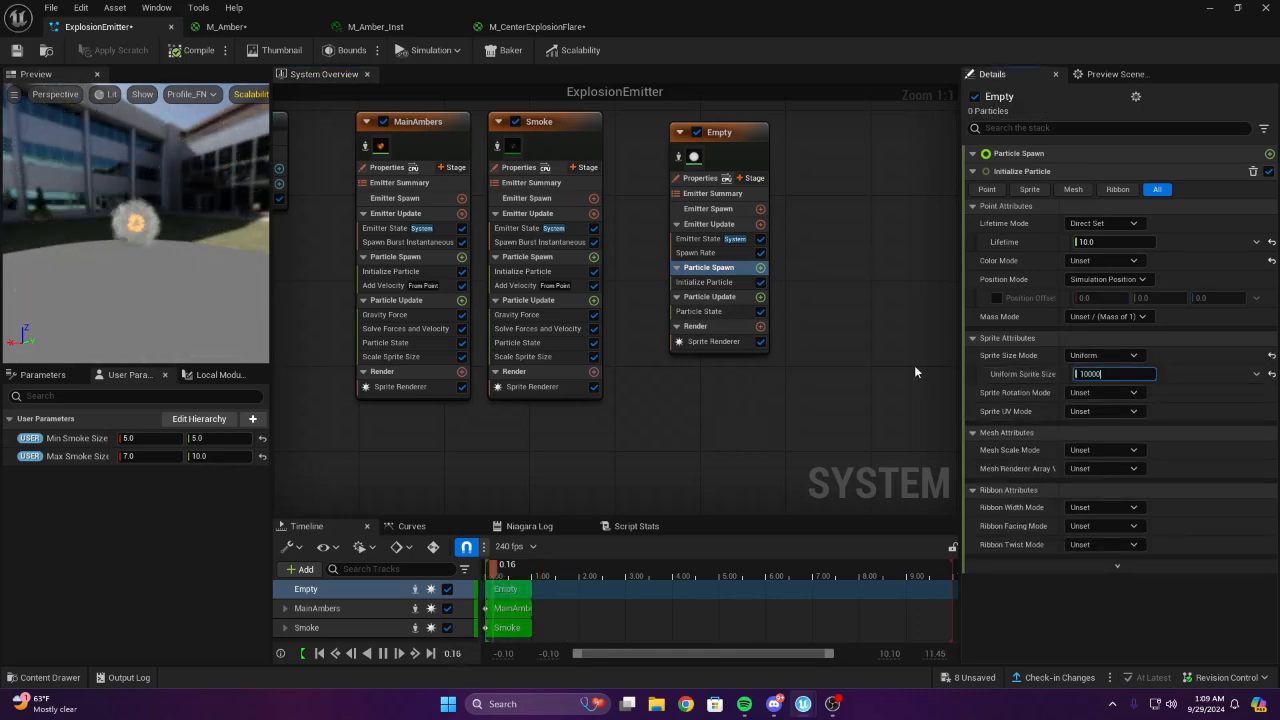
key("BackSpace")
key("Return")
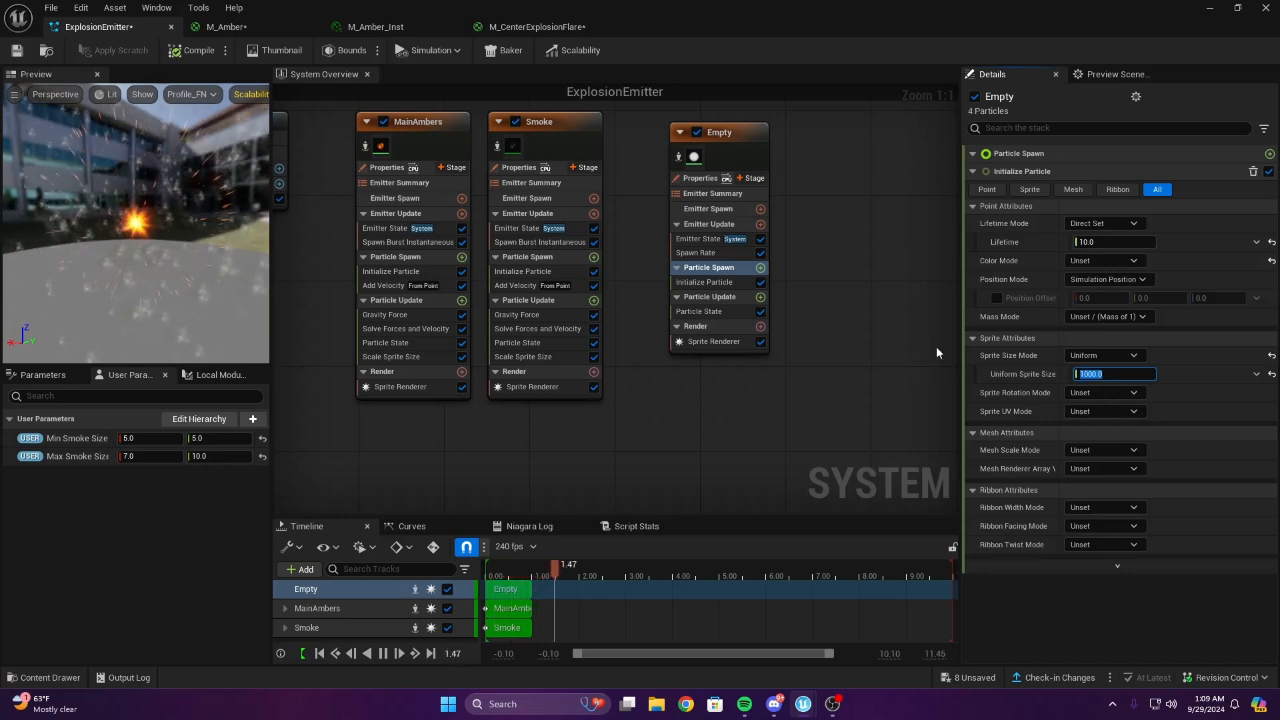
left_click_drag(143, 232, 152, 260)
scroll(143, 232, "up", 5)
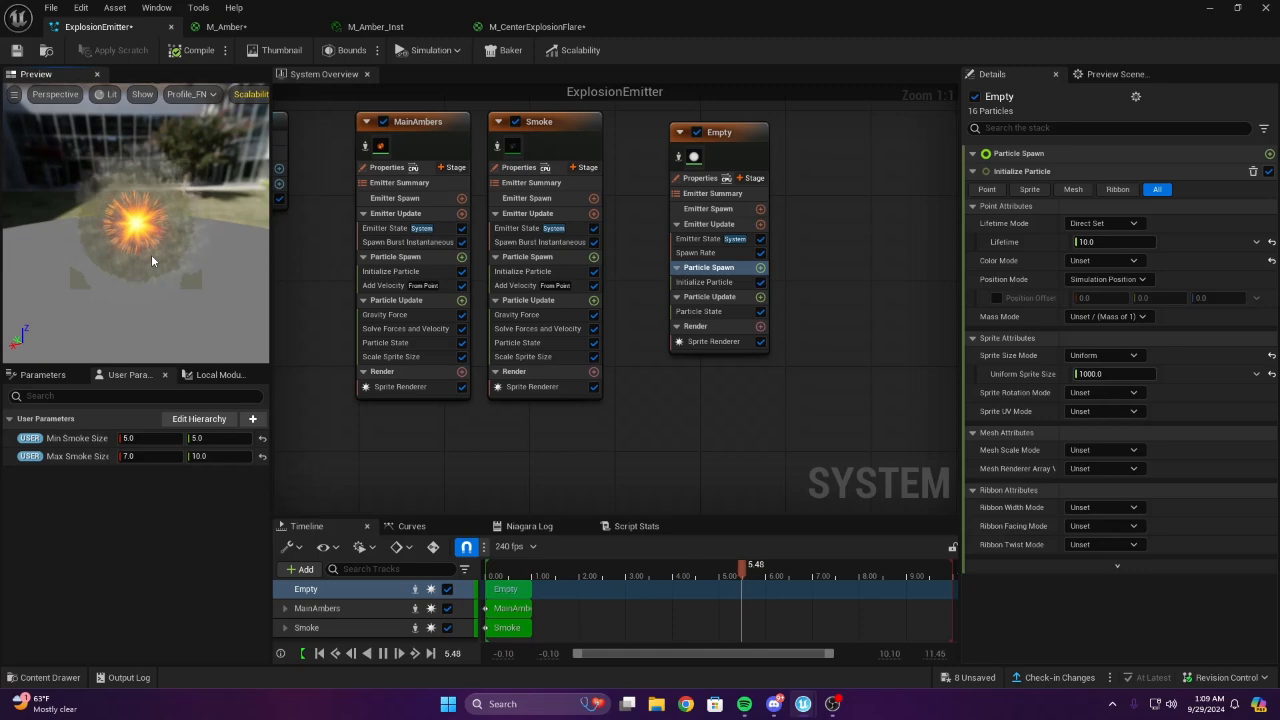
Set both inputs of M_CenterExplosionFlare's lower Multiply node to 3, apply the material, and check the flare in ExplosionEmitter
left_click(530, 27)
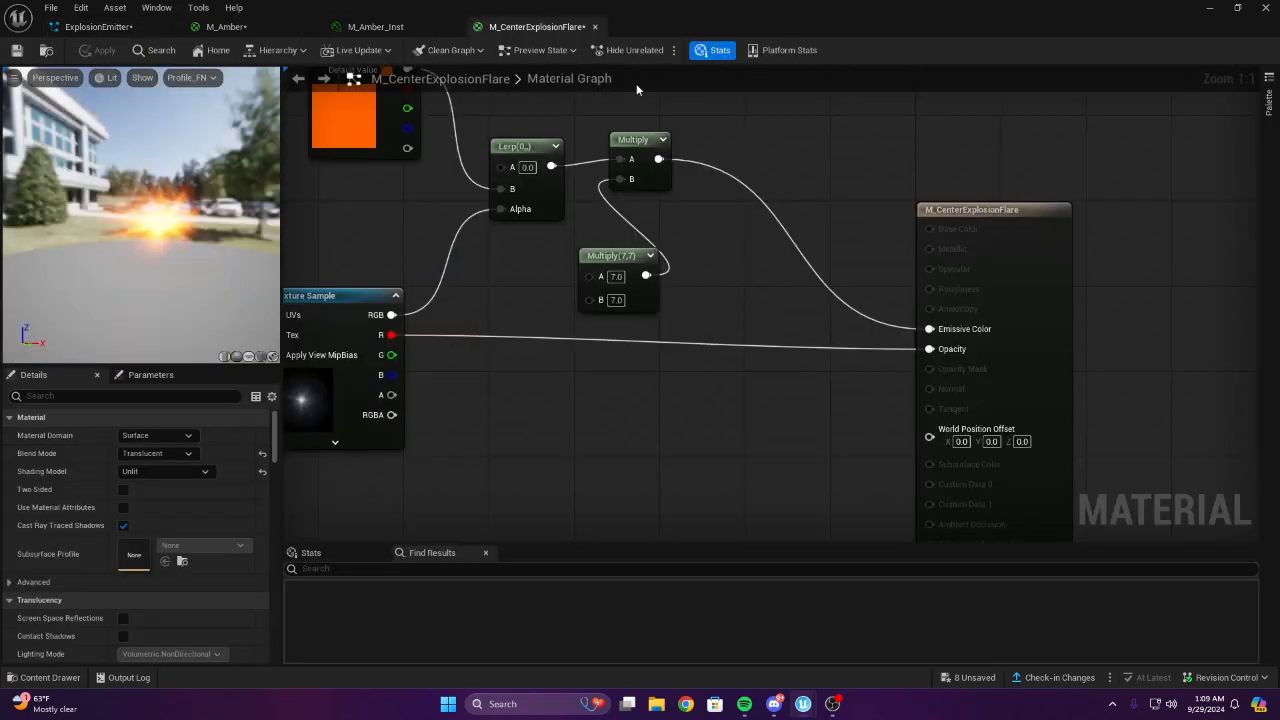
mouse_move(33, 255)
left_mouse_down()
mouse_move(120, 255)
mouse_move(51, 256)
left_mouse_up()
right_click_drag(437, 272, 636, 285)
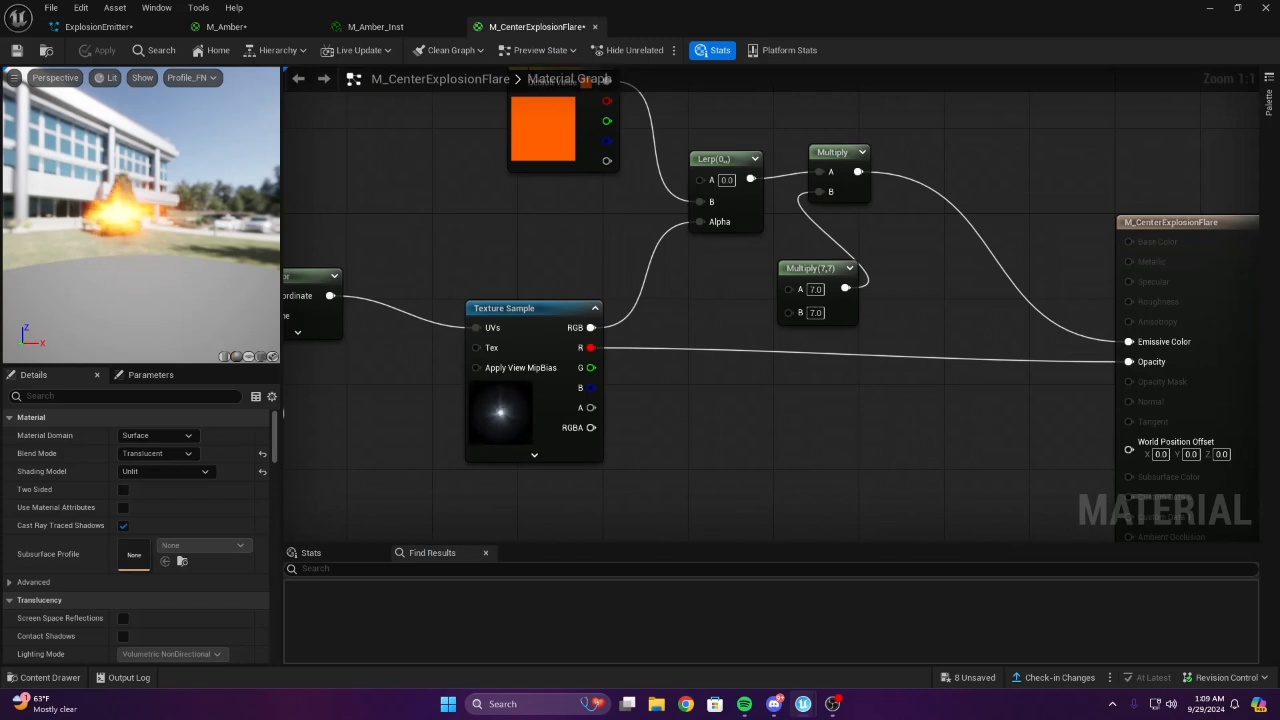
right_click_drag(870, 309, 712, 289)
left_click(658, 292)
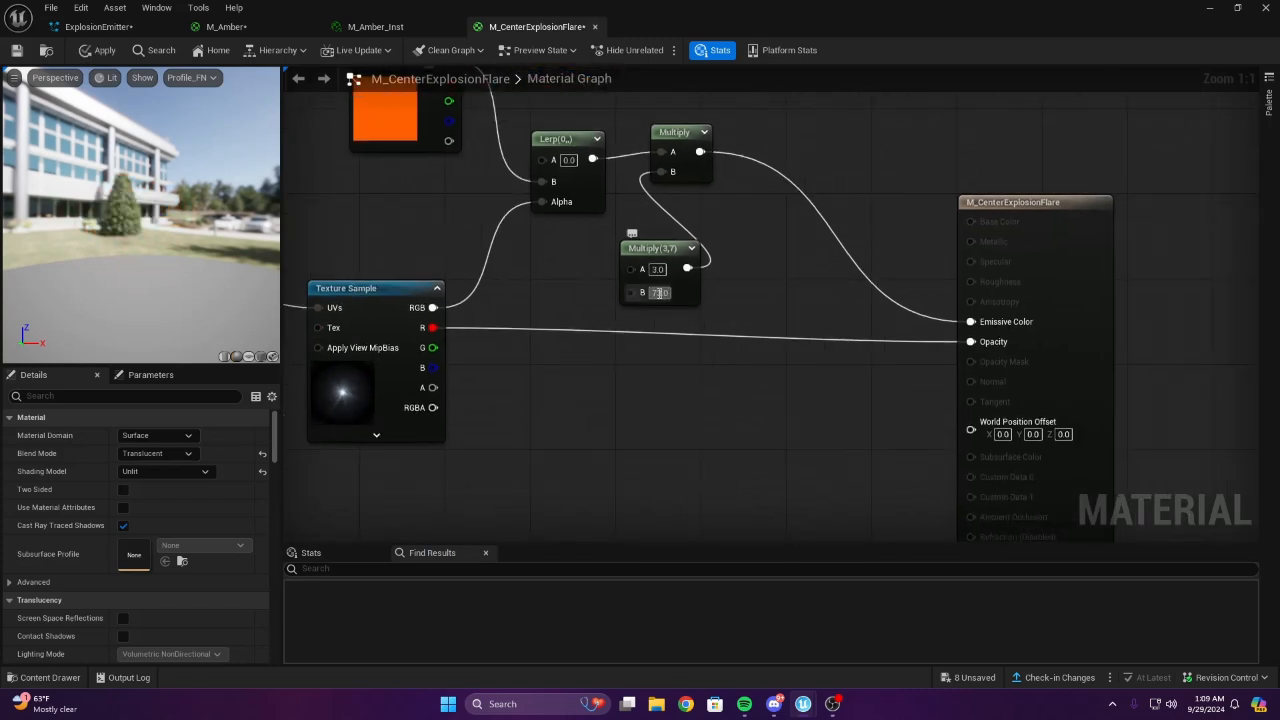
left_click(96, 54)
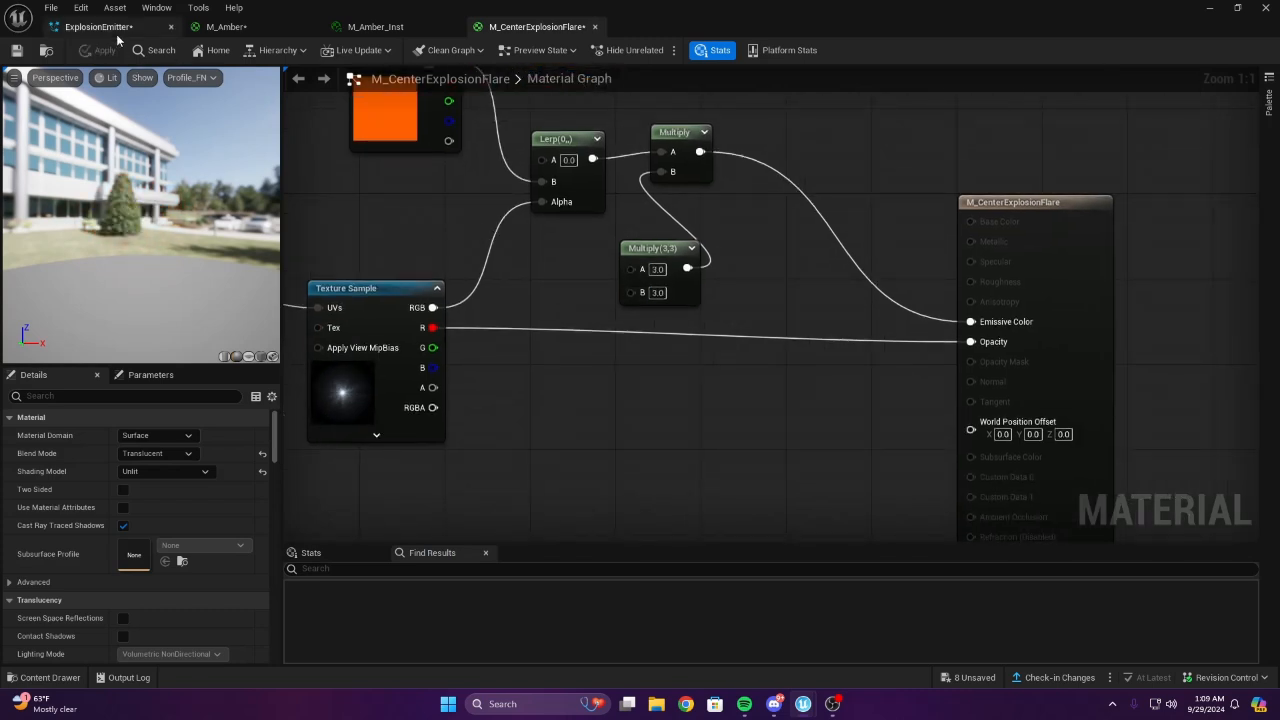
left_click(121, 27)
left_click_drag(156, 228, 250, 240)
Try feeding a new vector parameter into the Lerp node's A input, and delete it after checking the flare in ExplosionEmitter
left_click(566, 27)
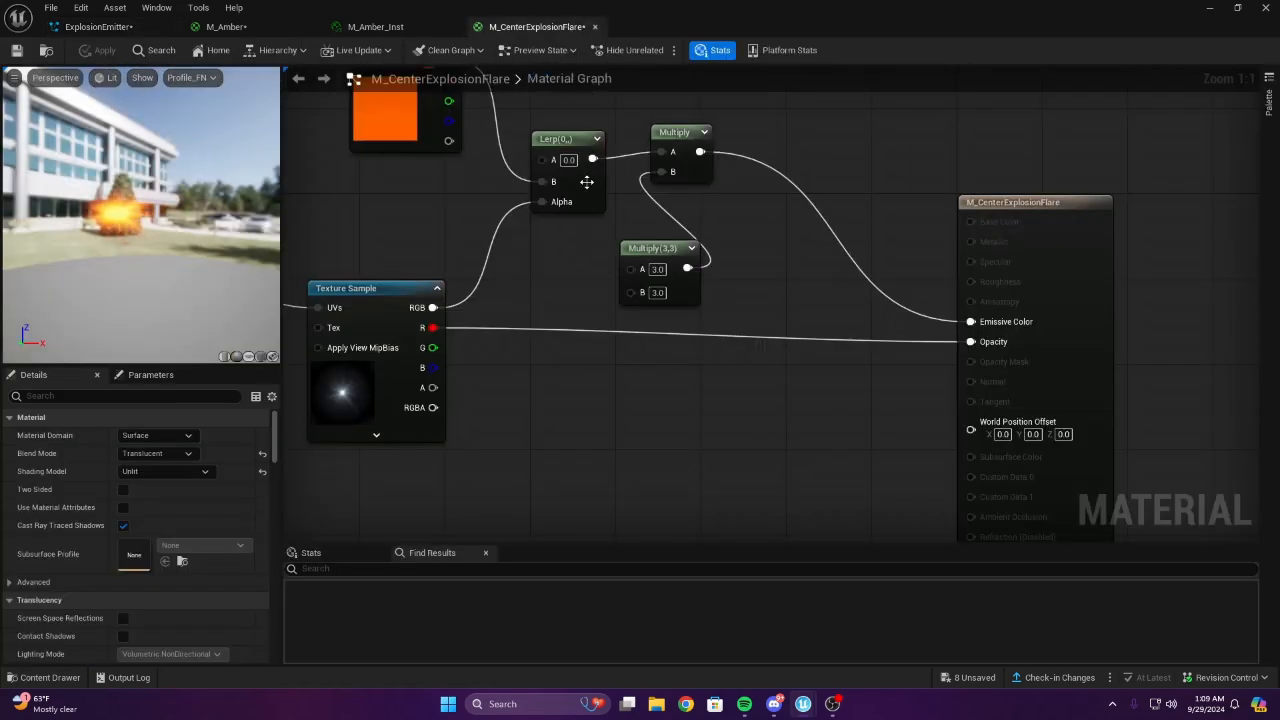
right_click_drag(378, 103, 592, 265)
right_click_drag(694, 213, 616, 184)
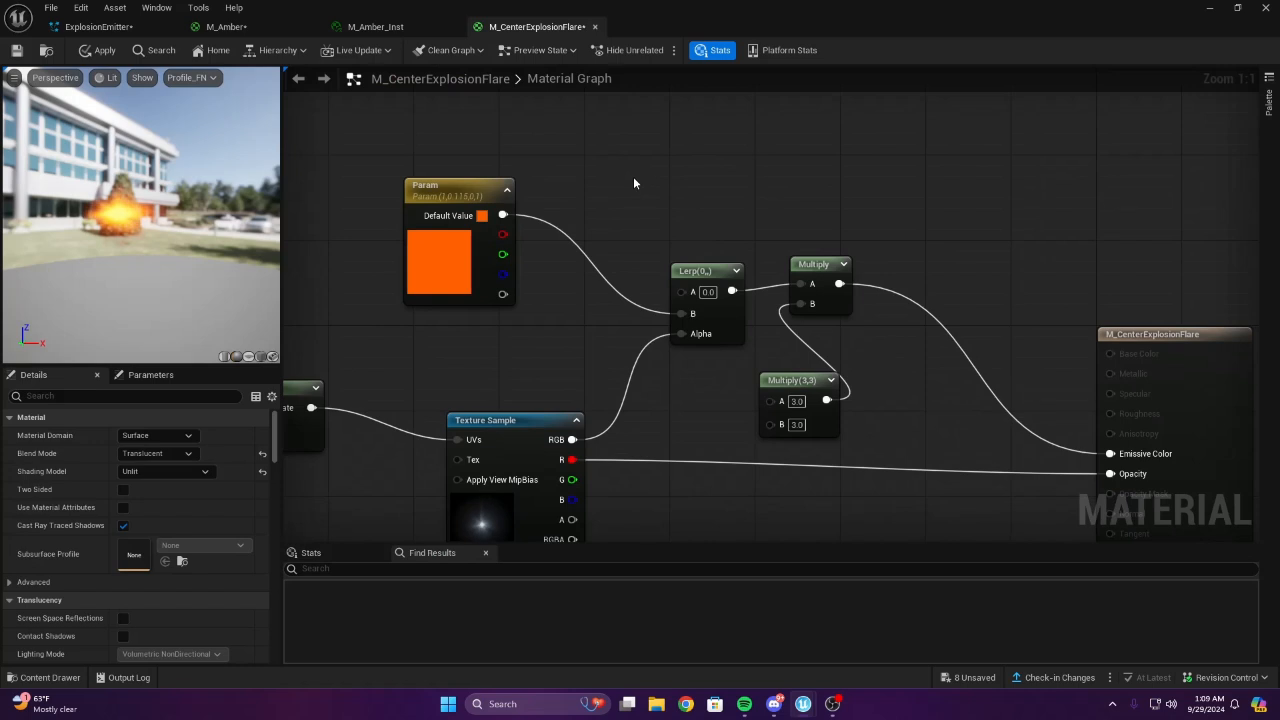
key("v")
left_click(630, 170)
left_click_drag(648, 193, 593, 148)
left_click_drag(673, 161, 681, 291)
left_click_drag(177, 215, 108, 107)
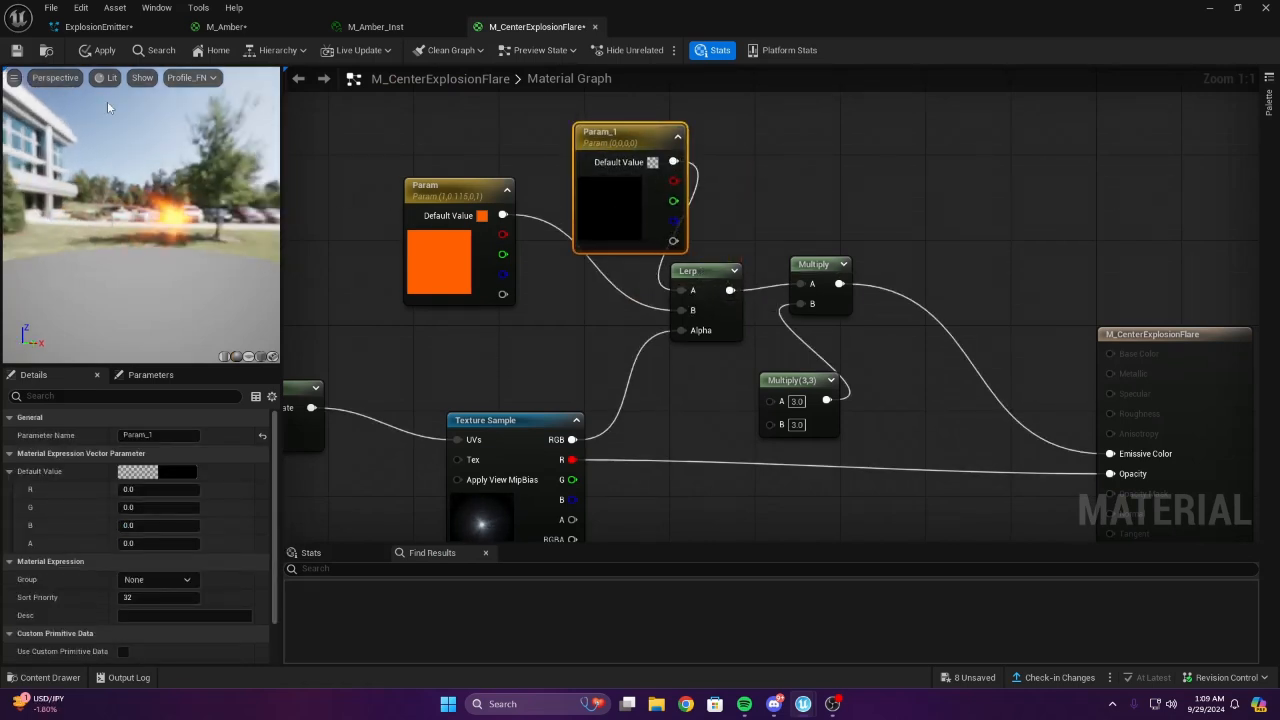
left_click(87, 27)
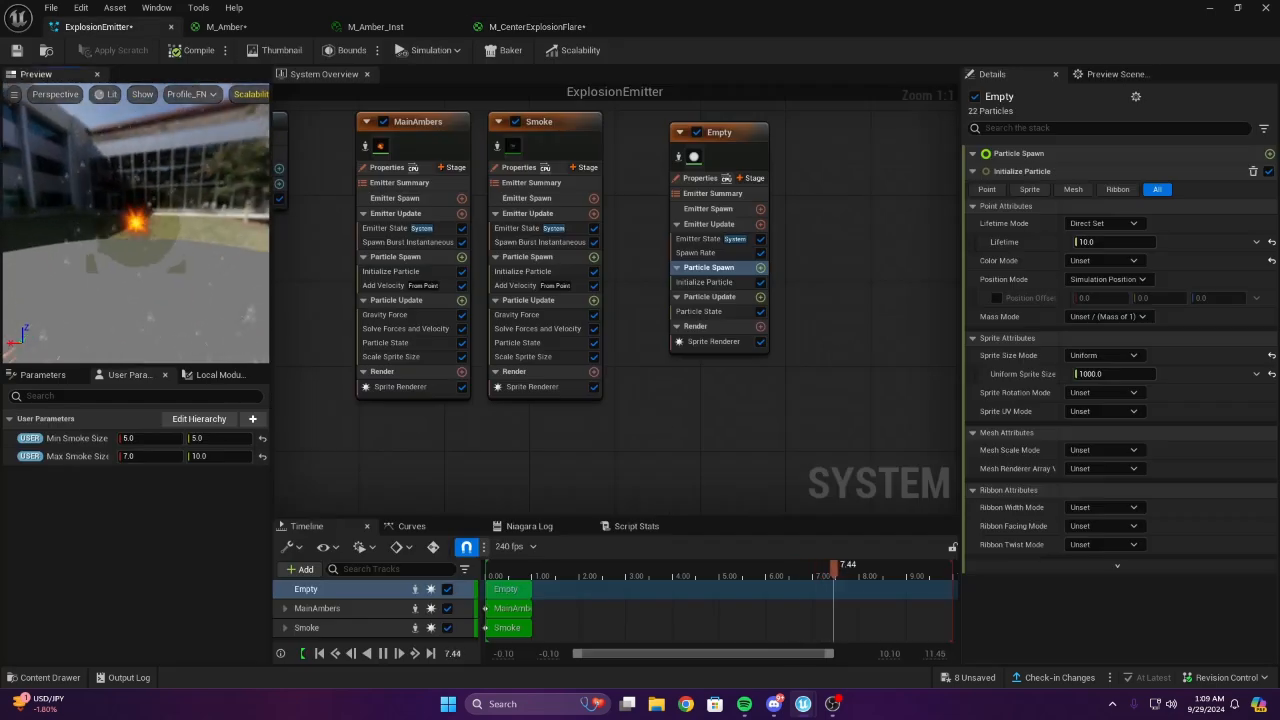
left_click(508, 30)
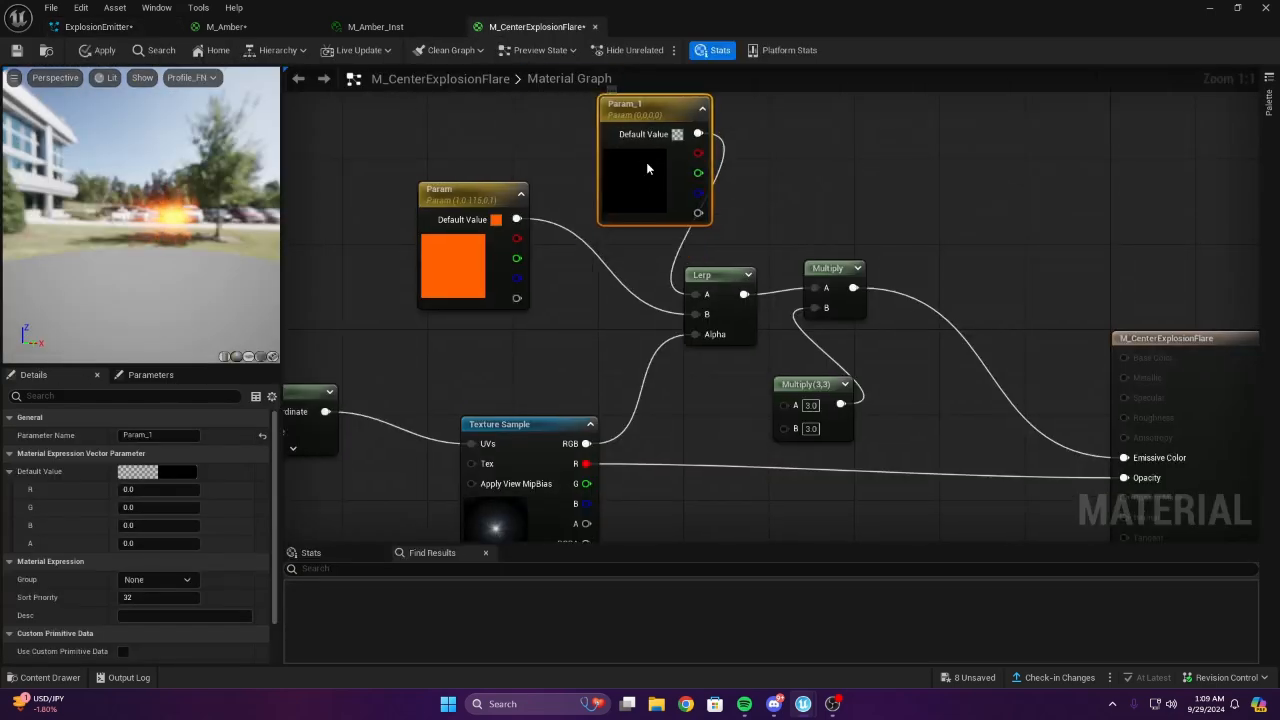
key("Delete")
Try driving Opacity from the upper Multiply's output through a ComponentMask limited to R, and check the applied material in ExplosionEmitter
right_click_drag(707, 373, 619, 207)
right_click_drag(544, 247, 487, 323)
left_click_drag(673, 189, 744, 243)
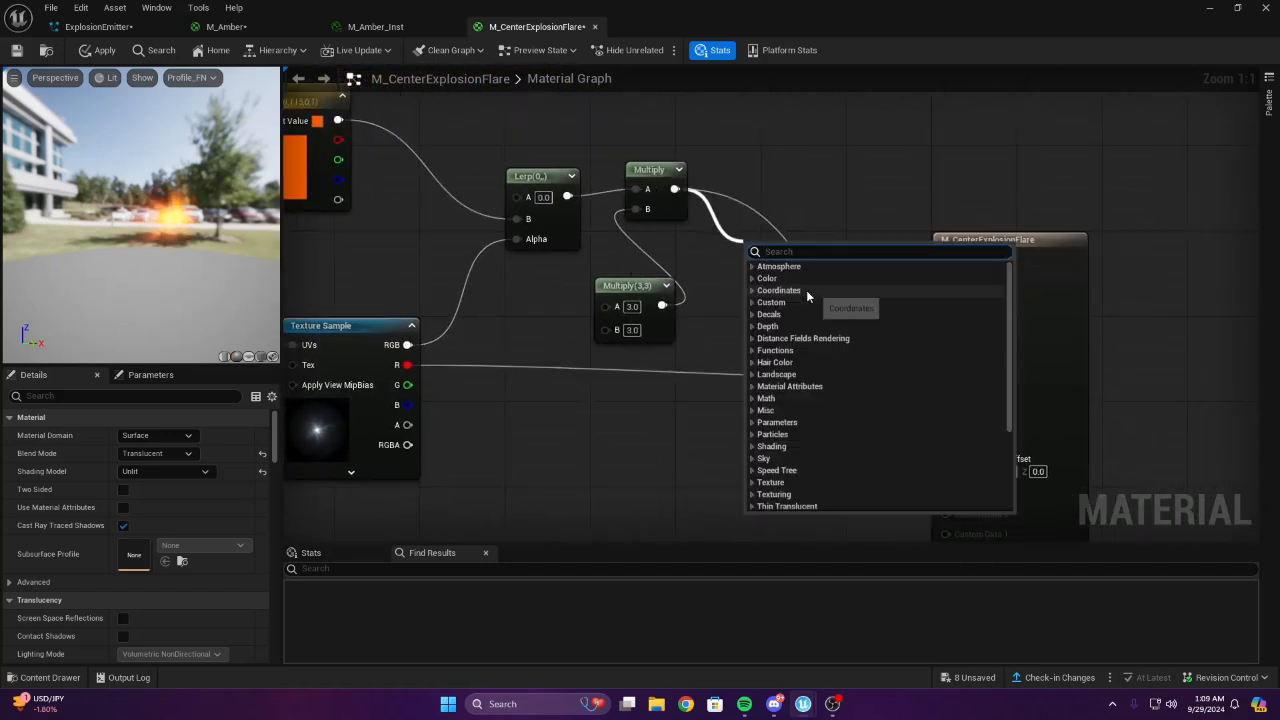
type("mask")
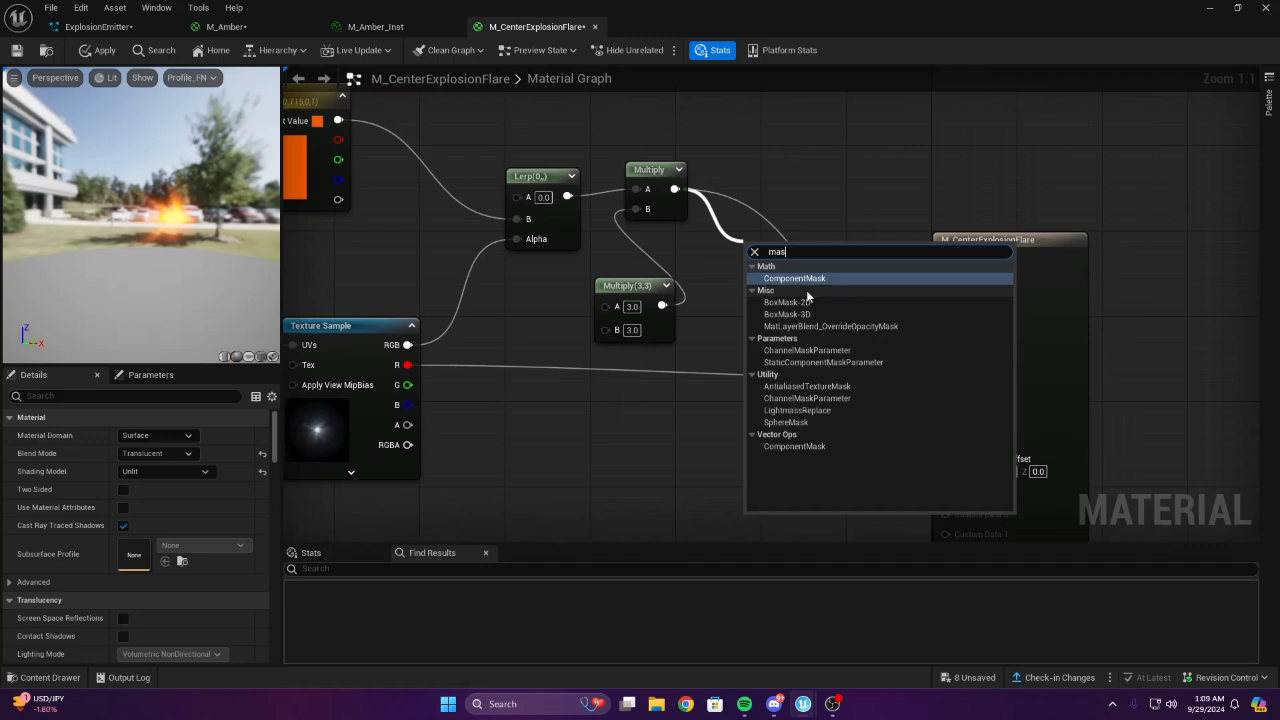
key("Return")
right_click_drag(726, 317, 751, 259)
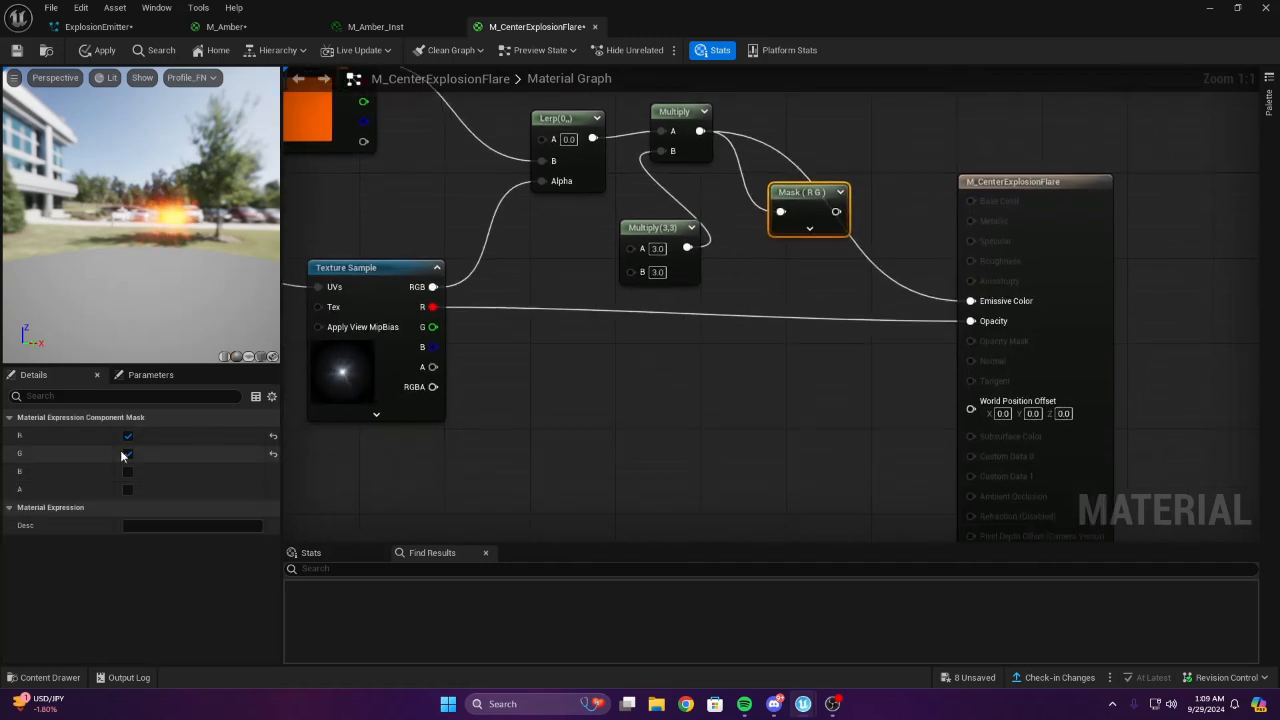
left_click_drag(826, 213, 988, 323)
right_click_drag(760, 331, 554, 364)
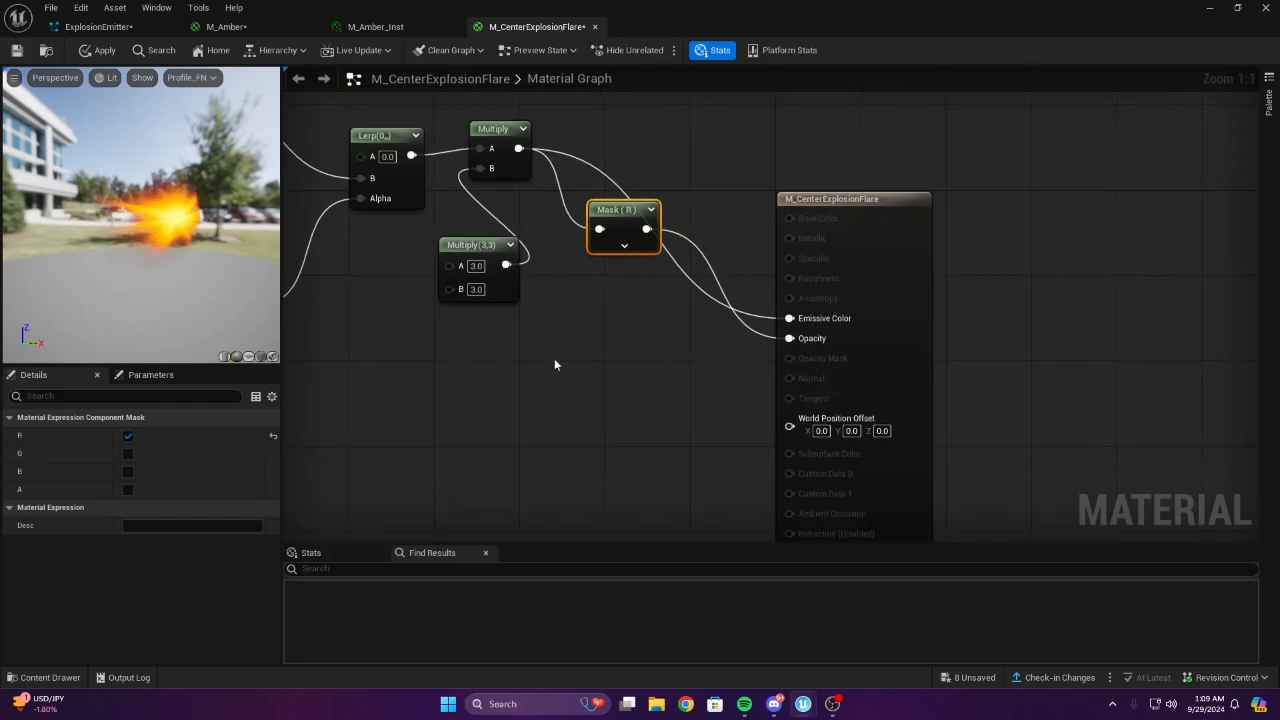
left_click(98, 27)
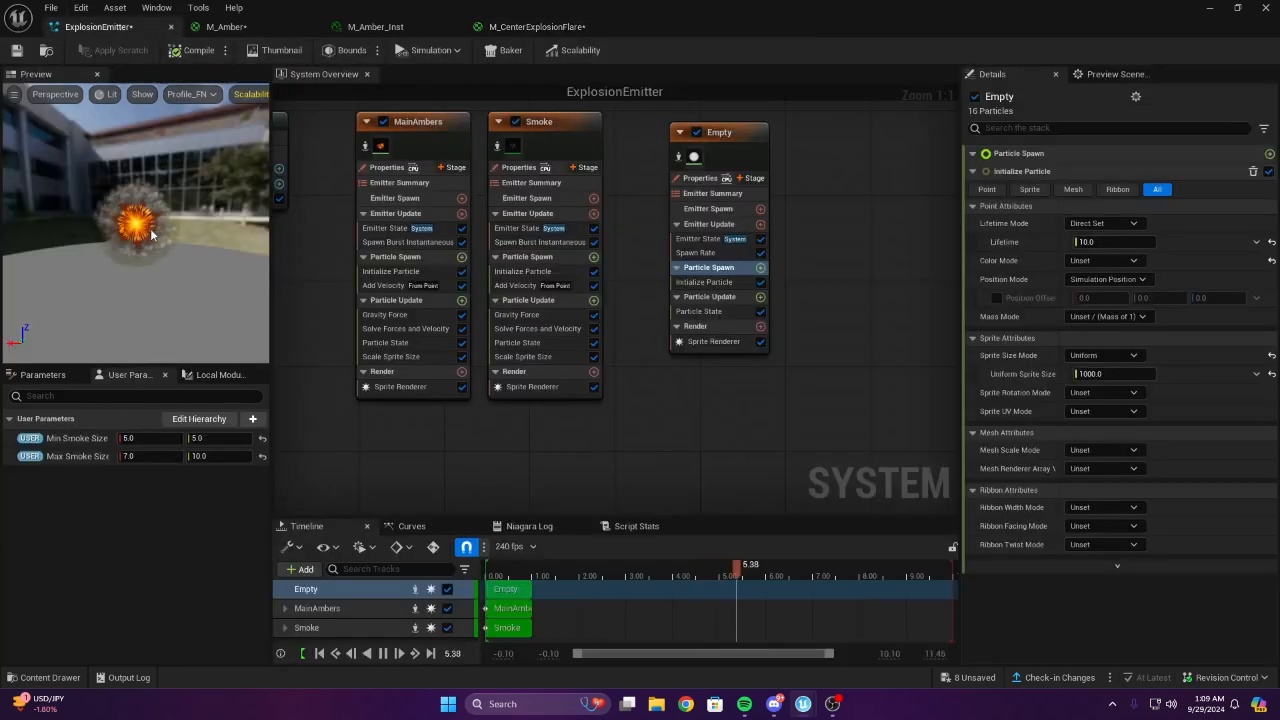
left_click(566, 30)
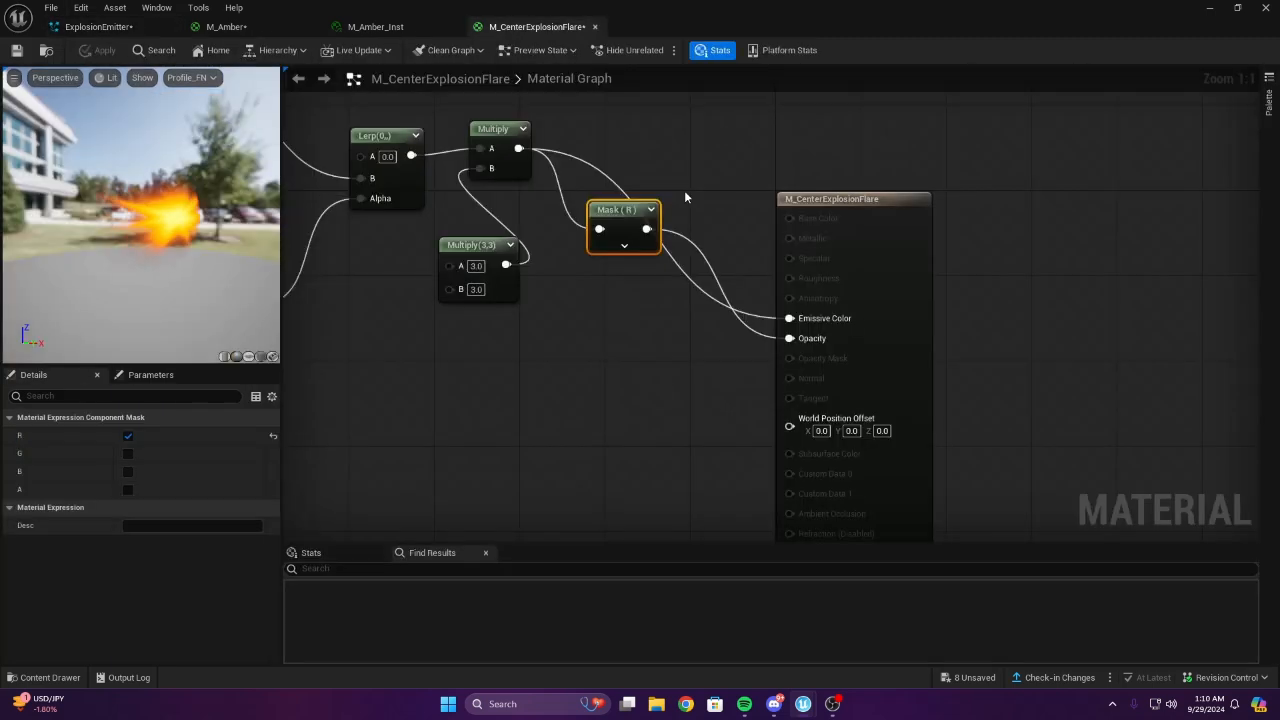
Reconnect the Texture Sample's R output to the material's Opacity input in place of the mask
right_click_drag(684, 190, 861, 159)
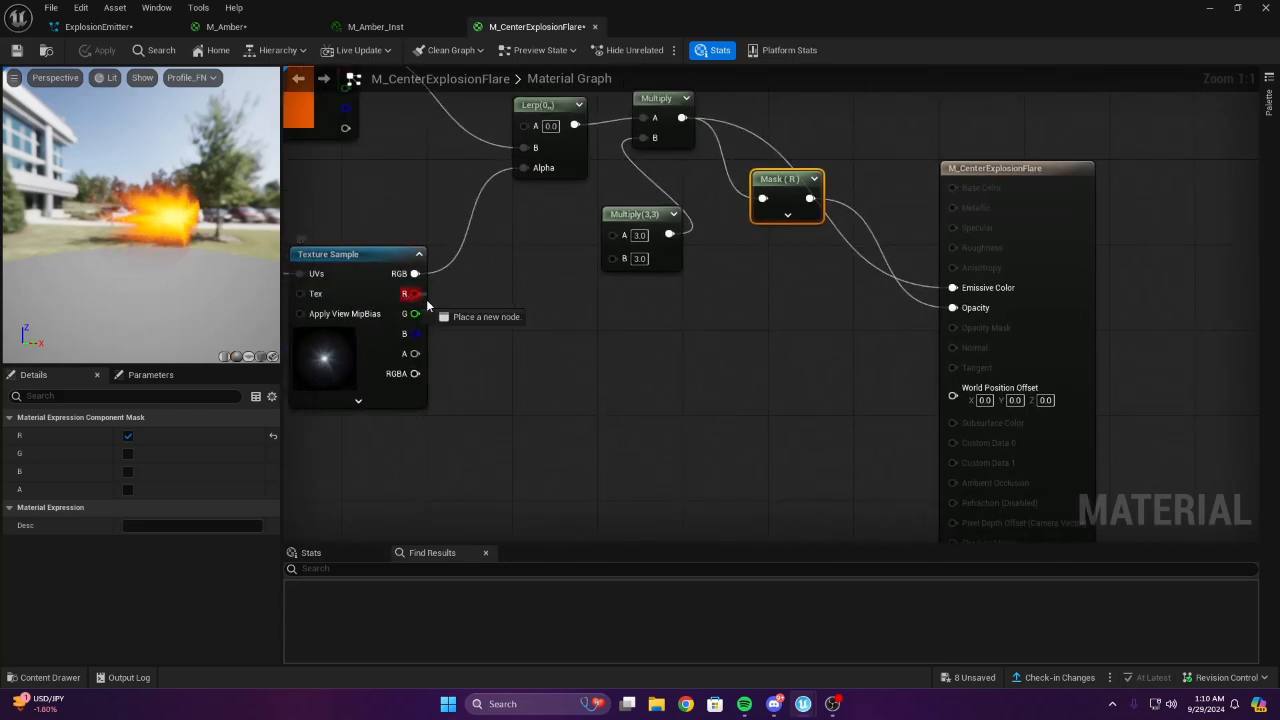
left_click_drag(413, 294, 953, 308)
right_click_drag(764, 169, 830, 159)
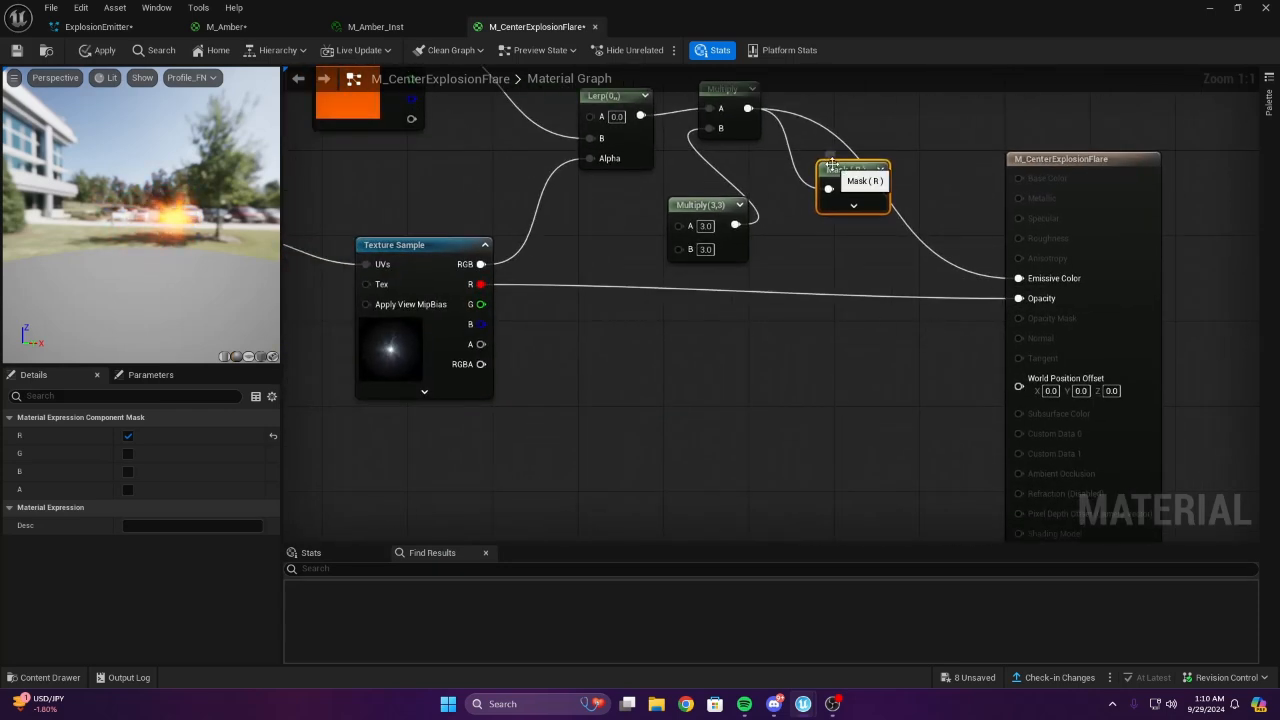
Delete the unused ComponentMask node from M_CenterExplosionFlare, apply the material, and check the flare in ExplosionEmitter
key("Delete")
left_click(112, 50)
left_click(98, 26)
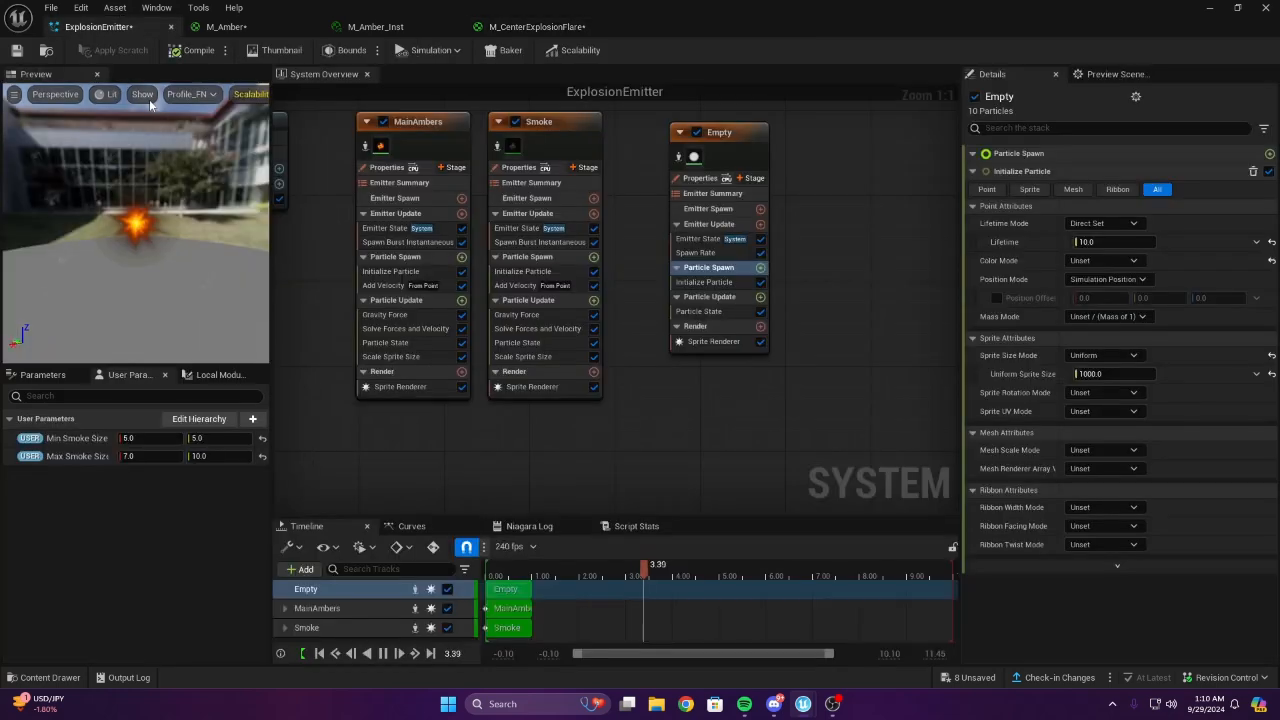
left_click_drag(187, 248, 244, 237)
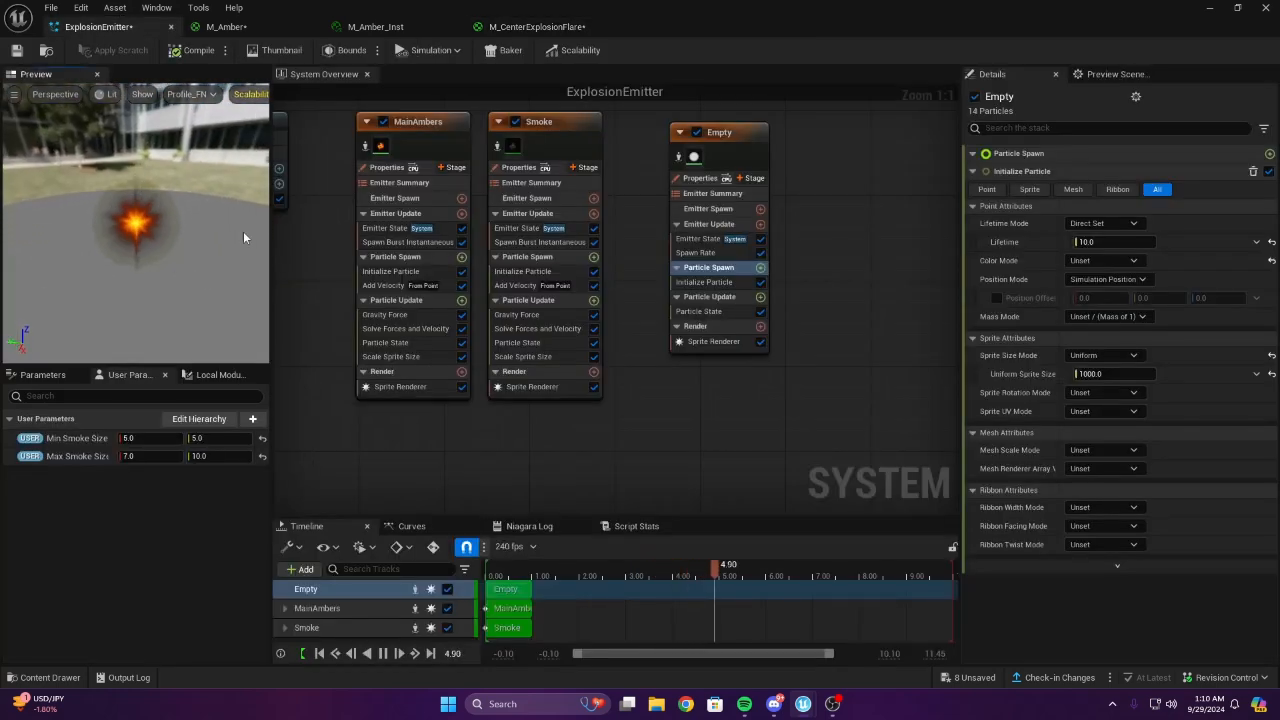
Try setting both inputs of M_CenterExplosionFlare's lower Multiply node to 2, and check the flare in ExplosionEmitter
left_click(537, 26)
right_click_drag(655, 222, 855, 362)
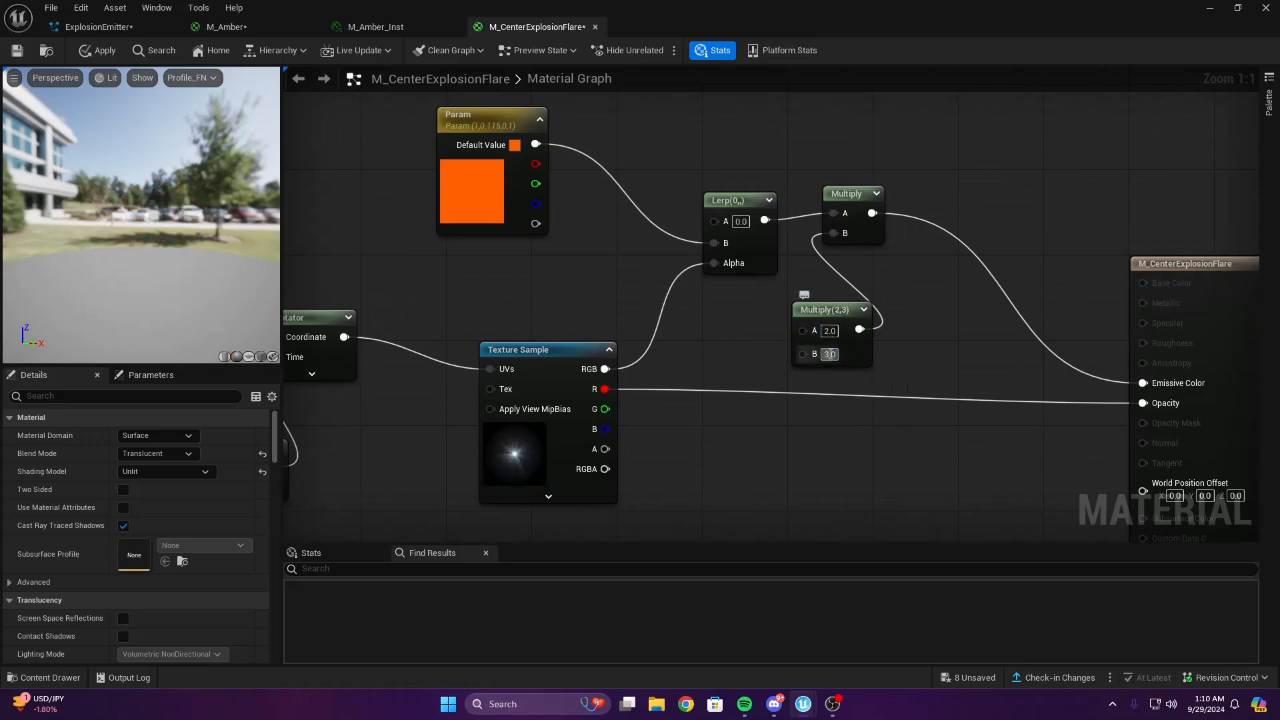
left_click(45, 27)
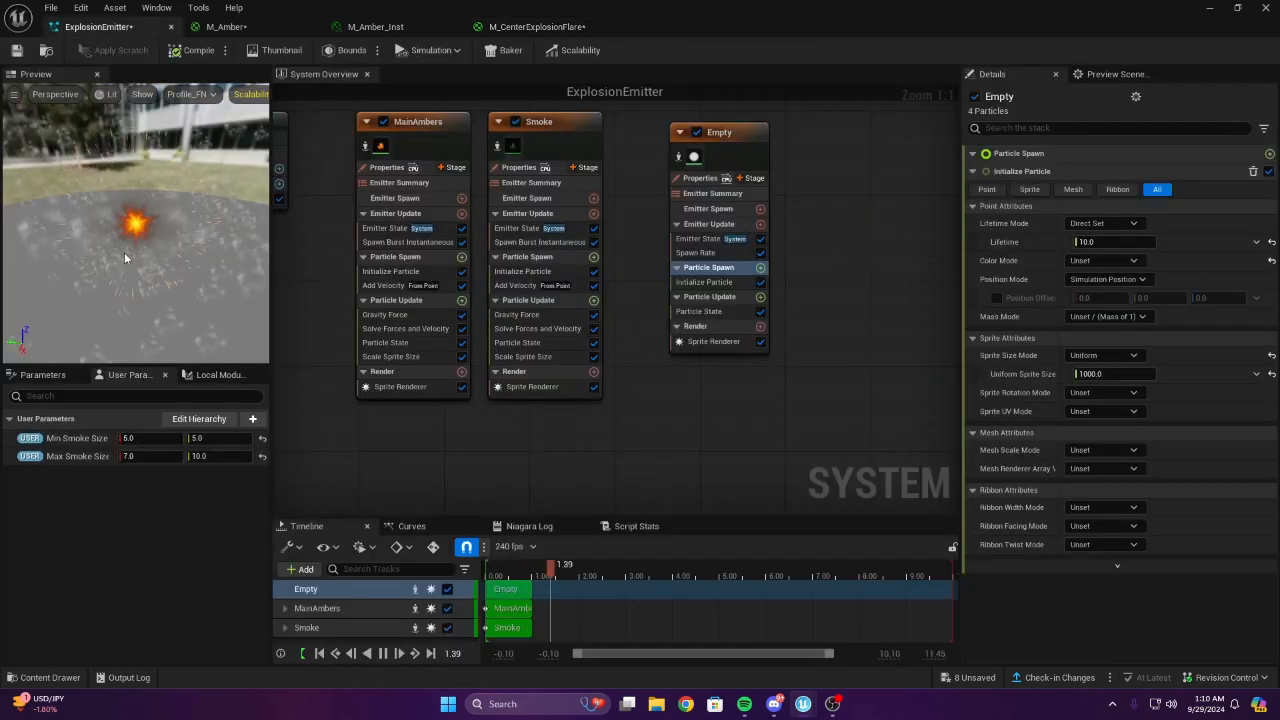
Try deleting both Multiply nodes and wiring the Lerp output straight to Emissive Color, and check the applied material in ExplosionEmitter
left_click(532, 27)
left_click(822, 309)
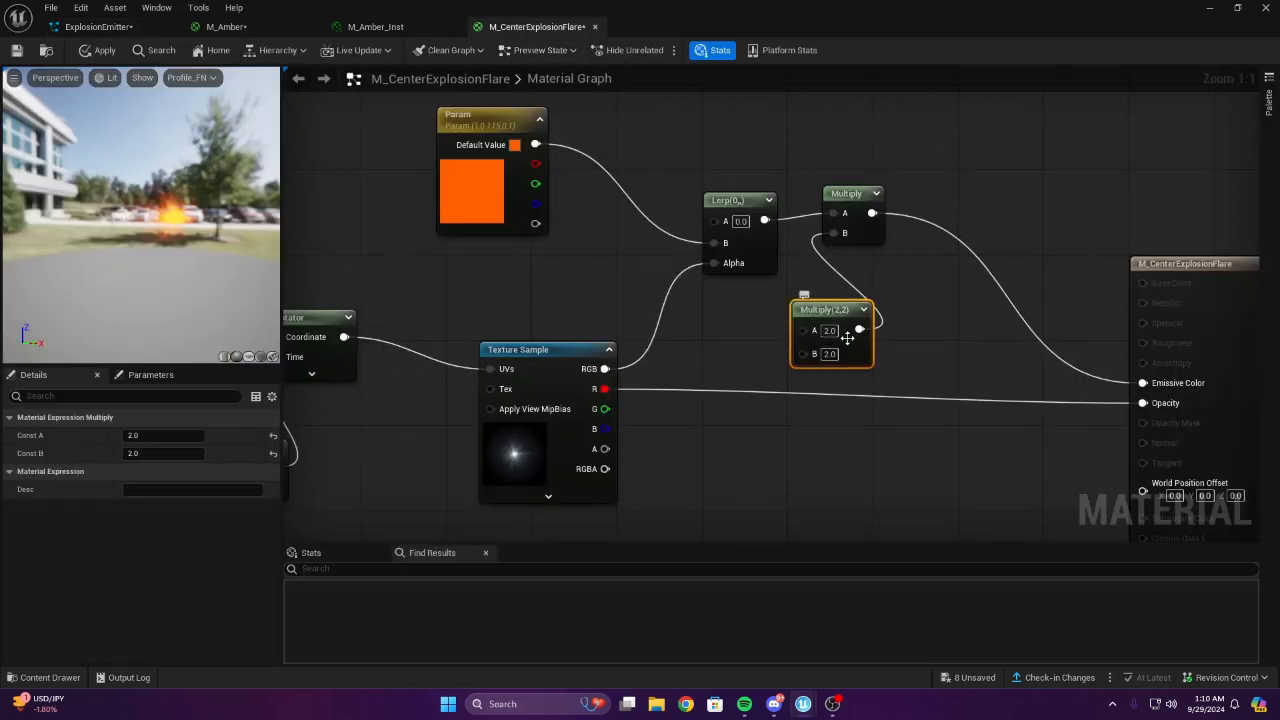
key("Delete")
left_click_drag(922, 215, 1034, 322)
key("Delete")
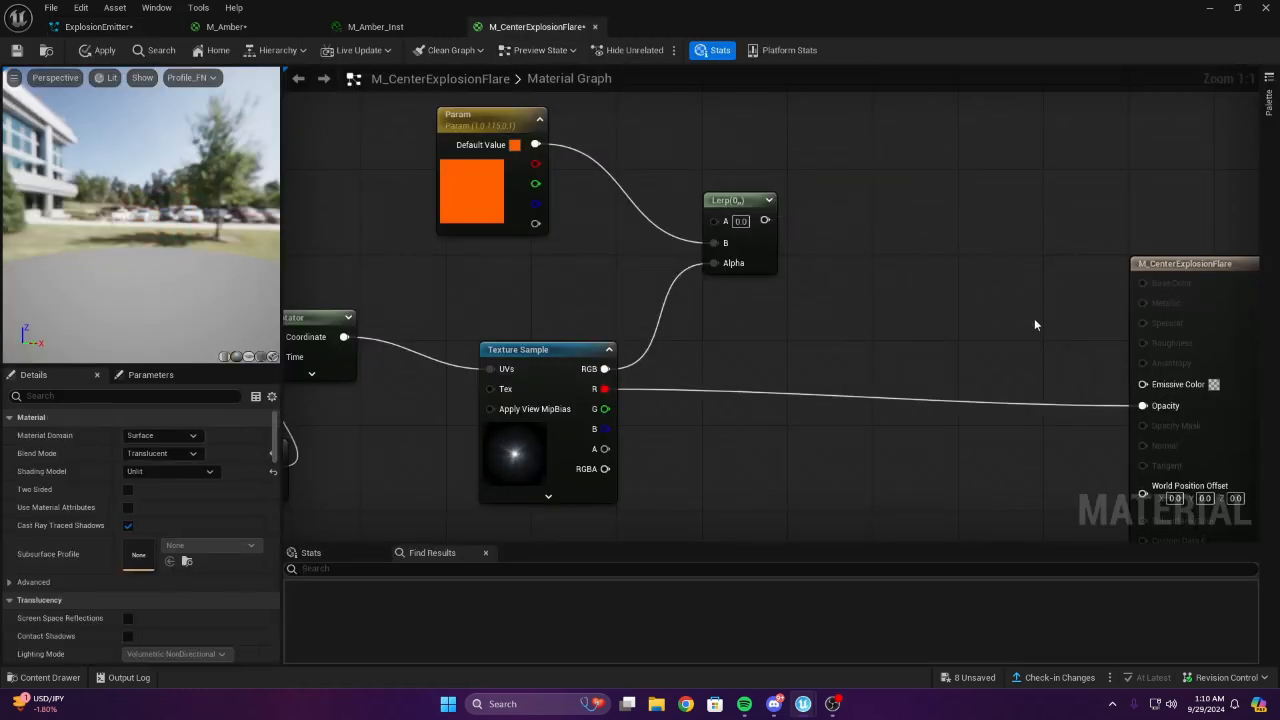
left_click_drag(765, 220, 1143, 383)
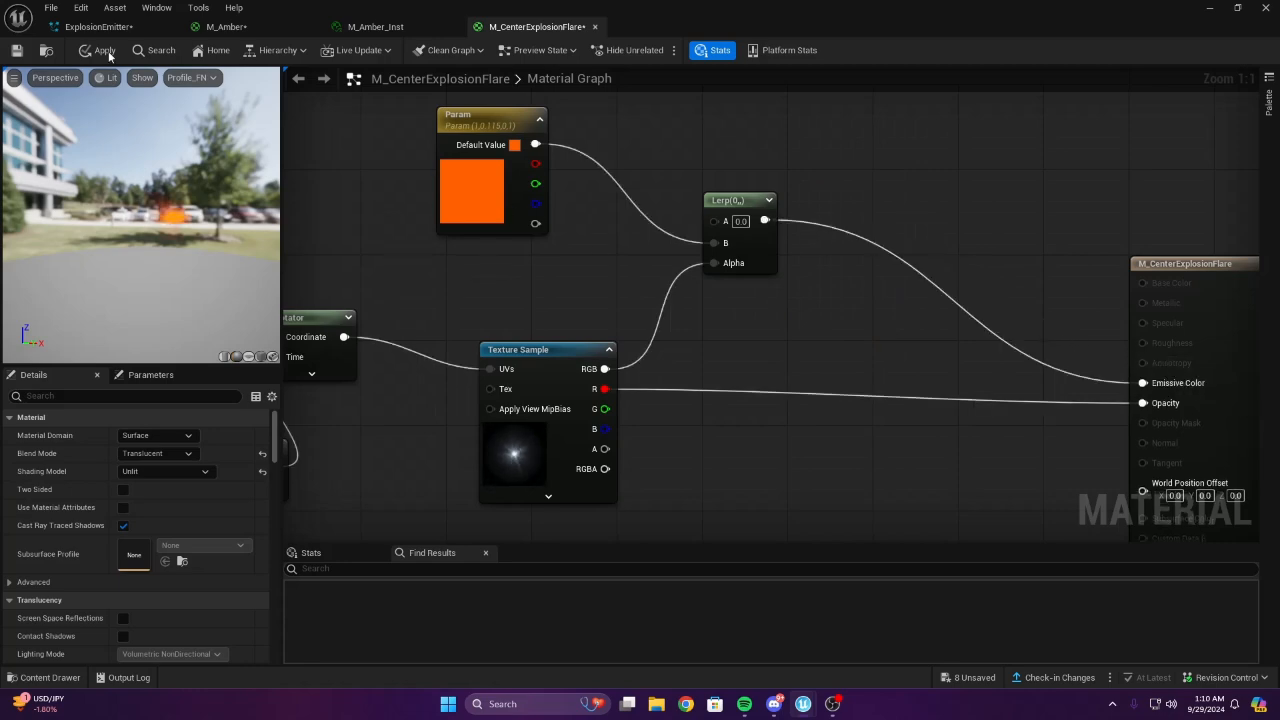
left_click(78, 35)
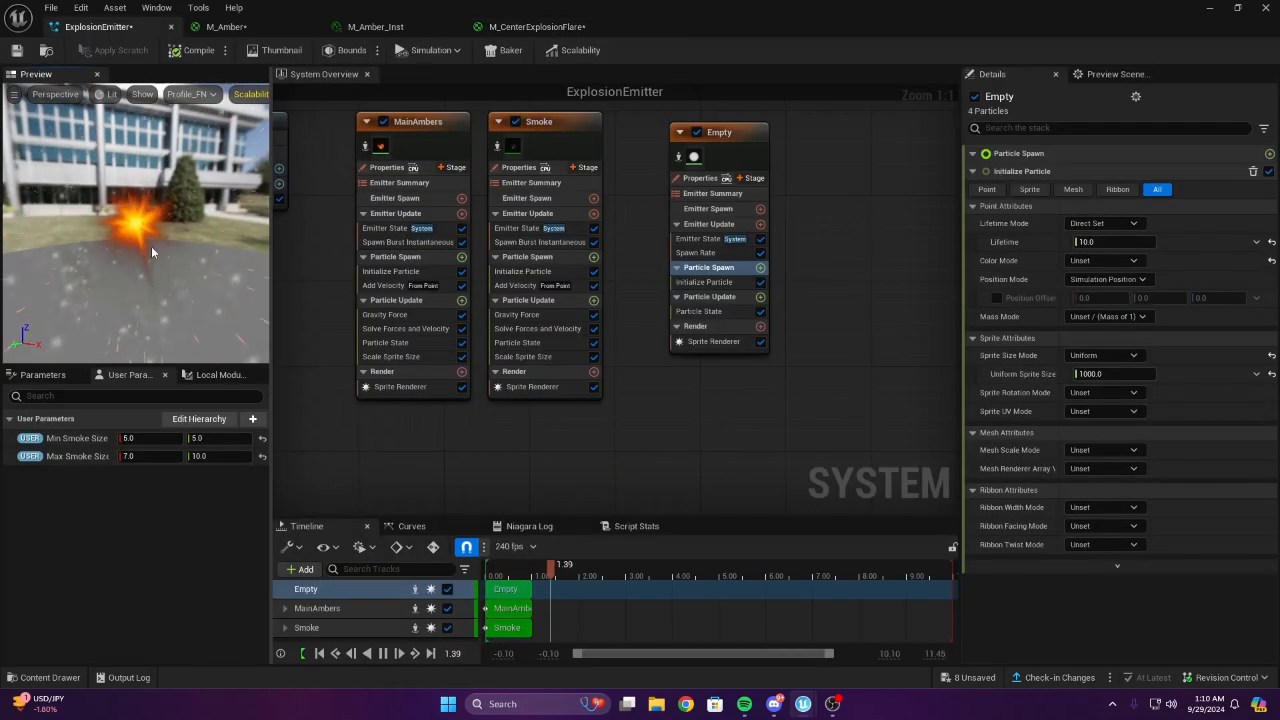
mouse_move(150, 261)
left_mouse_down()
mouse_move(122, 292)
mouse_move(150, 240)
left_mouse_up()
Set the Empty emitter's Spawn Rate to 1 and check the explosion in the preview
right_click_drag(833, 354, 760, 346)
left_click(622, 246)
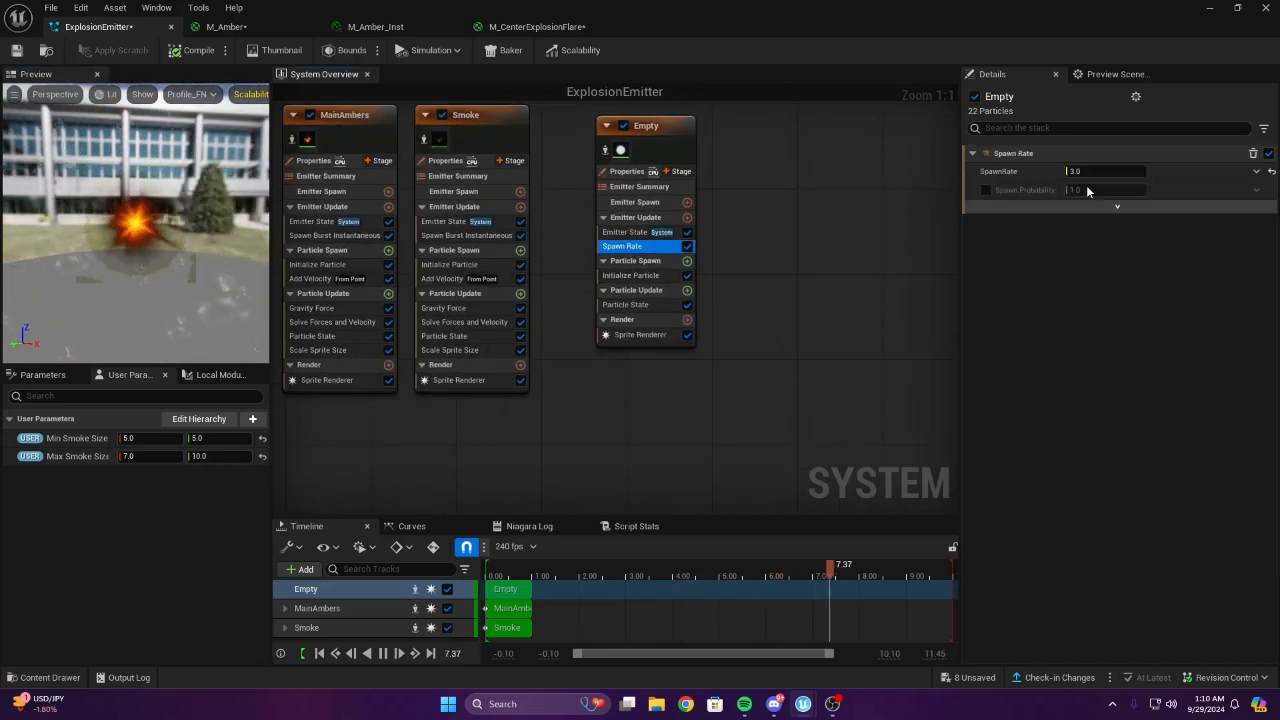
left_click(1085, 172)
type("1")
right_click_drag(708, 247, 493, 272)
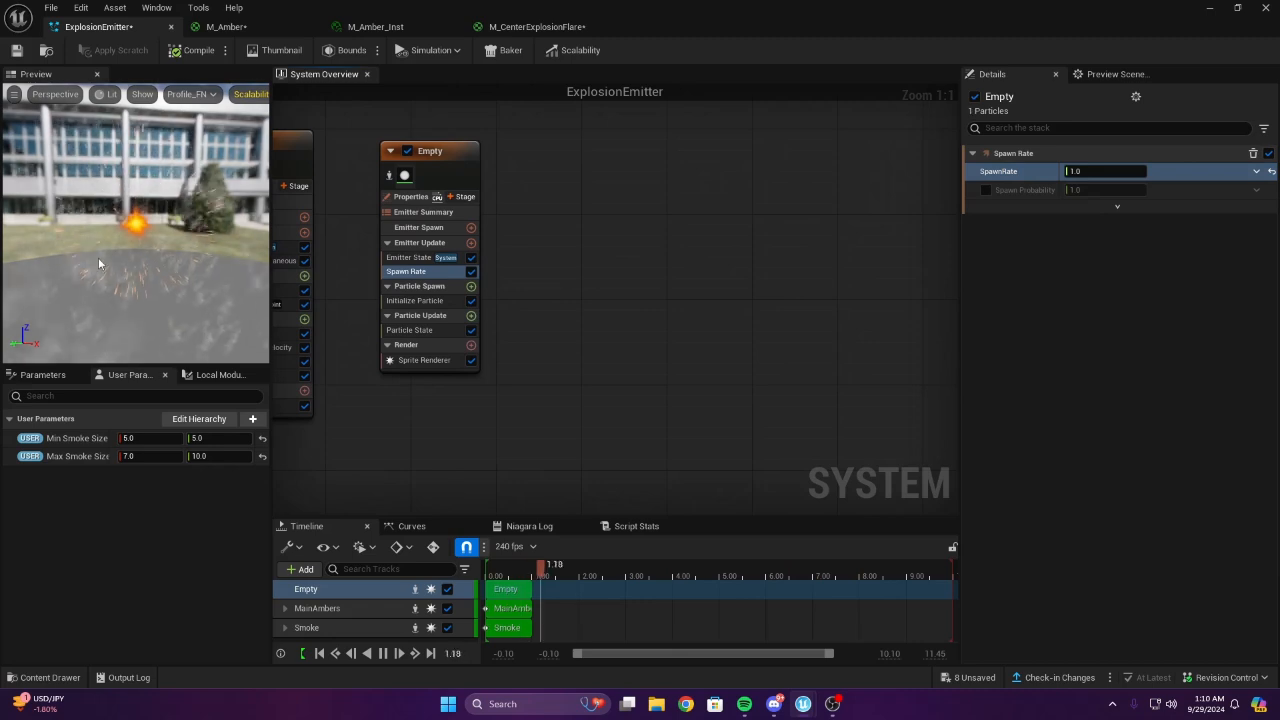
left_click_drag(140, 257, 240, 240)
right_click_drag(560, 265, 718, 241)
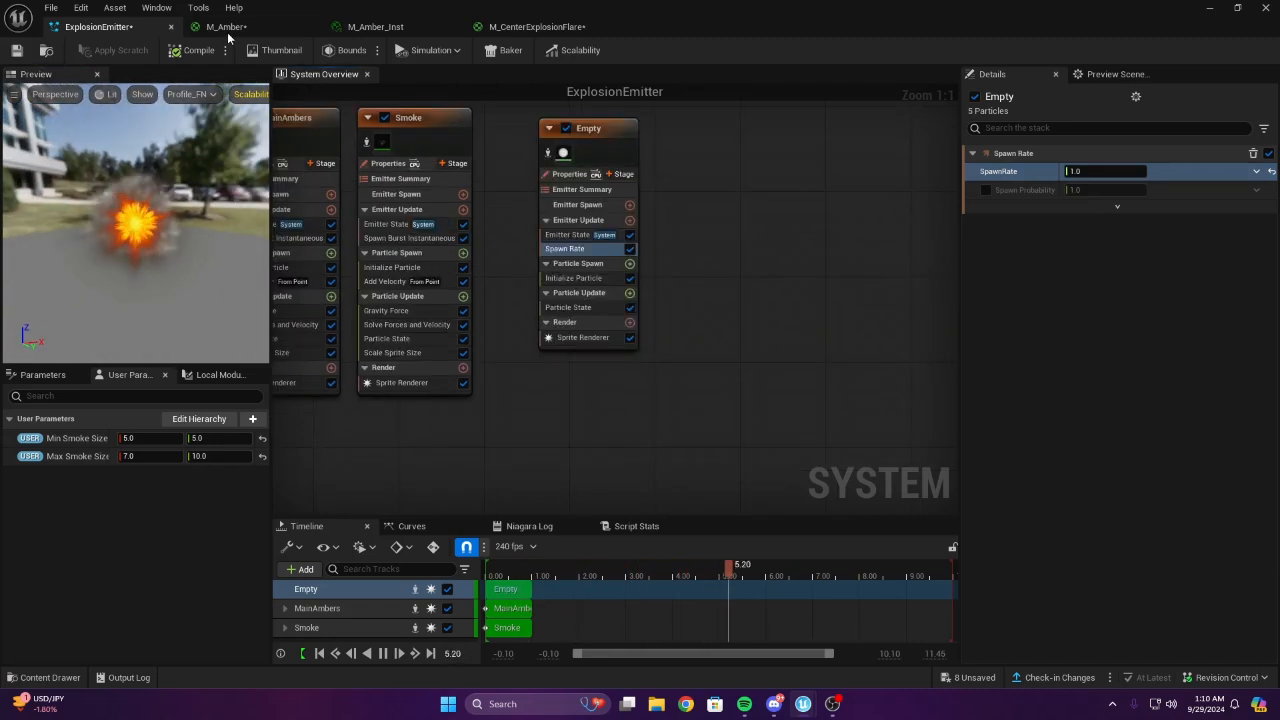
Add a Multiply node in M_CenterExplosionFlare and feed the Lerp output into its A input
left_click(537, 33)
right_click_drag(850, 233, 707, 239)
key("m")
left_click(707, 238)
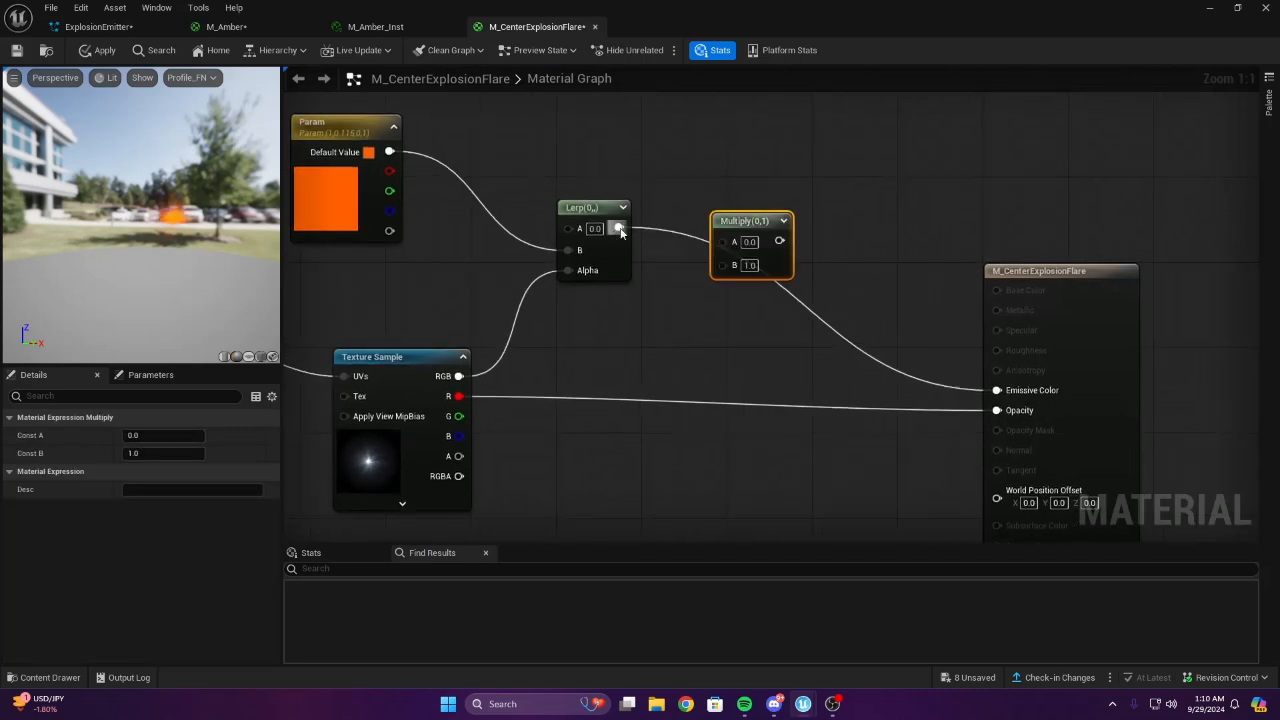
left_click_drag(619, 229, 729, 238)
left_click_drag(618, 228, 724, 243)
Feed the Multiply's B input from a new Multiply of 3 by 3, route the product to Emissive Color, and check it in ExplosionEmitter
right_click_drag(674, 279, 744, 230)
key("m")
left_click(713, 263)
type("3")
left_click(786, 292)
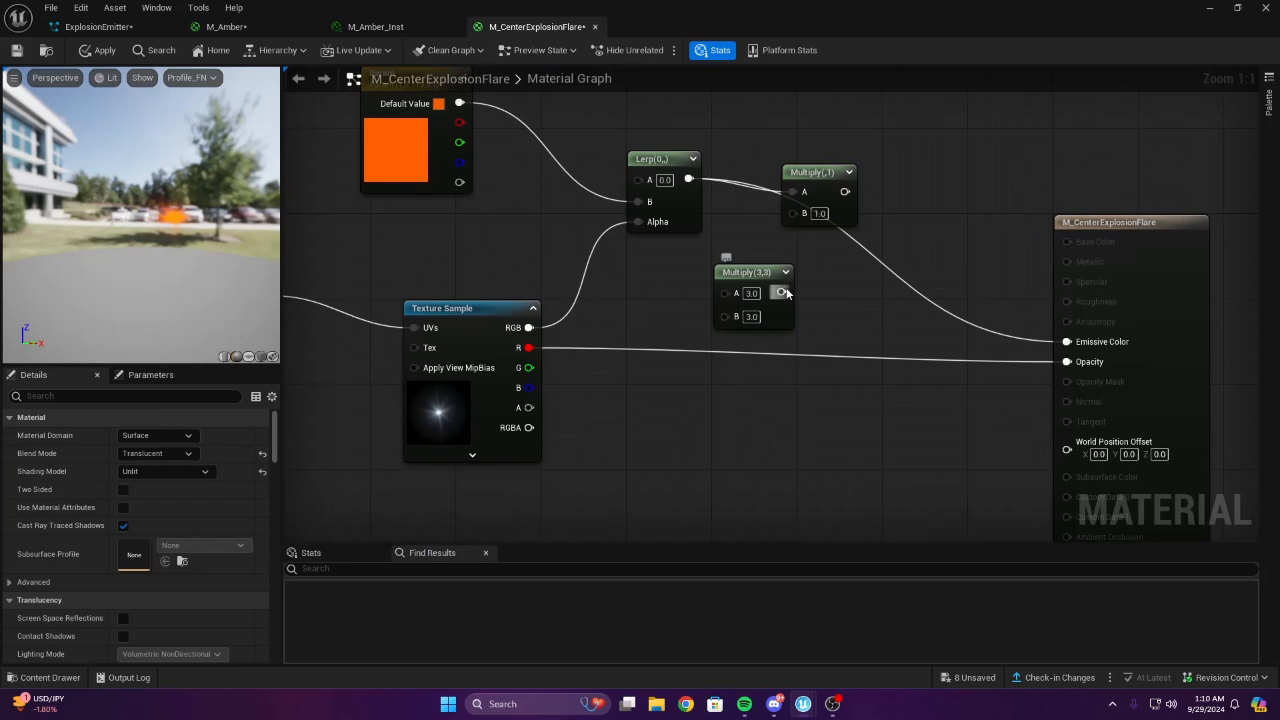
left_click_drag(800, 213, 1068, 341)
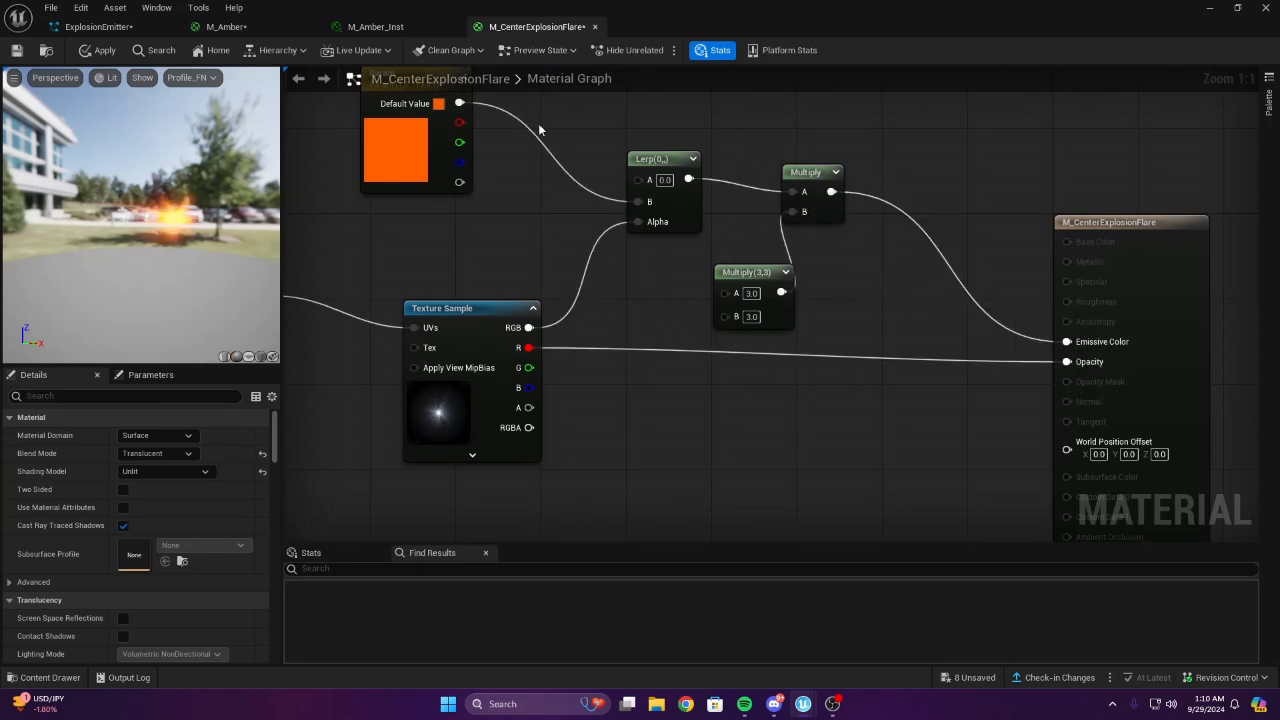
left_click(98, 26)
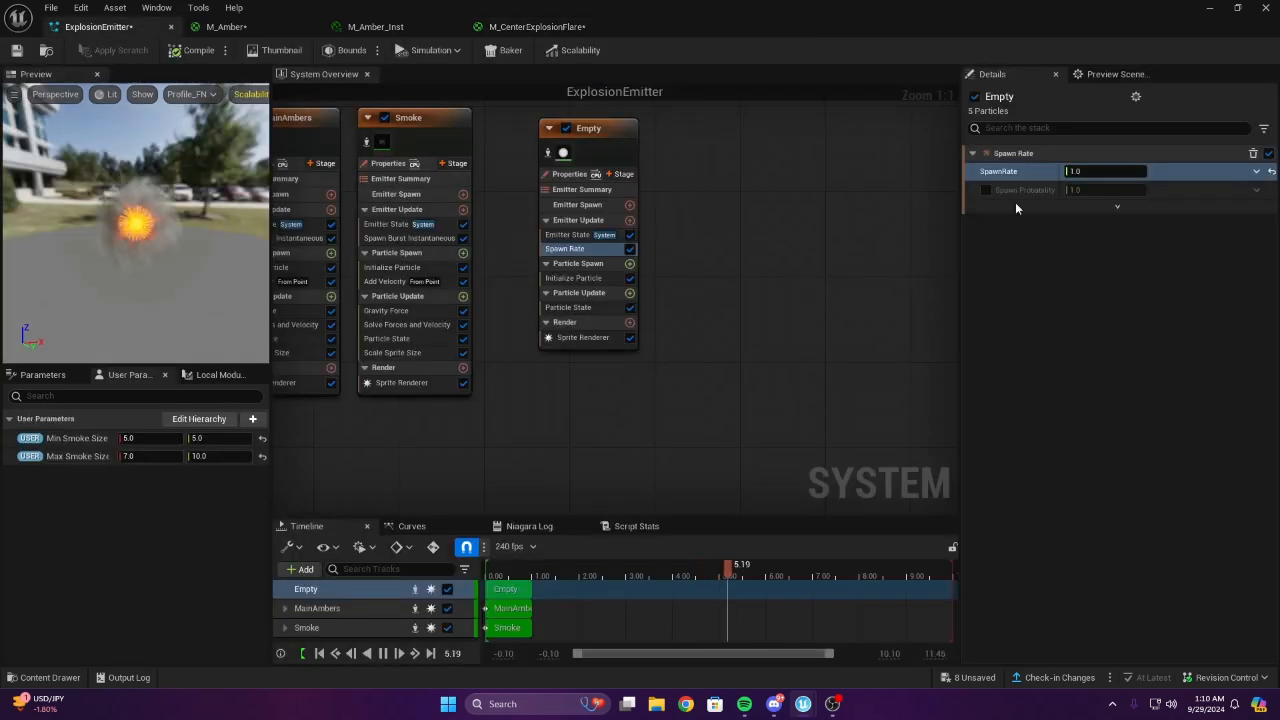
Set the Empty emitter's Spawn Rate to 3
left_click(1089, 174)
type("3")
key("Return")
Add a Scale Sprite Size module to the Empty emitter's Particle Update stage
right_click_drag(695, 278, 719, 241)
left_click(645, 240)
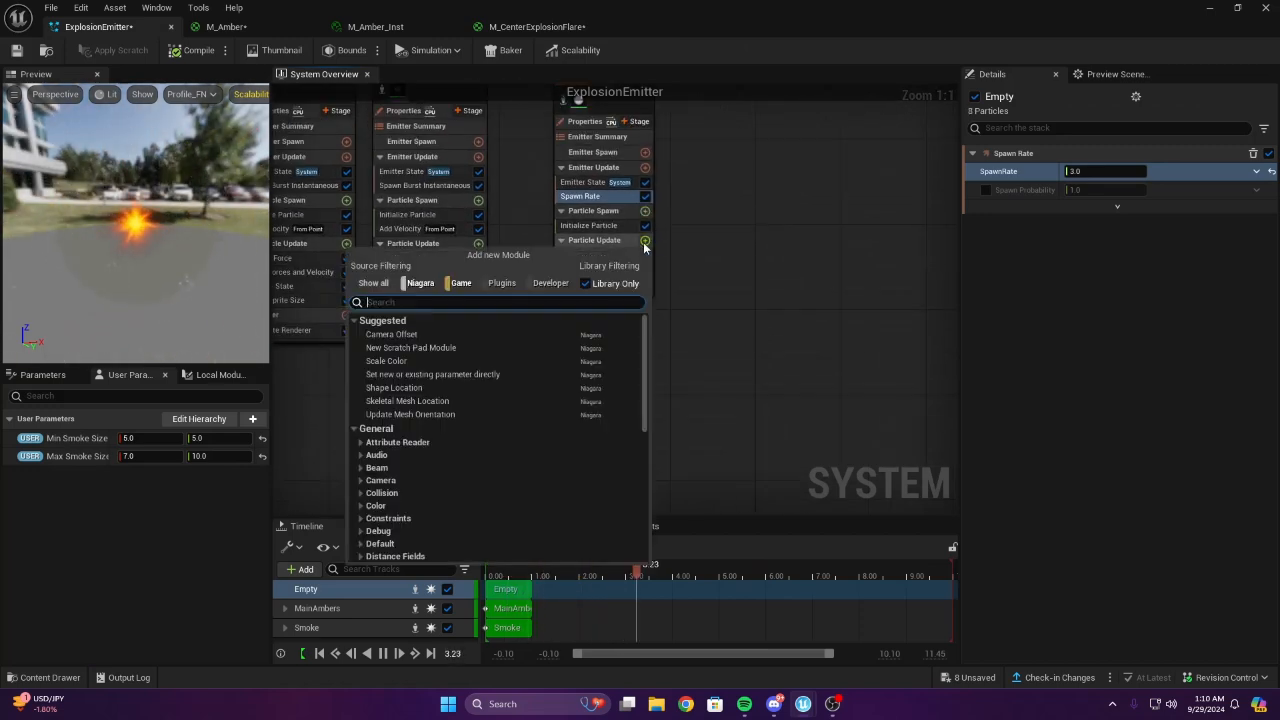
type("spir")
key("BackSpace")
key("BackSpace")
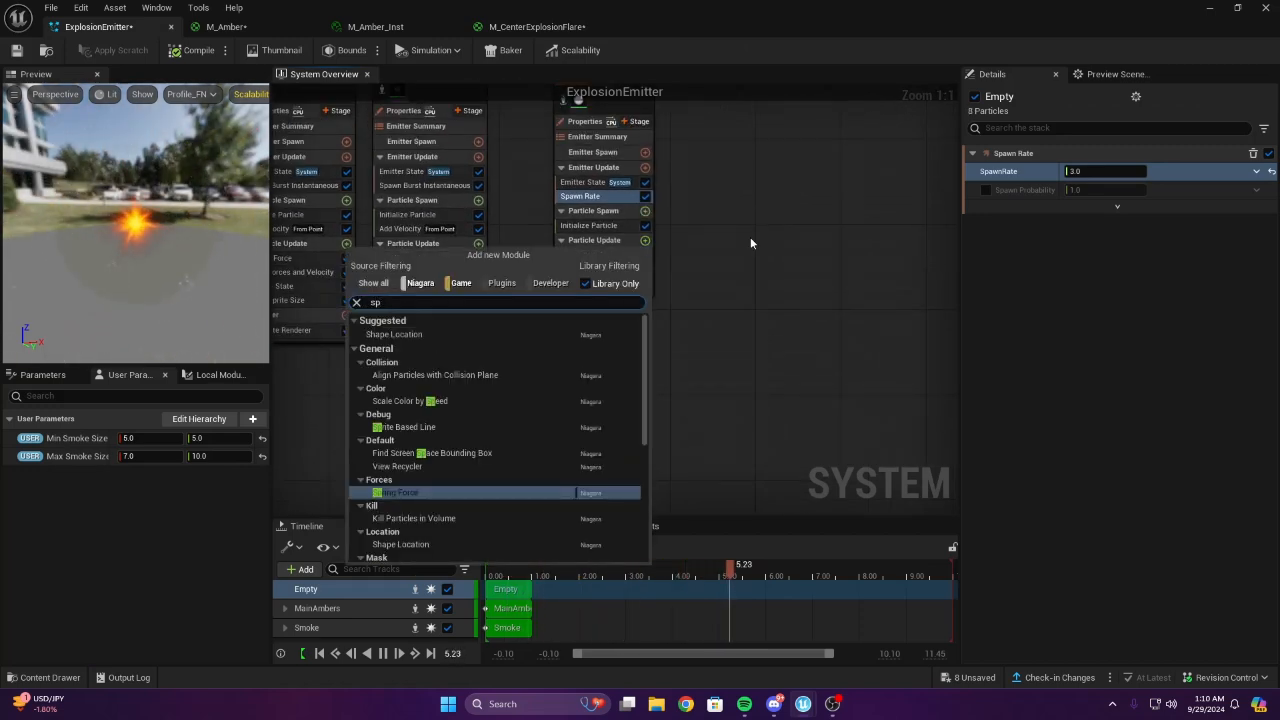
type("ri")
left_click(470, 501)
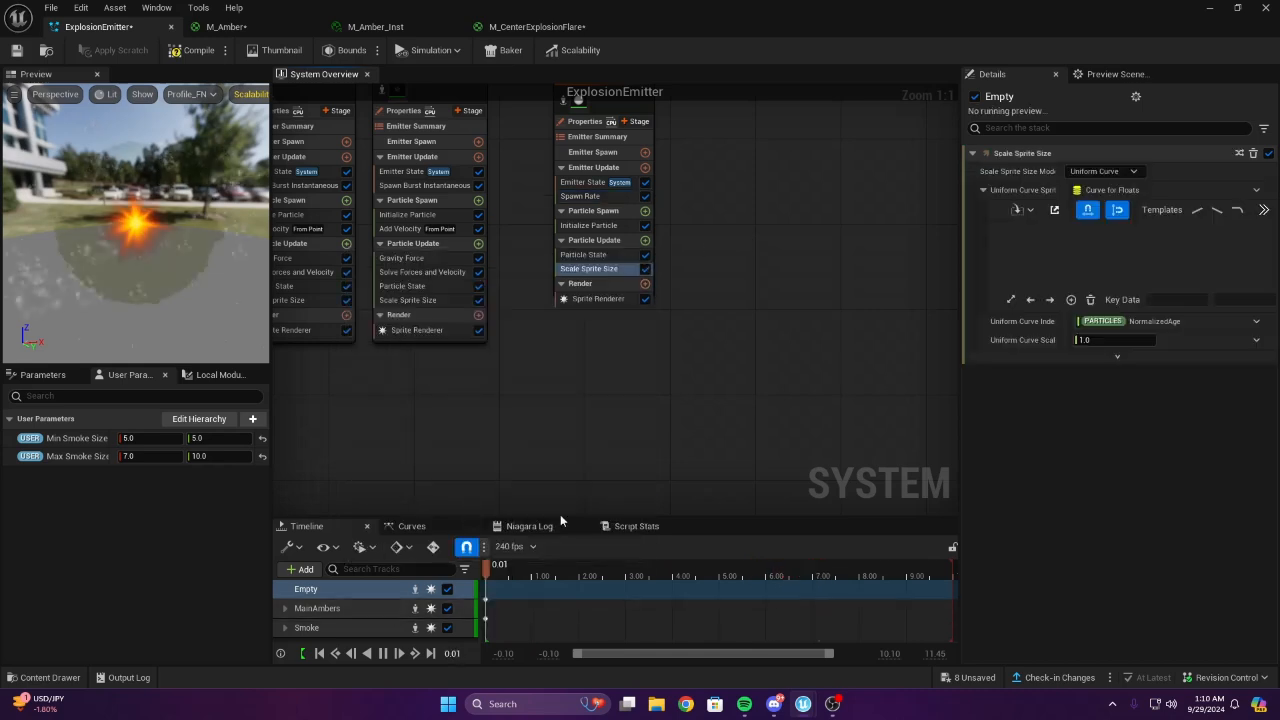
Set the Scale Sprite Size curve's first key value to 1 and its last to 0, and check the preview
left_click(1027, 282)
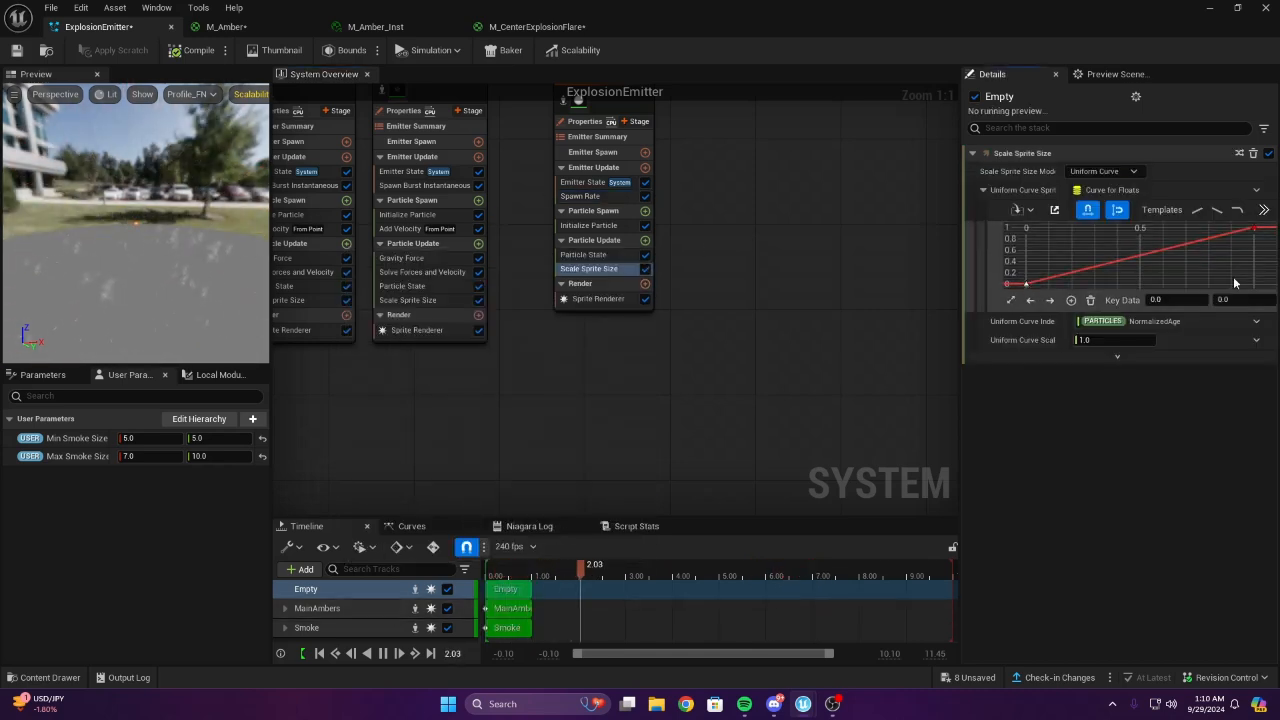
left_click(1236, 301)
type("1")
key("Return")
left_click(1254, 228)
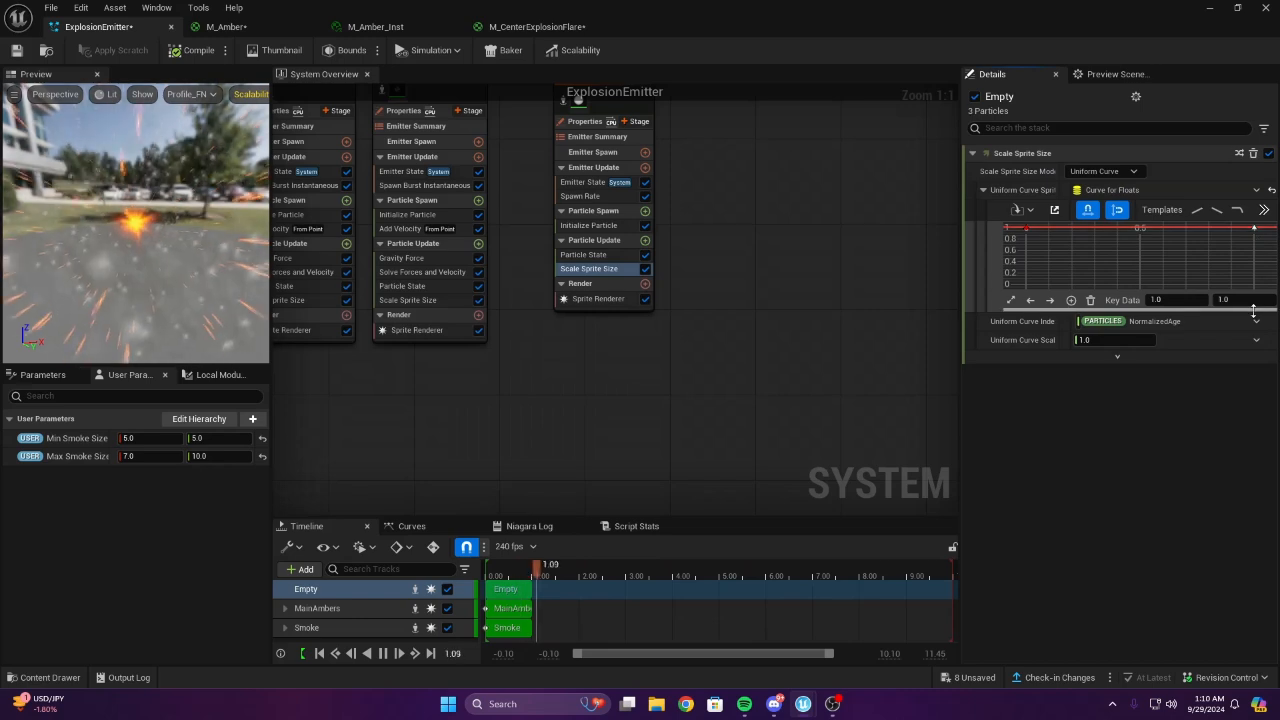
left_click(1252, 302)
type("0")
key("Return")
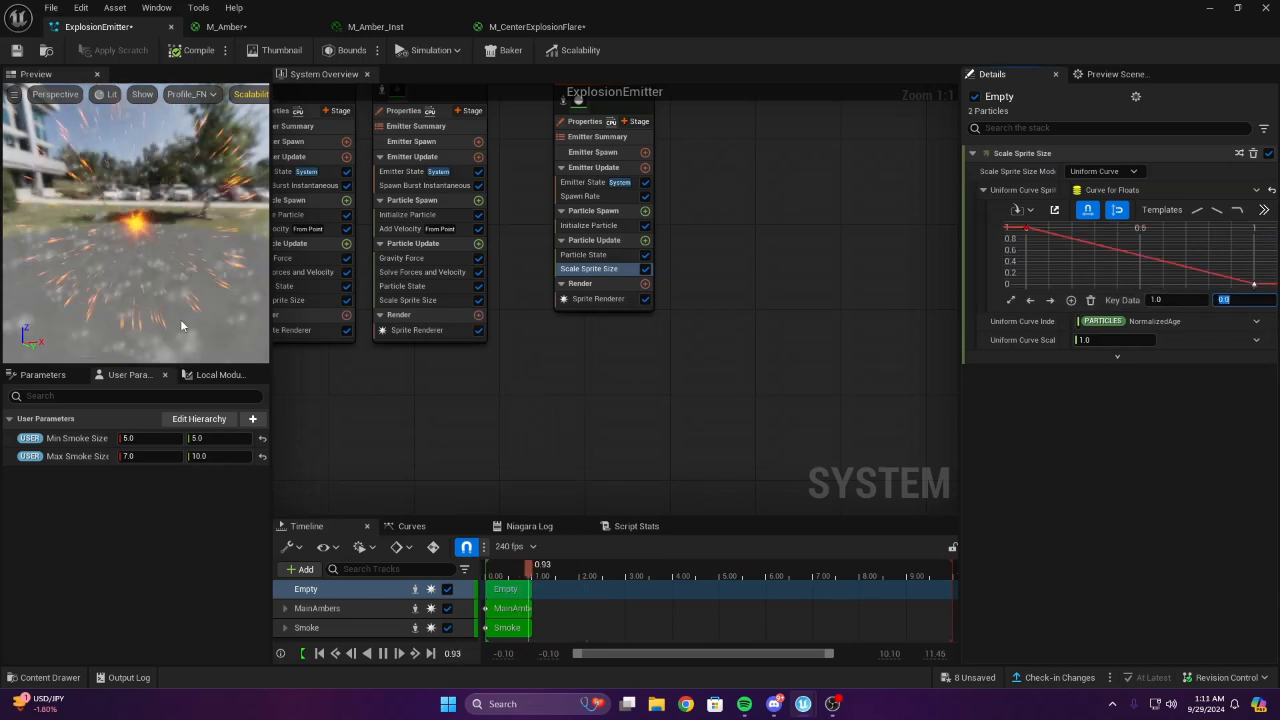
left_click_drag(90, 262, 140, 258)
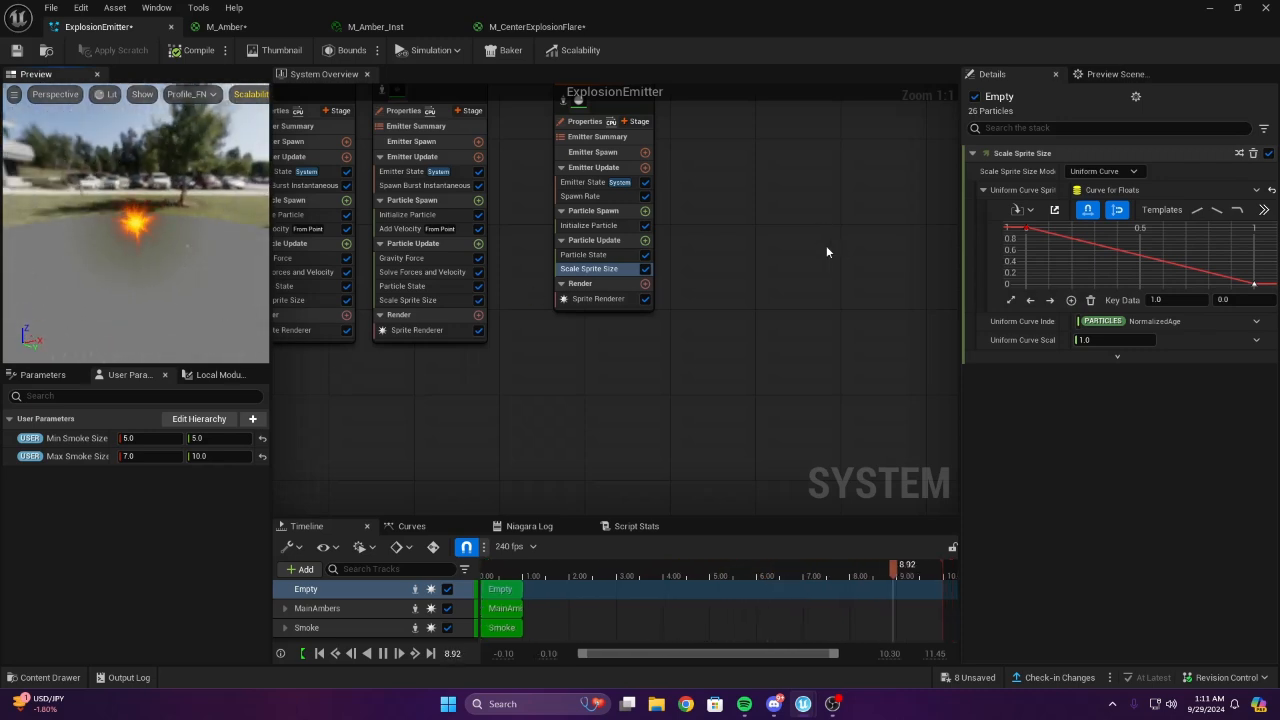
Set the Empty emitter's Spawn Rate to 5 and look over its Sprite Renderer settings
left_click(589, 246)
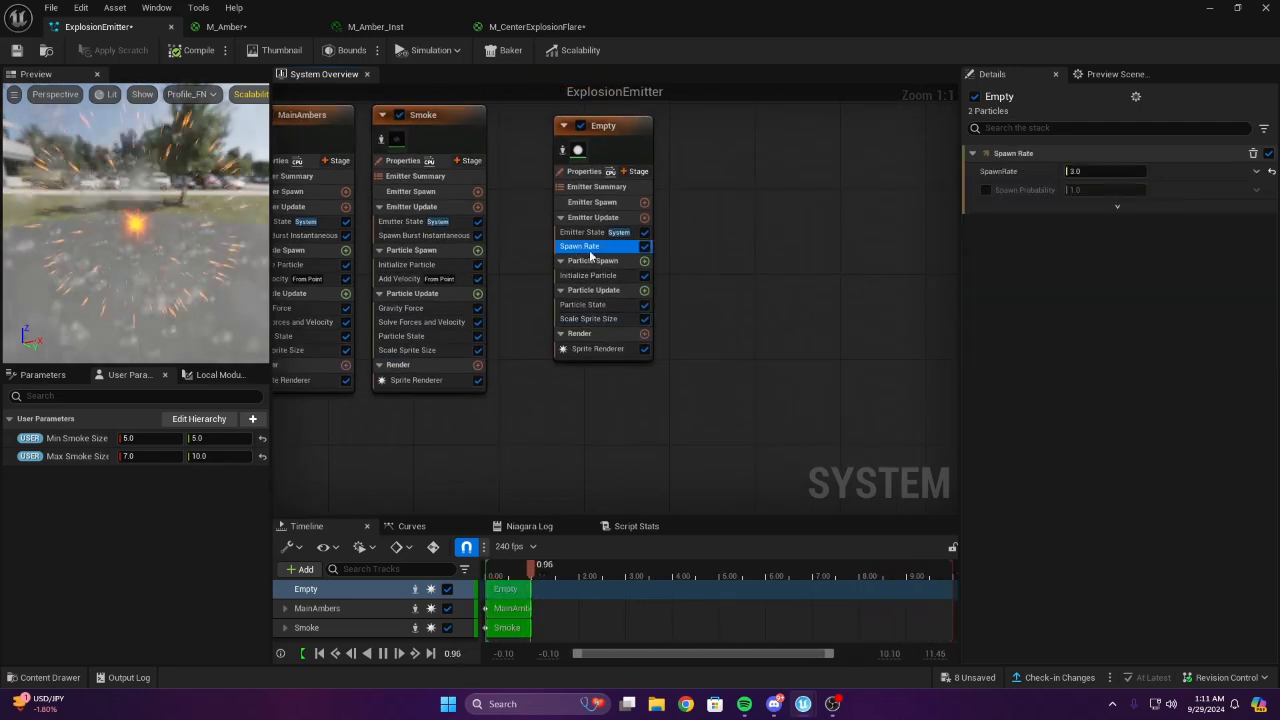
right_click_drag(590, 248, 738, 257)
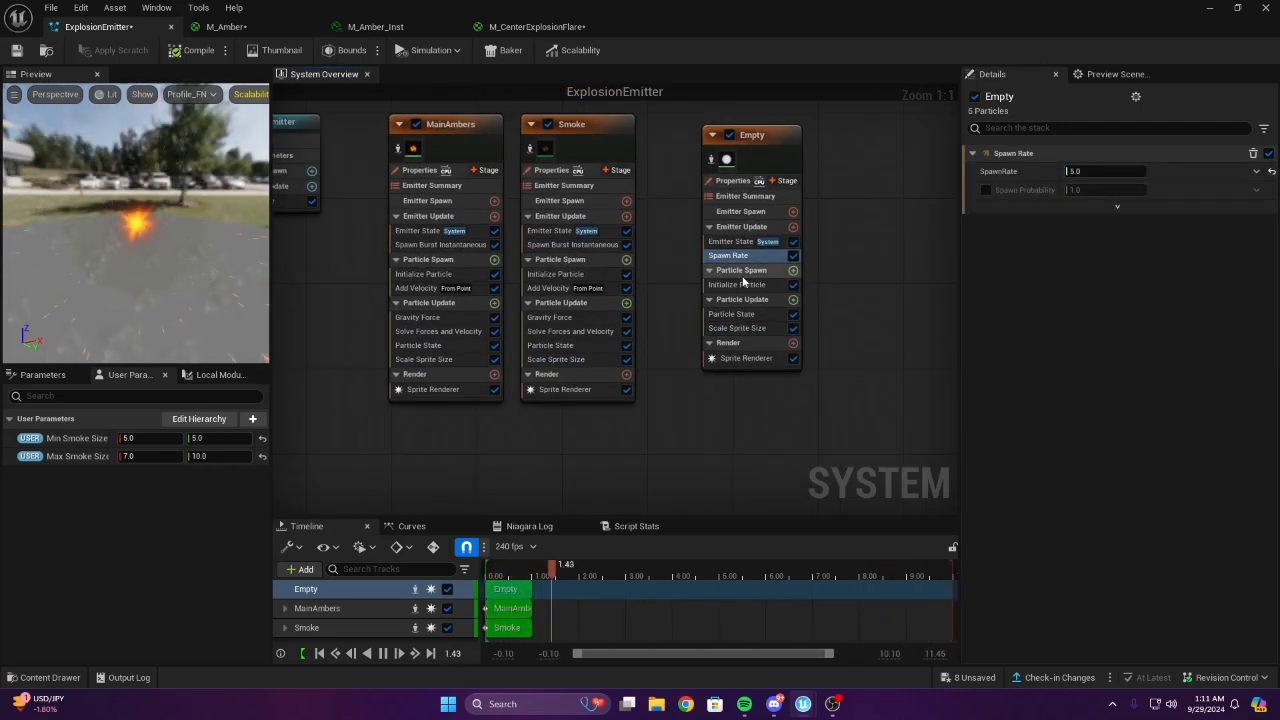
left_click(762, 358)
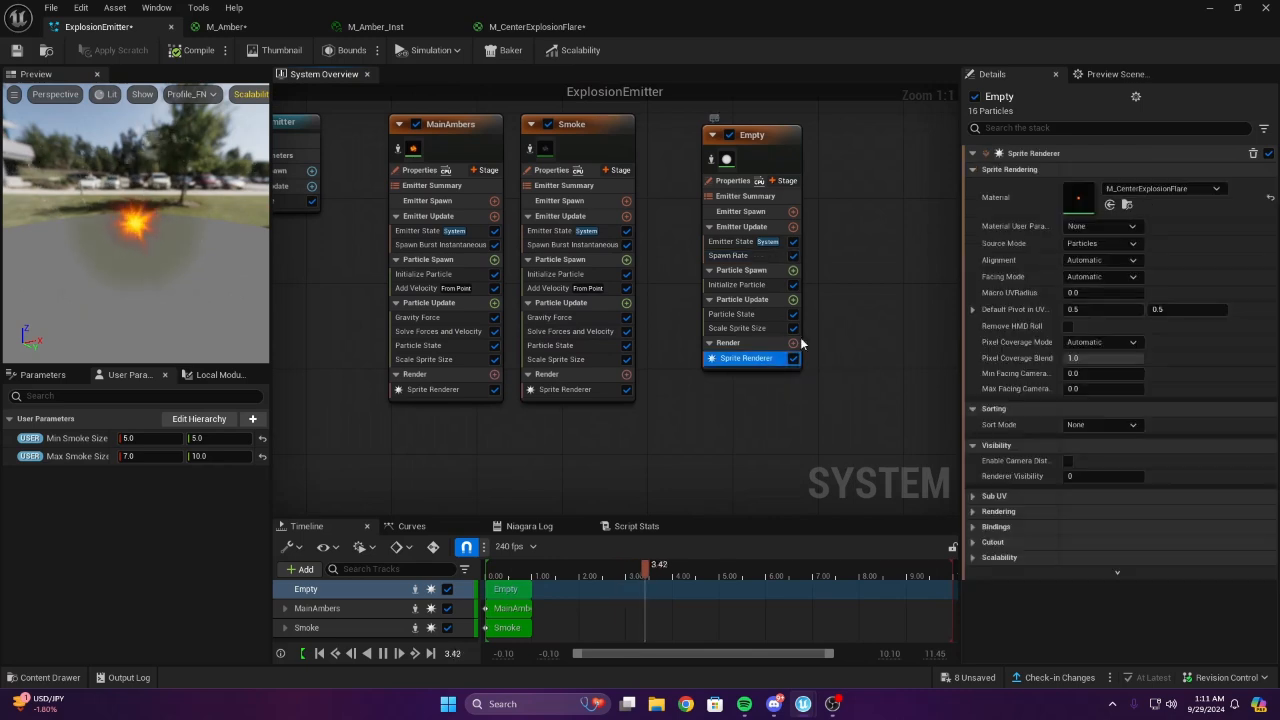
Try the Random Uniform sprite size mode on the Empty emitter with a minimum of 500 and a maximum of 3000
left_click(742, 270)
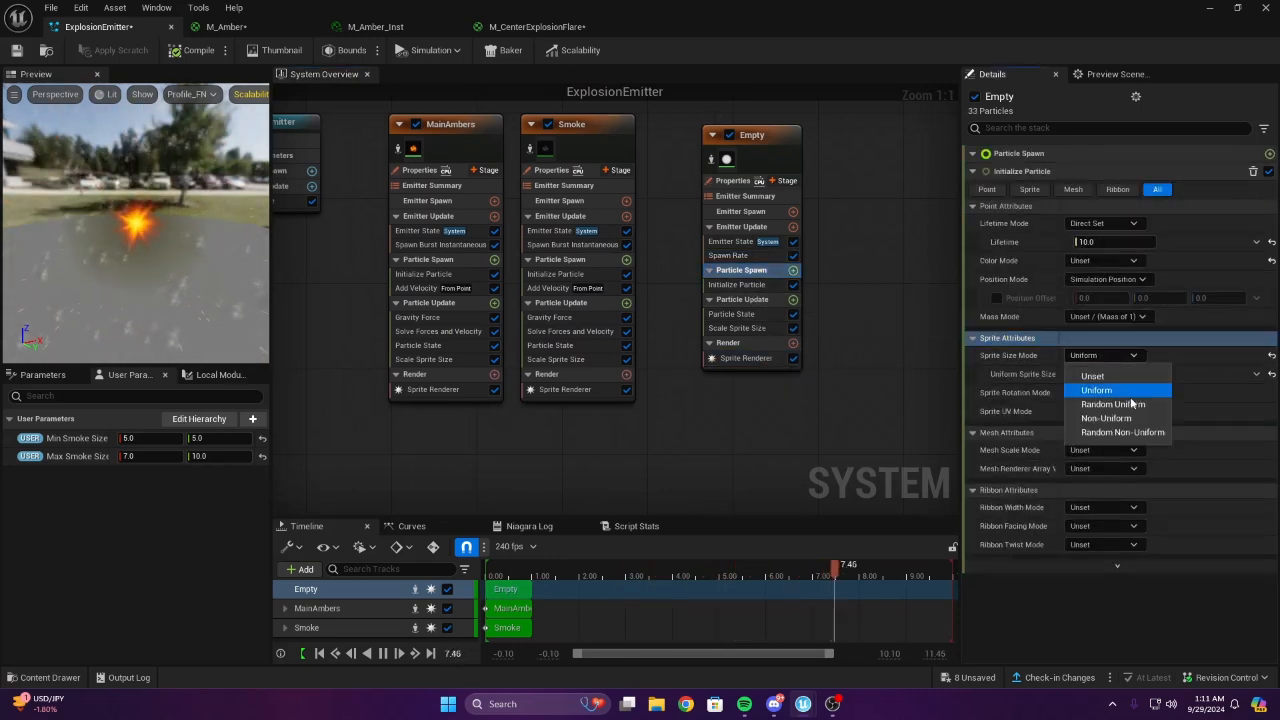
left_click(1114, 404)
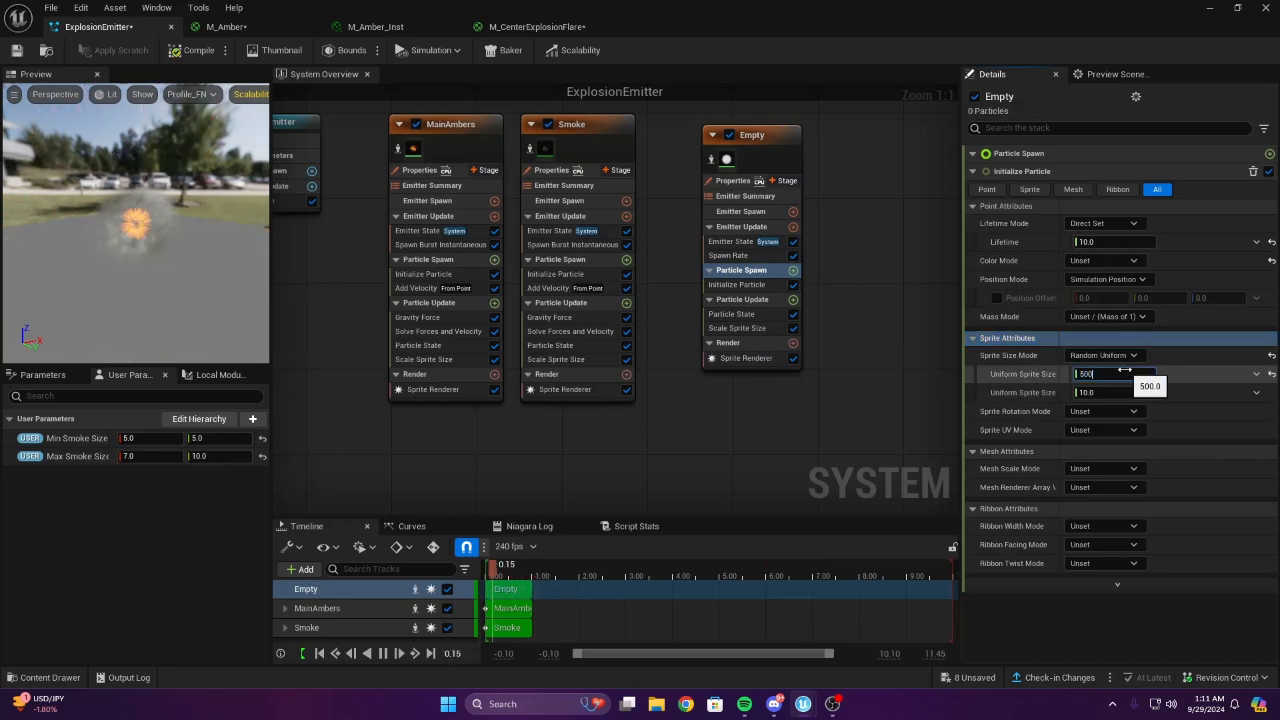
left_click(1123, 393)
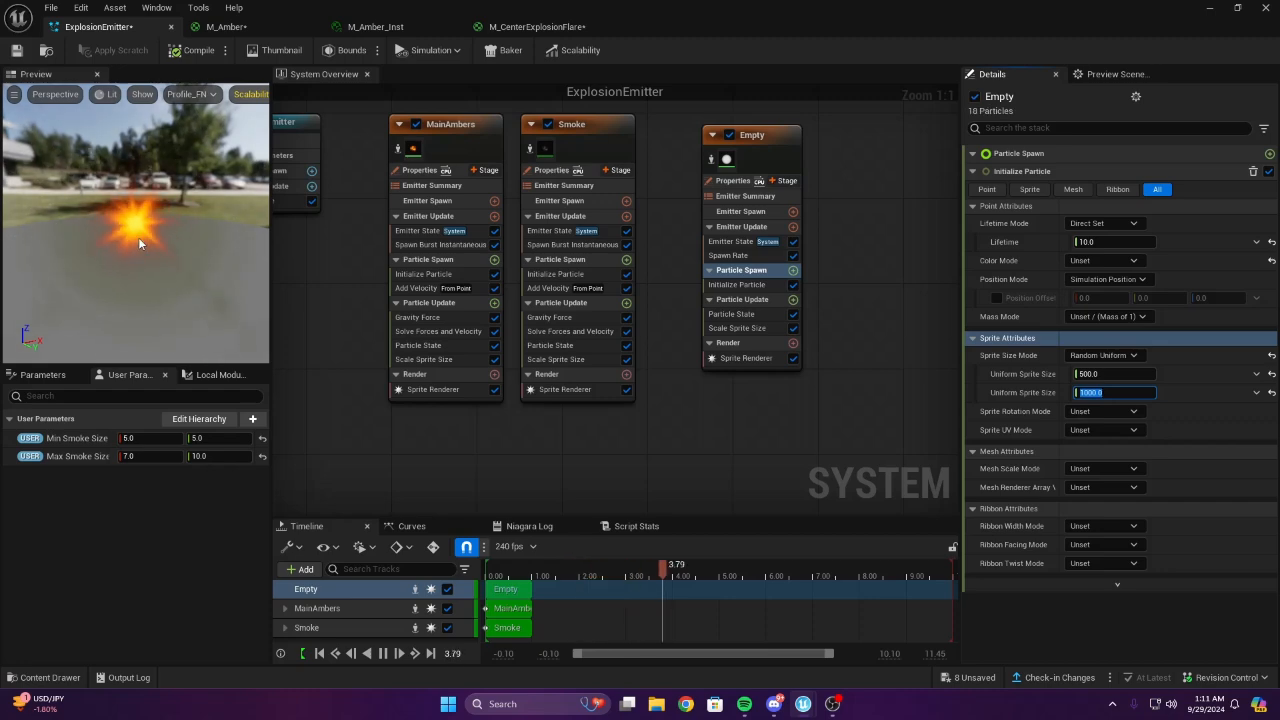
Switch the Empty emitter's sprite size mode to Uniform with a size of 5000, and check the flare from several angles
left_click(1105, 355)
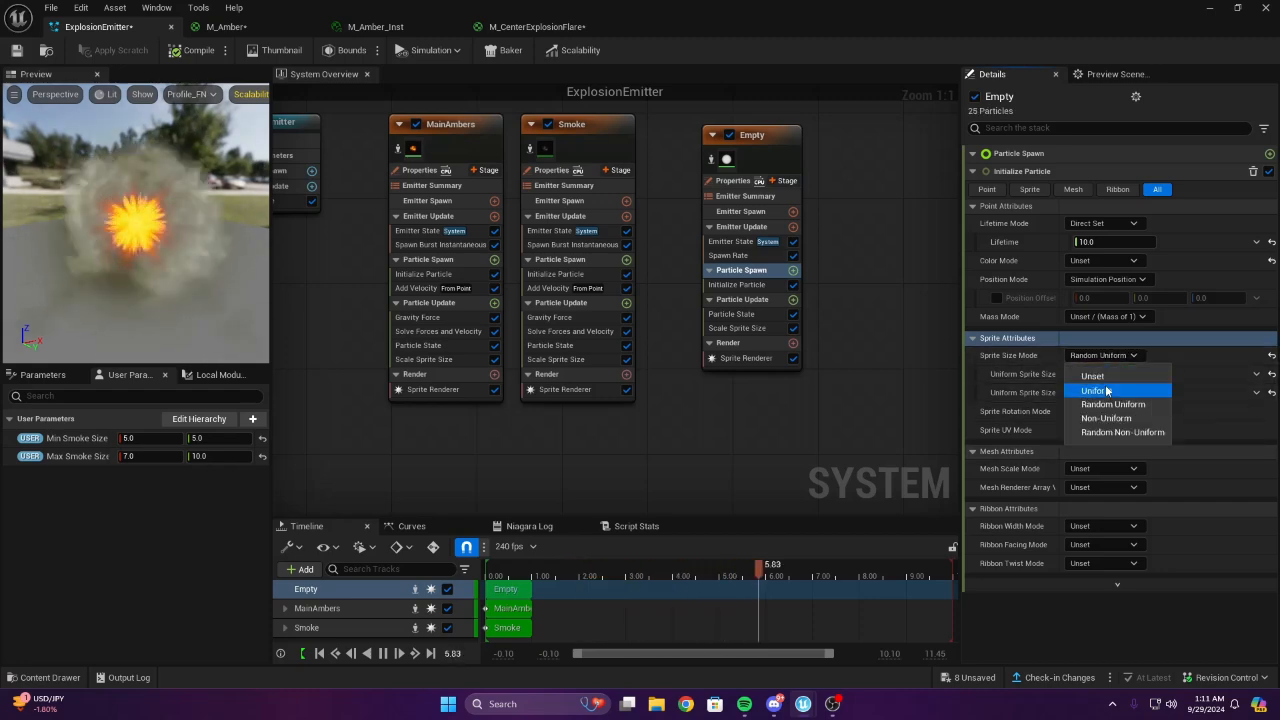
left_click(1100, 385)
left_click(1105, 374)
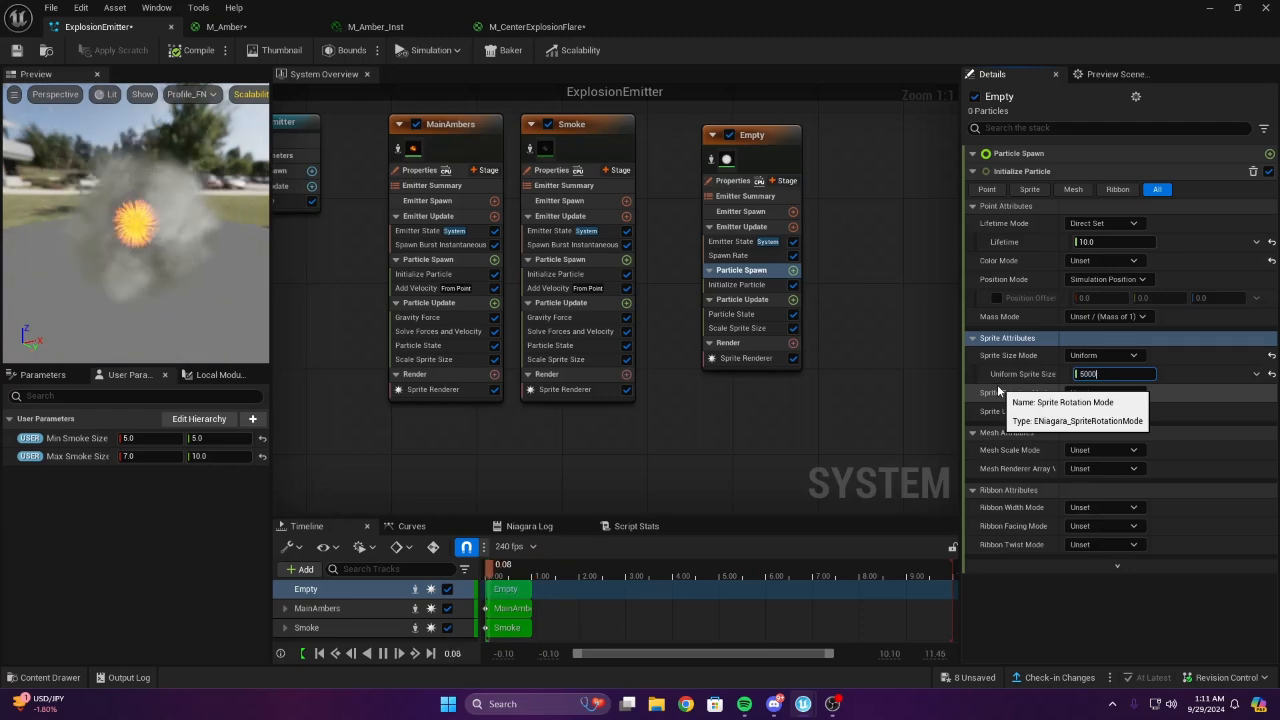
type("5000")
key("Return")
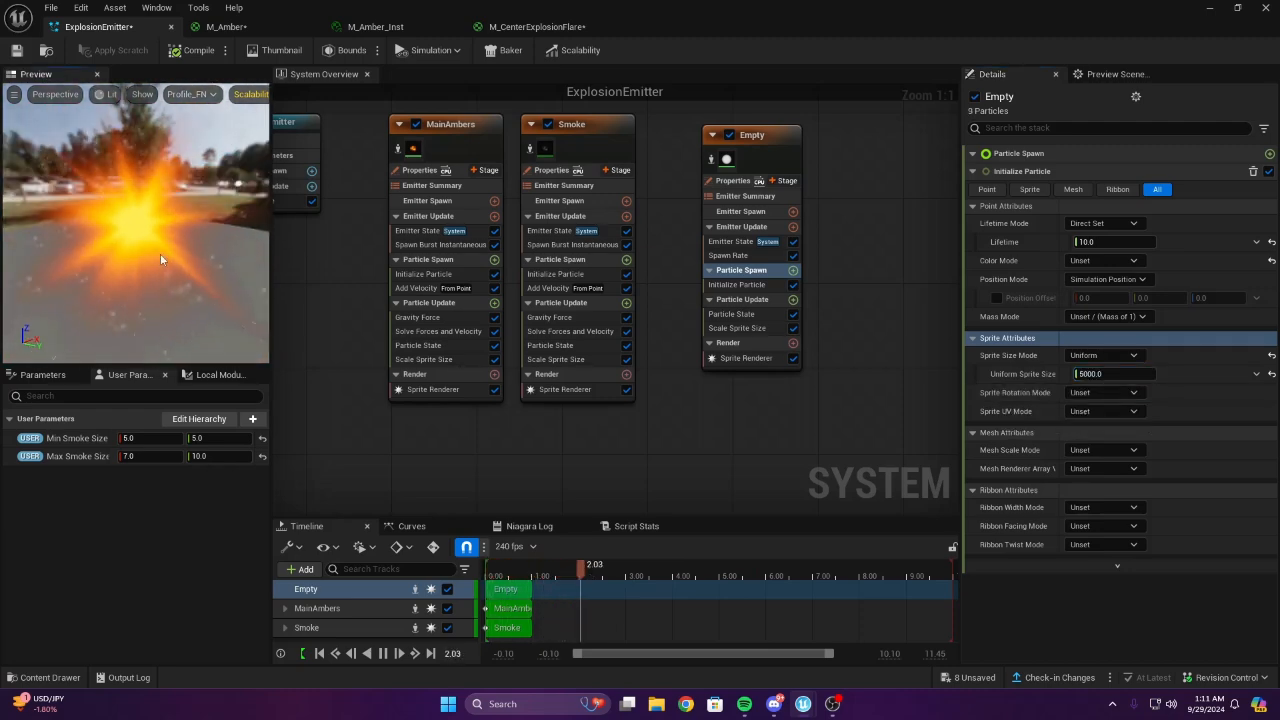
left_click_drag(221, 272, 222, 260)
right_click_drag(840, 205, 527, 225)
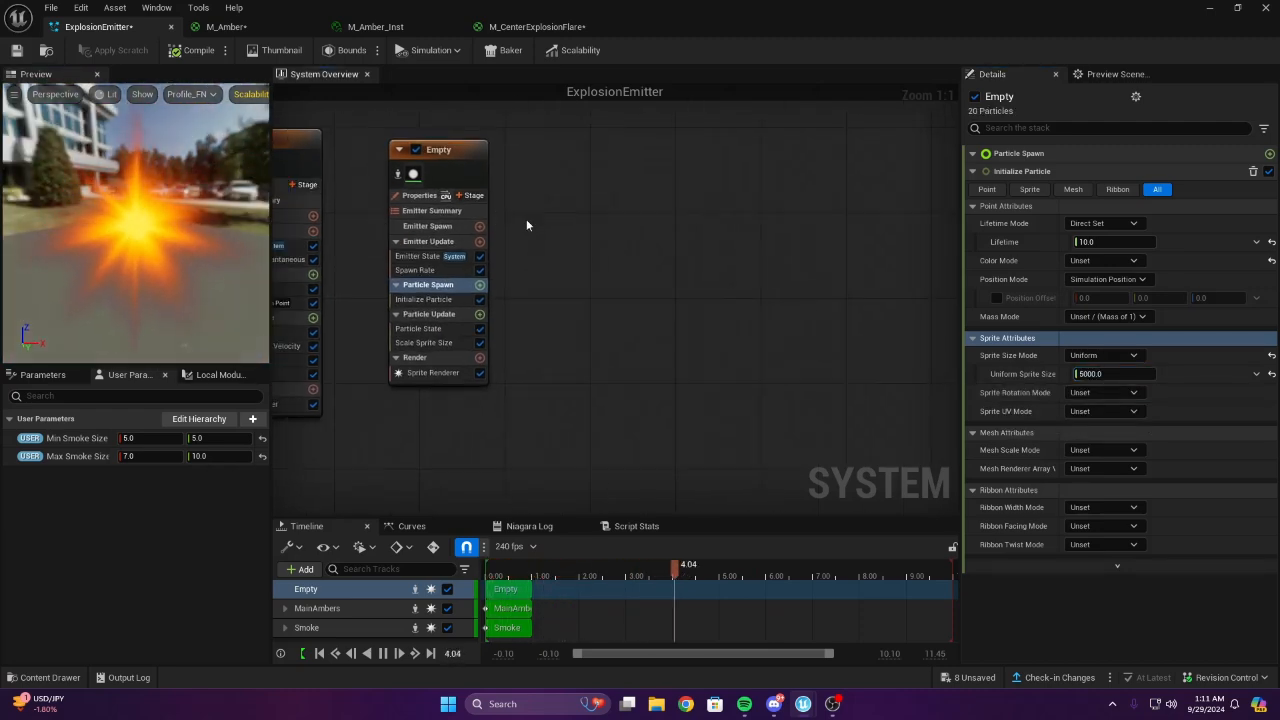
left_click_drag(180, 121, 213, 235)
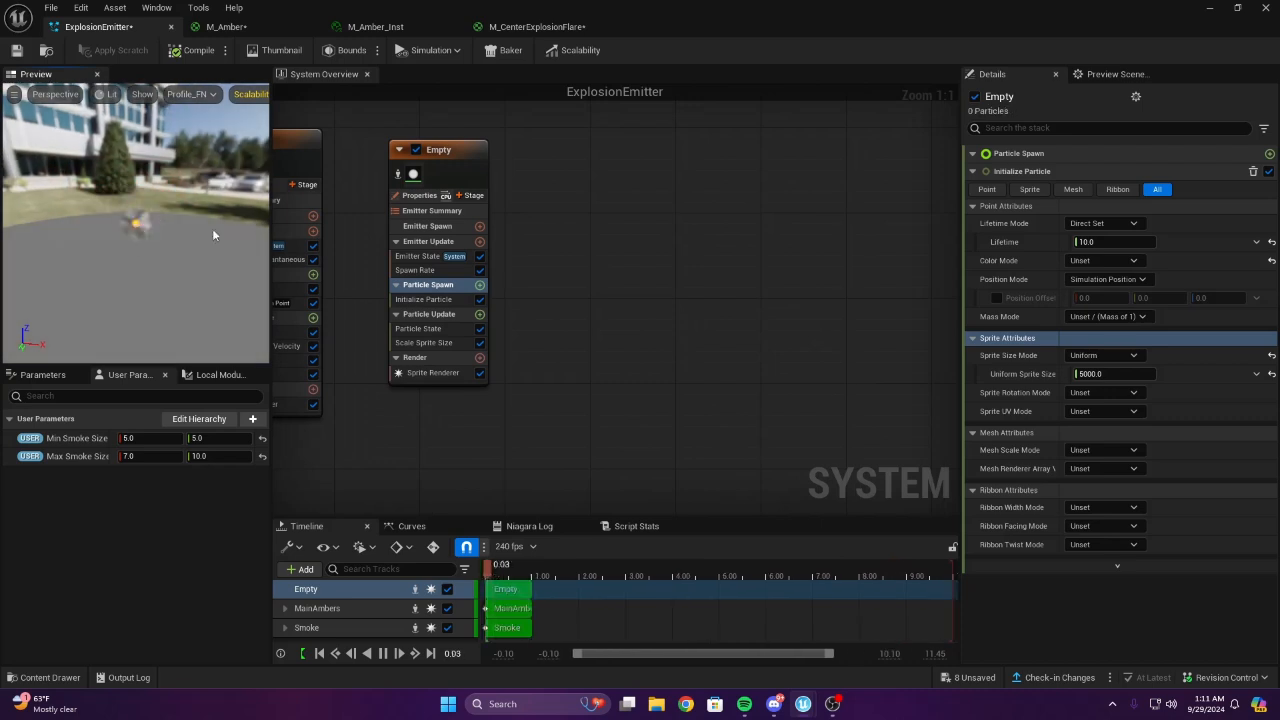
Replace the Empty emitter's Spawn Rate module with Spawn Burst Instantaneous in its Emitter Update stage
right_click_drag(629, 240, 745, 278)
left_click(588, 260)
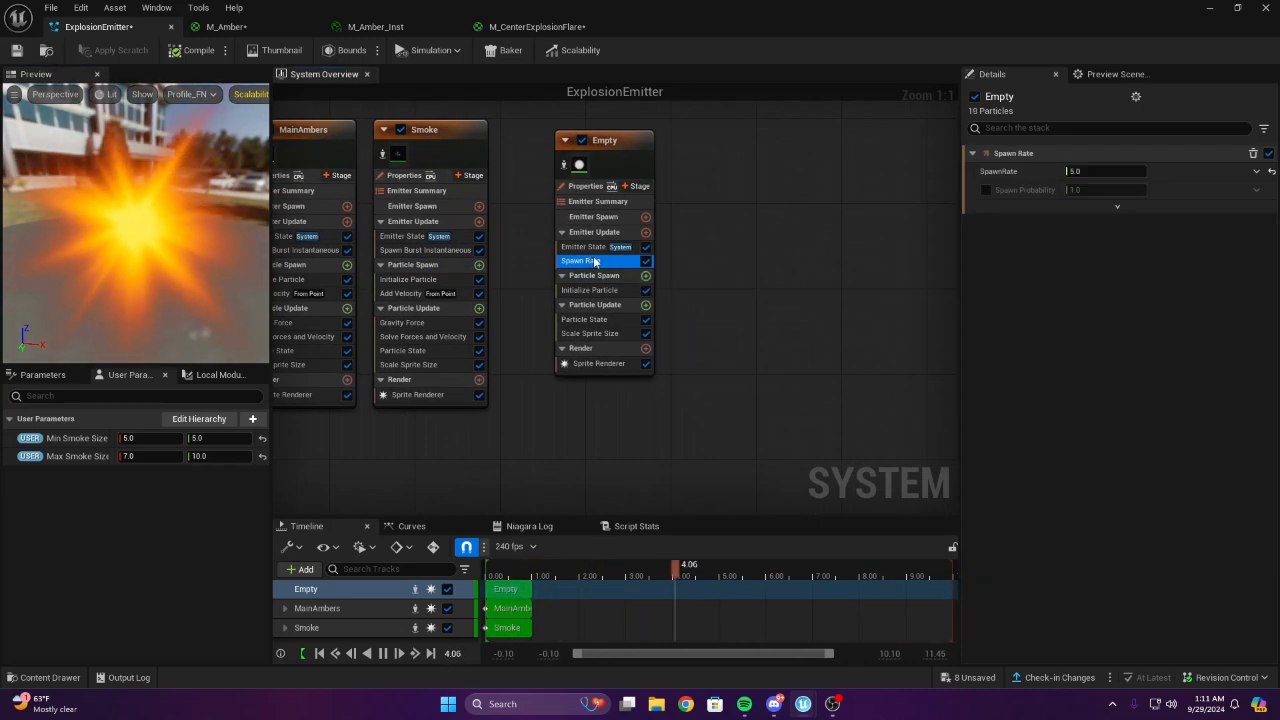
right_click(597, 261)
left_click(649, 464)
left_click(646, 232)
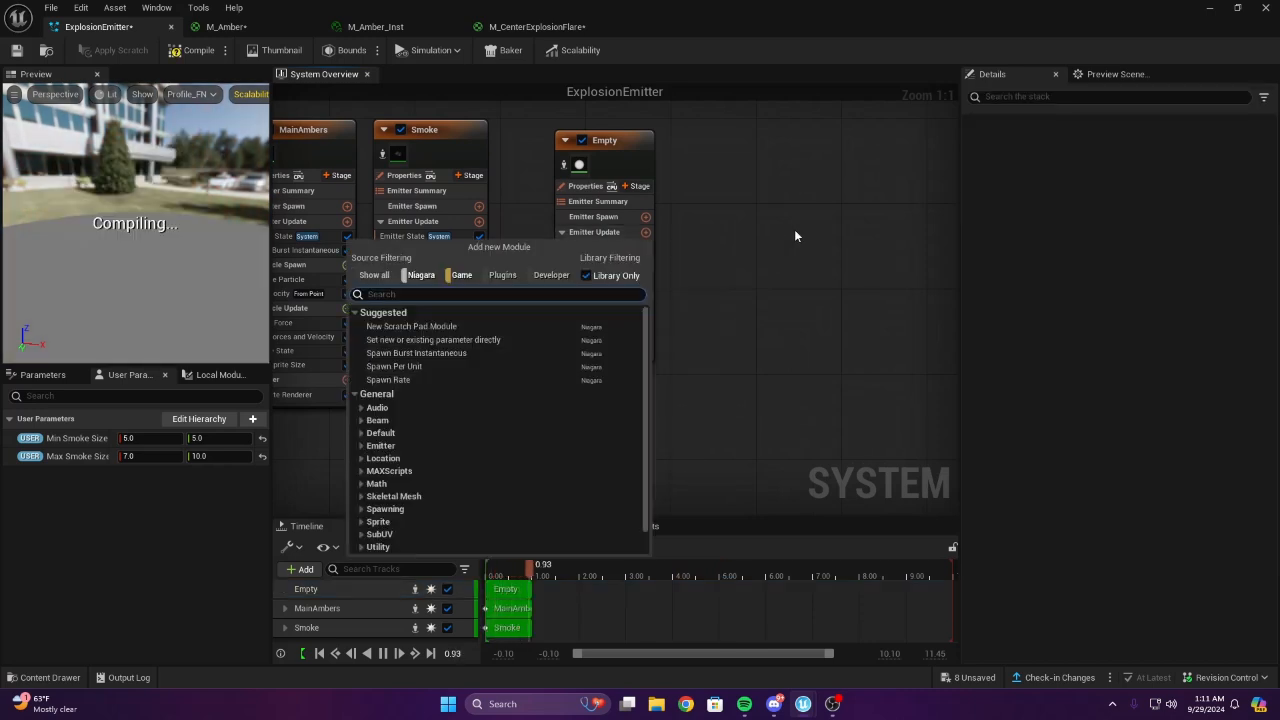
type("span")
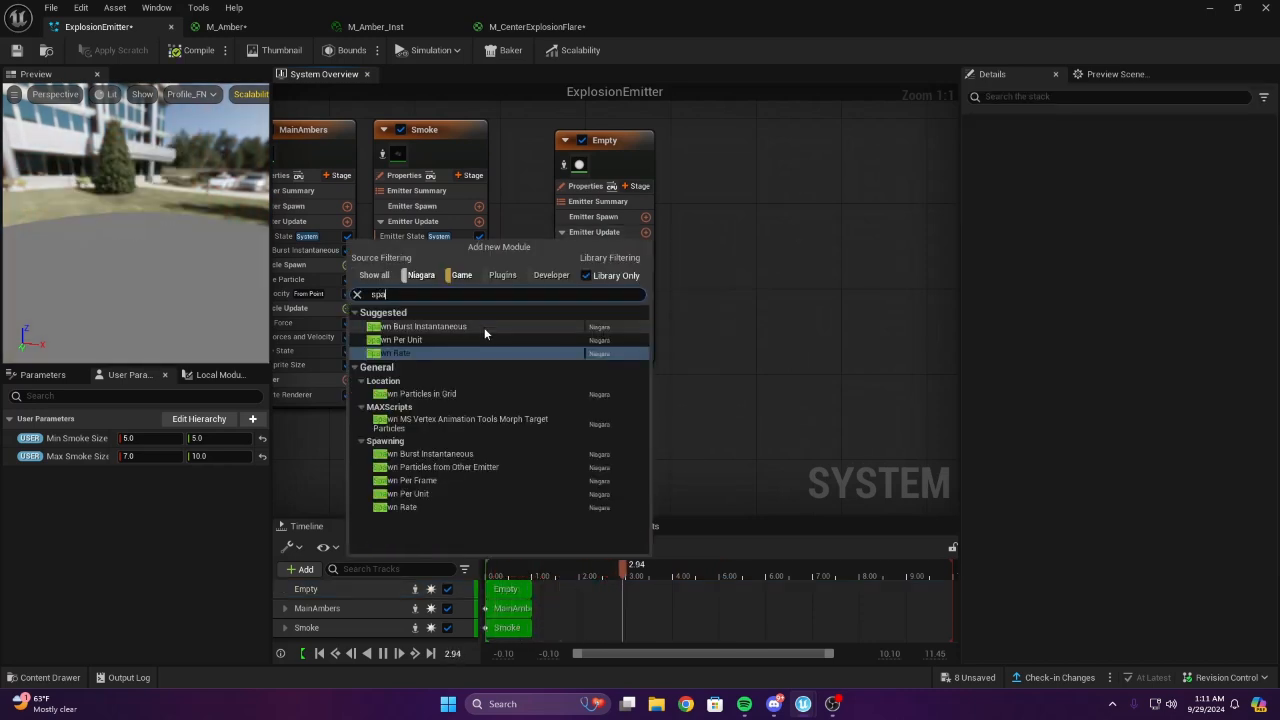
left_click(484, 327)
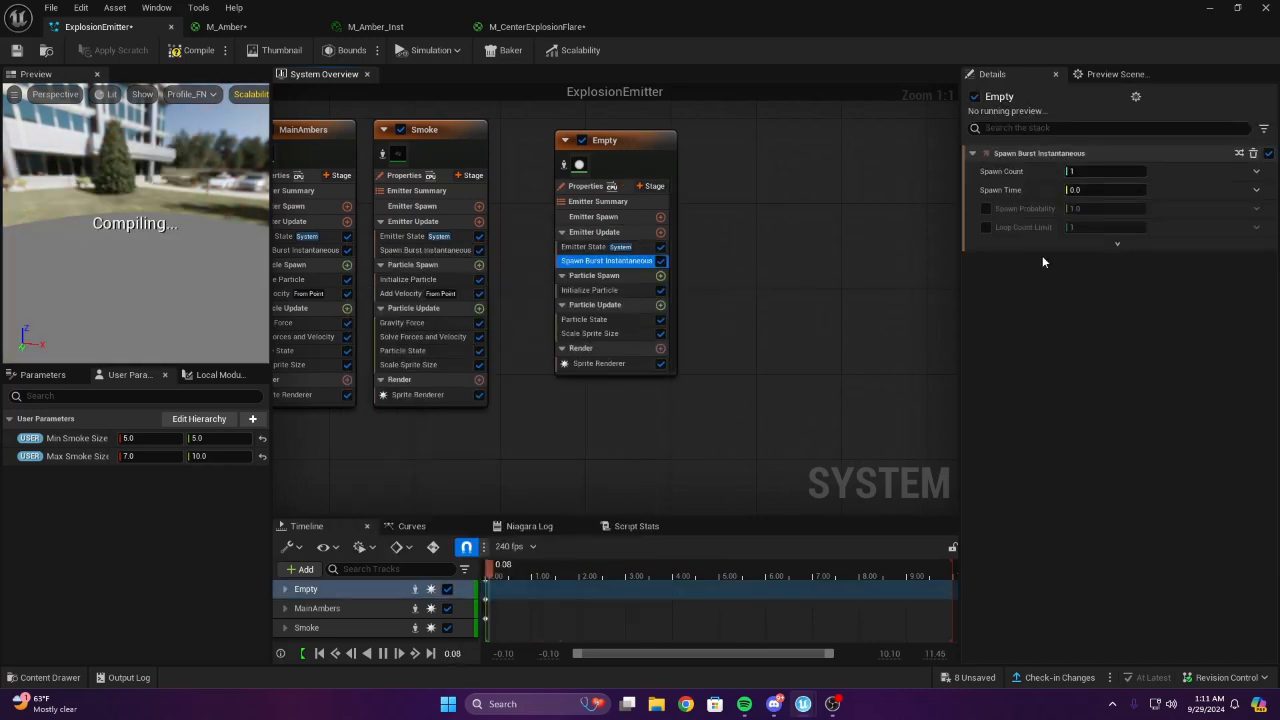
Set the Empty emitter's burst Spawn Count to 3
left_click(1103, 172)
type("3")
key("Return")
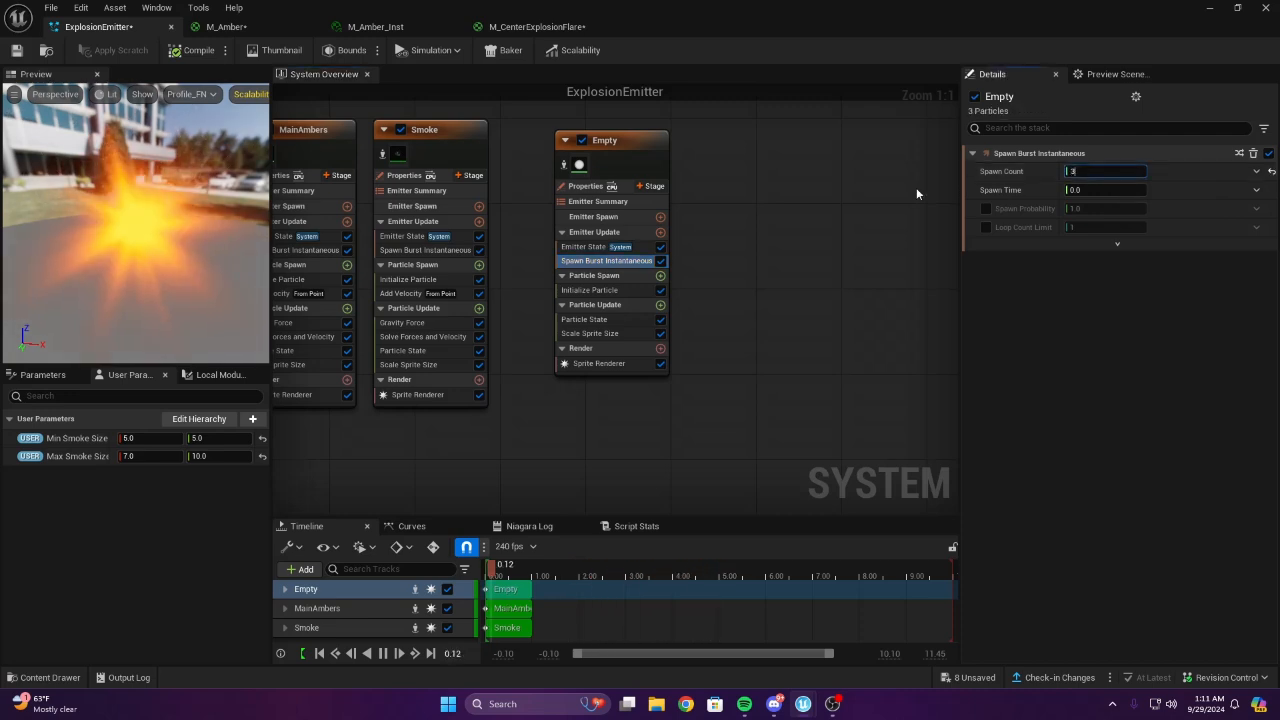
Set the Empty emitter's particle lifetime to 5 and check the explosion in the preview
right_click_drag(791, 216, 832, 209)
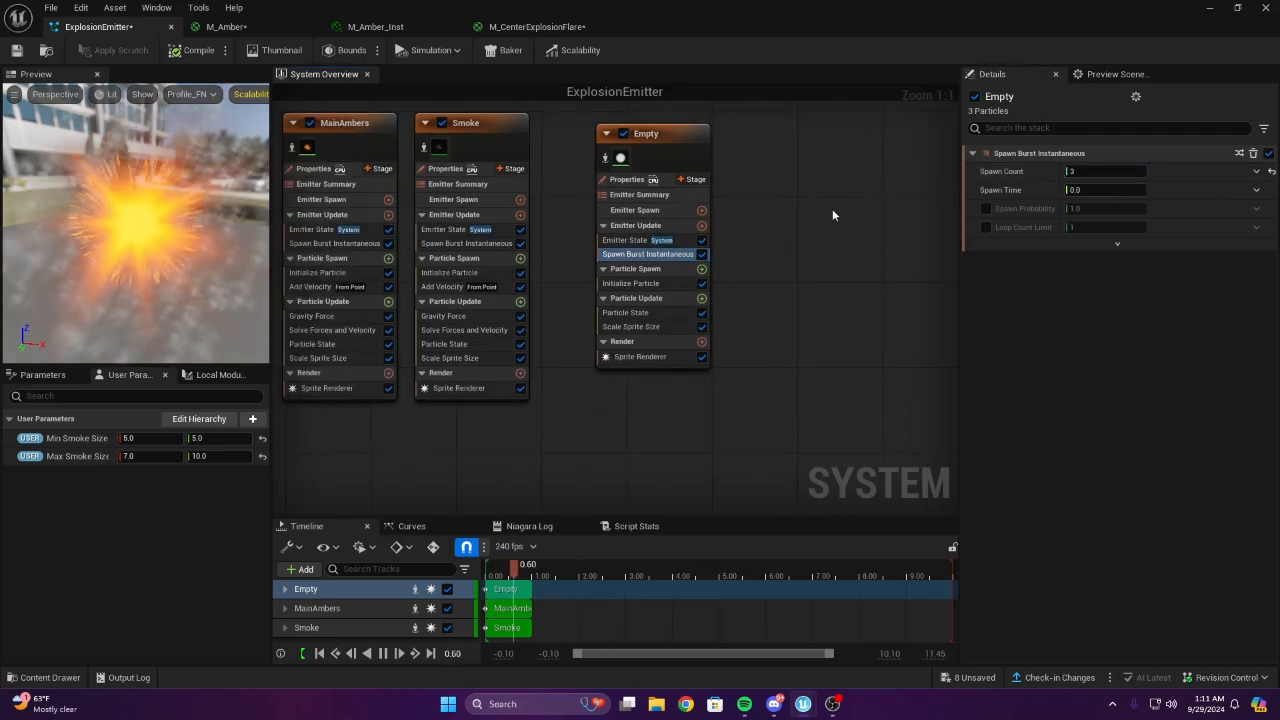
left_click(640, 299)
left_click(678, 269)
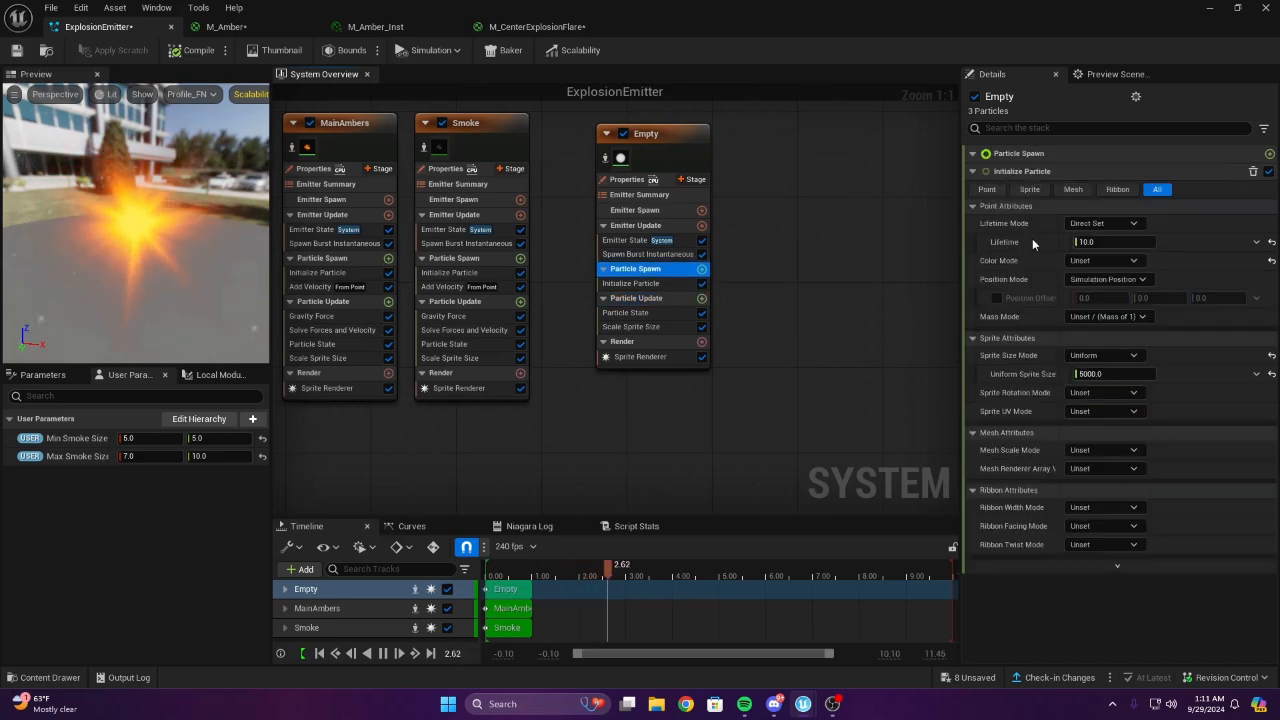
left_click(1104, 240)
type("5")
key("Return")
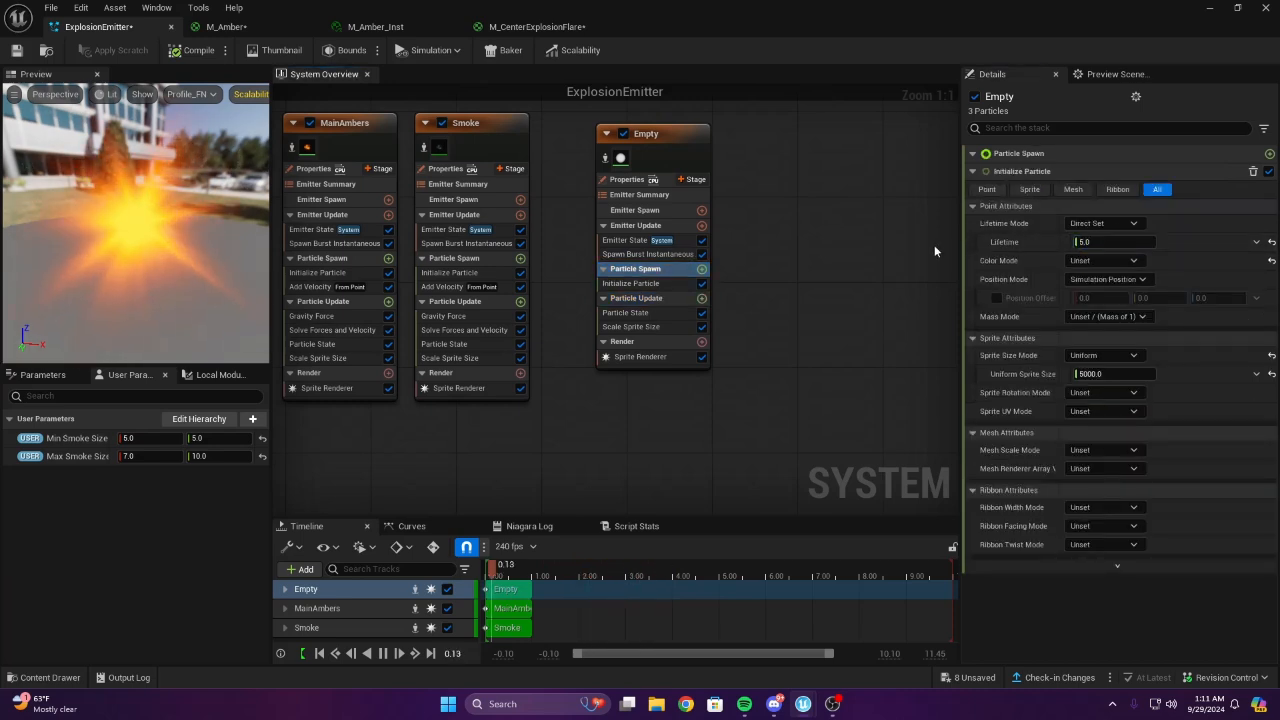
right_click_drag(806, 250, 736, 226)
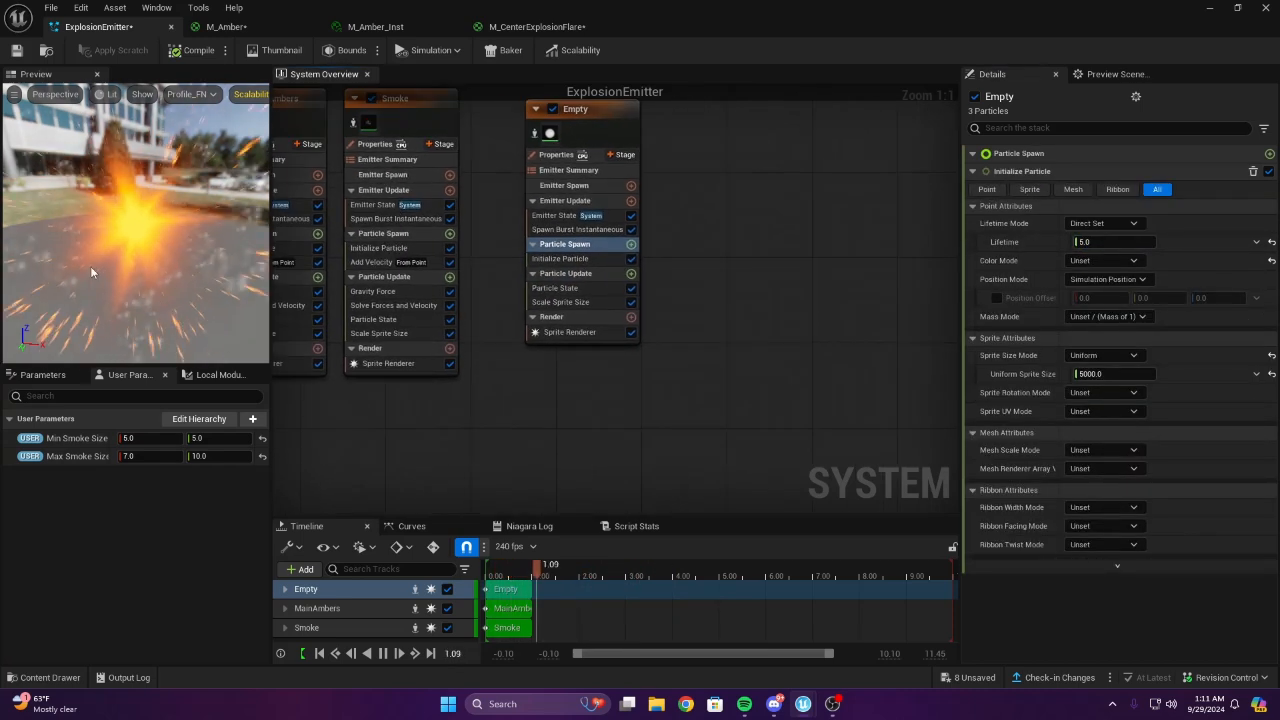
left_click_drag(87, 246, 116, 261)
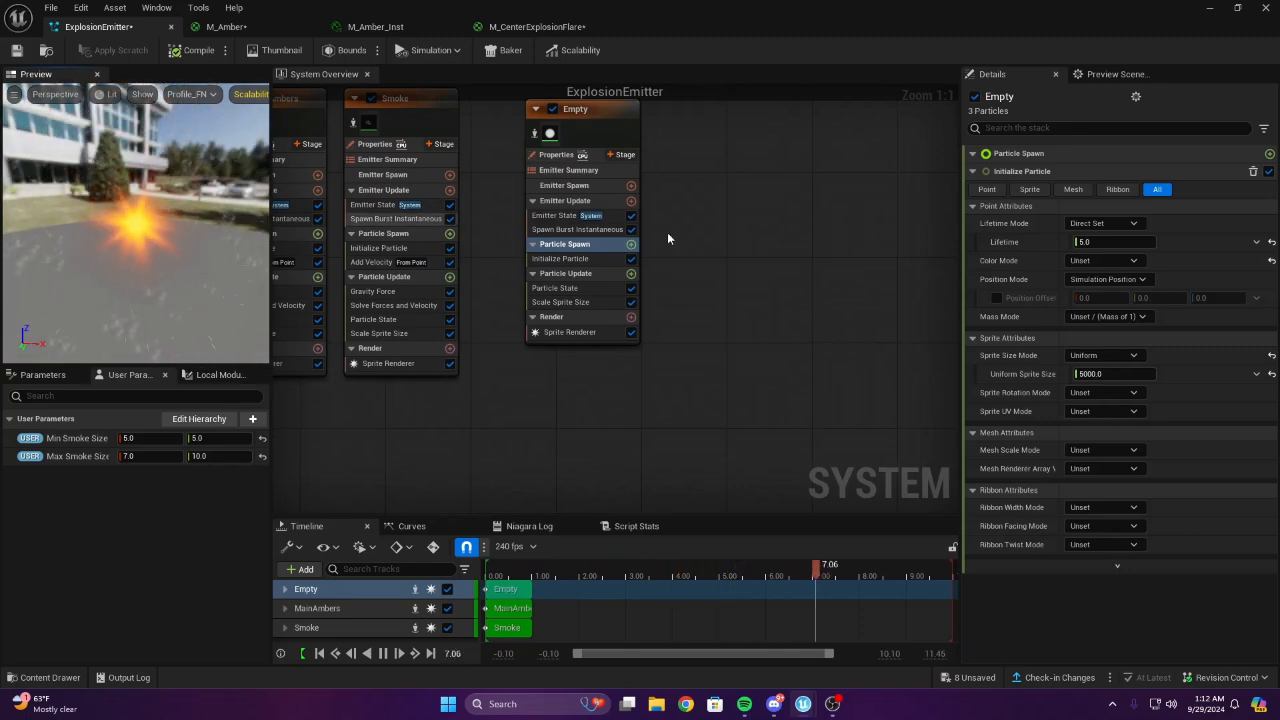
Place the ExplosionEmitter system from the Materials folder on the level's grid floor and frame it in the view
left_click(1238, 7)
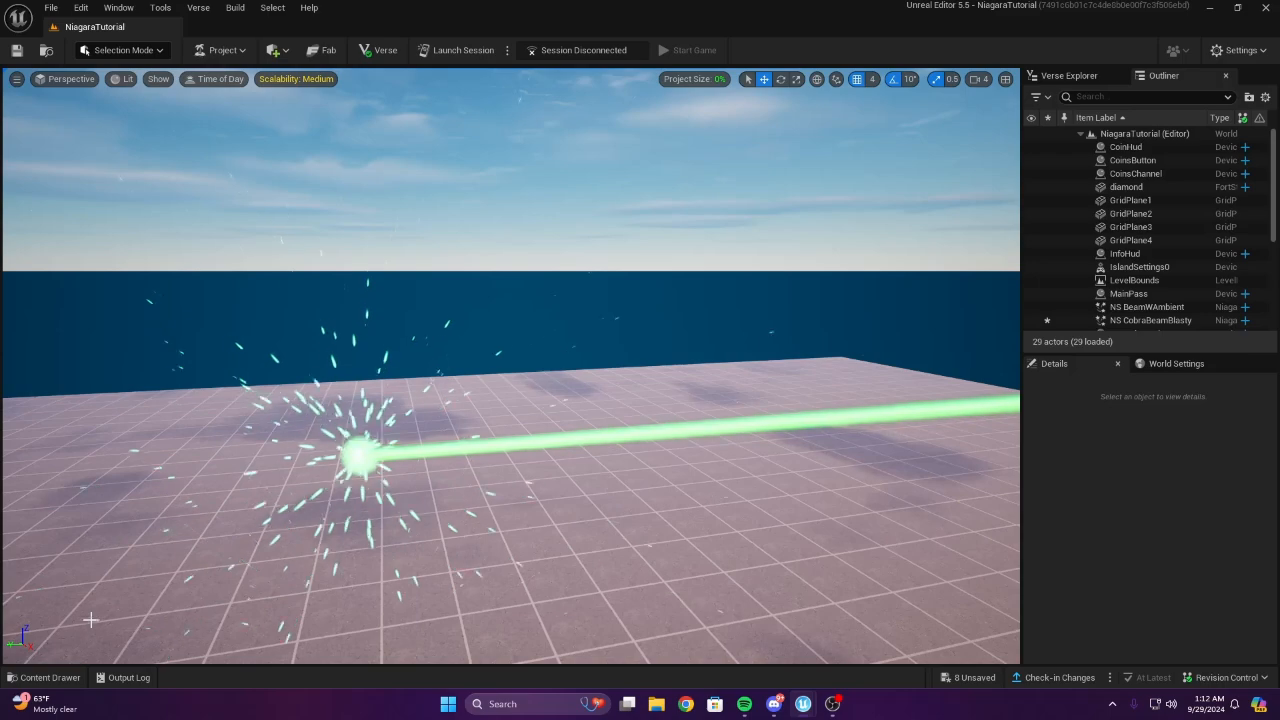
right_click_drag(90, 620, 29, 651)
left_click(38, 678)
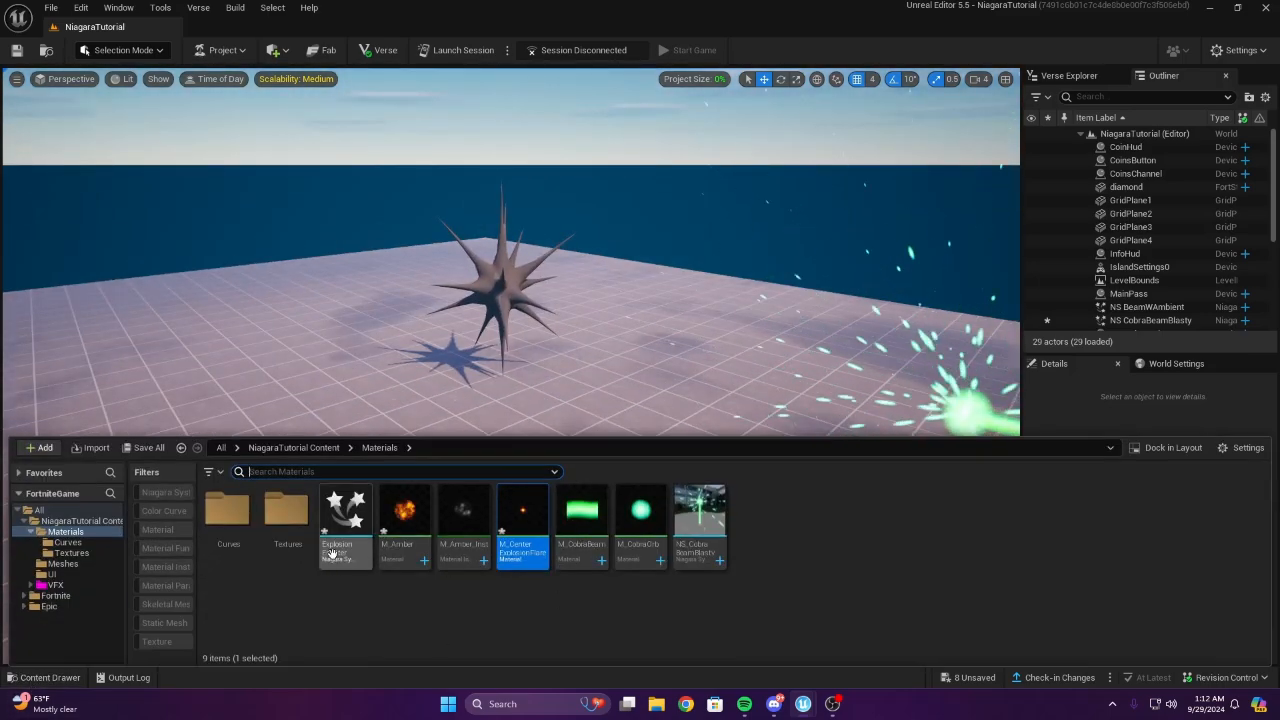
left_click_drag(332, 552, 205, 316)
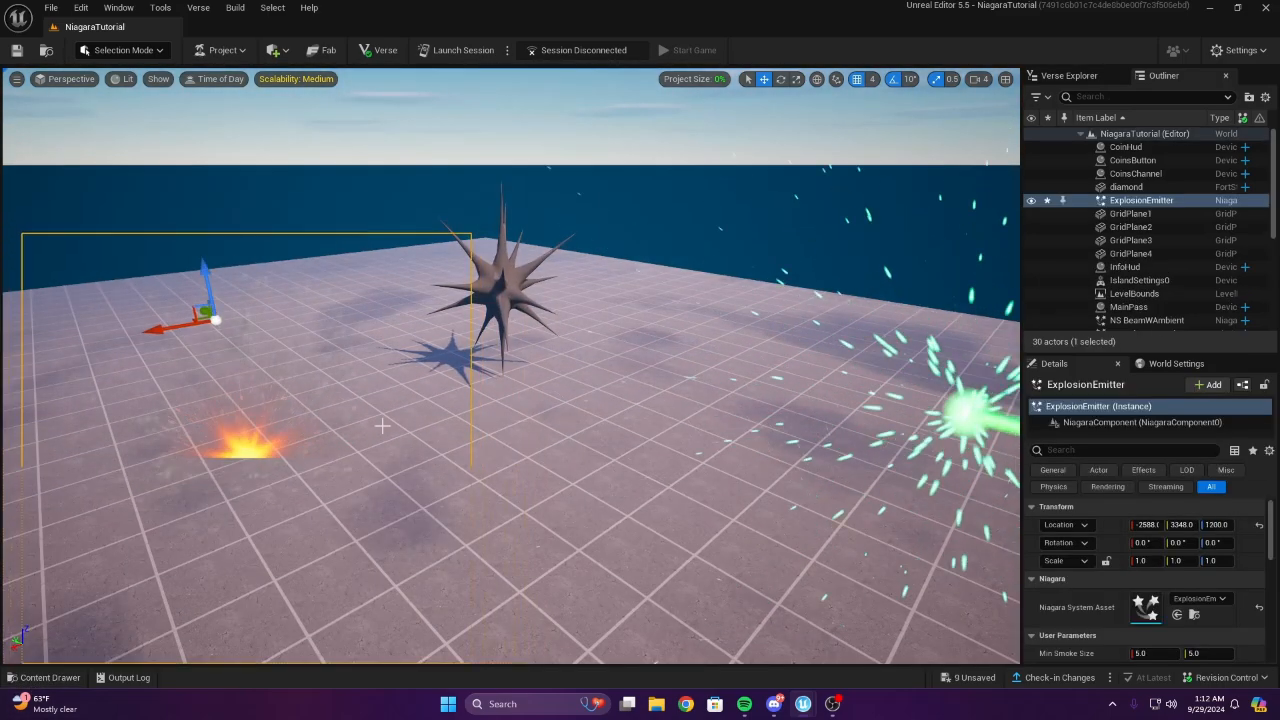
key("f")
scroll(1140, 590, "down", 3)
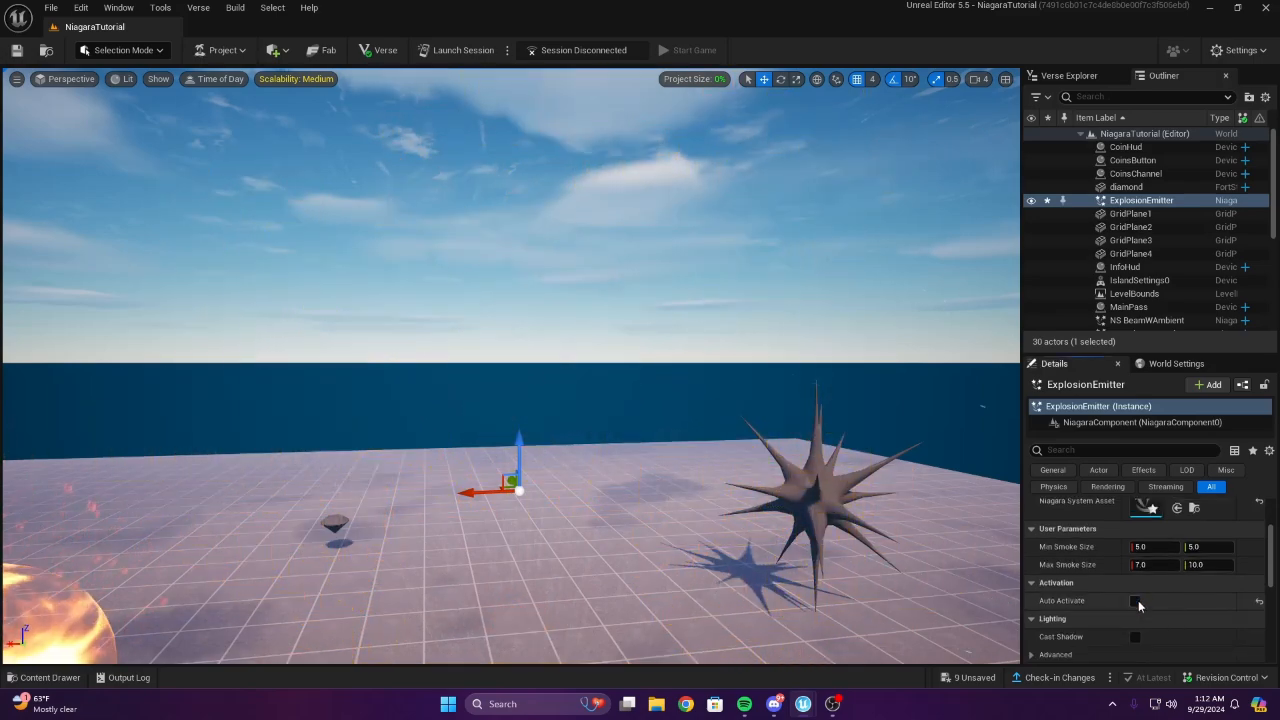
Examine how the placed explosion plays in the level compared with the surrounding effects
left_click(892, 368)
right_click_drag(892, 368, 572, 487)
key("w")
key("s")
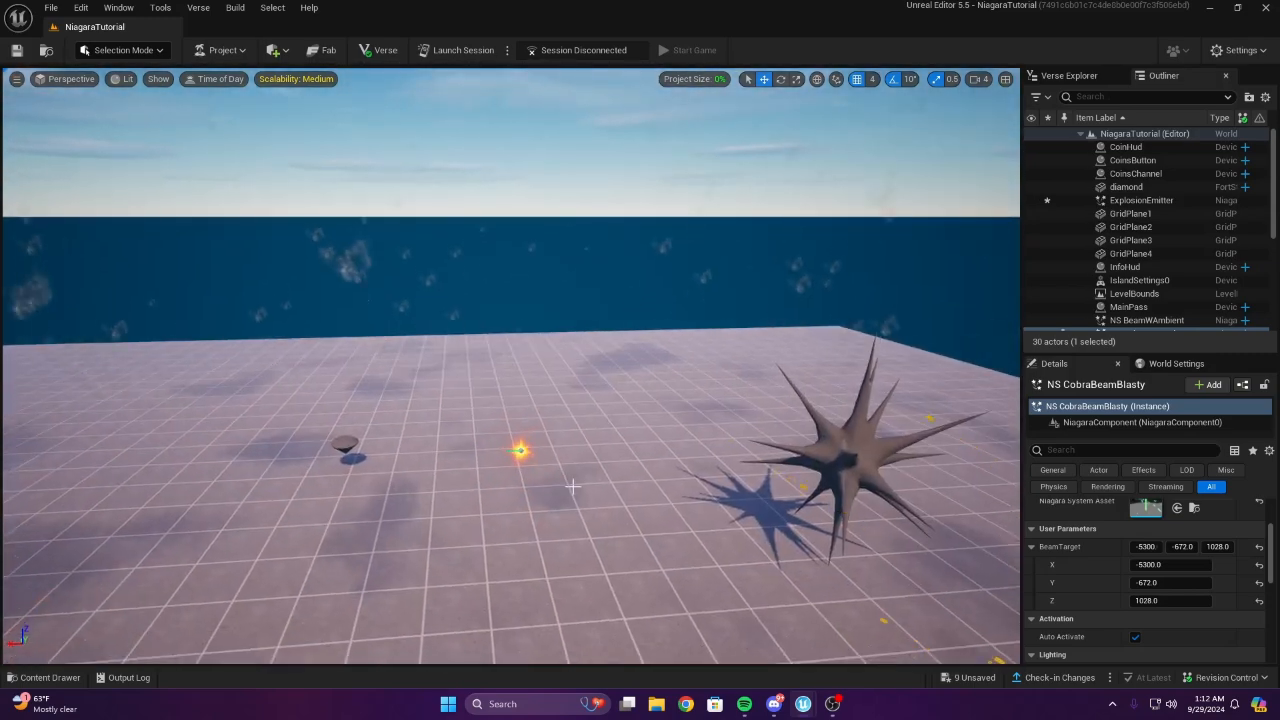
left_click(522, 457)
mouse_move(675, 328)
right_mouse_down()
mouse_move(689, 300)
mouse_move(670, 335)
right_mouse_up()
left_click(689, 300)
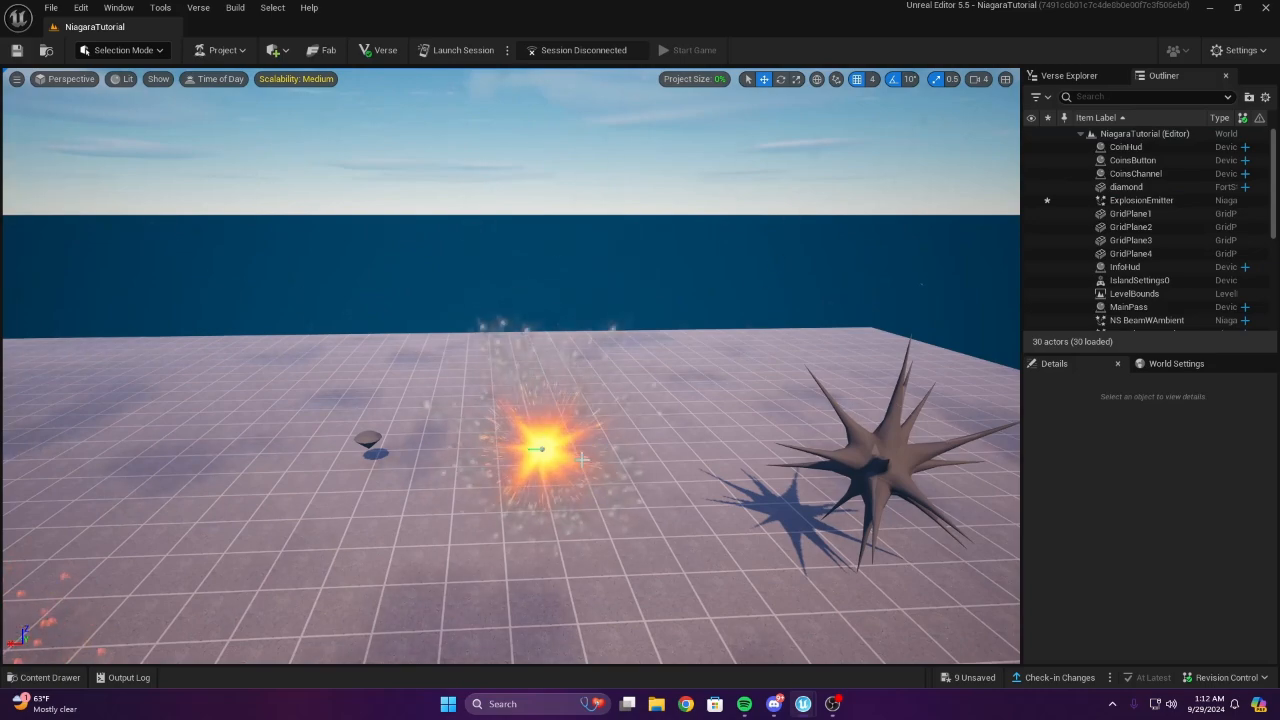
Reopen the Niagara system of the placed ExplosionEmitter and set MainAmbers' non-uniform sprite size to 50 by 800
left_click(538, 448)
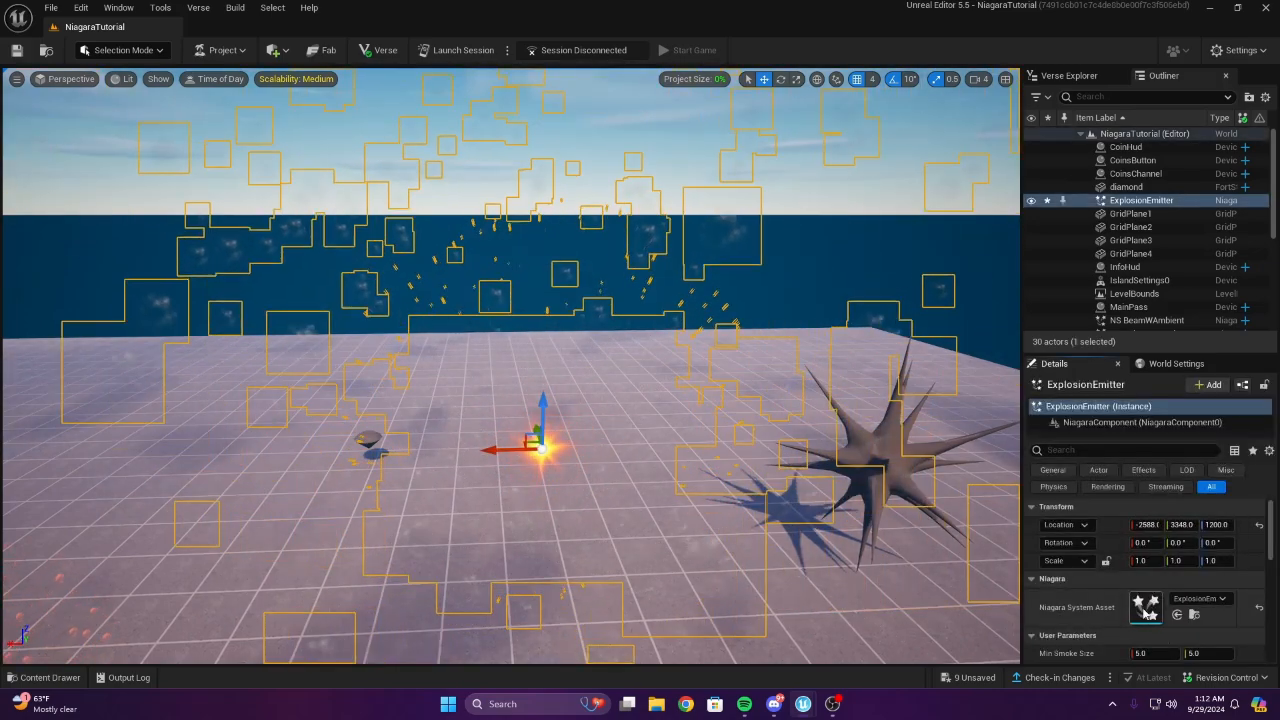
double_click(1146, 608)
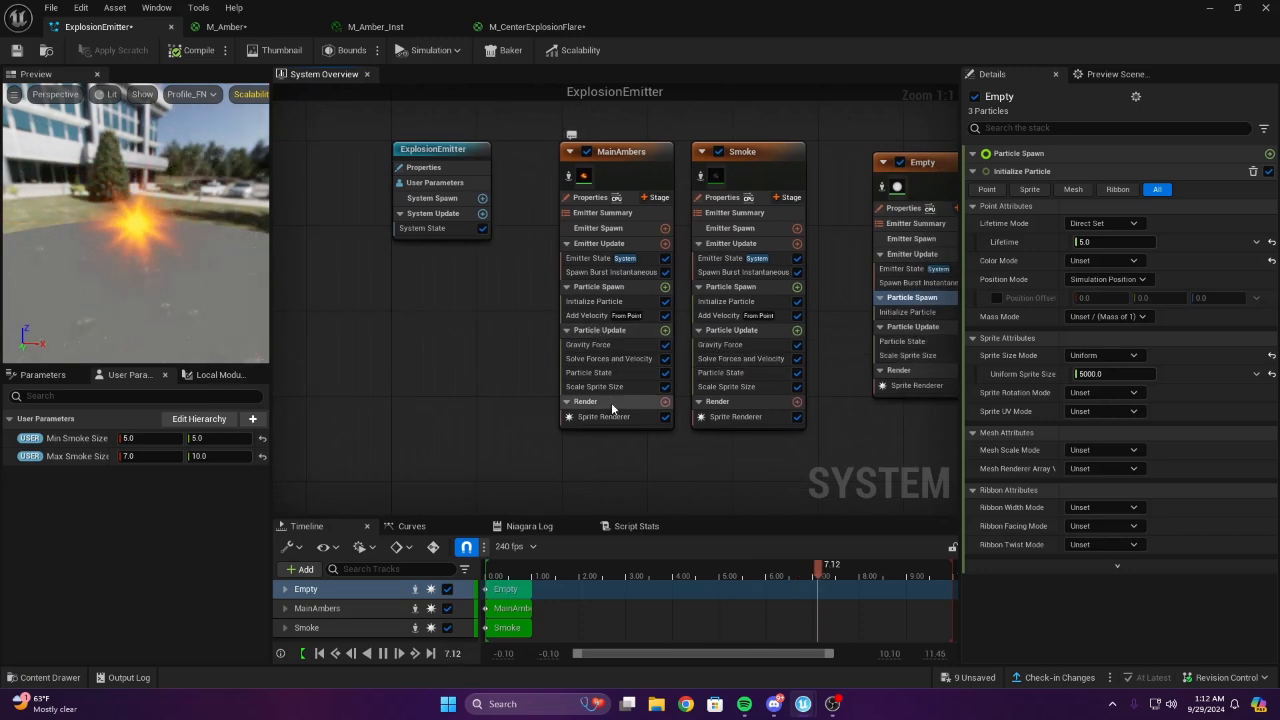
left_click(611, 402)
left_click(600, 333)
left_click(604, 289)
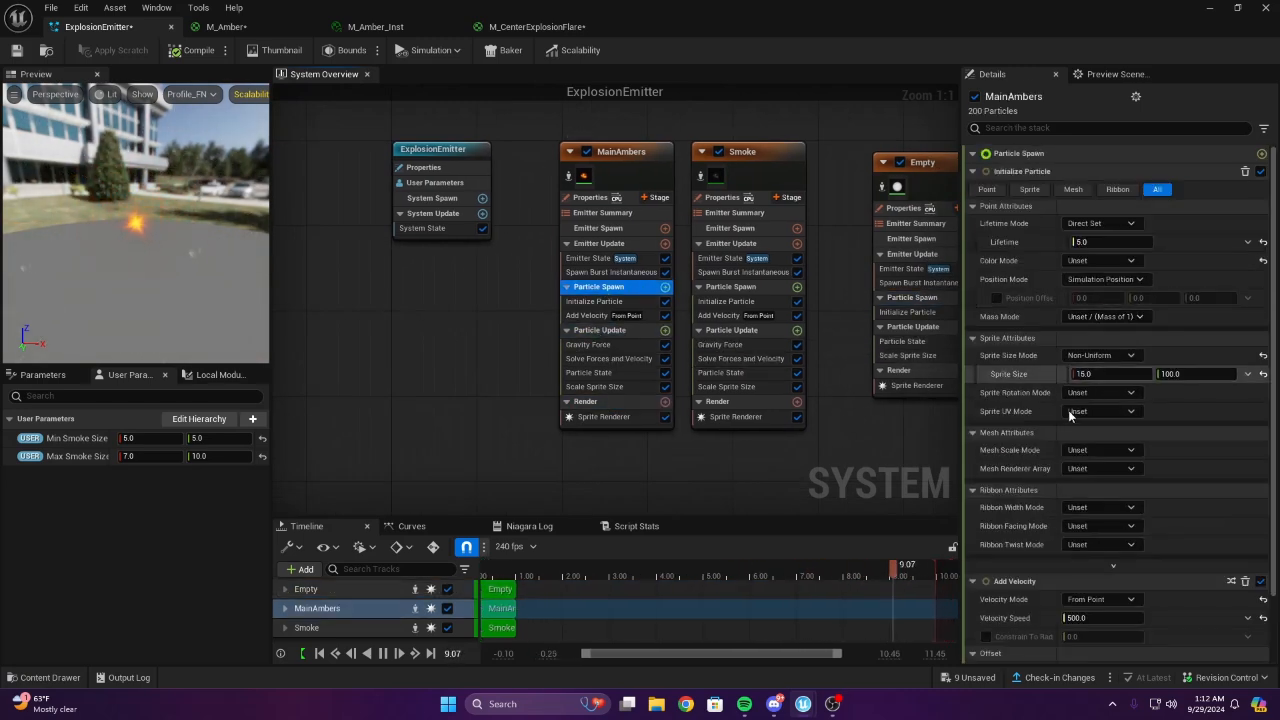
left_click(1085, 374)
type("50")
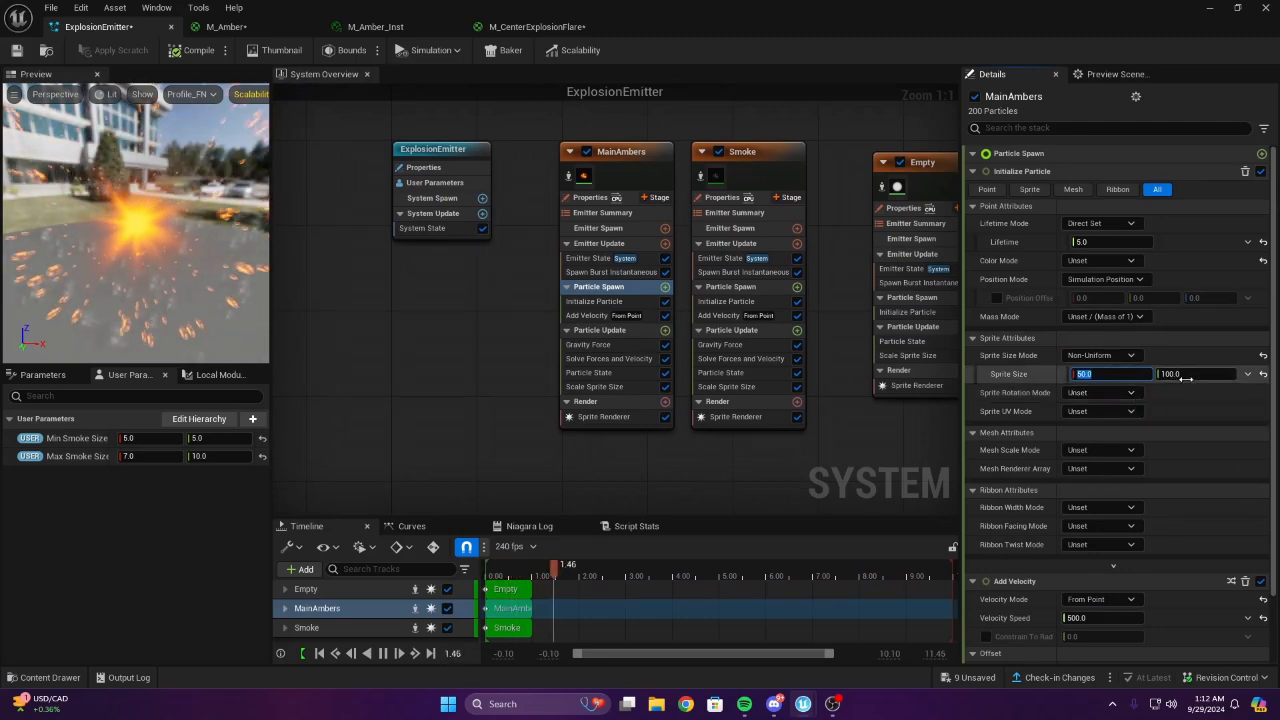
type("500")
key("Return")
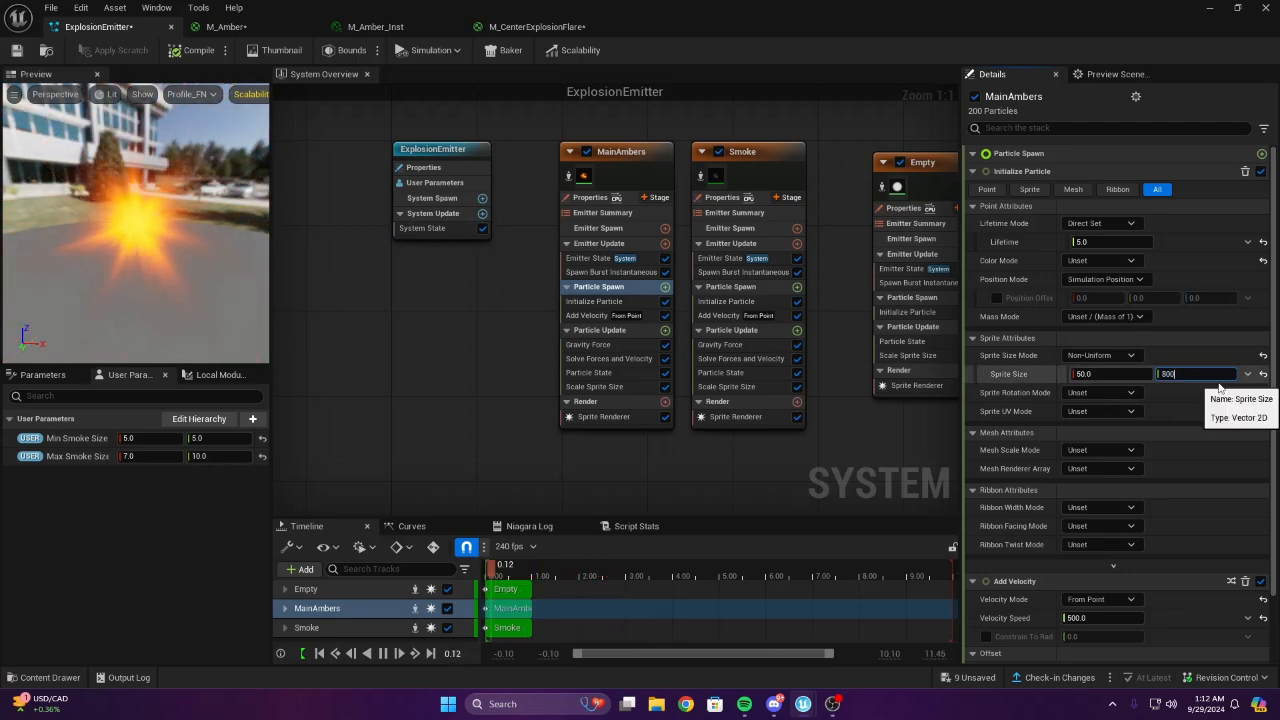
key("Return")
Set the Velocity Speed of MainAmbers' Add Velocity module to 1000
right_click_drag(526, 346, 482, 313)
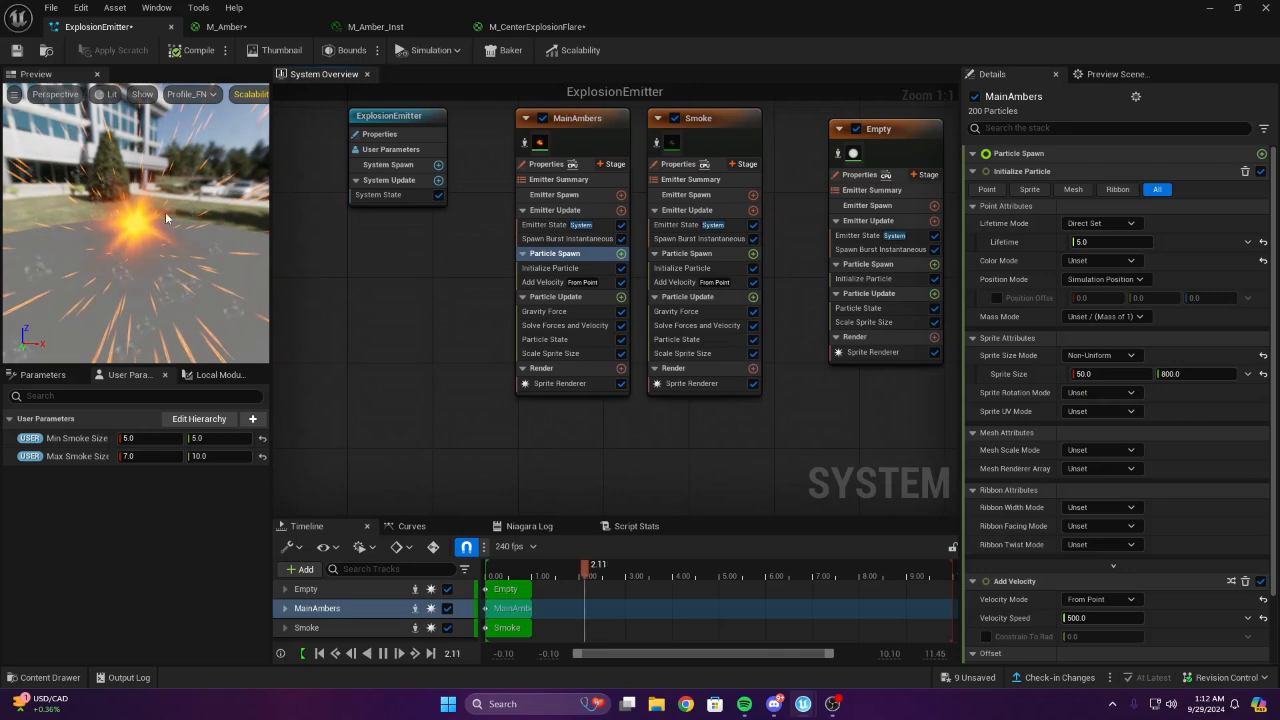
left_click(546, 284)
right_click_drag(726, 283, 763, 309)
left_click(1087, 191)
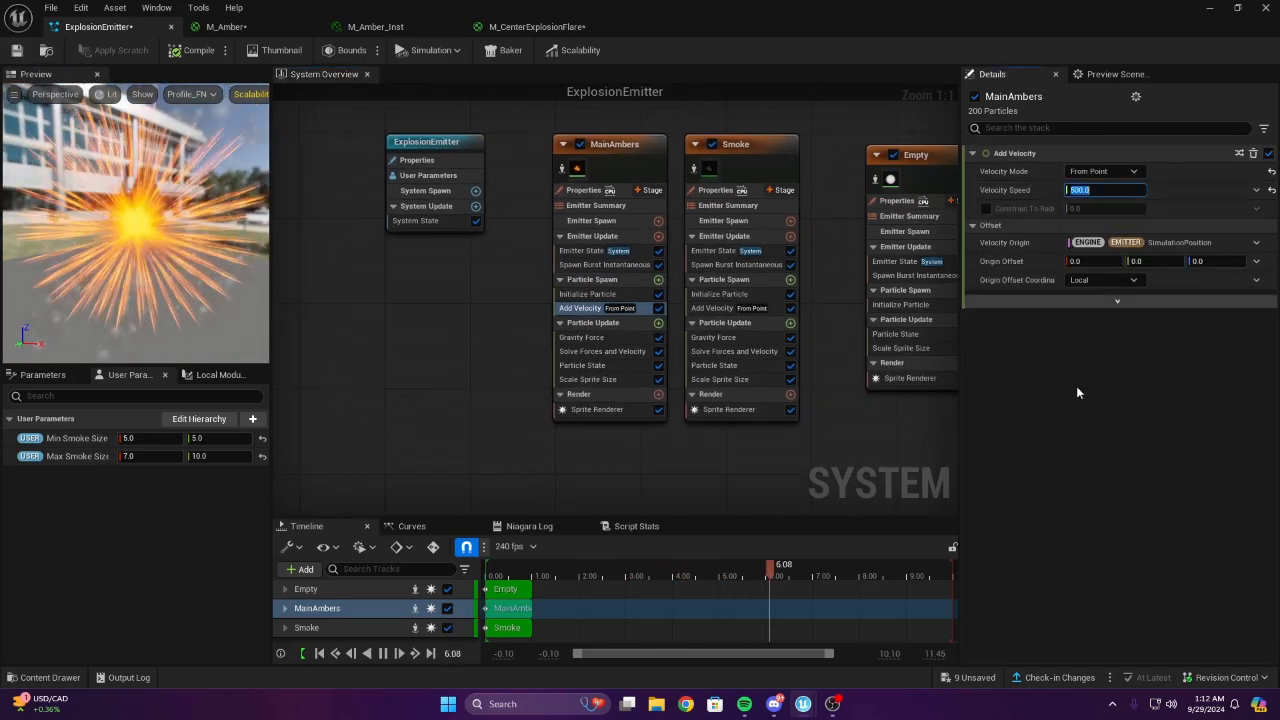
type("1000")
key("Return")
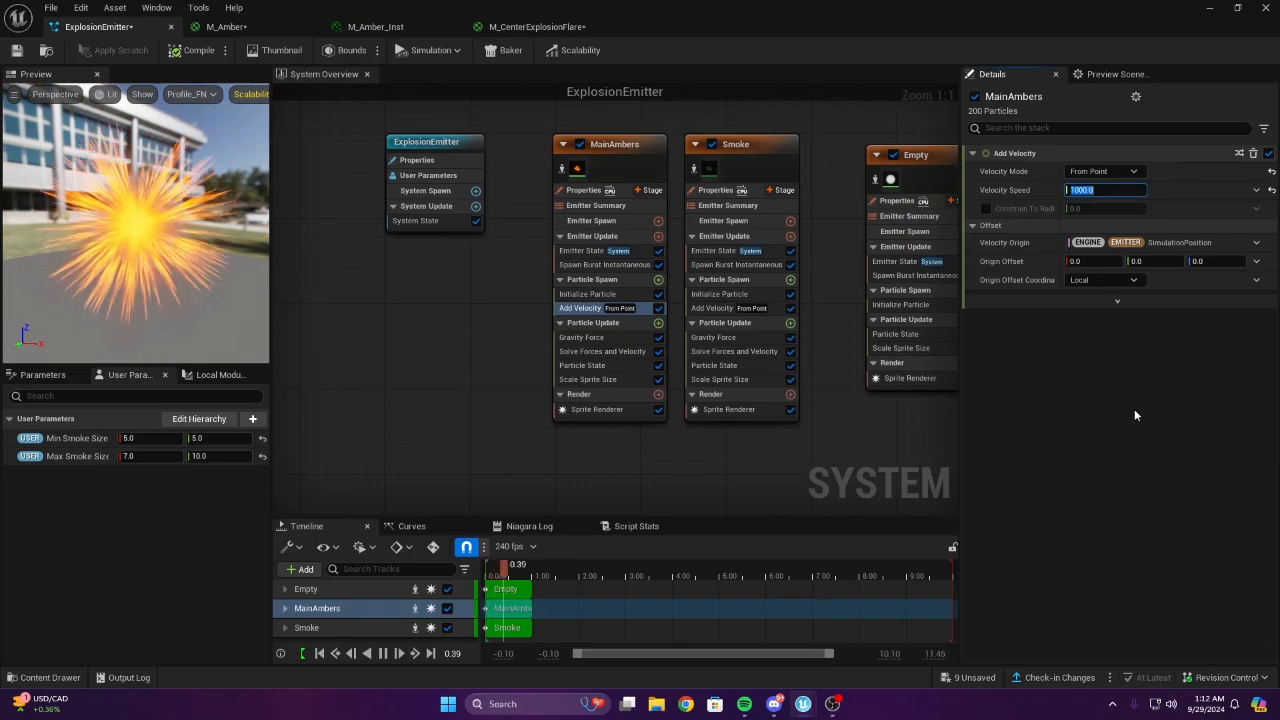
Examine the ember spread and speed of the explosion in the level from near and far
left_click(1210, 8)
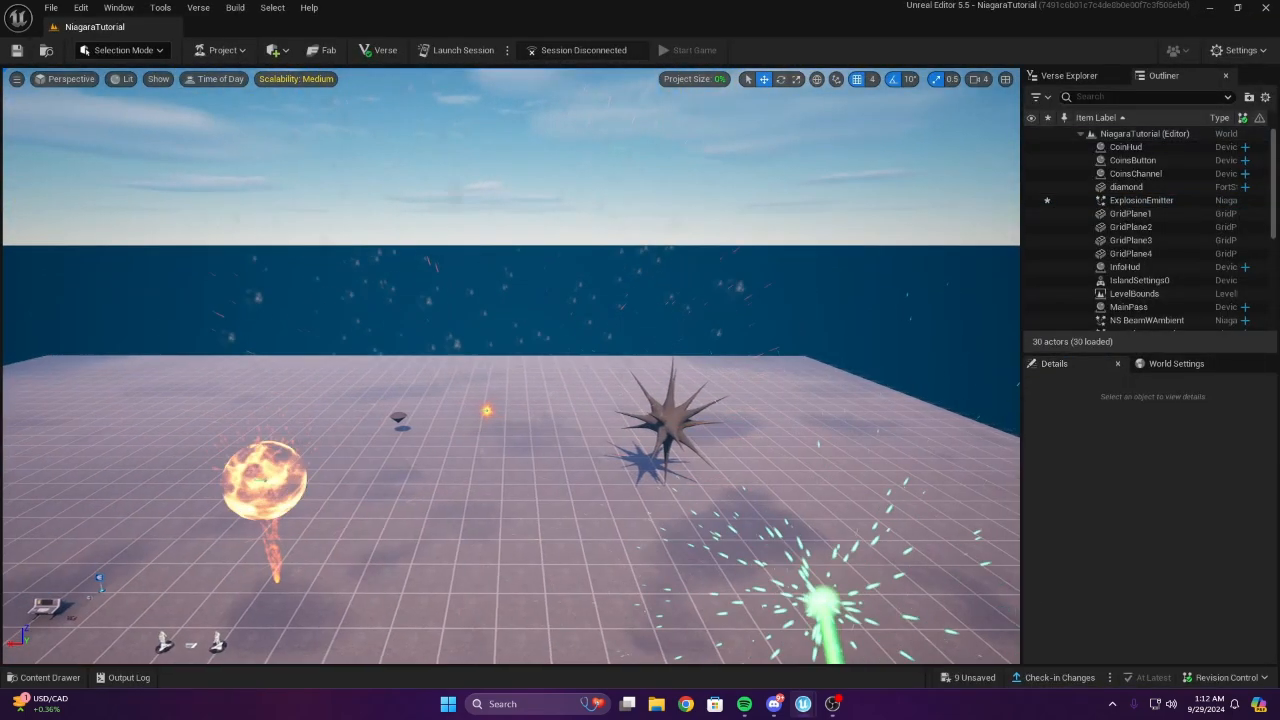
right_click_drag(512, 366, 519, 403)
key("w")
key("w")
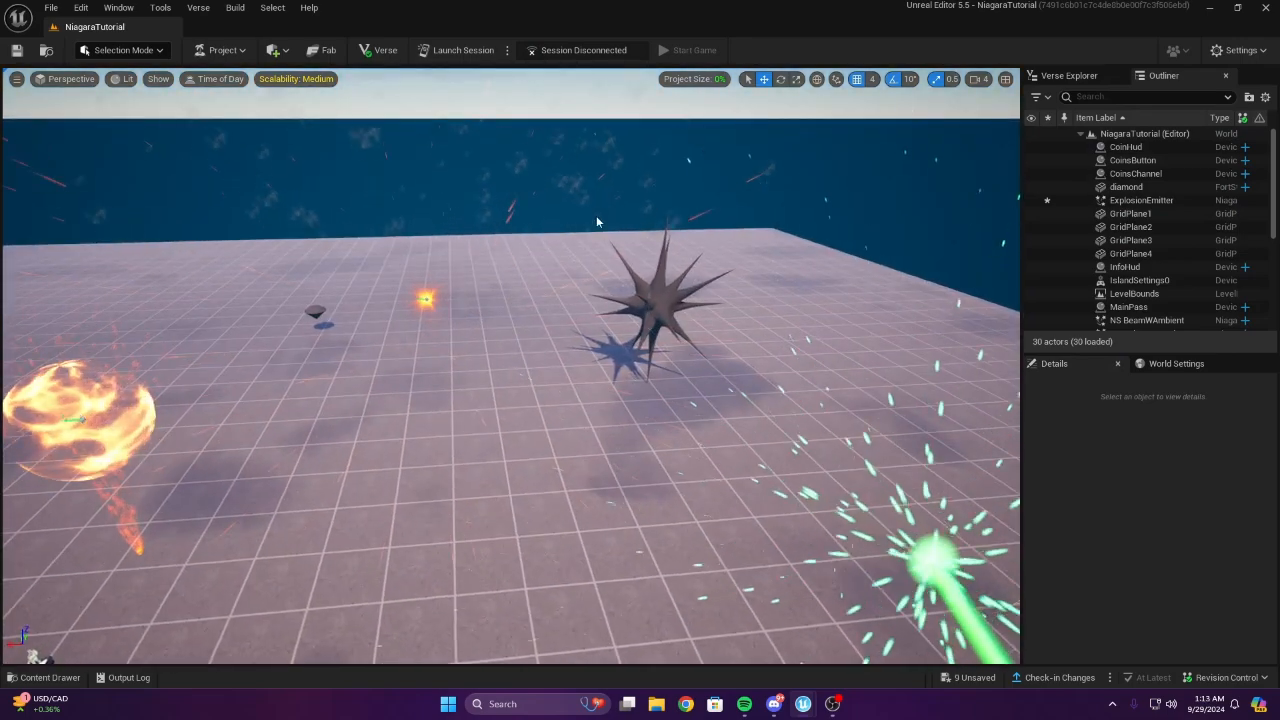
key("s")
right_click_drag(596, 215, 575, 176)
key("a")
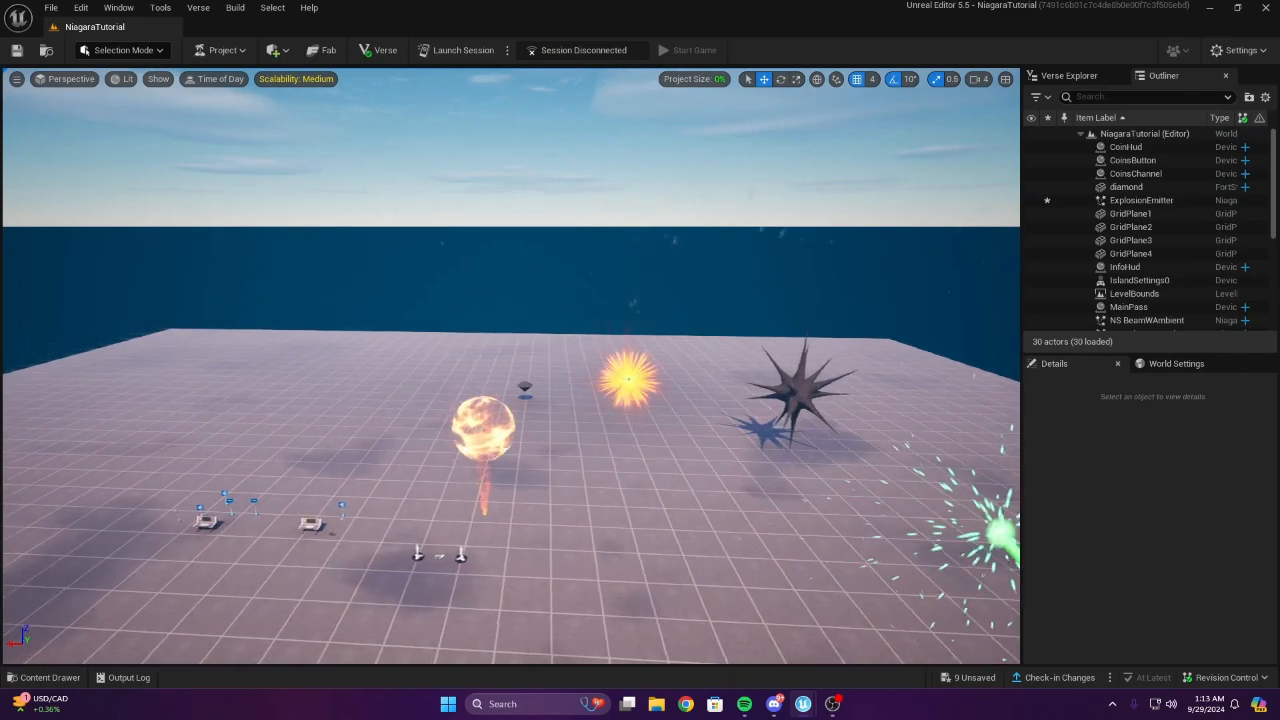
right_click_drag(573, 407, 606, 397)
key("w")
Reopen the ExplosionEmitter system and set the Smoke emitter's random uniform sprite size to minimum 500 and maximum 800
left_click(573, 407)
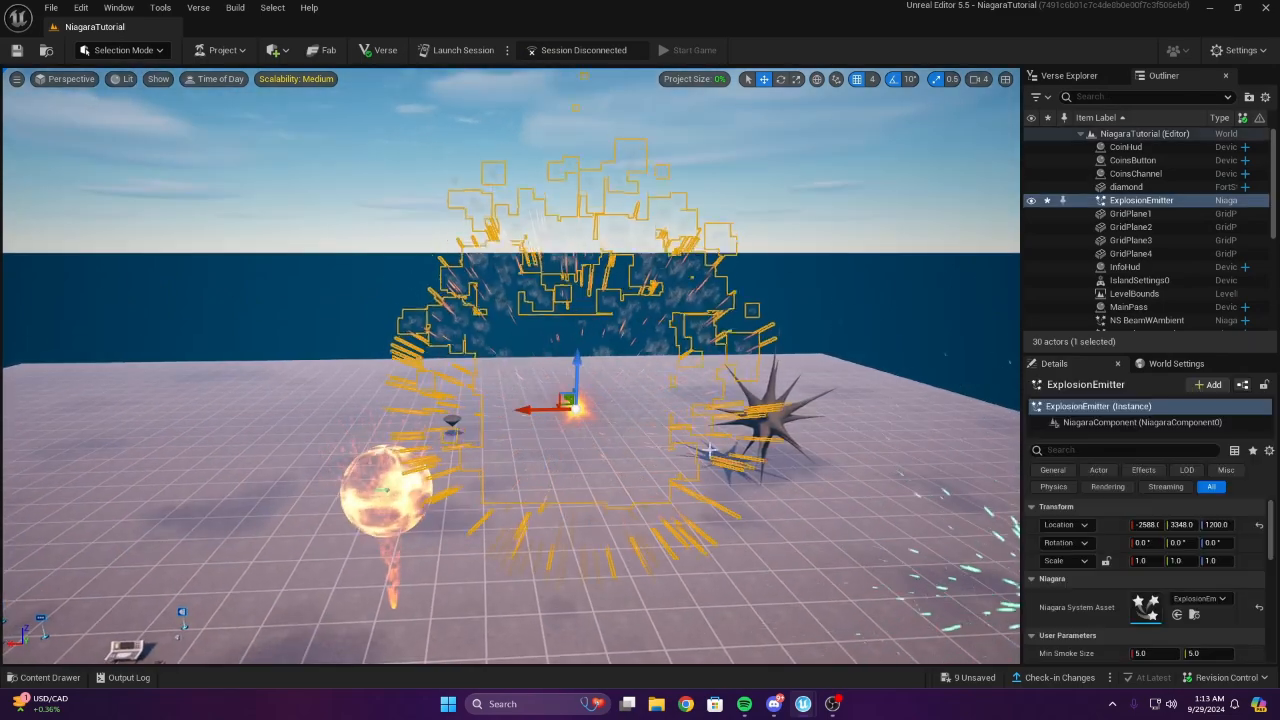
key("ctrl+e")
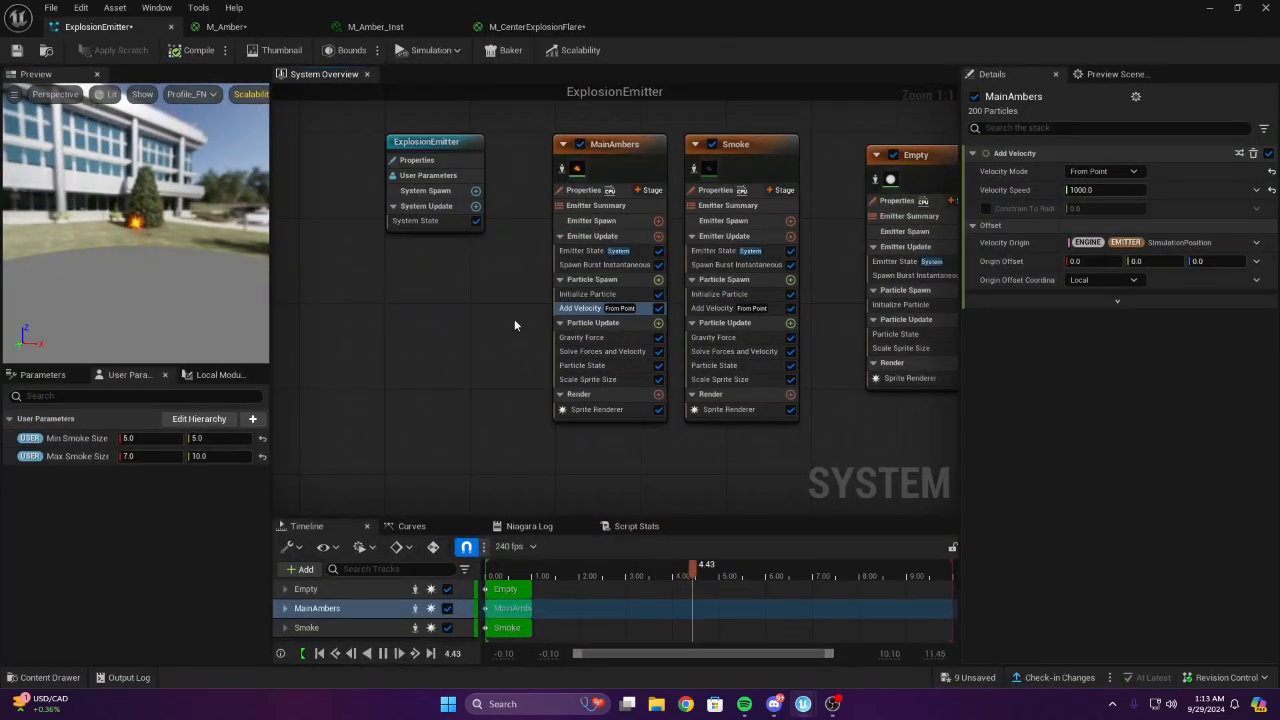
right_click_drag(514, 325, 333, 326)
left_click(584, 294)
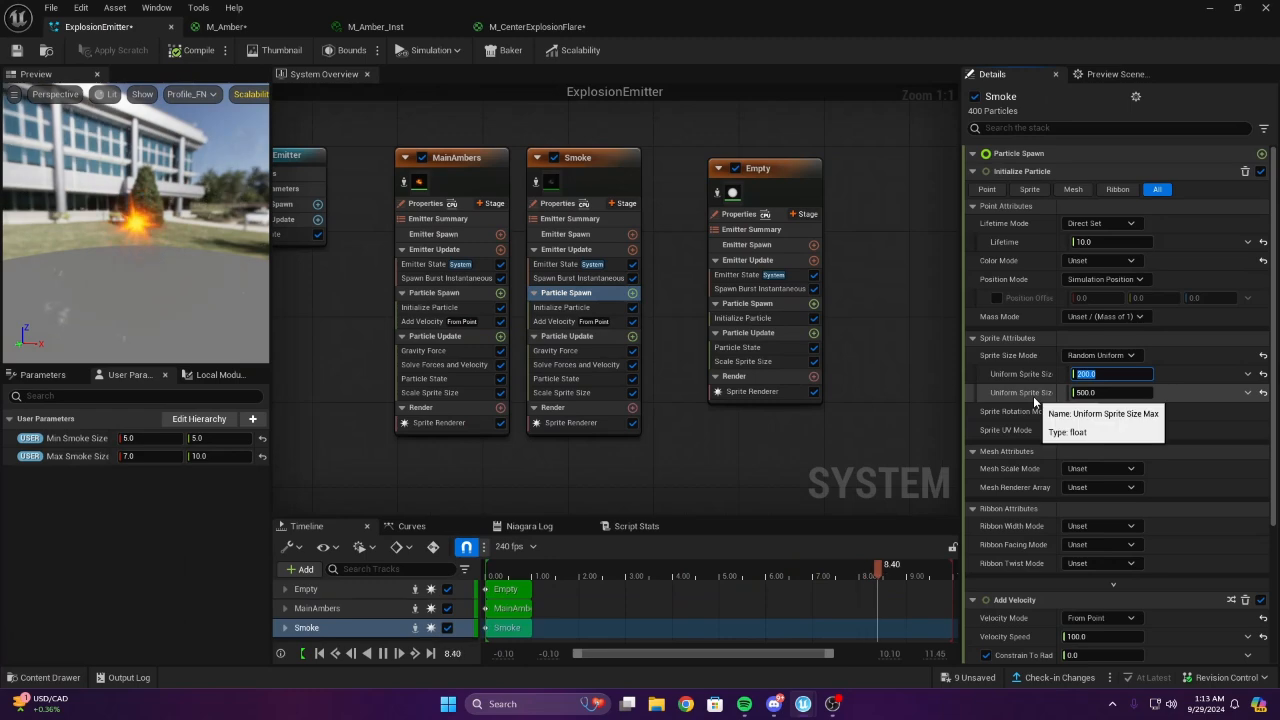
key("Tab")
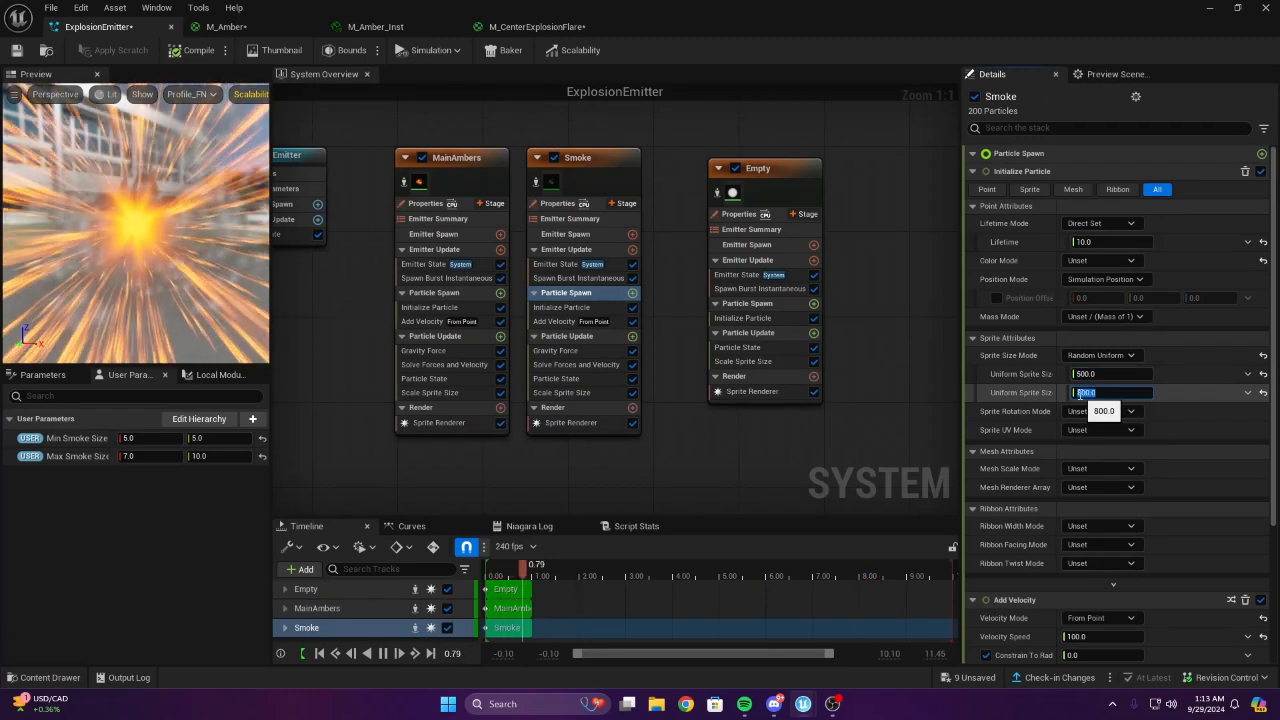
Examine the smoke and embers of the explosion in the level from several distances and angles
left_click(1256, 12)
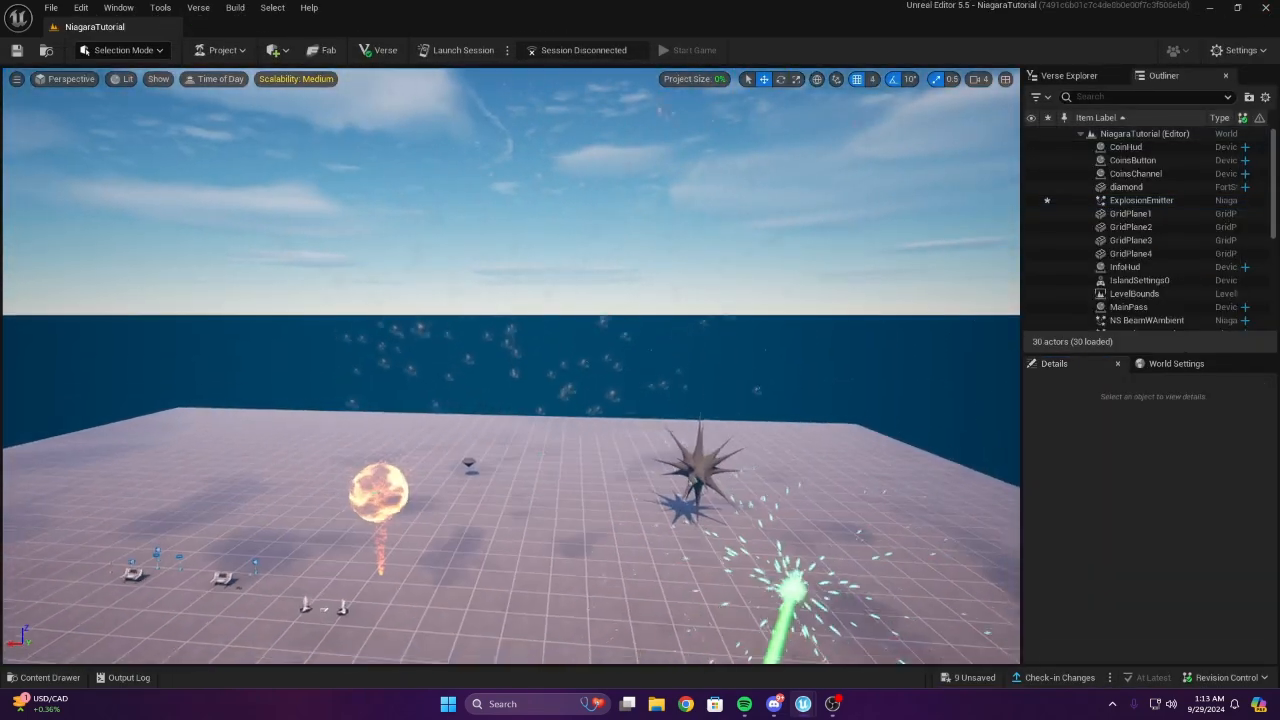
mouse_move(512, 366)
right_mouse_down()
mouse_move(512, 215)
mouse_move(512, 364)
right_mouse_up()
right_click_drag(892, 171, 905, 200)
right_click_drag(565, 405, 572, 490)
scroll(565, 405, "down", 5)
key("w")
key("s")
left_click(555, 380)
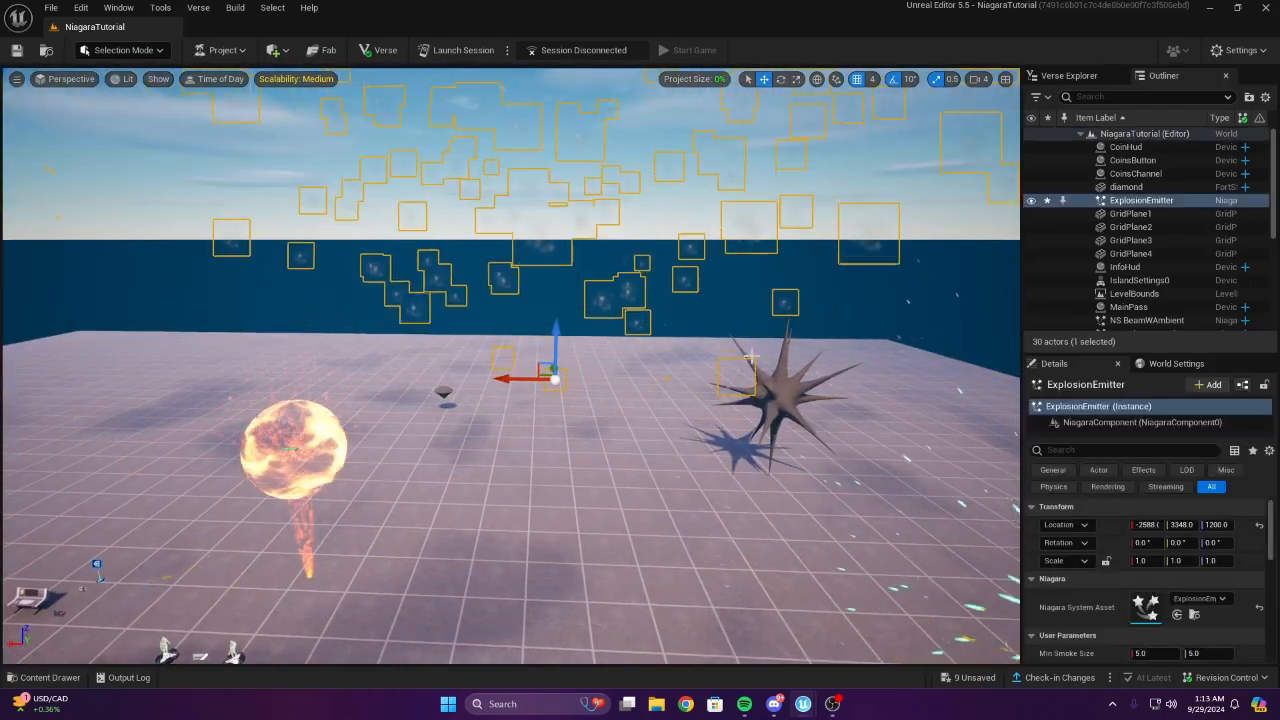
key("s")
right_click_drag(555, 380, 475, 445)
key("Escape")
key("w")
key("w")
key("s")
key("s")
key("a")
key("s")
key("d")
right_click_drag(519, 403, 519, 403)
key("w")
Reopen the ExplosionEmitter system from the level and show the settings of the Smoke emitter's Add Velocity module
left_click(519, 403)
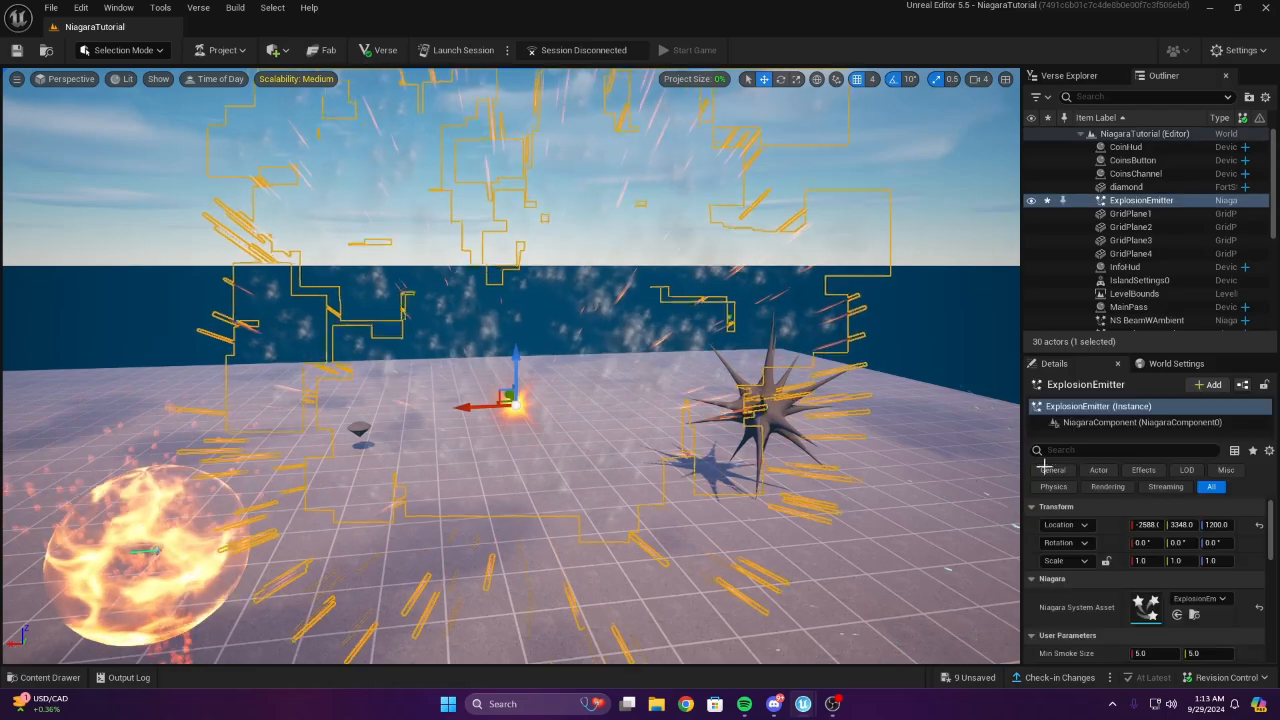
scroll(1140, 575, "down", 1)
double_click(1150, 580)
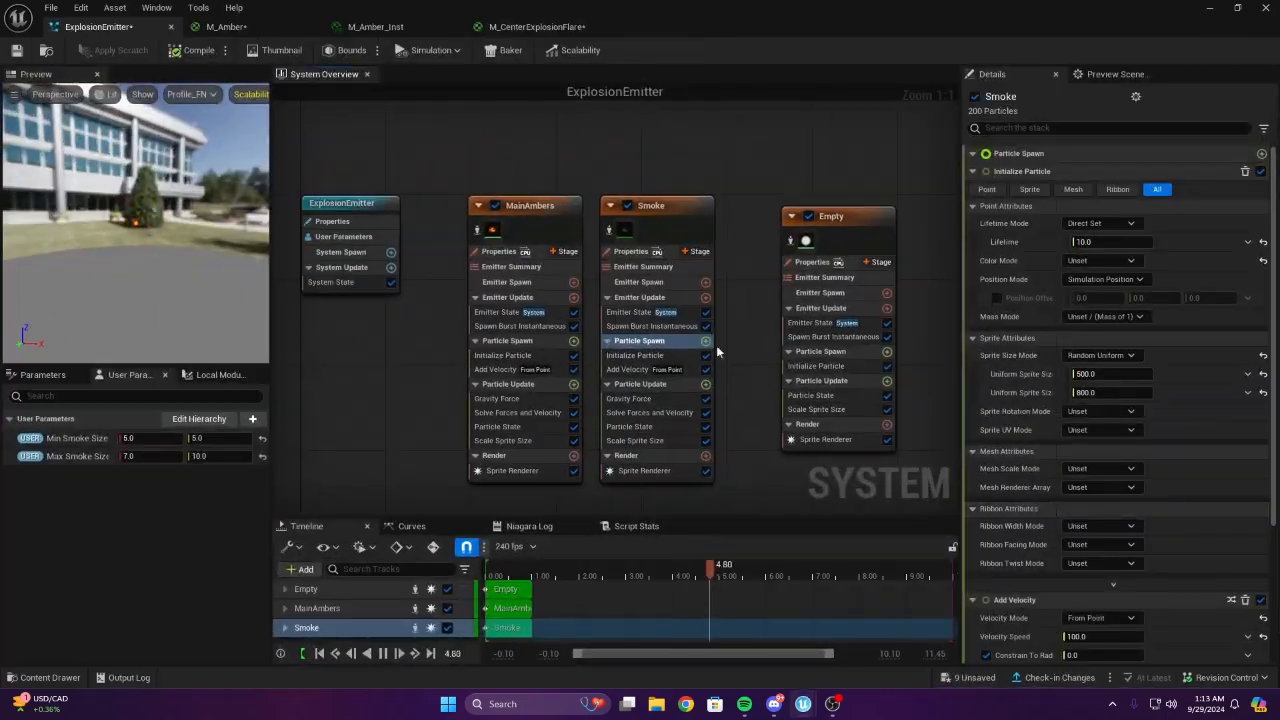
left_click(565, 282)
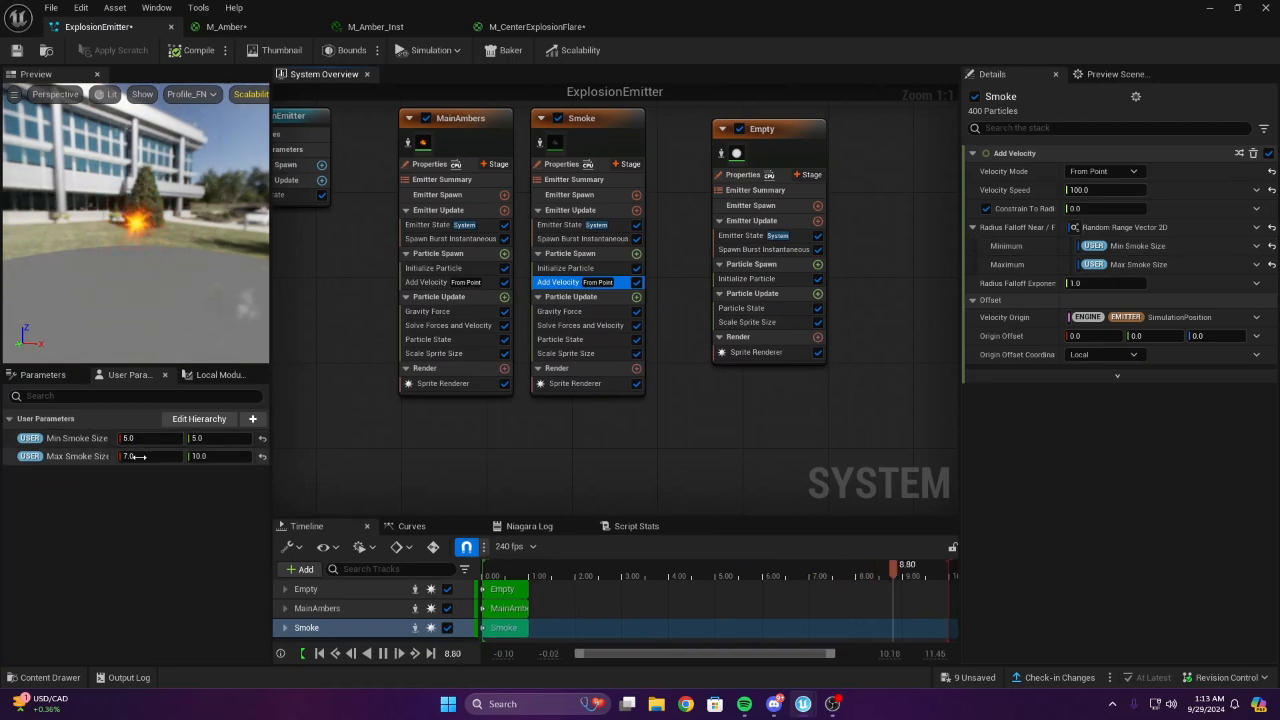
Set the Min Smoke Size and Max Smoke Size user parameters to 2 in both components
left_click(217, 458)
type("2")
key("Return")
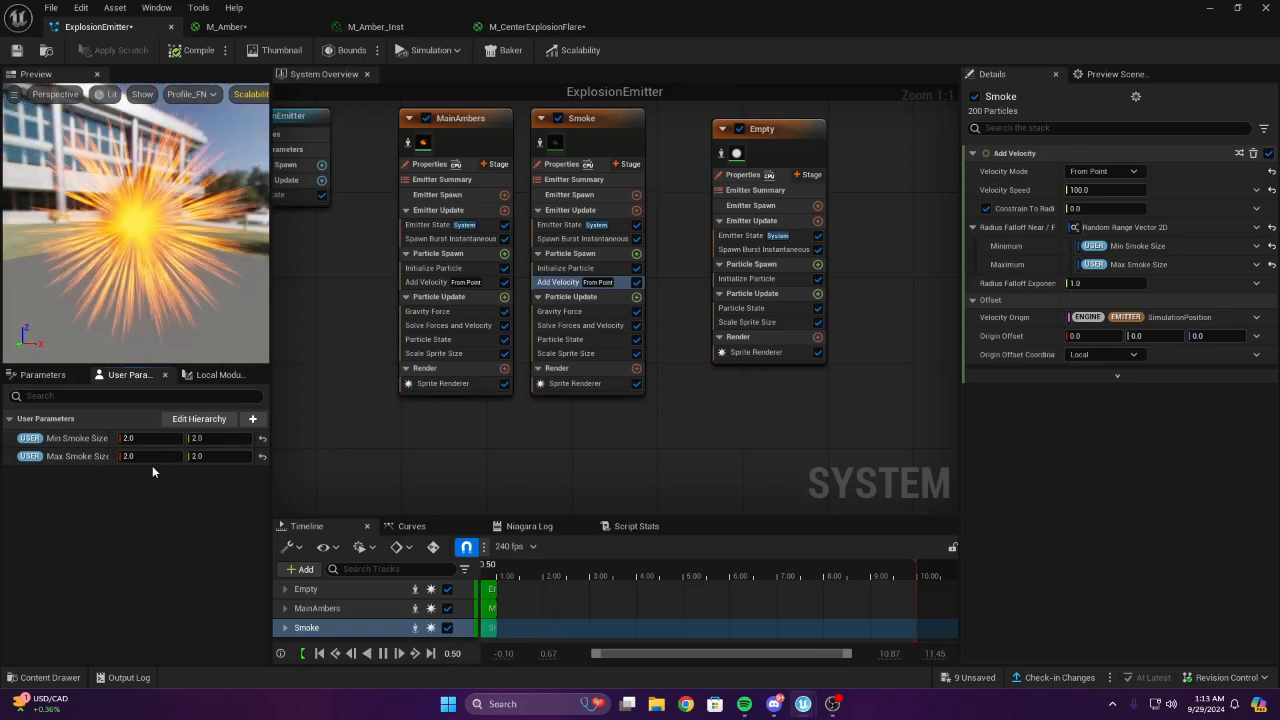
Set the Min Smoke Size and Max Smoke Size user parameters to 5 in both components
left_click(150, 439)
type("5")
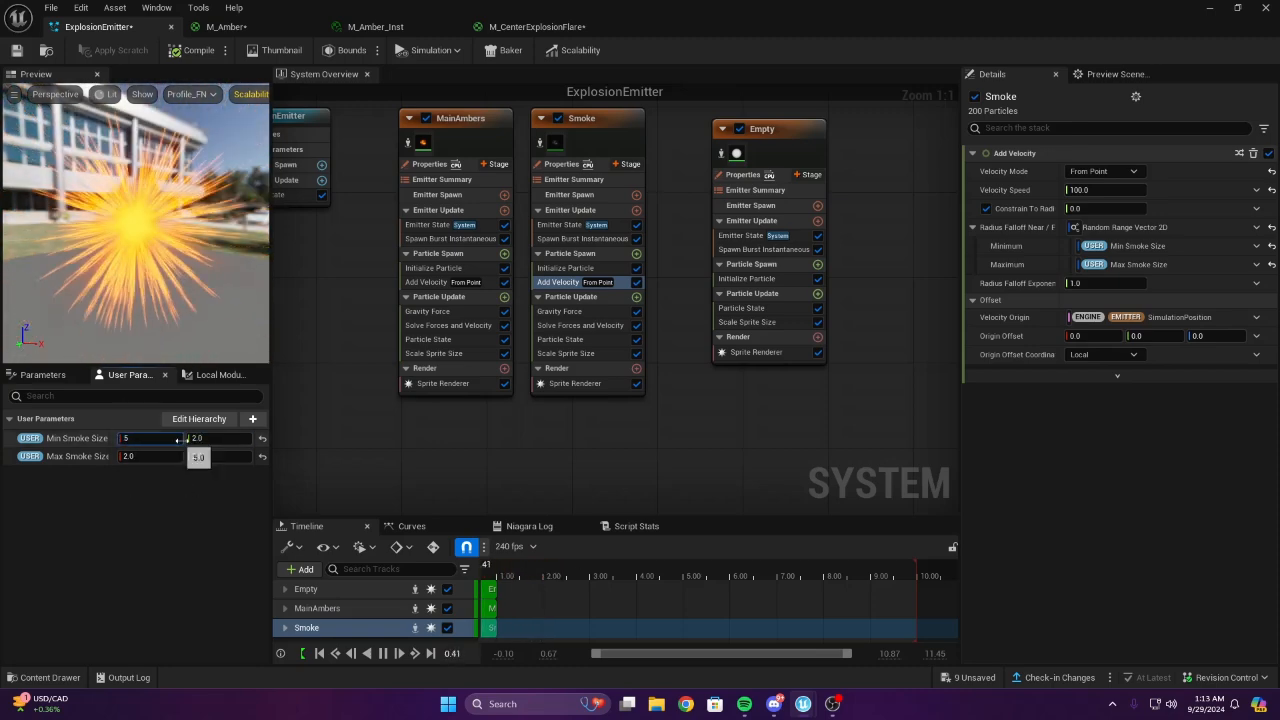
left_click(200, 439)
type("5")
key("Return")
left_click(147, 454)
type("5")
key("Return")
left_click(200, 457)
type("5")
key("Return")
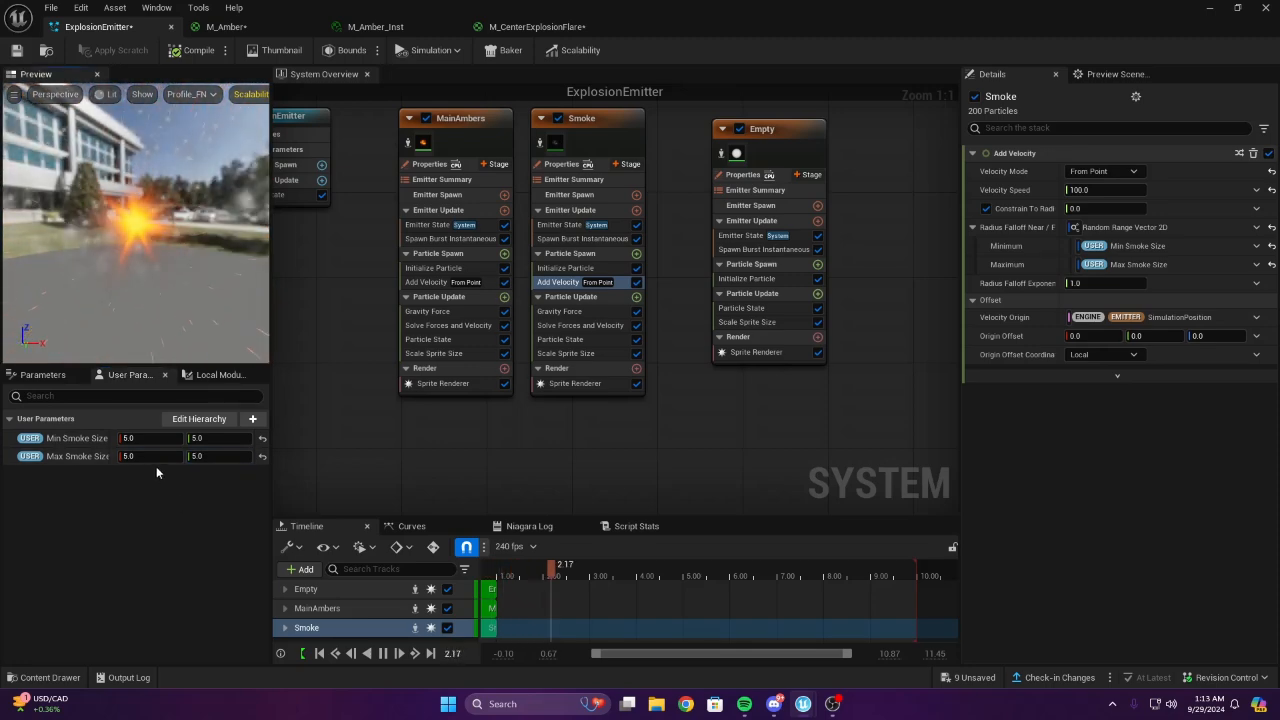
Set both components of the Max Smoke Size user parameter to 6
type("6")
key("Return")
left_click(200, 457)
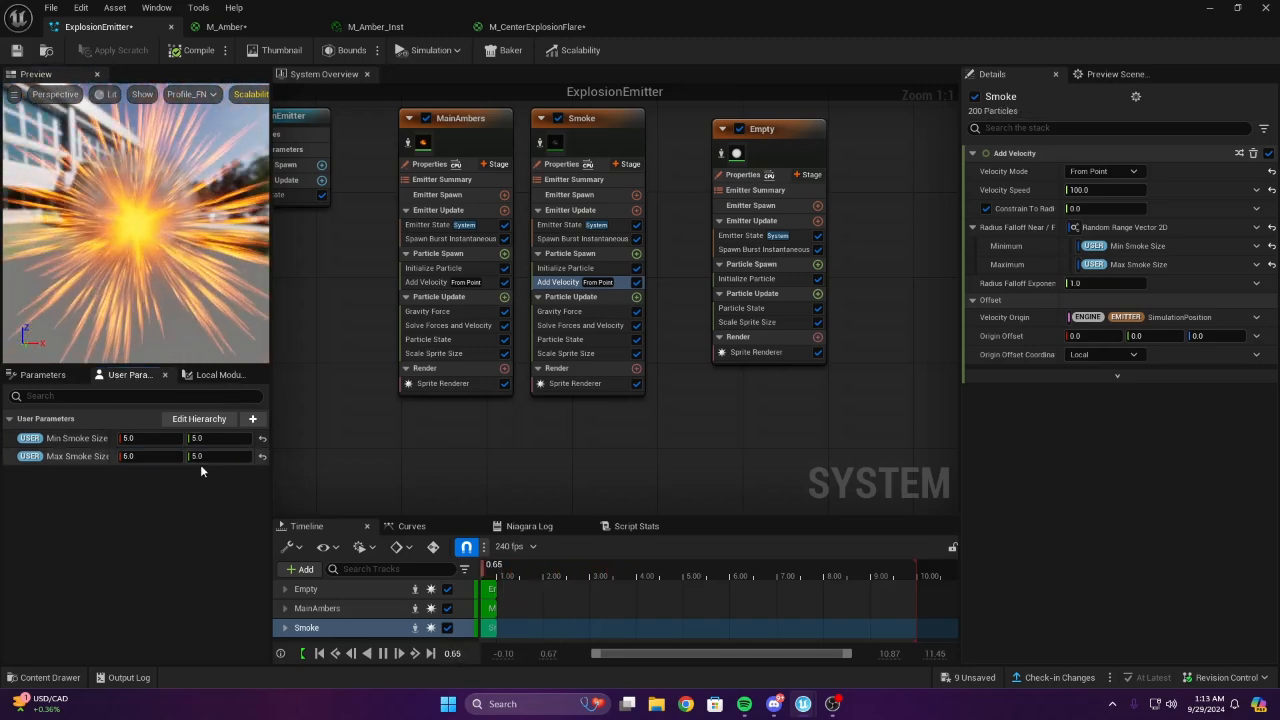
type("6")
key("Return")
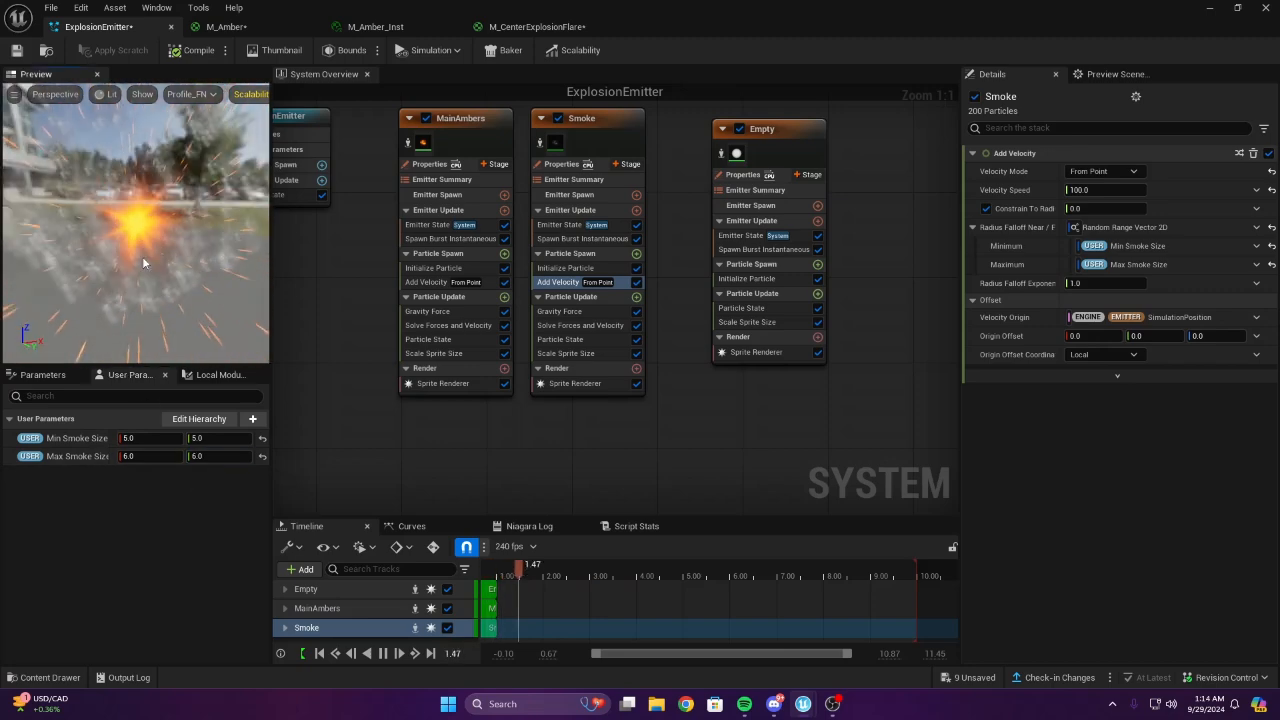
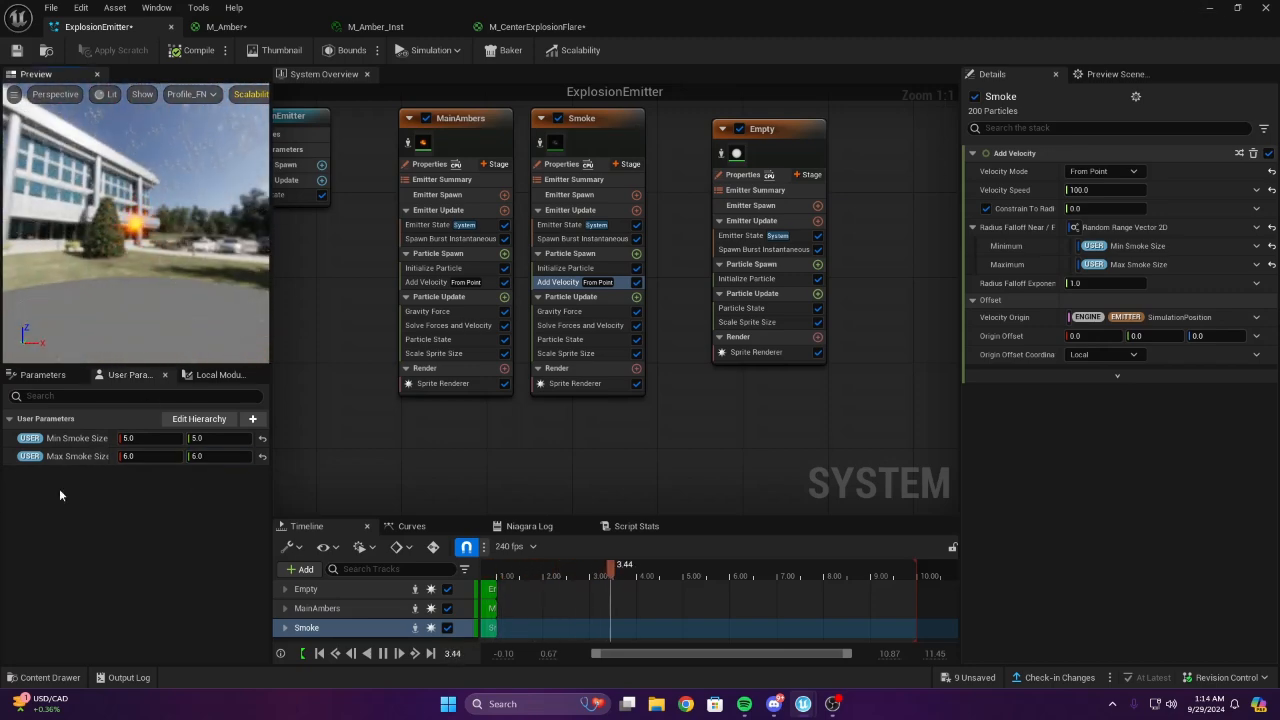
Set both components of the Min Smoke Size user parameter to 2
type("2")
key("Return")
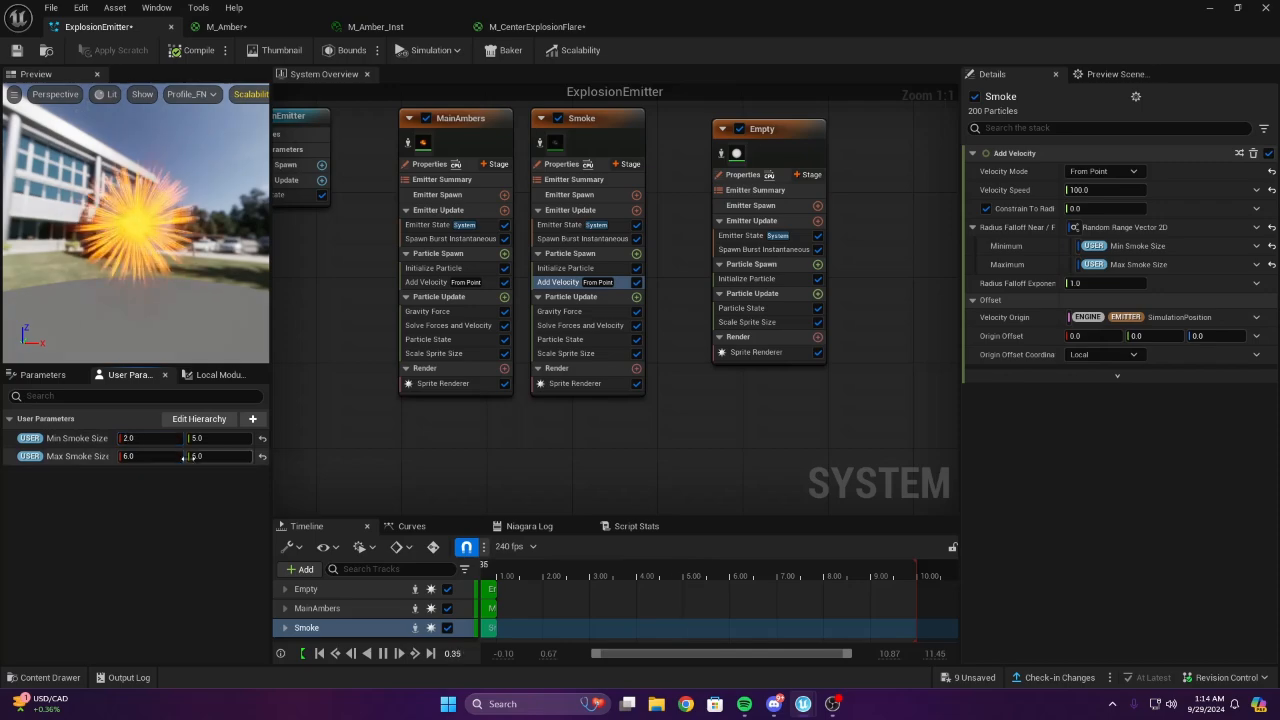
left_click(198, 438)
type("2")
key("Return")
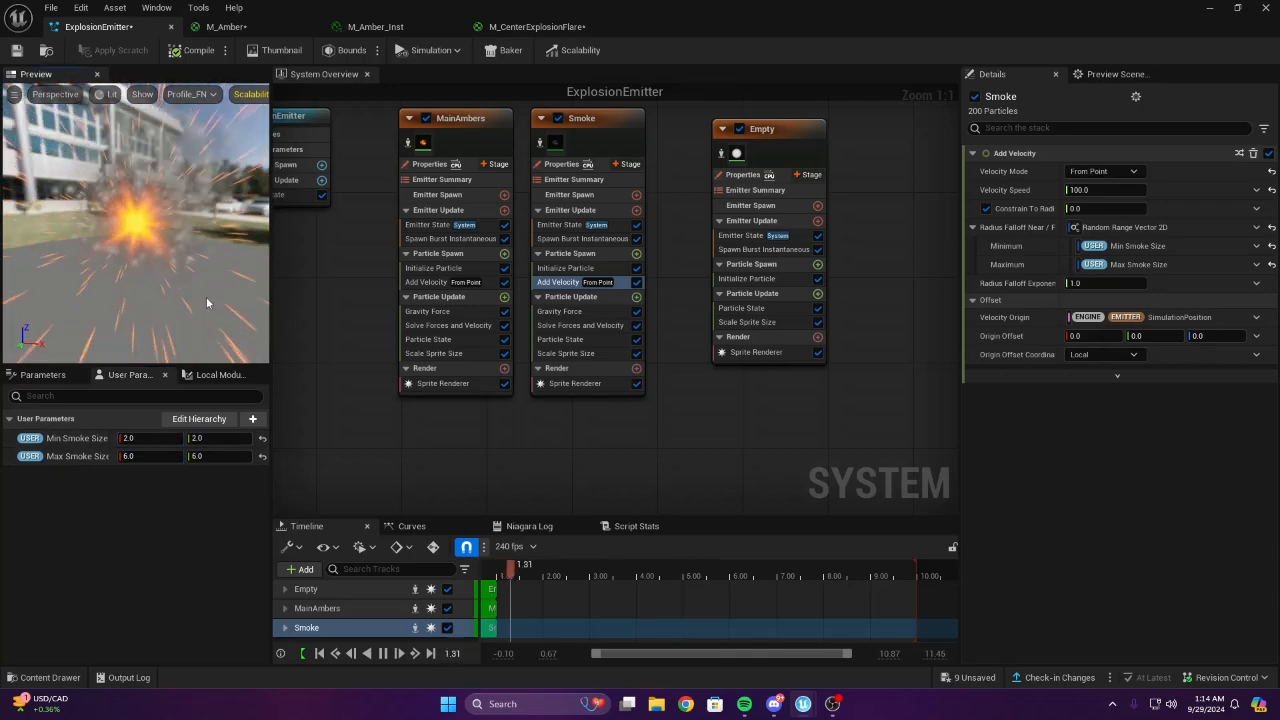
Return to the level and examine the explosion's smoke and embers from several distances
left_click(1220, 8)
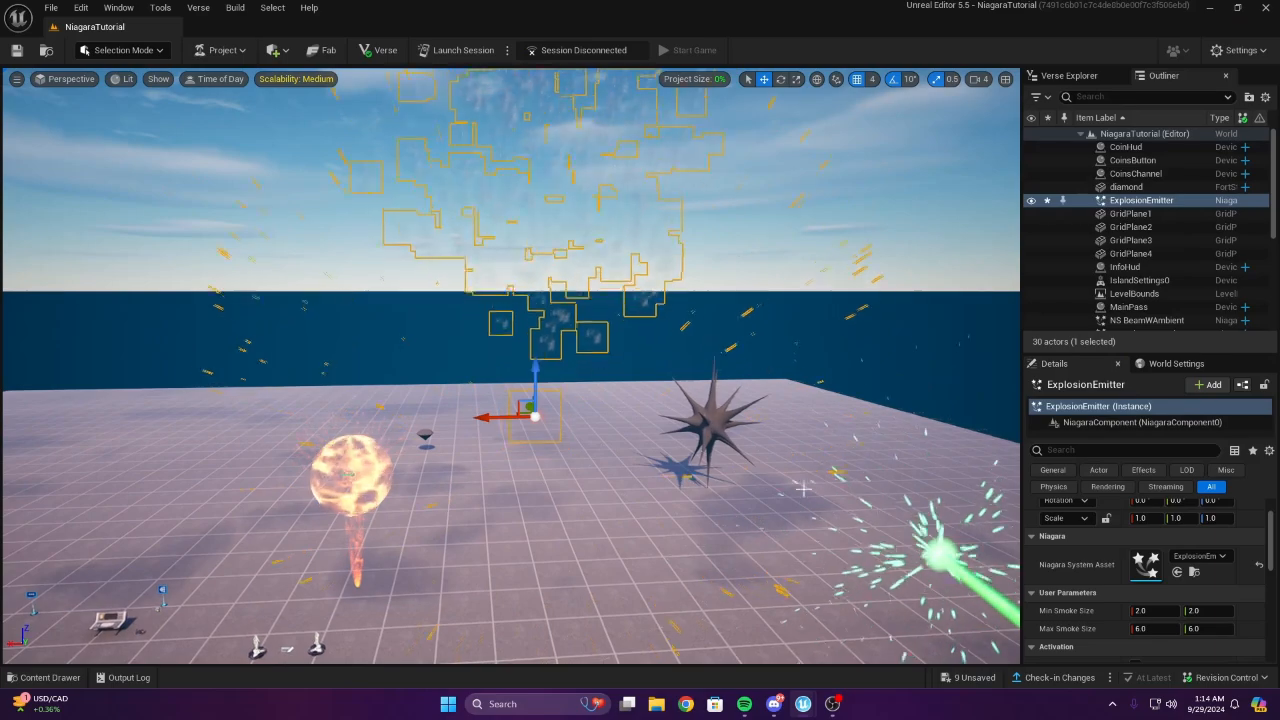
right_click_drag(803, 489, 803, 410)
key("s")
left_click(886, 545)
right_click_drag(886, 545, 890, 602)
key("w")
key("s")
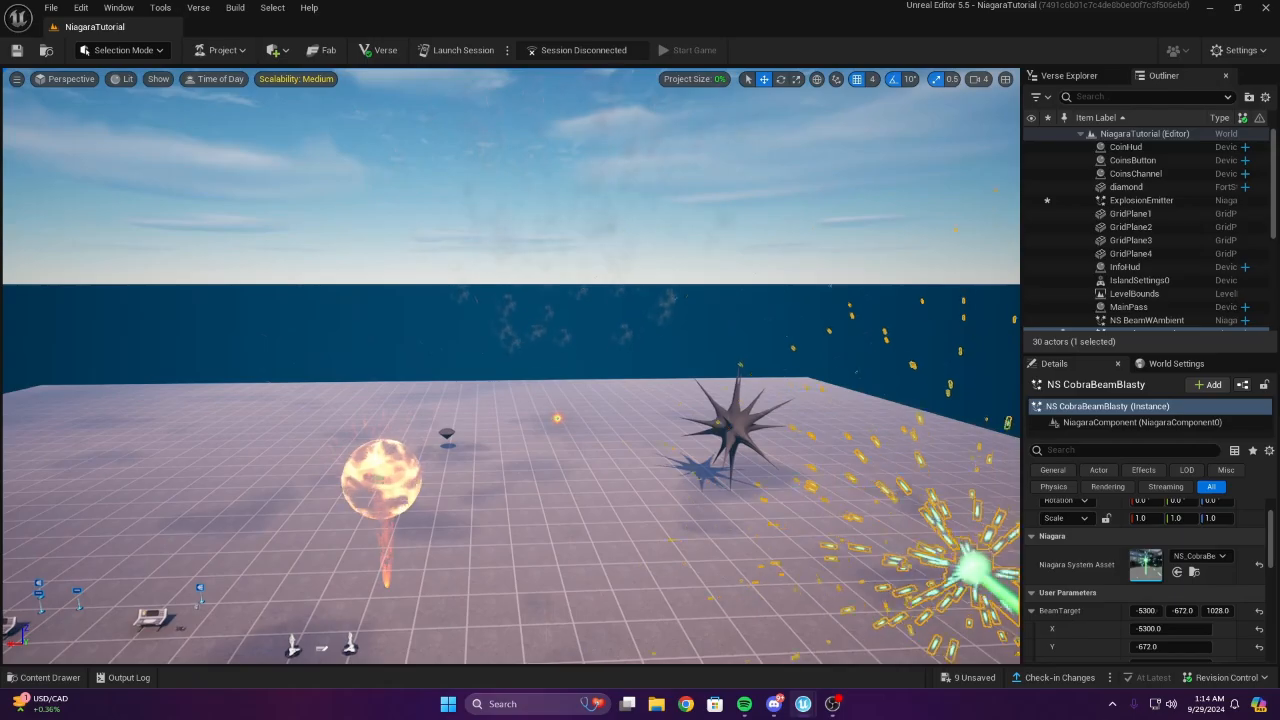
key("w")
right_click_drag(440, 425, 483, 434)
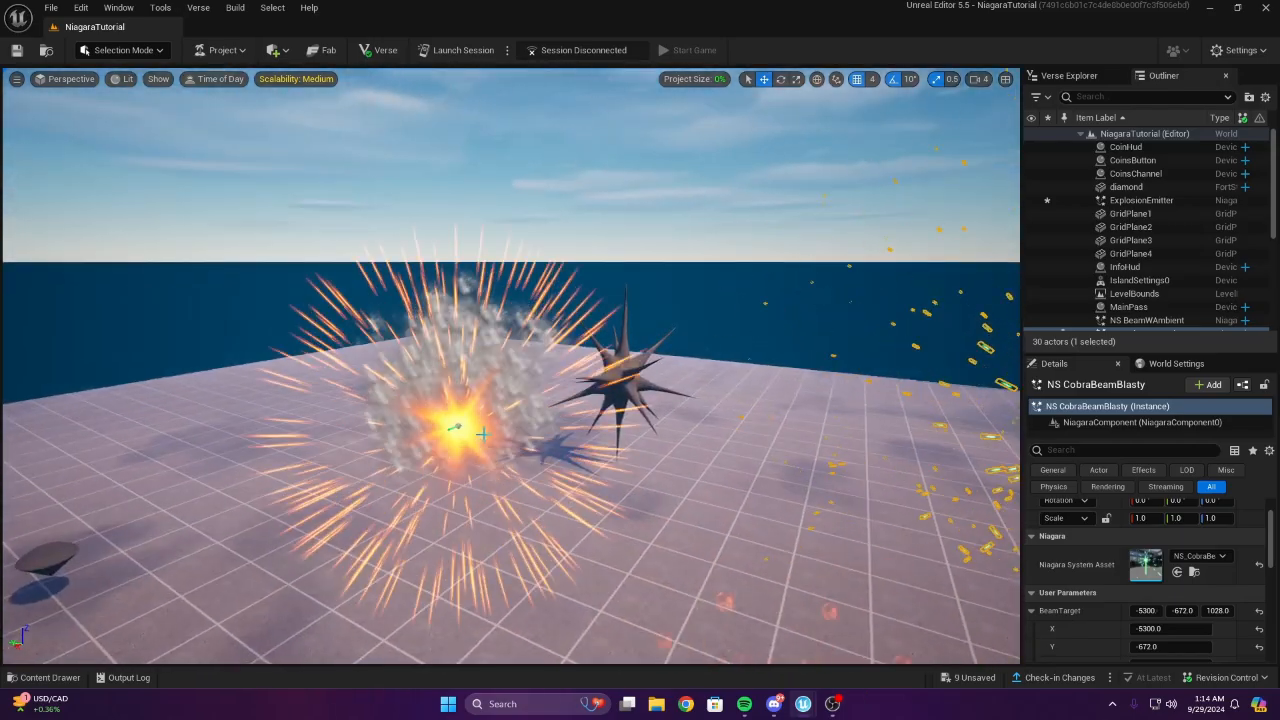
Select the ExplosionEmitter in the level and move it along the Y axis to 5008
left_click(482, 433)
scroll(510, 418, "down", 3)
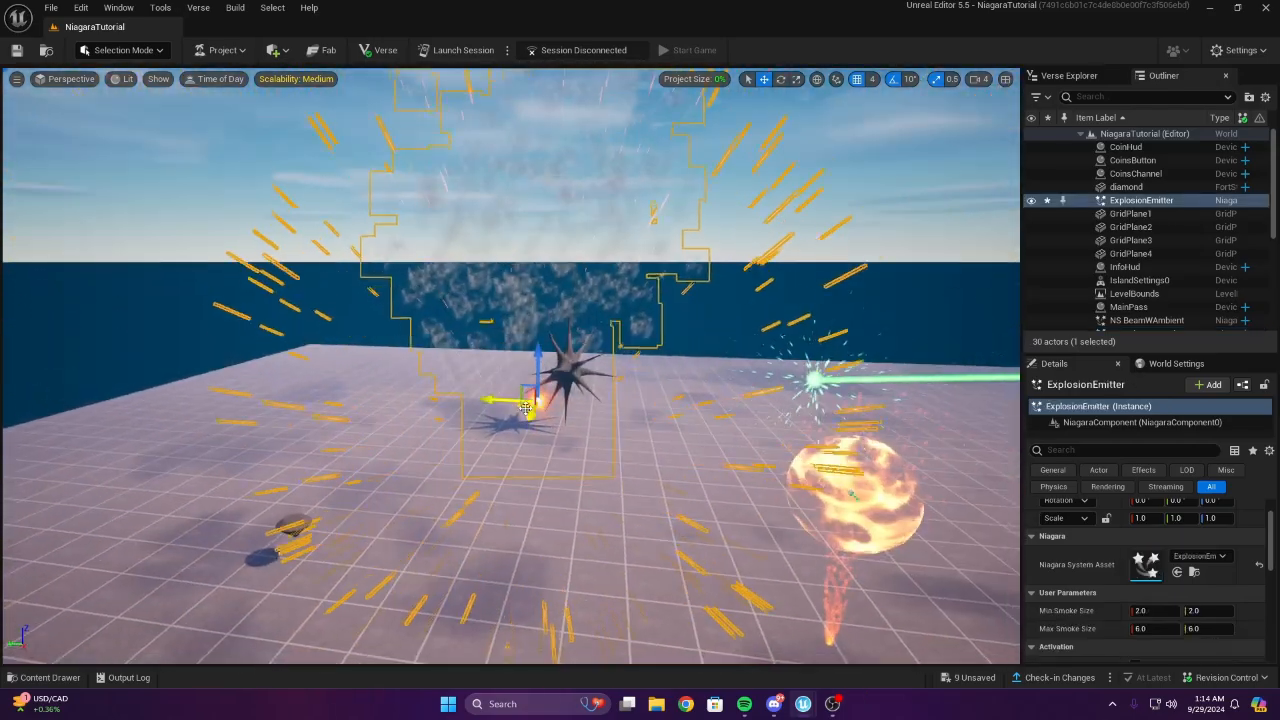
right_click_drag(560, 400, 500, 384)
key("a")
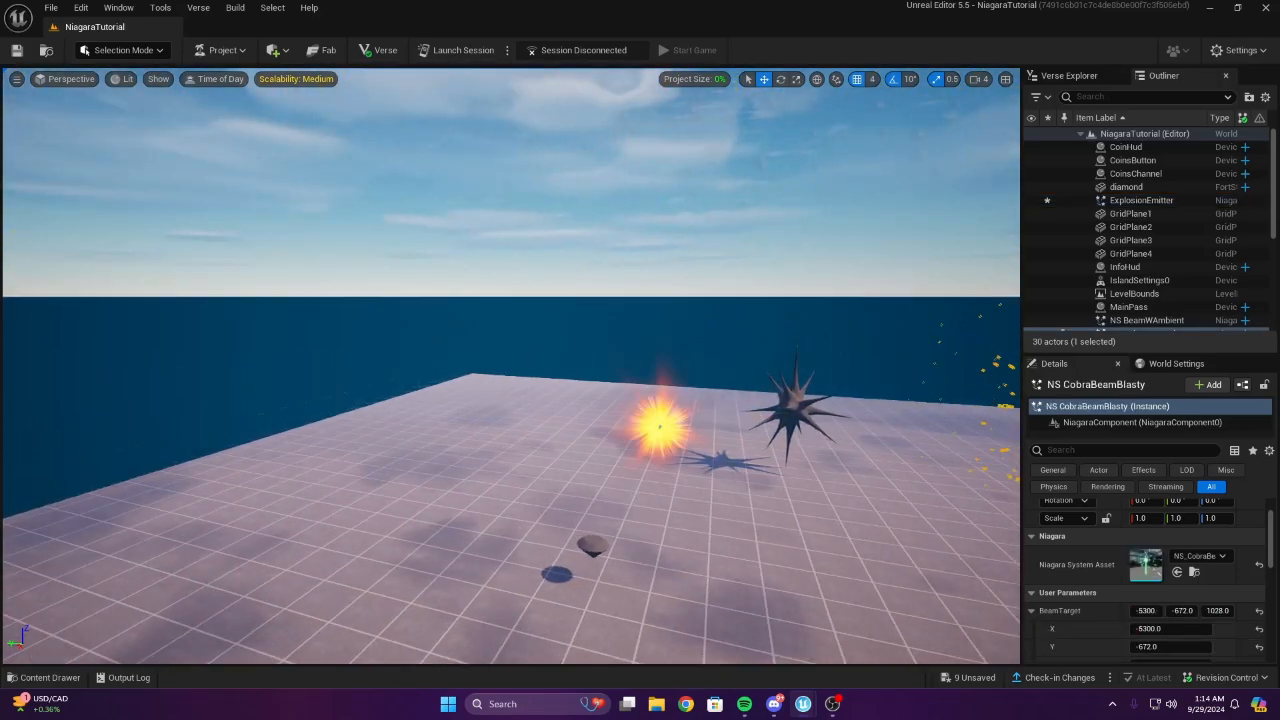
left_click(554, 258)
right_click_drag(554, 258, 650, 304)
key("w")
key("s")
scroll(577, 356, "up", 3)
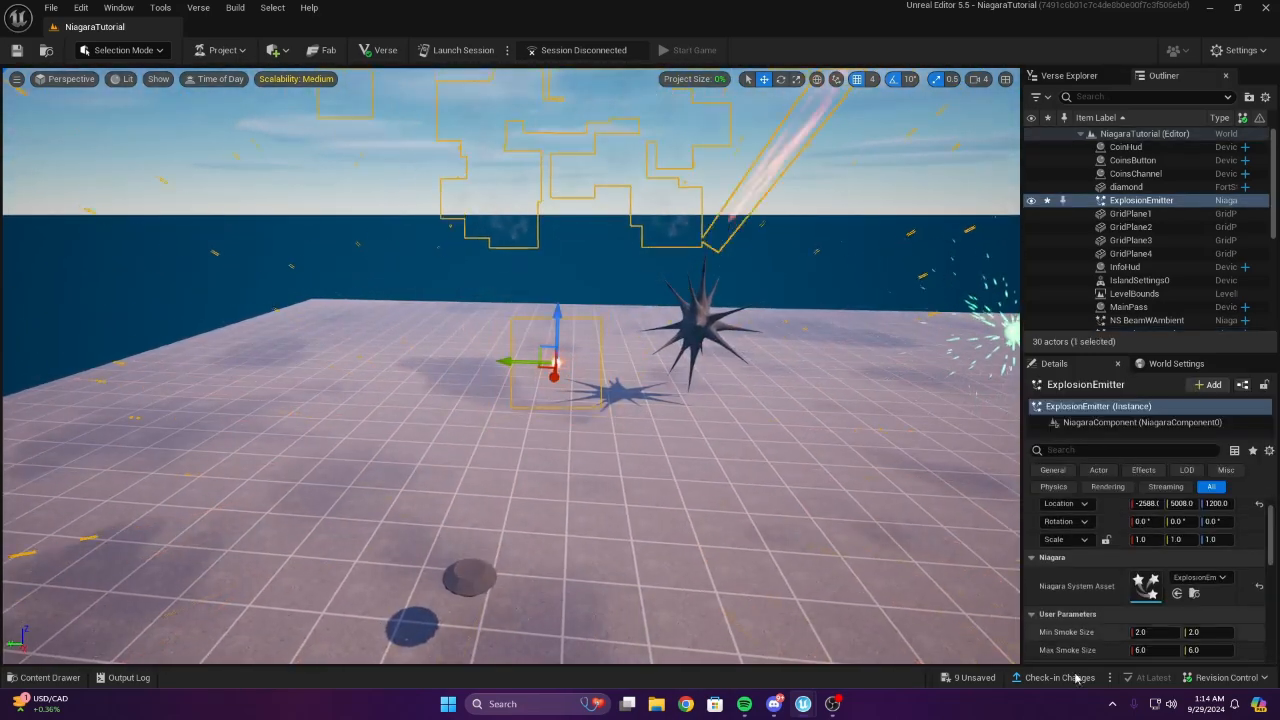
Reopen the ExplosionEmitter system and move the Empty emitter node closer to the Smoke emitter
double_click(1146, 606)
scroll(642, 396, "up", 3)
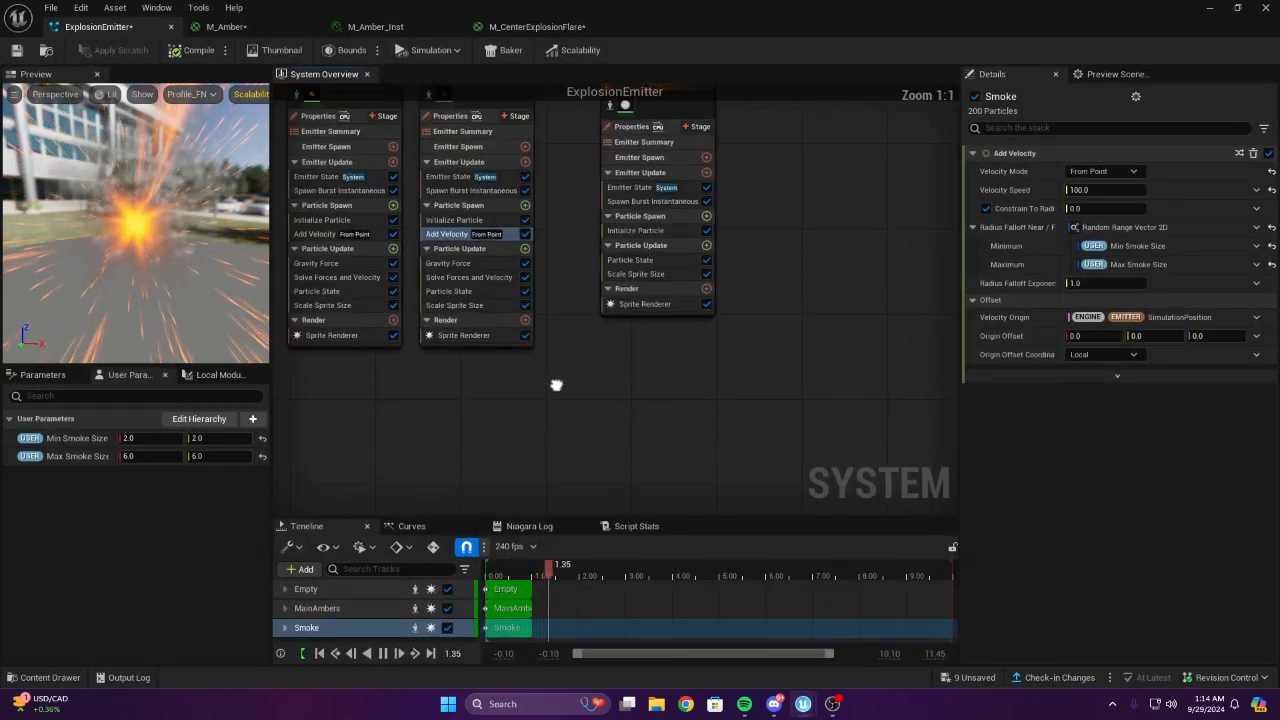
scroll(610, 314, "down", 4)
right_click(579, 308)
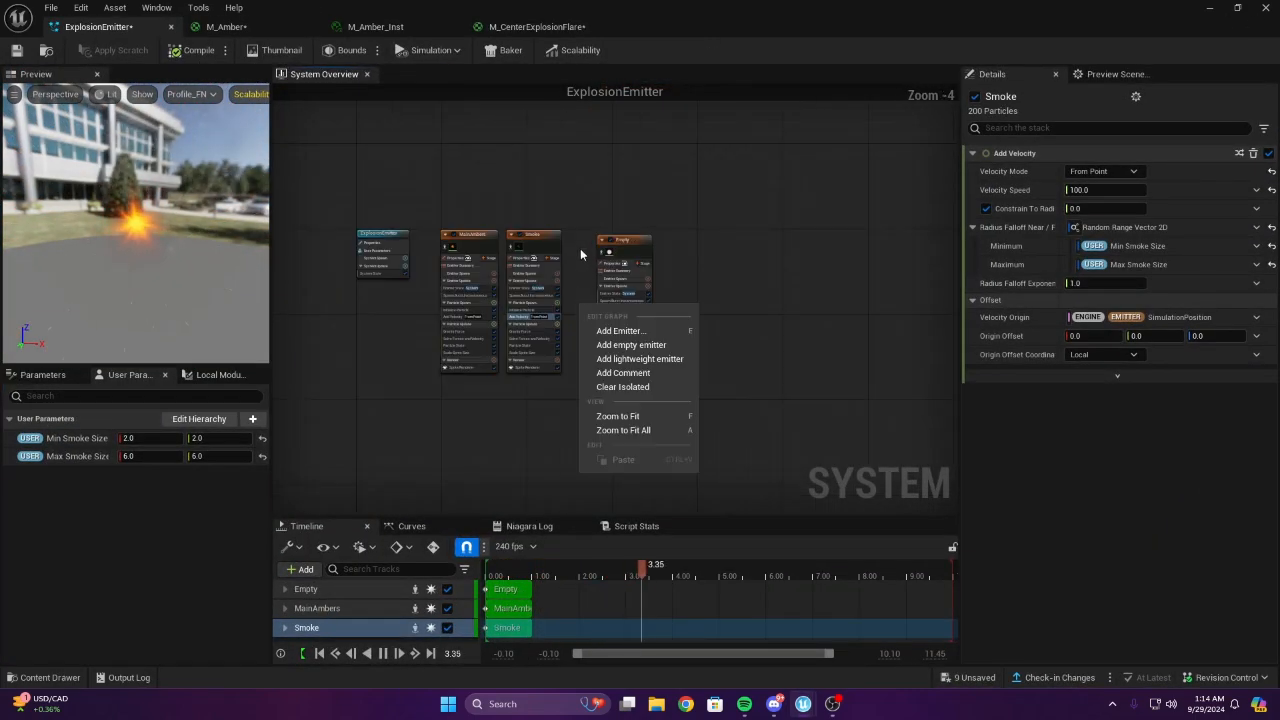
scroll(580, 248, "up", 5)
right_click_drag(745, 190, 568, 187)
left_click(568, 187)
left_click(615, 181)
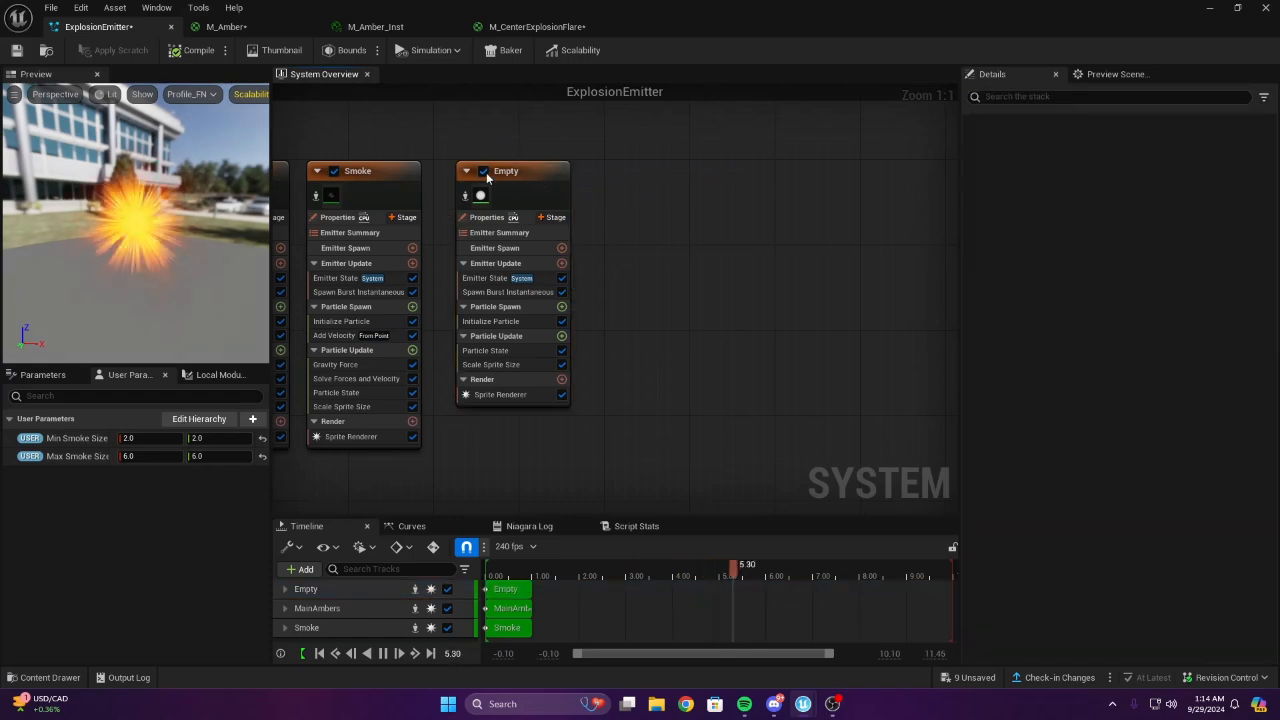
Disable the Empty emitter and enable it again to compare the effect
left_click(485, 171)
left_click(485, 171)
right_click_drag(668, 226, 562, 213)
right_click_drag(635, 254, 805, 277)
Create a material named M_BlastWave in the Materials folder and open it for editing
left_click(45, 677)
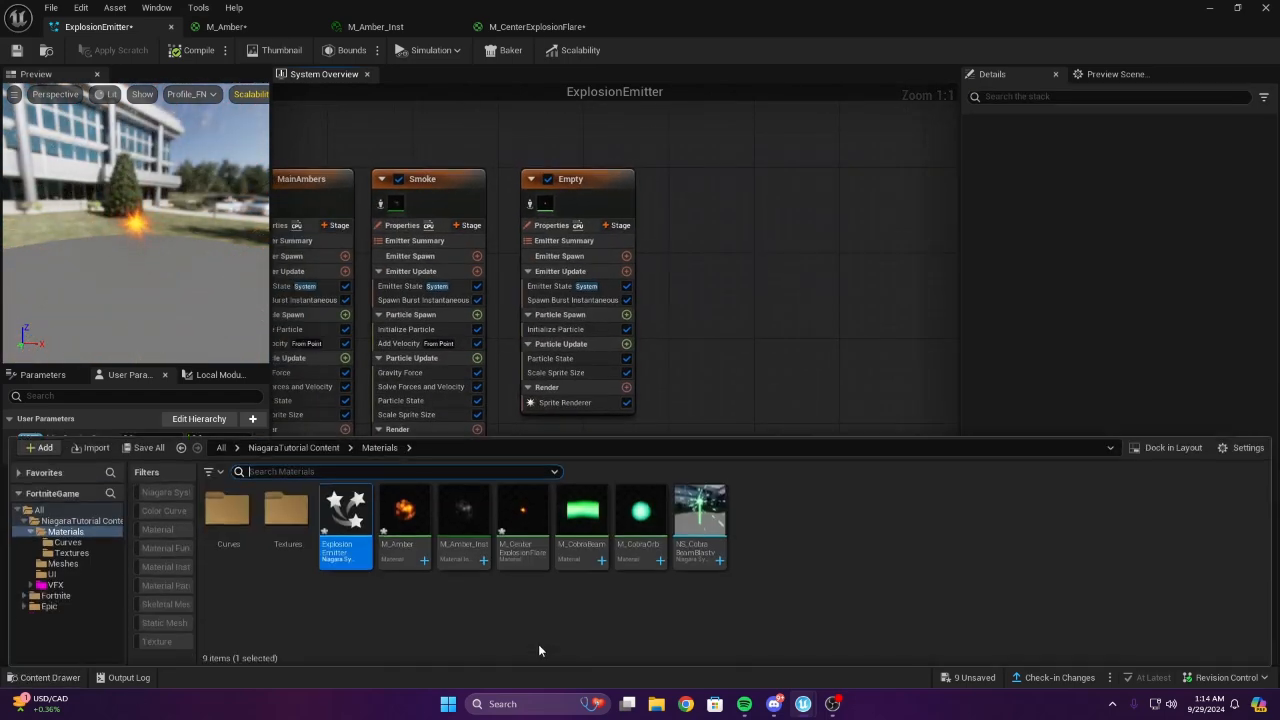
right_click(388, 612)
left_click(445, 322)
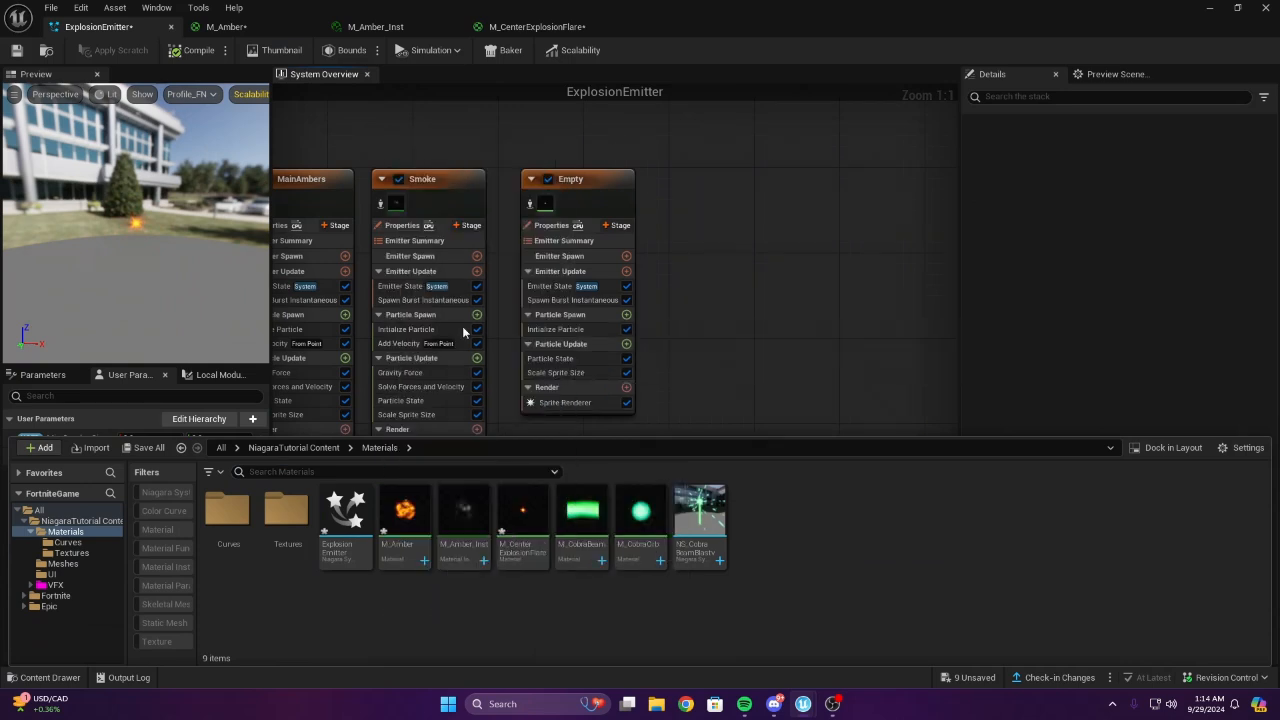
type("M_Bla")
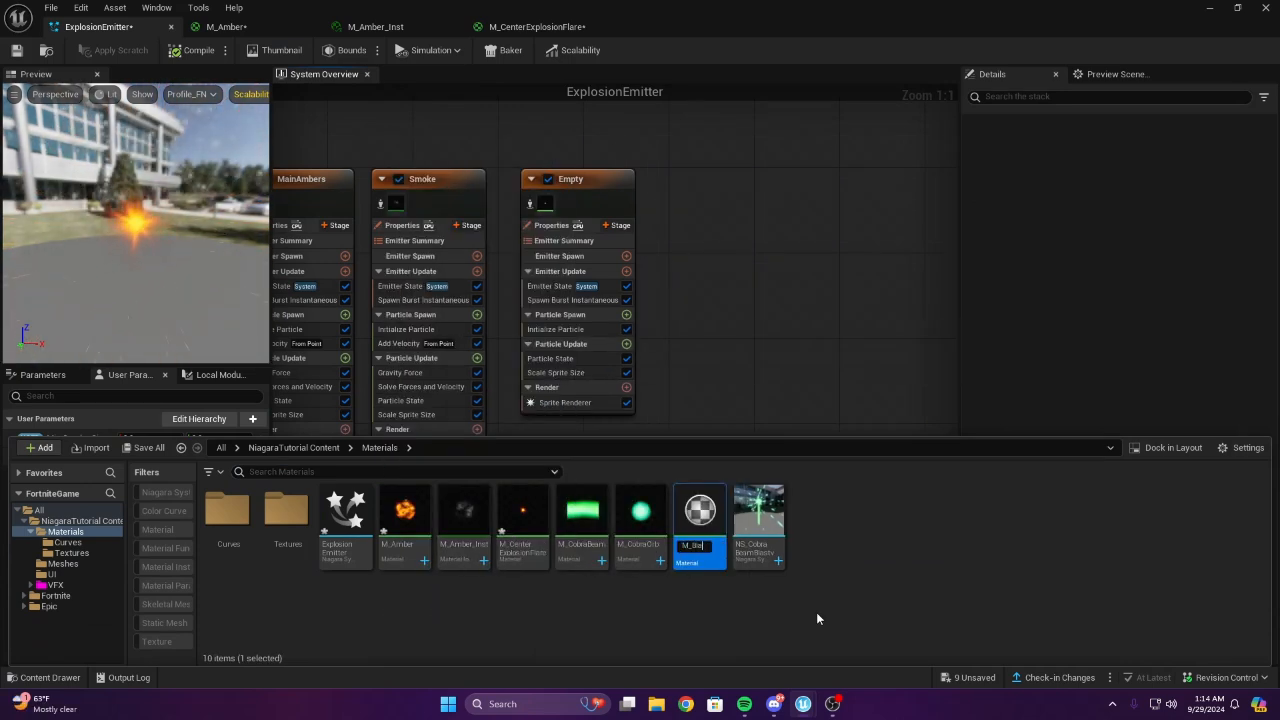
type("stWave")
key("Return")
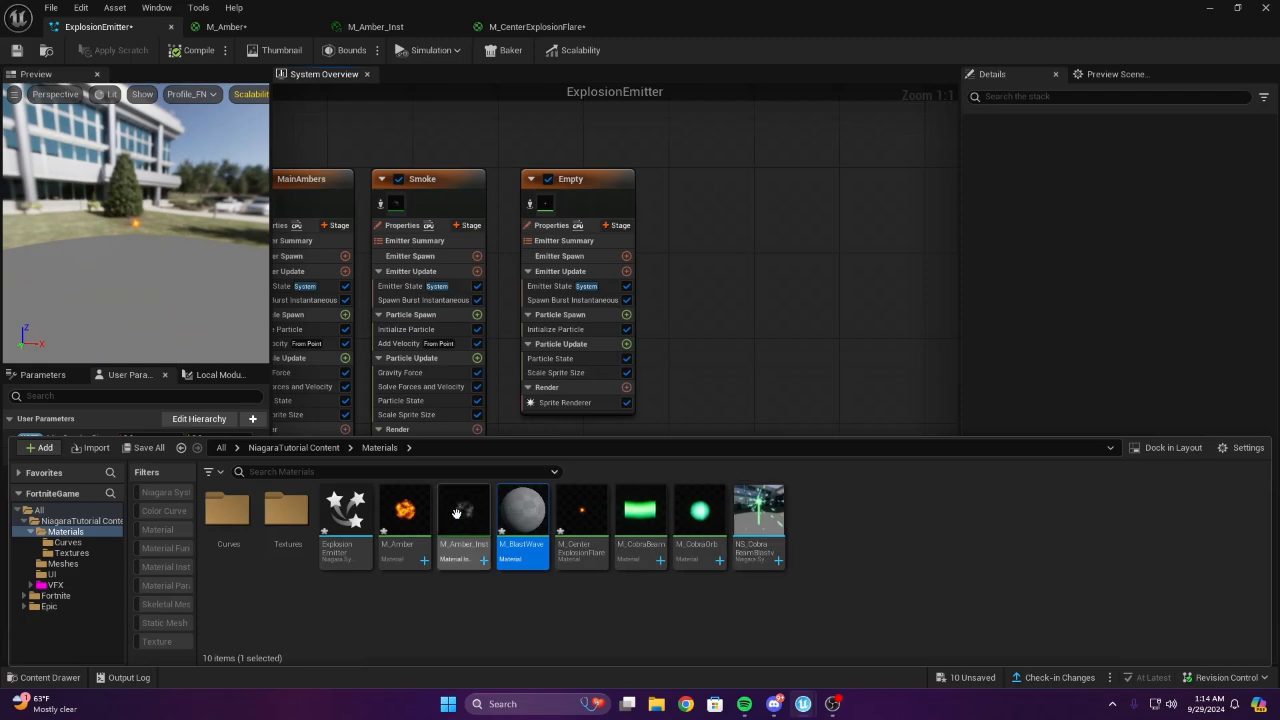
left_click(487, 512)
double_click(522, 512)
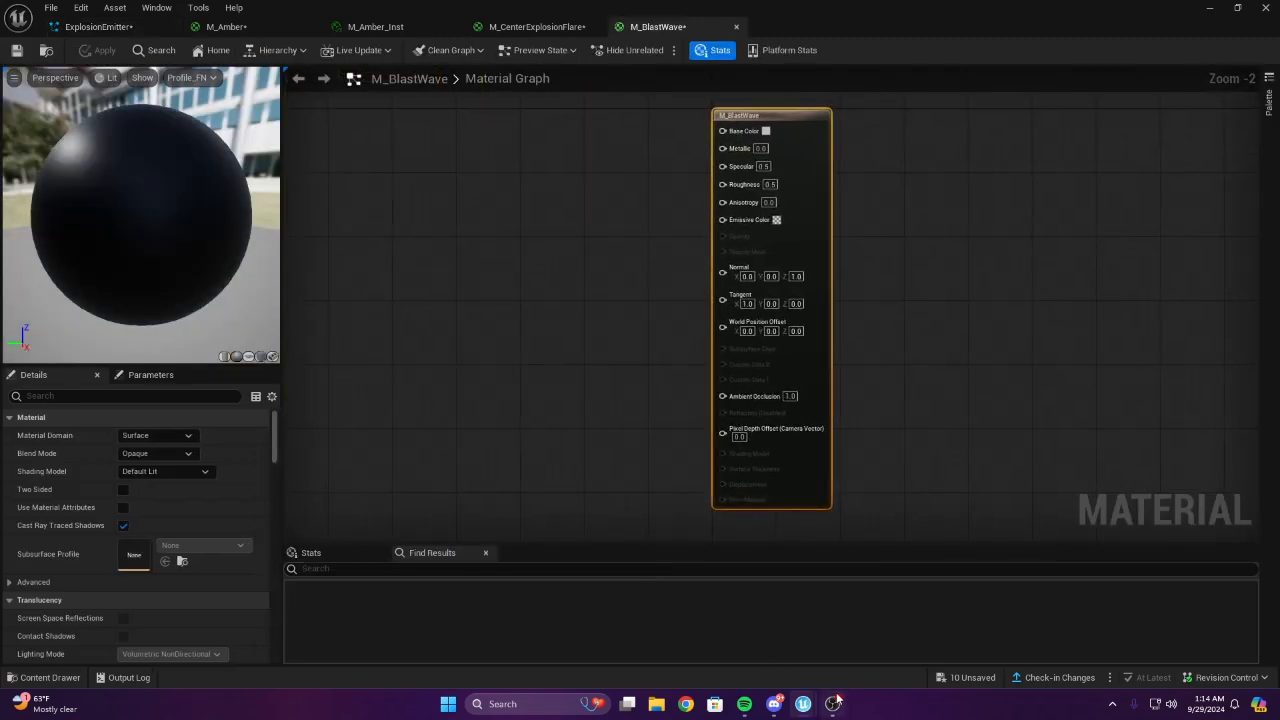
Add the T_Shield Caustics texture from the Textures folder to the M_BlastWave graph, well to the left of the material node
right_click_drag(446, 303, 403, 409)
scroll(403, 409, "up", 1)
left_click(45, 677)
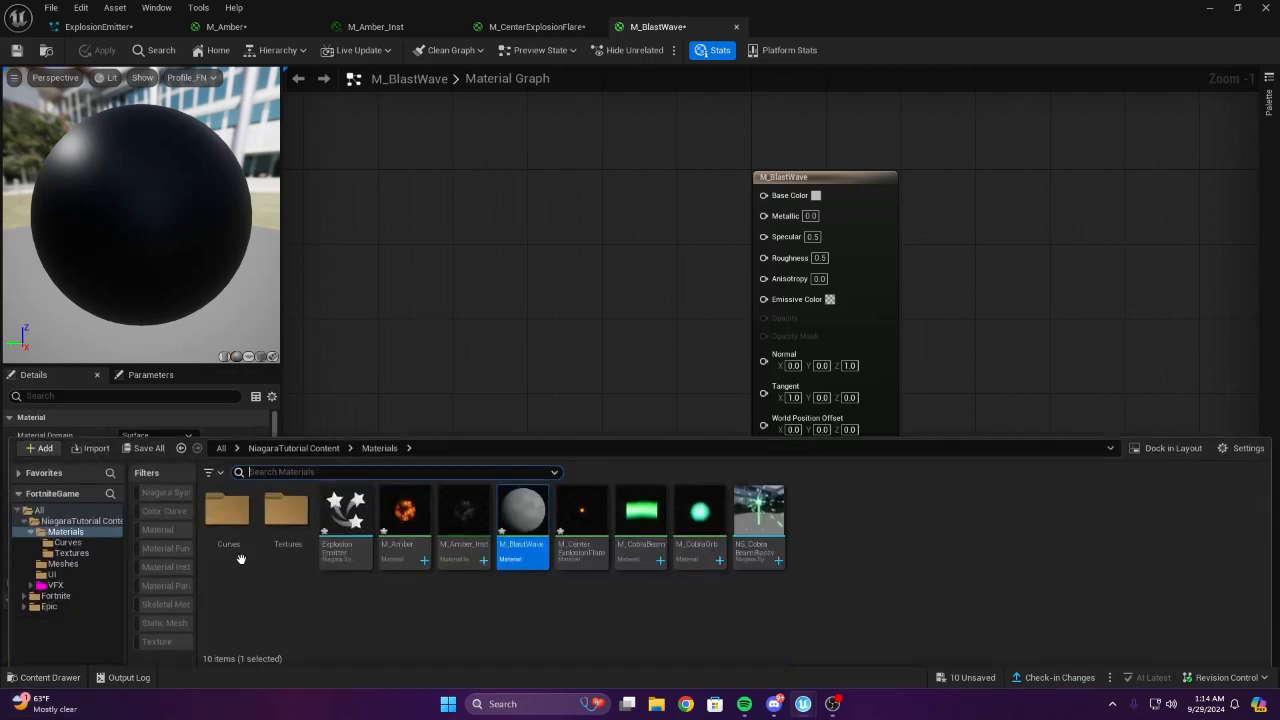
double_click(290, 525)
left_click_drag(565, 513, 503, 302)
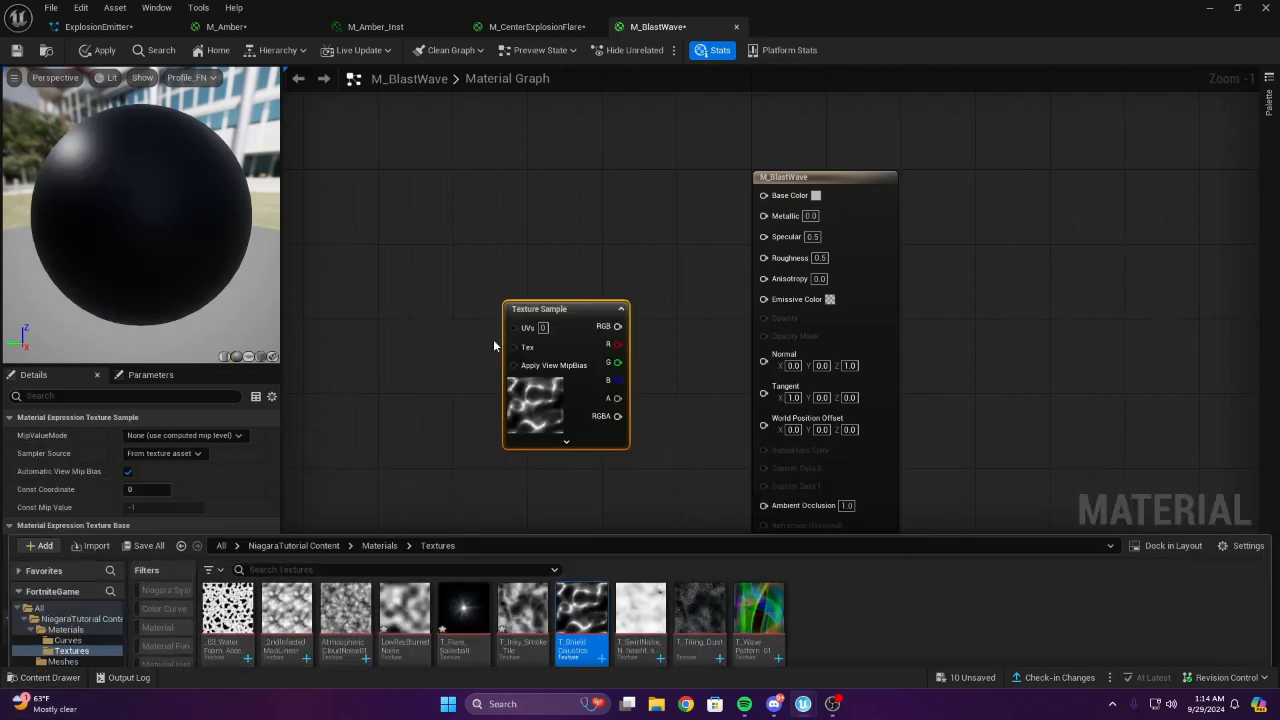
scroll(505, 340, "up", 1)
right_click_drag(532, 392, 662, 352)
left_click_drag(662, 352, 360, 202)
left_click(620, 239)
right_click_drag(620, 239, 1035, 426)
right_click_drag(751, 387, 798, 341)
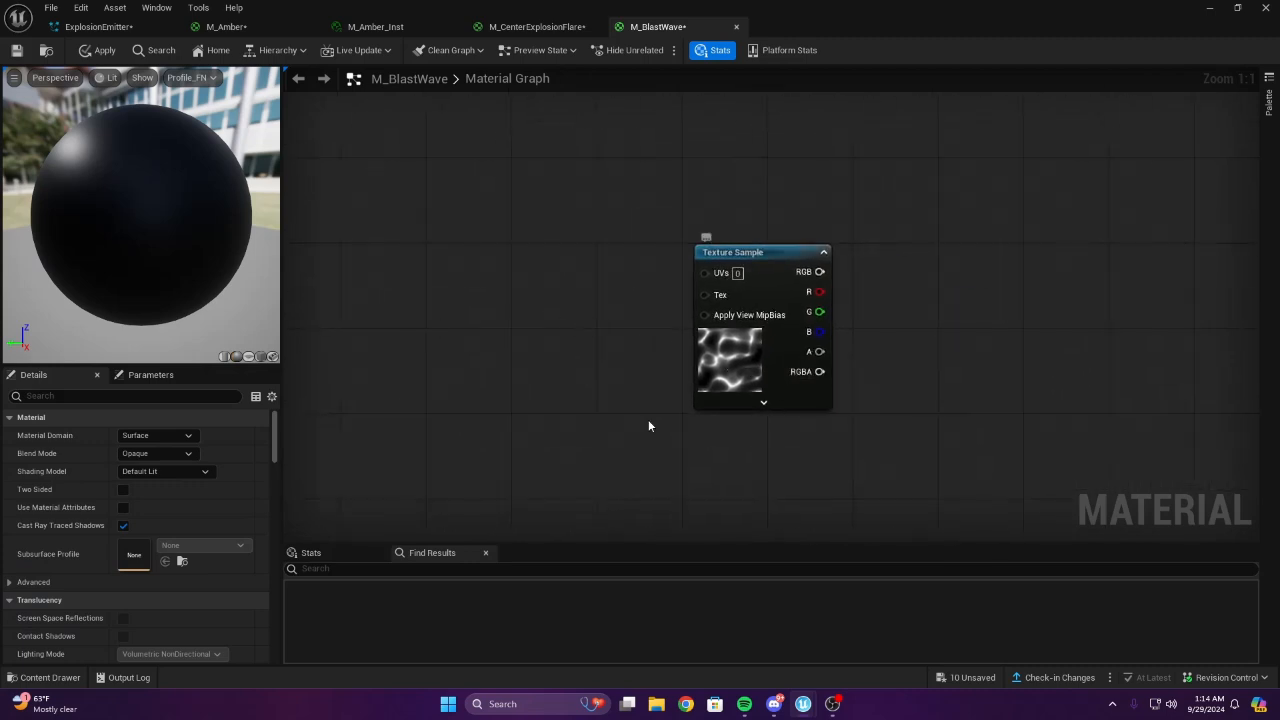
Add a Panner node before the Texture Sample and connect it to the UVs input
left_click(45, 677)
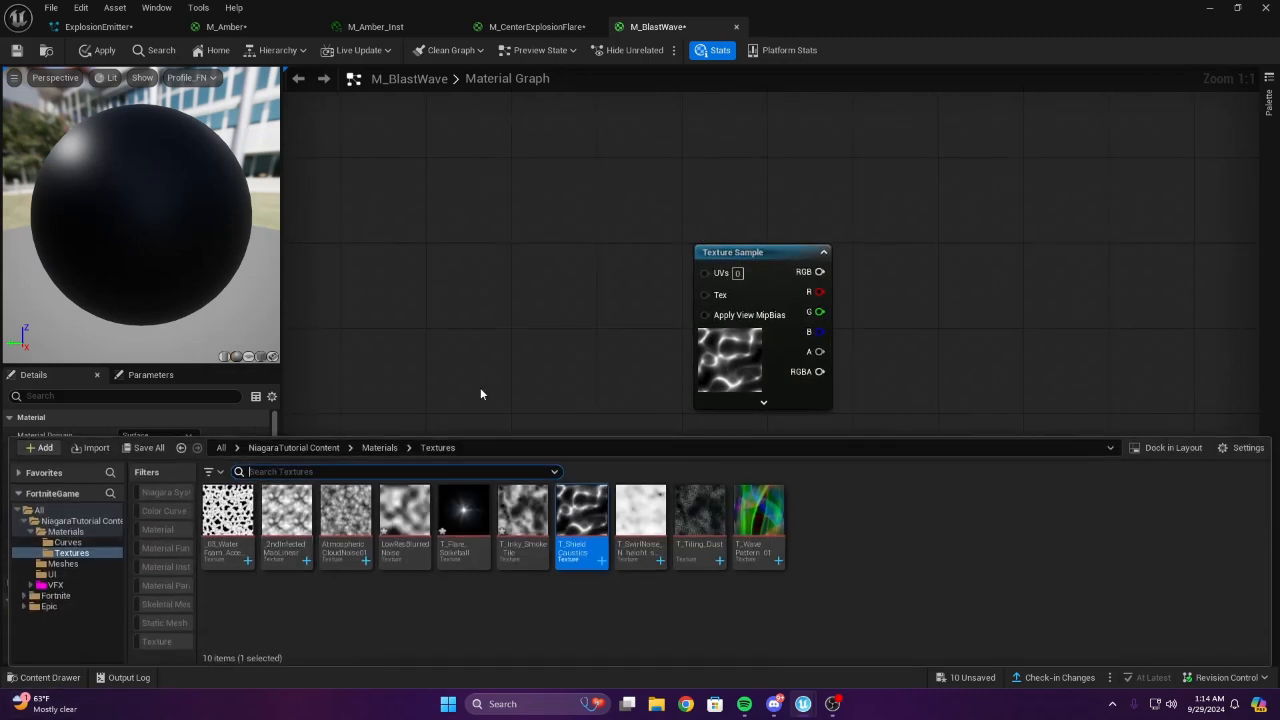
right_click_drag(500, 318, 428, 240)
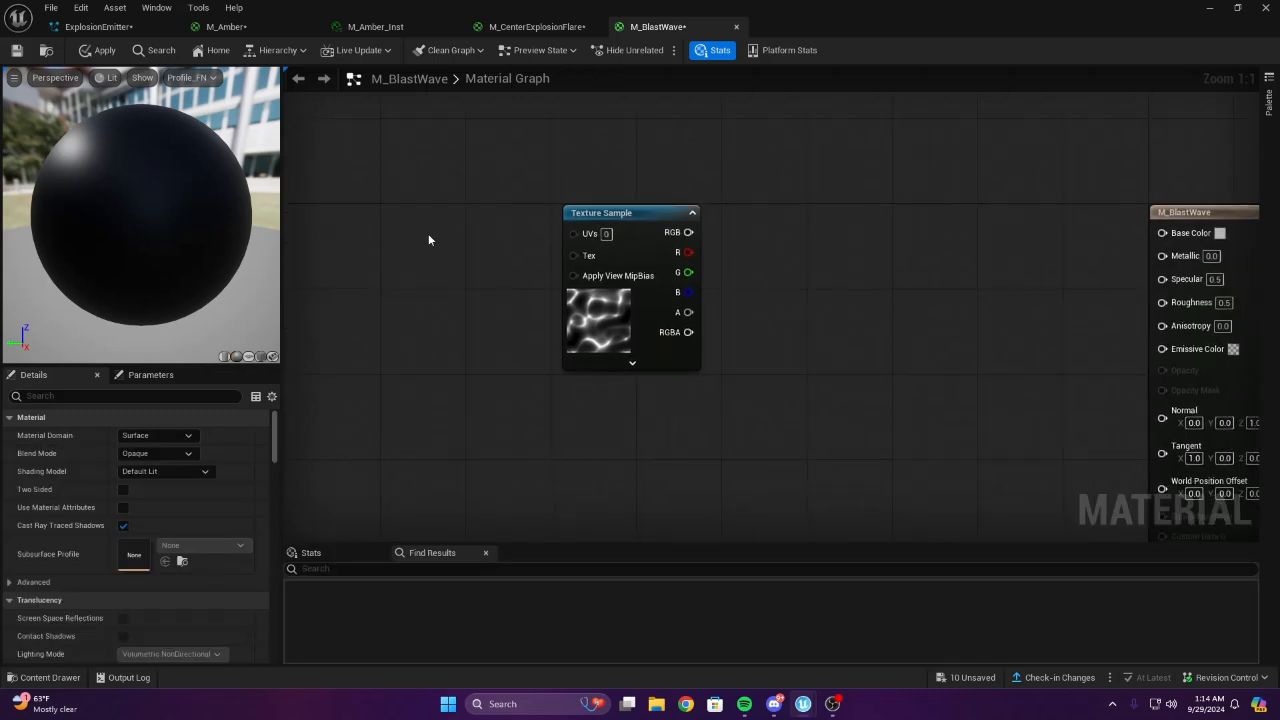
right_click_drag(282, 225, 536, 281)
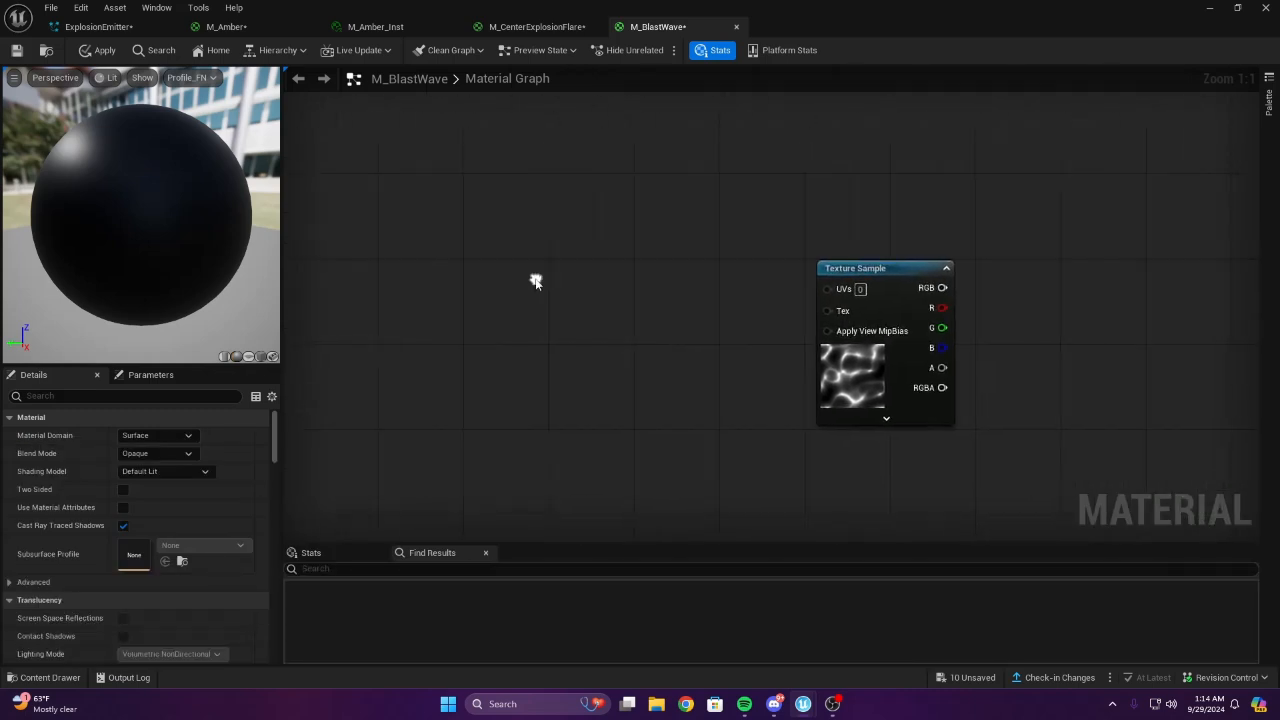
left_click(611, 271)
left_click_drag(843, 293, 838, 292)
Add a texture coordinate node to the left of the Panner
right_click_drag(348, 229, 553, 236)
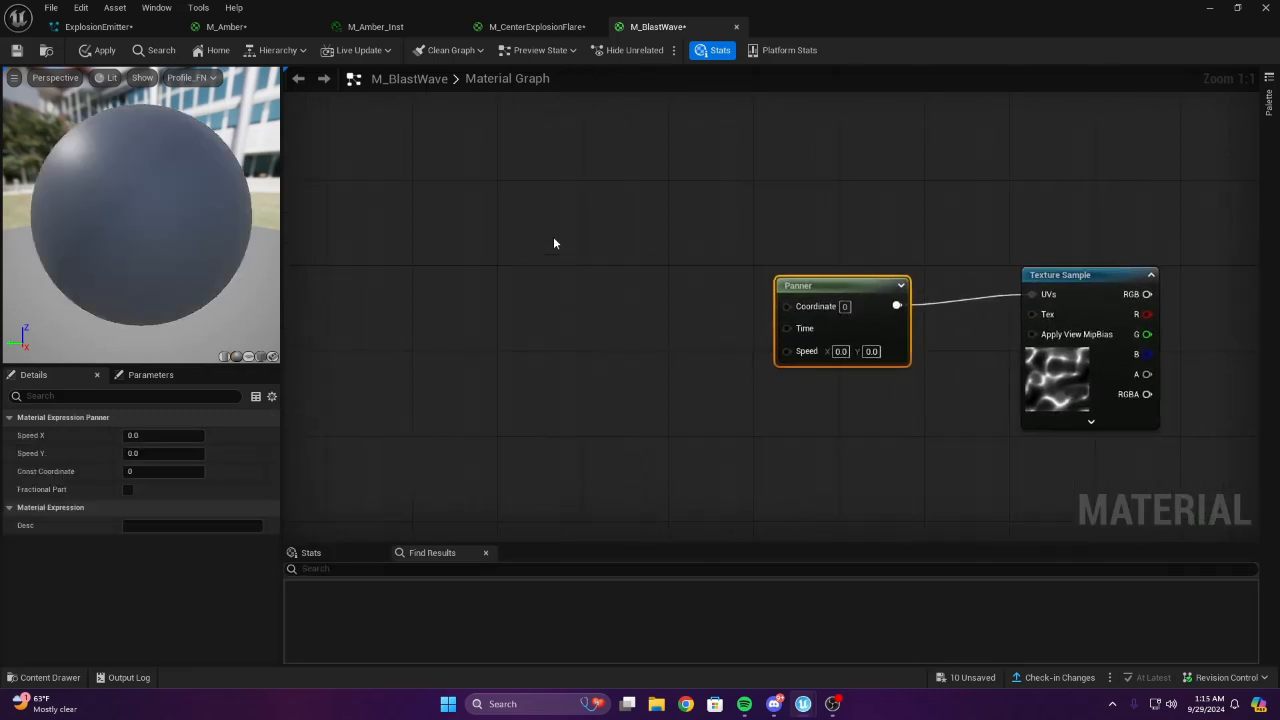
right_click(553, 236)
type("te")
key("Return")
left_click_drag(611, 246, 428, 220)
left_click(413, 361)
Add a three-component constant vector below the TexCoord and a Multiply node in front of the Panner
right_click_drag(396, 371, 456, 354)
key("3")
left_click(542, 334)
left_click(615, 303)
mouse_move(574, 273)
right_mouse_down()
mouse_move(512, 298)
mouse_move(650, 286)
mouse_move(666, 316)
right_mouse_up()
left_click(733, 243)
Append the constant vector's red and green channels, both set to 1, and multiply the result with the TexCoord
type("app")
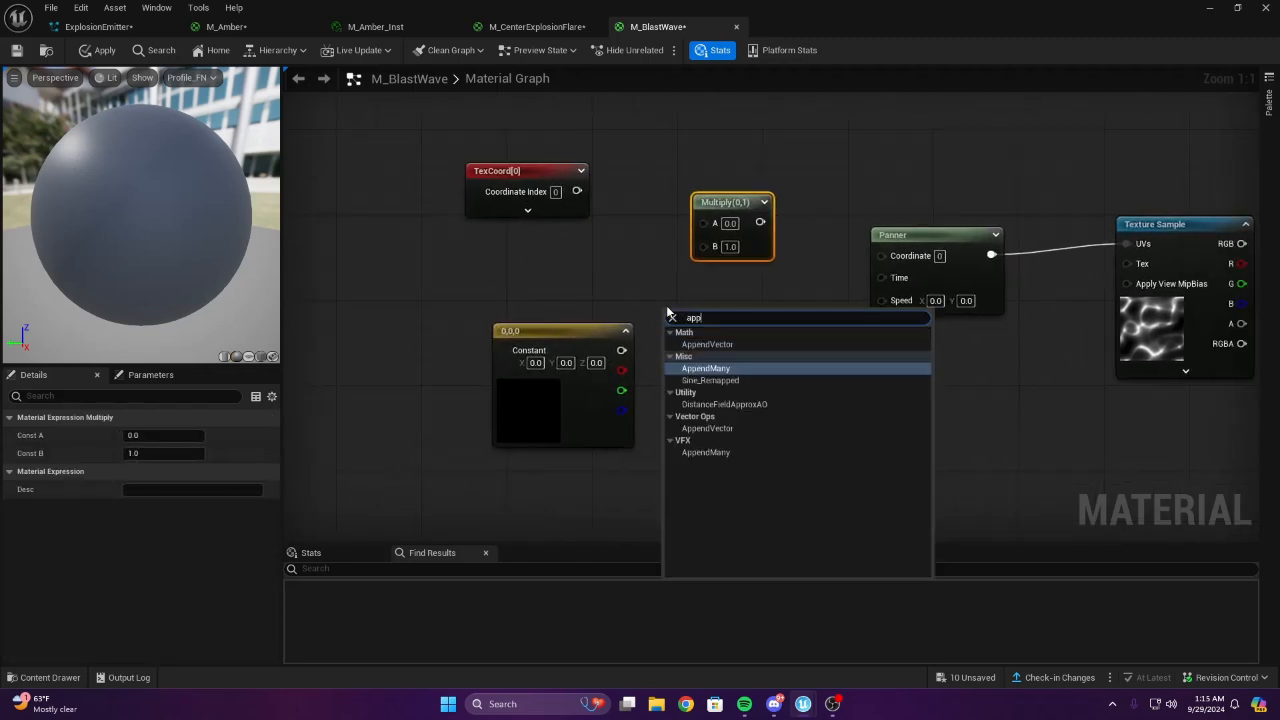
key("Return")
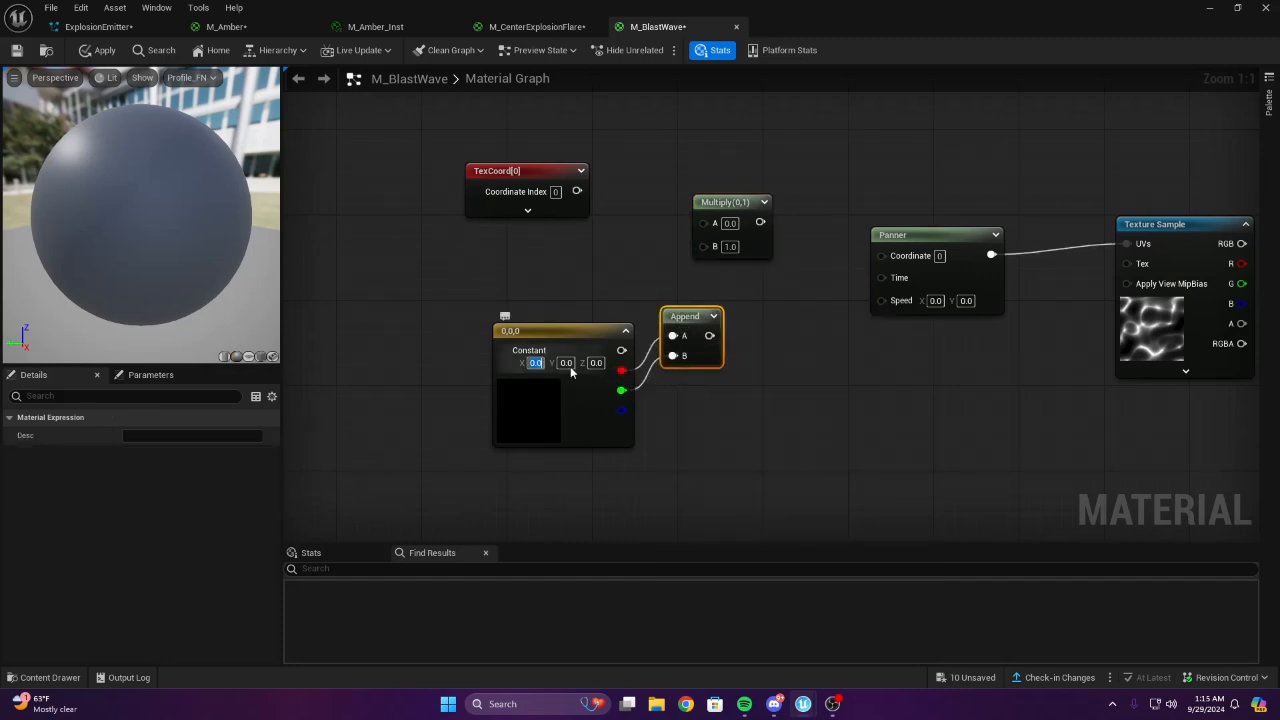
type("1")
key("Tab")
type("1")
left_click(583, 255)
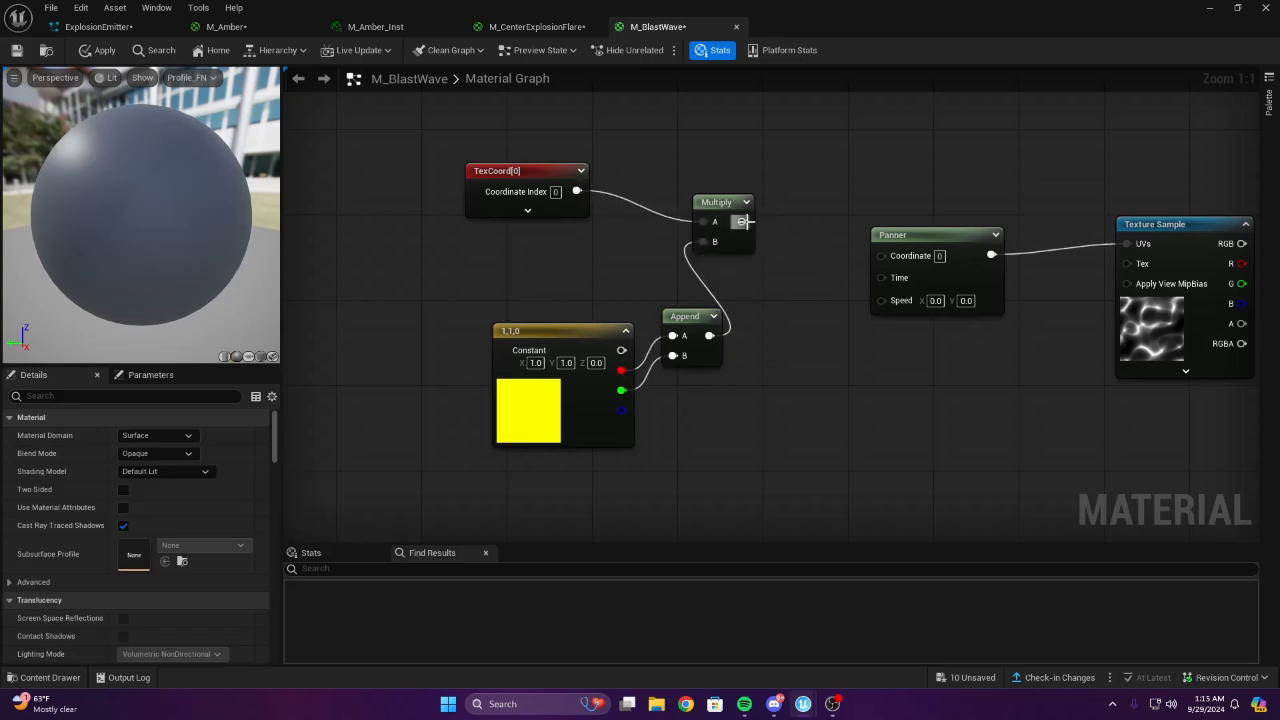
Connect the Multiply result to the Panner's Coordinate input and set the Panner's speed to X 0.2 and Y 0.5
left_click_drag(901, 260, 900, 261)
right_click_drag(880, 362, 710, 344)
right_click_drag(803, 331, 718, 334)
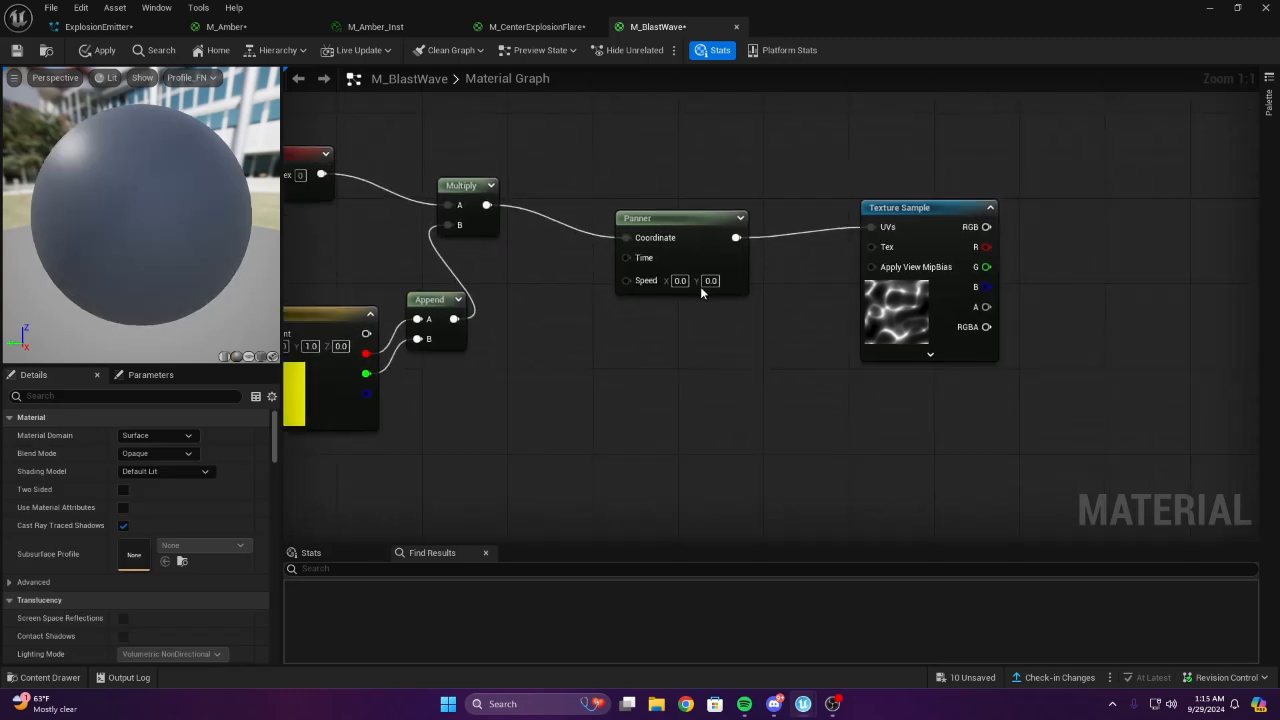
type("0.2")
key("Return")
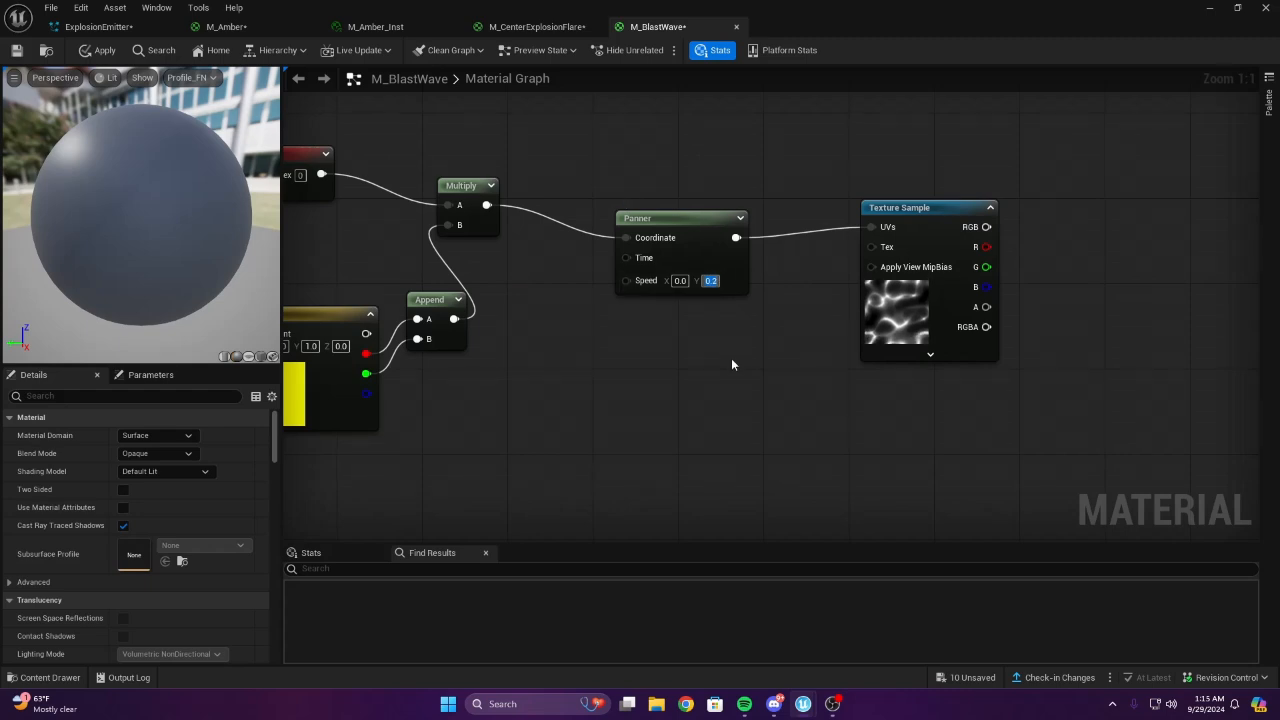
type("0.5")
key("Return")
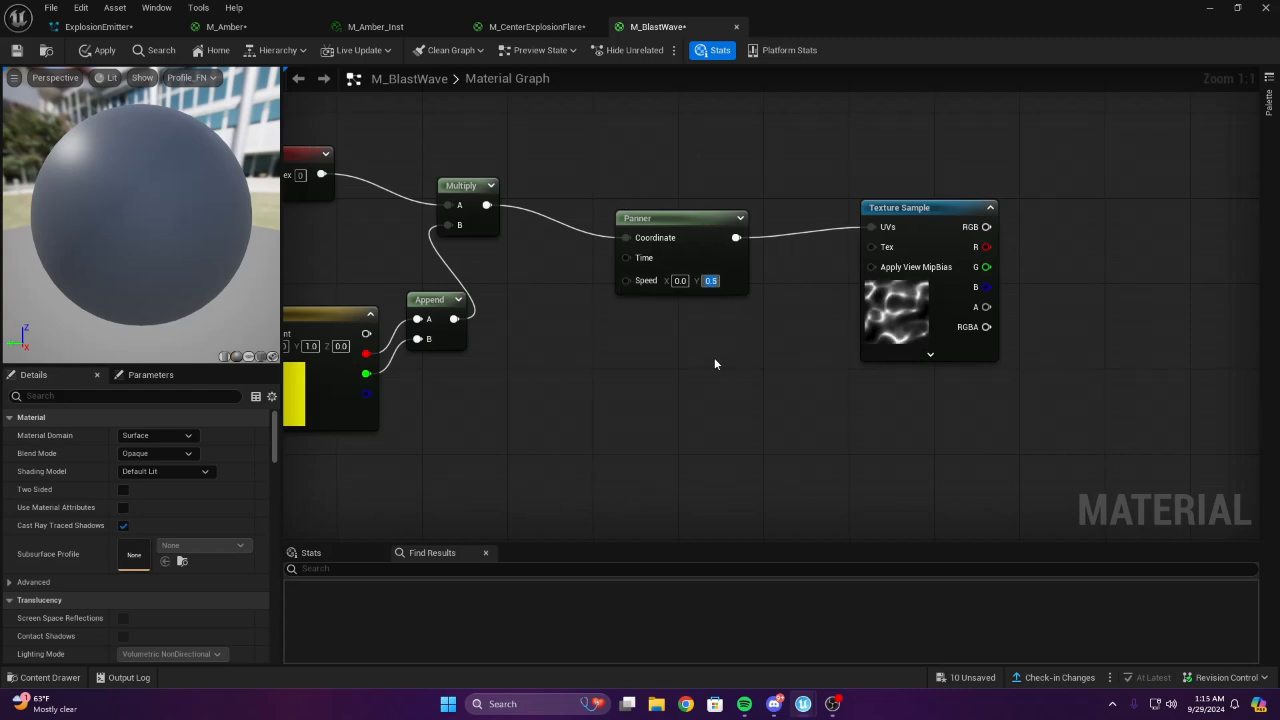
right_click_drag(731, 357, 730, 316)
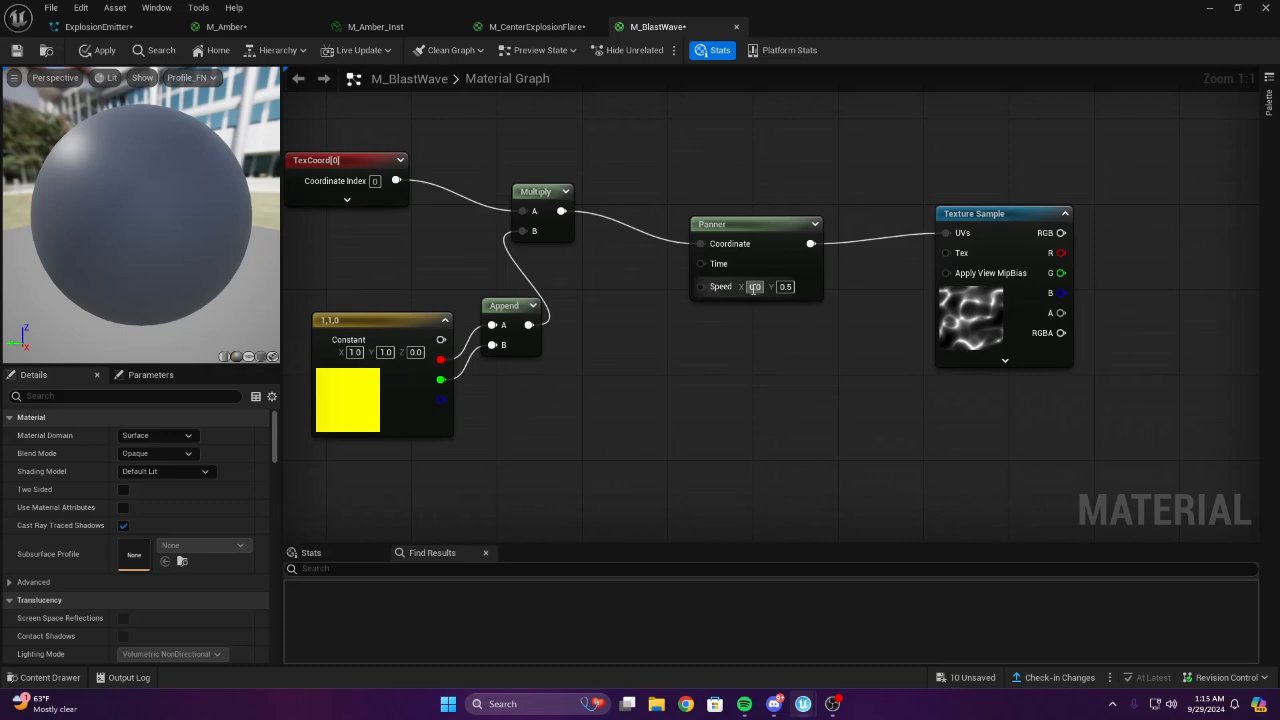
type("0.2")
key("Return")
Add a Lerp node after the Texture Sample and connect the texture's RGB output to its Alpha input
right_click_drag(897, 382, 786, 371)
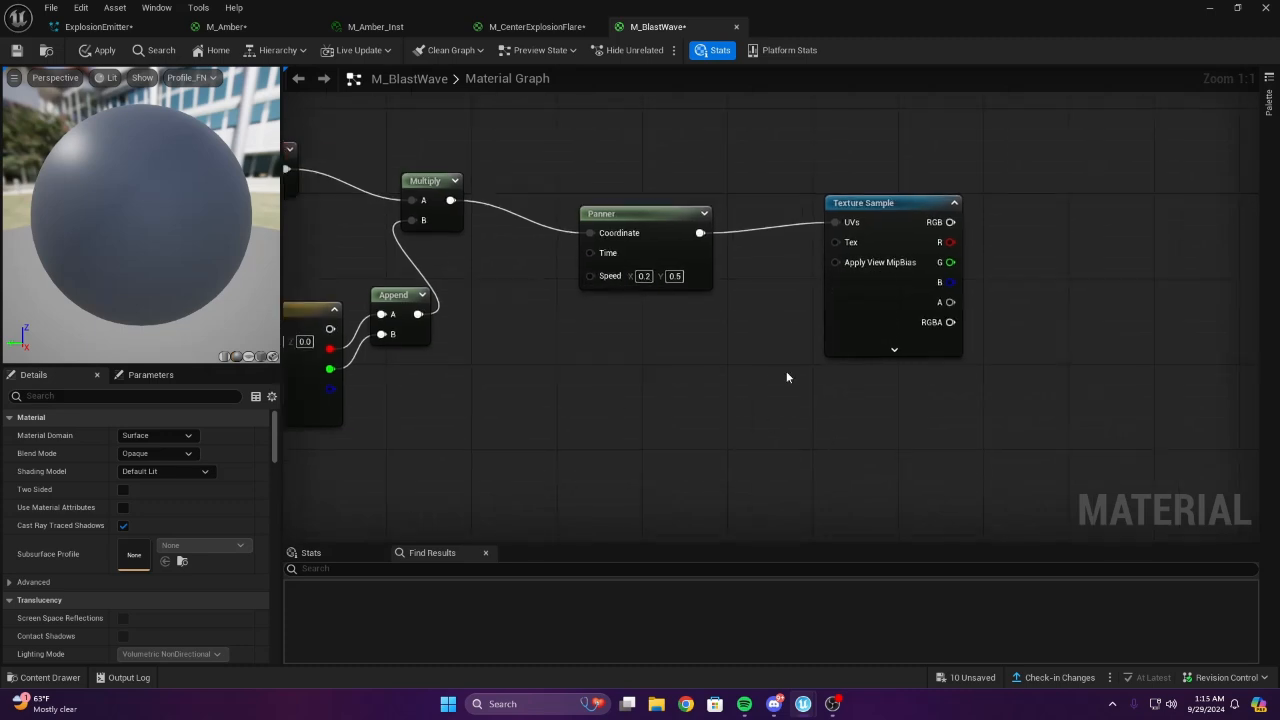
right_click_drag(1065, 342, 597, 388)
right_click_drag(640, 351, 672, 299)
key("l")
left_click(713, 246)
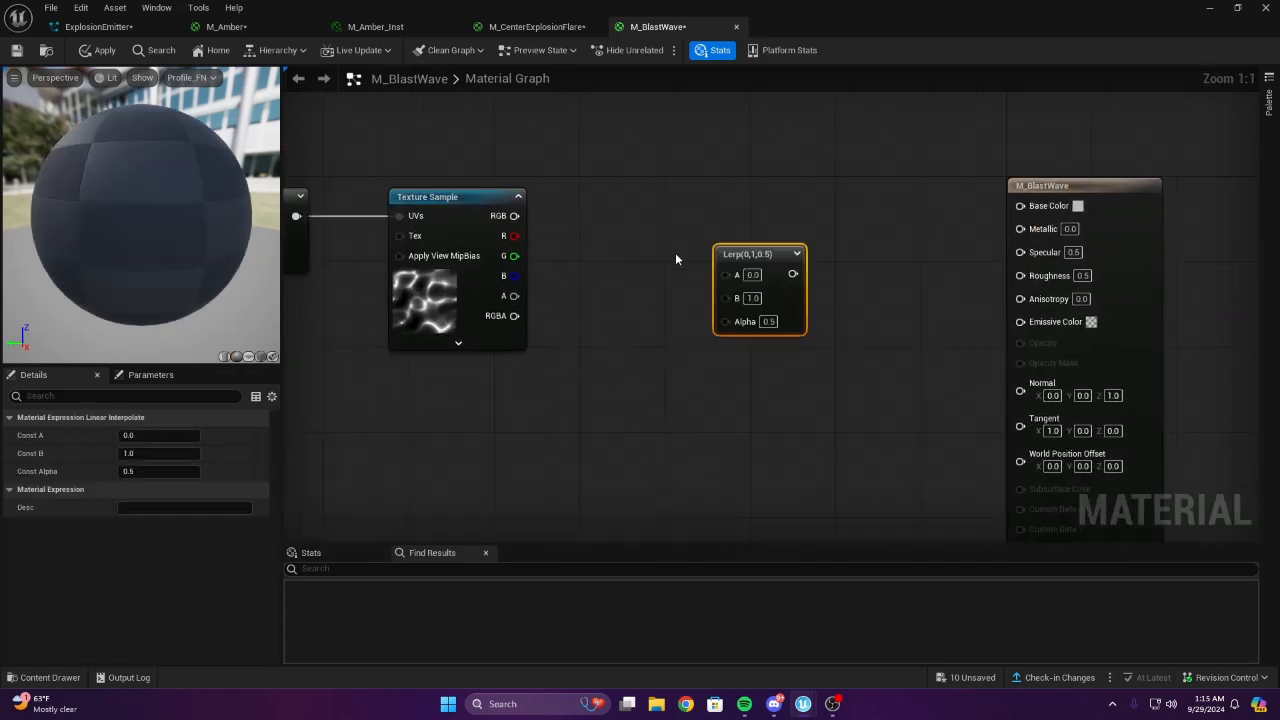
right_click_drag(508, 218, 658, 228)
left_click_drag(892, 346, 876, 331)
right_click_drag(875, 297, 907, 388)
left_click_drag(914, 352, 814, 177)
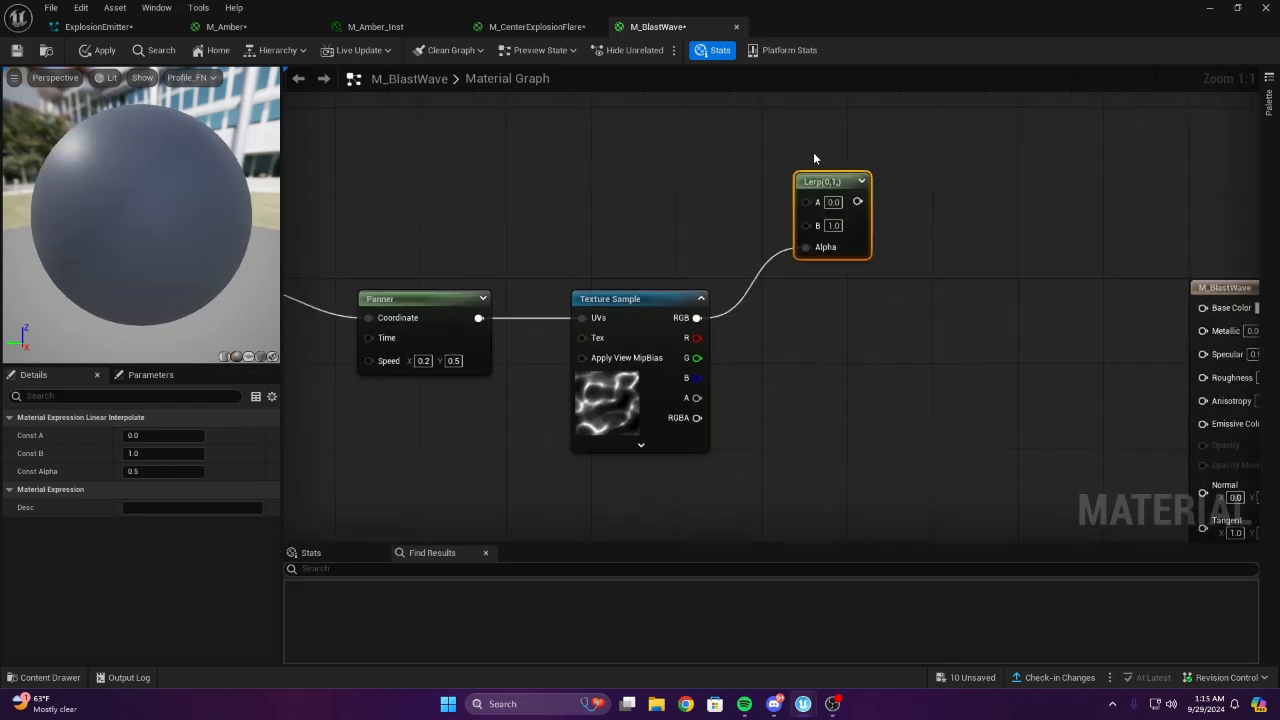
Add a vector parameter above the Texture Sample, colour it orange, and connect it to the Lerp's B input
left_click(700, 187)
right_click_drag(692, 185, 882, 396)
key("v")
left_click(781, 284)
left_click(779, 346)
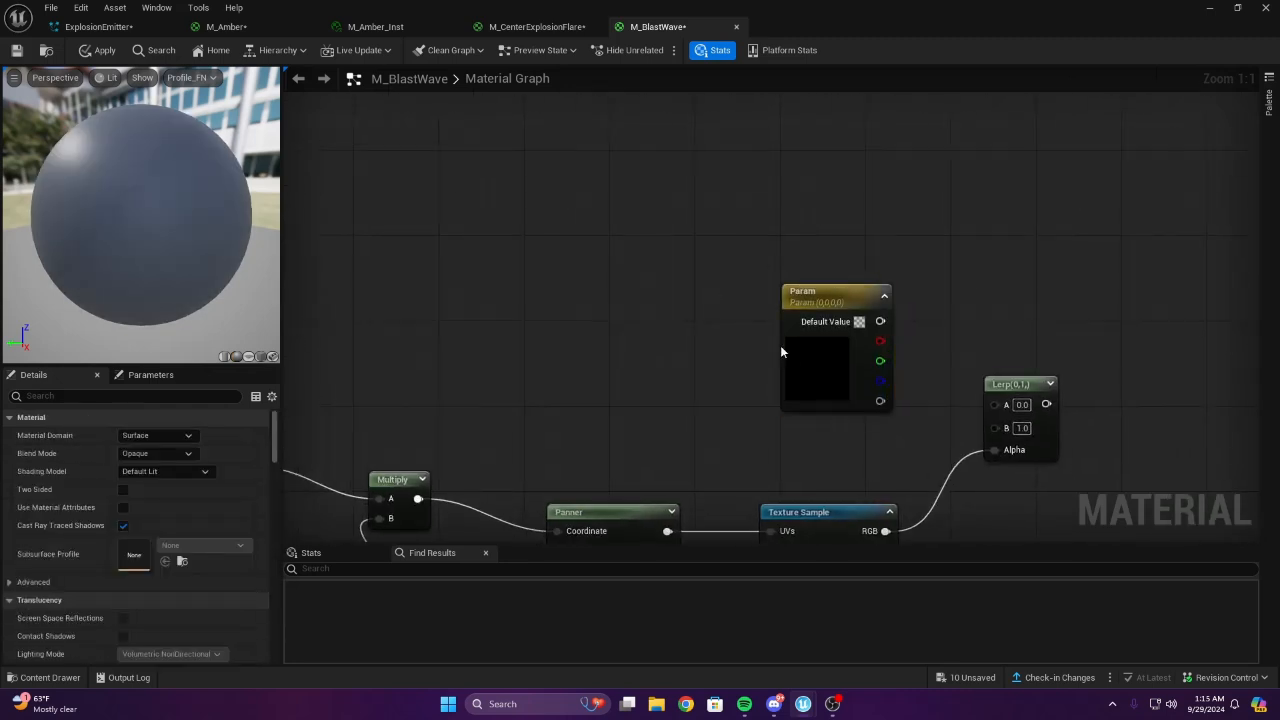
left_click_drag(786, 362, 767, 328)
double_click(767, 328)
left_click_drag(842, 456, 924, 459)
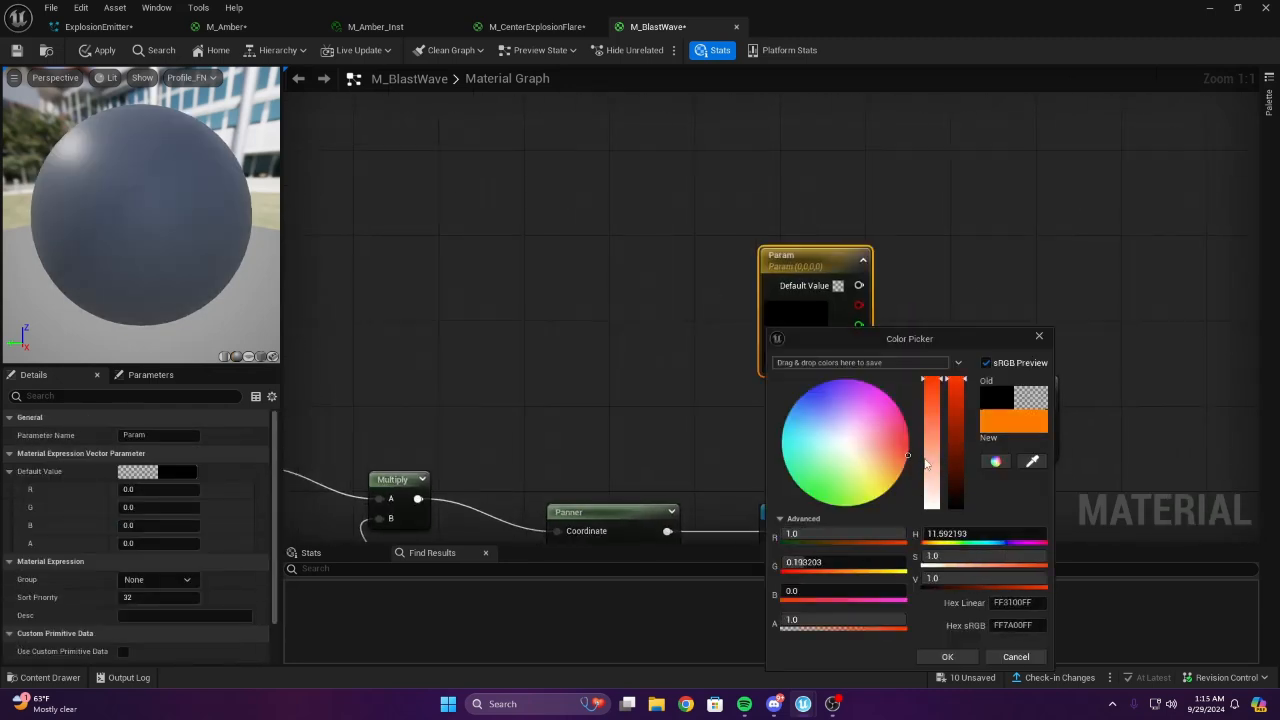
left_click(943, 657)
left_click_drag(1010, 425, 1002, 428)
Set the material's blend mode to Translucent and its shading model to Unlit
right_click_drag(1054, 446, 589, 227)
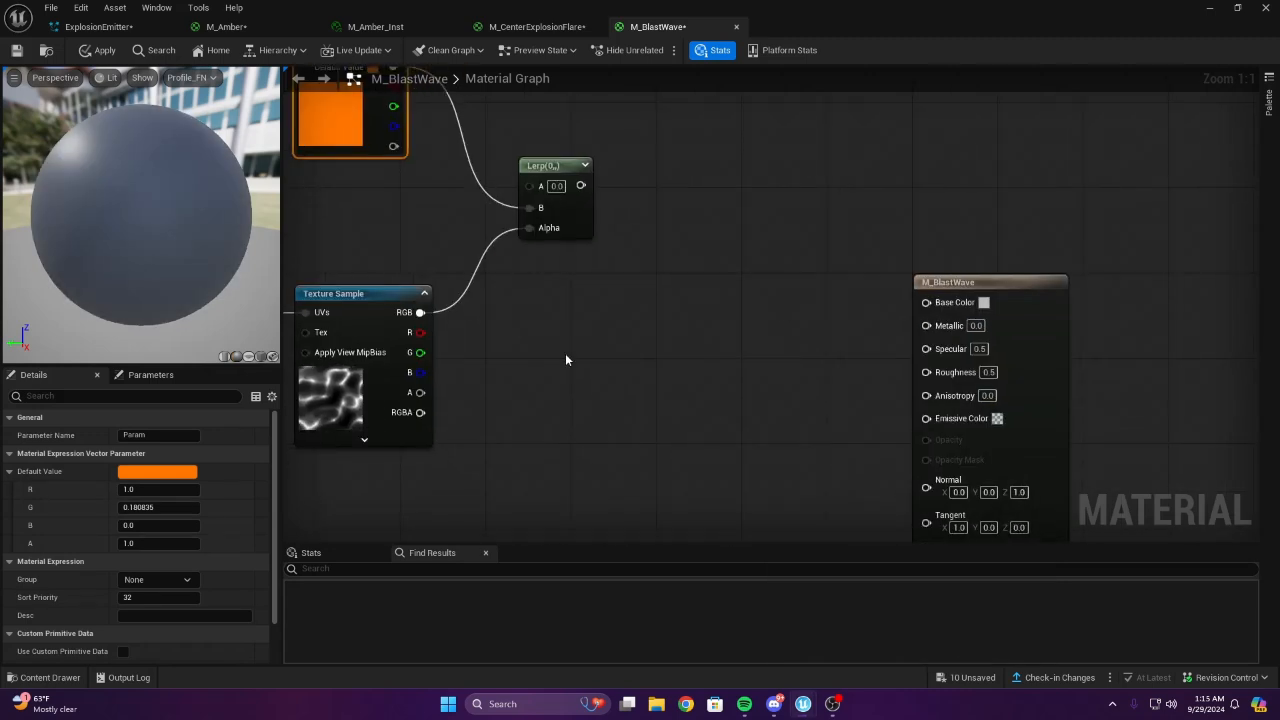
left_click(531, 468)
left_click(157, 453)
left_click(148, 487)
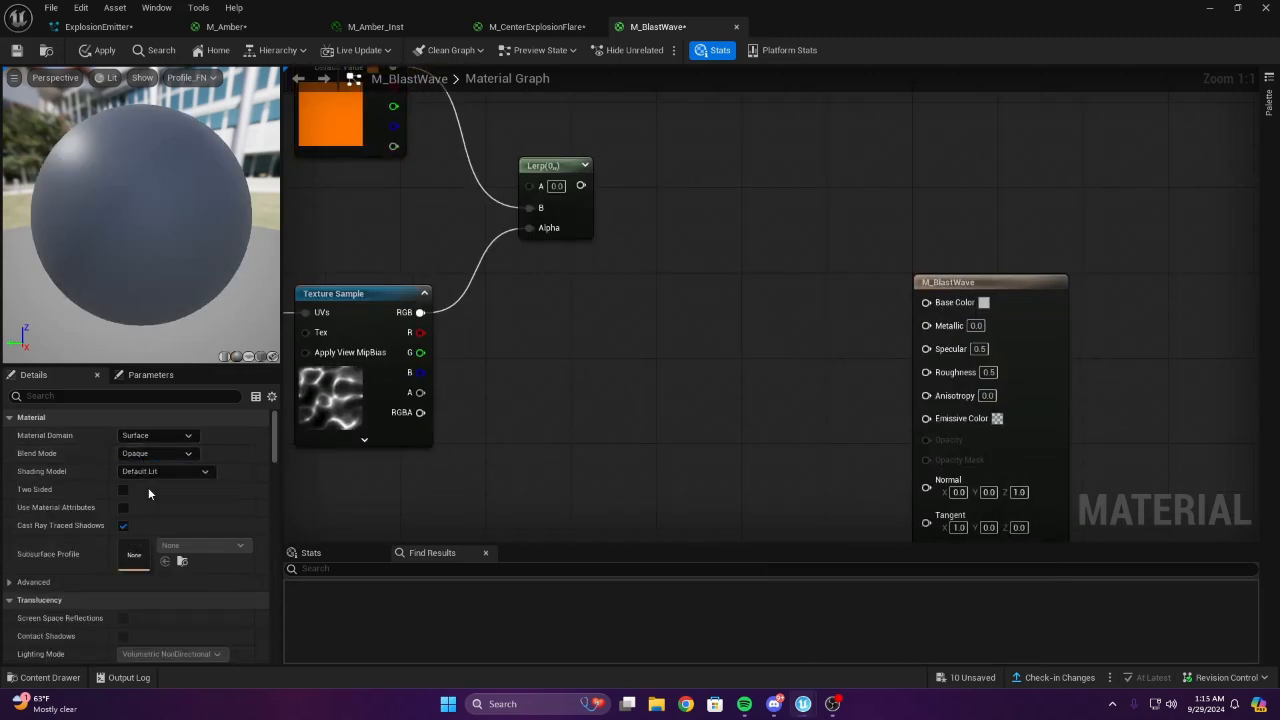
left_click(163, 471)
left_click(159, 484)
Enable the material's usage with Niagara sprites, Niagara ribbons and Niagara mesh particles
left_click(148, 396)
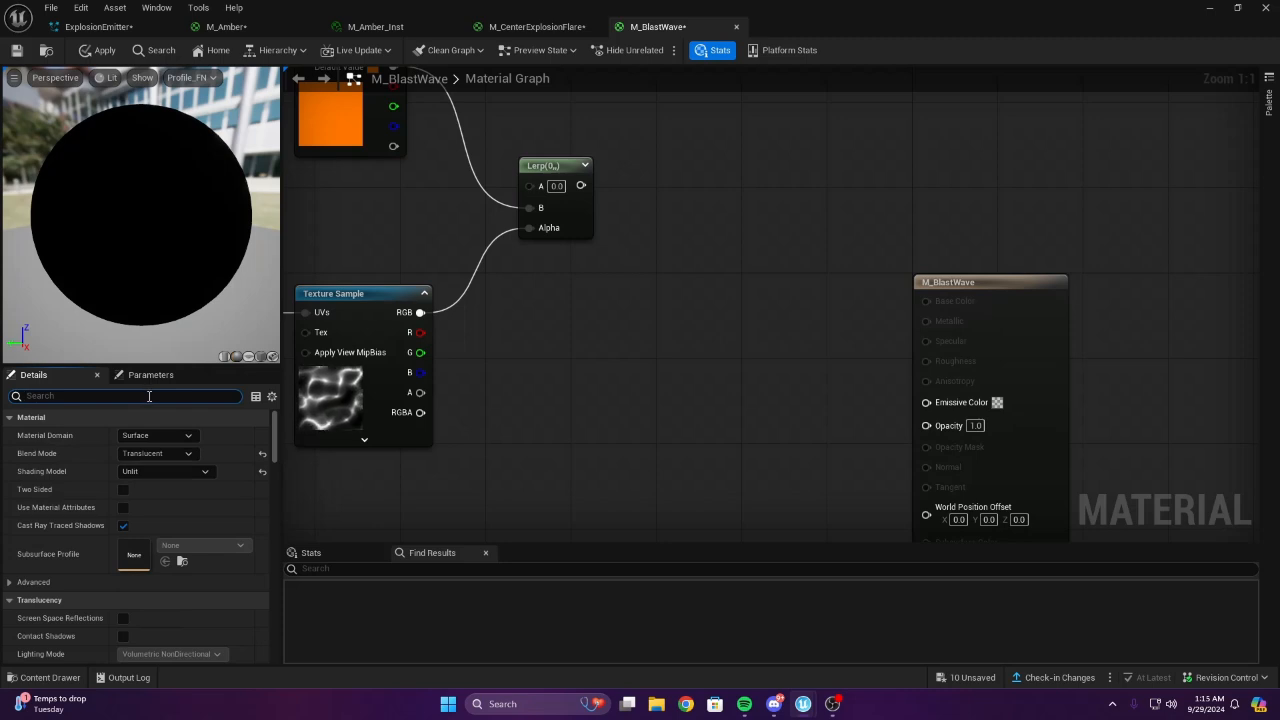
type("nia")
left_click(127, 435)
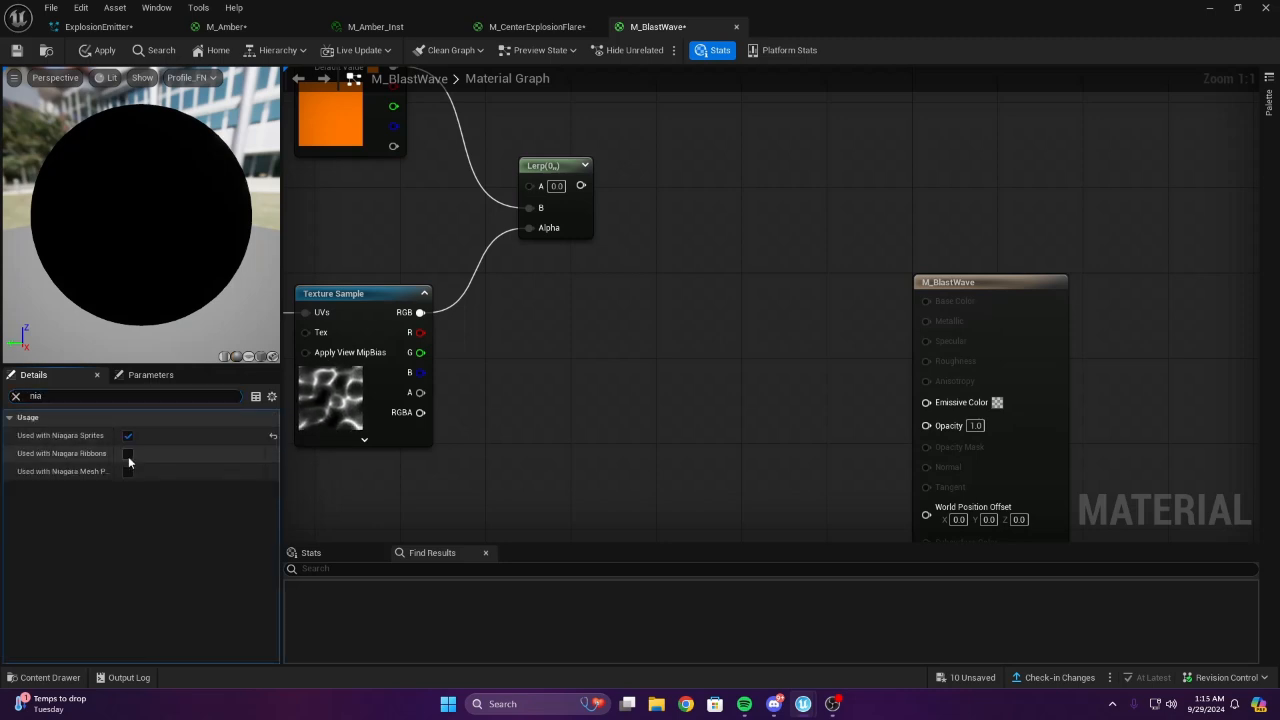
left_click(127, 453)
left_click(127, 472)
left_click(16, 396)
Move the M_BlastWave output node up and farther from the Lerp to make room for more nodes
right_click_drag(566, 319, 604, 349)
right_click_drag(599, 301, 640, 376)
scroll(738, 274, "down", 2)
scroll(798, 450, "up", 1)
left_click_drag(952, 363, 862, 237)
left_click(719, 318)
right_click_drag(719, 318, 757, 230)
scroll(766, 246, "down", 4)
right_click_drag(696, 276, 870, 298)
scroll(870, 295, "up", 4)
right_click_drag(1030, 229, 692, 287)
left_click_drag(822, 274, 1055, 235)
Add a Multiply node between the Lerp and the material output and connect the Lerp result to its A input
right_click_drag(626, 238, 812, 233)
key("m")
left_click(712, 235)
scroll(727, 263, "up", 1)
right_click_drag(727, 263, 626, 256)
left_click_drag(630, 256, 628, 259)
left_click_drag(642, 242, 849, 216)
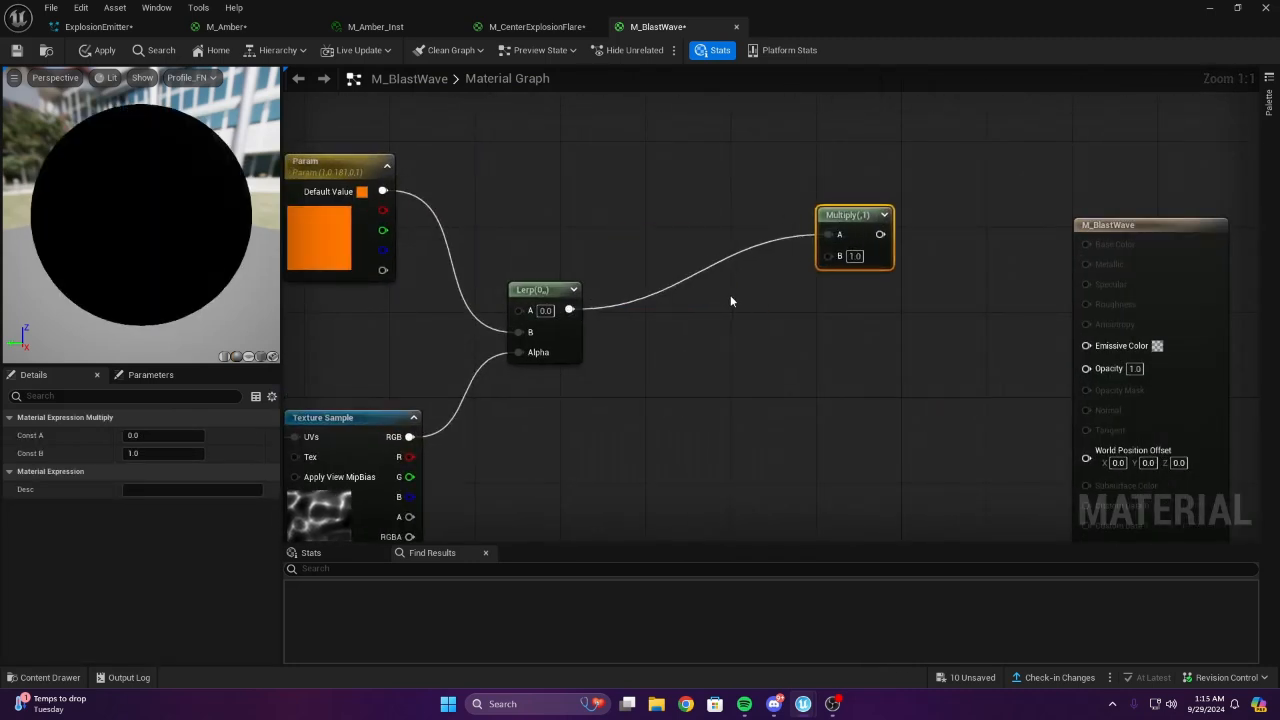
Add a second Multiply node with A and B set to 3 and connect it to the first Multiply's B input
right_click_drag(717, 296, 665, 278)
left_click(673, 270)
key("m")
left_click(674, 284)
left_click(704, 306)
type("3")
left_click(704, 329)
type("3")
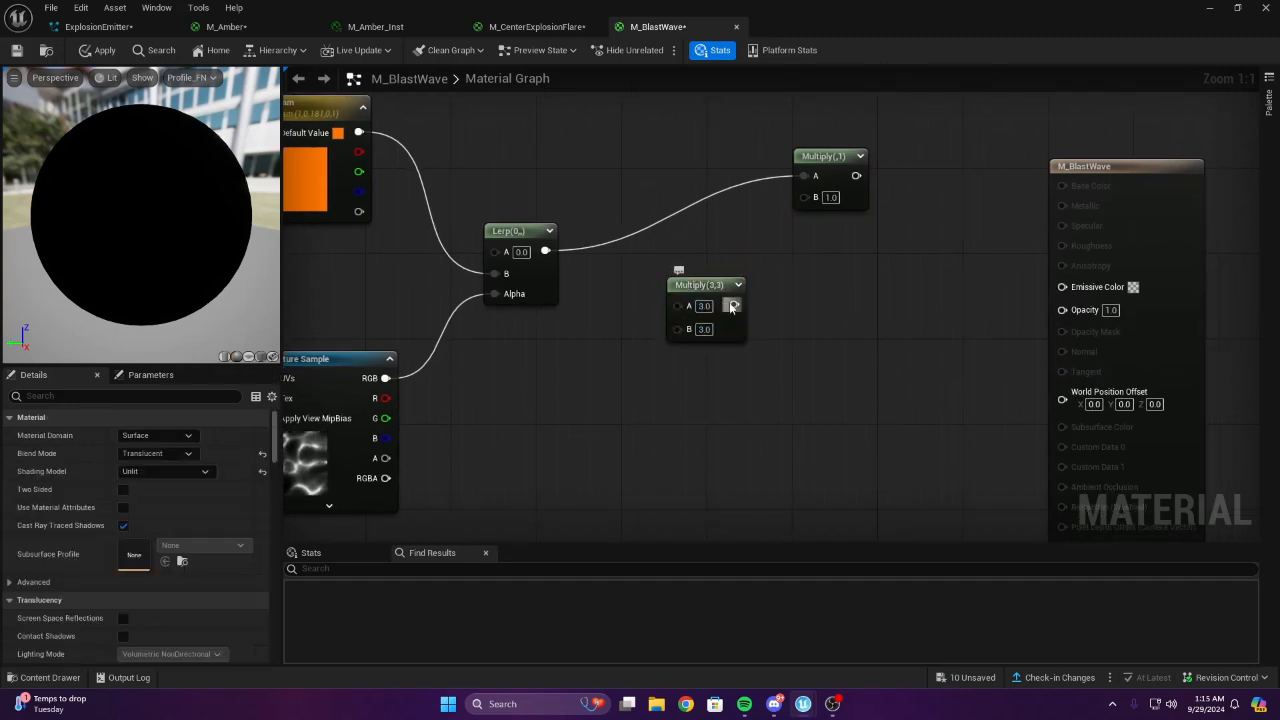
left_click_drag(842, 176, 1089, 297)
Connect the final Multiply to Emissive Color and the Texture Sample's red channel to Opacity
right_click_drag(875, 219, 859, 205)
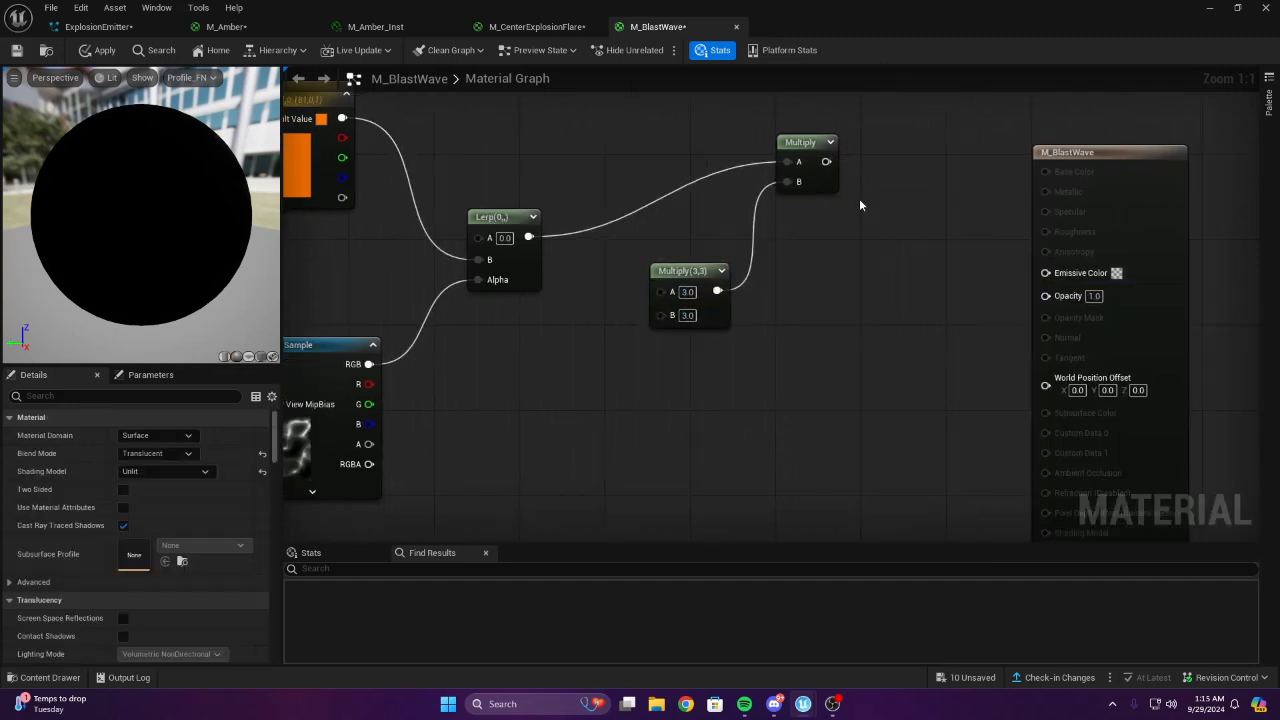
left_click_drag(1096, 273, 1096, 273)
right_click_drag(746, 318, 901, 313)
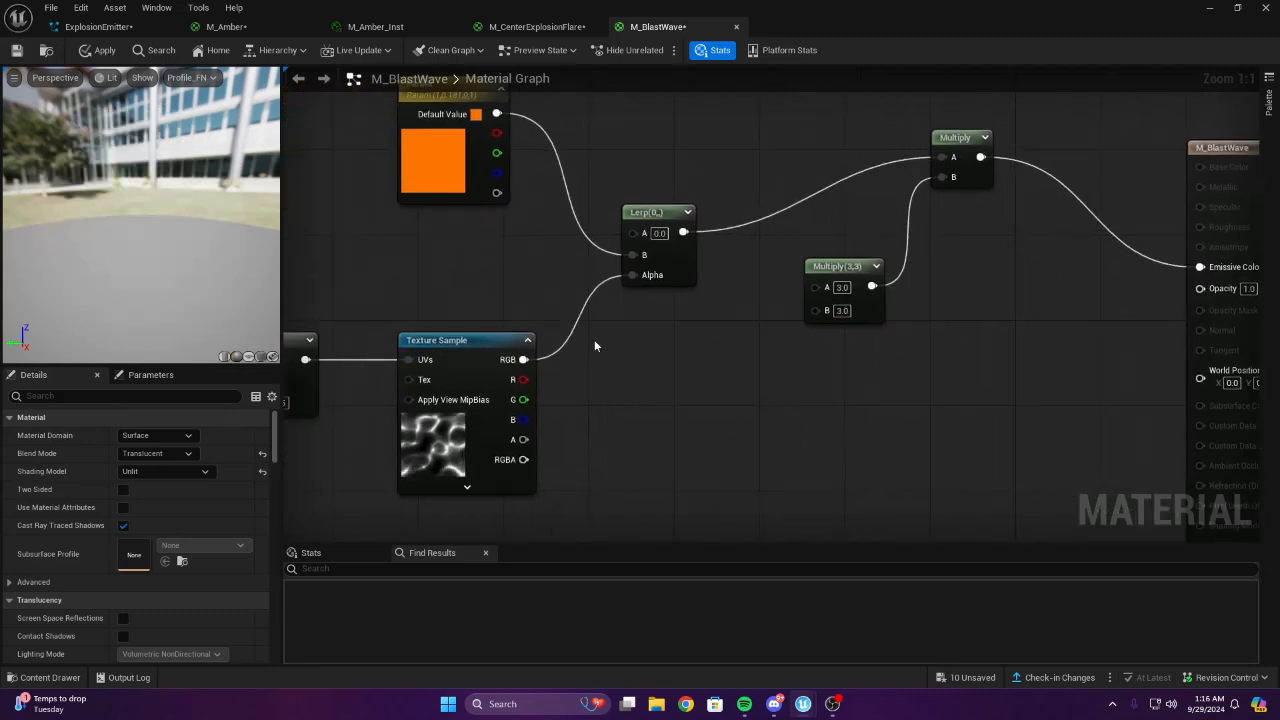
scroll(123, 251, "down", 8)
right_click_drag(643, 369, 558, 289)
left_click_drag(443, 318, 1126, 228)
right_click_drag(627, 305, 702, 405)
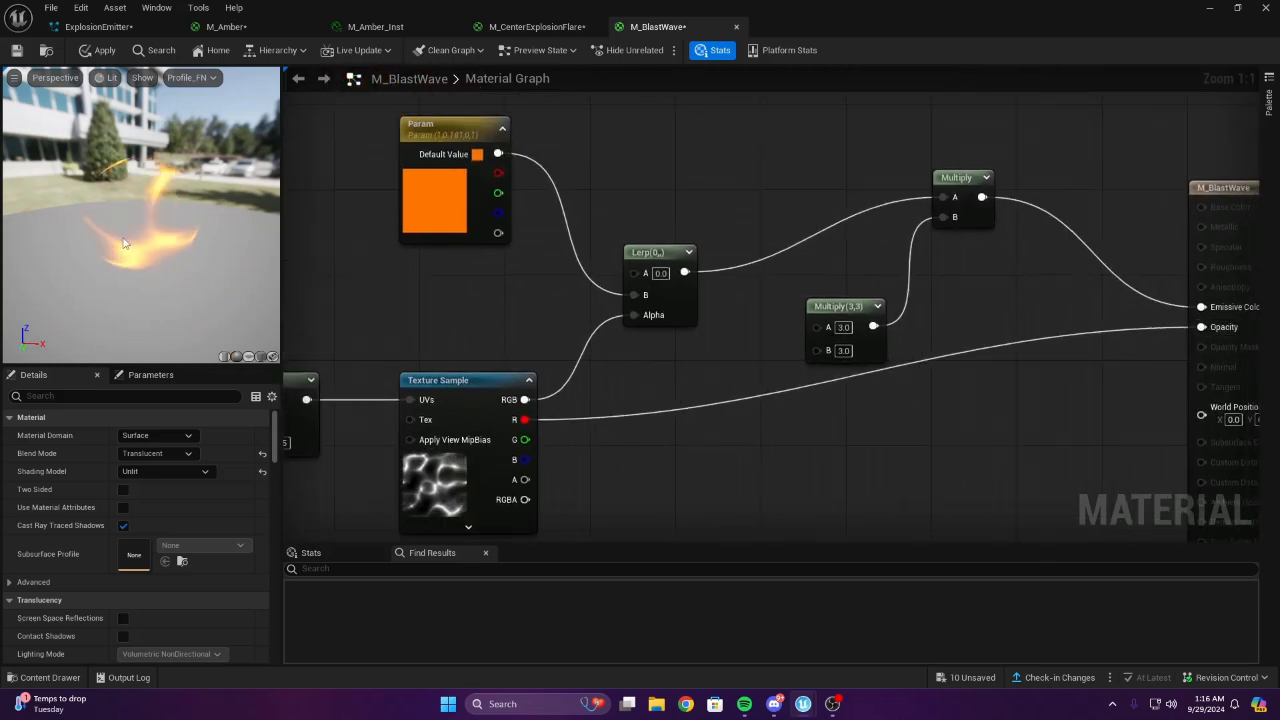
Set both constants of the lower Multiply node to 15
left_click_drag(124, 244, 215, 246)
right_click_drag(848, 338, 816, 337)
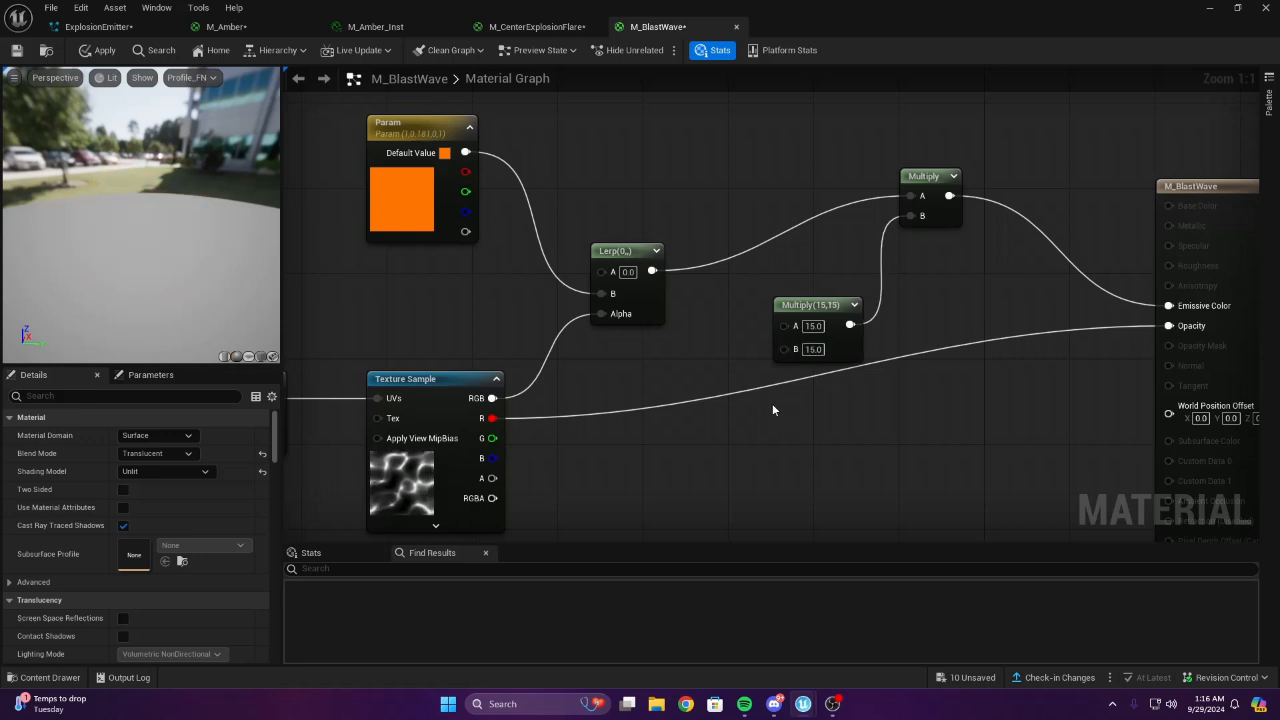
left_click_drag(155, 236, 39, 258)
Duplicate the Texture Sample node and place the copy below the original
right_click_drag(651, 309, 910, 100)
right_click_drag(572, 307, 870, 323)
left_click(967, 285)
right_click_drag(903, 406, 838, 347)
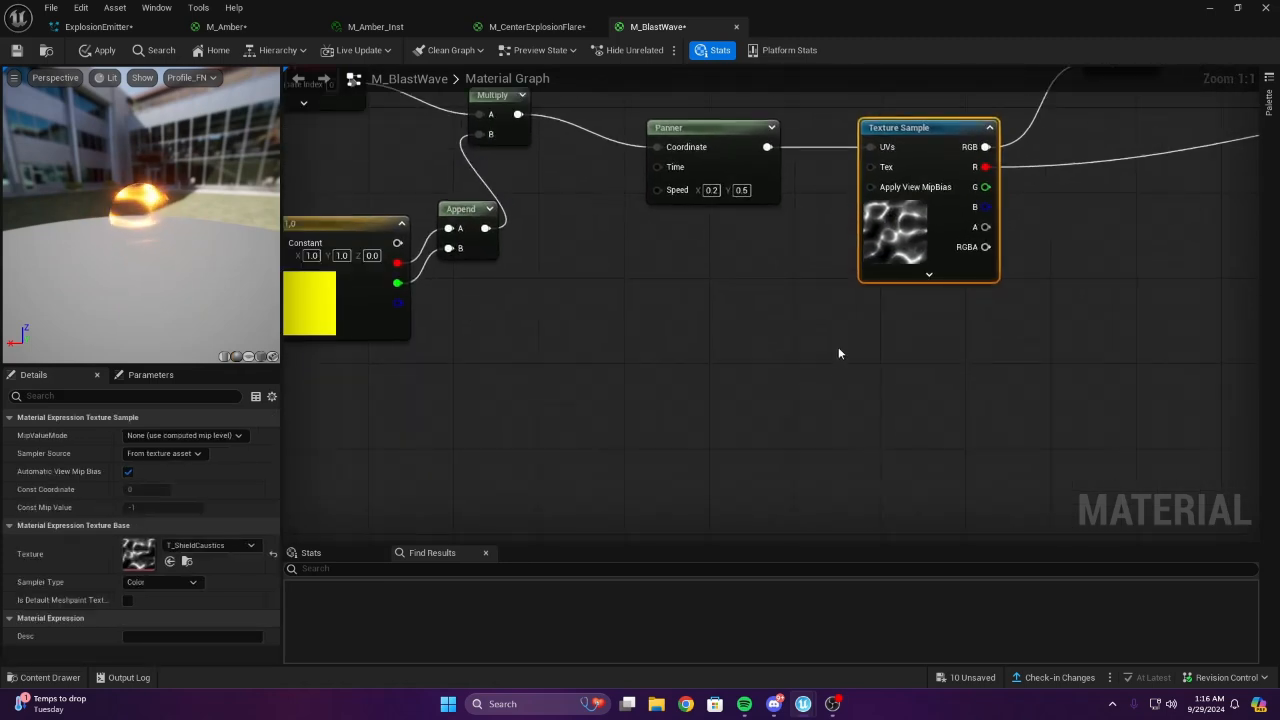
key("ctrl+c")
key("ctrl+v")
left_click(722, 338)
right_click_drag(722, 338, 900, 371)
Duplicate the Panner node and place the copy in front of the second Texture Sample
scroll(895, 374, "down", 2)
right_click_drag(716, 401, 853, 382)
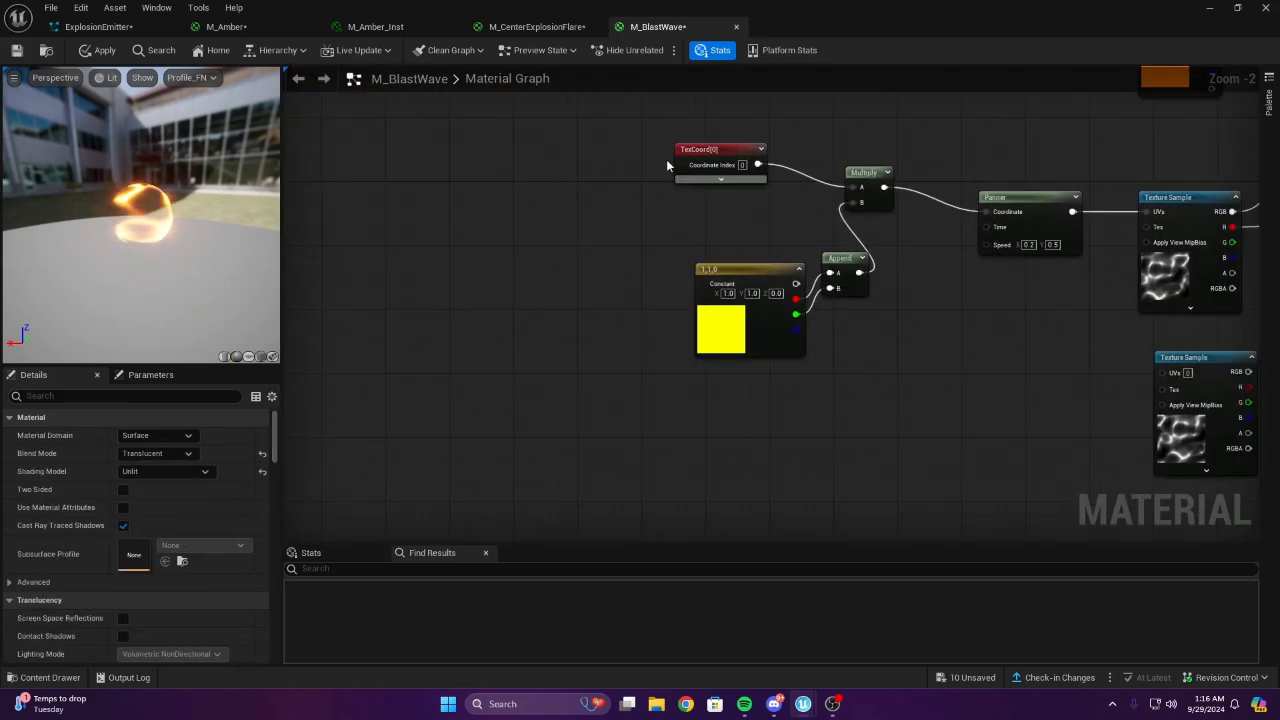
right_click_drag(840, 293, 493, 254)
scroll(648, 280, "up", 2)
left_click(740, 150)
right_click_drag(721, 282, 780, 256)
key("ctrl+c")
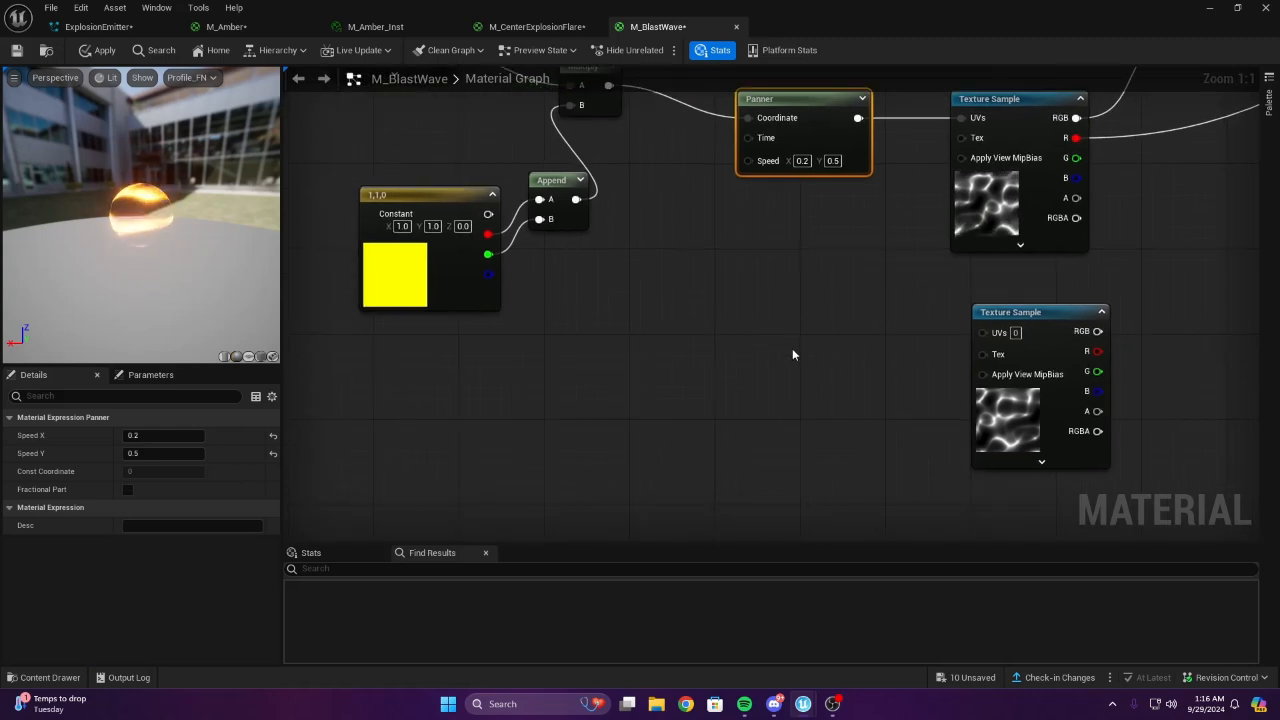
key("ctrl+v")
left_click(736, 328)
Connect the texture coordinate Multiply to the second Panner's Coordinate and that Panner to the second Texture Sample's UVs
right_click_drag(690, 300, 770, 384)
left_click_drag(687, 170, 849, 448)
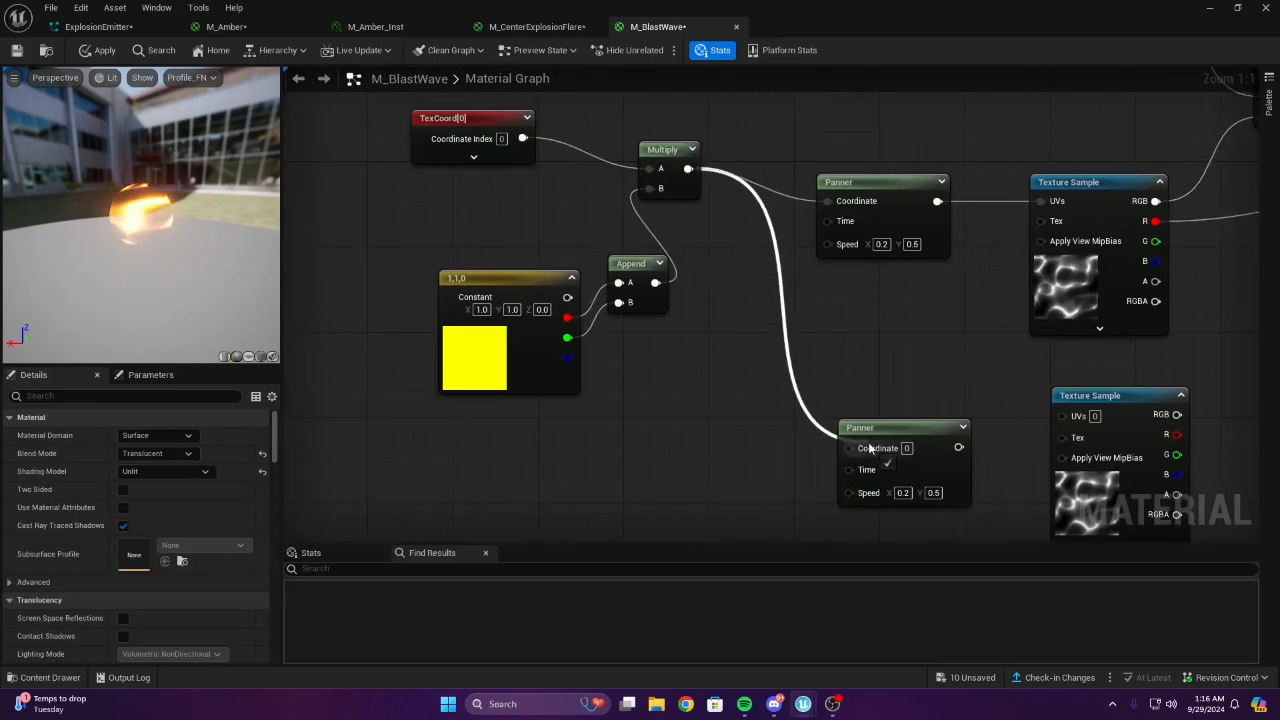
right_click_drag(883, 434, 736, 330)
right_click_drag(814, 340, 723, 294)
left_click_drag(720, 297, 822, 268)
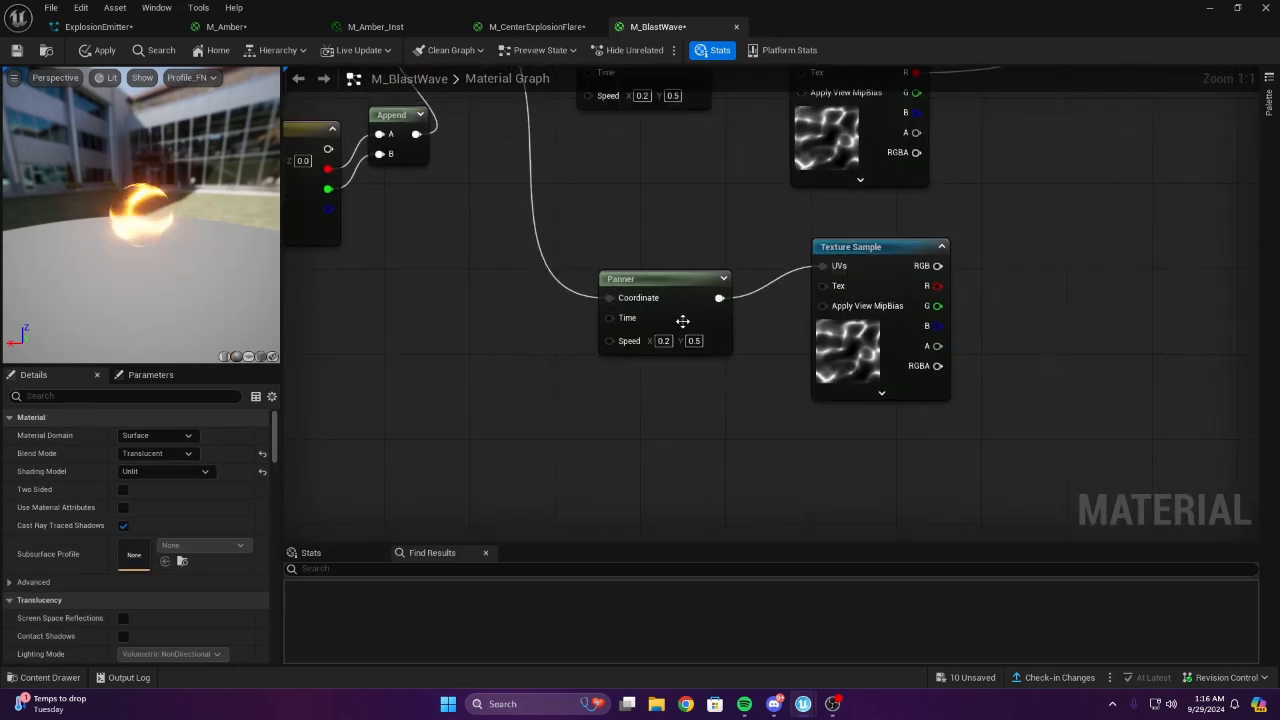
Set the second Panner's speed to X 0.1 and Y 0.3
right_click_drag(674, 342, 772, 318)
left_click(763, 317)
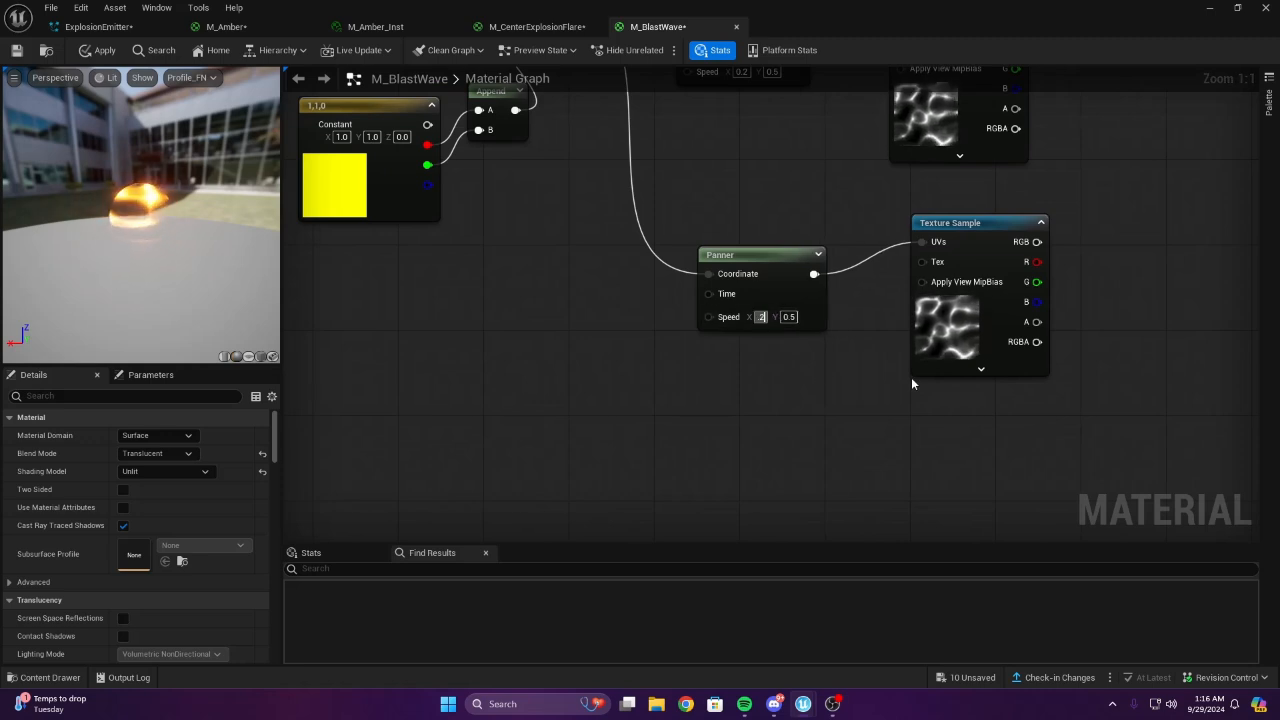
type("0.1")
left_click(793, 317)
type("0.3")
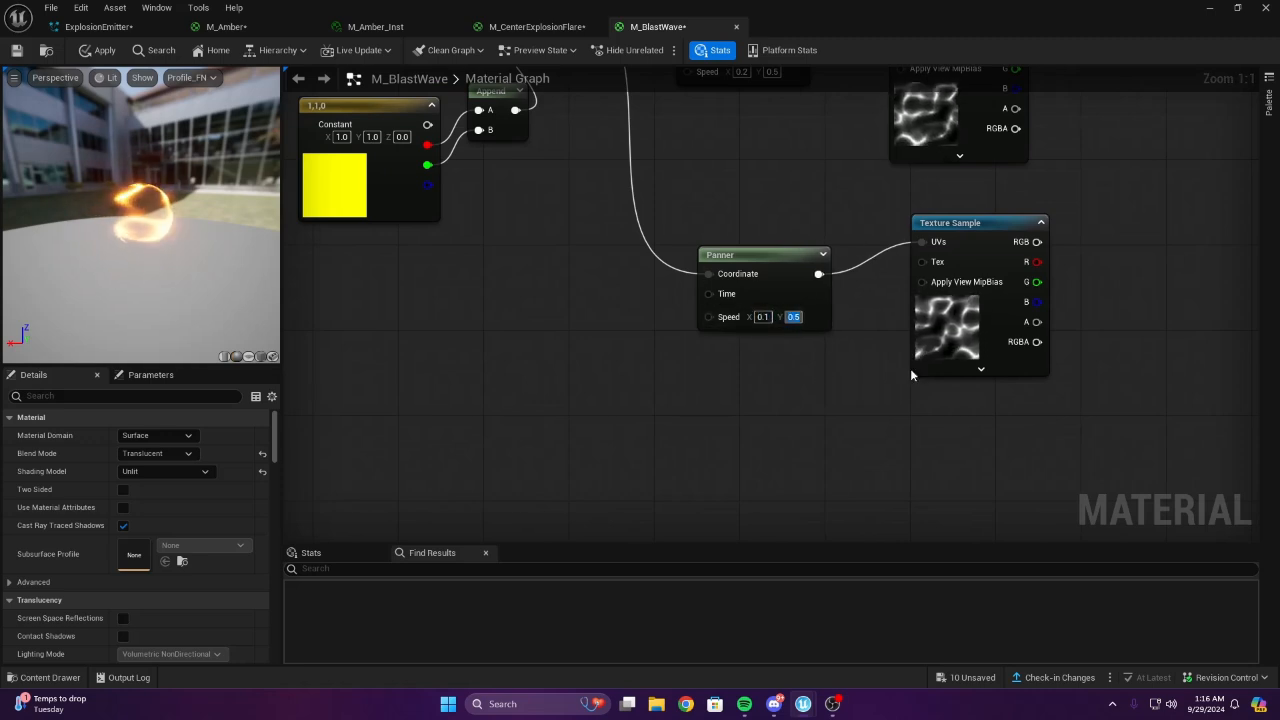
key("Return")
Combine the red channels of both Texture Samples with an Add node and connect the result to Opacity
right_click_drag(1126, 162, 572, 216)
key("a")
left_click(866, 249)
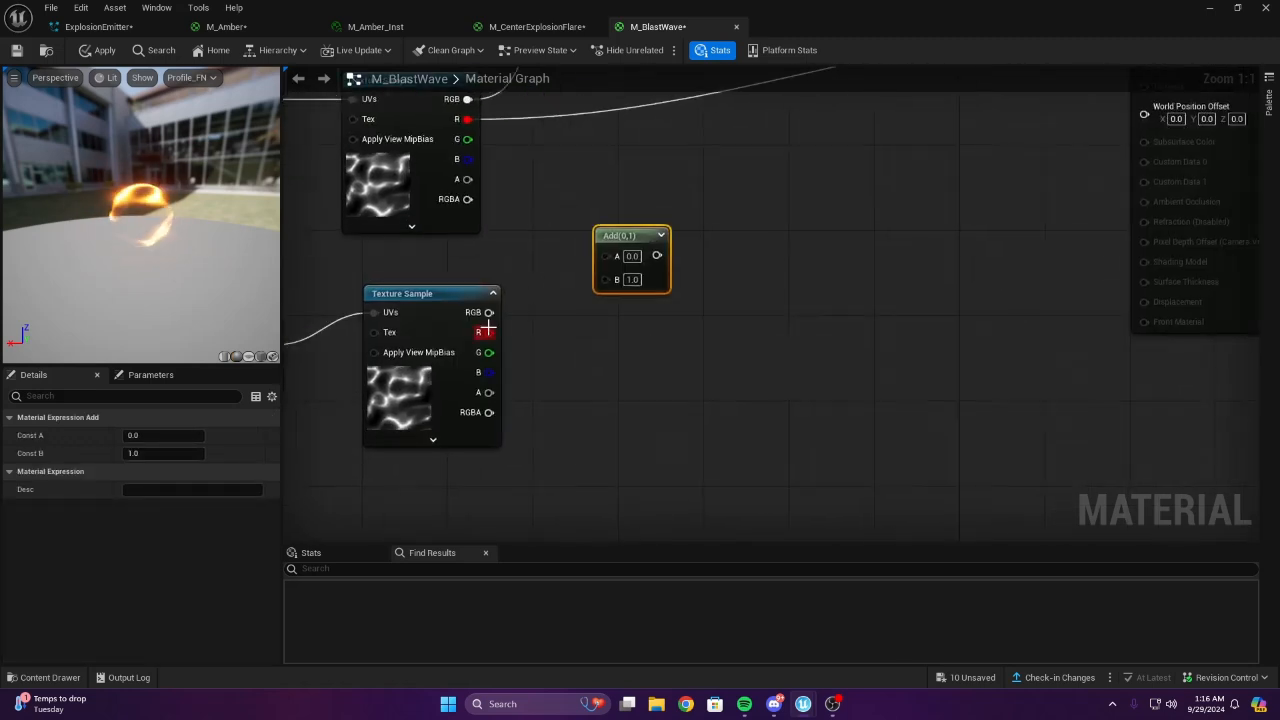
right_click_drag(462, 353, 537, 440)
left_click_drag(564, 419, 681, 366)
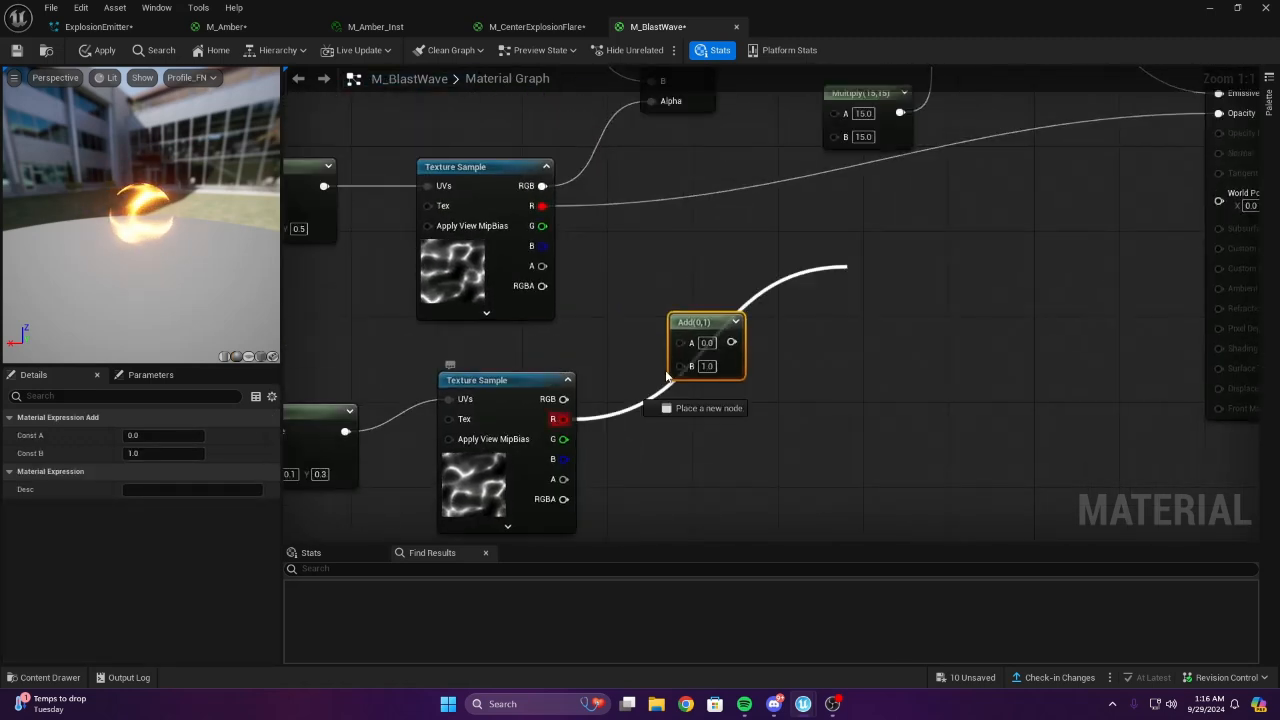
left_click_drag(542, 206, 744, 242)
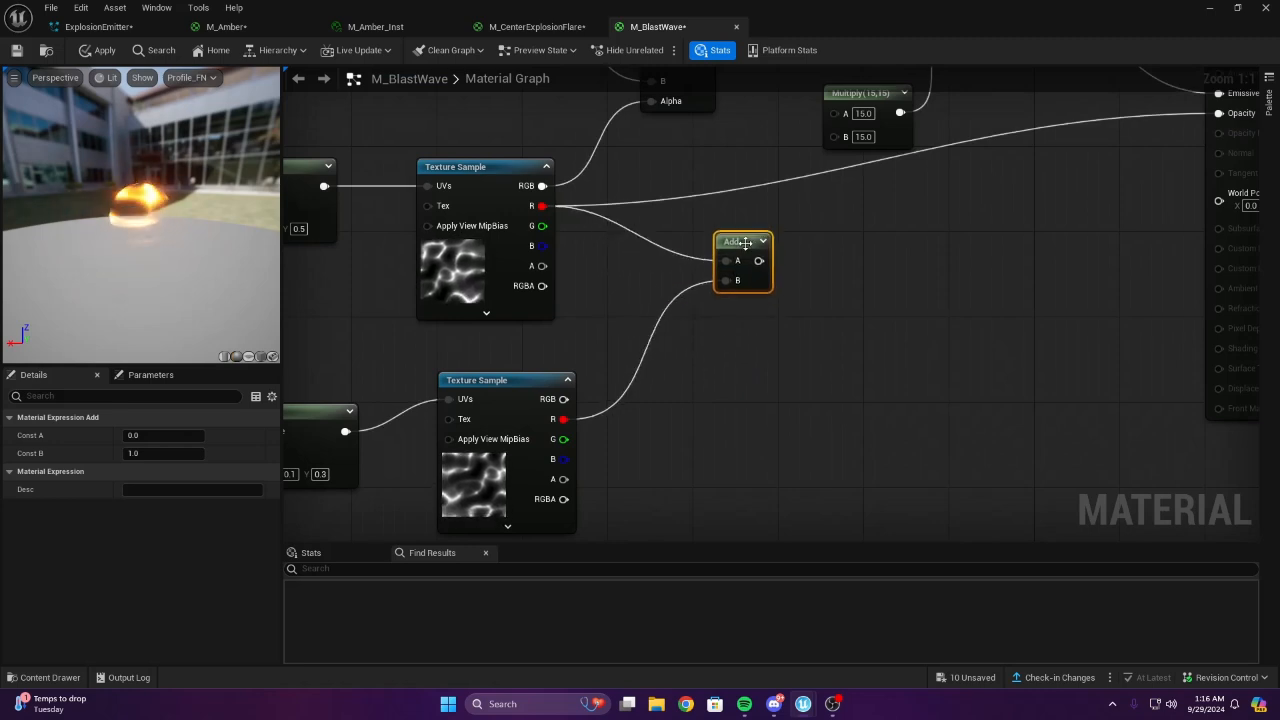
right_click_drag(778, 261, 597, 286)
left_click_drag(587, 287, 1039, 138)
Combine the RGB outputs of both Texture Samples with another Add node and connect it to the Lerp's Alpha
right_click_drag(705, 128, 931, 213)
right_click_drag(671, 290, 786, 268)
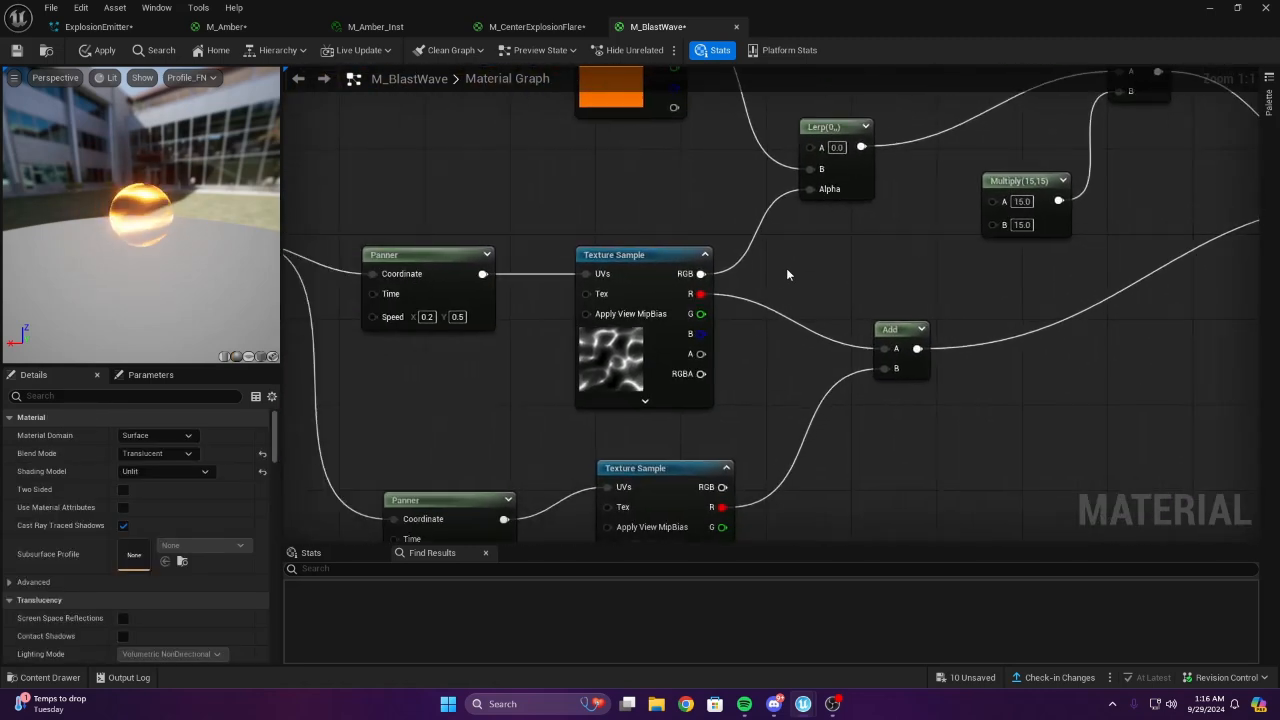
key("a")
left_click(786, 268)
left_click_drag(703, 274, 788, 286)
right_click_drag(781, 300, 793, 265)
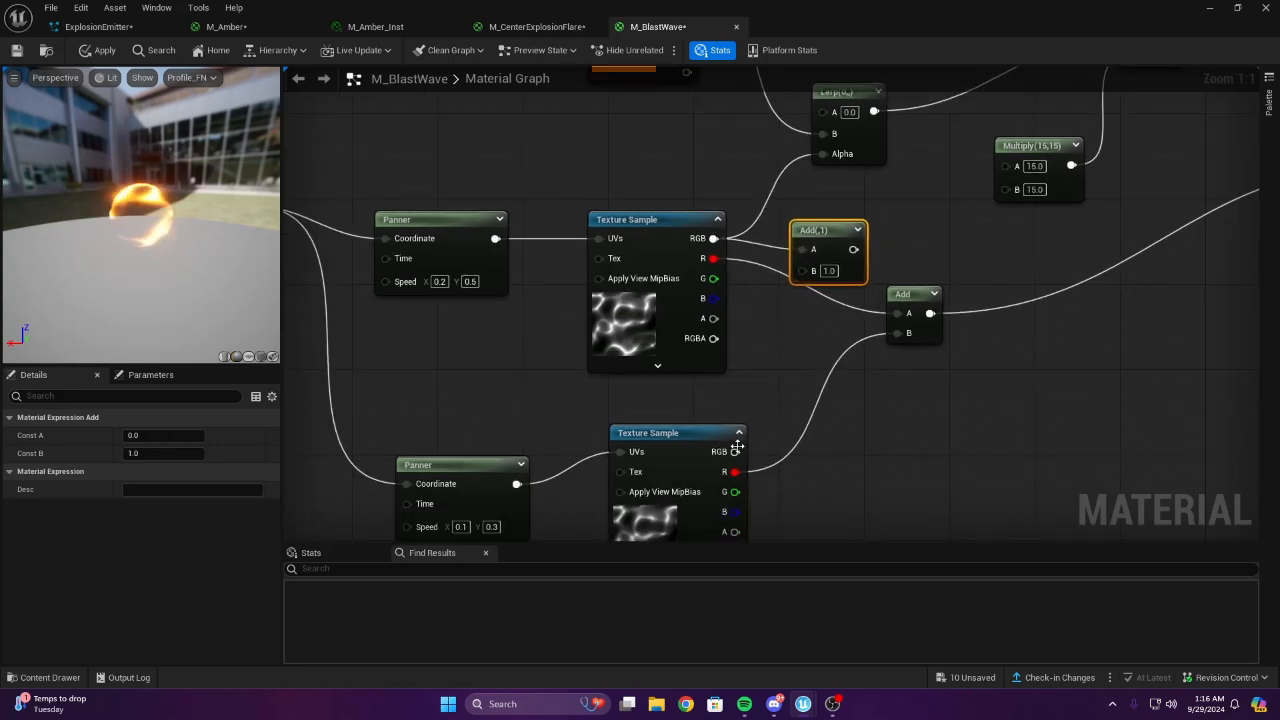
left_click_drag(735, 452, 822, 153)
left_click(863, 232)
right_click_drag(863, 232, 701, 237)
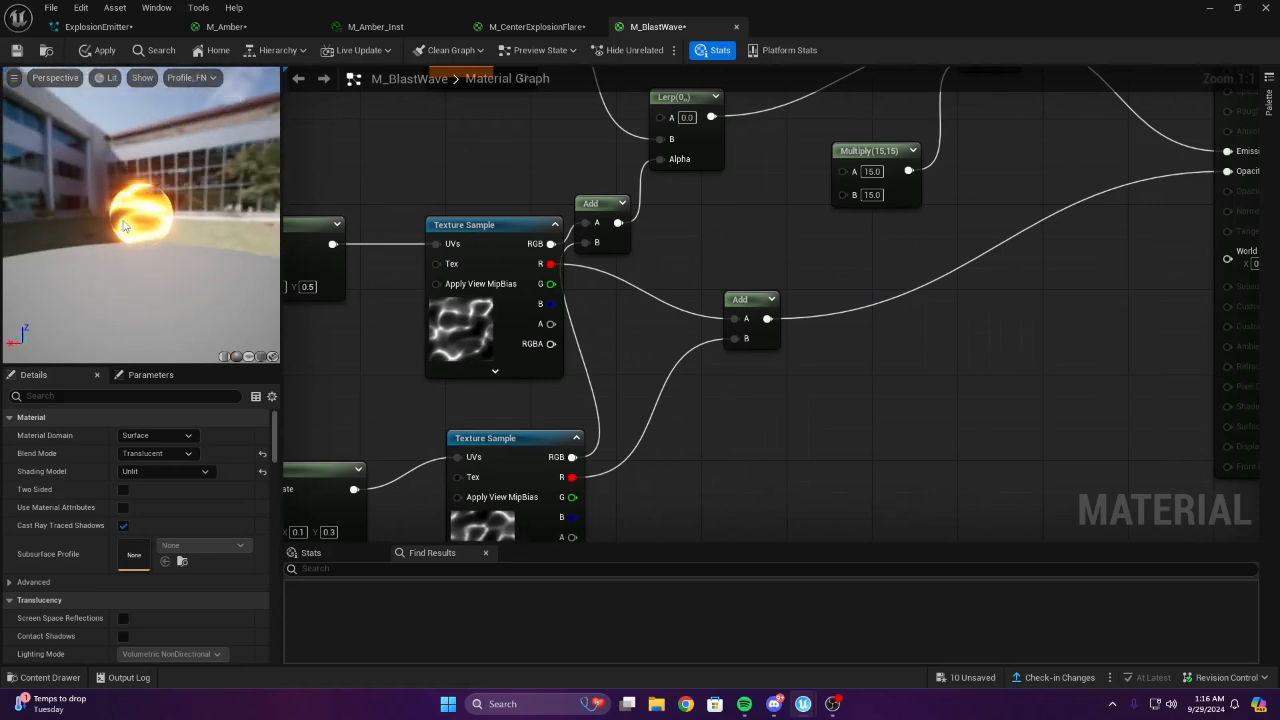
Examine the animated blast wave material on the preview sphere from another angle
scroll(611, 234, "down", 1)
right_click_drag(611, 234, 440, 228)
left_click_drag(145, 245, 205, 226)
right_click_drag(757, 289, 840, 346)
scroll(871, 374, "up", 1)
scroll(871, 374, "down", 4)
scroll(677, 371, "up", 3)
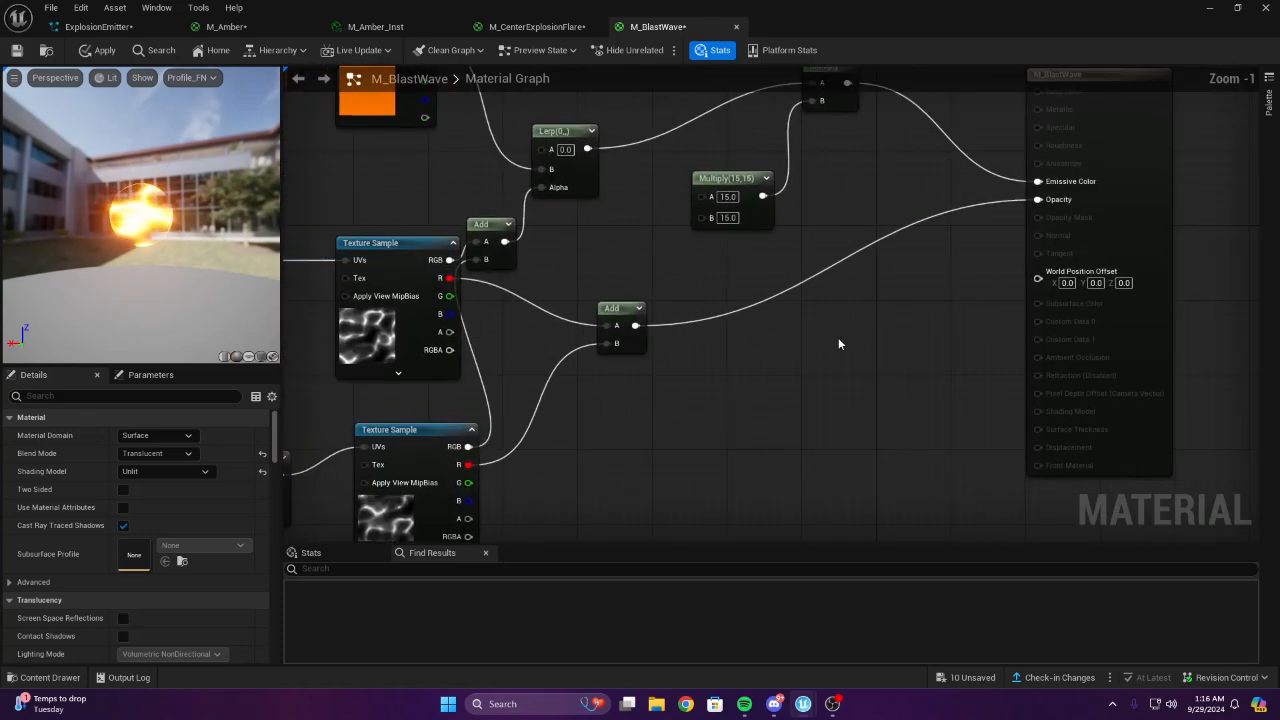
Add a new texture coordinate node in the empty area below the second Panner
right_click_drag(738, 408, 758, 230)
scroll(915, 307, "down", 2)
right_click_drag(480, 417, 723, 266)
scroll(729, 403, "up", 2)
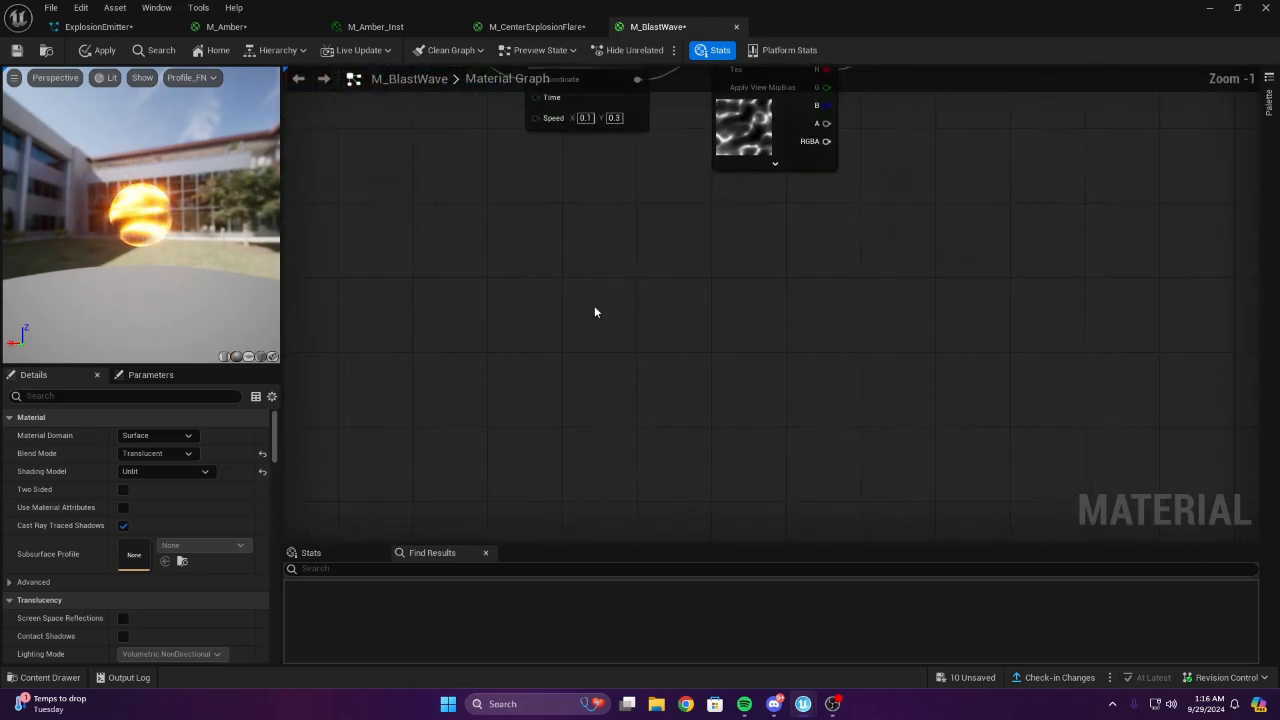
scroll(597, 314, "up", 1)
right_click_drag(597, 314, 899, 200)
right_click(634, 214)
type("tex")
key("Return")
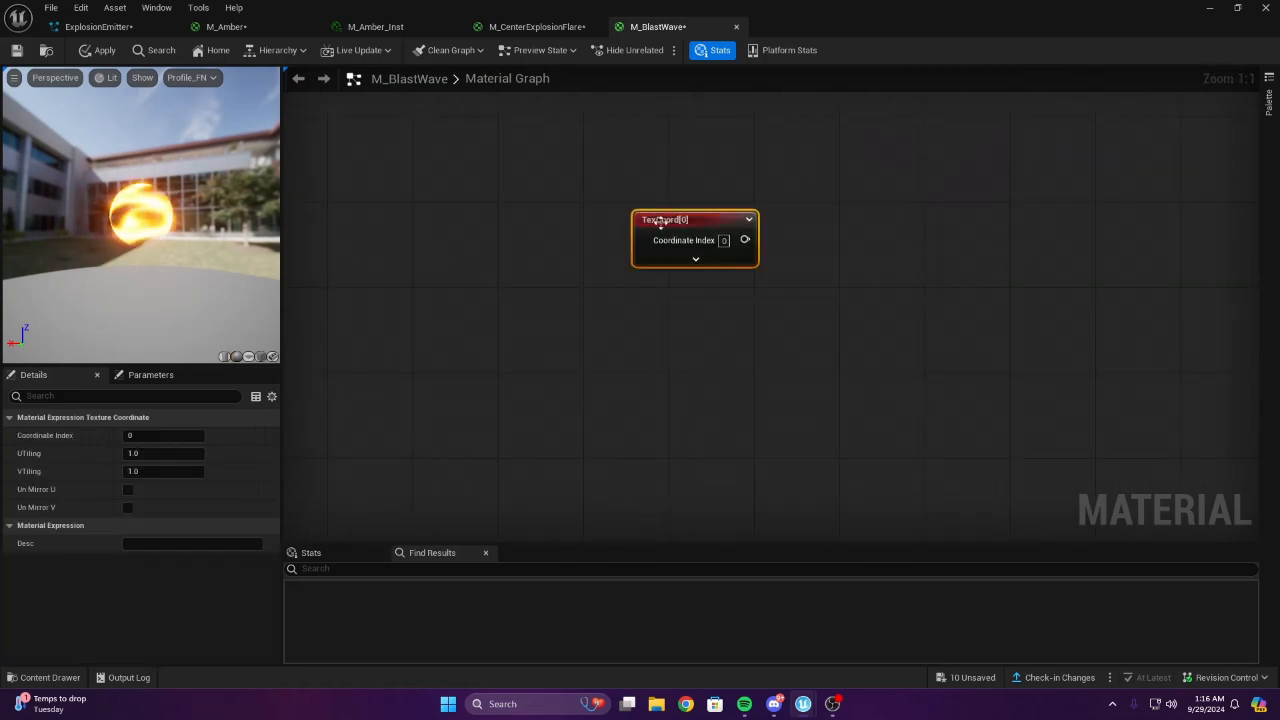
Move the new texture coordinate node aside and feed its output into a BreakOutFloat2Components node
left_click_drag(659, 224, 474, 207)
left_click(644, 261)
mouse_move(130, 217)
left_mouse_down()
mouse_move(193, 221)
mouse_move(136, 231)
left_mouse_up()
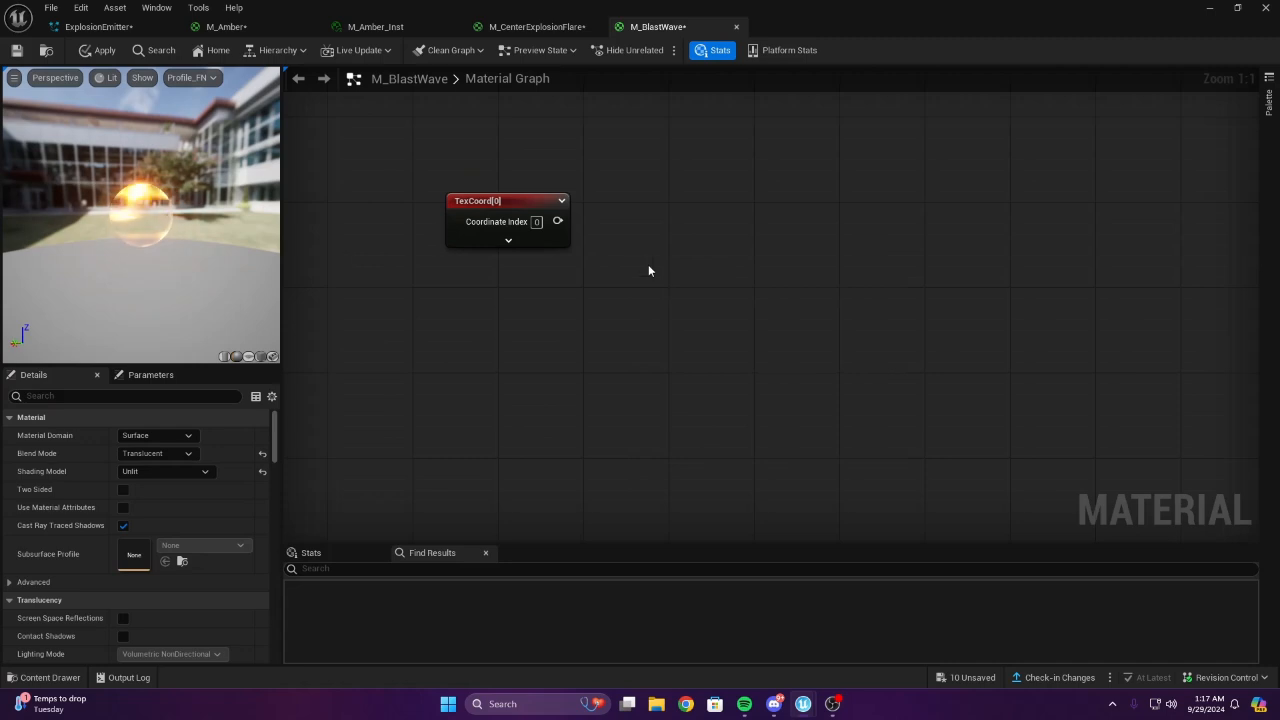
right_click_drag(648, 271, 720, 234)
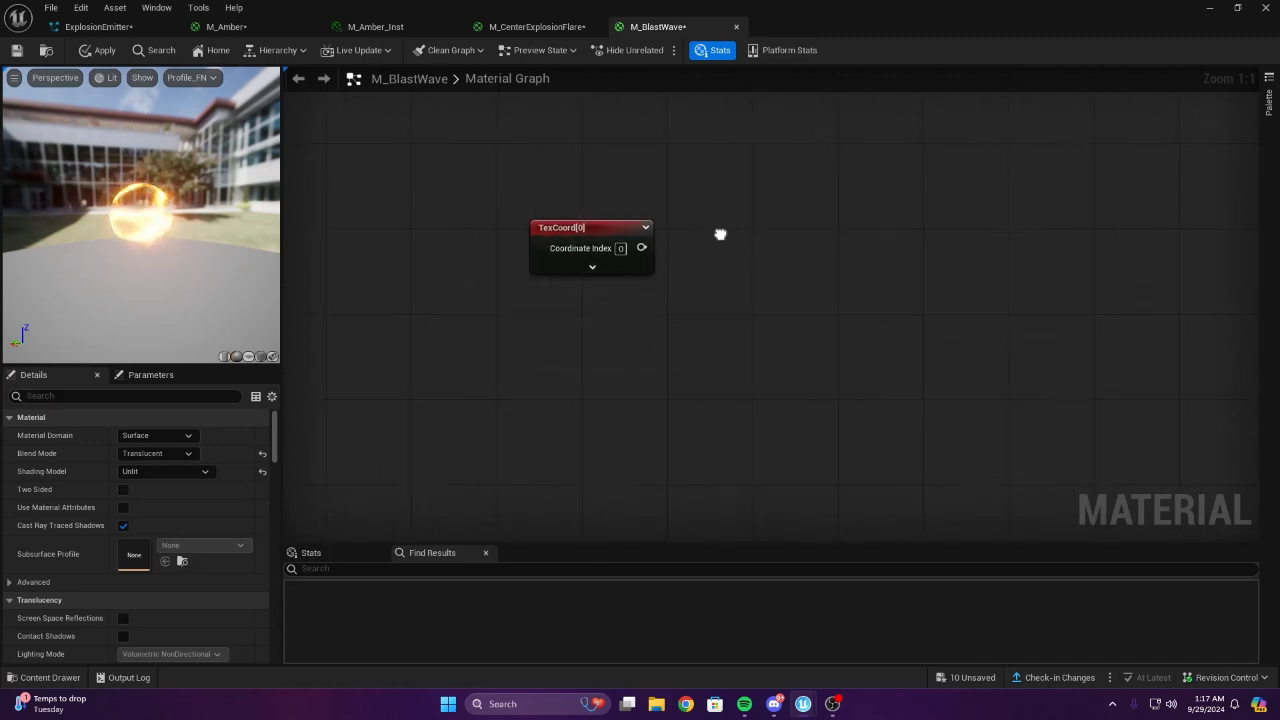
right_click(713, 237)
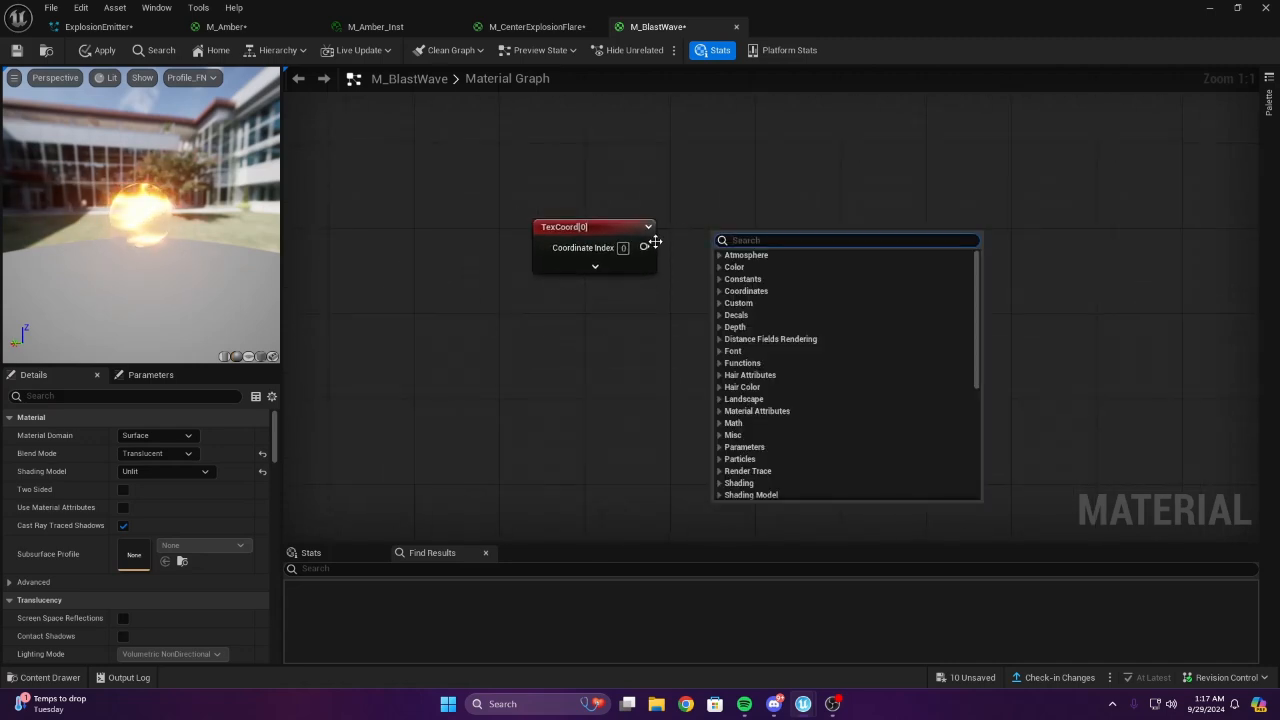
left_click_drag(644, 247, 822, 257)
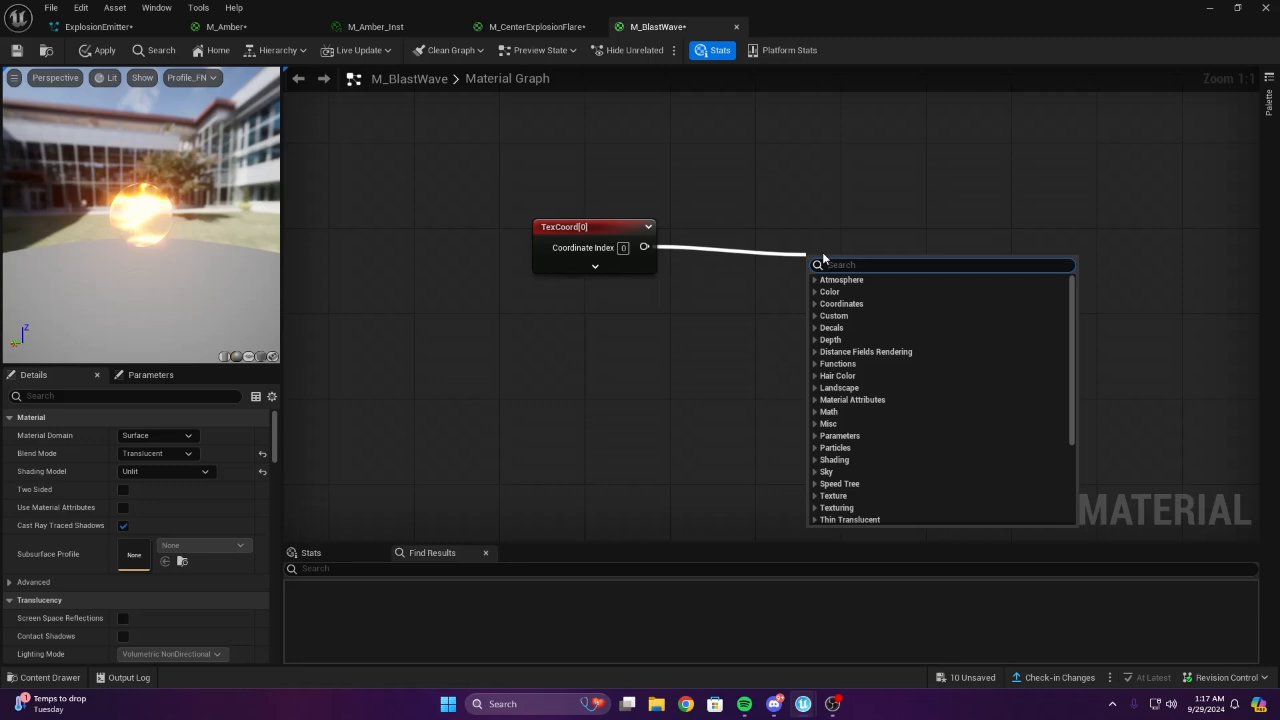
type("brea")
key("Return")
right_click_drag(824, 334, 676, 261)
left_click(591, 198)
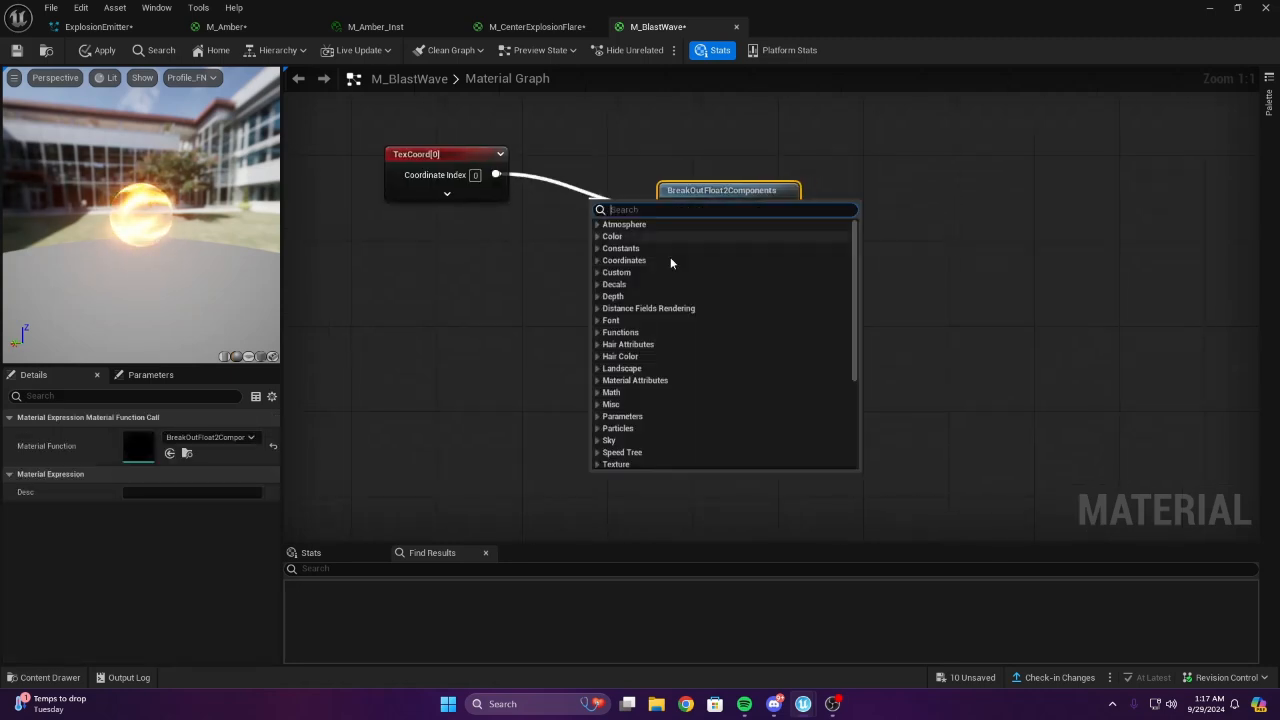
left_click(715, 165)
left_click_drag(726, 191, 646, 175)
Add a three-component constant below the texture coordinate and breakout nodes, with X, Y and Z set to 1
left_click(622, 318)
right_click_drag(616, 340, 670, 285)
key("3")
left_click(624, 280)
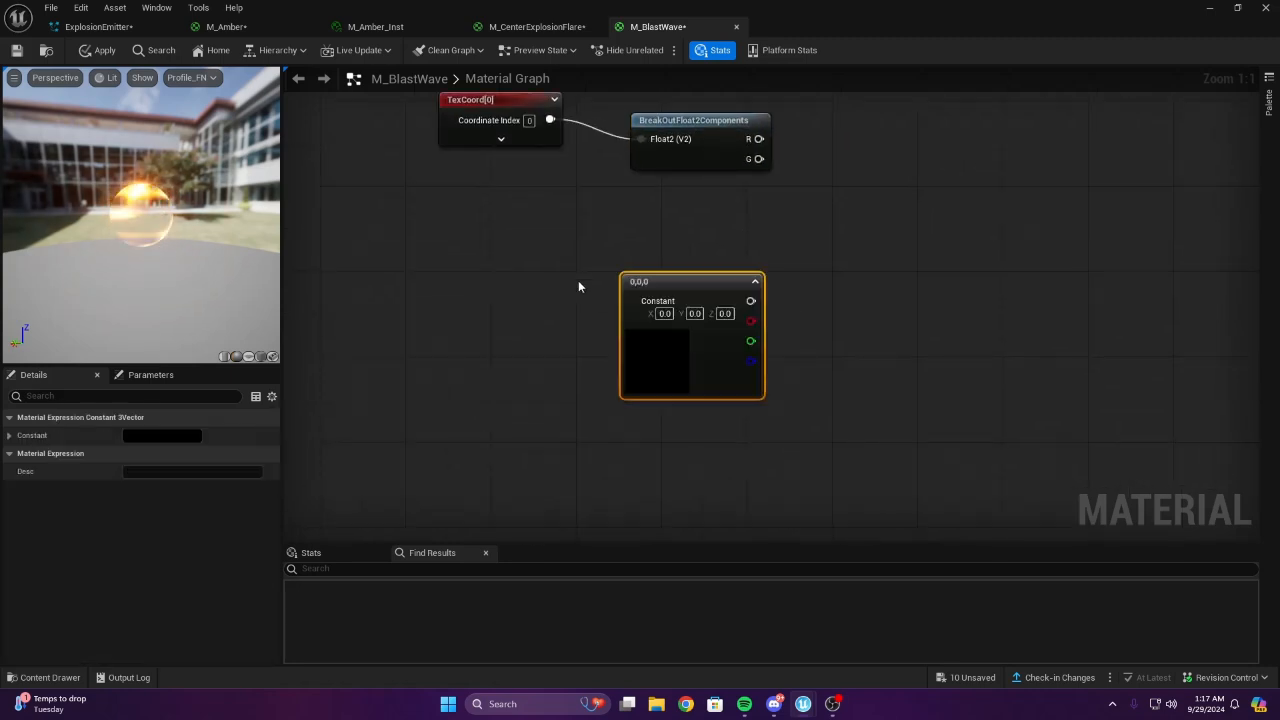
left_click(580, 280)
left_click_drag(732, 286, 656, 286)
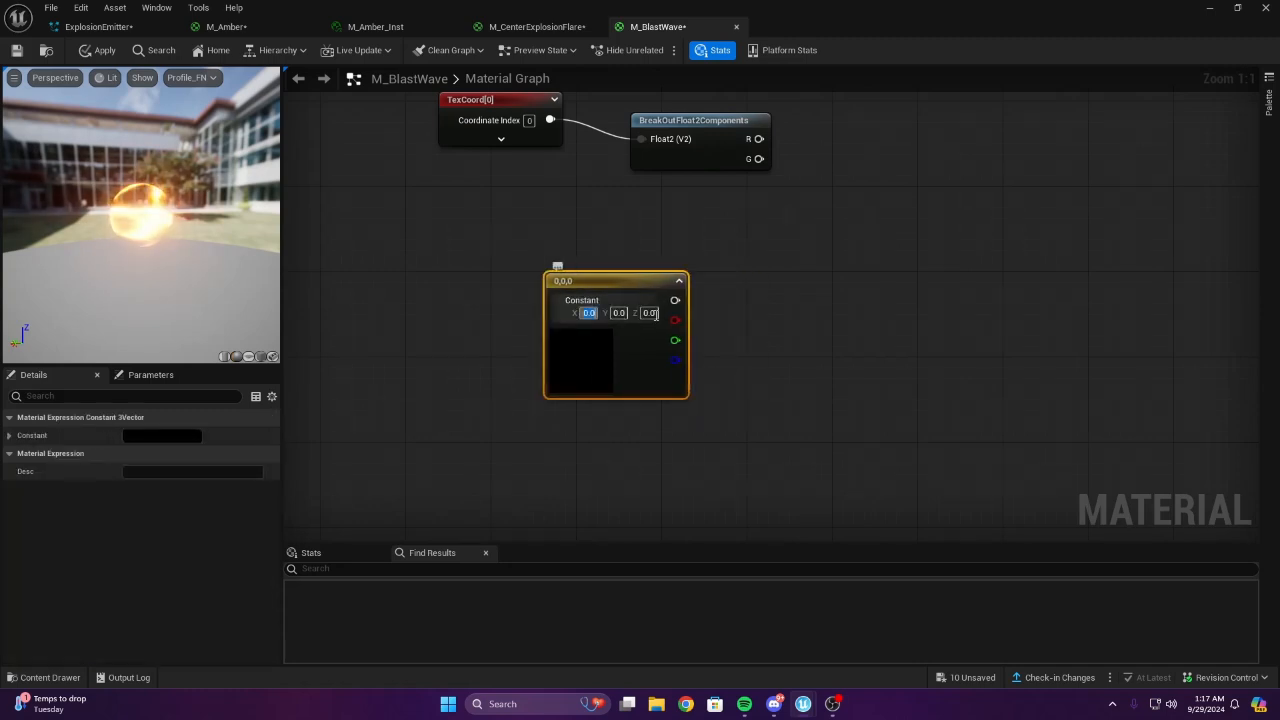
left_click(617, 313)
type("1")
left_click(646, 313)
type("0.1")
right_click_drag(795, 319, 681, 261)
left_click(635, 314)
type("1")
left_click(770, 291)
Multiply the R output of BreakOutFloat2Components by the red channel of the 1,1,1 constant
key("m")
left_click(751, 217)
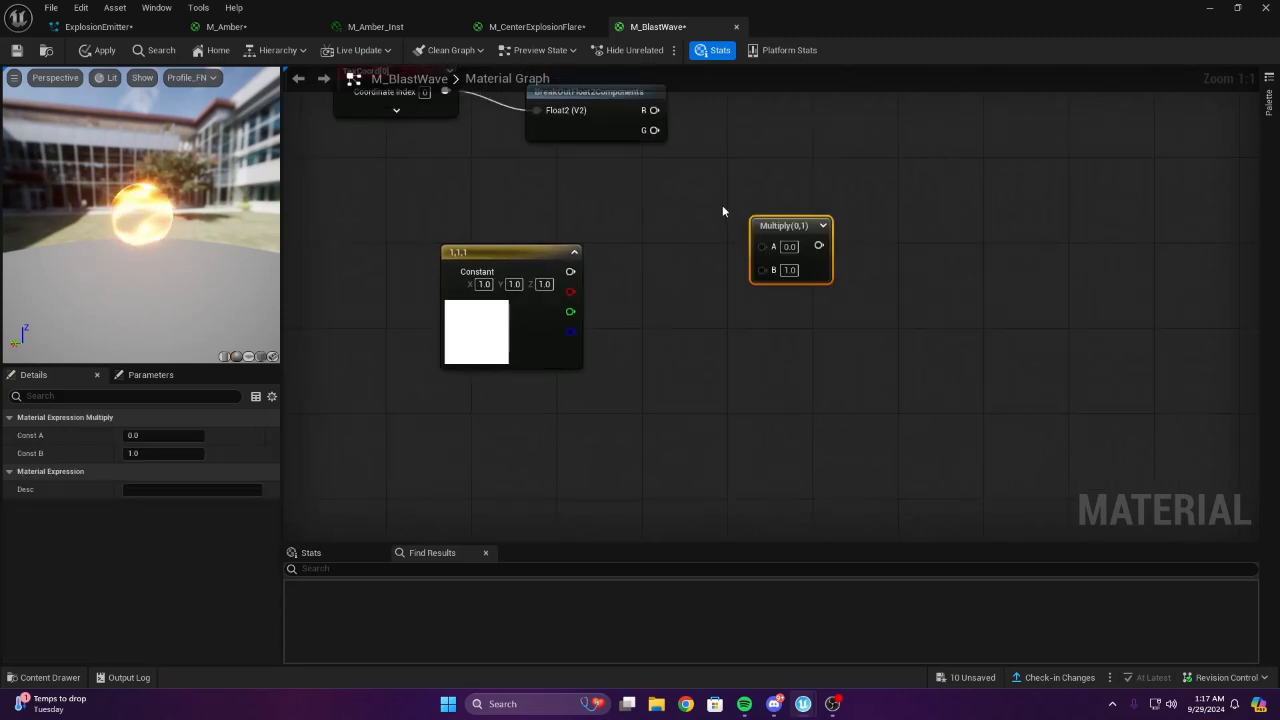
right_click_drag(764, 189, 757, 230)
right_click_drag(604, 210, 512, 226)
right_click_drag(575, 301, 538, 334)
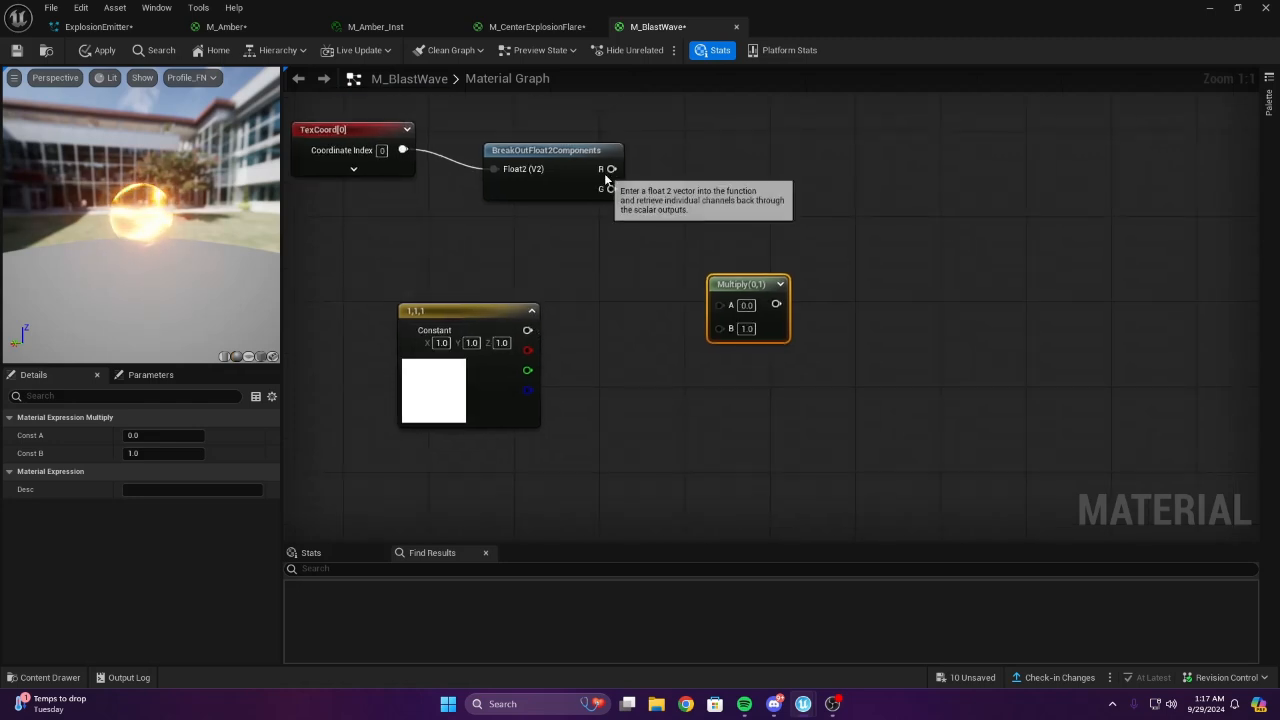
left_click_drag(611, 169, 734, 327)
left_click(570, 262)
Add a Time node and multiply it by the constant's green channel in a second Multiply node
right_click_drag(650, 374, 673, 283)
key("m")
left_click(650, 299)
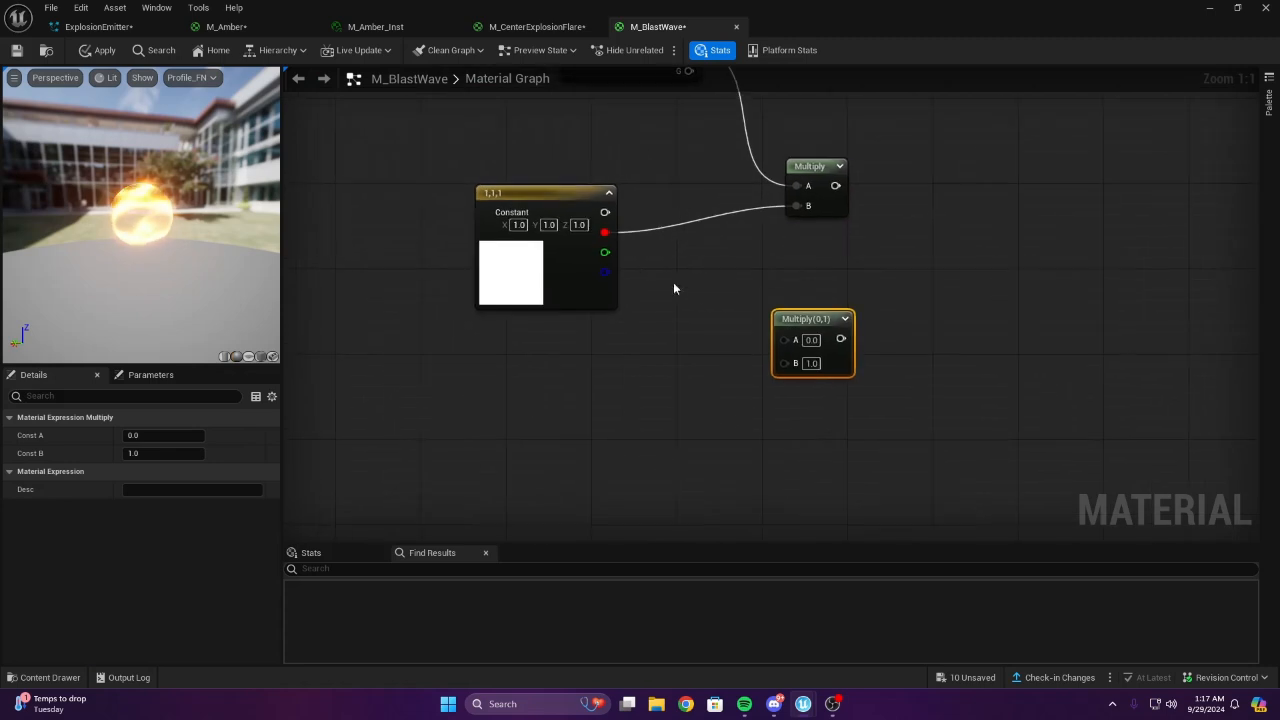
right_click(688, 281)
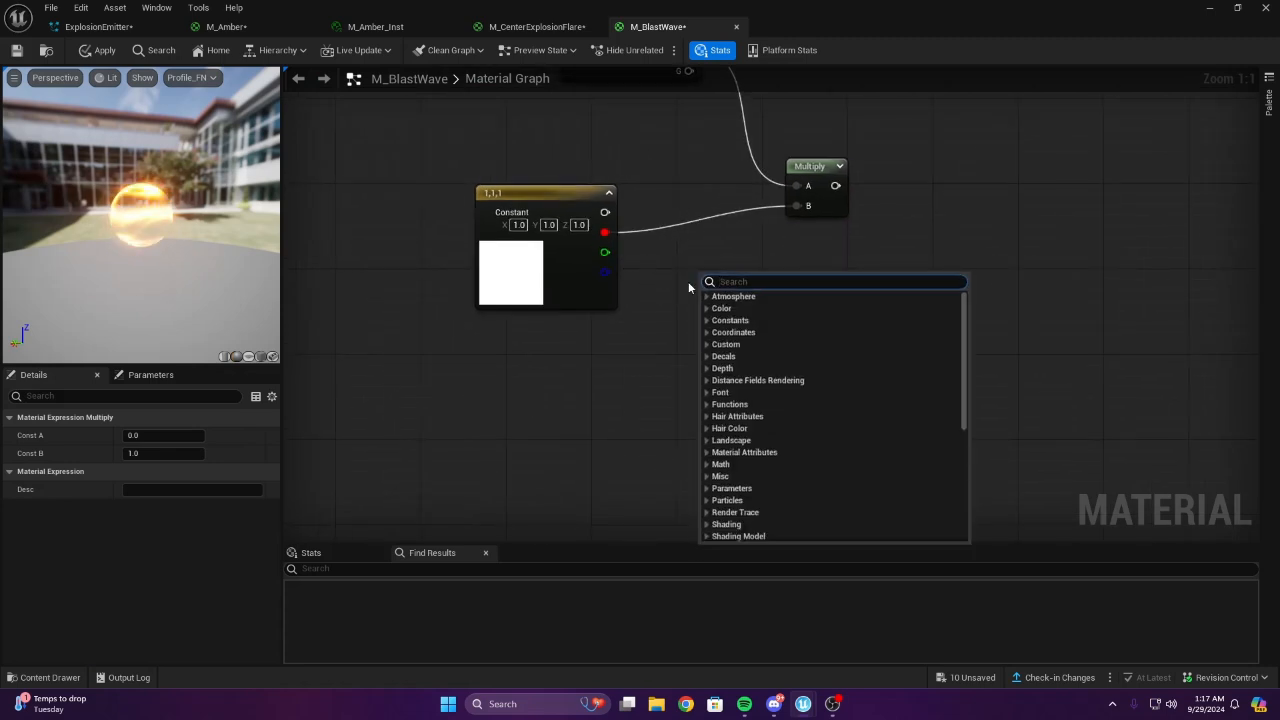
type("time")
key("Return")
left_click_drag(838, 325, 871, 295)
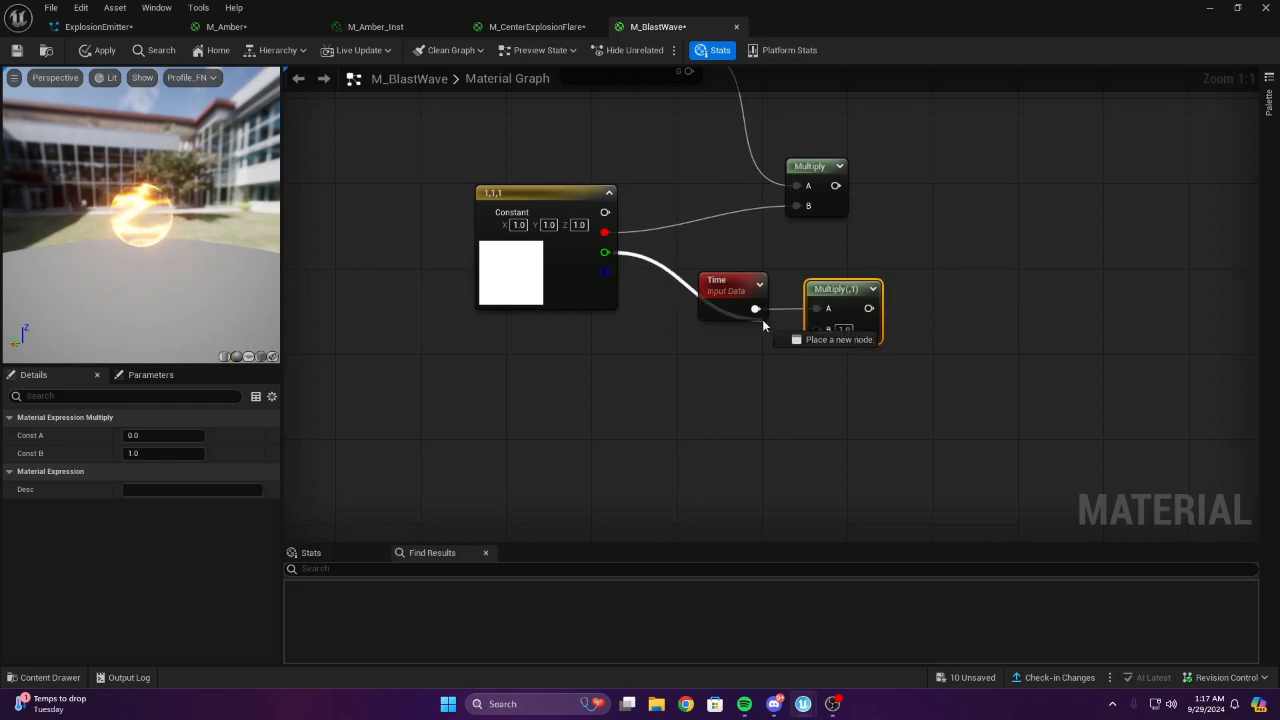
left_click_drag(816, 333, 817, 331)
right_click_drag(957, 310, 916, 317)
left_click(890, 312)
Combine the outputs of the two Multiply nodes with an Add node
right_click_drag(821, 288, 702, 335)
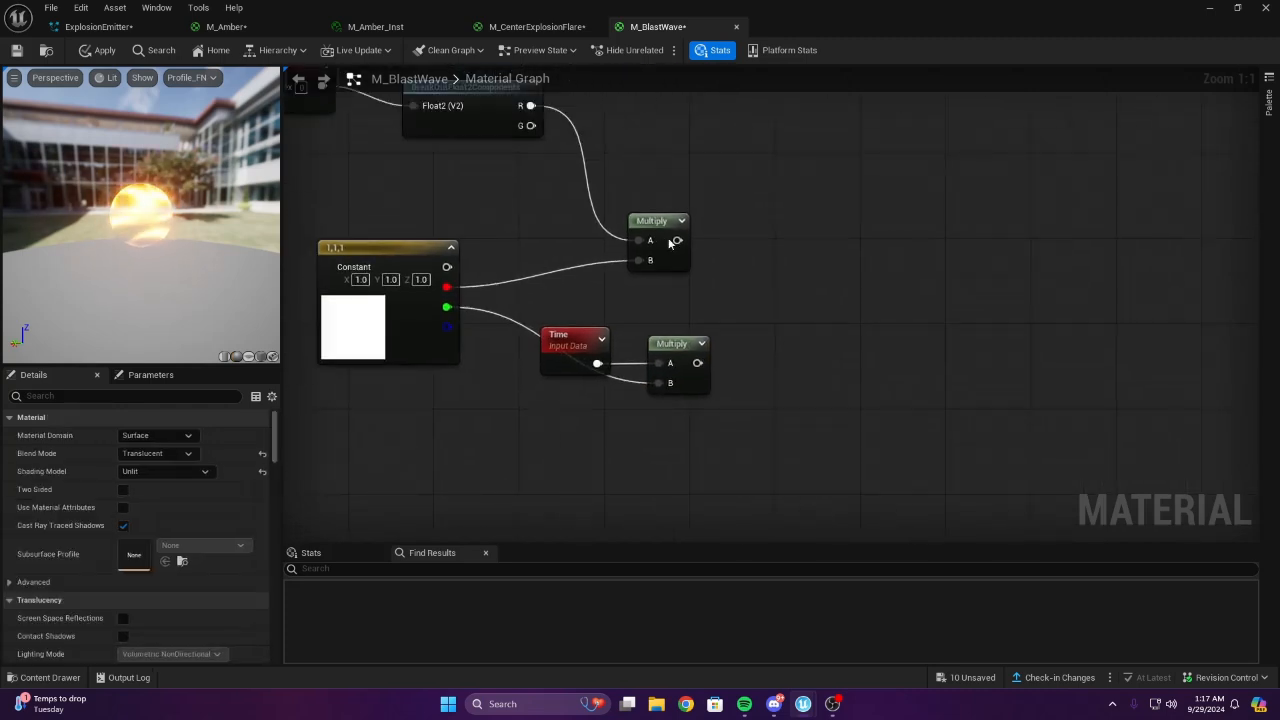
key("a")
left_click(726, 263)
left_click_drag(678, 241, 741, 314)
left_click(797, 356)
right_click_drag(797, 356, 720, 394)
Add a Sine node beyond the combined Add and place two more Add nodes below it
right_click(766, 260)
type("sine")
key("Return")
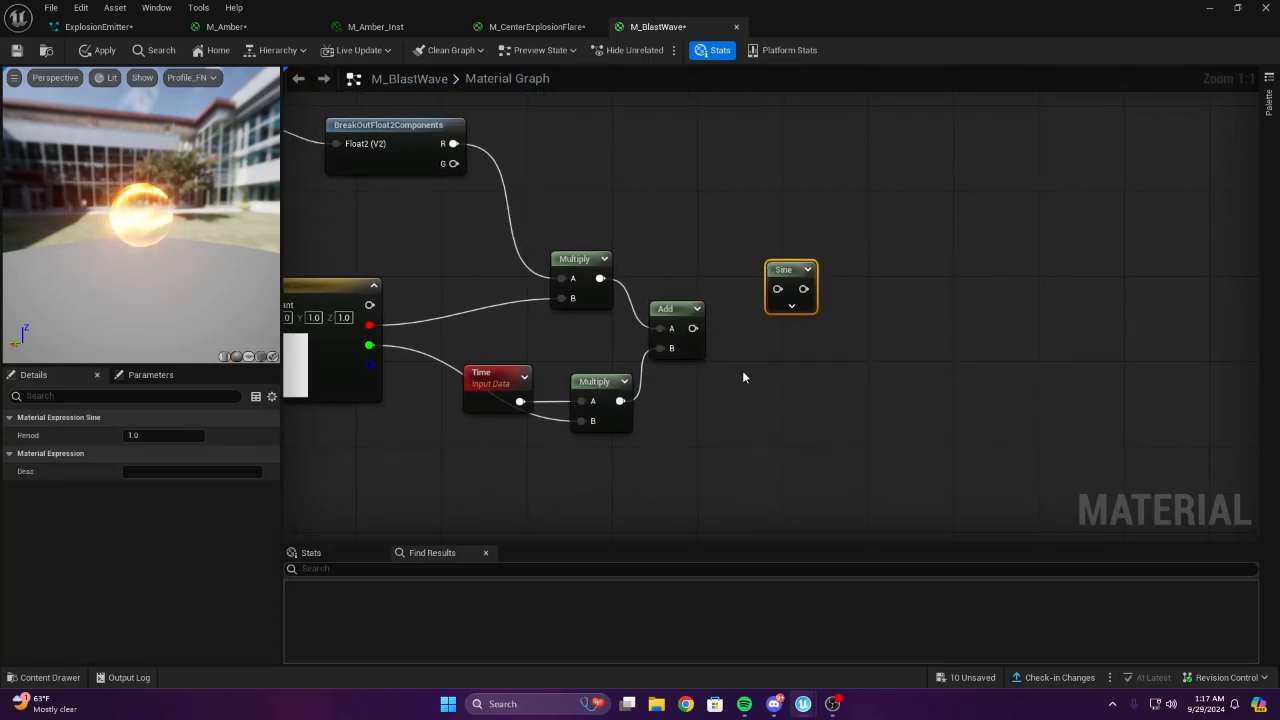
right_click(746, 375)
left_click(737, 364)
key("a")
left_click(775, 368)
right_click_drag(775, 368, 719, 306)
key("a")
left_click(754, 430)
Create a Cosine and a second Sine node, feeding them from the upper and lower new Add nodes respectively
right_click(850, 323)
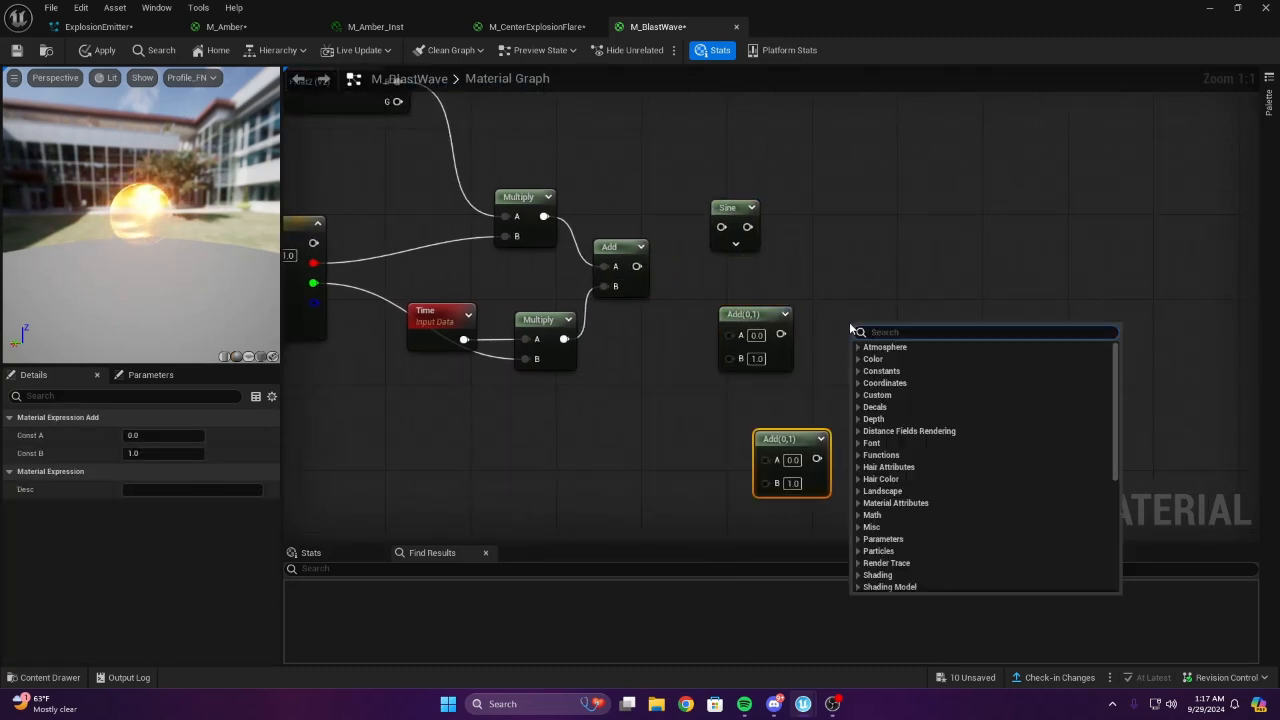
type("cos")
key("Return")
type("sine")
key("Return")
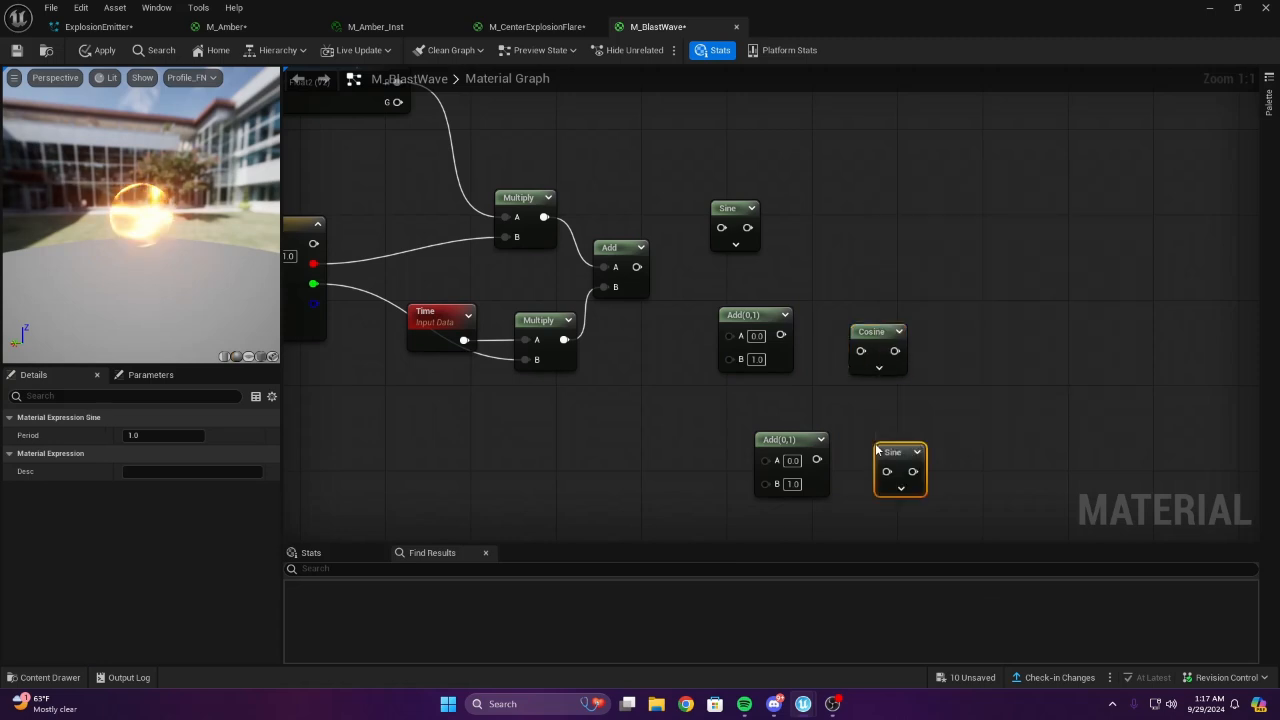
right_click_drag(829, 328, 753, 283)
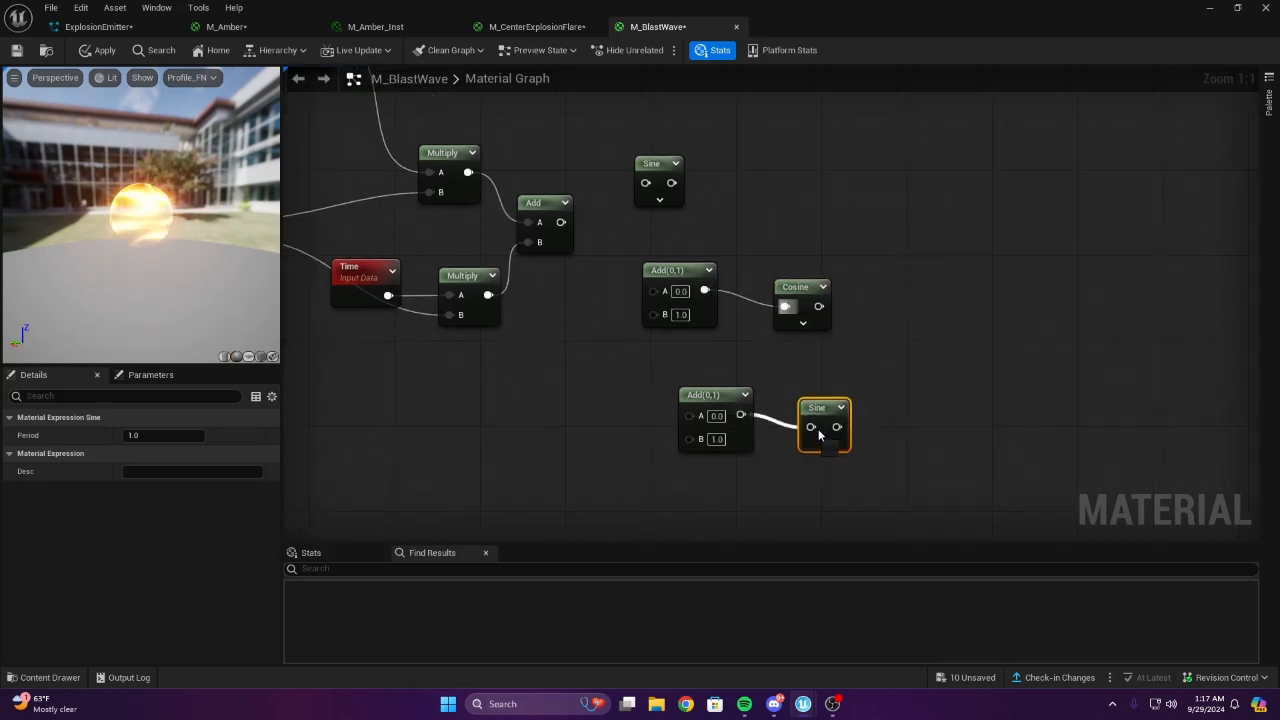
Connect the combined Add output to the first Sine and to the A inputs of both branch Add nodes
left_click(571, 230)
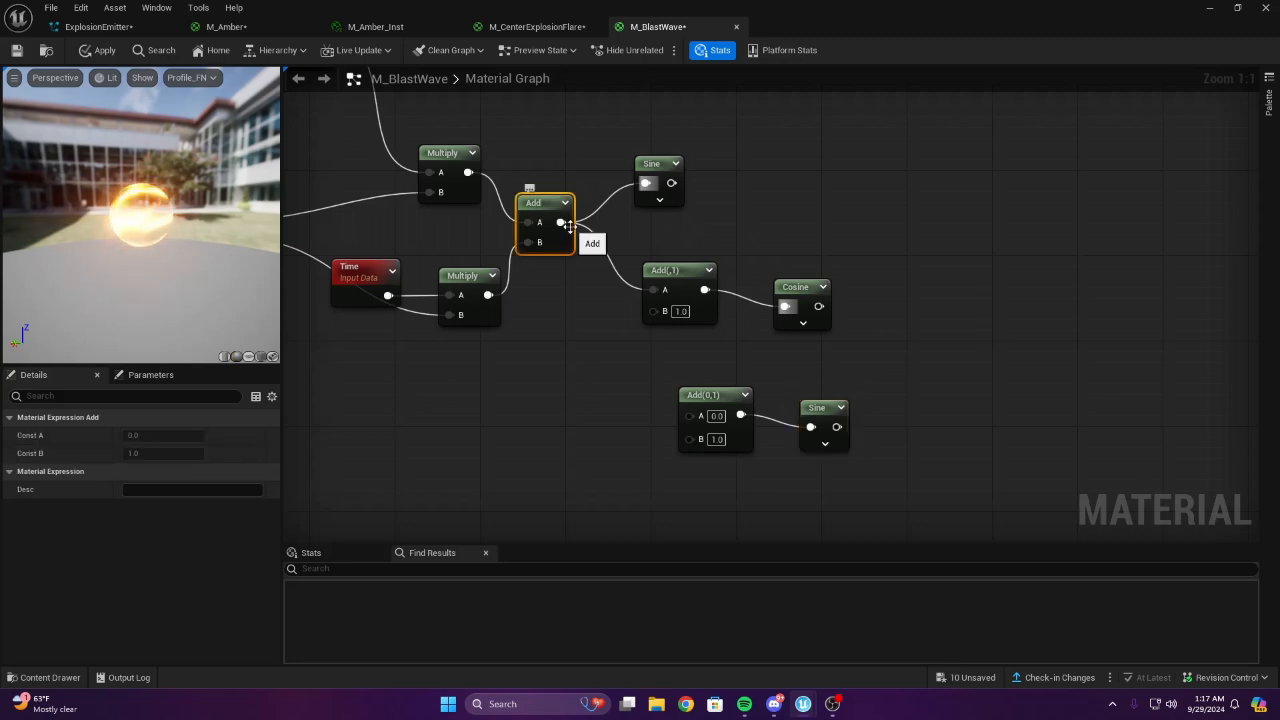
left_click_drag(693, 420, 693, 420)
left_click(876, 346)
Join the Sine, Cosine and lower Sine outputs in AppendMany's R, G and B, and set the Cosine branch's Add B to 0.5
right_click_drag(876, 346, 585, 354)
right_click(620, 294)
type("app")
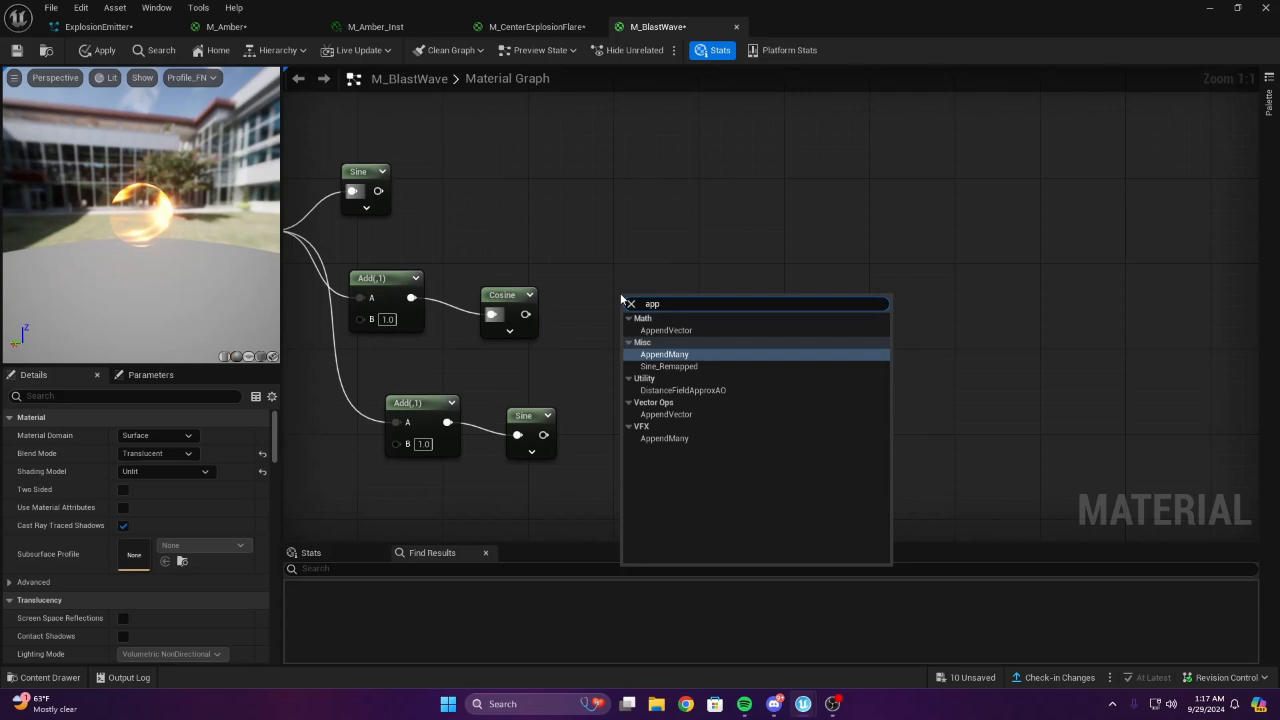
key("Return")
right_click_drag(406, 183, 496, 177)
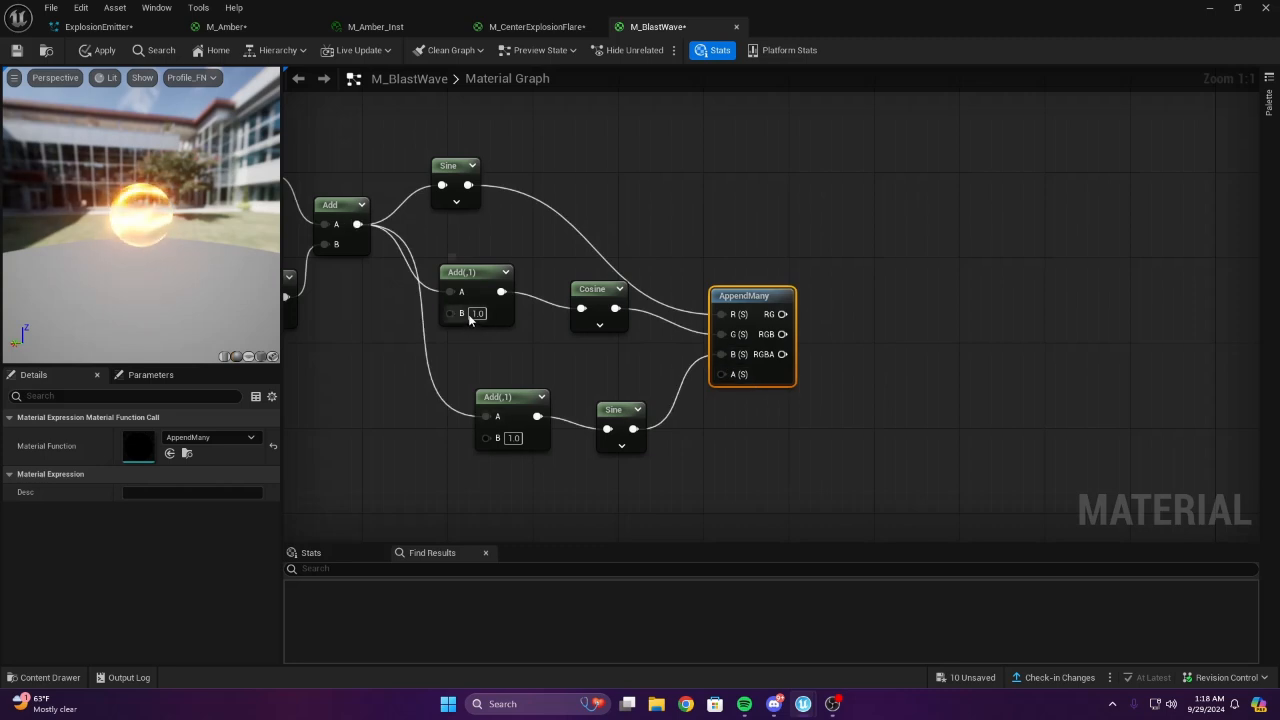
type("0.5")
key("Return")
Connect AppendMany's RGB output to input A of a new Multiply node and expand that node's preview
right_click_drag(937, 268, 762, 284)
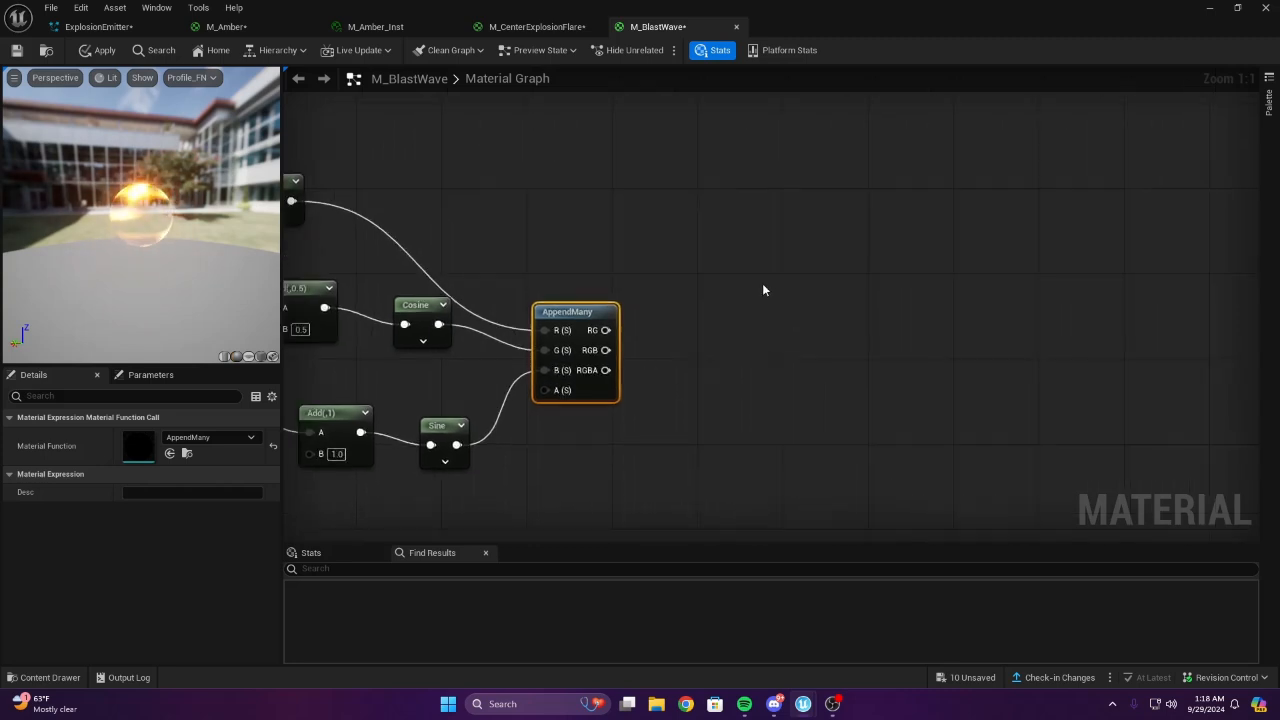
left_click(762, 284)
key("m")
left_click(706, 294)
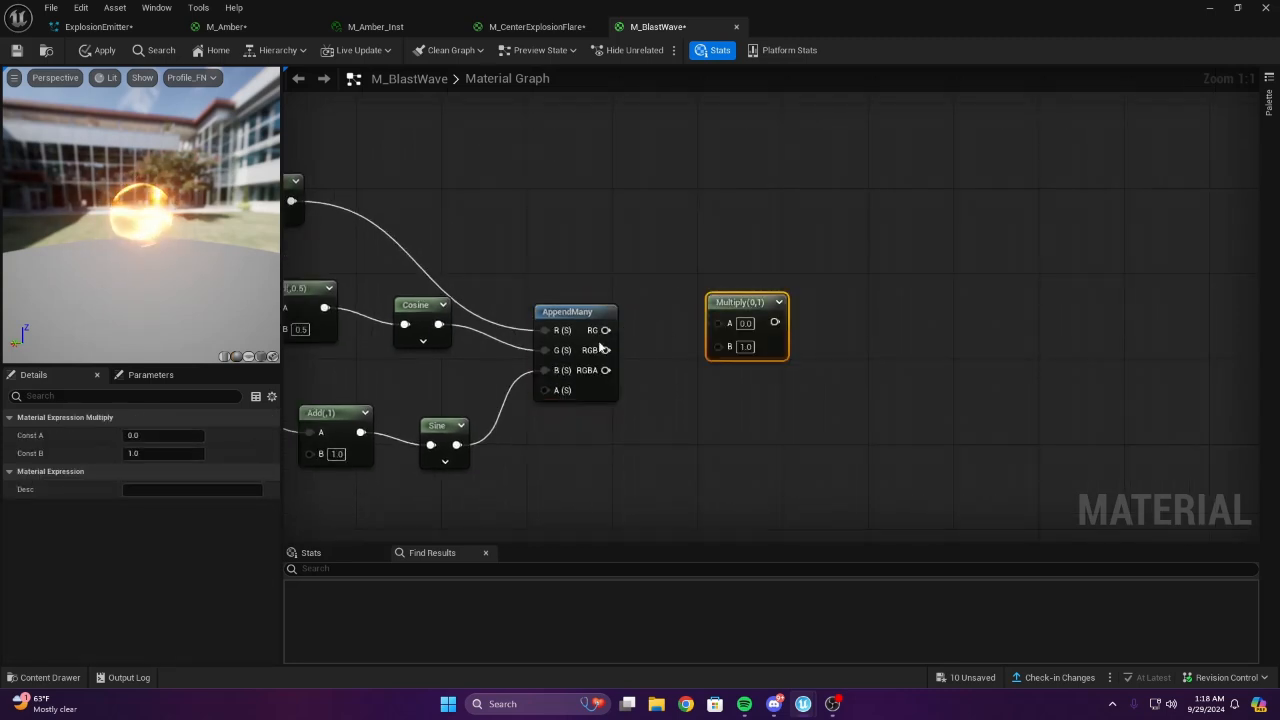
left_click(773, 303)
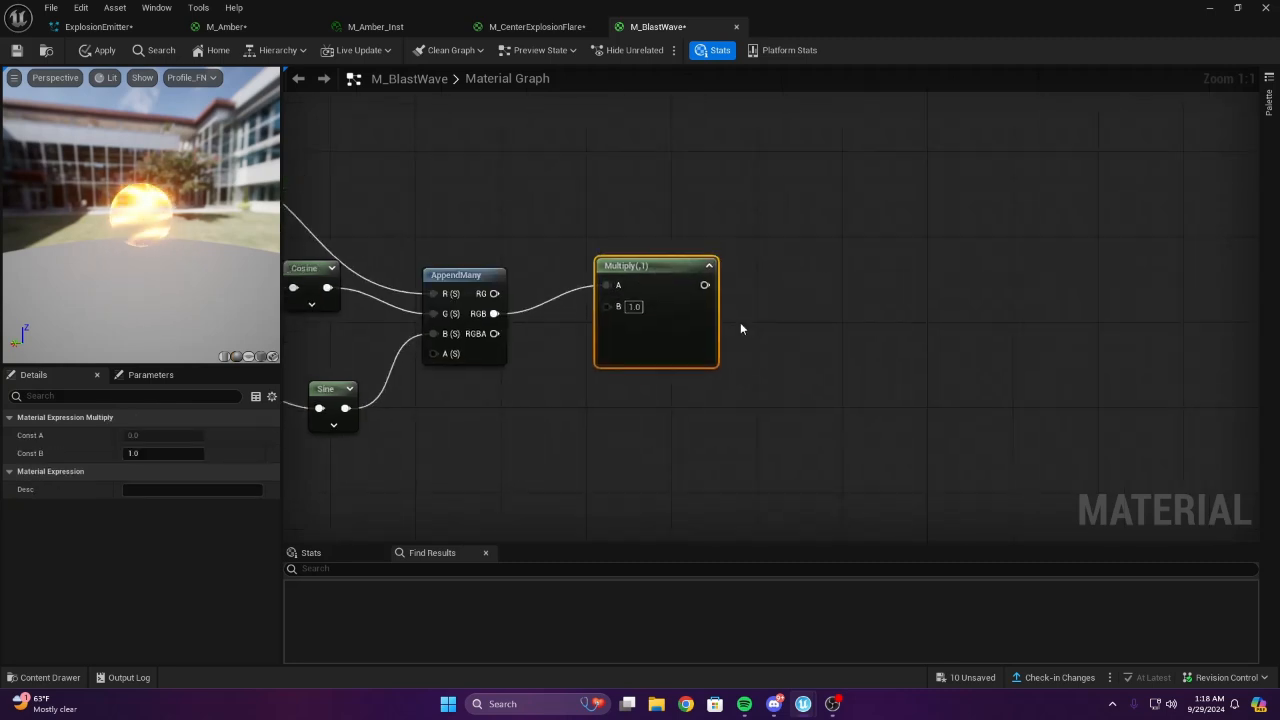
scroll(857, 357, "down", 2)
scroll(542, 360, "up", 2)
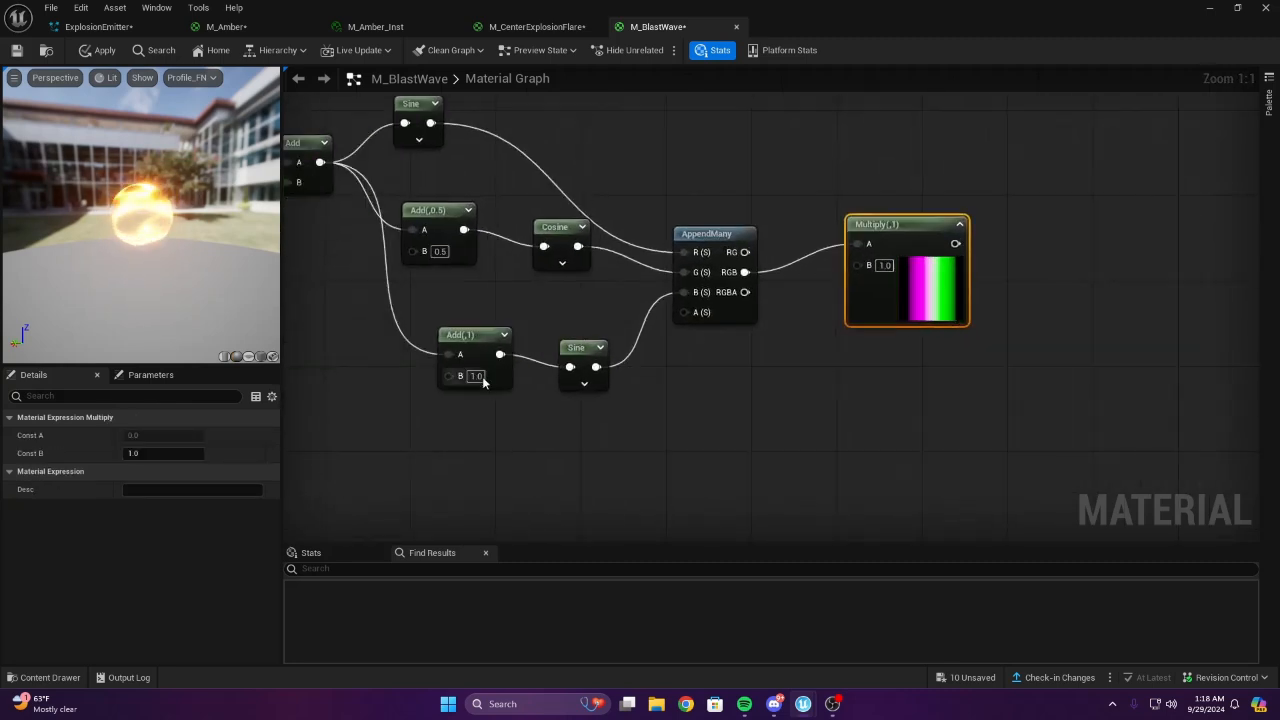
Set the Add node's B value to 0.5 in the lower Sine branch and to 1 in the Cosine branch
type("0.5")
key("Return")
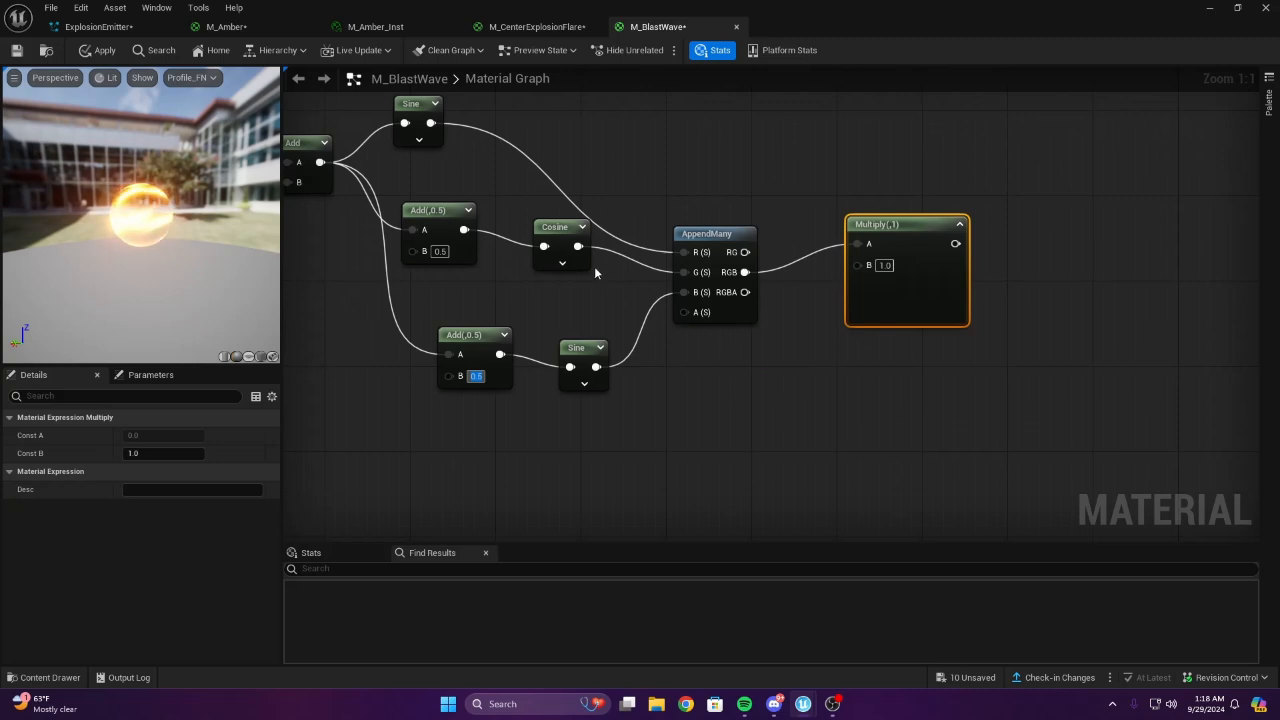
right_click_drag(546, 291, 651, 337)
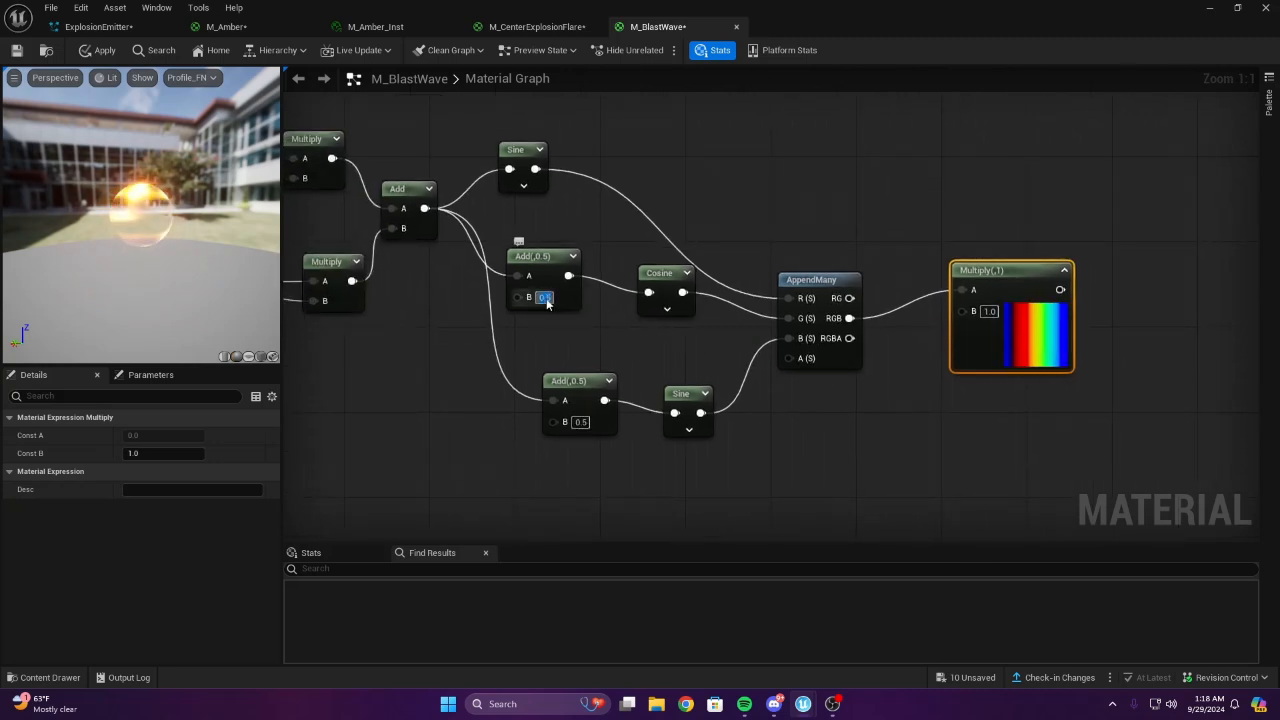
right_click_drag(819, 194, 603, 126)
scroll(669, 332, "down", 1)
mouse_move(660, 308)
right_mouse_down()
mouse_move(698, 311)
mouse_move(682, 313)
right_mouse_up()
Reposition the final Multiply node and route its output into a named reroute declaration called WPO
left_click_drag(757, 300, 825, 284)
left_click(868, 328)
right_click_drag(887, 241, 507, 286)
scroll(645, 324, "down", 1)
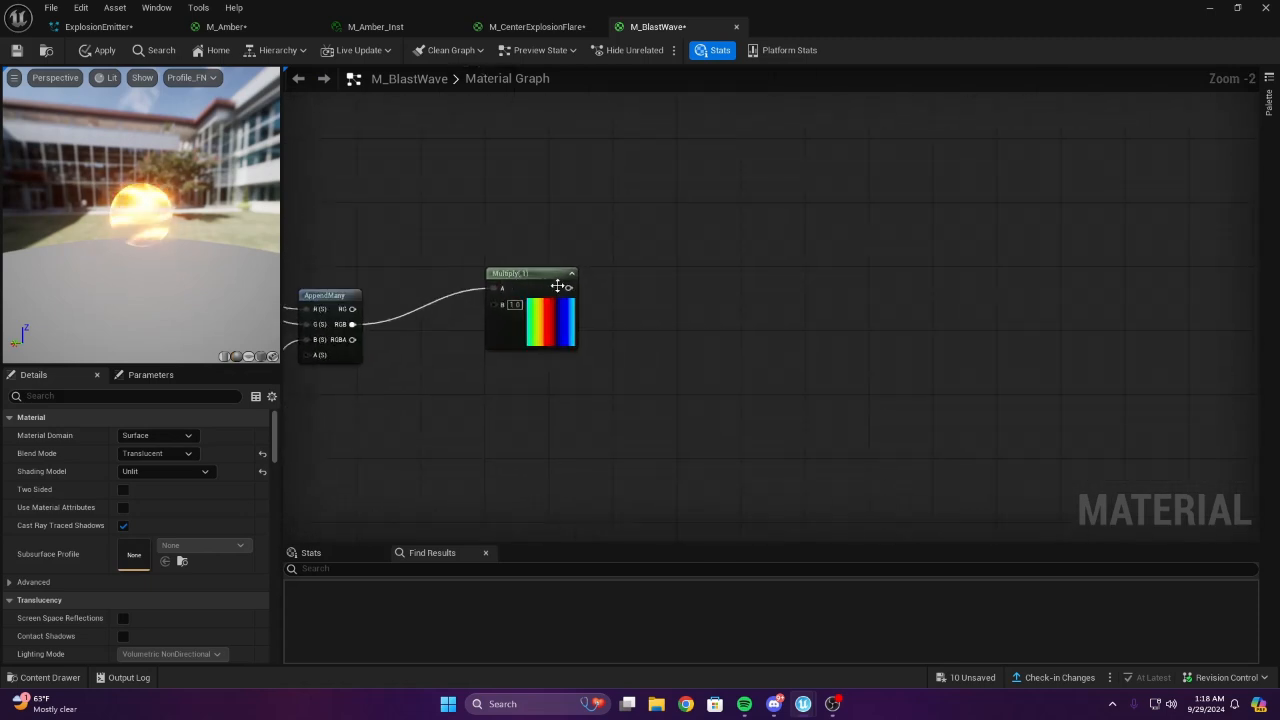
left_click_drag(572, 294, 734, 297)
type("named")
key("Return")
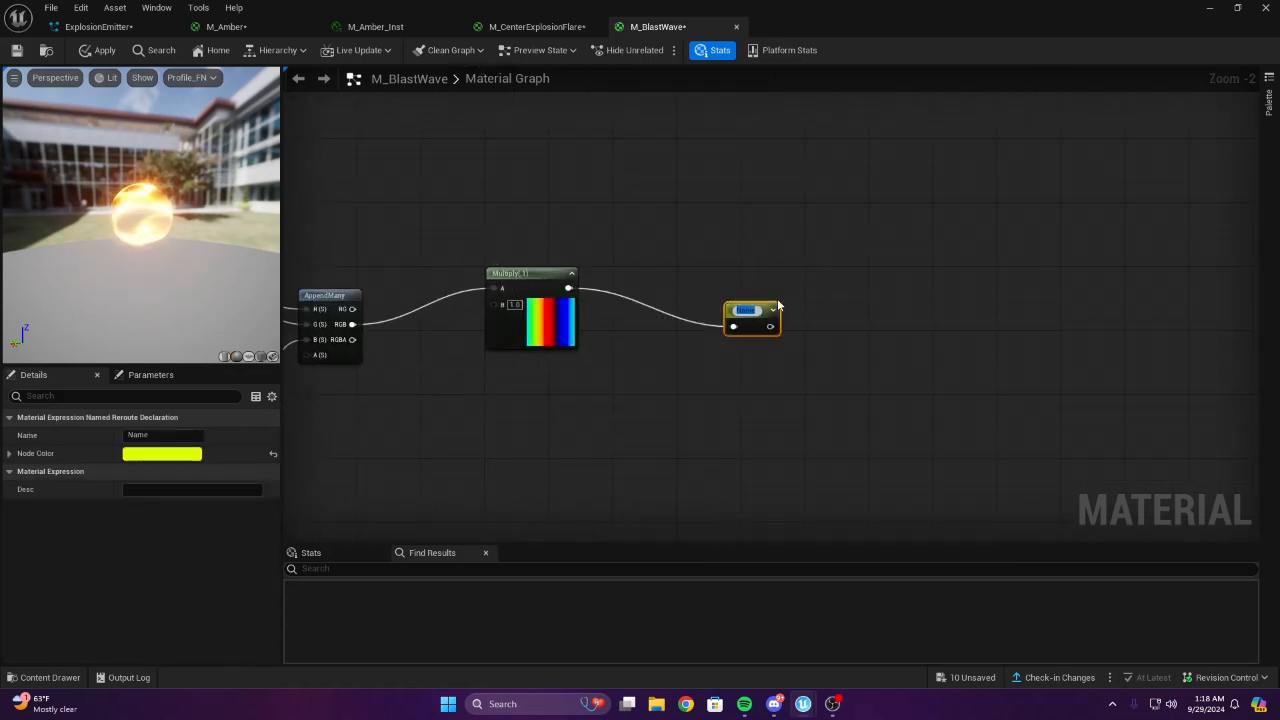
scroll(778, 304, "up", 2)
right_click_drag(778, 304, 528, 221)
key("F2")
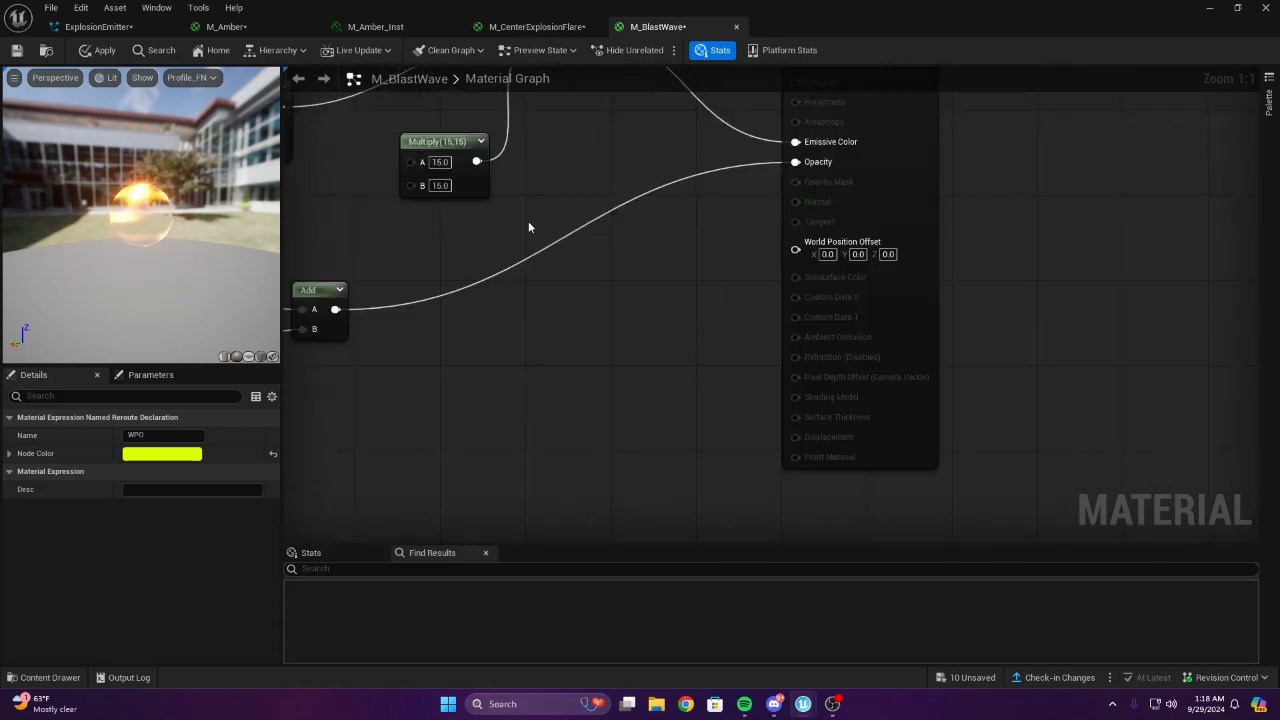
Place the WPO reroute beside the main material node and connect it to World Position Offset
left_click(529, 227)
right_click(543, 286)
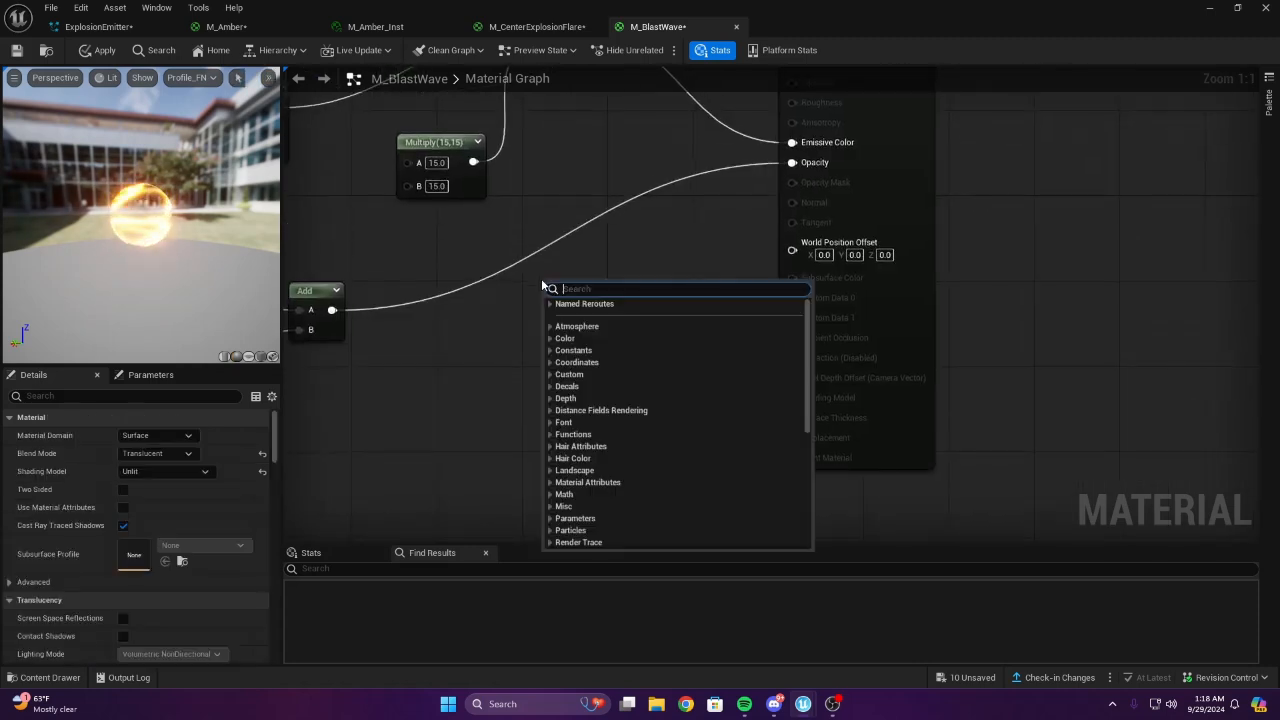
type("wp")
key("Return")
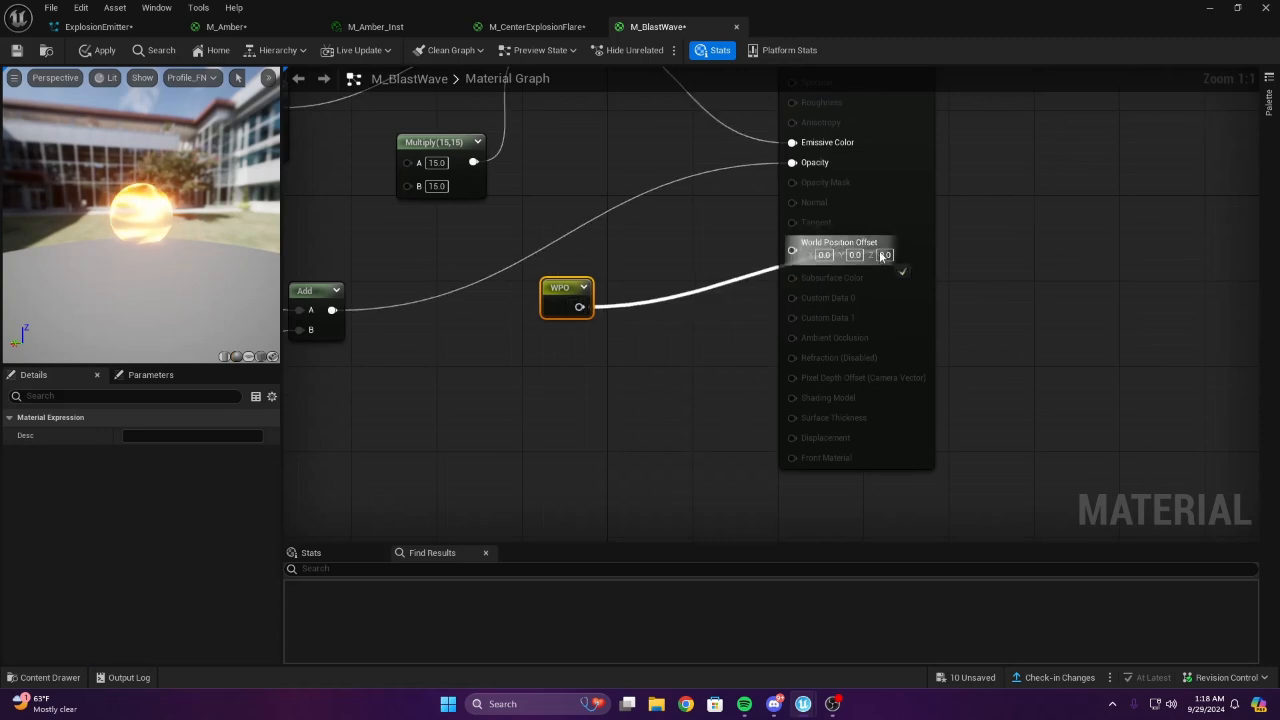
left_click_drag(882, 256, 880, 255)
right_click_drag(520, 364, 559, 313)
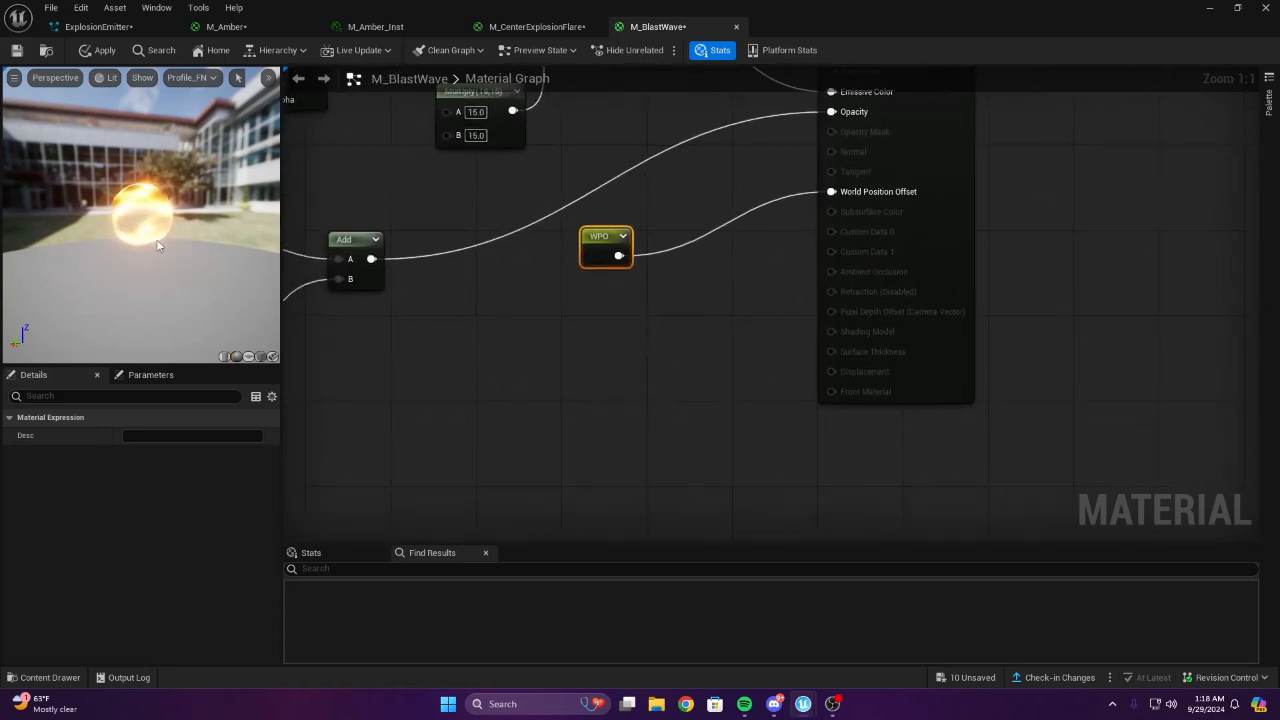
left_click_drag(157, 245, 151, 240)
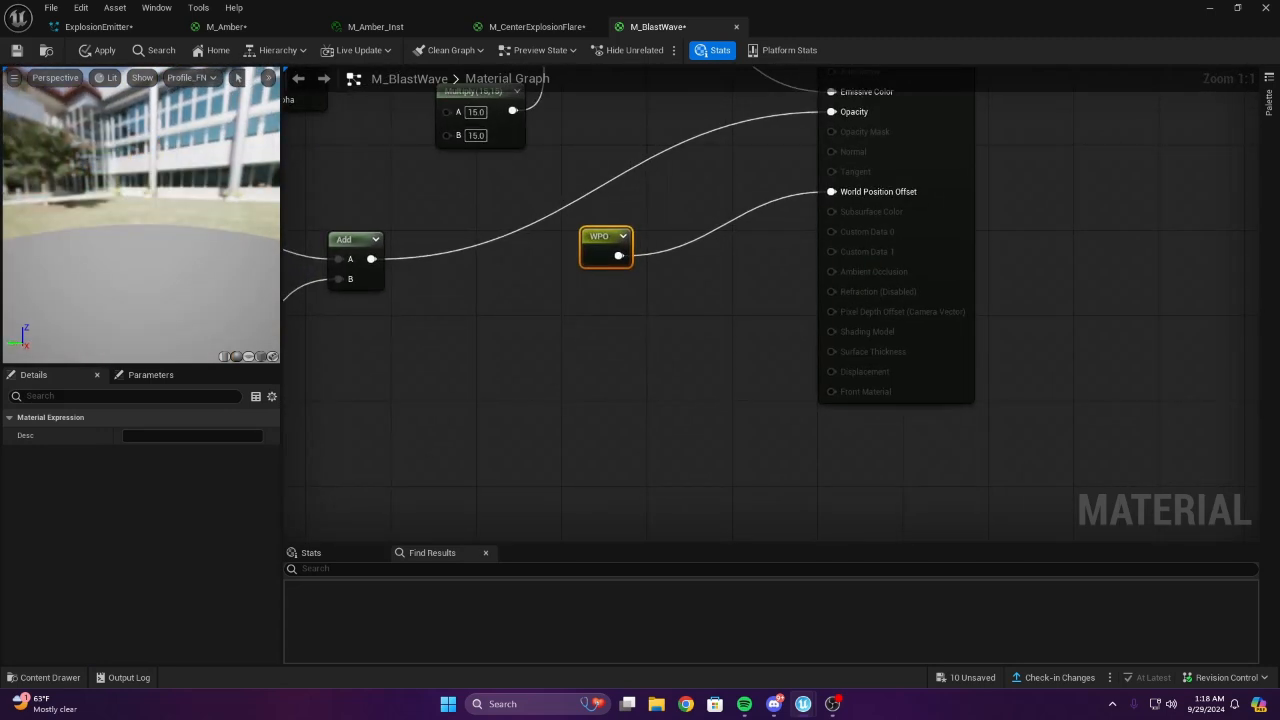
Create an Add node below AppendMany, connect the white constant's blue output to its A input and set B to 5
scroll(707, 297, "down", 4)
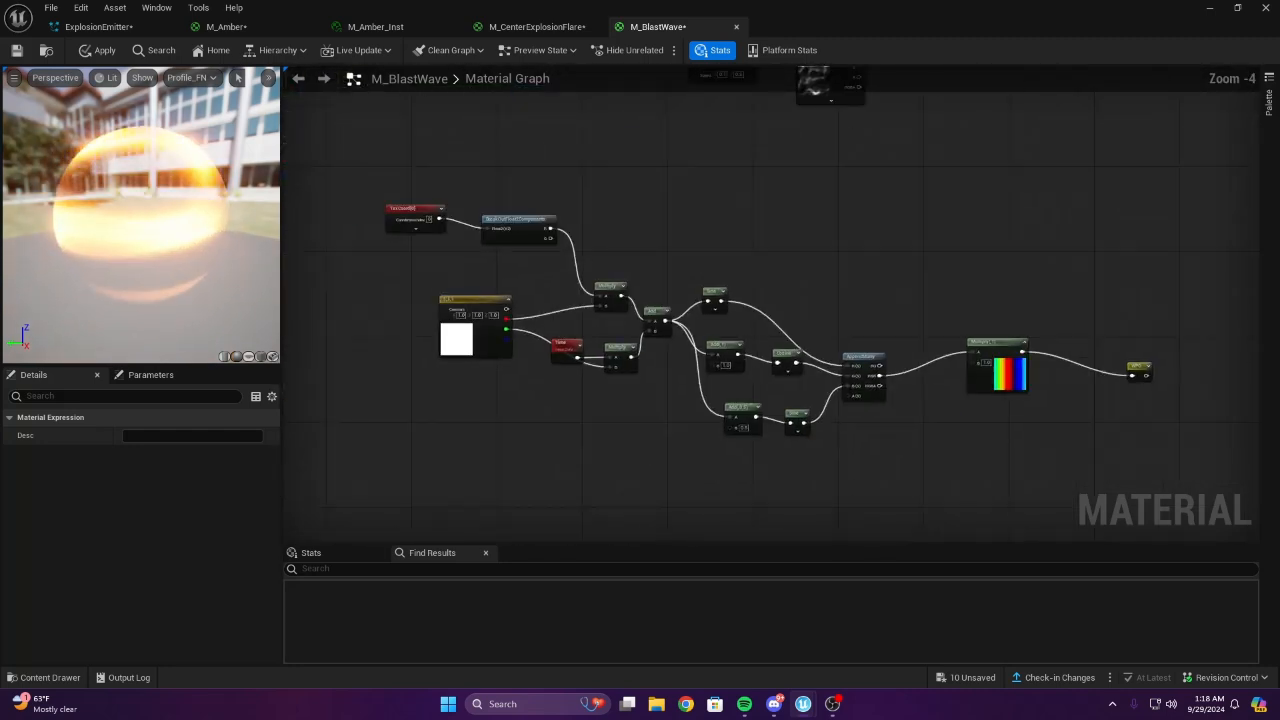
scroll(817, 454, "up", 4)
right_click_drag(817, 454, 580, 308)
key("a")
left_click(666, 313)
right_click_drag(666, 313, 1100, 407)
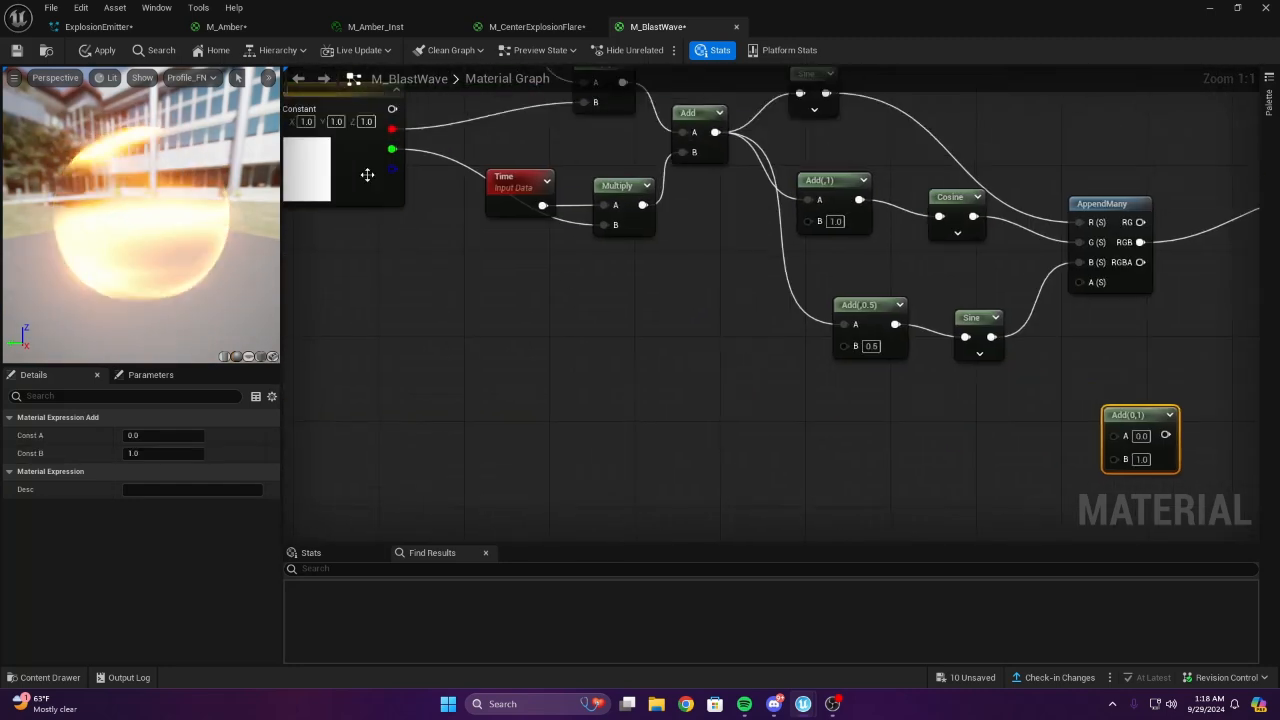
left_click_drag(392, 168, 828, 324)
left_click_drag(1112, 439, 1114, 437)
right_click_drag(1110, 435, 844, 408)
left_click(876, 432)
type("5")
left_click(1046, 397)
right_click_drag(1046, 397, 653, 393)
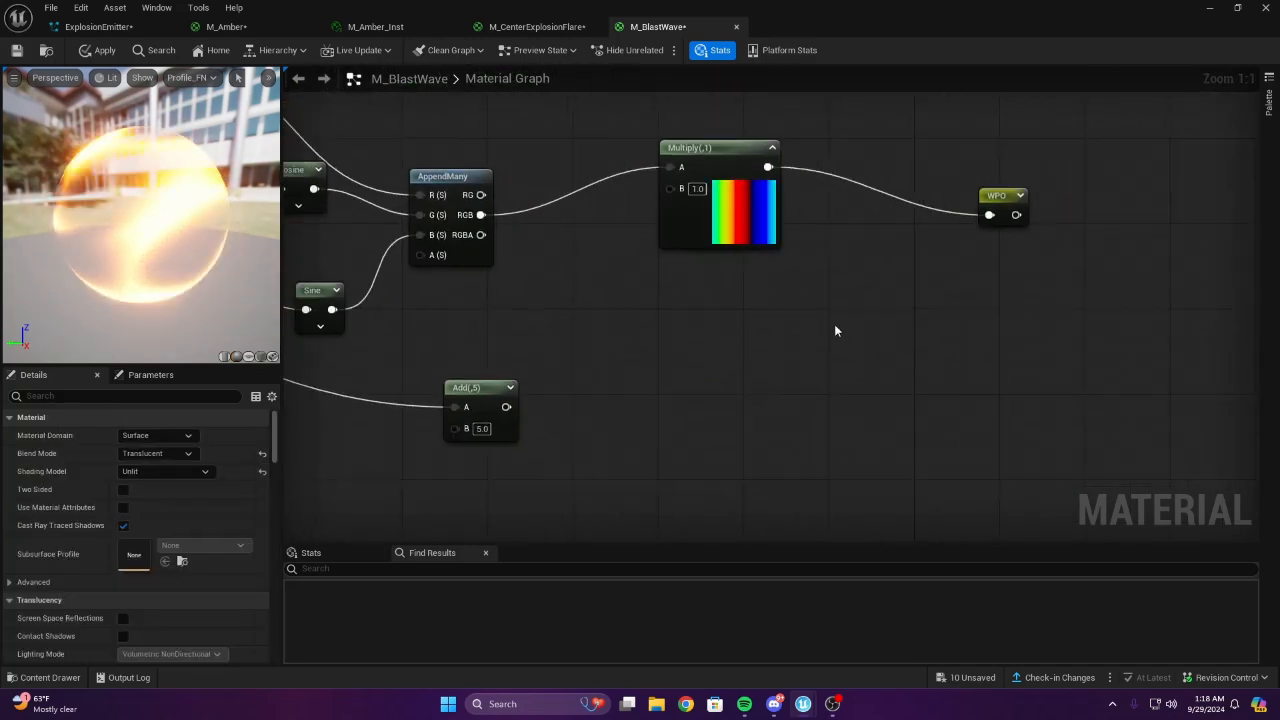
Add a Multiply node combining the previewed Multiply with the new Add node's output, and route its result into the WPO reroute
right_click_drag(834, 324, 840, 317)
key("m")
left_click(856, 244)
right_click_drag(856, 244, 947, 293)
left_click_drag(866, 208, 962, 322)
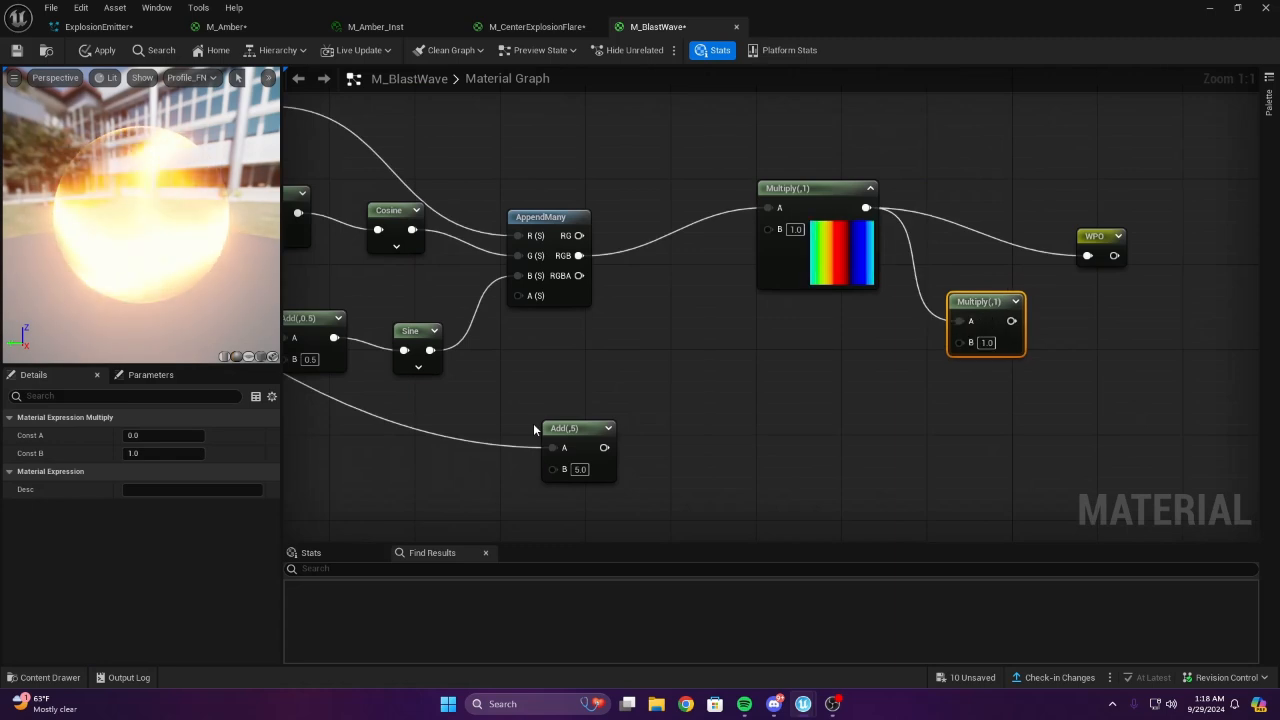
left_click_drag(604, 447, 1061, 341)
left_click_drag(976, 344, 1096, 261)
scroll(926, 299, "down", 2)
right_click_drag(1135, 315, 868, 278)
scroll(926, 299, "up", 2)
left_click_drag(208, 310, 127, 248)
key("Home")
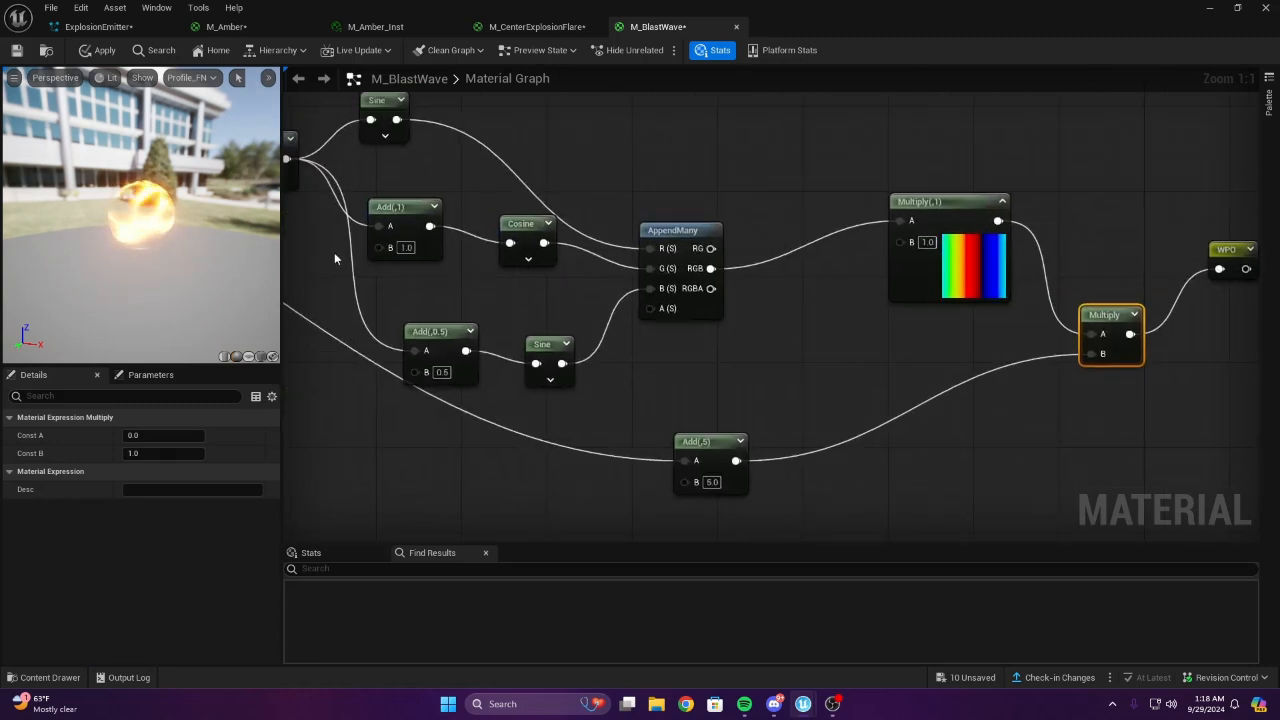
Set the three-component constant's X and Y values to 5 and check the distortion in the material preview
right_click_drag(700, 333, 796, 285)
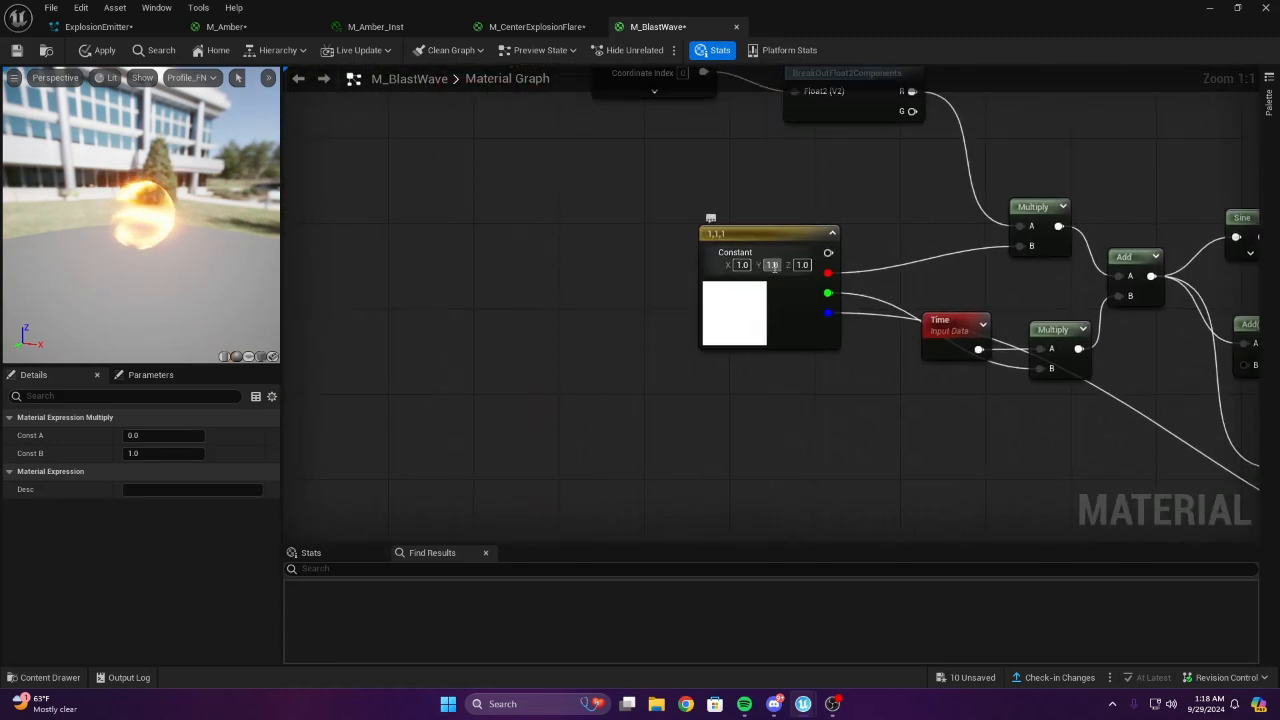
type("5")
left_click(725, 208)
right_click_drag(763, 173, 584, 175)
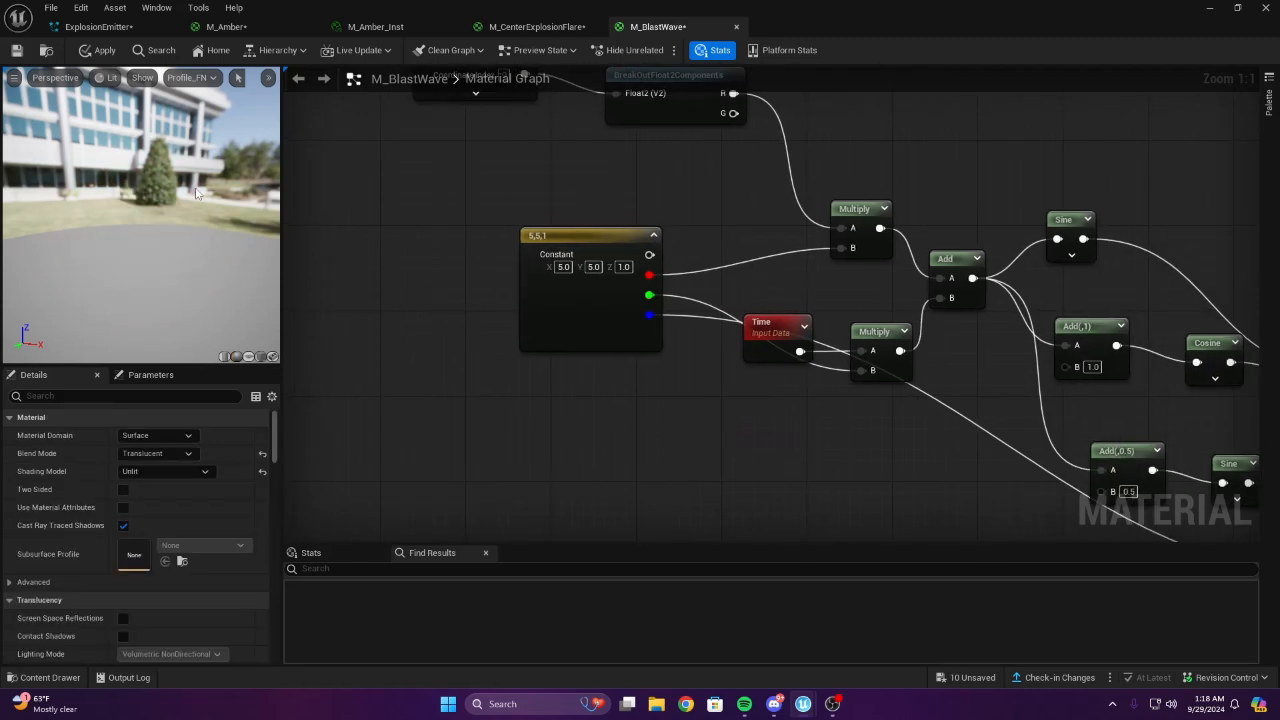
scroll(174, 207, "up", 5)
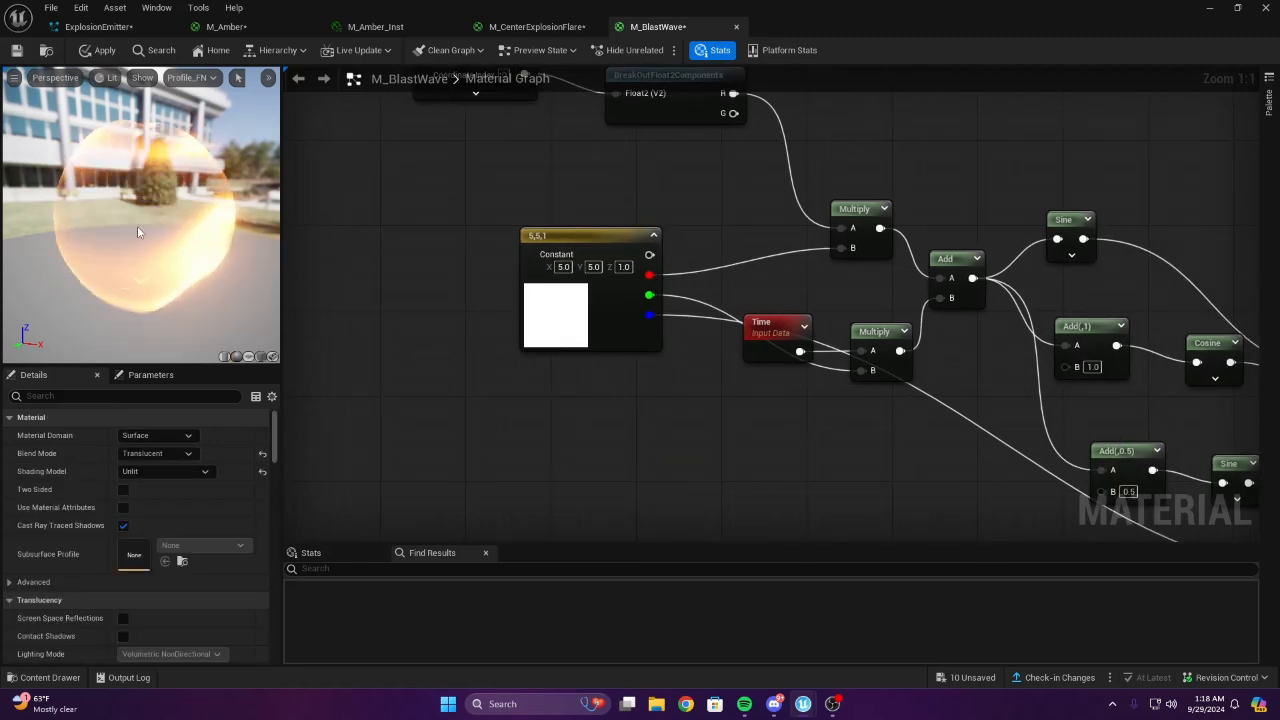
left_click_drag(177, 218, 128, 220)
scroll(180, 222, "down", 5)
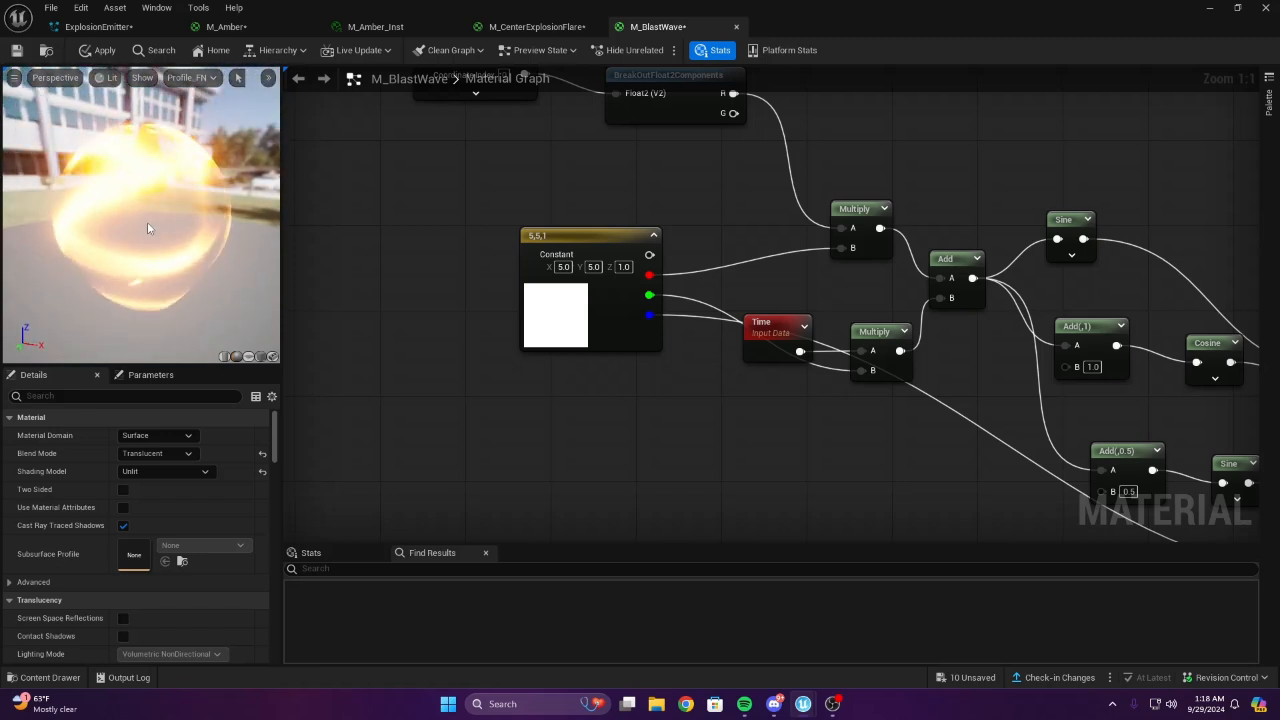
Try Z values of 15, 155 and 5 on the three-component constant, checking the preview sphere
left_click(624, 267)
type("15")
key("Return")
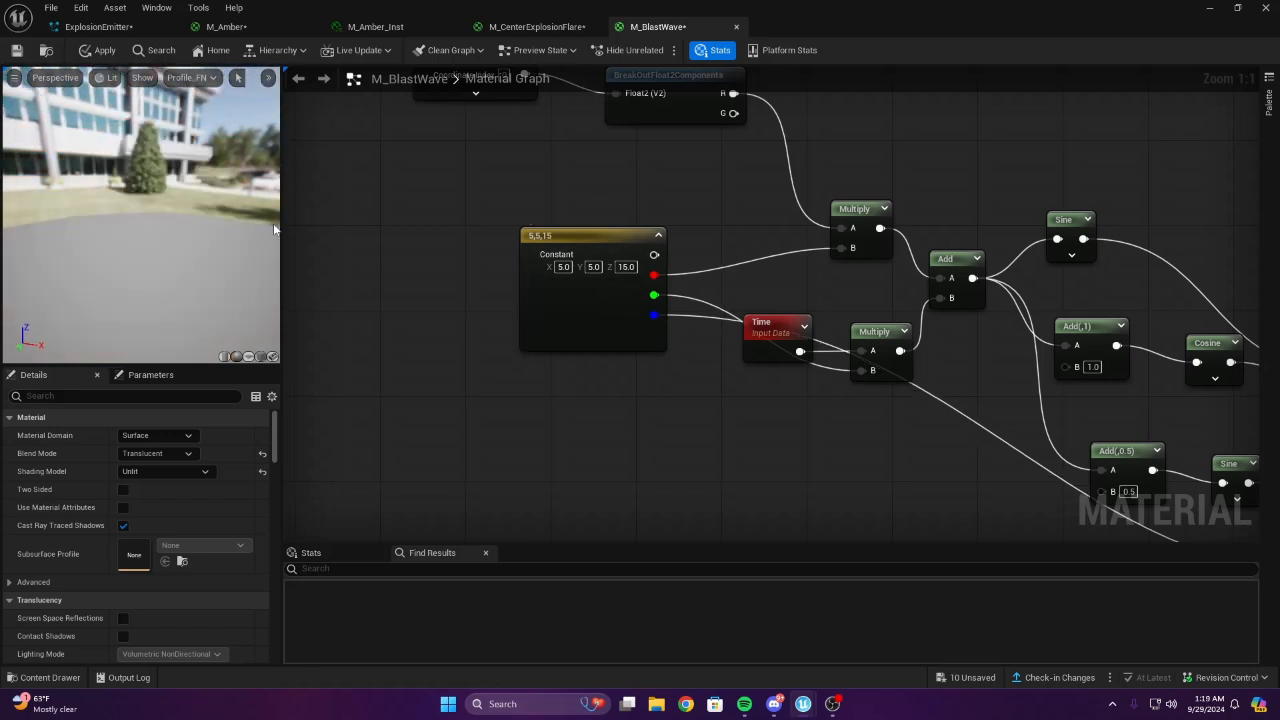
left_click(626, 267)
type("155")
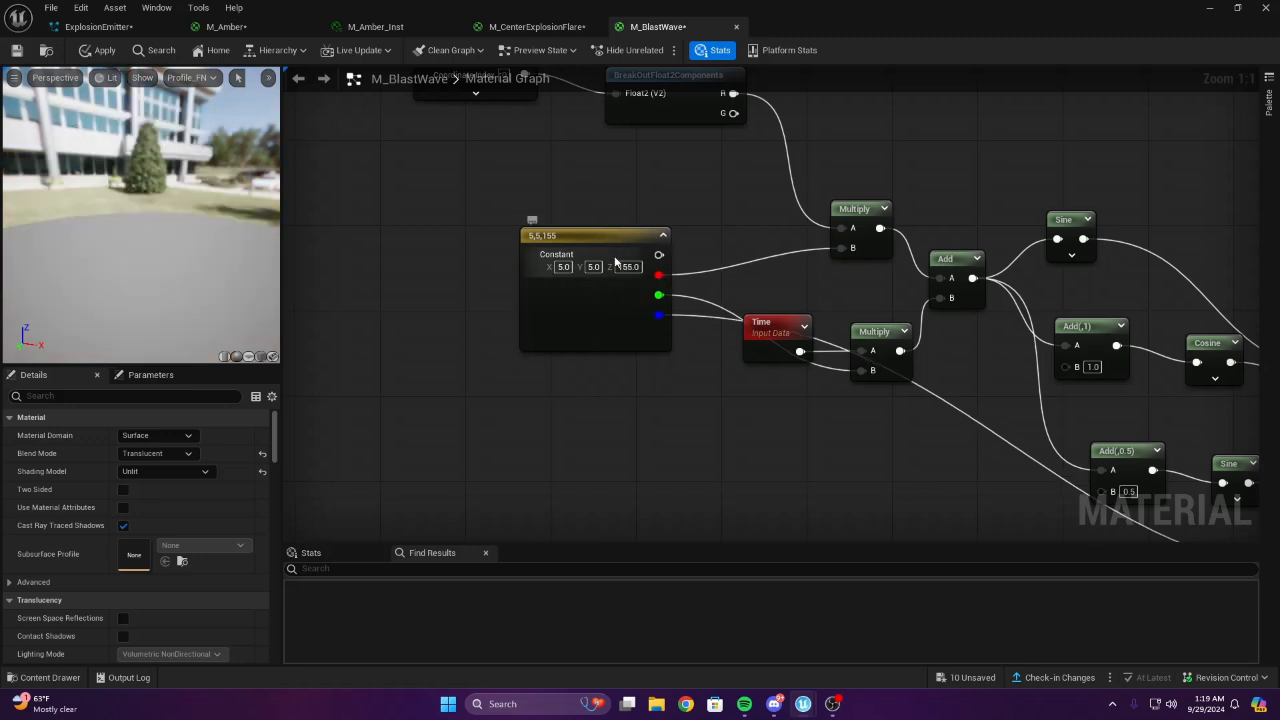
key("Return")
right_click_drag(436, 194, 553, 222)
left_click_drag(195, 233, 140, 236)
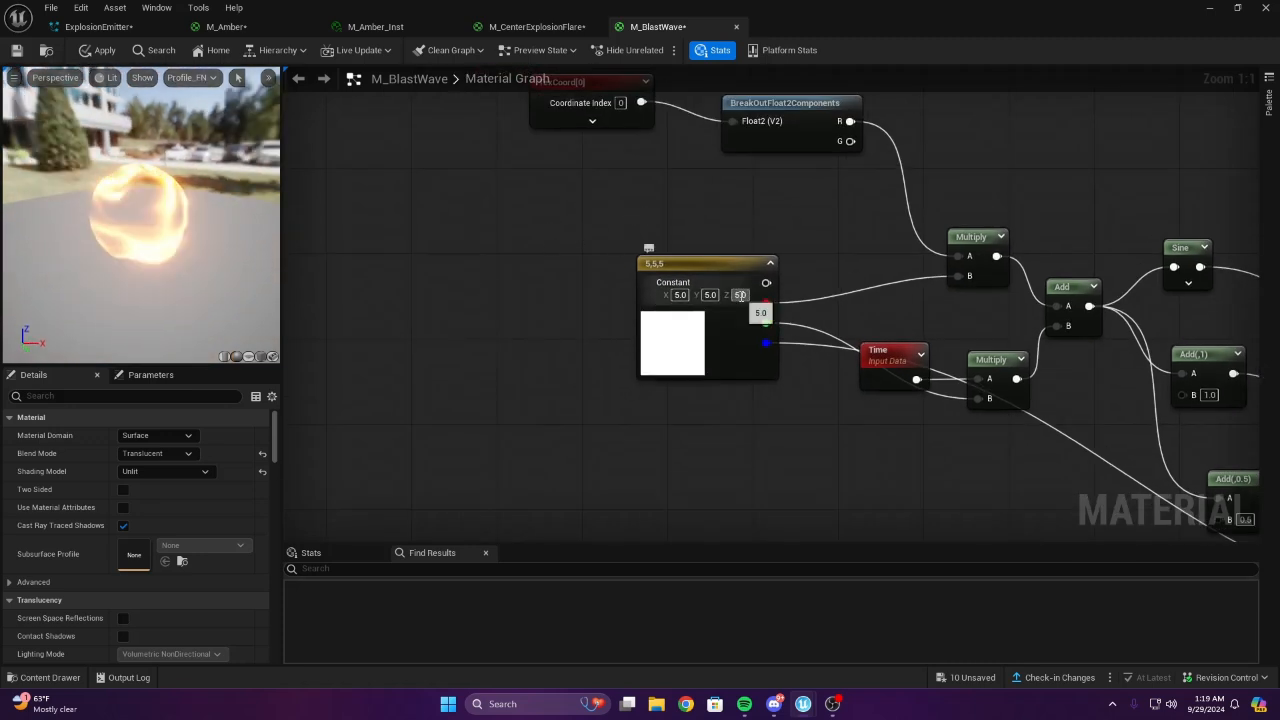
Set the three-component constant's X, Y and Z values to 1 and inspect the preview
type("0")
key("Return")
type("1")
key("Return")
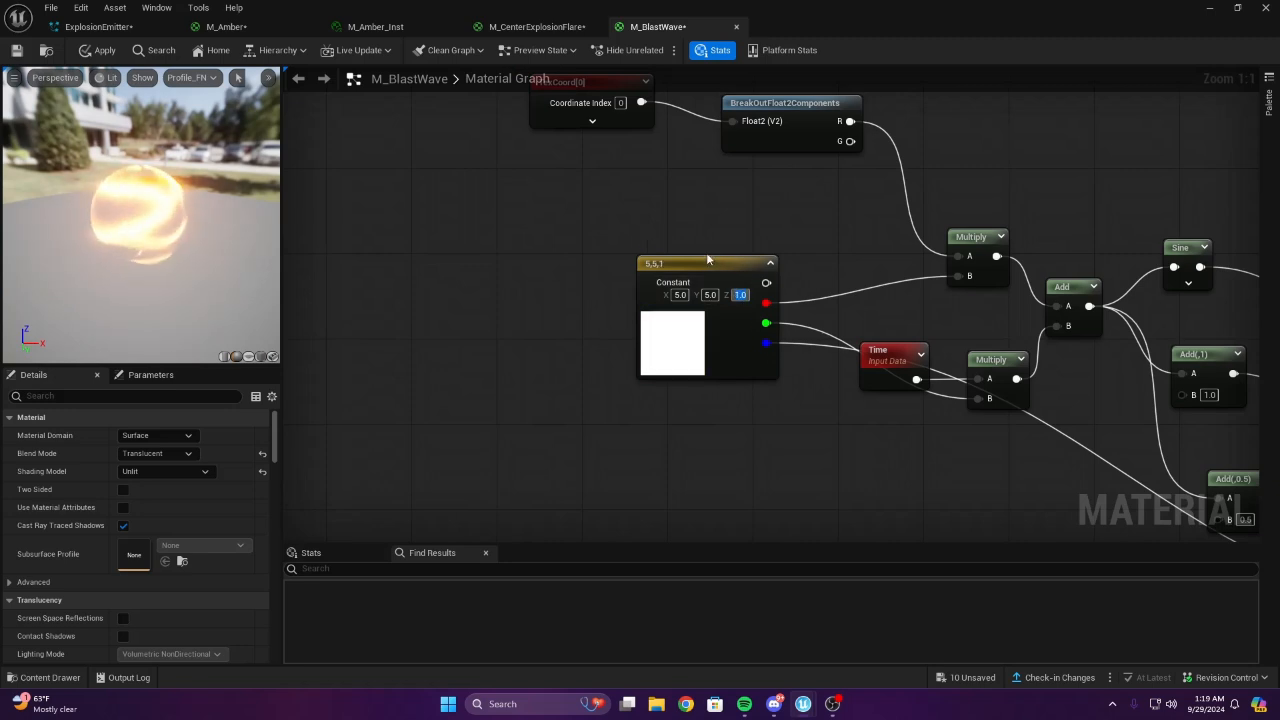
right_click_drag(724, 304, 597, 322)
left_click(580, 312)
type("1")
key("Return")
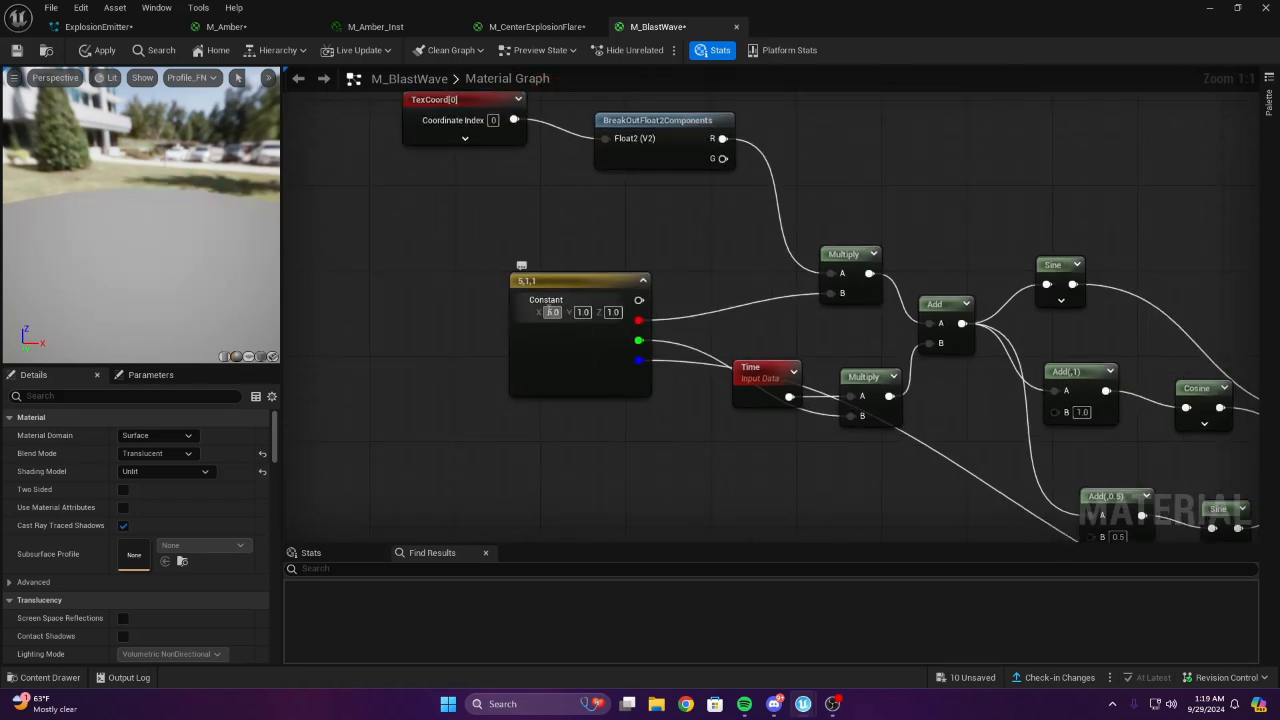
left_click(552, 312)
left_click_drag(160, 255, 145, 195)
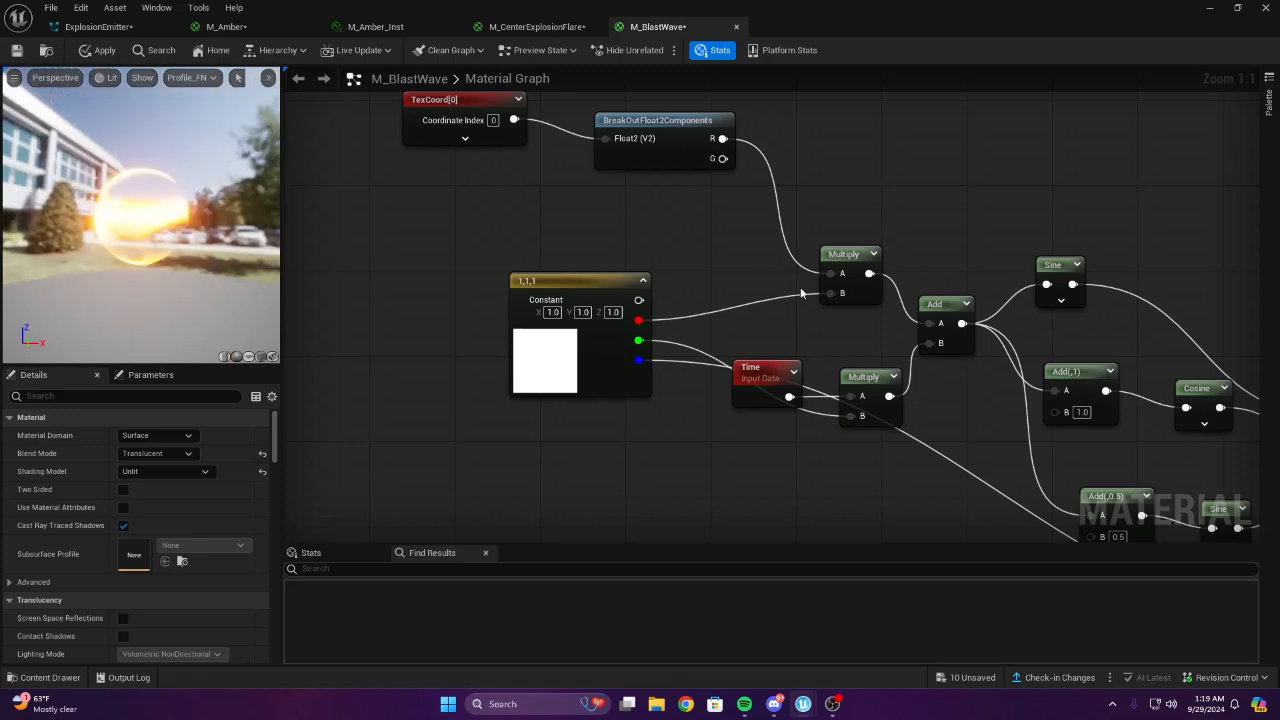
Set the B value of the Add node feeding the final Multiply to 15
right_click_drag(803, 291, 572, 205)
right_click_drag(1150, 490, 395, 202)
right_click_drag(764, 346, 863, 355)
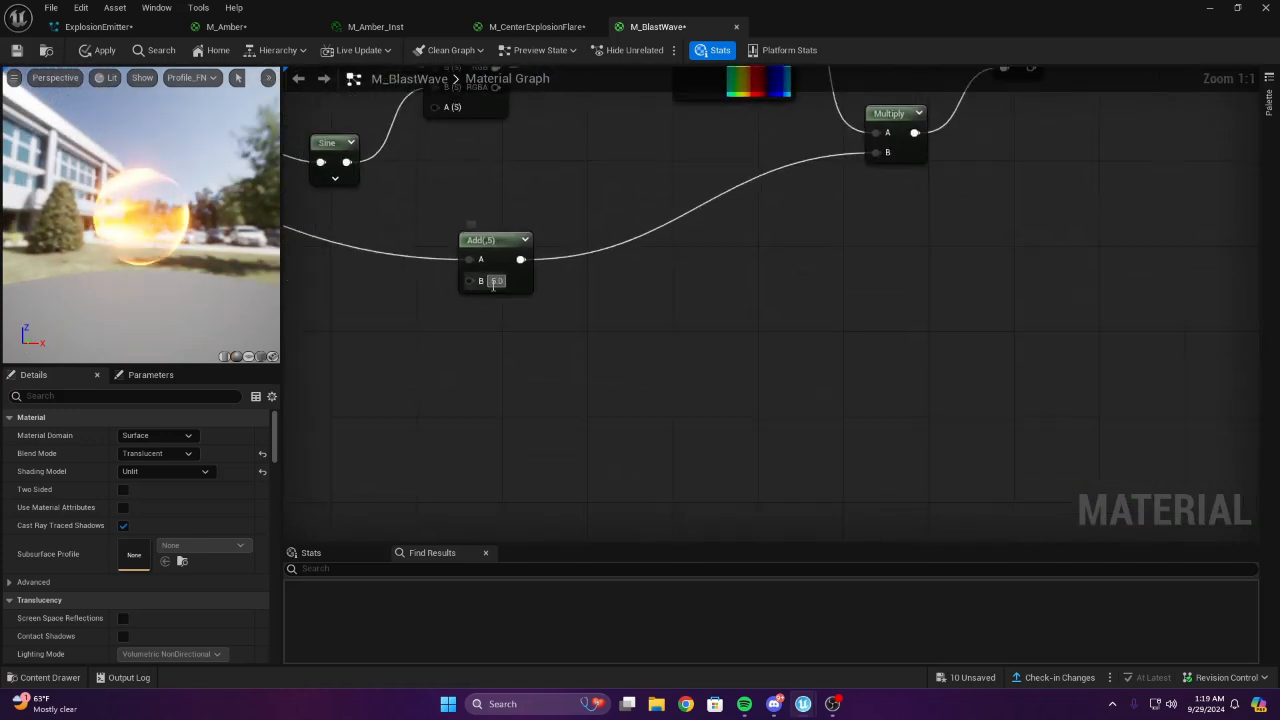
type("15")
key("Return")
right_click_drag(510, 337, 624, 388)
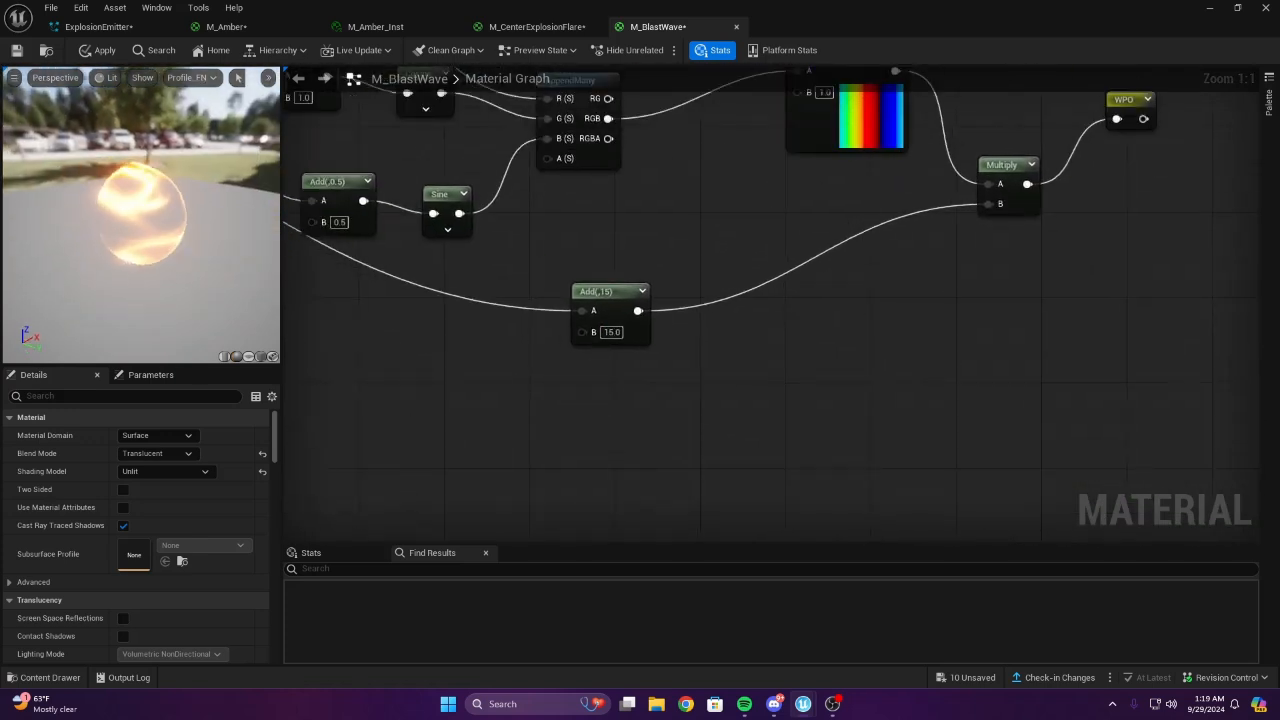
Set the Add node's B value to 0.2 in the lower Sine branch and to 0 in the Cosine branch
right_click_drag(497, 197, 742, 303)
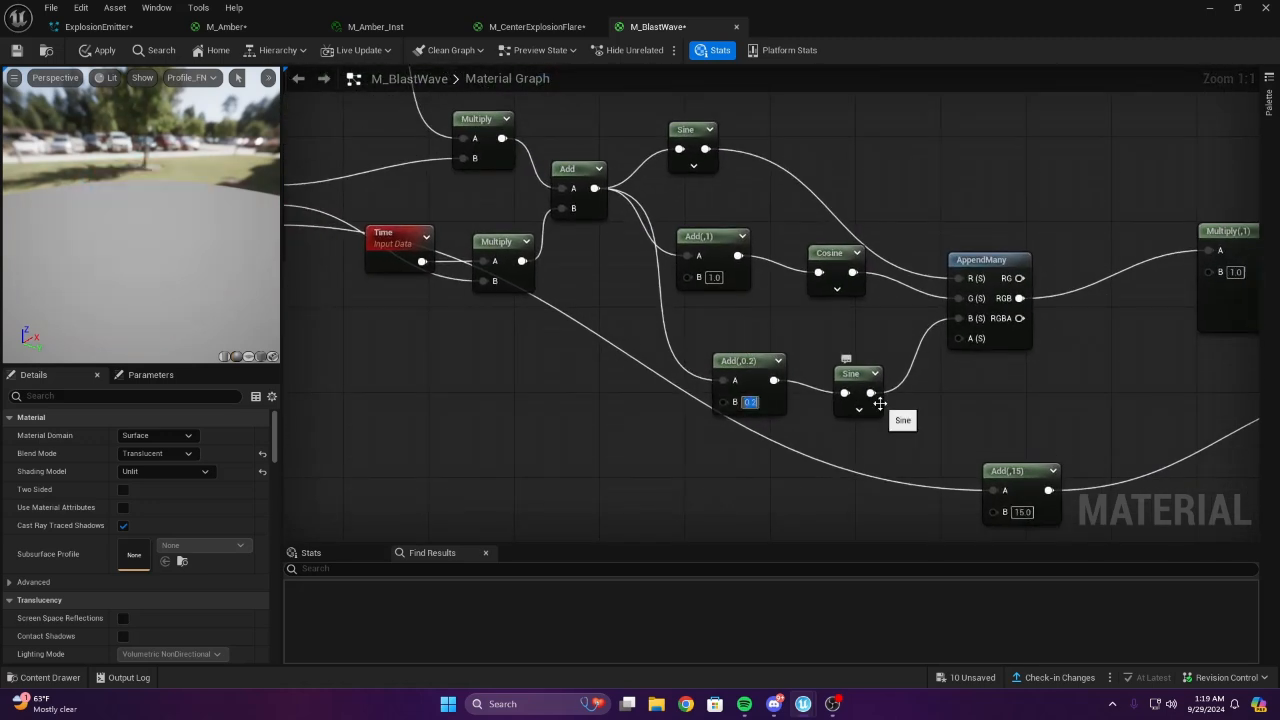
right_click_drag(822, 356, 720, 349)
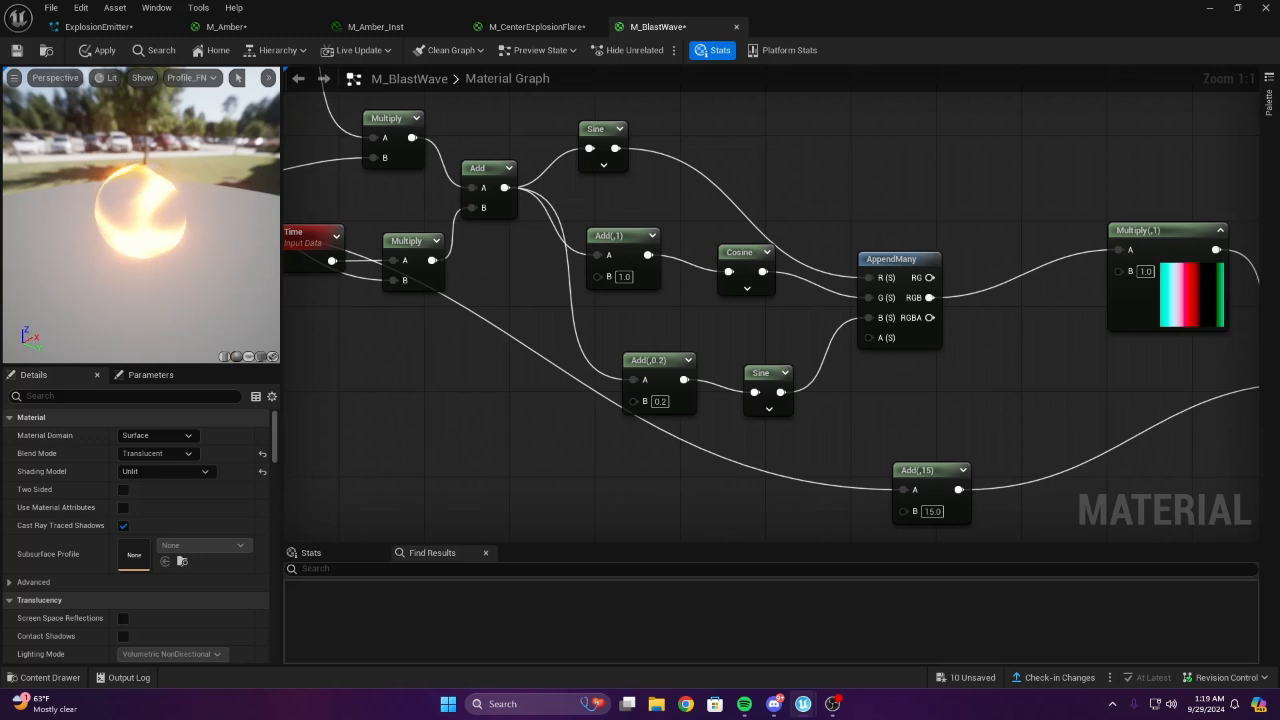
left_click(624, 276)
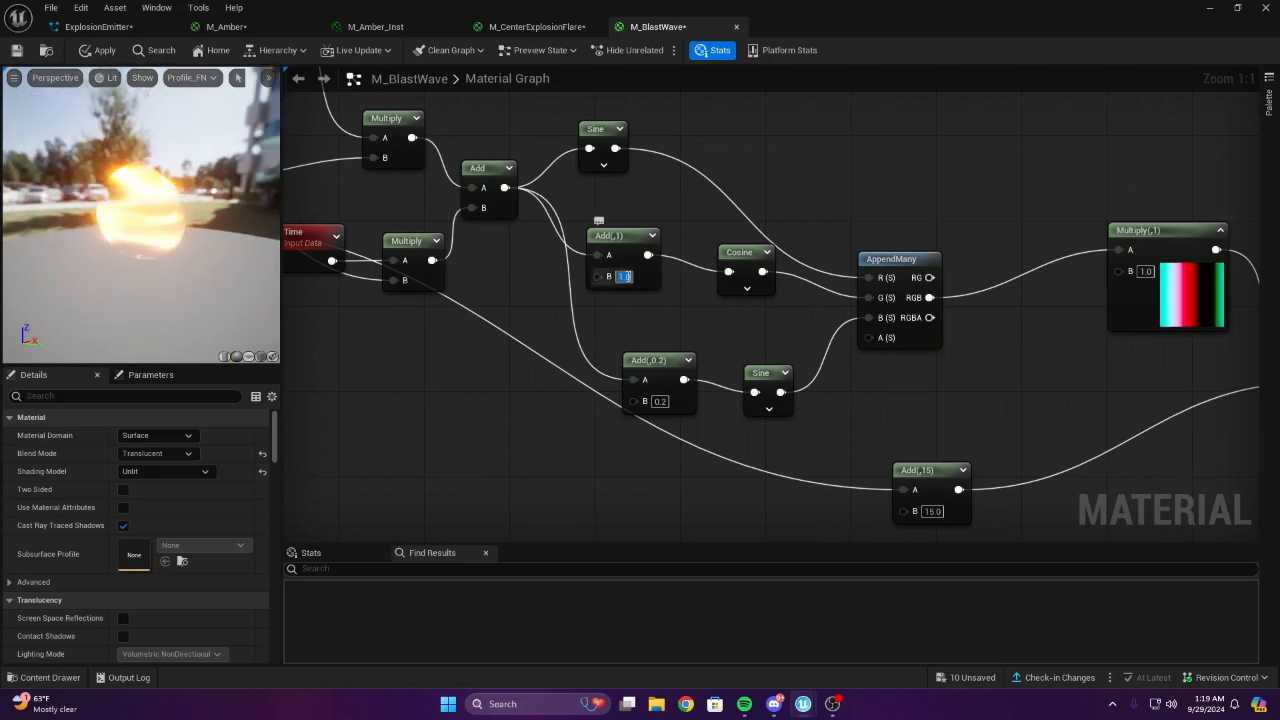
type("0")
key("Return")
right_click_drag(717, 315, 427, 225)
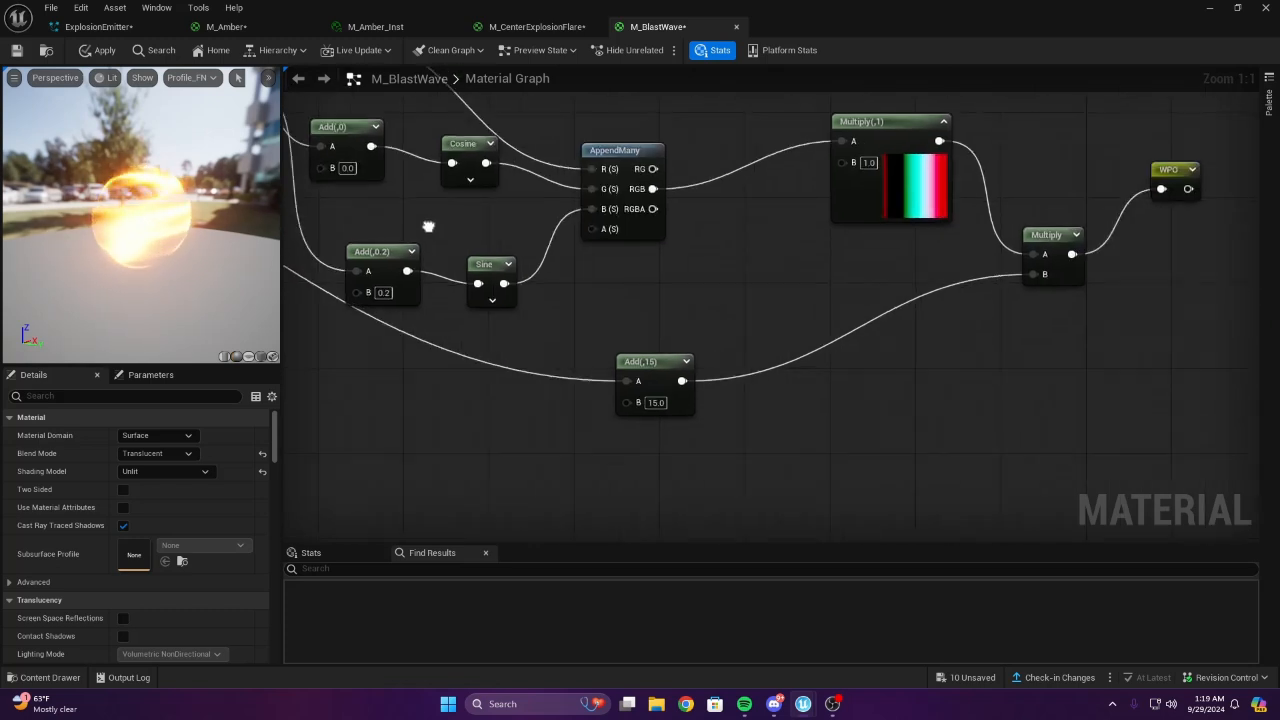
Set the B value of the Add node feeding the final Multiply to 10
double_click(655, 403)
type("10")
key("Return")
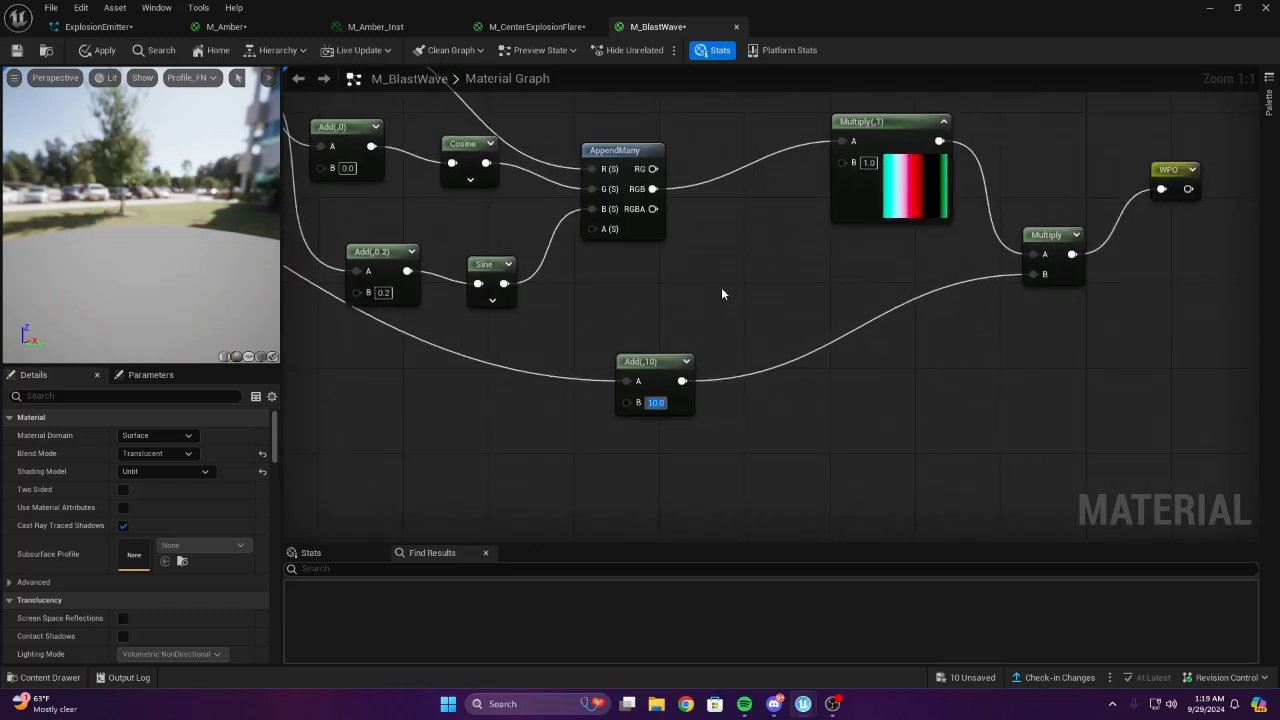
Examine the animated blast wave preview from several angles and review the World Position Offset node chain
right_click_drag(721, 287, 450, 290)
left_click_drag(172, 260, 126, 257)
right_click_drag(411, 292, 655, 364)
scroll(655, 364, "down", 3)
scroll(446, 343, "up", 2)
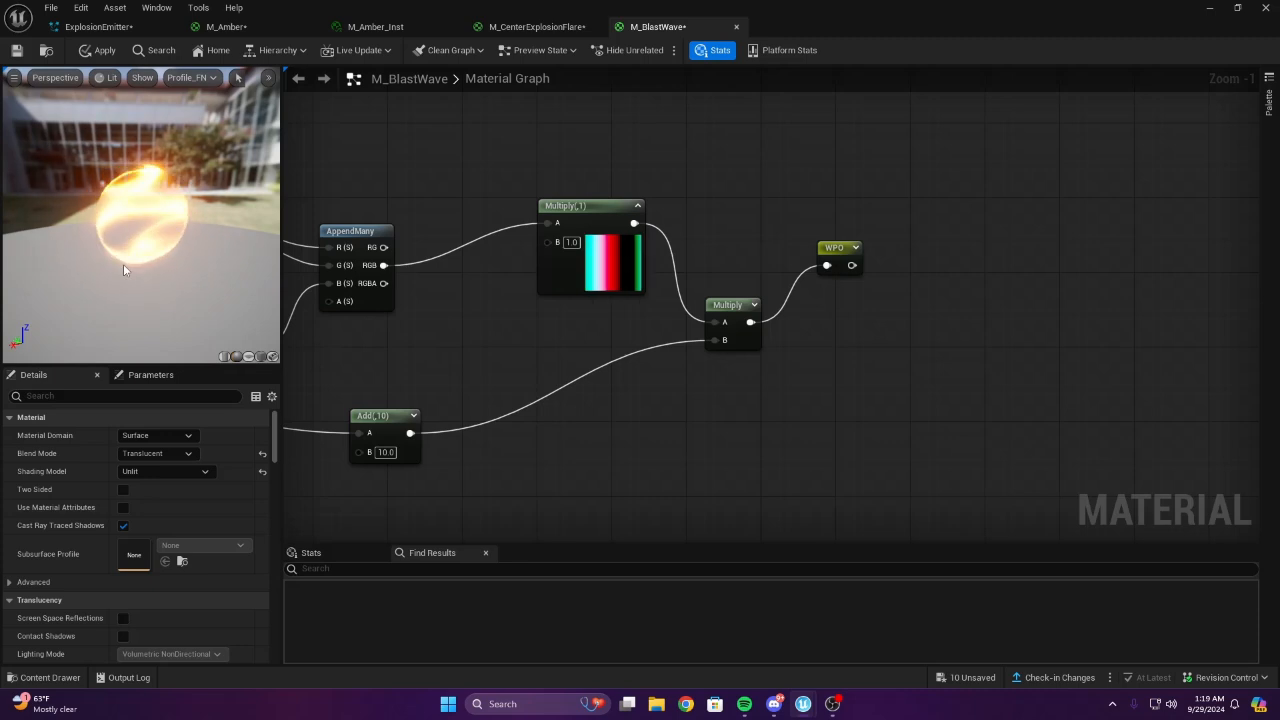
mouse_move(123, 264)
left_mouse_down()
mouse_move(165, 264)
mouse_move(116, 262)
left_mouse_up()
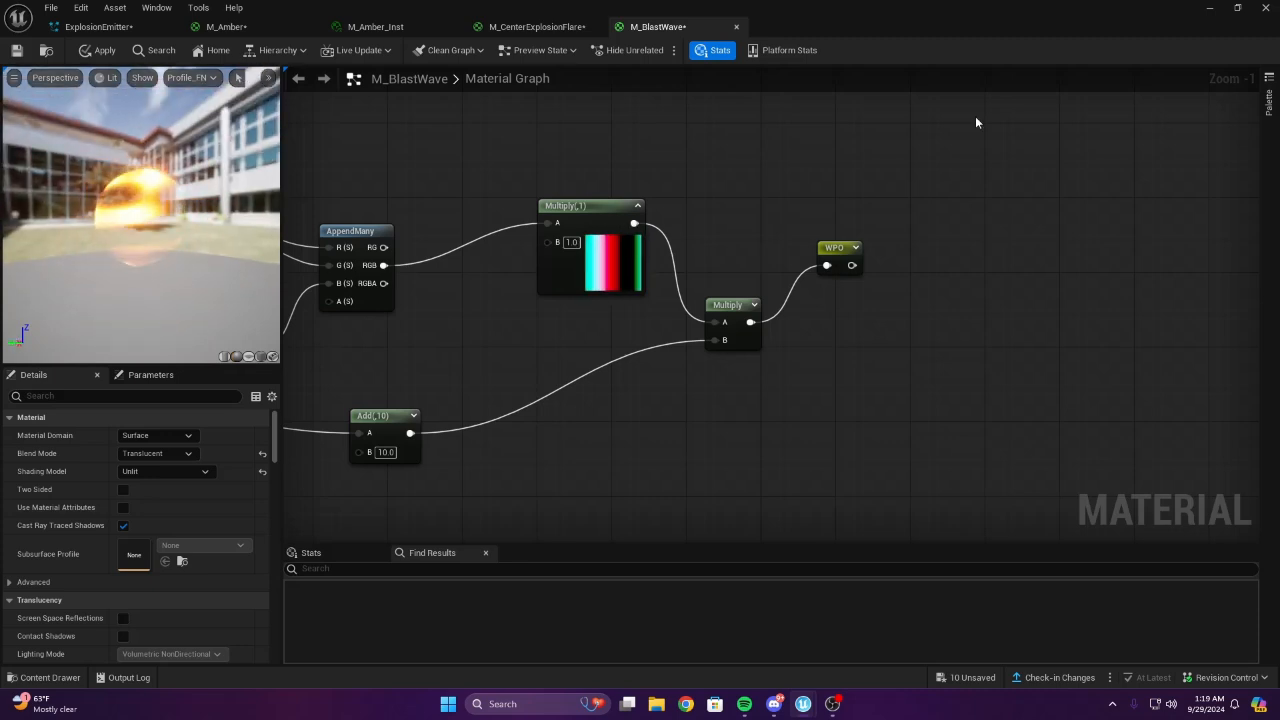
left_click_drag(150, 245, 180, 256)
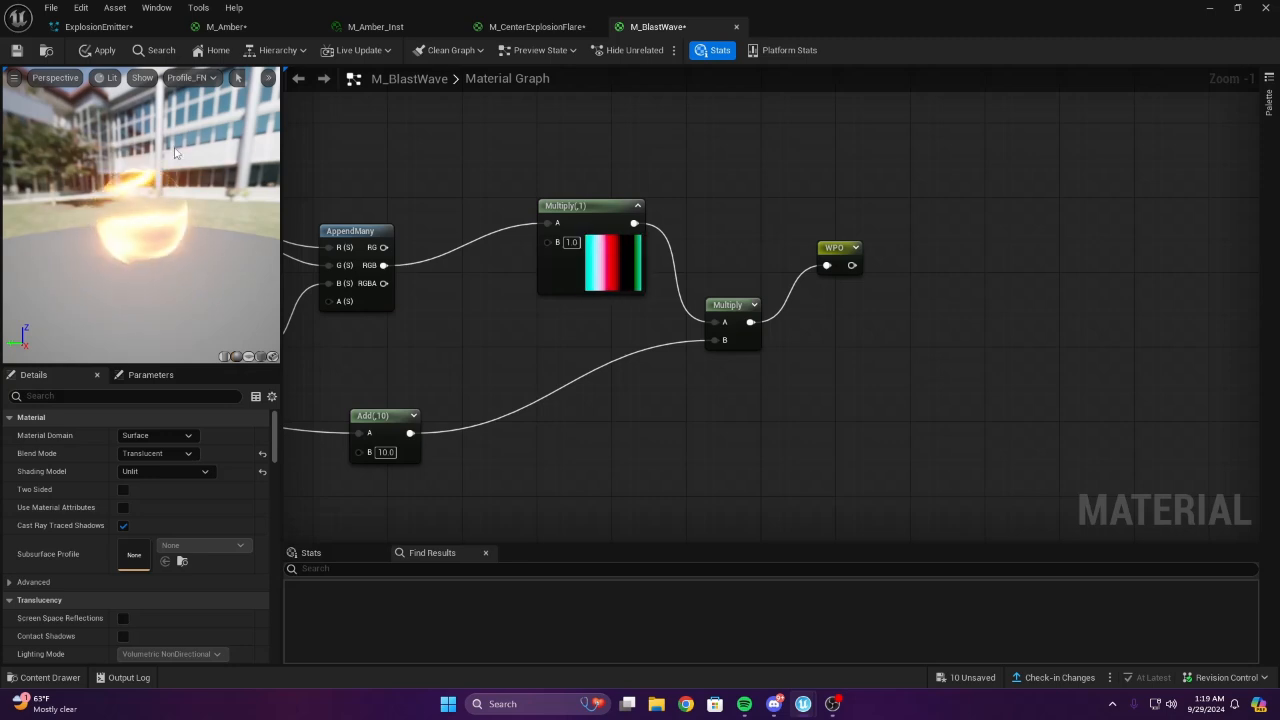
right_click_drag(450, 211, 1222, 223)
right_click_drag(1088, 246, 632, 241)
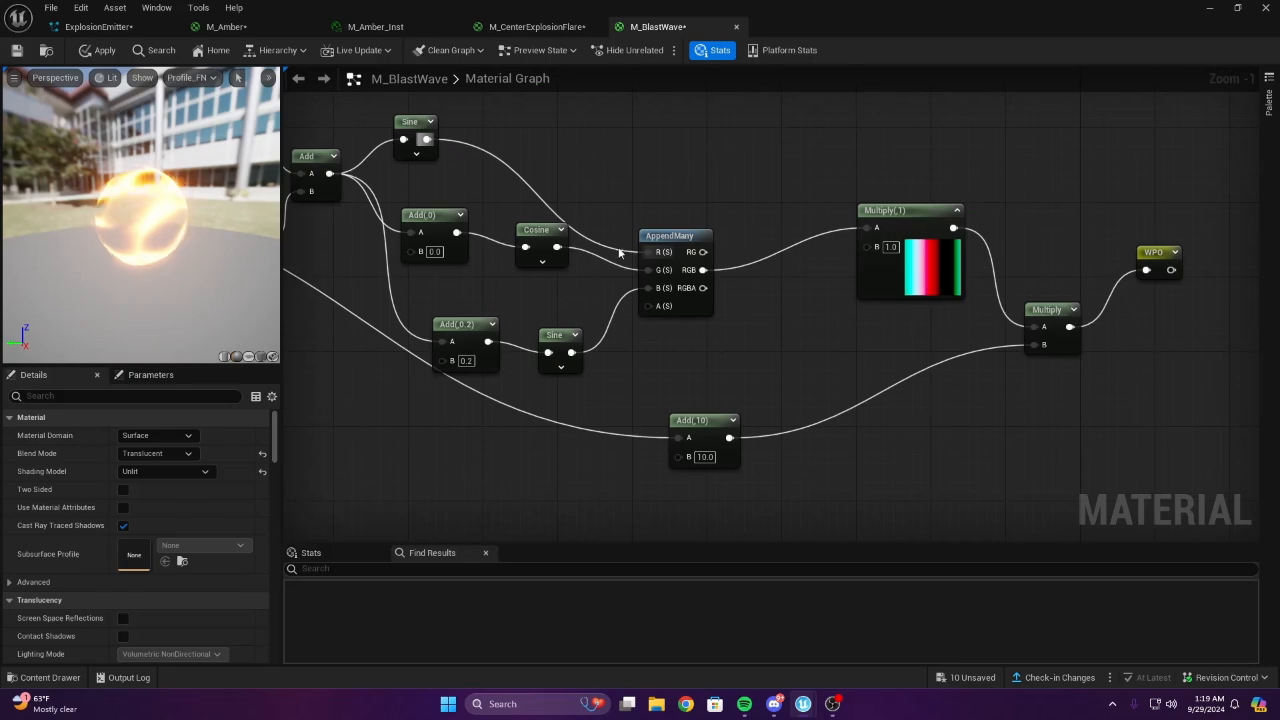
Apply the M_BlastWave material changes and add an empty emitter beside the existing ones in ExplosionEmitter
left_click(98, 50)
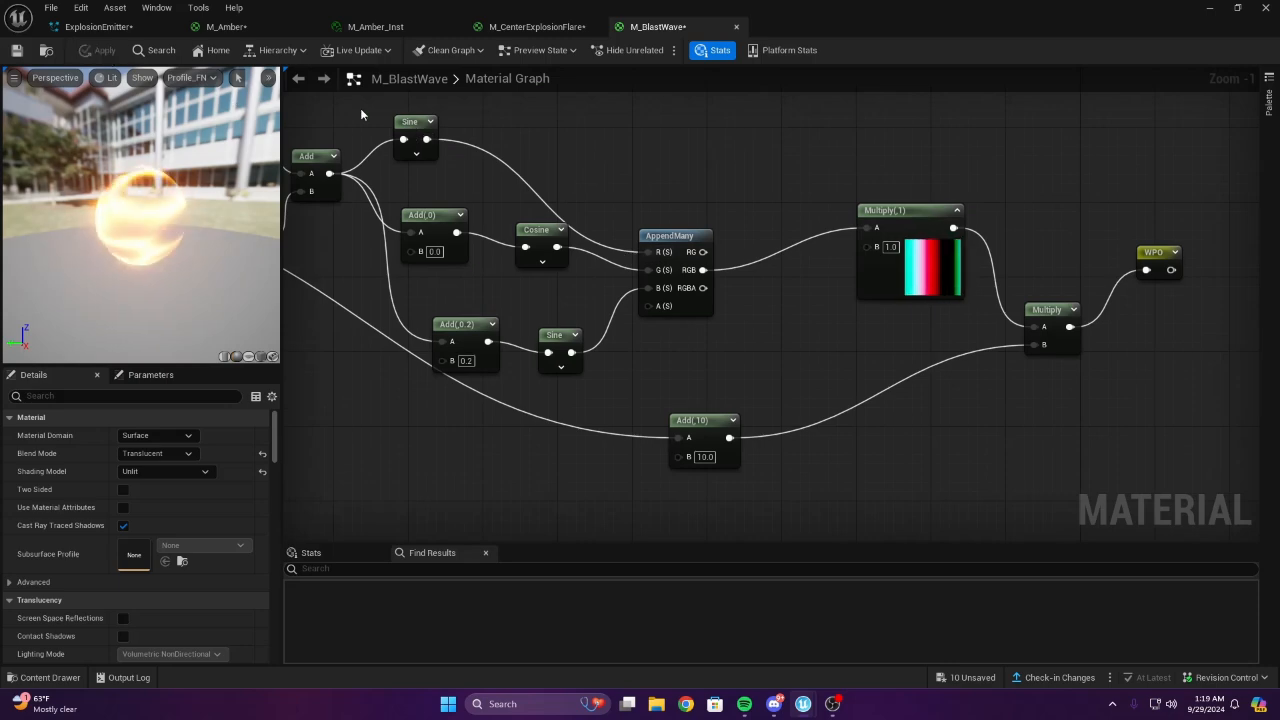
left_click(98, 26)
right_click_drag(707, 244, 548, 252)
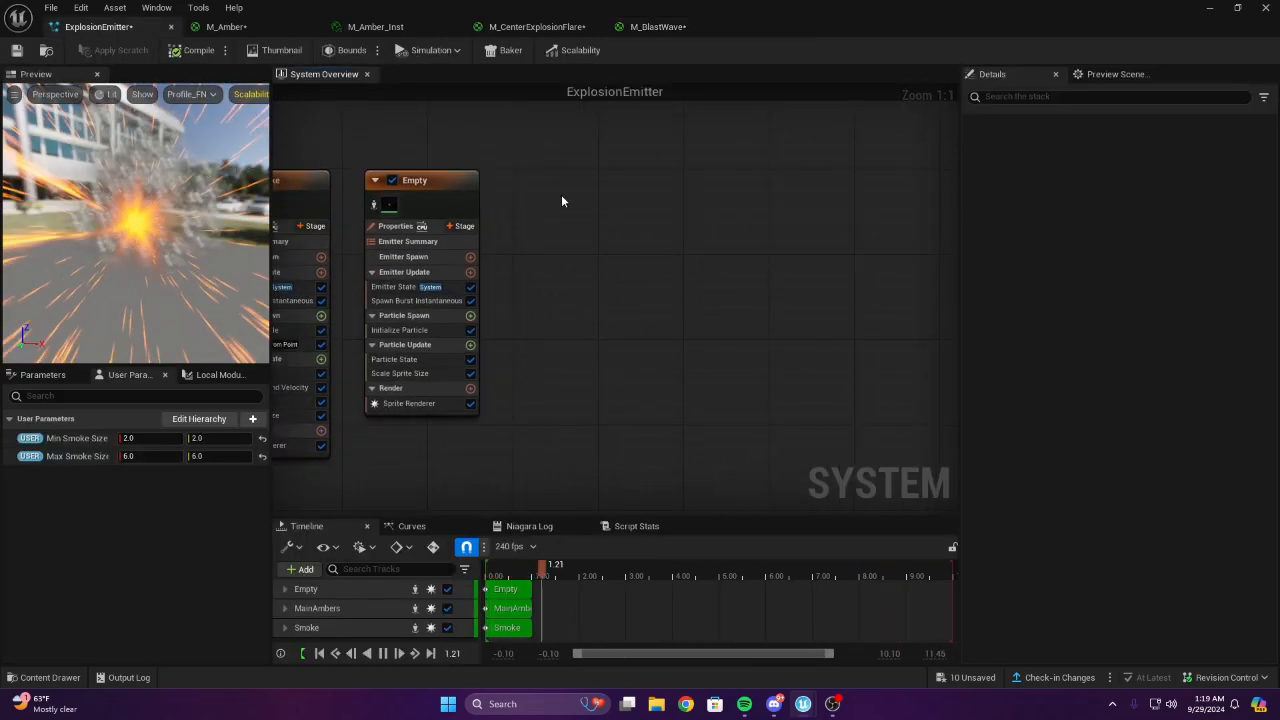
key("e")
double_click(595, 175)
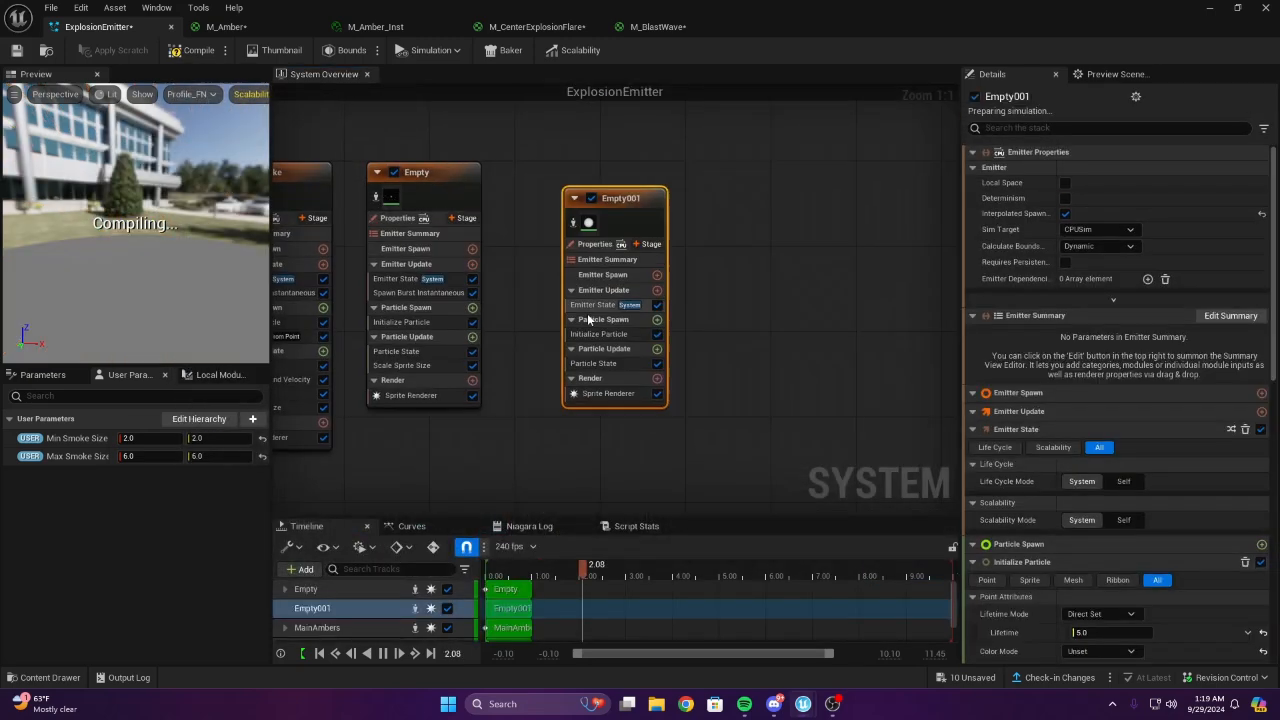
Replace the new emitter's Sprite Renderer with a Mesh Renderer
key("Delete")
left_click(656, 378)
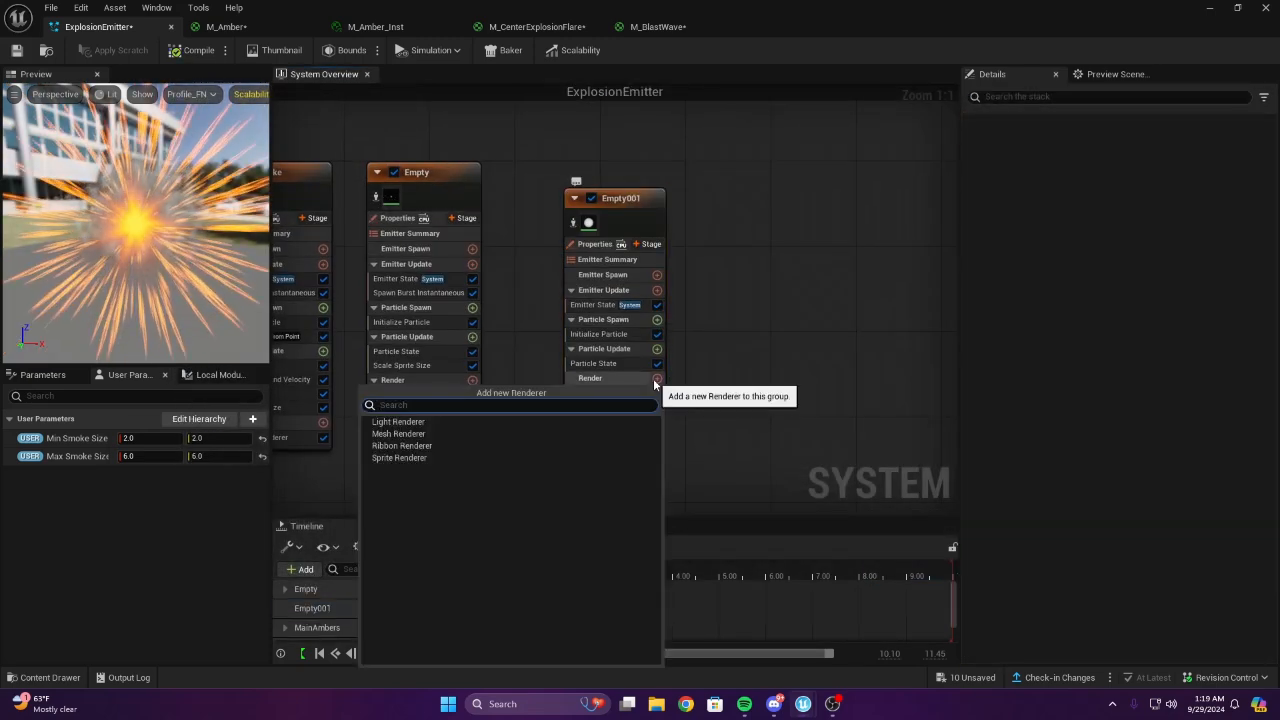
type("mes")
key("Return")
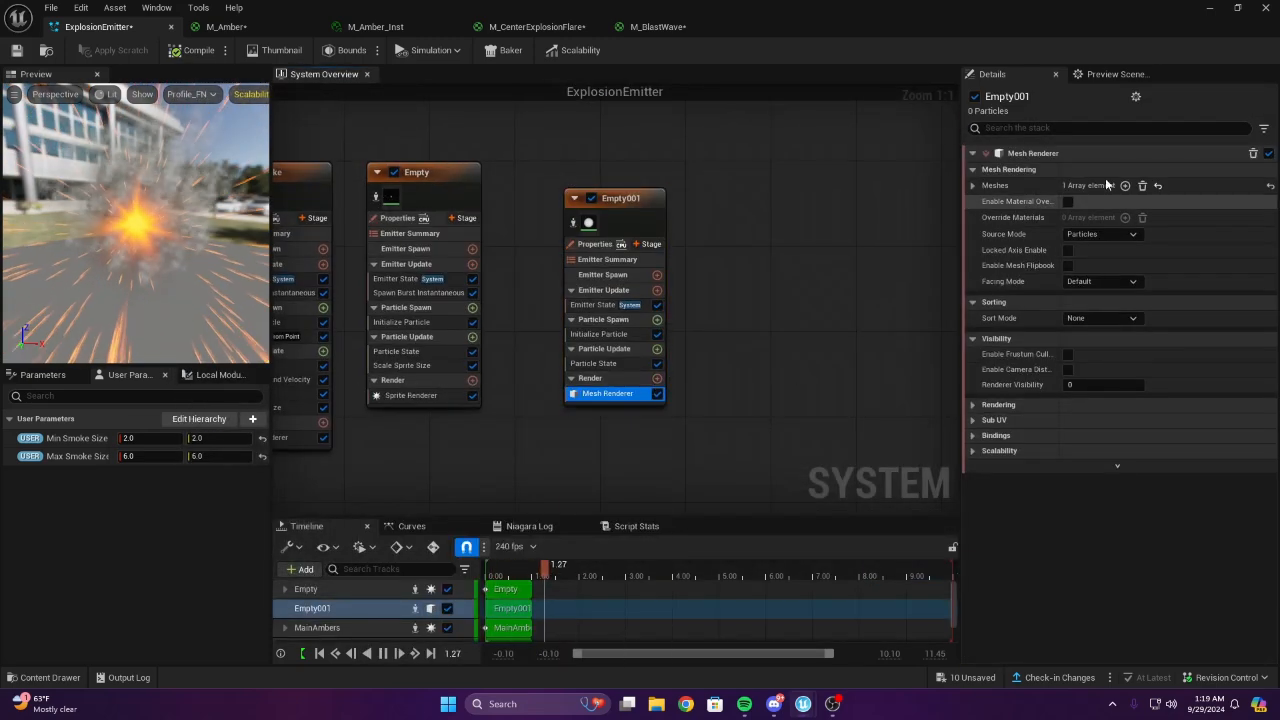
Assign the Sphere static mesh to the Mesh Renderer's first mesh entry
left_click(970, 186)
left_click(1127, 205)
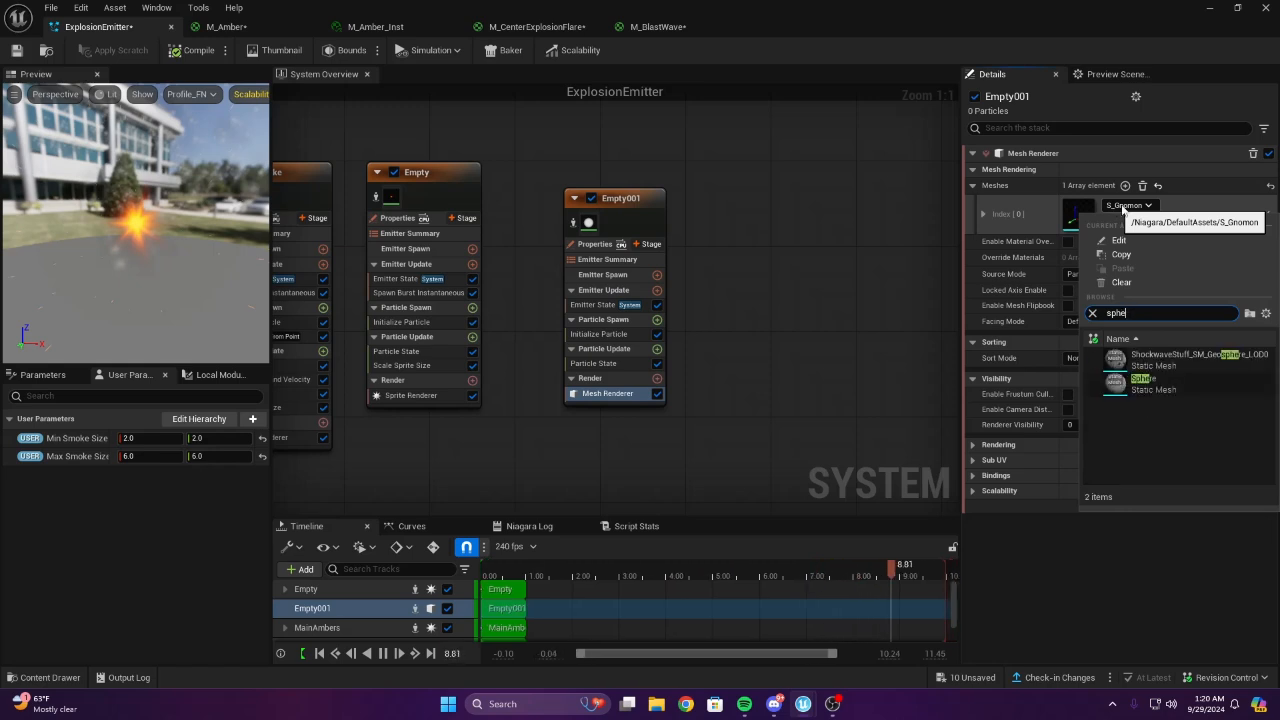
left_click(1143, 382)
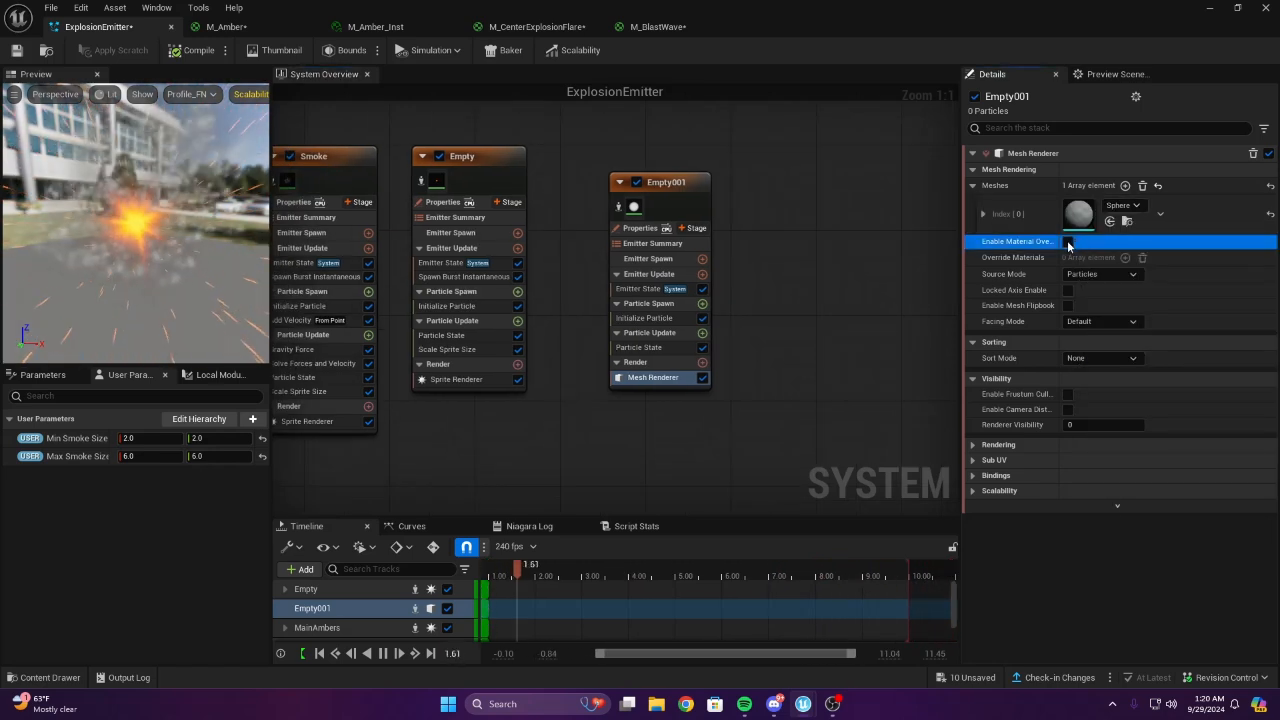
Enable material overrides on Empty001's Mesh Renderer and assign M_BlastWave as the explicit override material
left_click(1068, 241)
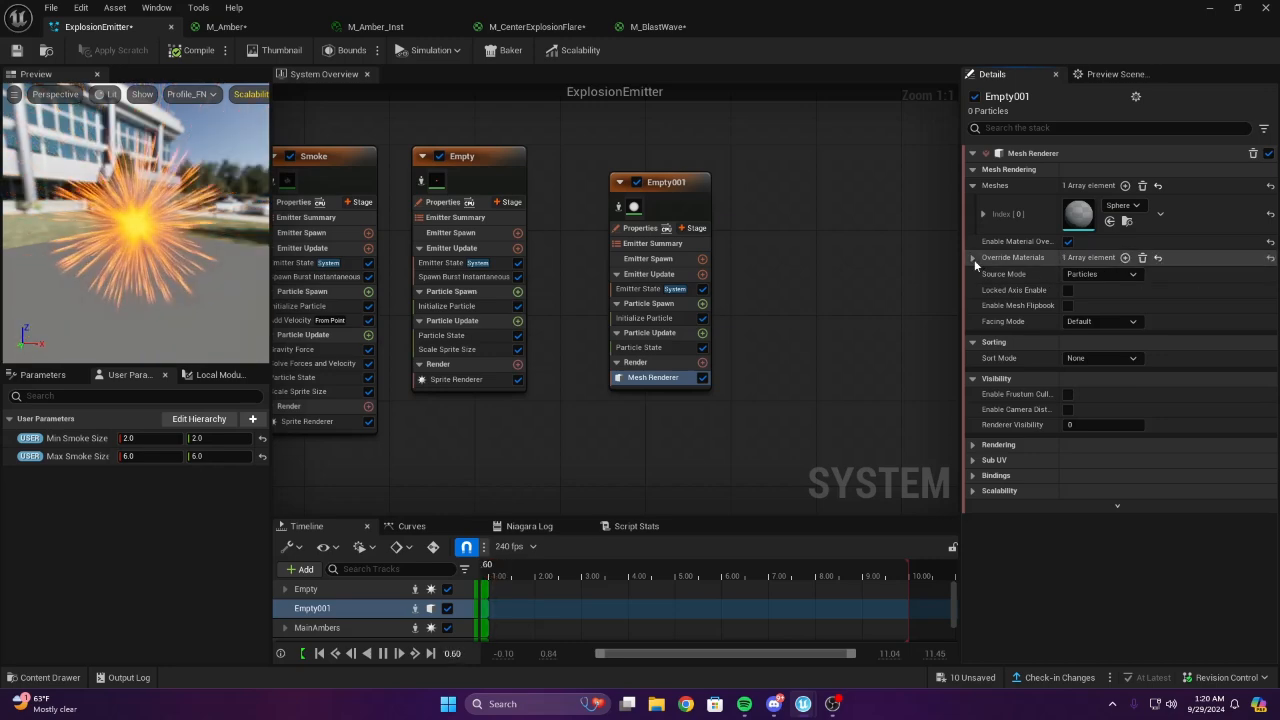
left_click(973, 258)
left_click(984, 275)
left_click(44, 678)
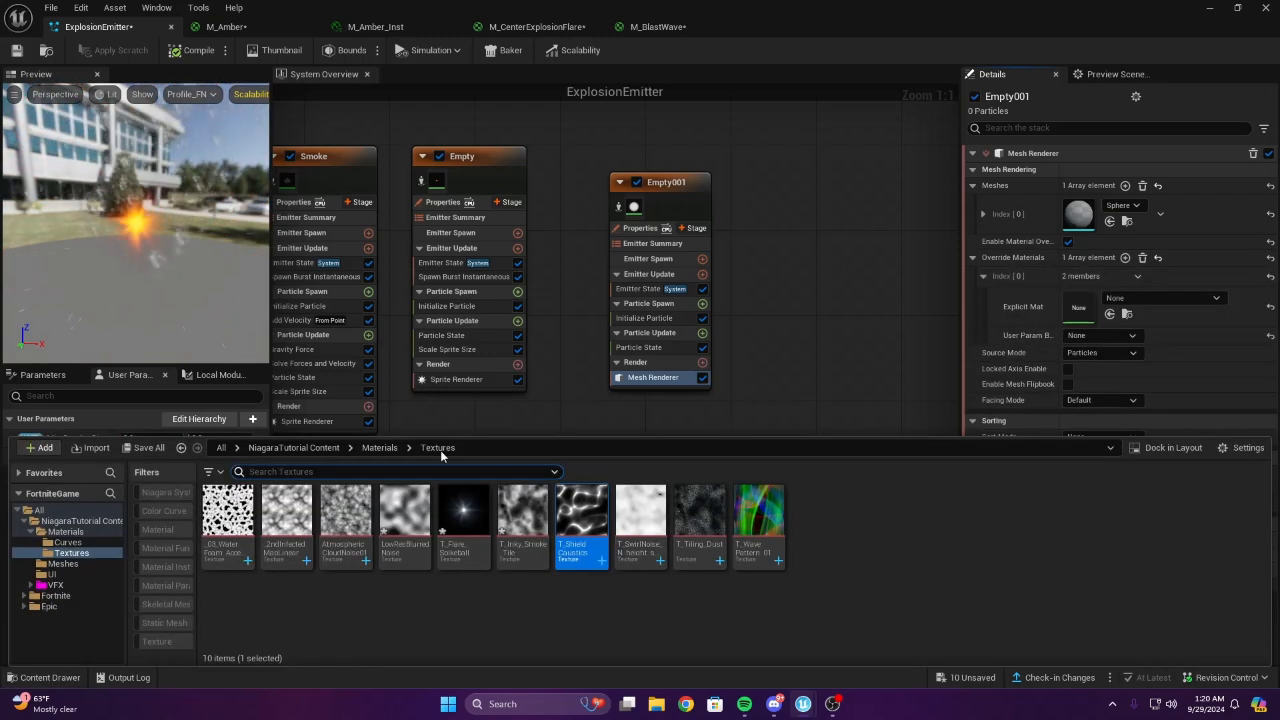
left_click(380, 448)
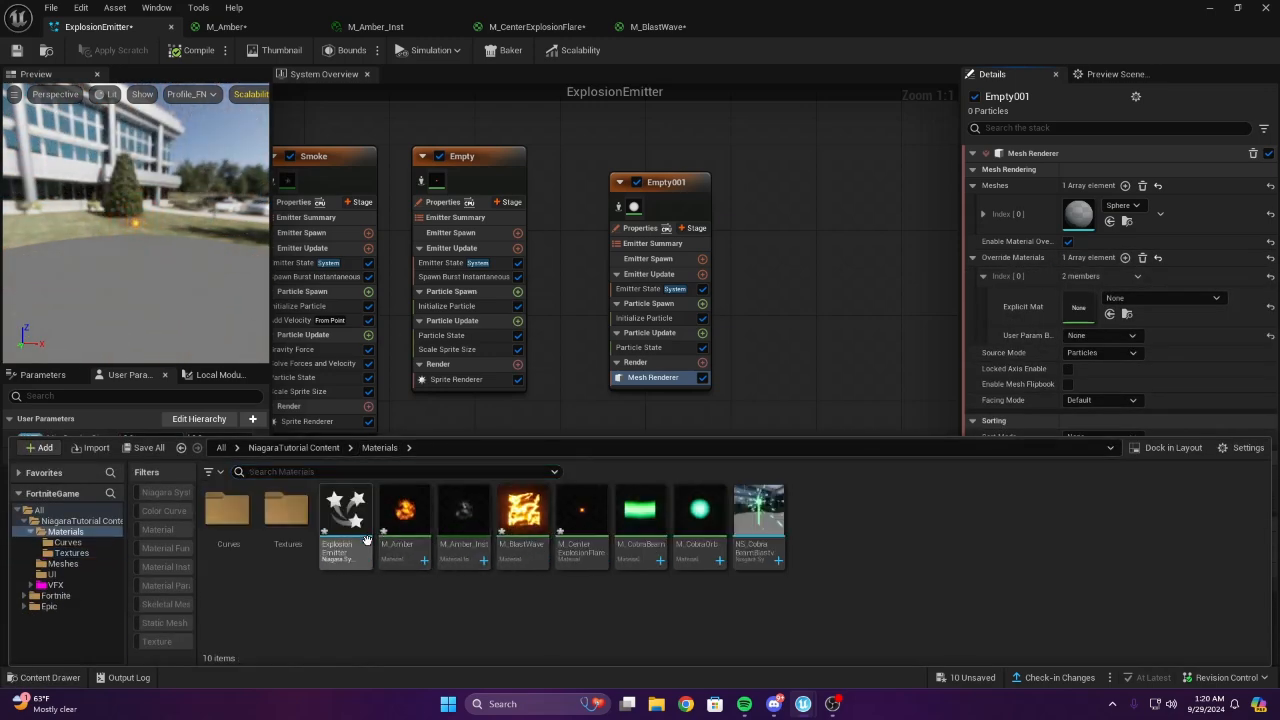
left_click_drag(545, 530, 1079, 307)
Add a Spawn Rate module to Empty001's Emitter Update and set its spawn rate to 1.0
right_click_drag(776, 264, 760, 286)
left_click(688, 295)
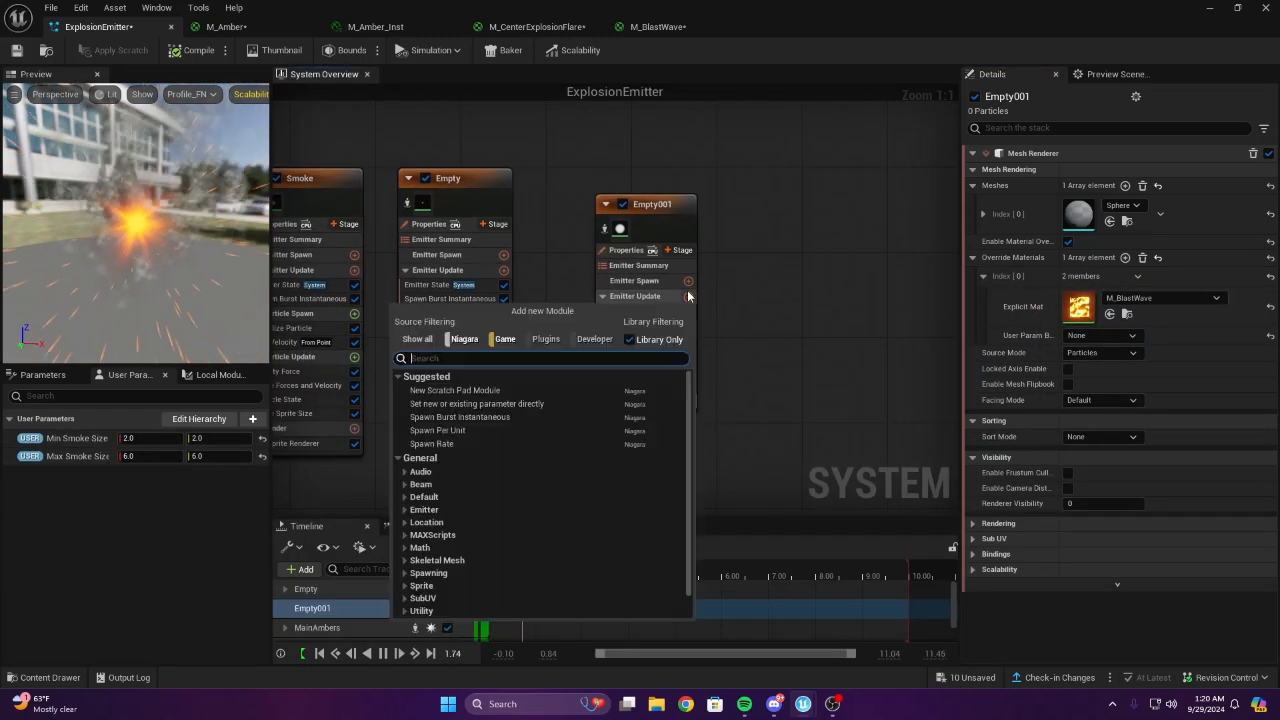
type("span")
key("BackSpace")
key("Return")
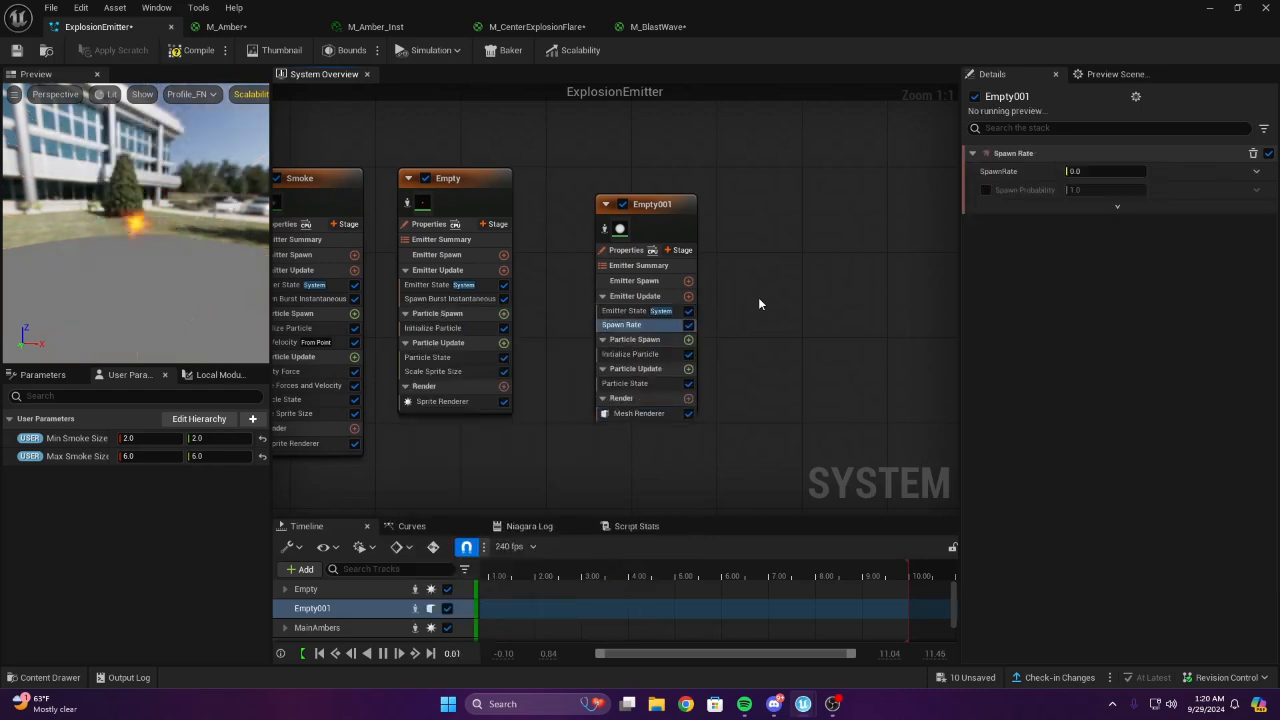
right_click_drag(826, 206, 656, 217)
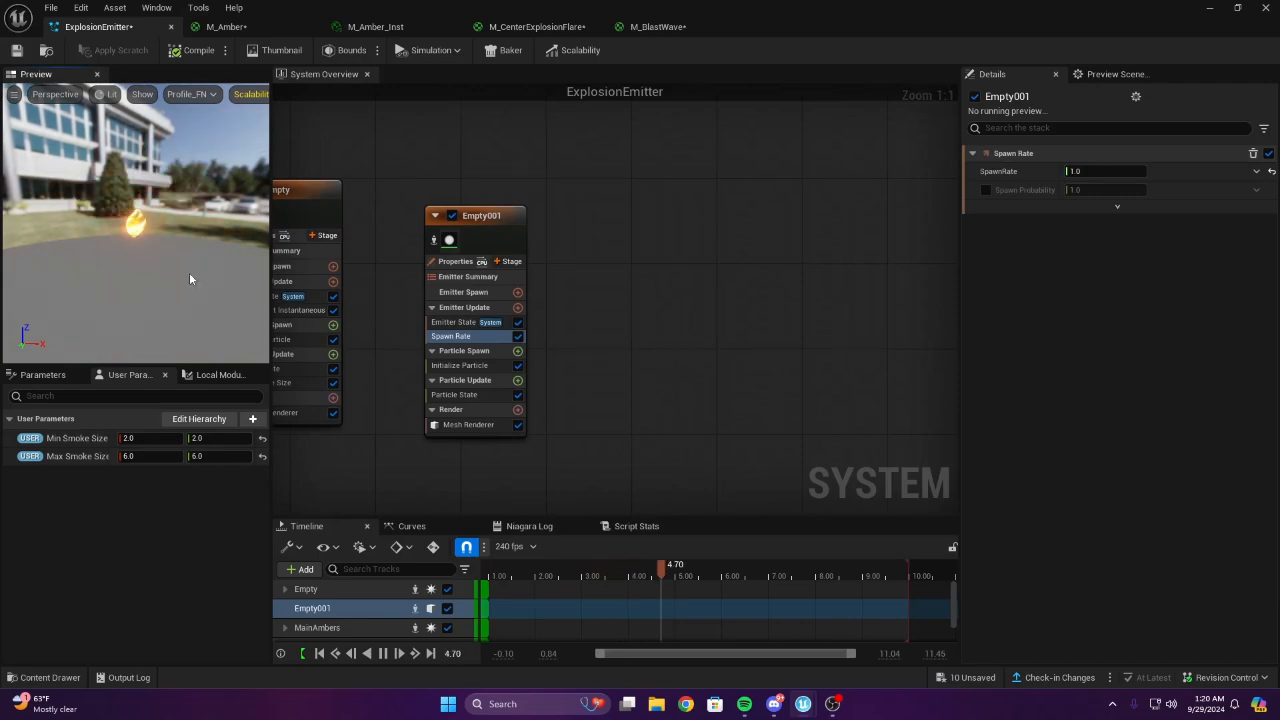
Add a Scale Mesh Size module to Empty001's Particle Update
right_click_drag(625, 370, 828, 298)
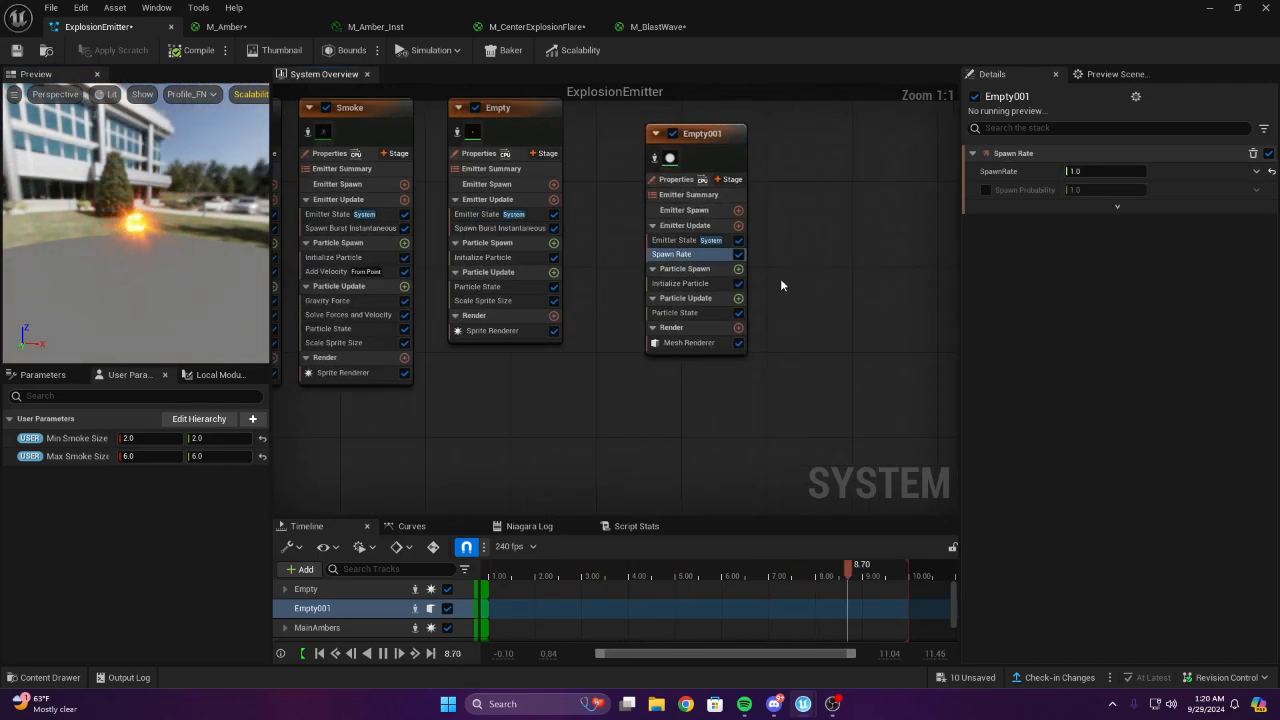
left_click(738, 299)
type("scale")
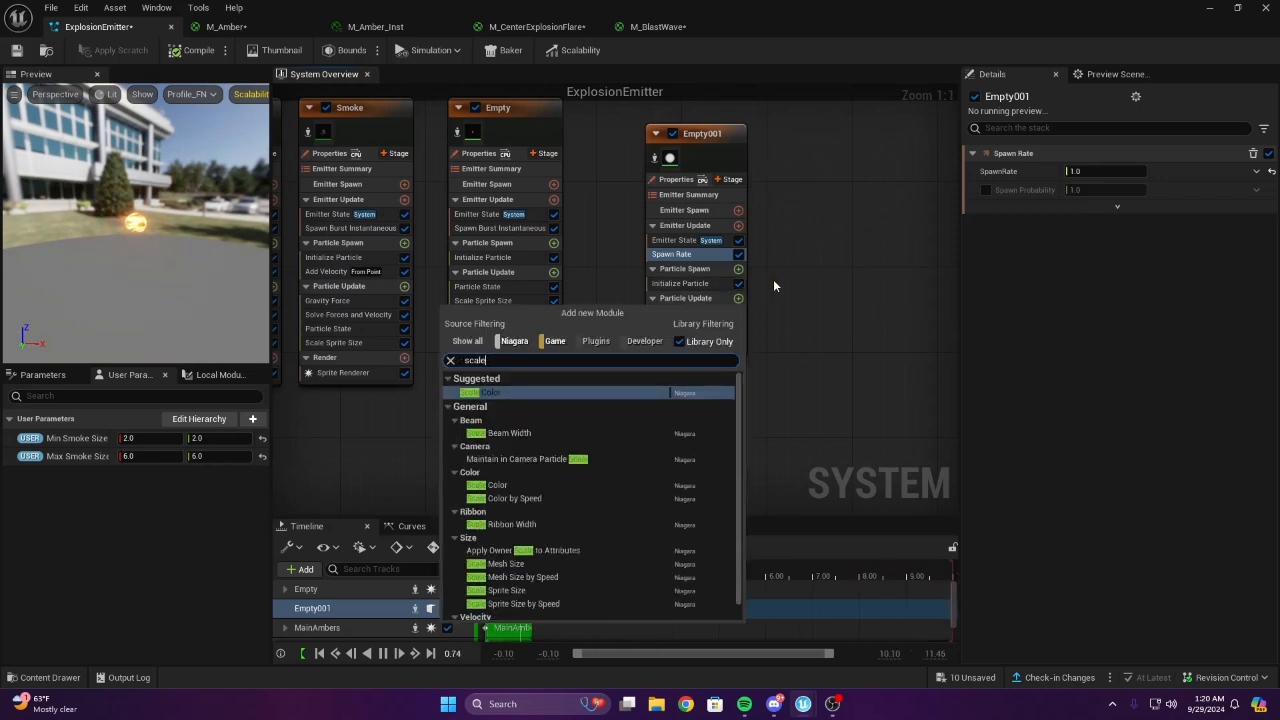
type(" me")
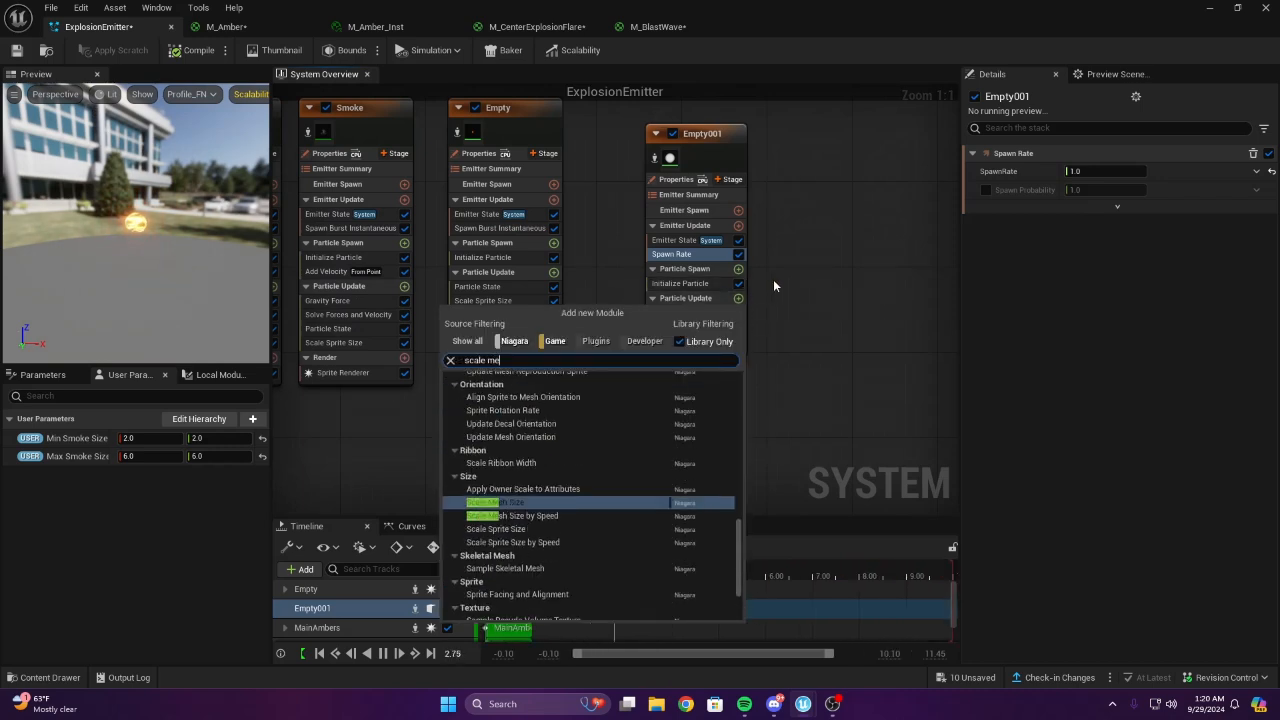
key("Return")
right_click_drag(772, 283, 737, 286)
Drive the mesh Scale Factor with a Vector from Curve and set the curve's starting keys to 0
left_click(1257, 172)
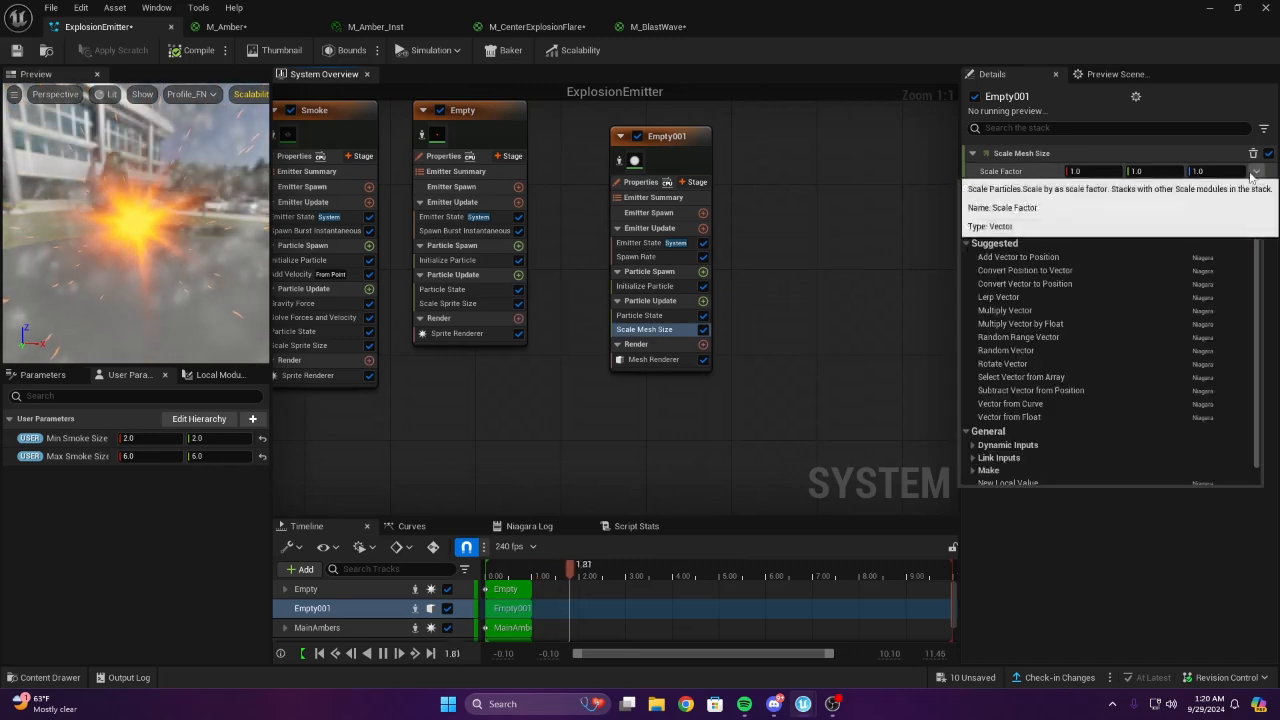
type("curve")
key("Return")
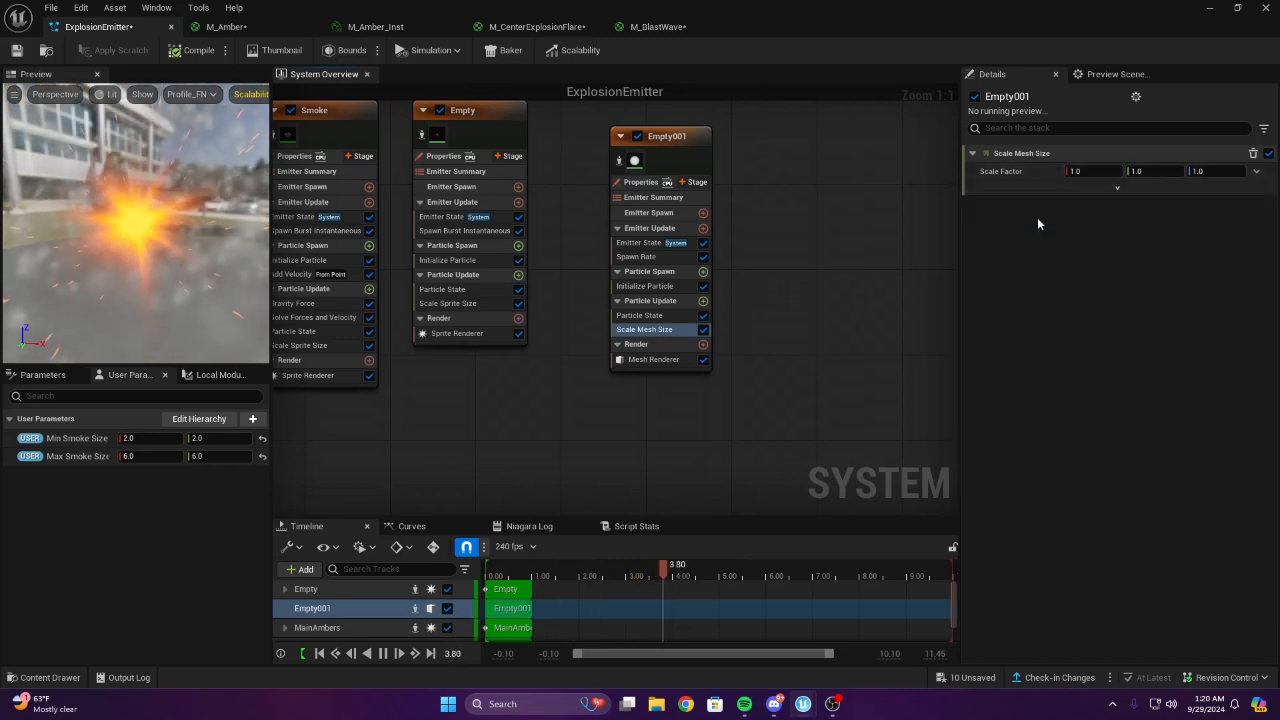
right_click_drag(1112, 256, 1150, 288)
left_click_drag(1100, 236, 1183, 282)
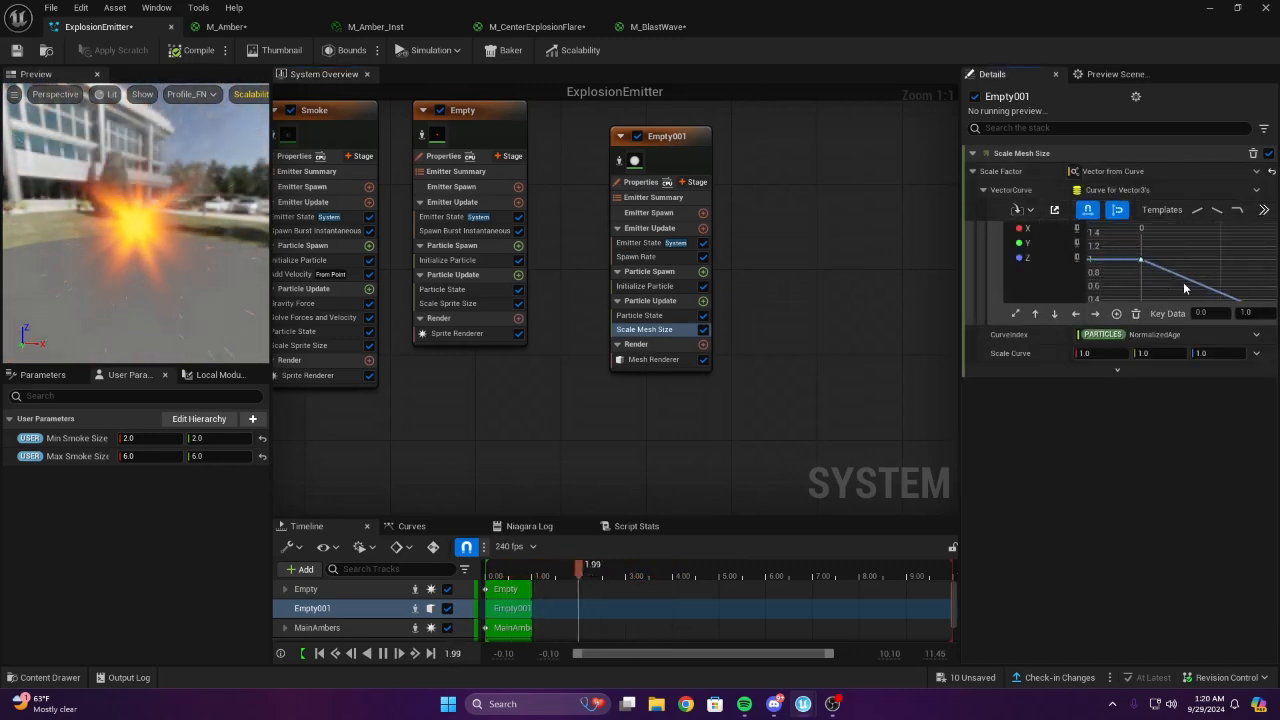
left_click(1267, 313)
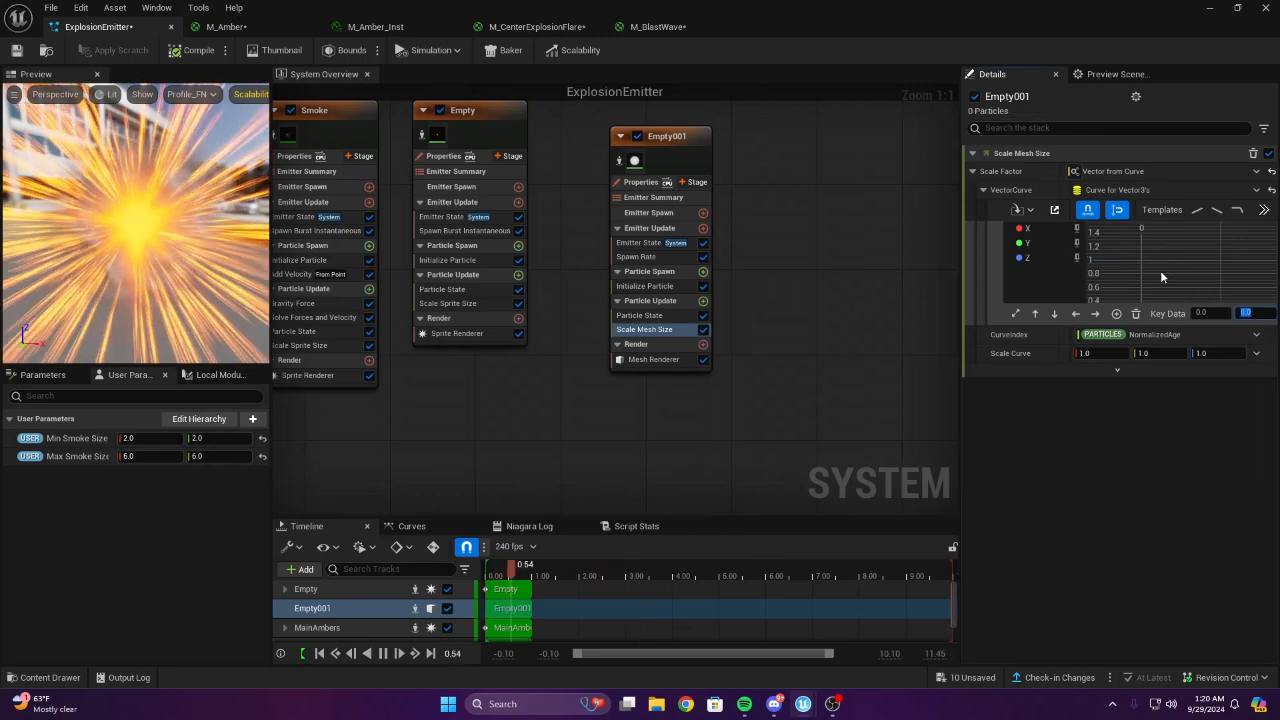
Set the end keys of the mesh scale curve to 5 for all three axes
right_click_drag(1160, 270, 1088, 208)
left_click_drag(1138, 250, 1172, 284)
left_click(1252, 313)
type("10")
key("Return")
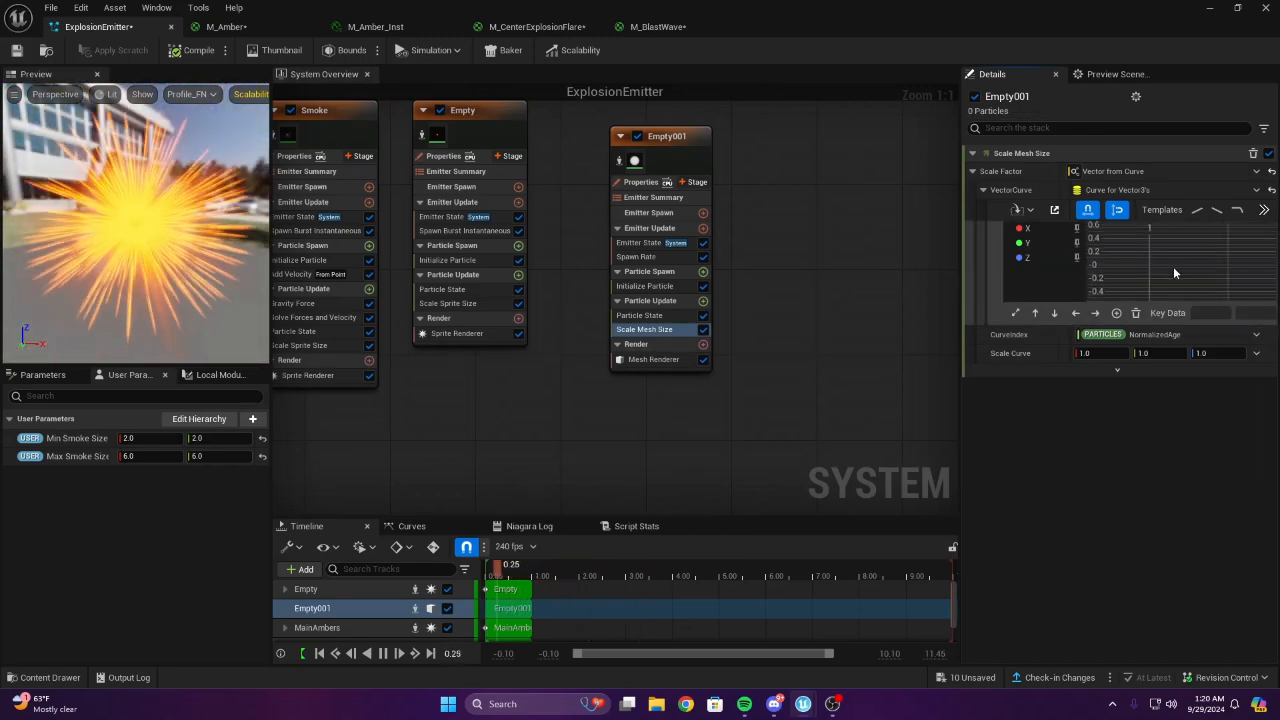
scroll(1173, 266, "down", 6)
left_click_drag(120, 268, 154, 250)
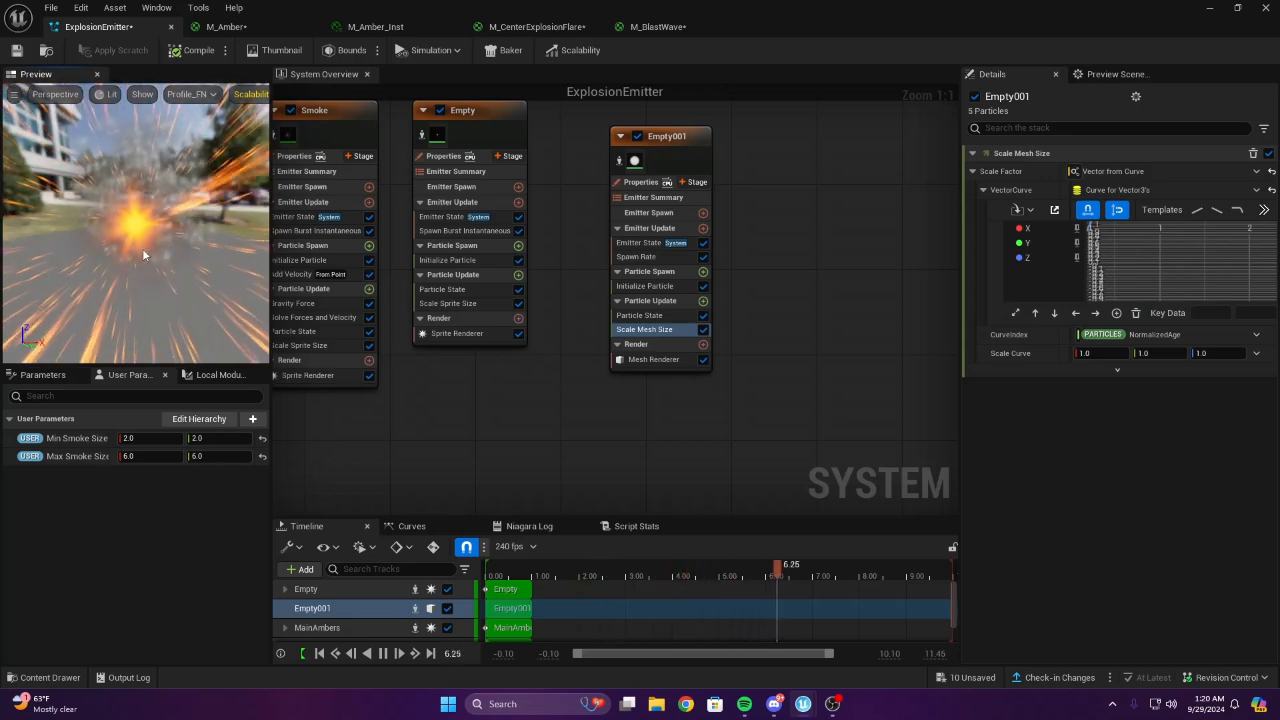
scroll(1137, 245, "down", 1)
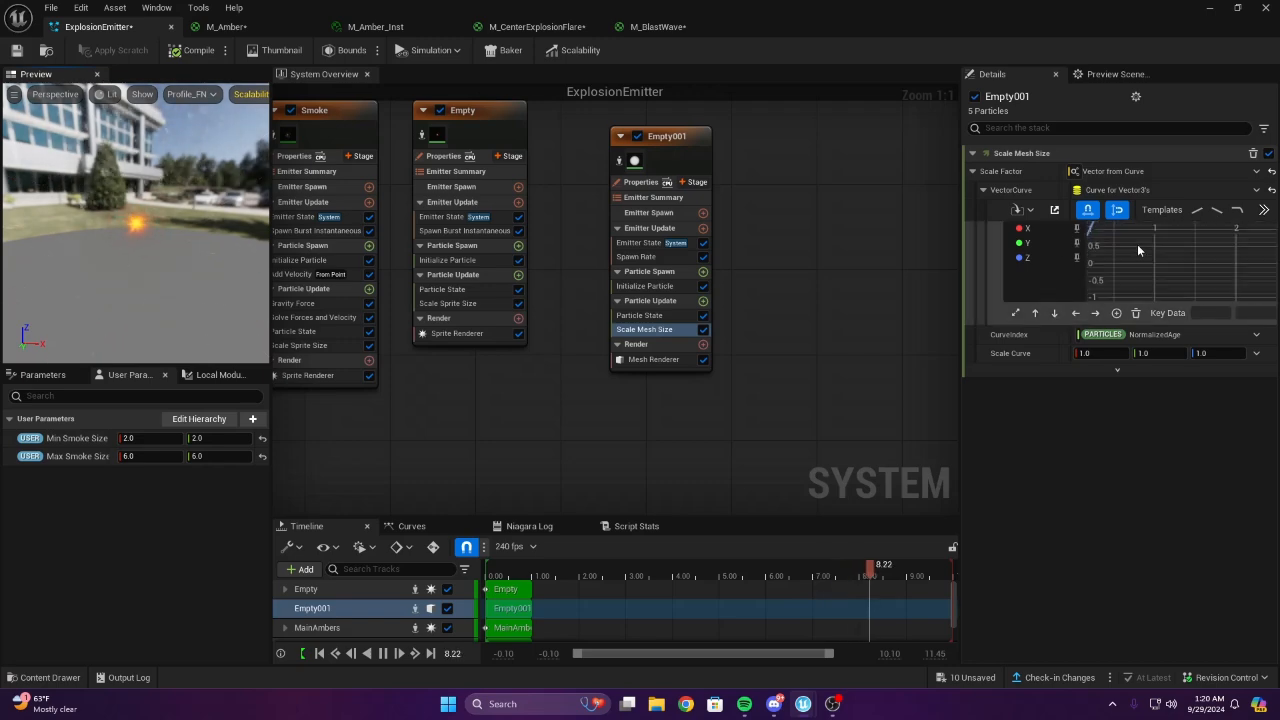
scroll(1212, 283, "down", 3)
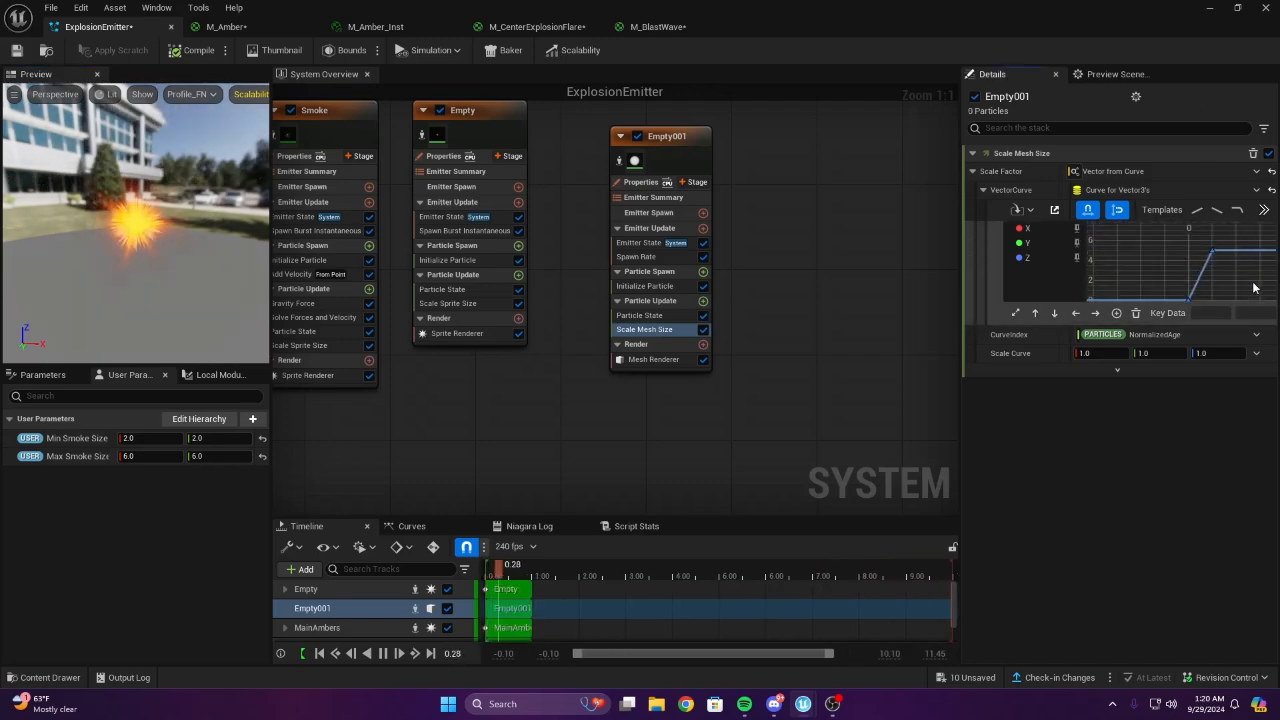
right_click_drag(1218, 264, 1152, 248)
Inspect the ExplosionEmitter's blast wave in the level from farther away
left_click(1210, 8)
right_click_drag(784, 353, 772, 325)
key("s")
mouse_move(854, 433)
right_mouse_down()
mouse_move(854, 350)
mouse_move(852, 452)
right_mouse_up()
key("s")
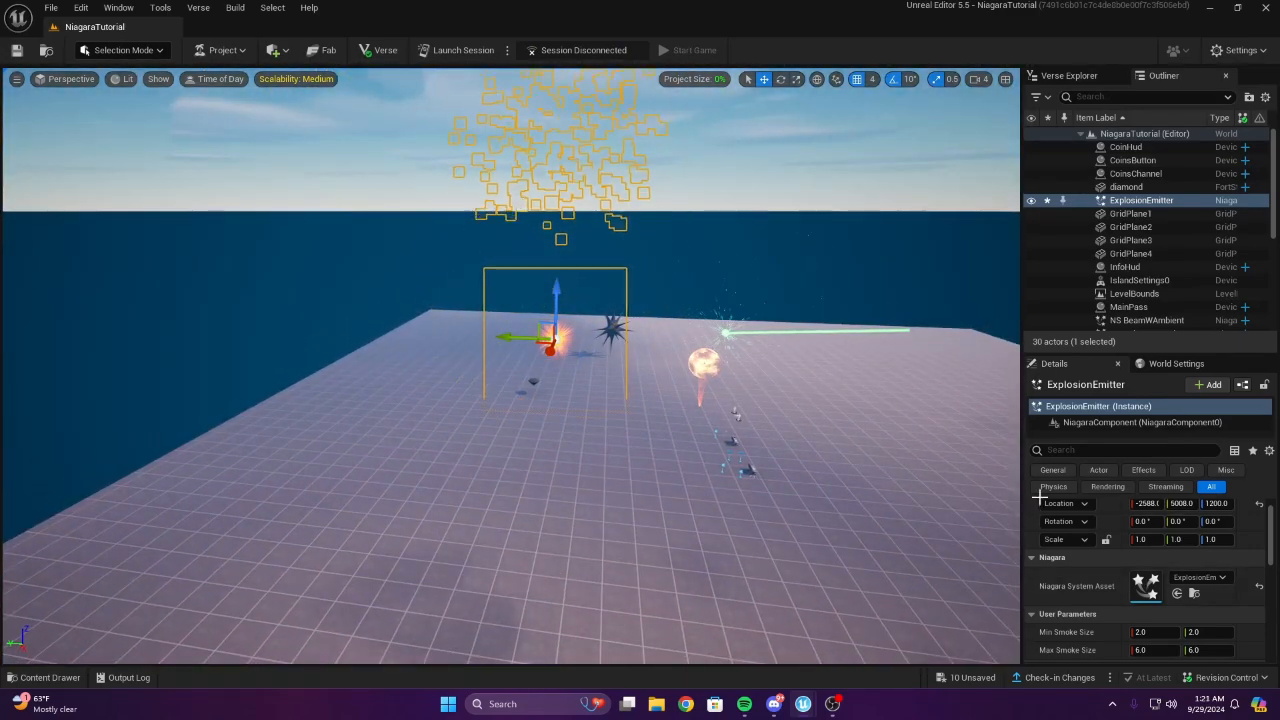
Reopen the ExplosionEmitter system and delete the Scale Mesh Size module from Empty001
double_click(1145, 583)
right_click(664, 331)
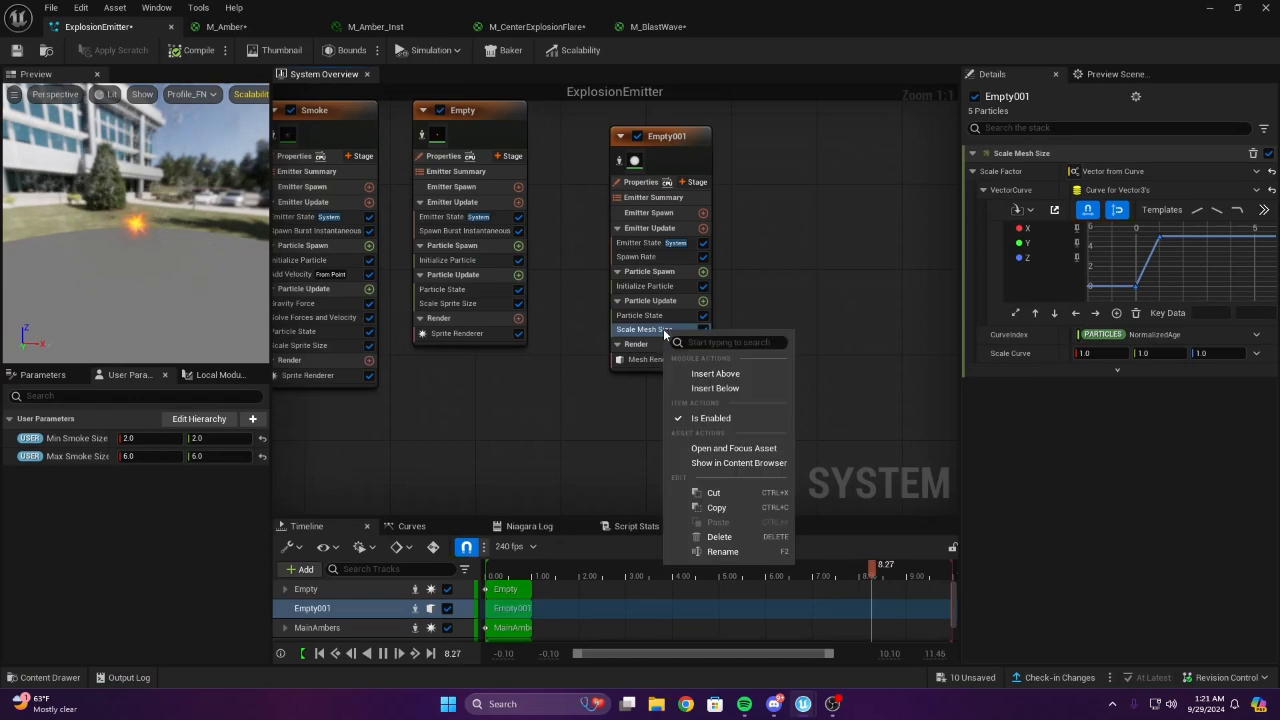
Set Empty001's Mesh Scale Mode to Uniform in Initialize Particle and drive the uniform scale with a Float from Curve
left_click(649, 272)
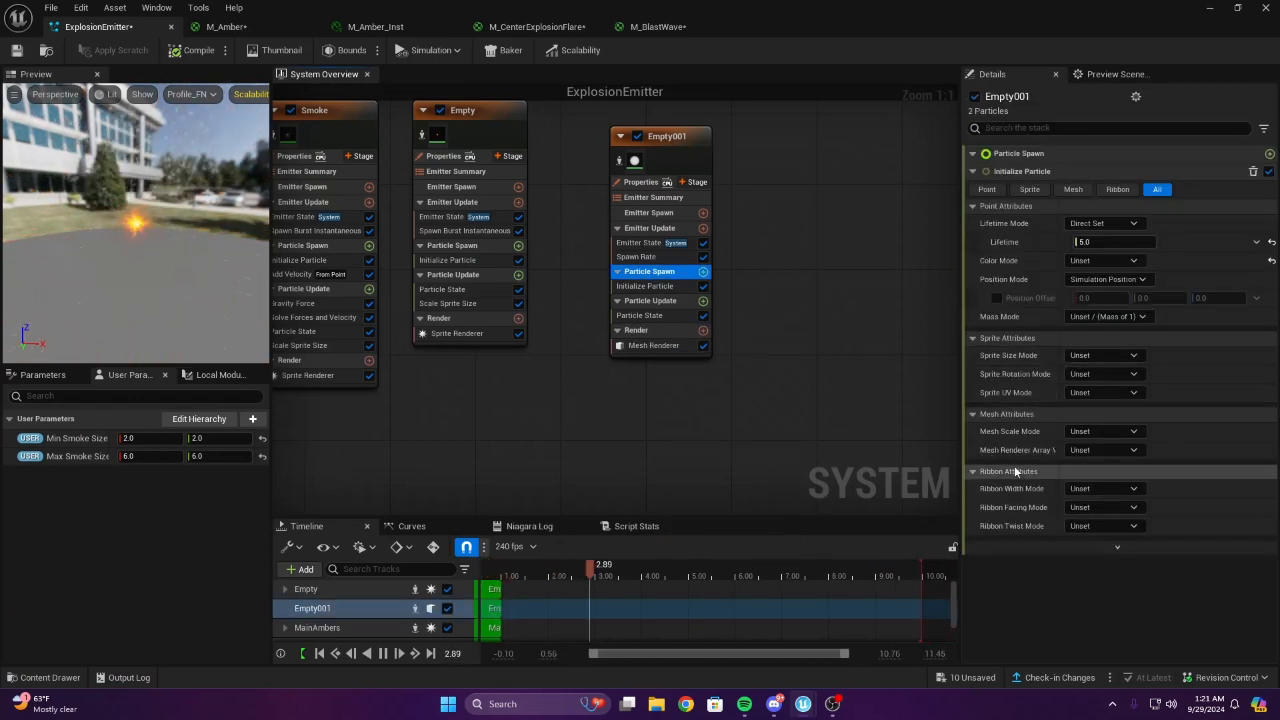
left_click(1100, 431)
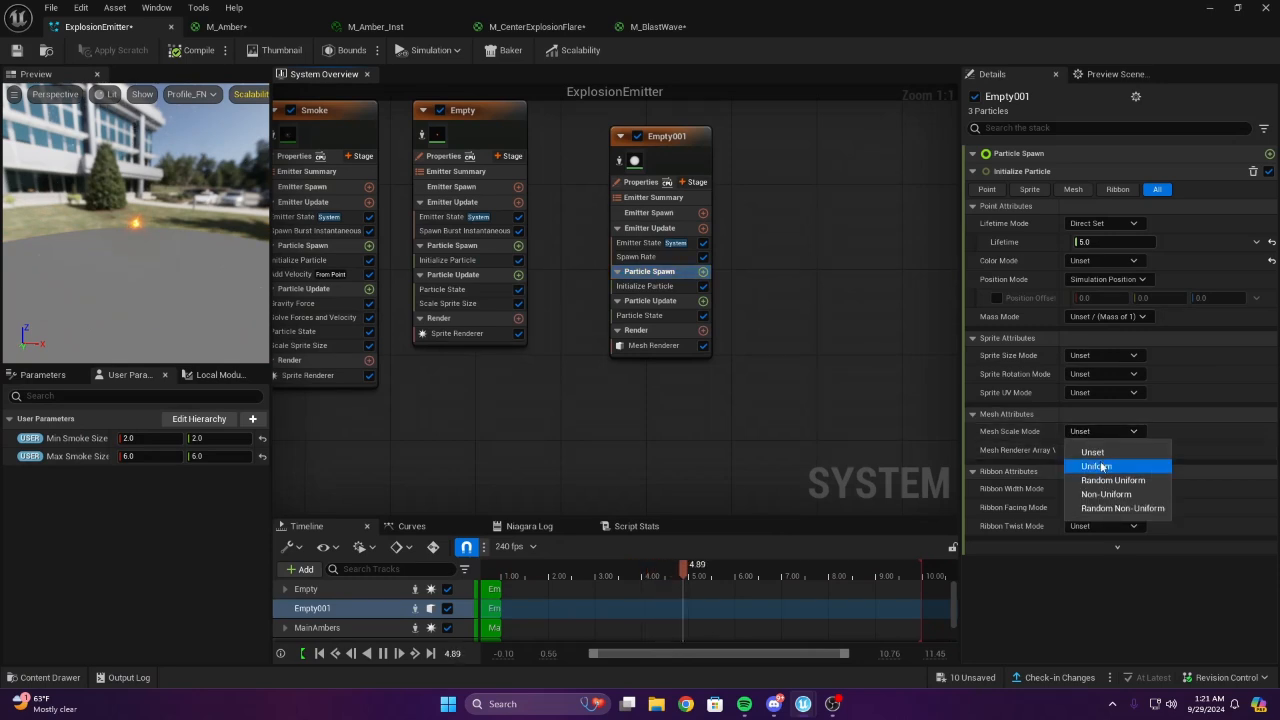
left_click(1100, 466)
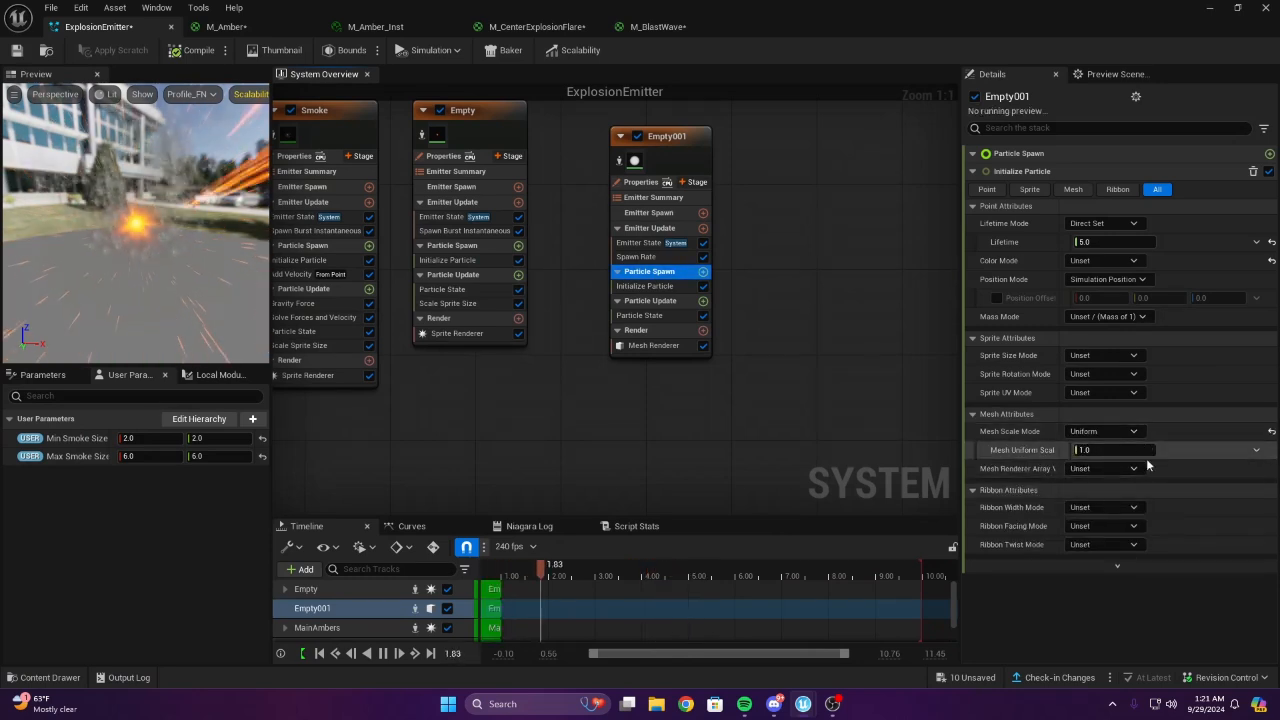
left_click(1257, 450)
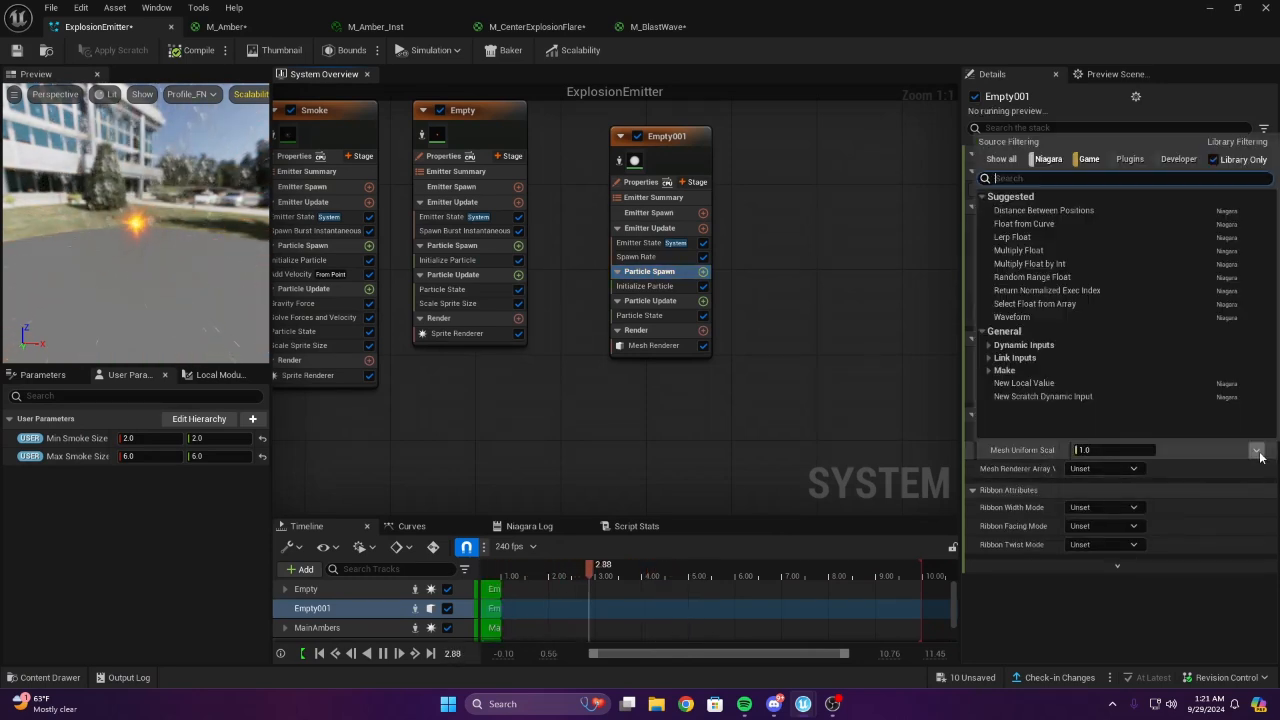
left_click(1030, 223)
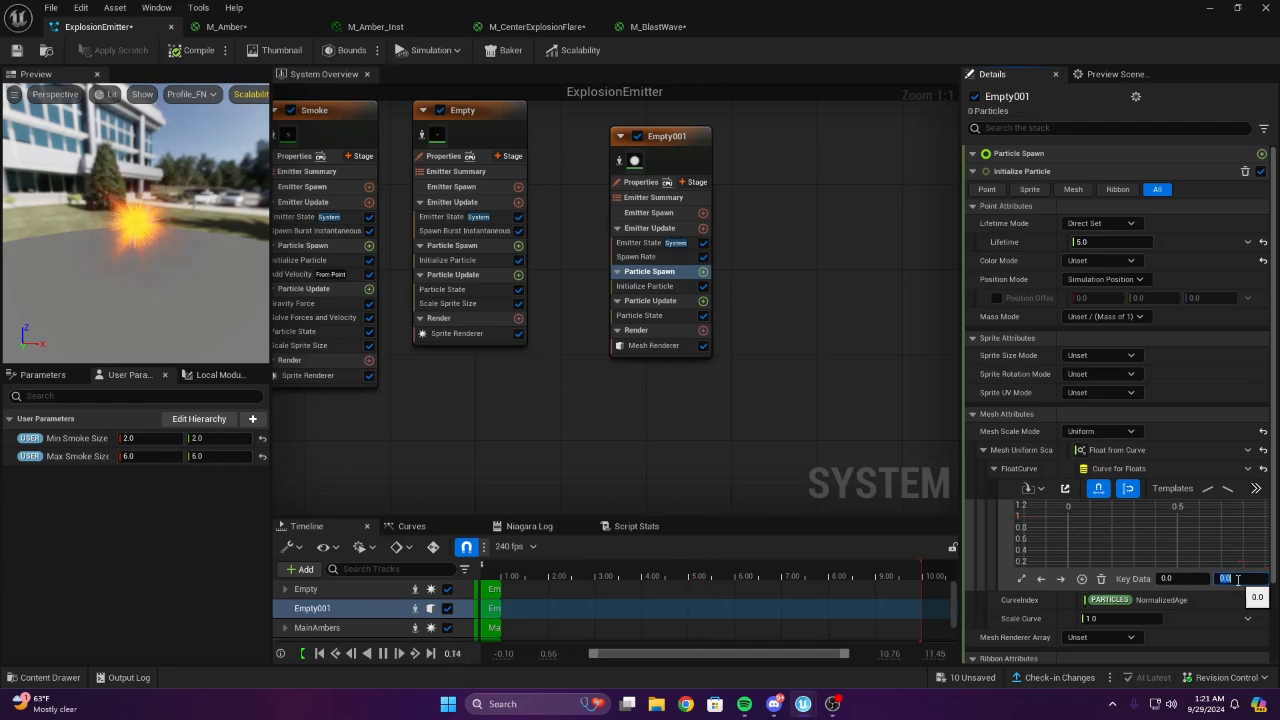
Make the uniform mesh scale curve run from 0 at age 0 to 5 at age 1, and inspect the preview
left_click(1164, 513)
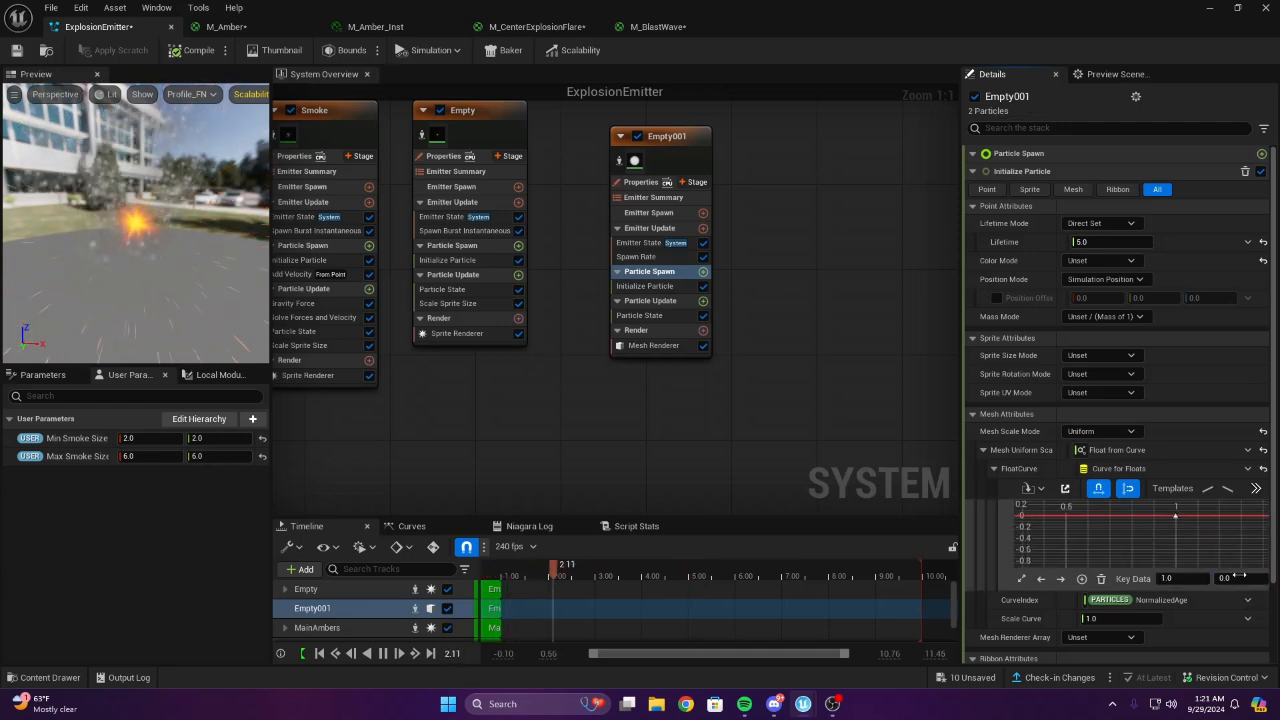
type("5")
key("Return")
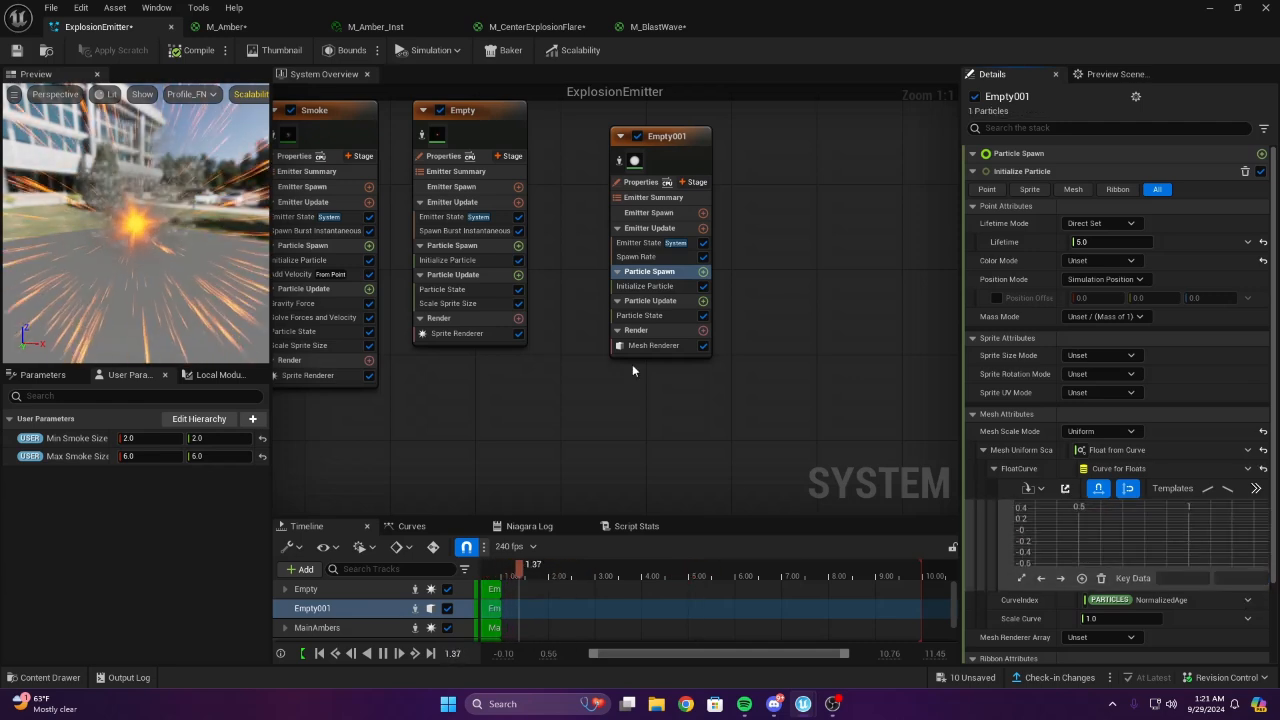
mouse_move(142, 229)
left_mouse_down()
mouse_move(200, 230)
mouse_move(136, 227)
left_mouse_up()
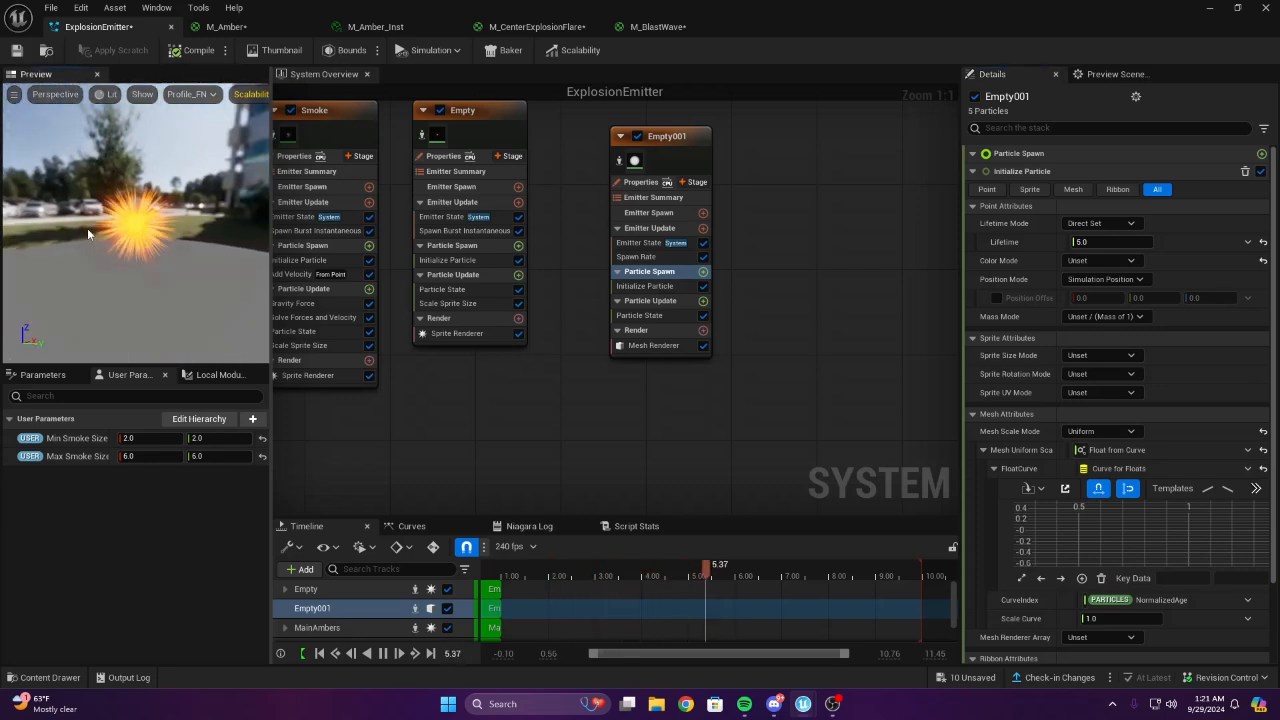
scroll(1190, 509, "up", 5)
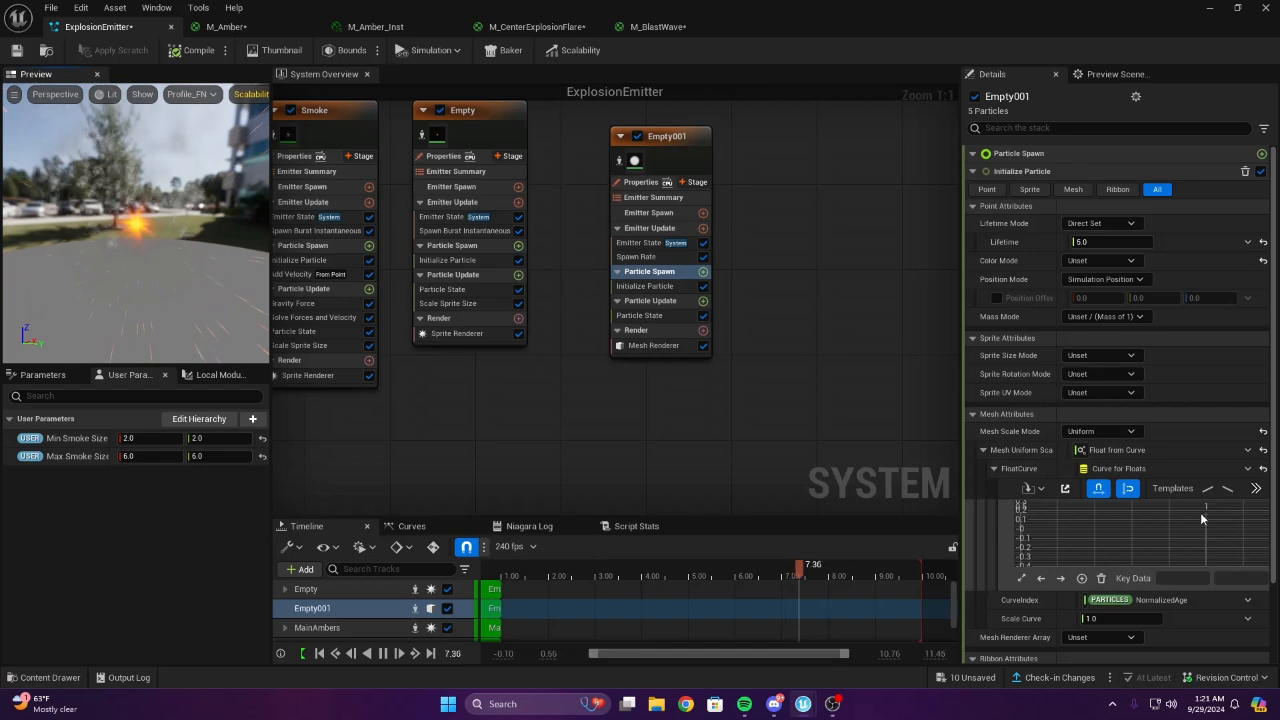
Reset the uniform mesh scale curve and return Mesh Scale Mode to Unset
scroll(1202, 510, "down", 5)
left_click(1264, 468)
left_click(1263, 449)
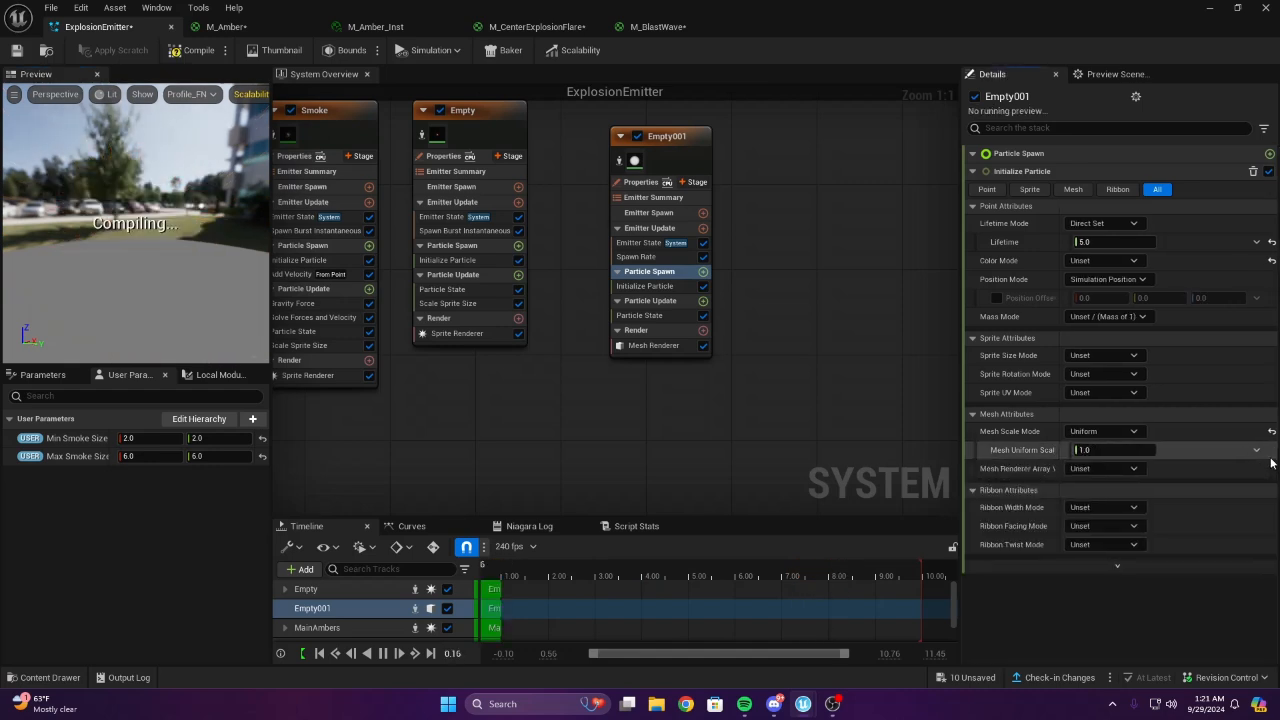
left_click(1270, 433)
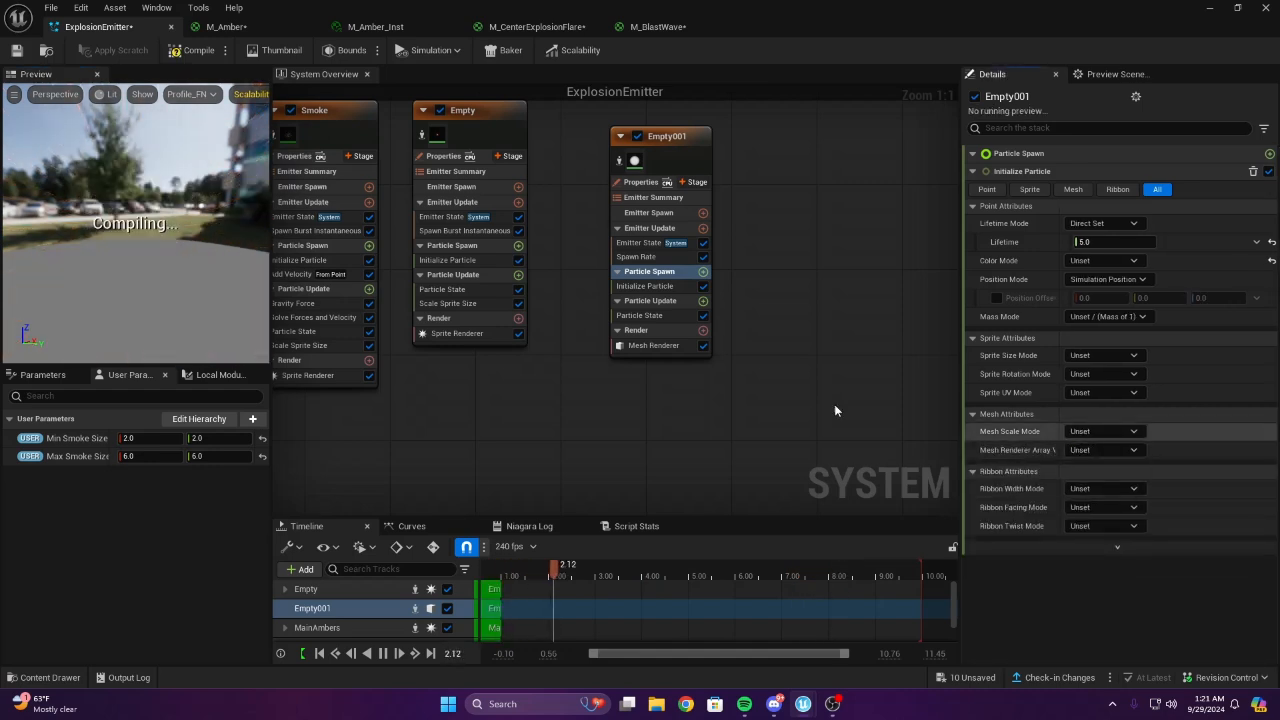
Examine the scale and other settings of the Sphere mesh entry in Empty001's Mesh Renderer
right_click_drag(702, 373, 806, 401)
left_click(757, 374)
right_click_drag(908, 390, 838, 390)
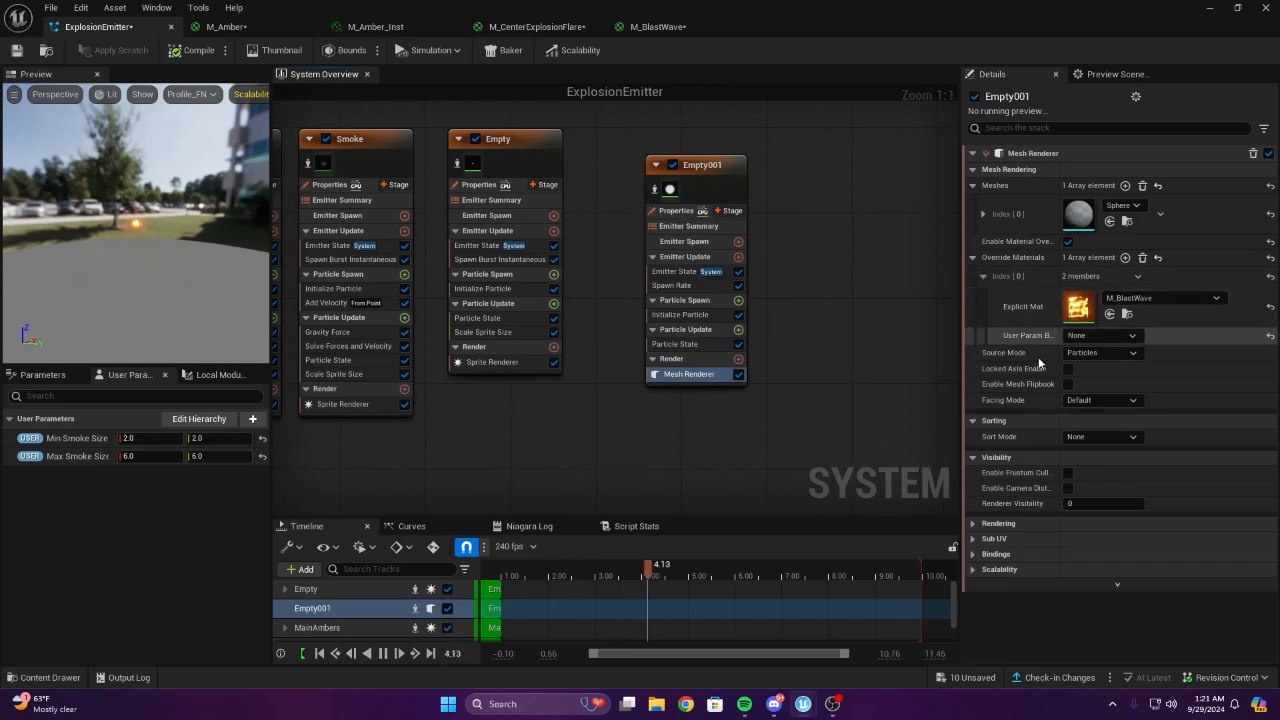
left_click(979, 218)
left_click(980, 214)
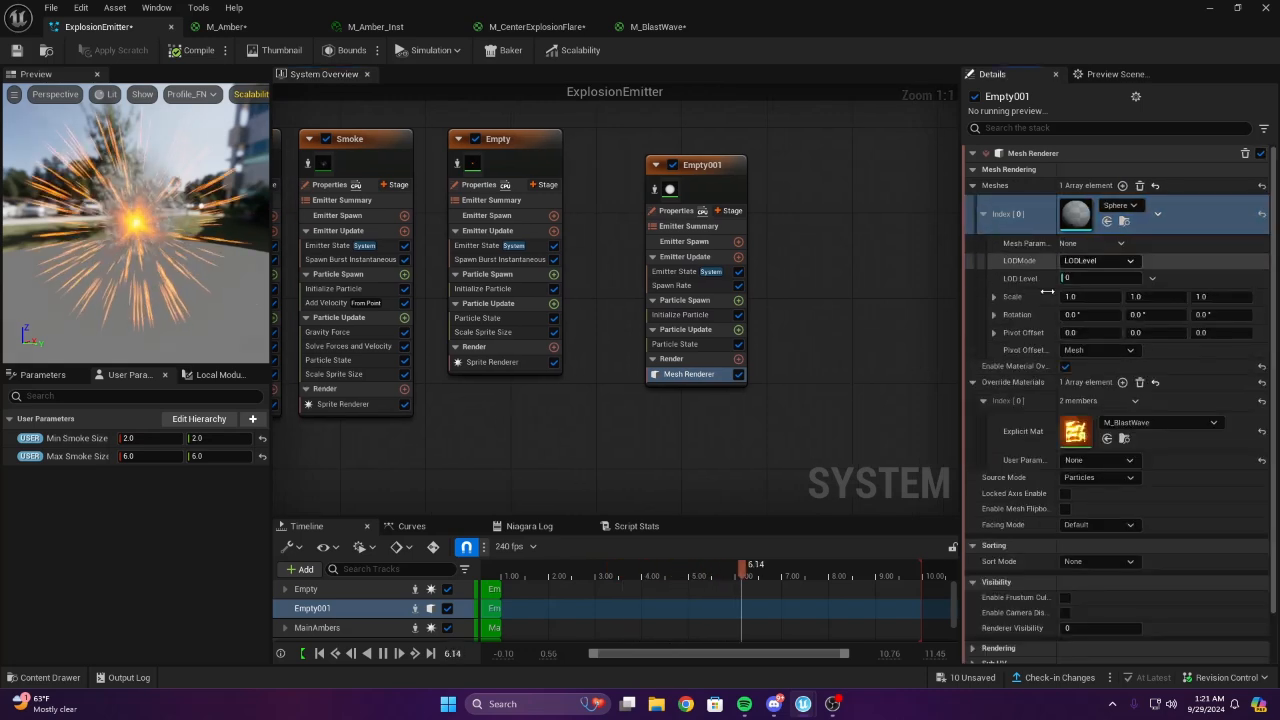
left_click(994, 297)
left_click(993, 296)
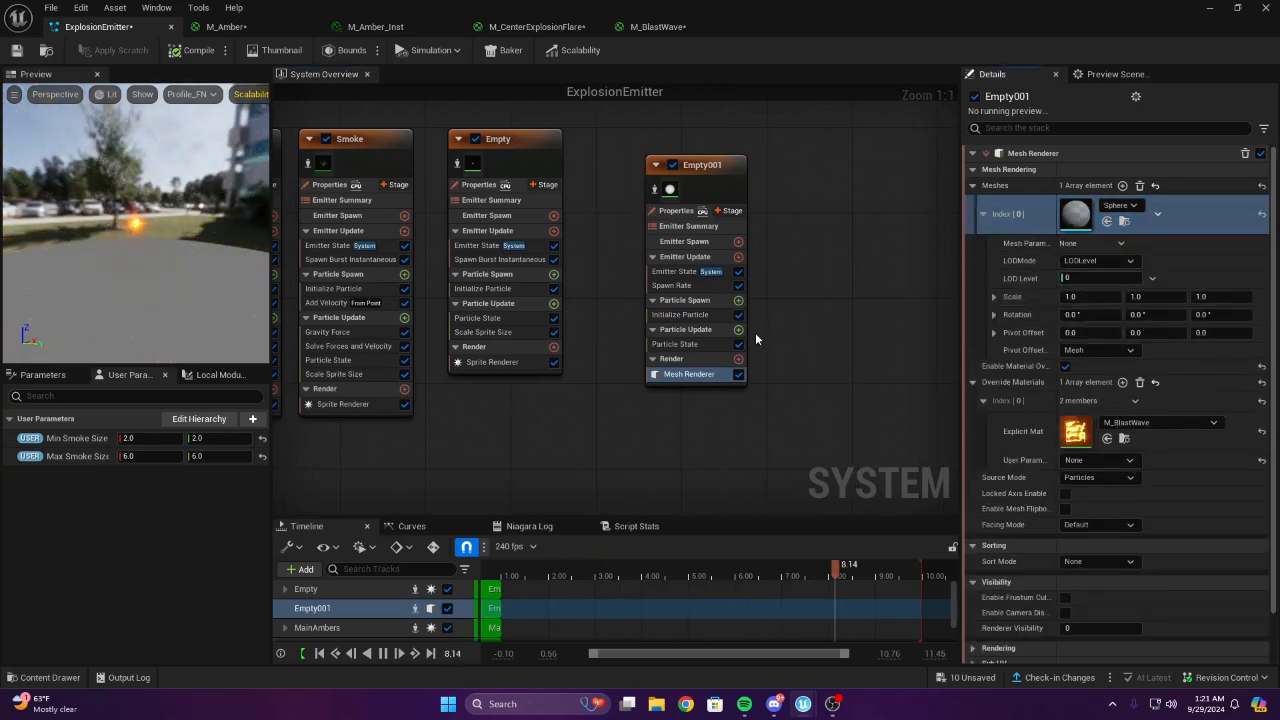
Add a Set Parameters module to Empty001's Particle Update that sets the mesh renderer's Particles Scale vector
left_click(738, 329)
type("set")
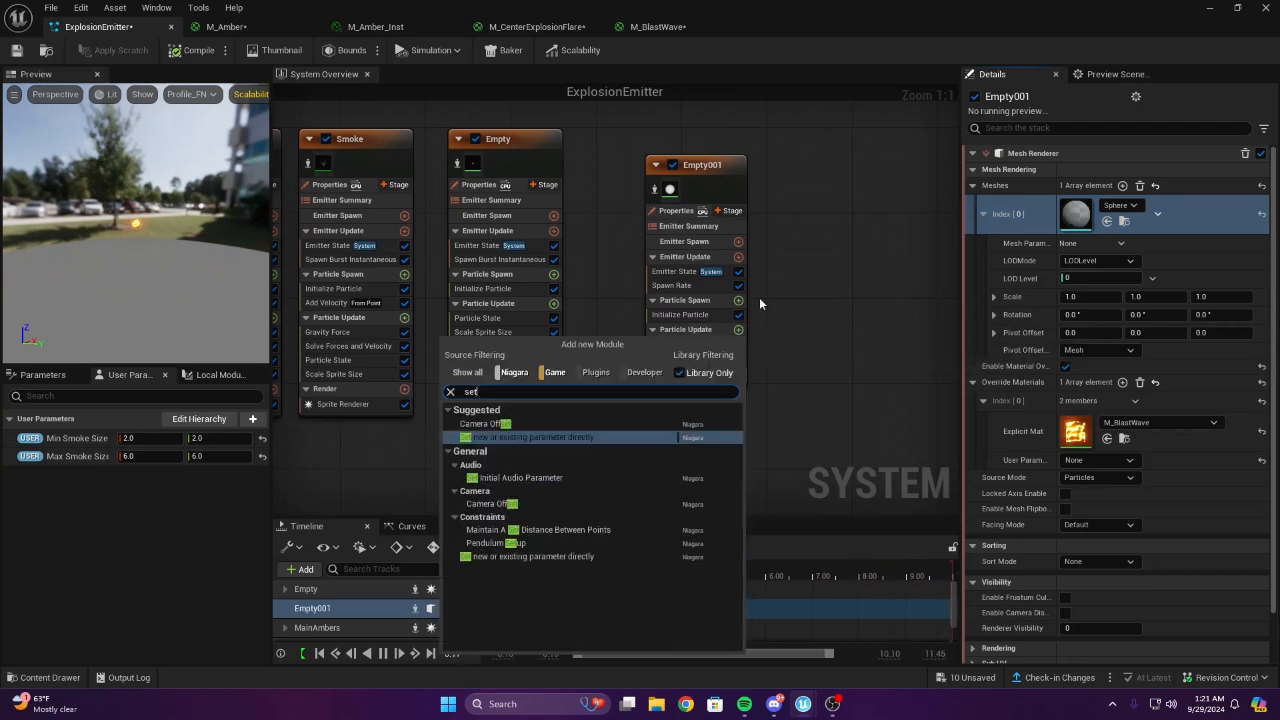
key("Return")
left_click(1237, 153)
type("scale")
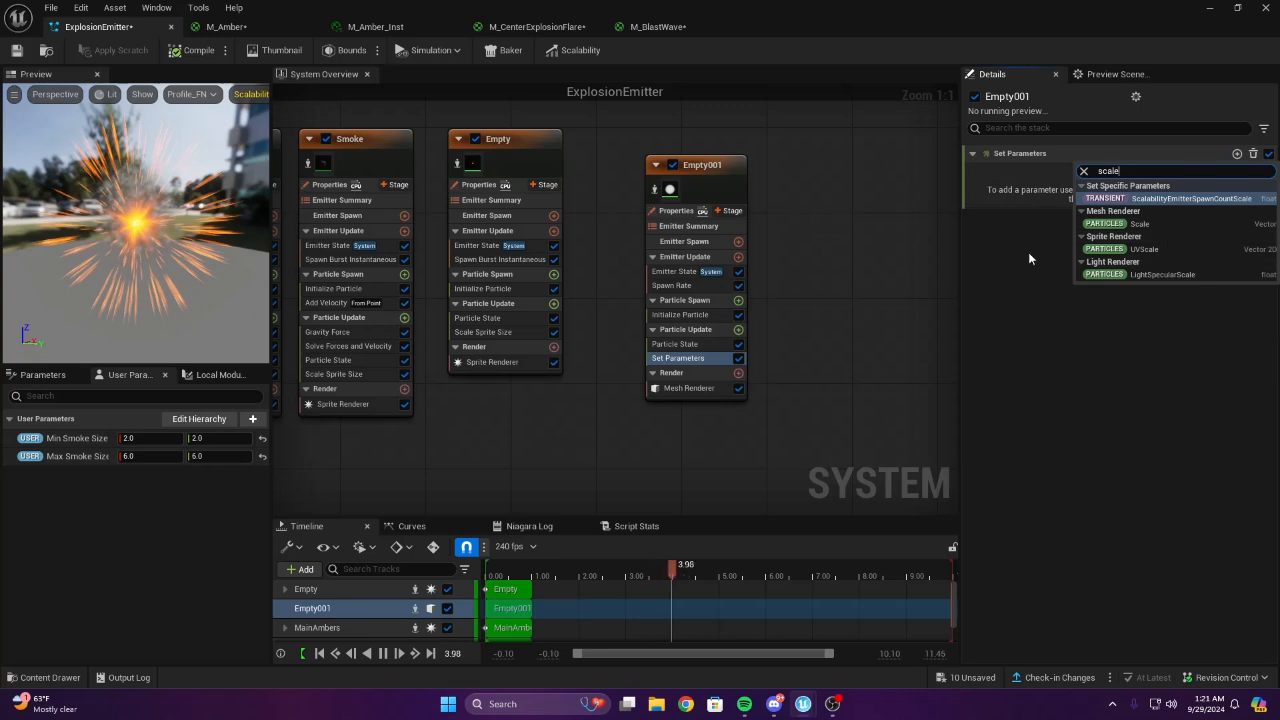
left_click(1140, 224)
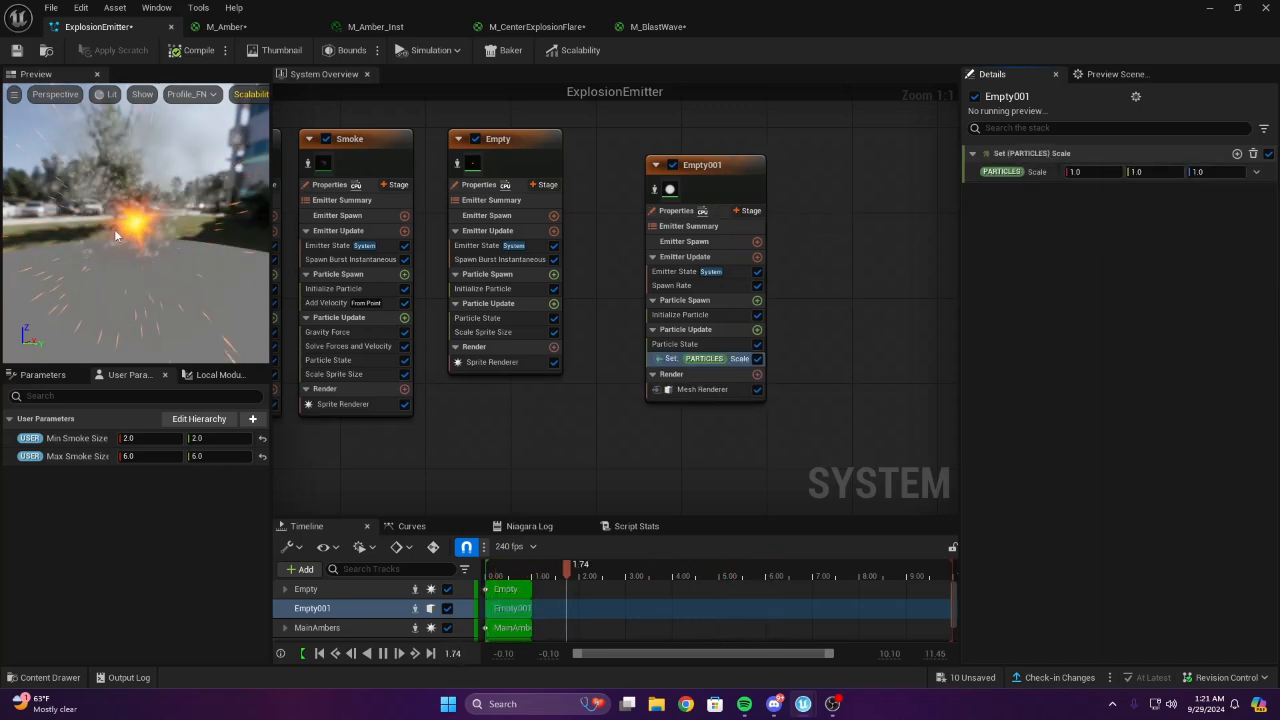
Try a Particles Scale of 5.0 on all three axes in the preview and reset the value
left_click(1091, 175)
type("5")
key("Return")
left_click(1136, 174)
type("5")
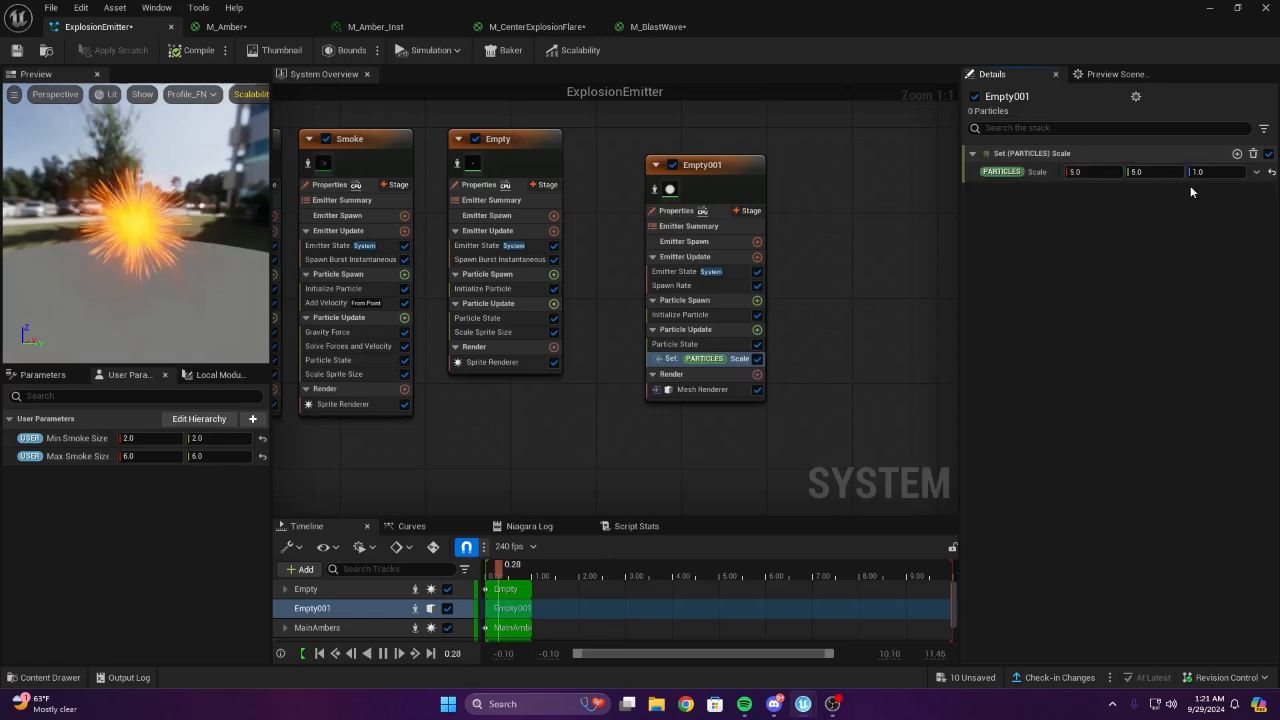
left_click(1203, 175)
type("5")
key("Return")
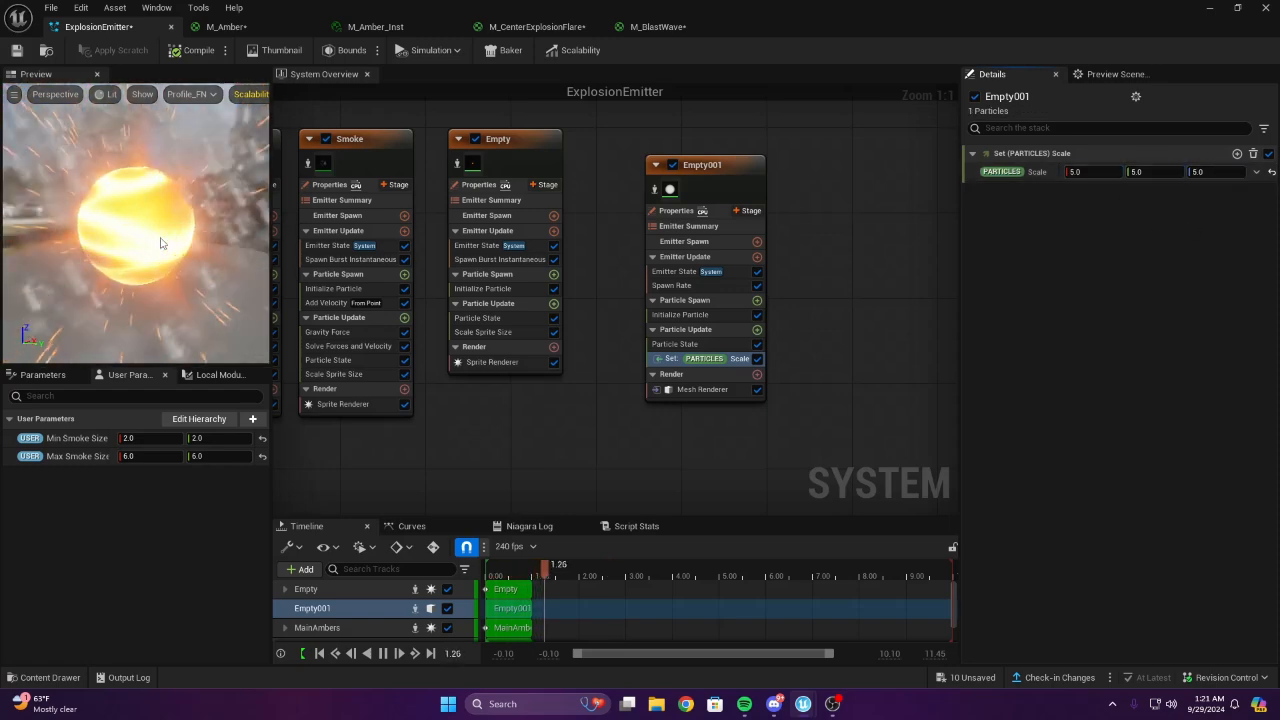
left_click(1272, 172)
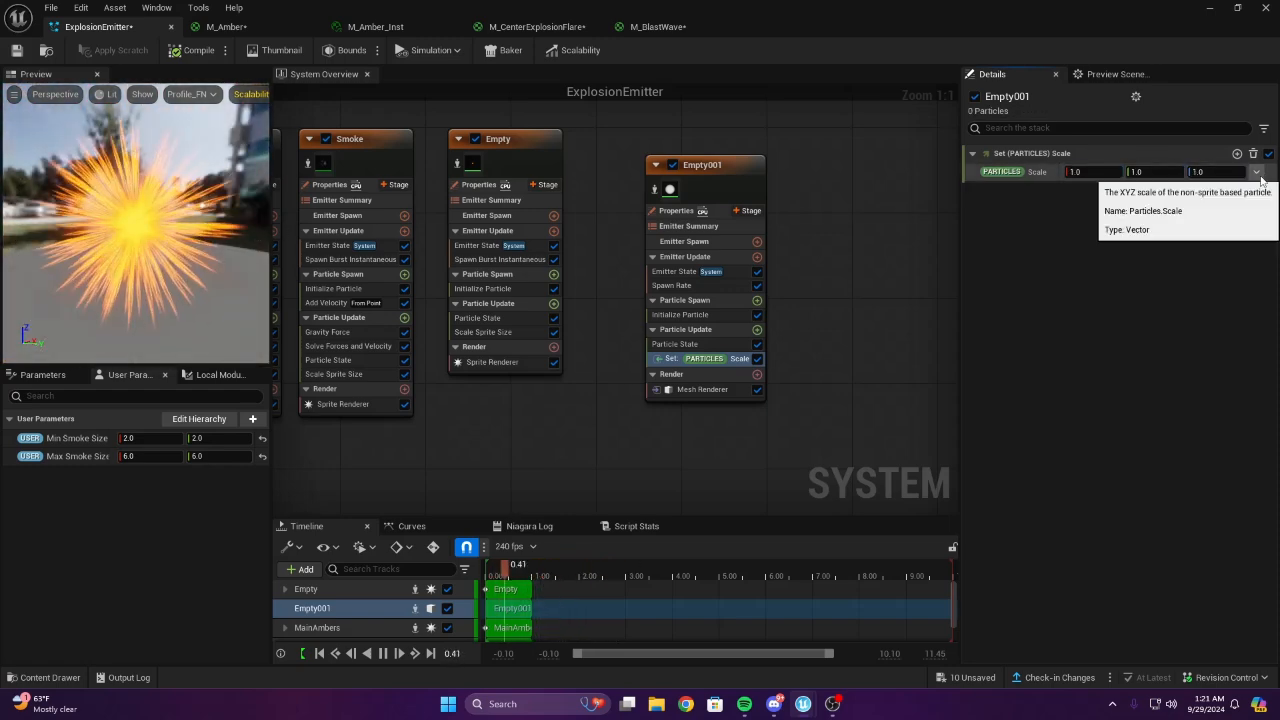
Drive Particles Scale with a Vector from Curve and set the curve's starting key to 0
left_click(1256, 172)
type("curve")
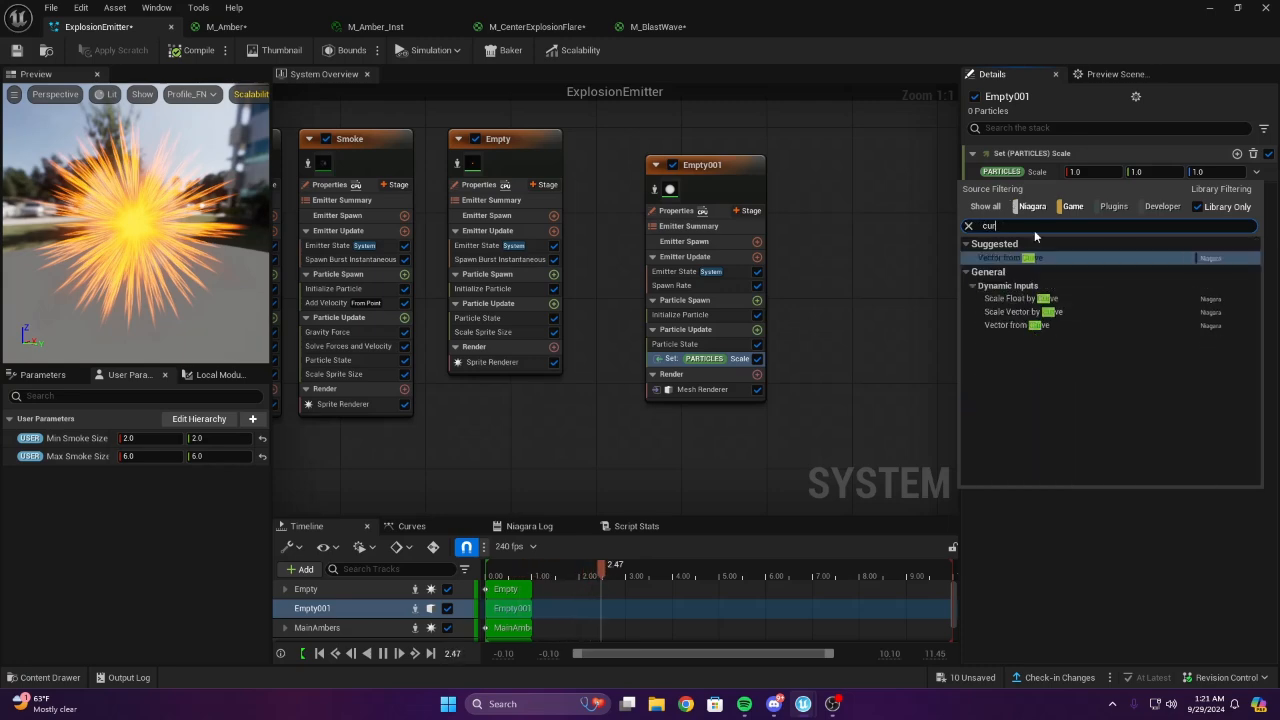
left_click(1138, 251)
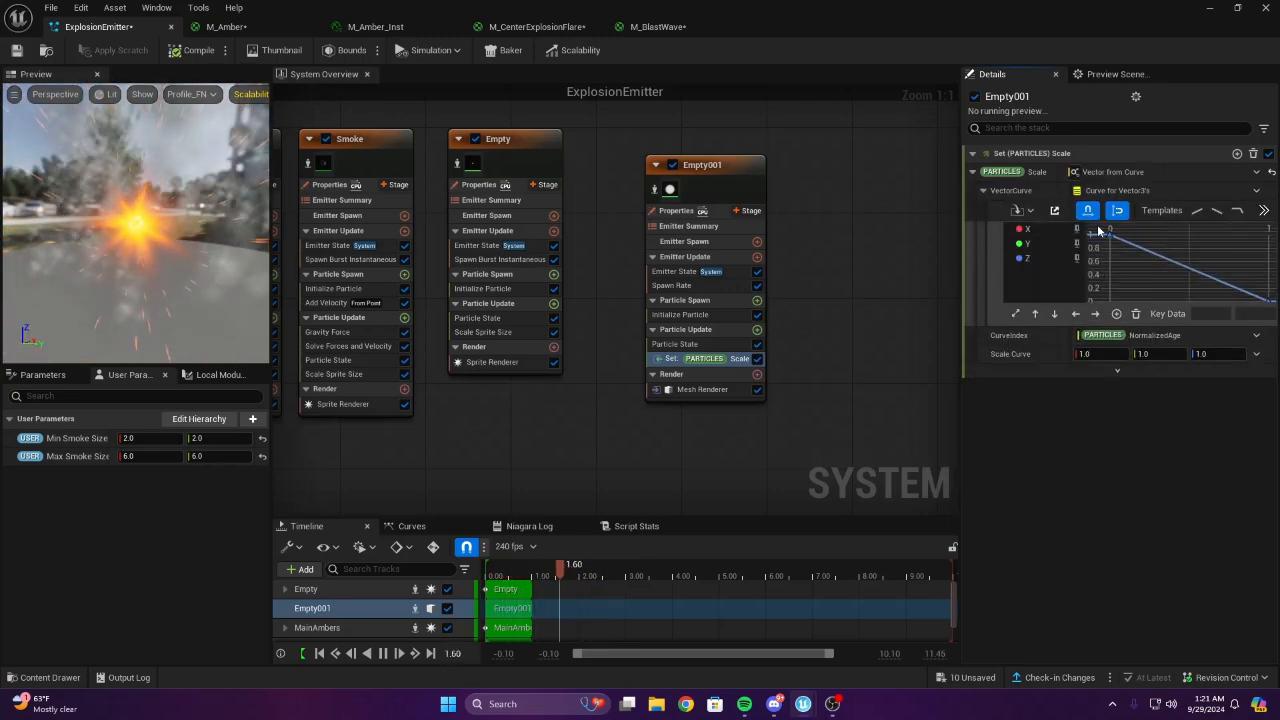
left_click(1102, 229)
left_click(1247, 314)
type("0")
key("Return")
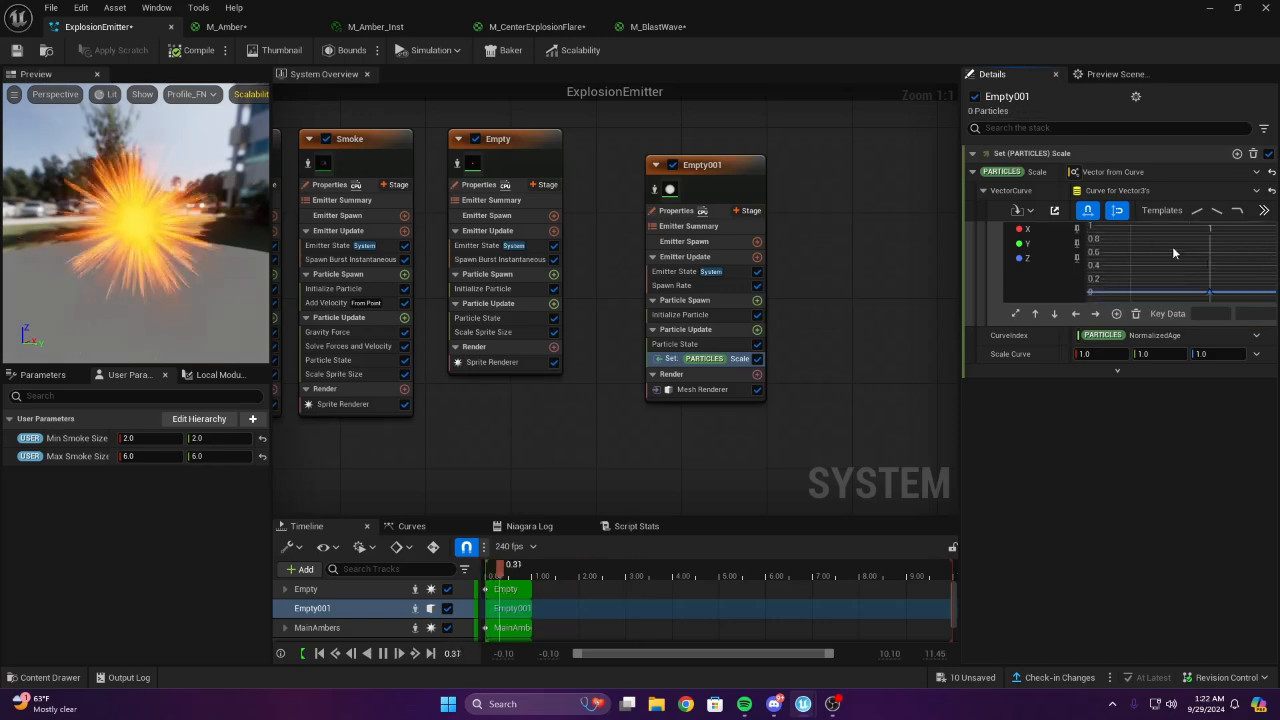
Set the scale curve's end key at age 1.0 to 15 and check the growing sphere in the preview
left_click(1221, 271)
left_click(1246, 313)
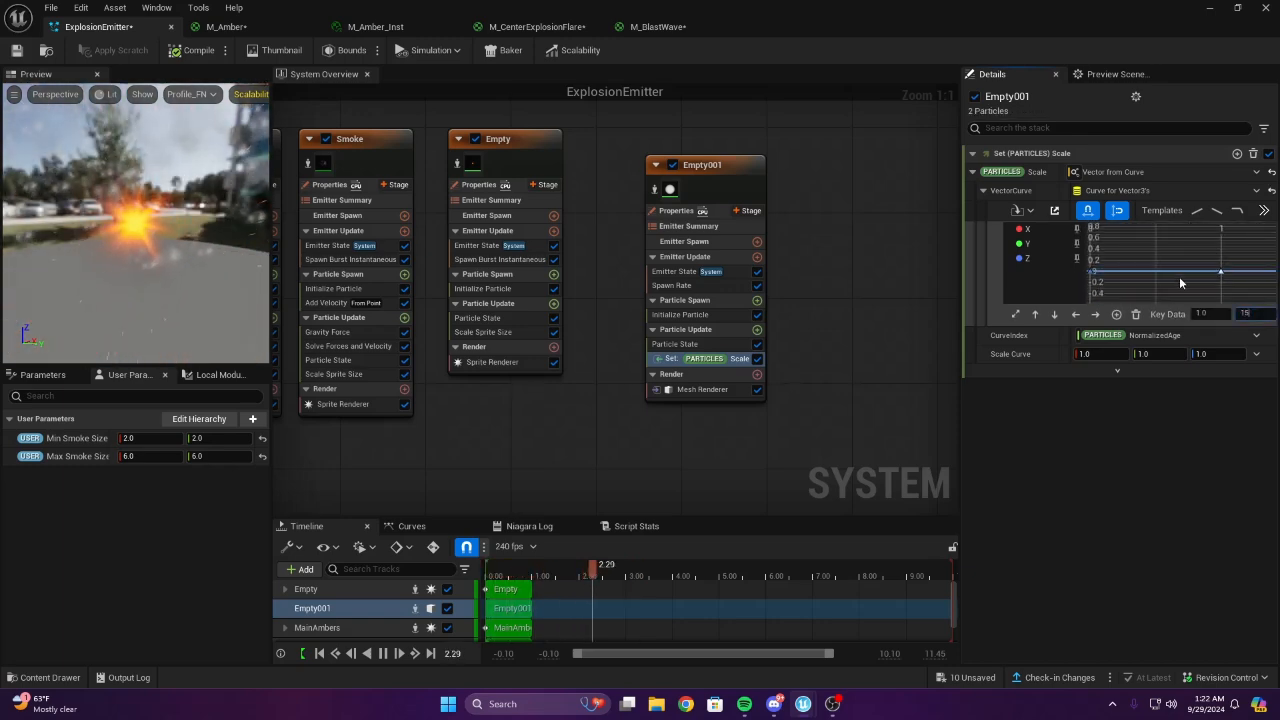
type("5")
left_click(1178, 273)
scroll(1172, 263, "down", 1)
scroll(1172, 262, "down", 3)
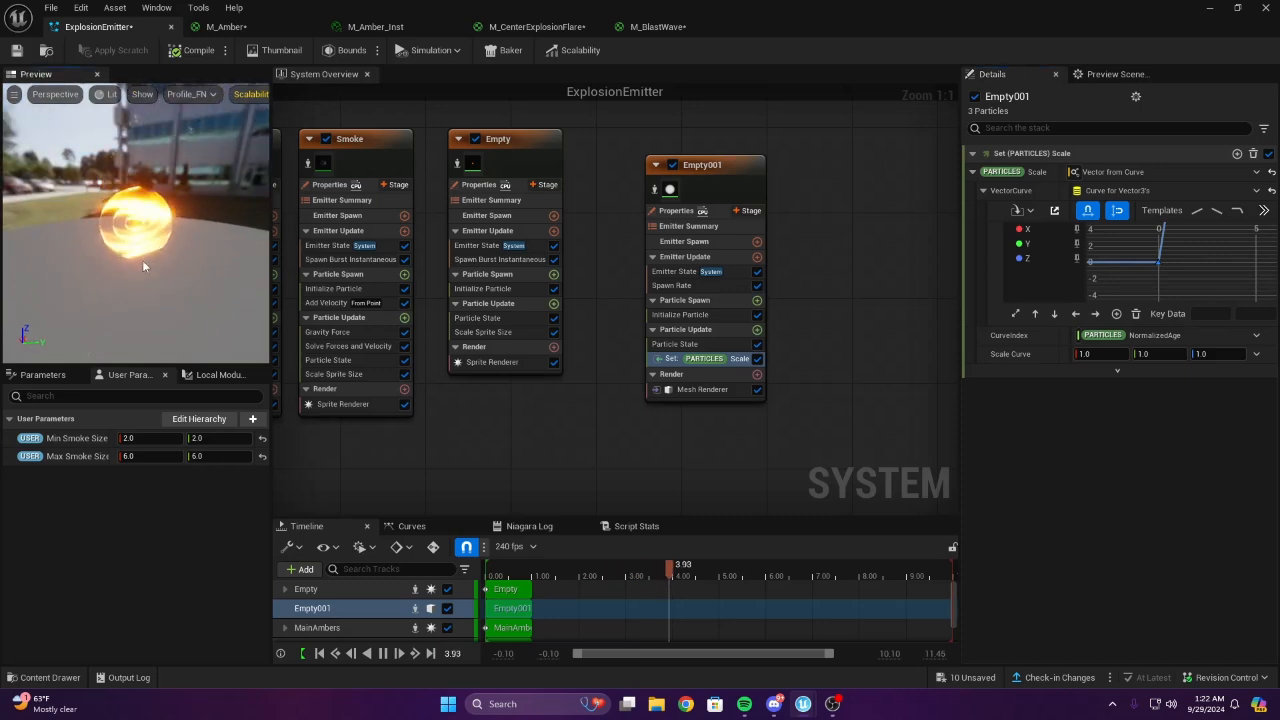
left_click_drag(142, 260, 72, 255)
scroll(1157, 251, "down", 4)
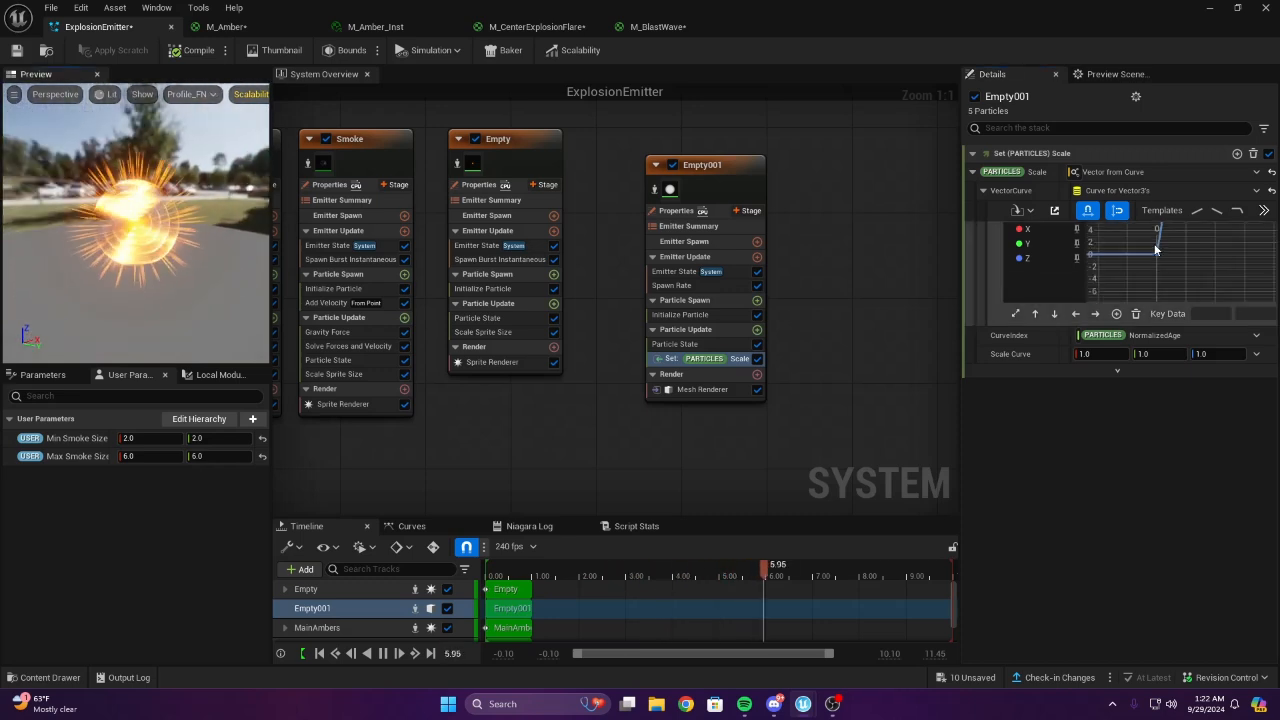
Set the scale curve's end key at age 1.0 to 500
right_click_drag(1172, 235, 1158, 288)
scroll(1201, 260, "down", 4)
left_click(1193, 251)
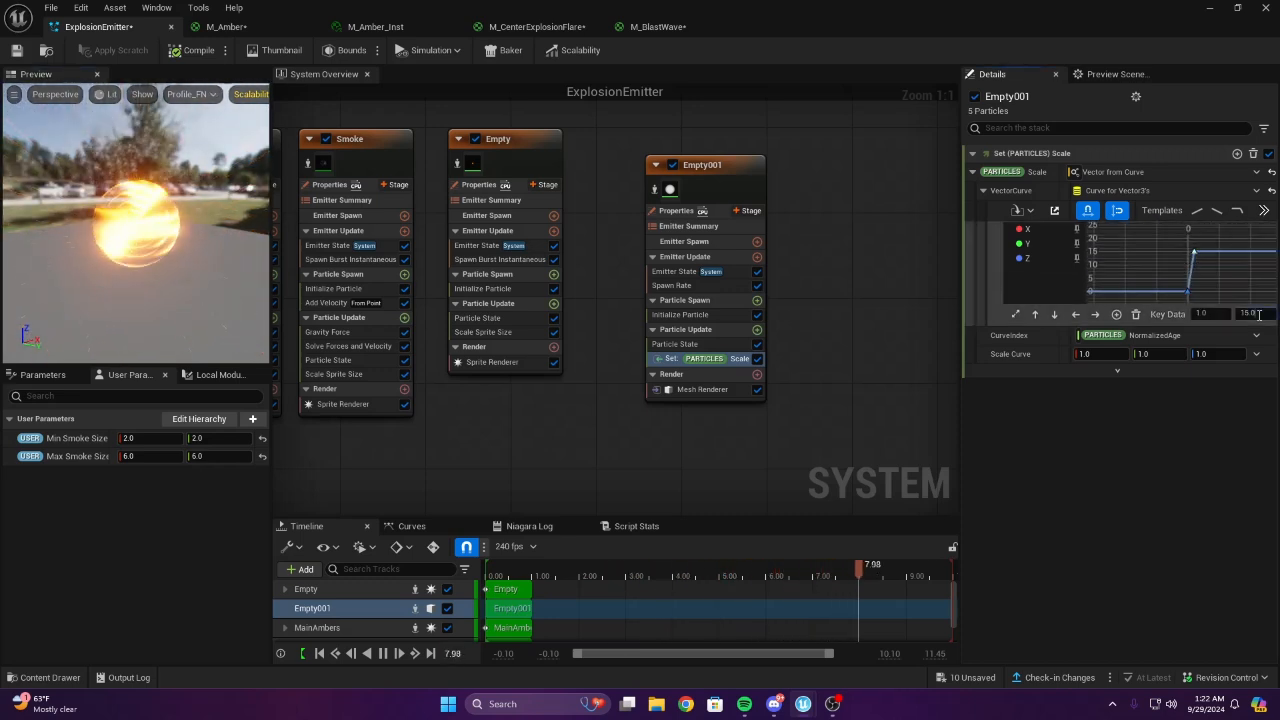
left_click(1259, 315)
type("500")
key("Return")
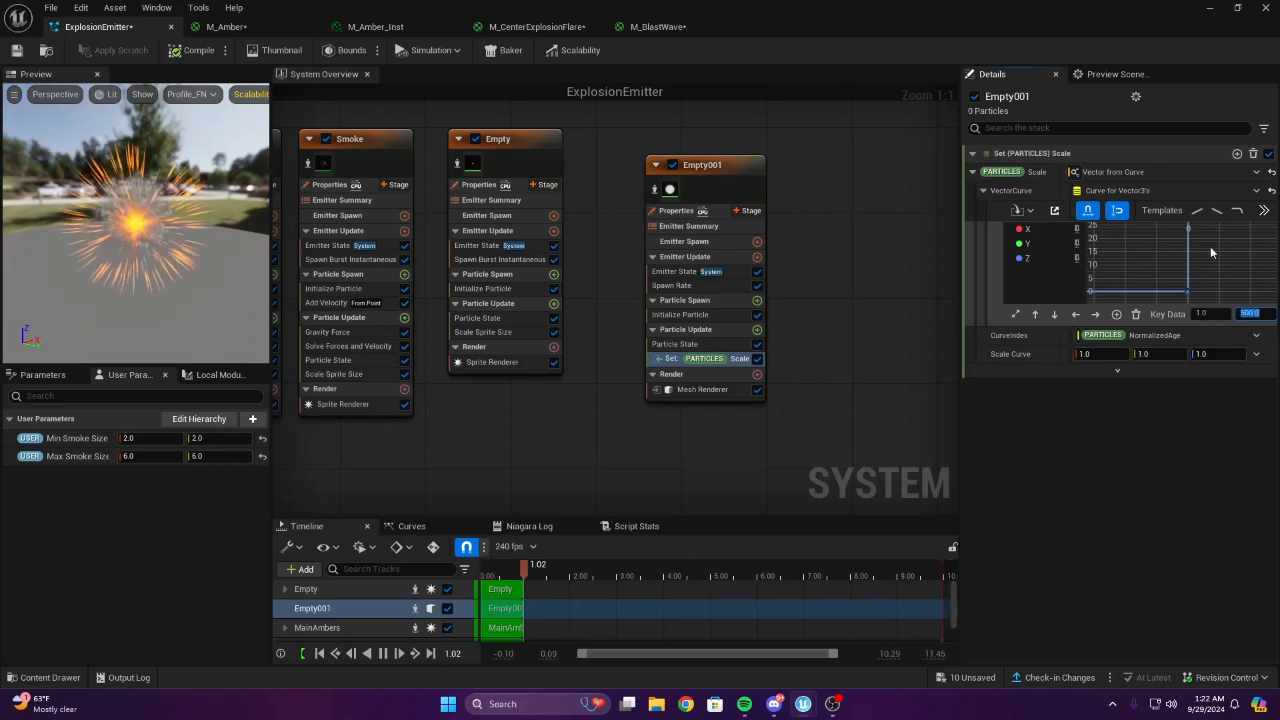
scroll(1203, 255, "down", 8)
right_click_drag(1203, 255, 1107, 282)
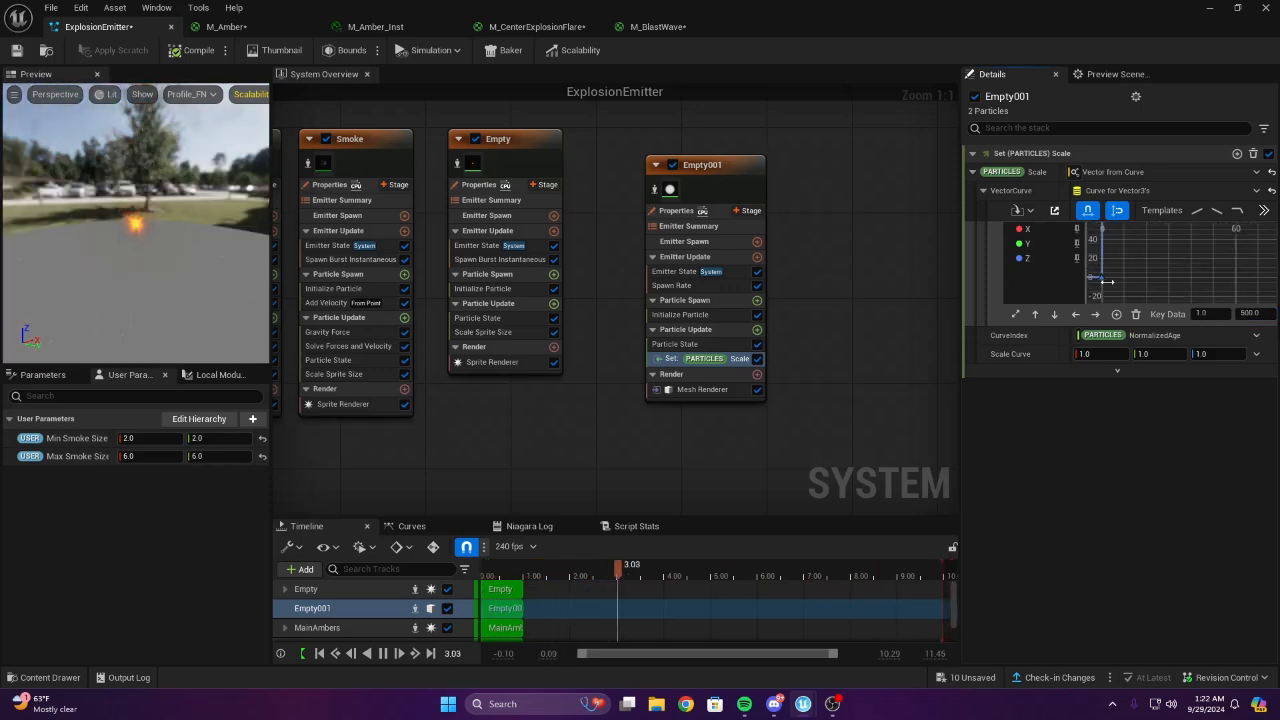
Replace Empty001's Spawn Rate module with Spawn Burst Instantaneous in Emitter Update
right_click_drag(812, 285, 902, 272)
right_click(799, 272)
left_click(867, 476)
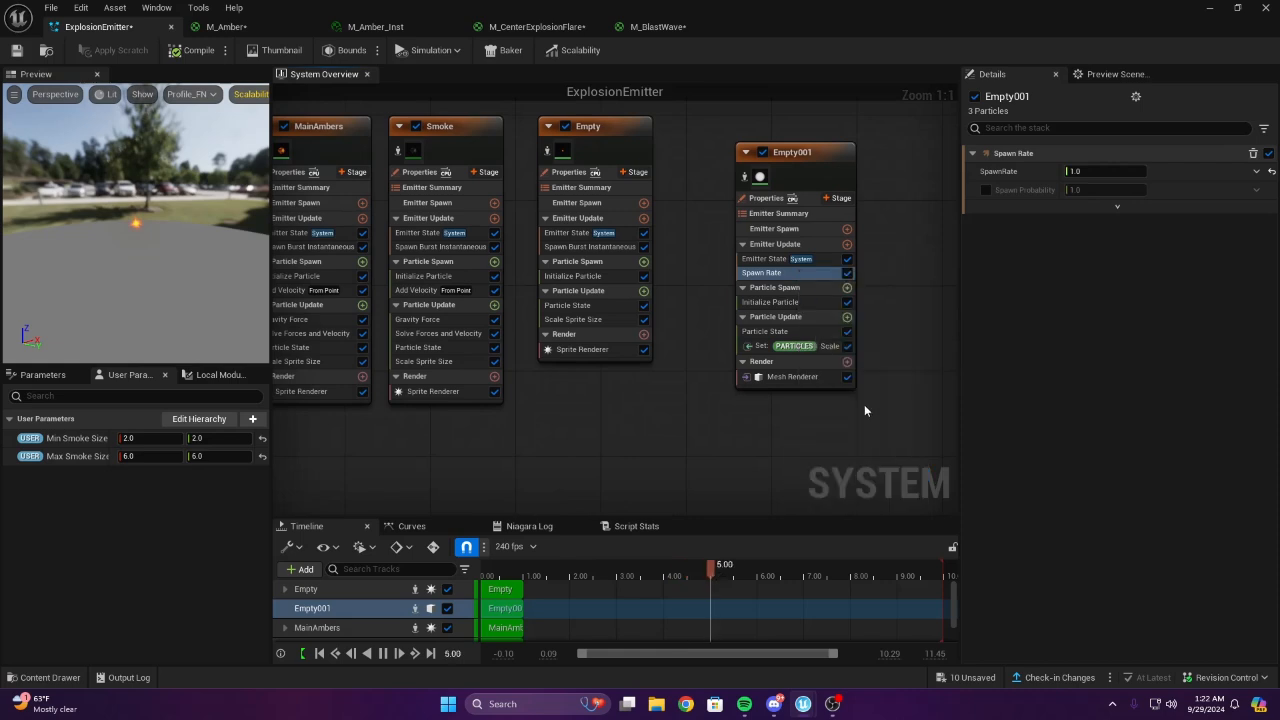
left_click(847, 244)
type("spa")
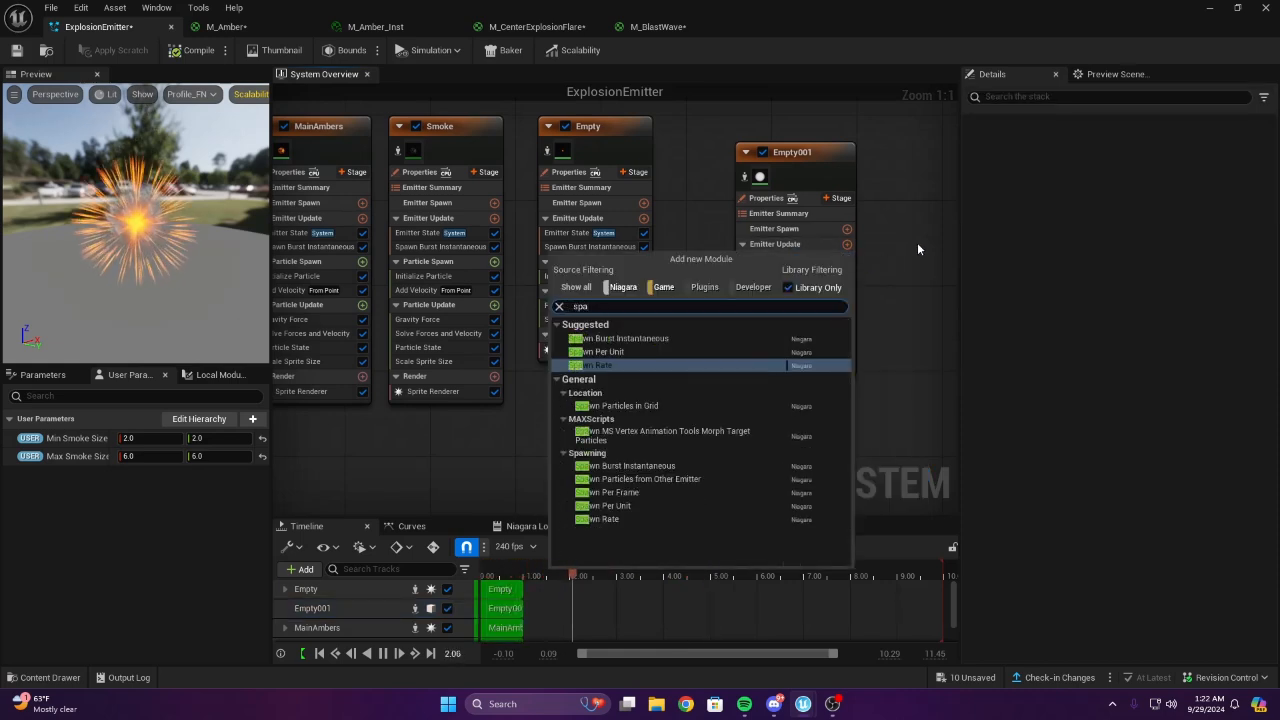
key("Up")
key("Up")
key("Return")
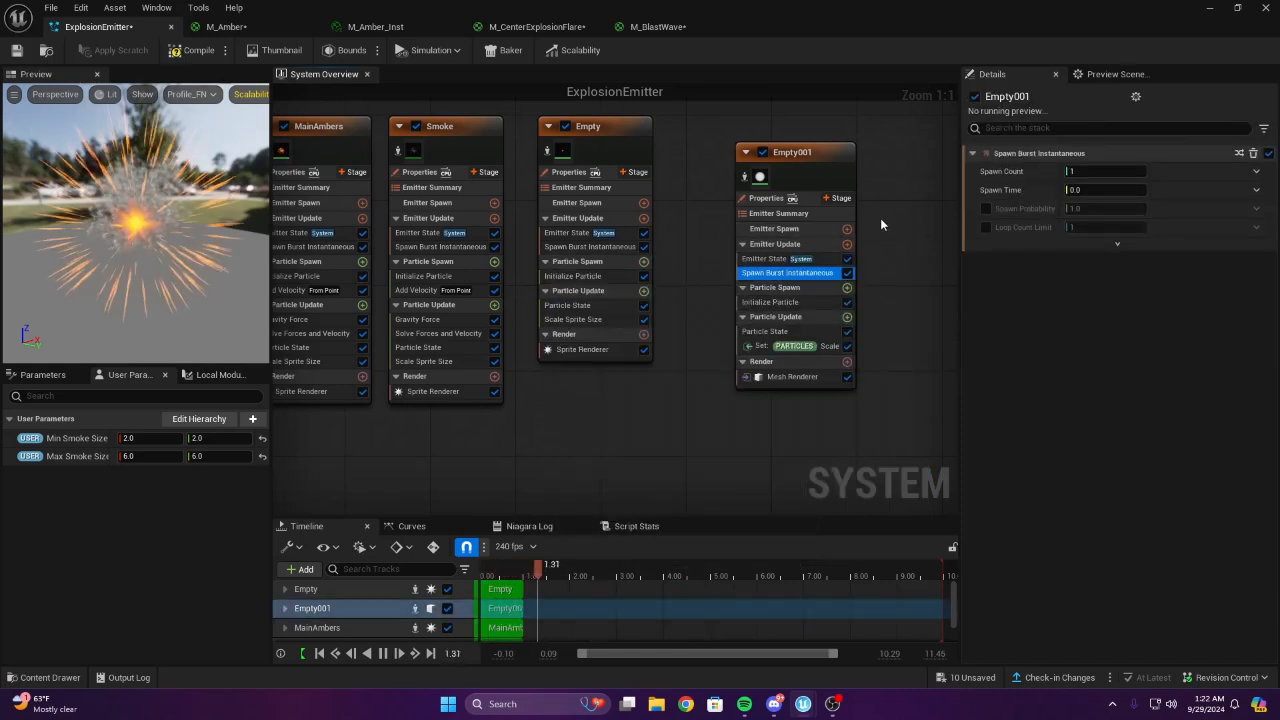
Examine the blast wave's size in the preview and from several viewpoints around ExplosionEmitter in the NiagaraTutorial level
left_click_drag(168, 261, 162, 263)
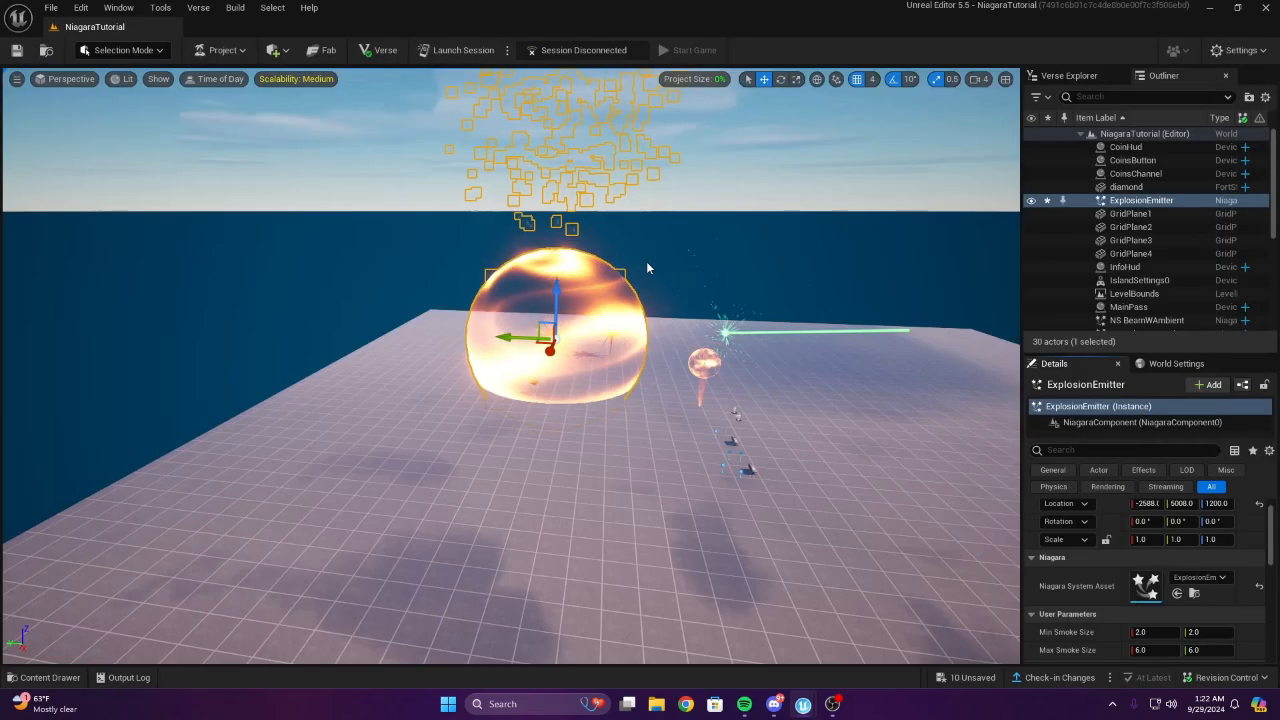
right_click_drag(647, 268, 796, 224)
scroll(690, 254, "up", 2)
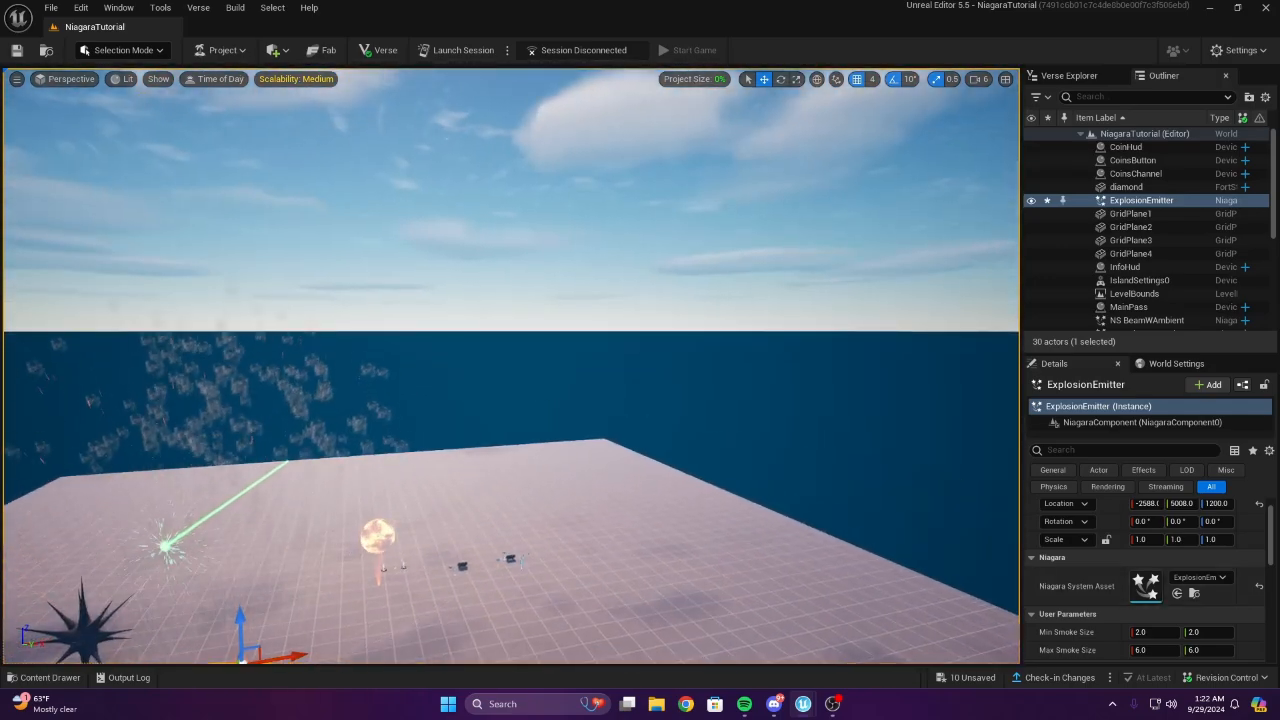
left_click(30, 680)
double_click(534, 566)
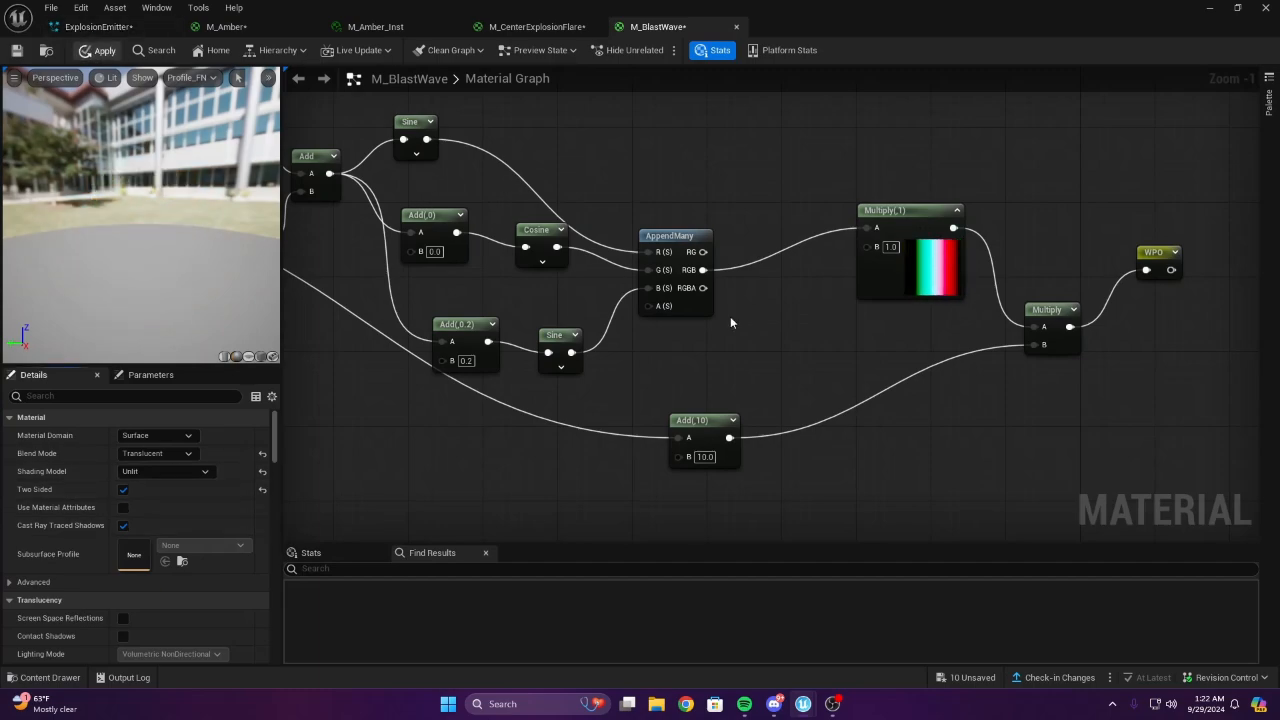
left_click(1210, 8)
key("s")
right_click_drag(829, 223, 355, 250)
key("s")
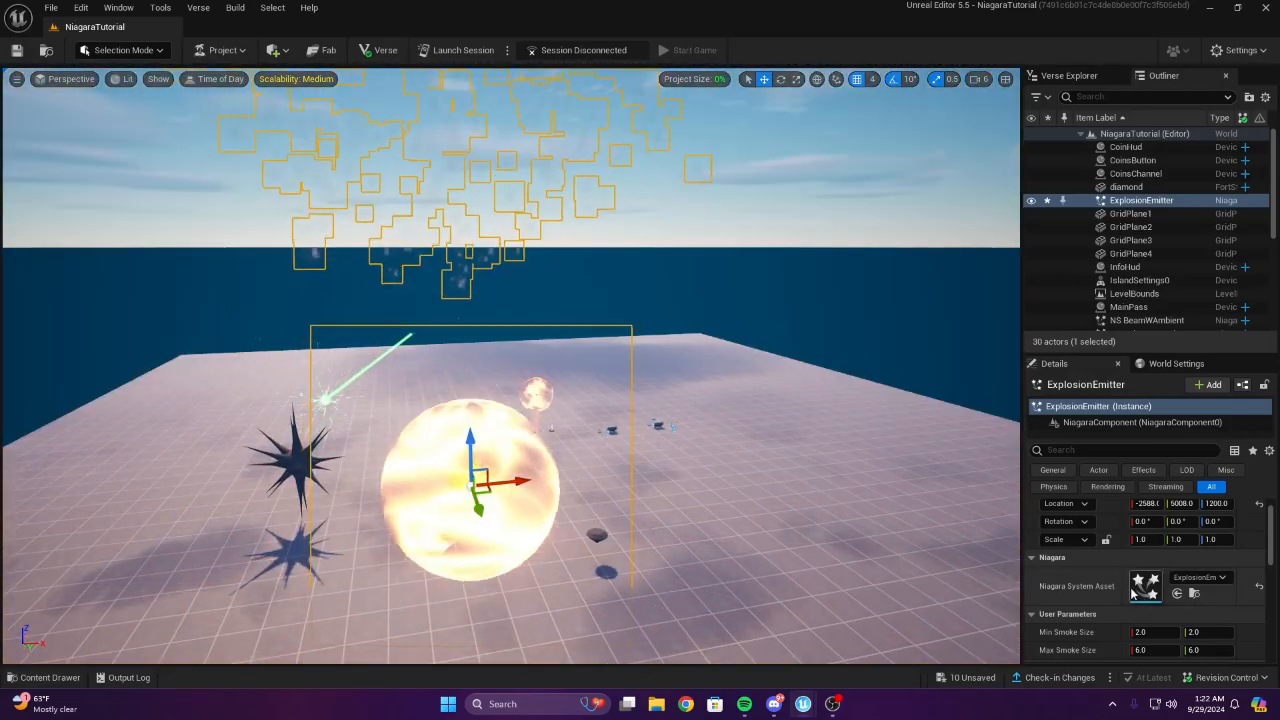
Return to the ExplosionEmitter system and line up the Empty001 emitter beside Empty with a gap between them
left_click(803, 704)
left_click(880, 630)
right_click_drag(661, 421, 552, 424)
left_click(722, 187)
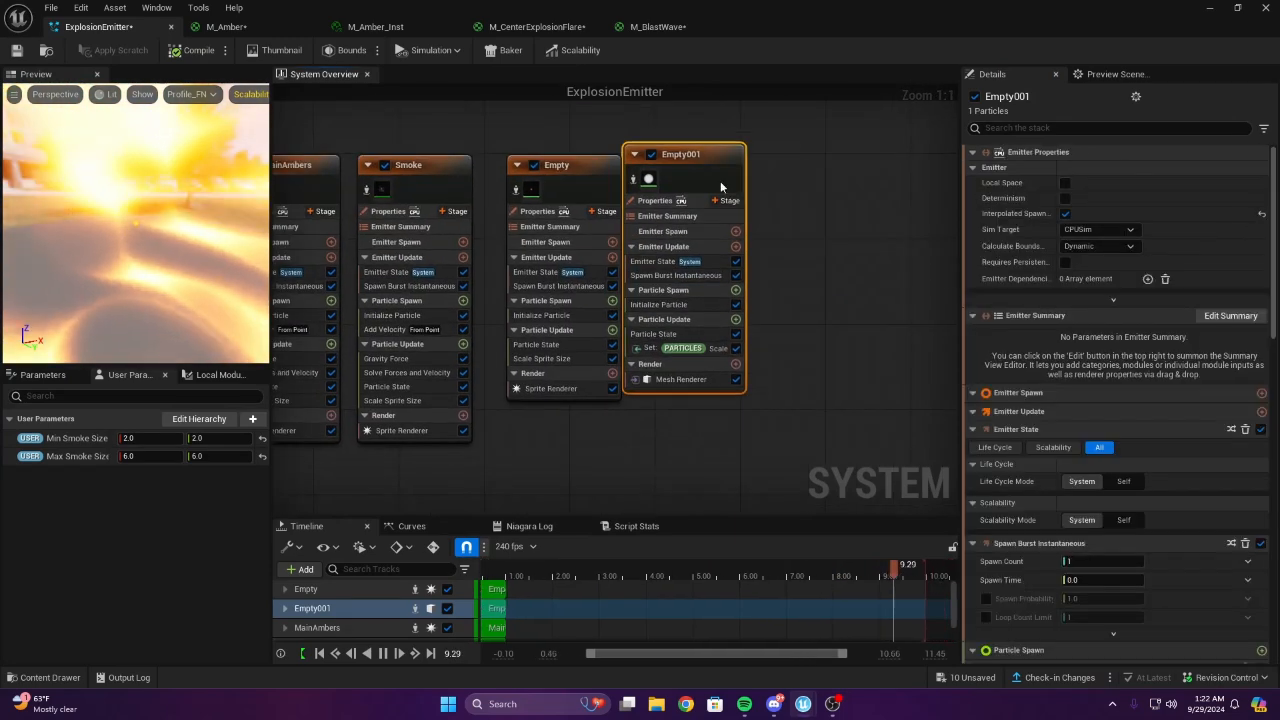
left_click_drag(714, 164, 757, 176)
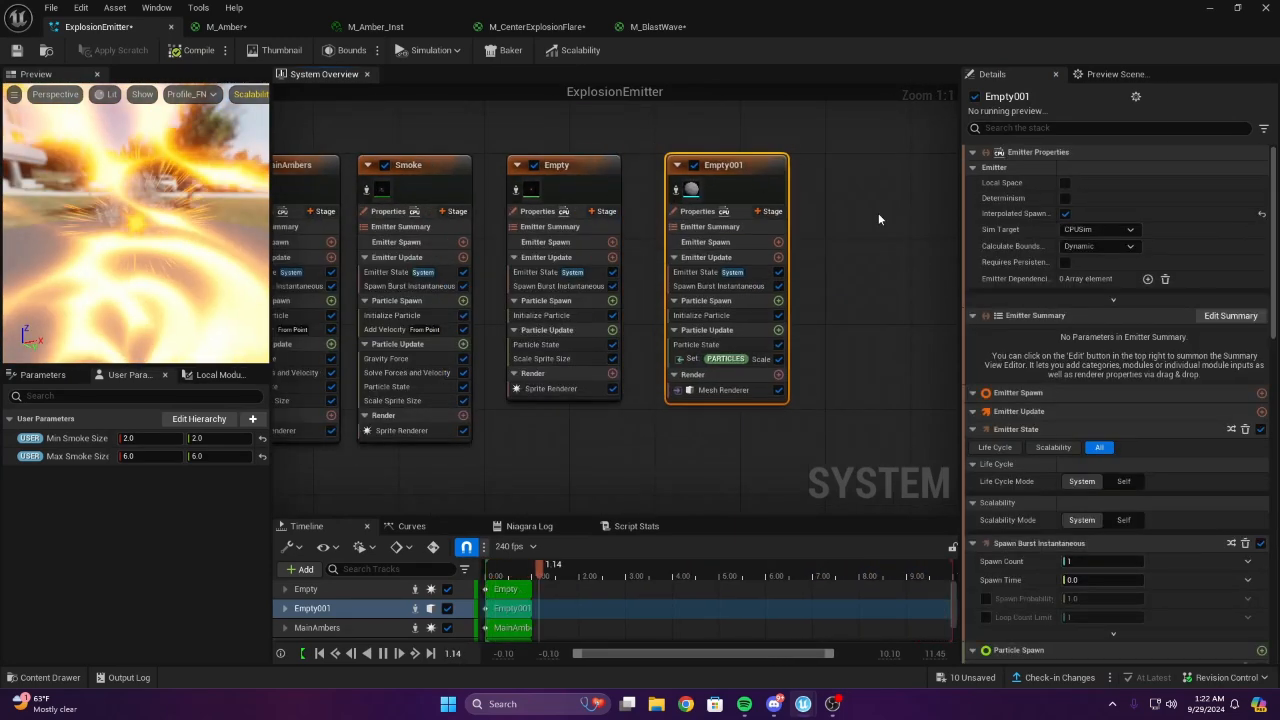
left_click(879, 216)
right_click_drag(879, 216, 757, 308)
left_click(551, 215)
left_click(614, 196)
left_click(823, 270)
right_click_drag(725, 409, 826, 352)
left_click(801, 349)
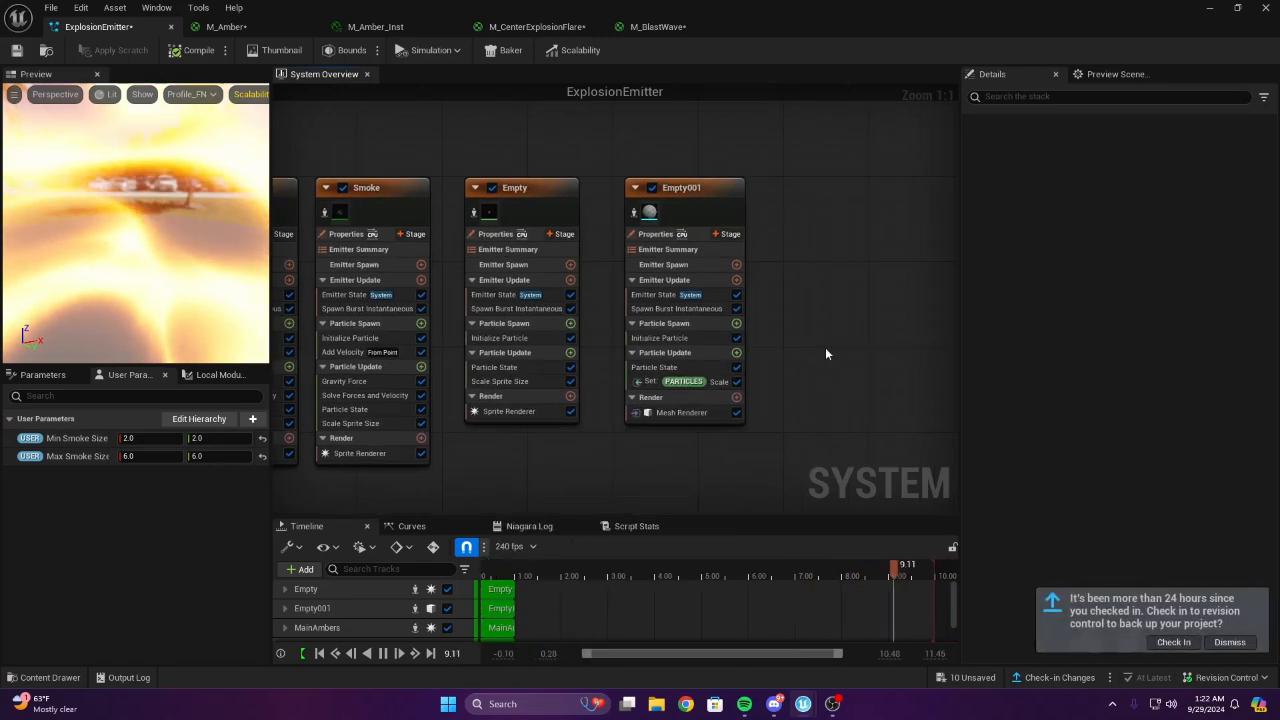
right_click_drag(820, 308, 750, 310)
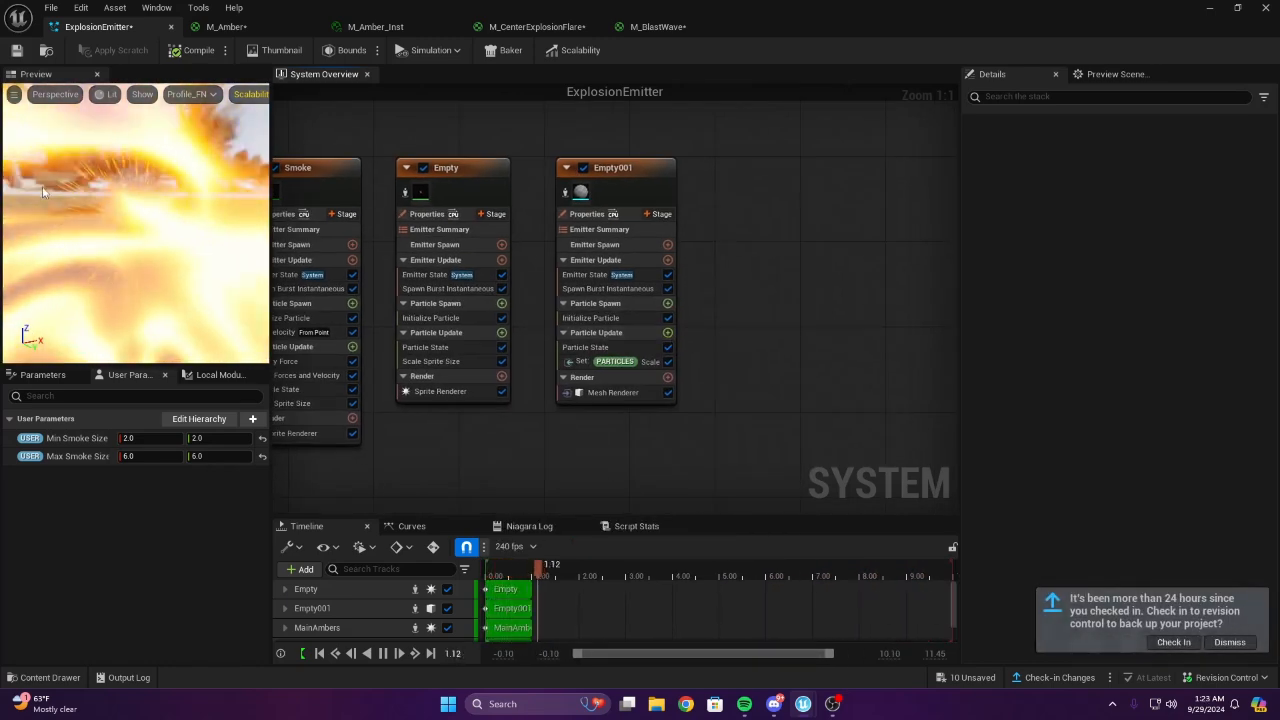
Switch to the M_BlastWave material graph and add a Subtract node after the Add node that feeds Opacity
left_click(648, 26)
scroll(850, 220, "down", 3)
scroll(912, 237, "up", 5)
scroll(912, 237, "up", 5)
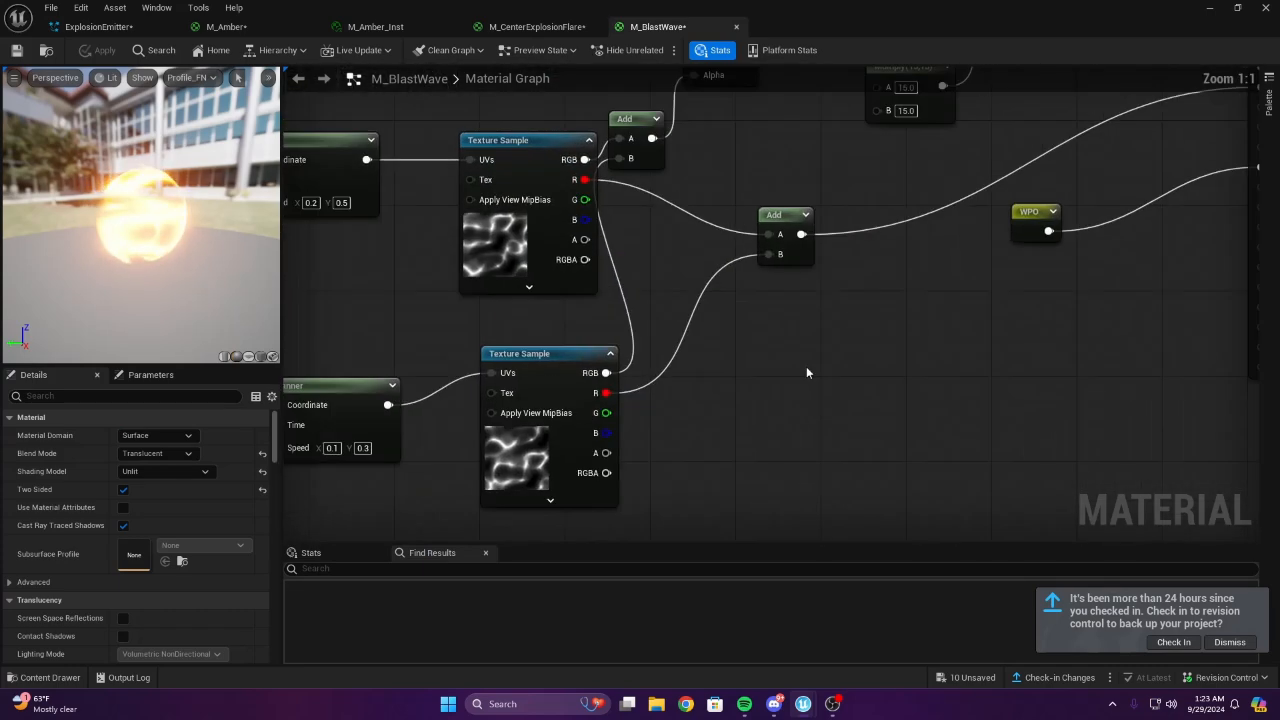
left_click(1243, 646)
right_click_drag(1079, 322, 951, 364)
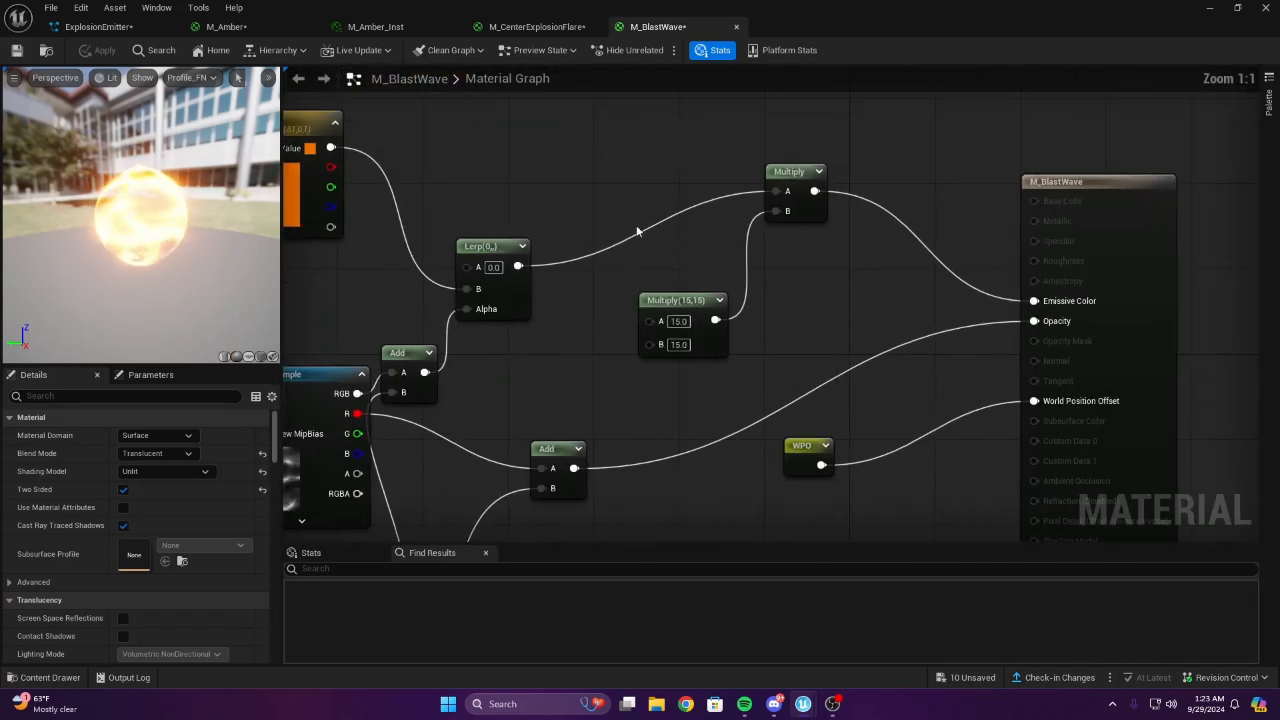
right_click_drag(740, 335, 840, 240)
right_click_drag(448, 307, 490, 201)
right_click_drag(1028, 213, 787, 290)
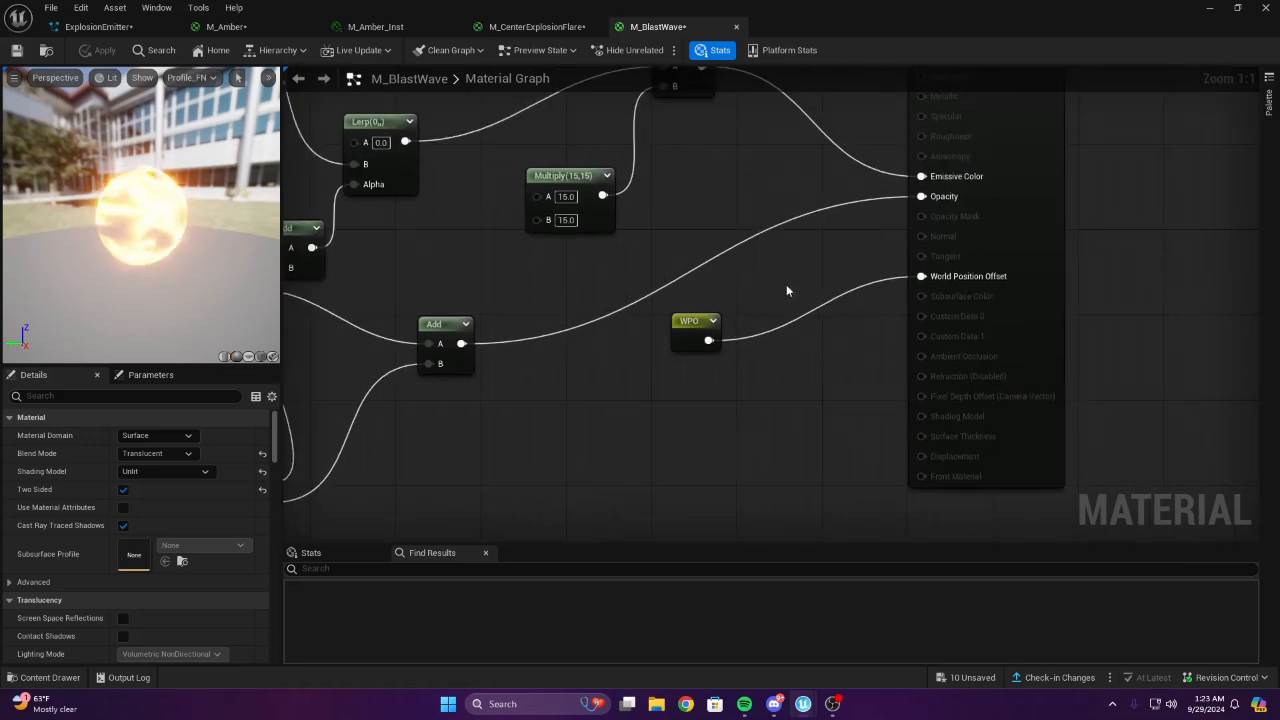
right_click_drag(564, 366, 751, 257)
right_click(751, 257)
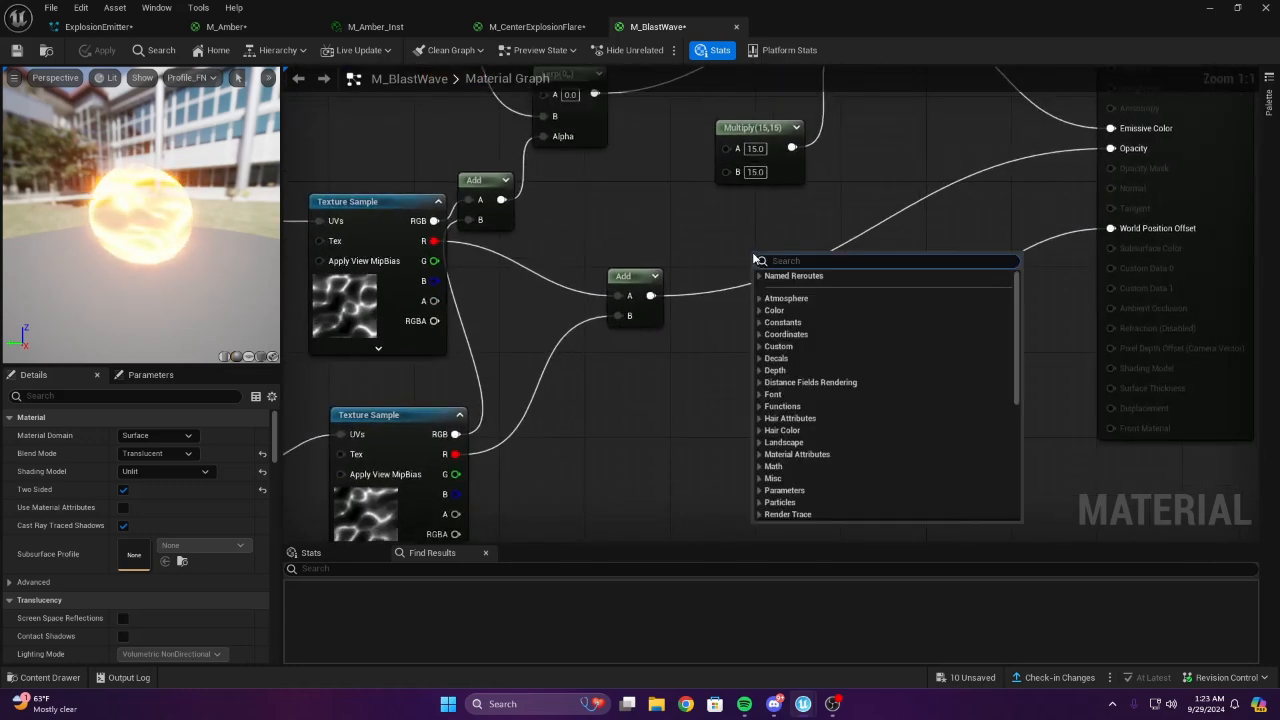
type("su")
key("Return")
Add a Dynamic Parameter node below the Subtract node in the M_BlastWave graph
right_click_drag(680, 364, 814, 278)
right_click(750, 328)
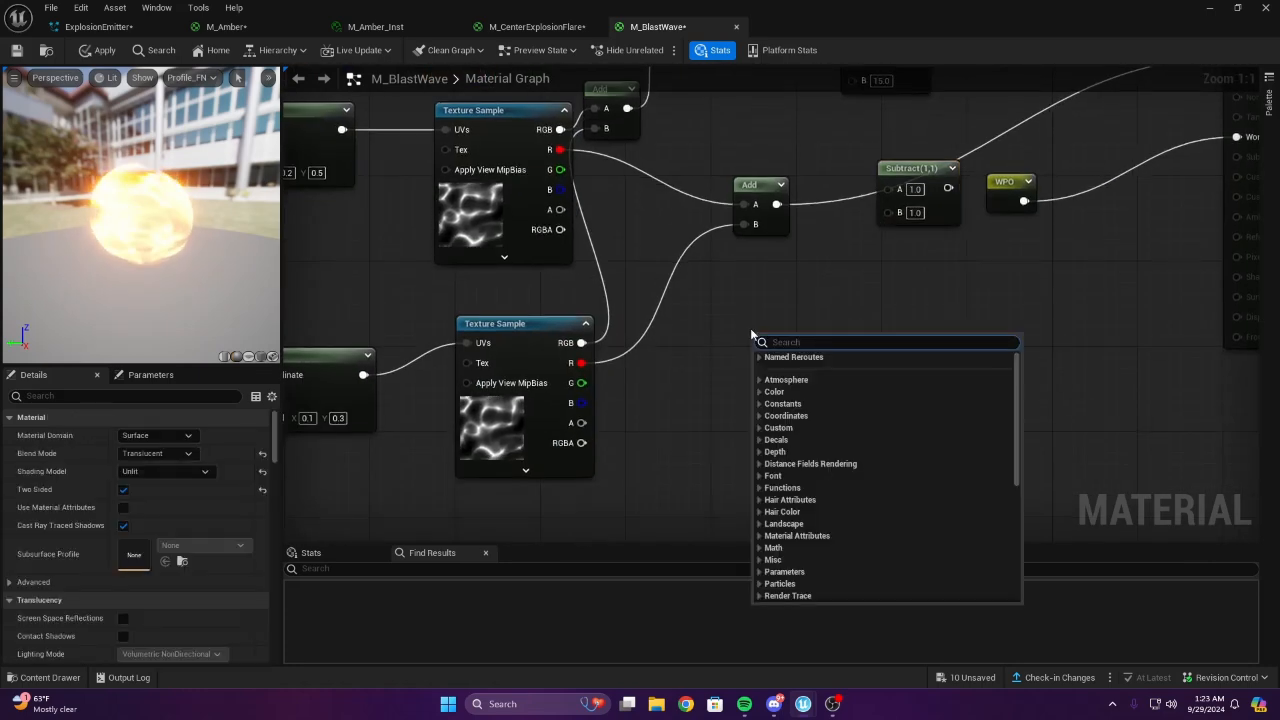
type("dy")
key("Return")
right_click_drag(968, 338, 956, 336)
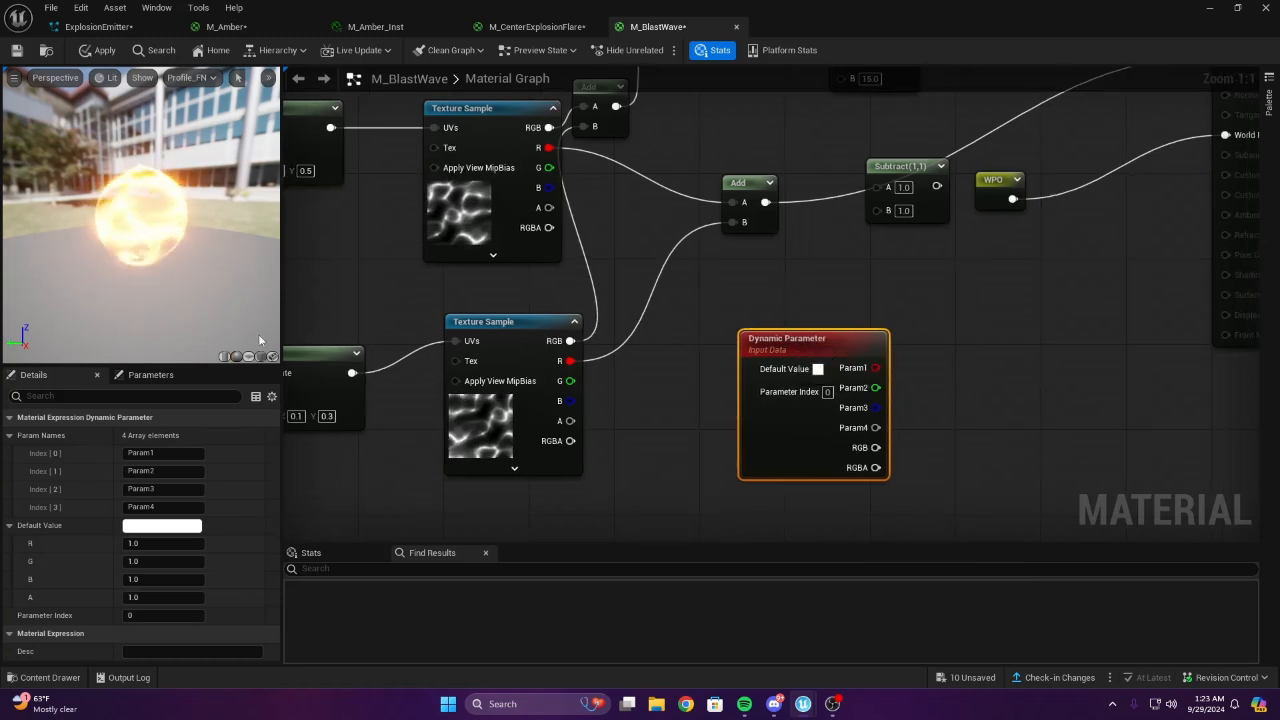
Name the Dynamic Parameter's first parameter Opacity and set its default R value to 0
left_click(151, 450)
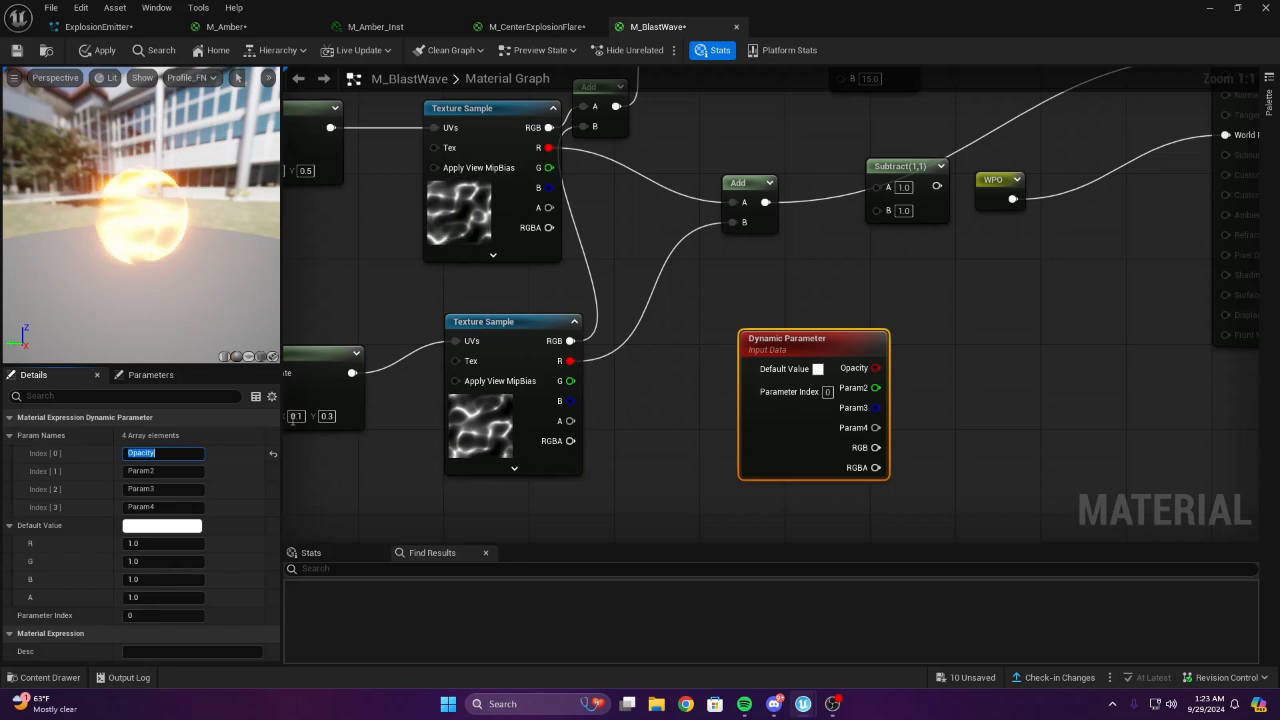
left_click(165, 544)
type("0")
key("Return")
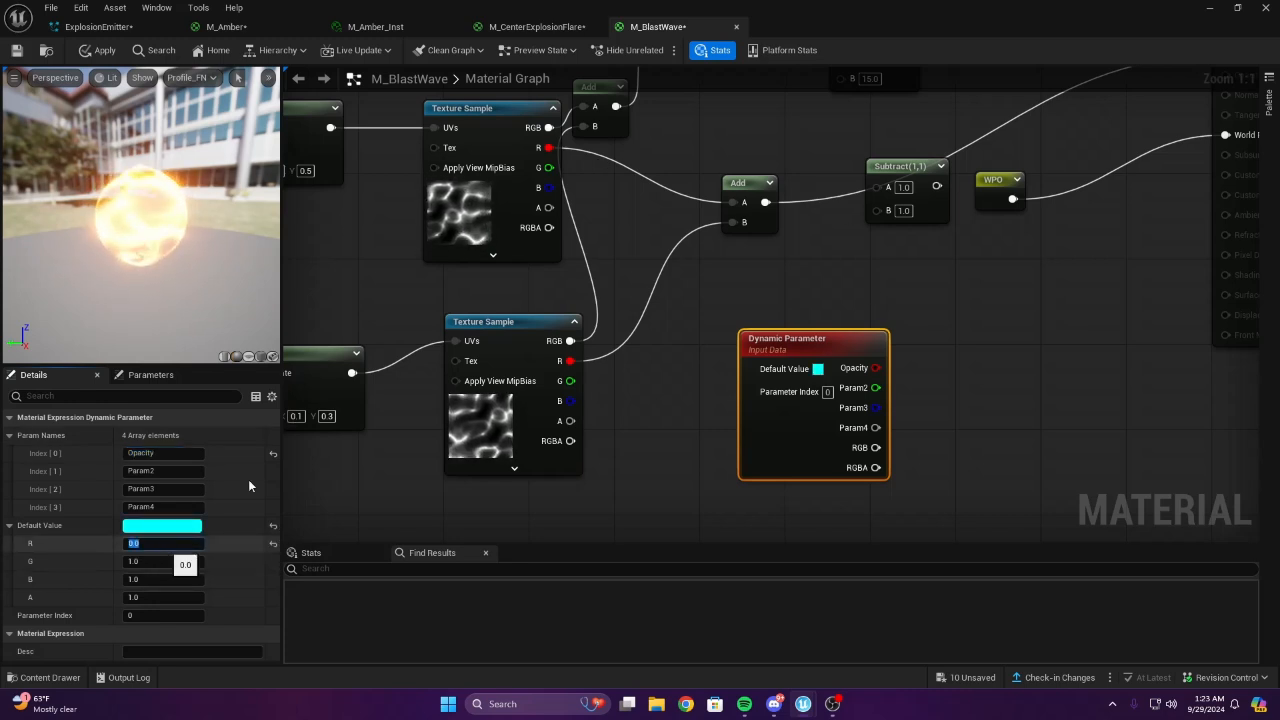
Wire the Dynamic Parameter's Opacity output into Subtract's B, connect Subtract's result to the material's Opacity input, and apply M_BlastWave
right_click_drag(928, 431, 794, 431)
left_click_drag(741, 368, 758, 212)
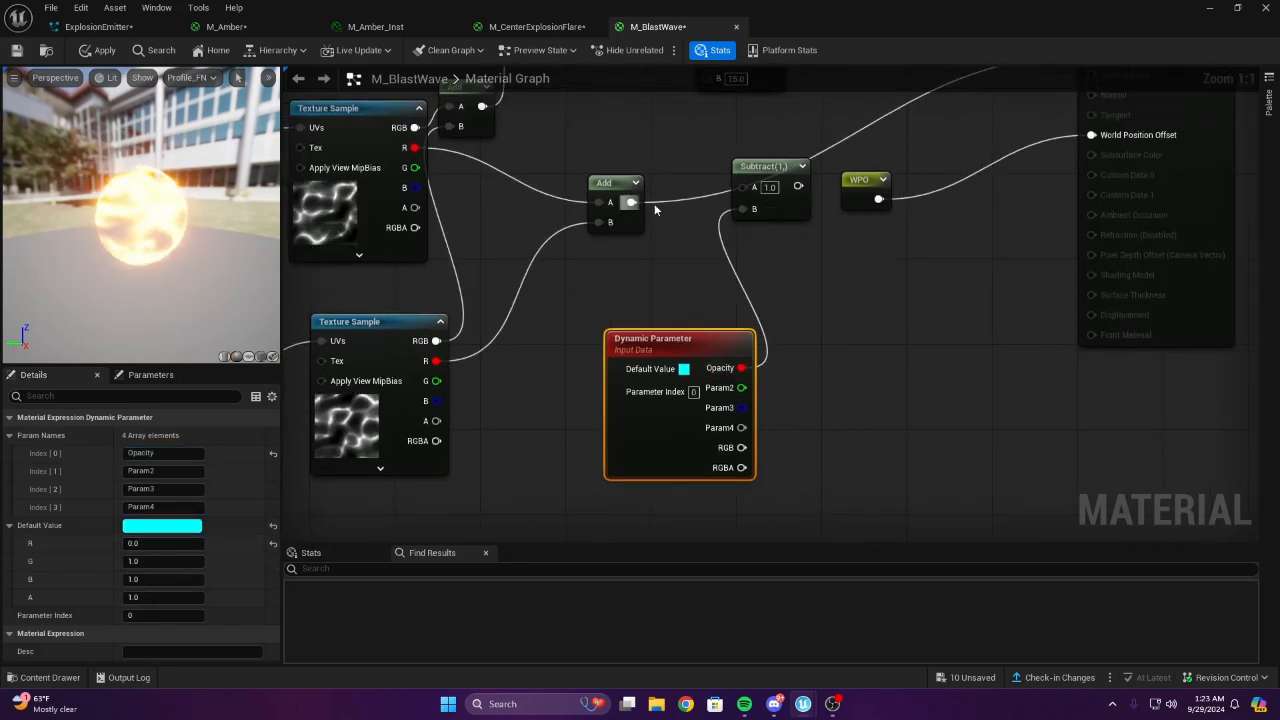
right_click_drag(772, 181, 622, 362)
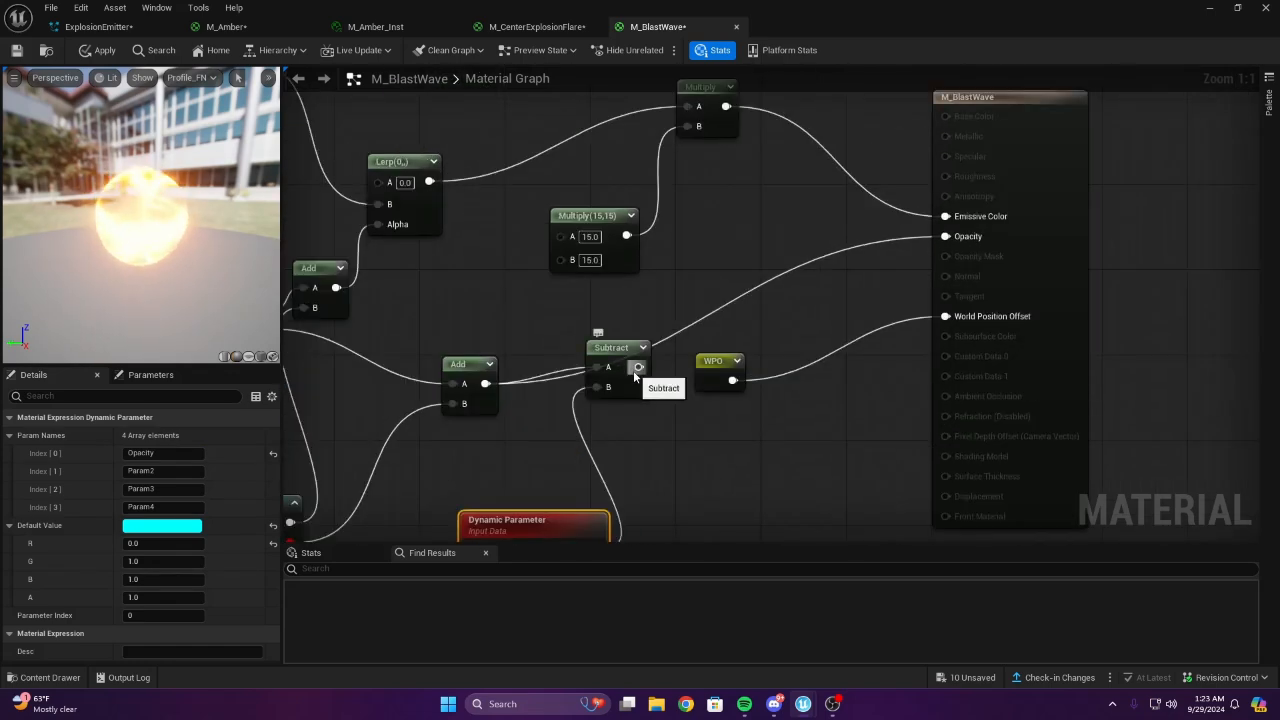
left_click_drag(636, 370, 951, 237)
scroll(831, 276, "down", 2)
scroll(831, 276, "up", 1)
right_click_drag(820, 280, 955, 286)
left_click_drag(754, 350, 774, 329)
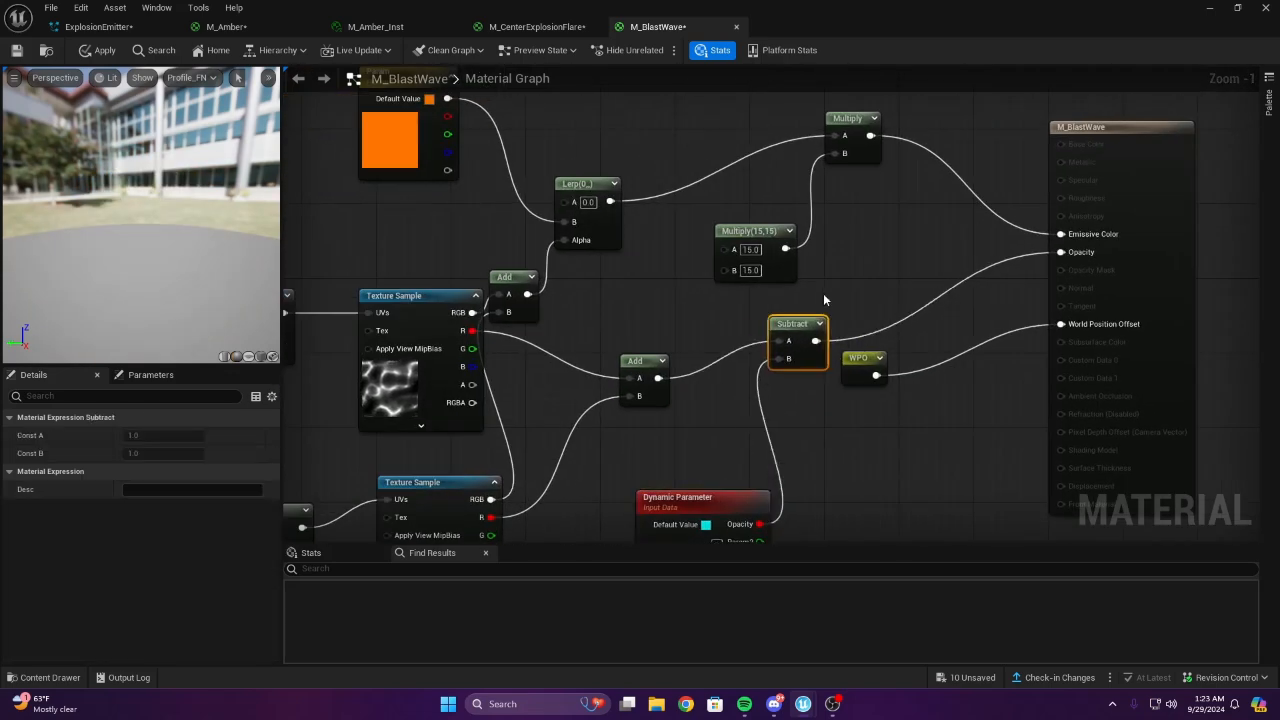
left_click(823, 298)
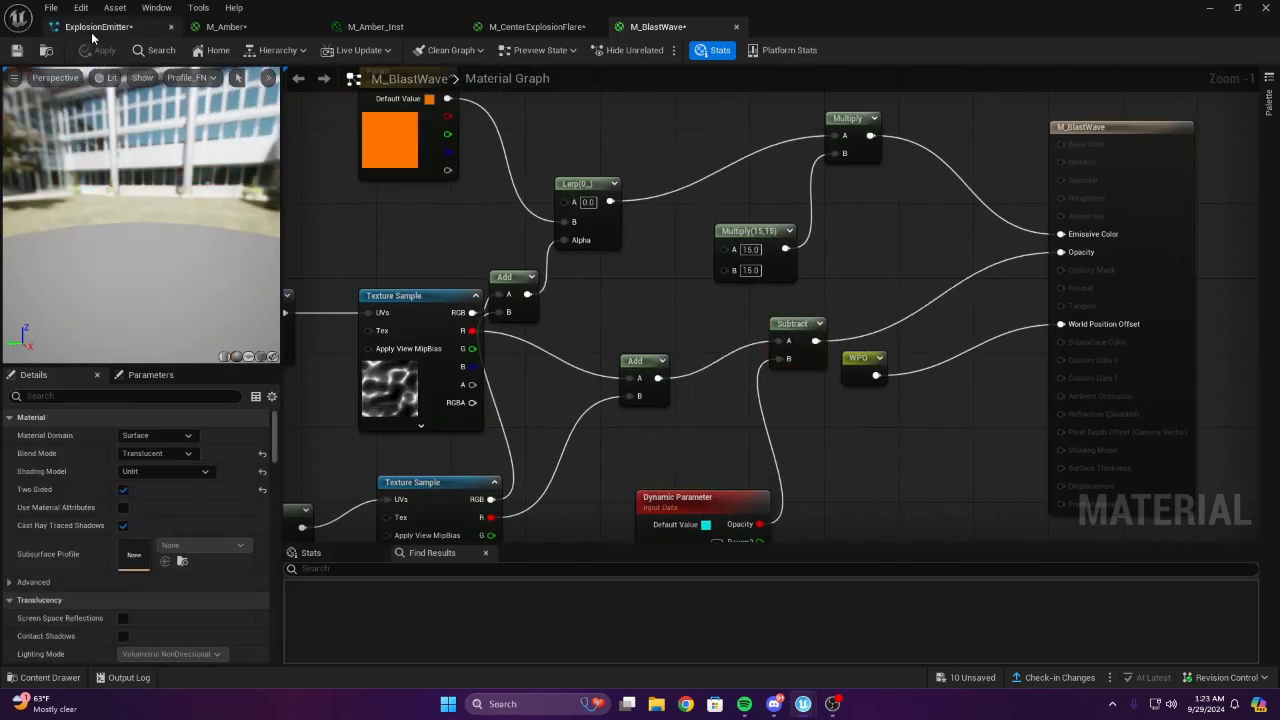
Add Dynamic Material Parameters to Empty001's Particle Update in the ExplosionEmitter system and disable every index 0 parameter except Opacity
left_click(98, 26)
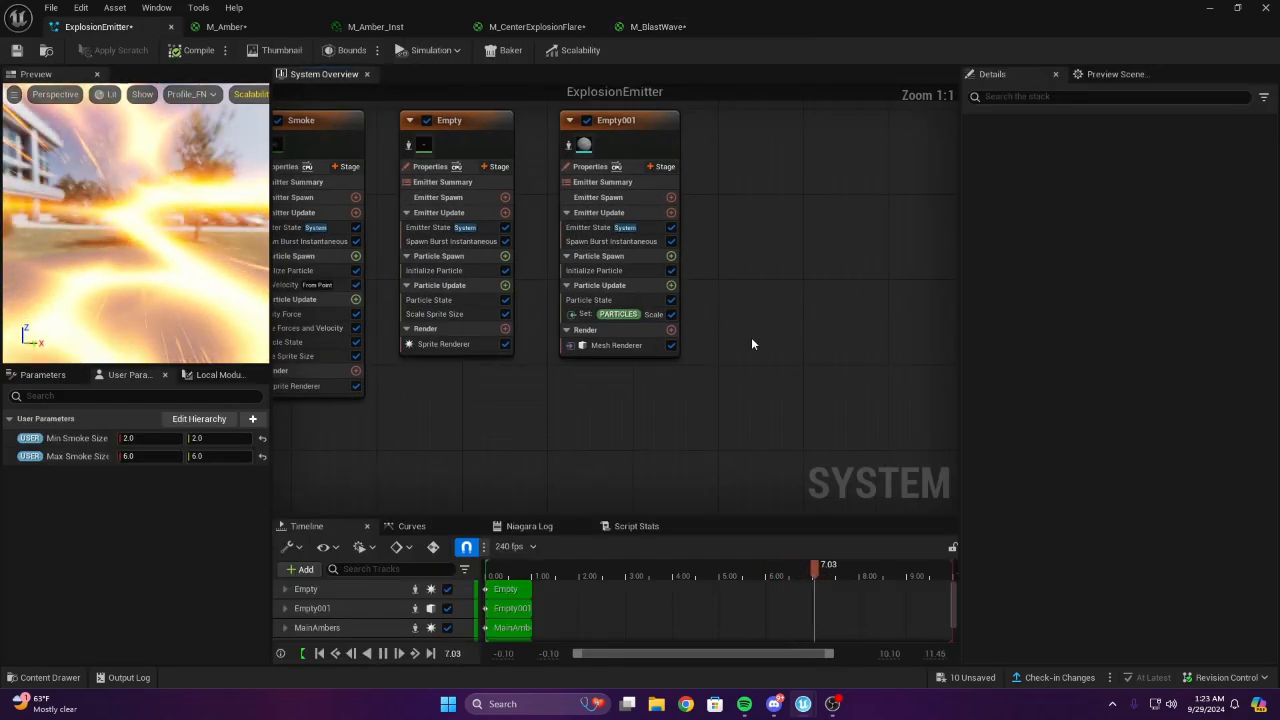
right_click_drag(751, 337, 627, 326)
left_click(547, 274)
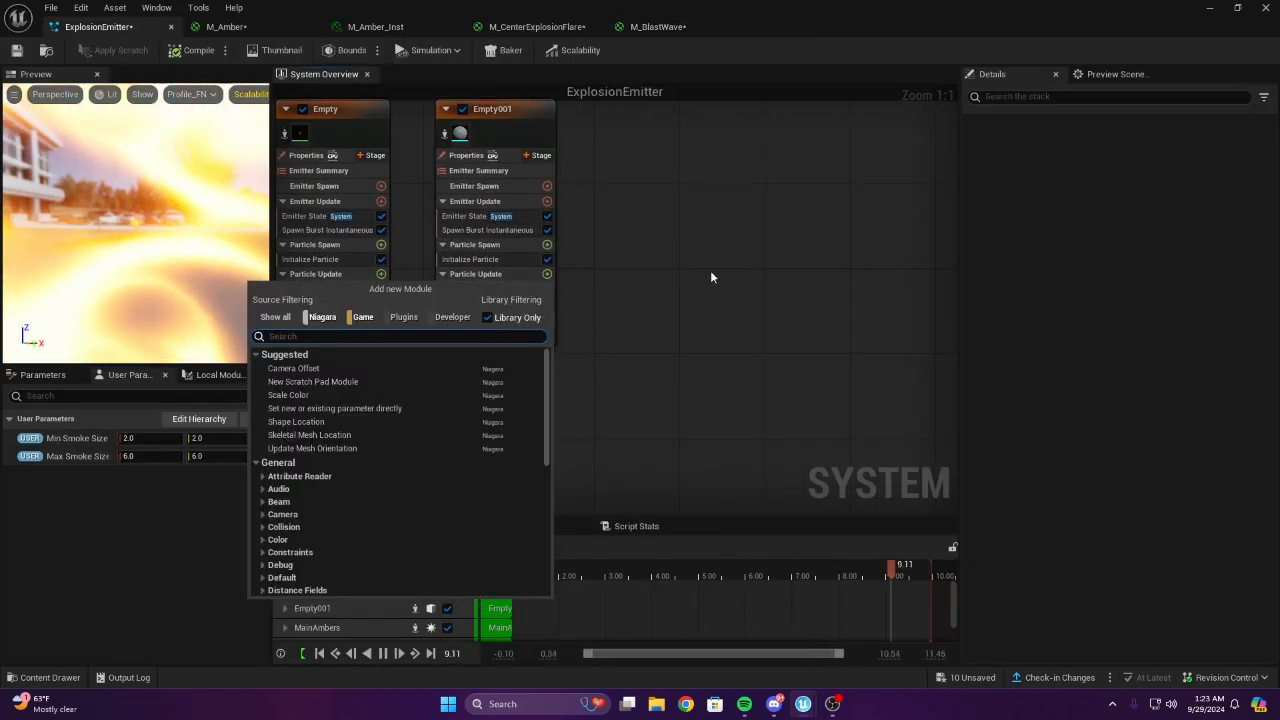
type("dynamic")
key("Return")
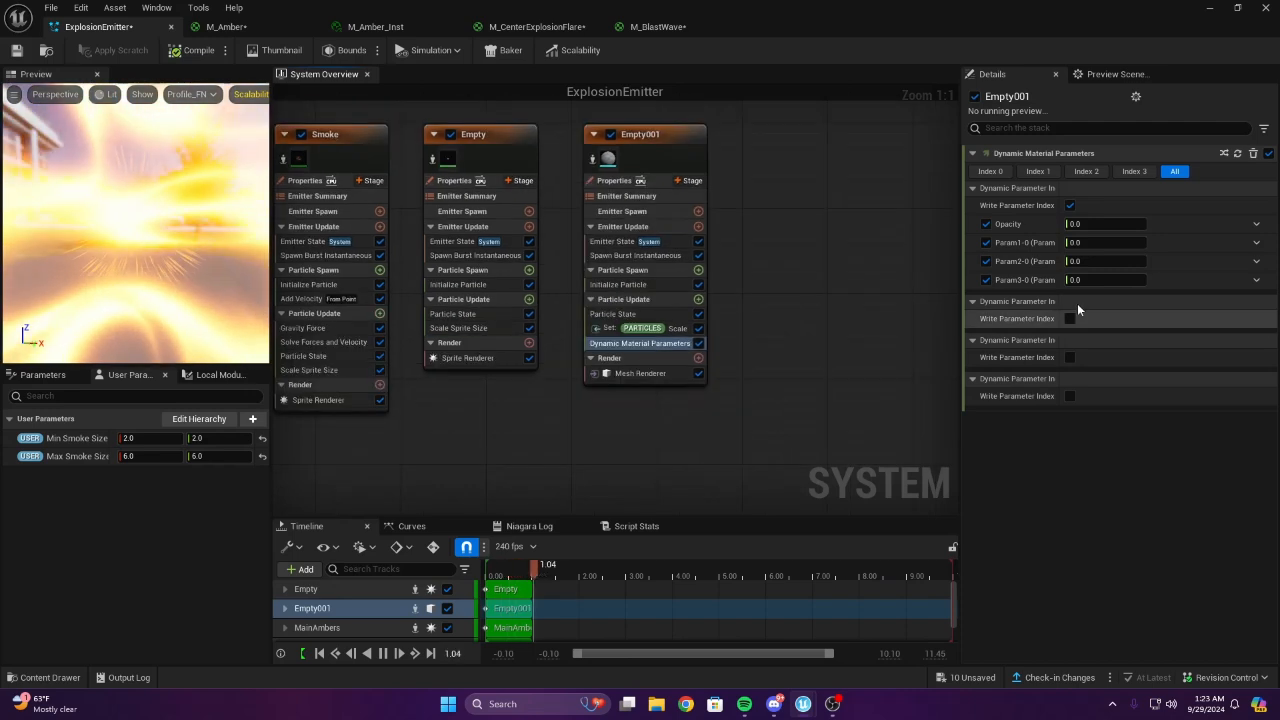
left_click(986, 280)
left_click(986, 261)
left_click(986, 242)
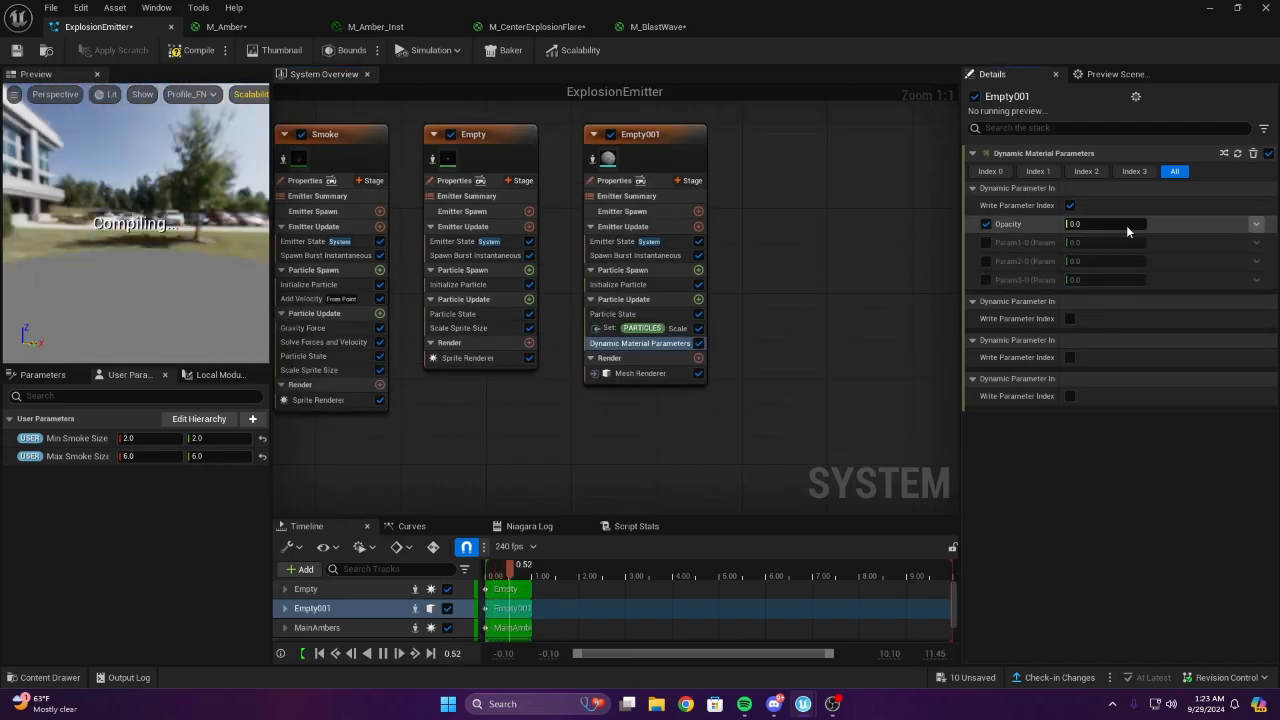
Try constant Opacity values of 1 and 2 in Empty001's Dynamic Material Parameters
left_click(1100, 224)
type("1")
key("Return")
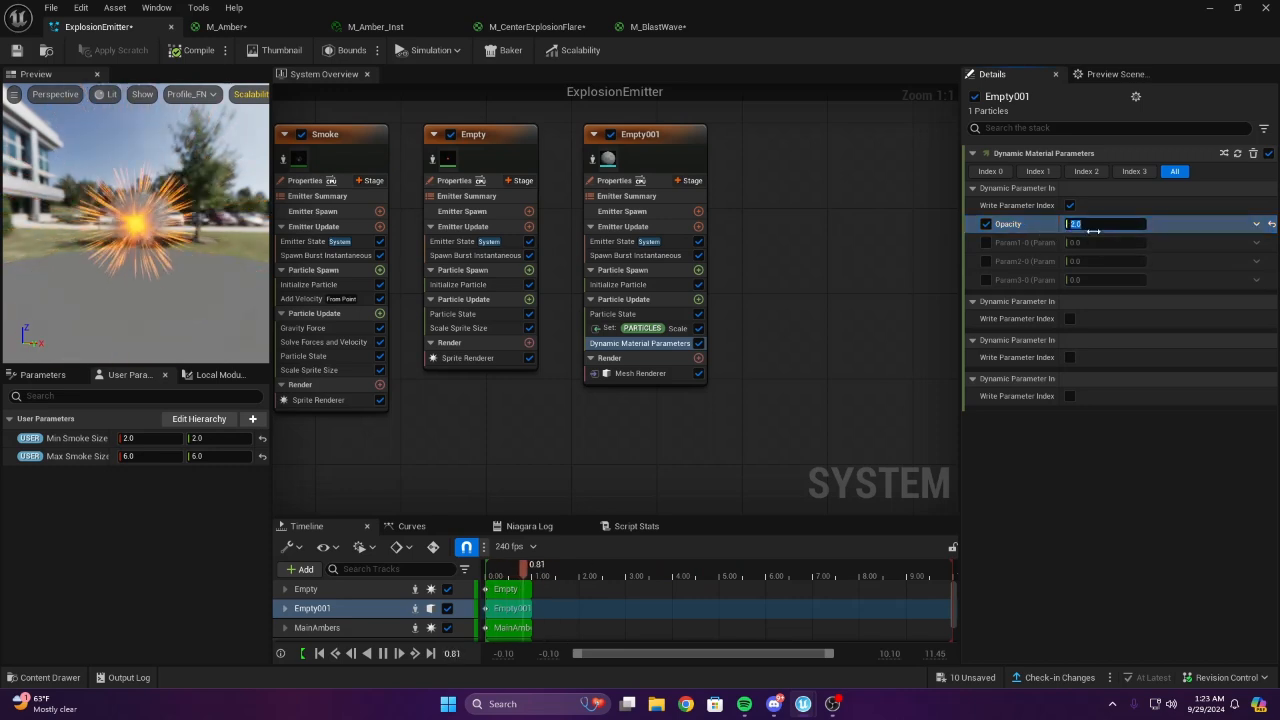
left_click(1132, 228)
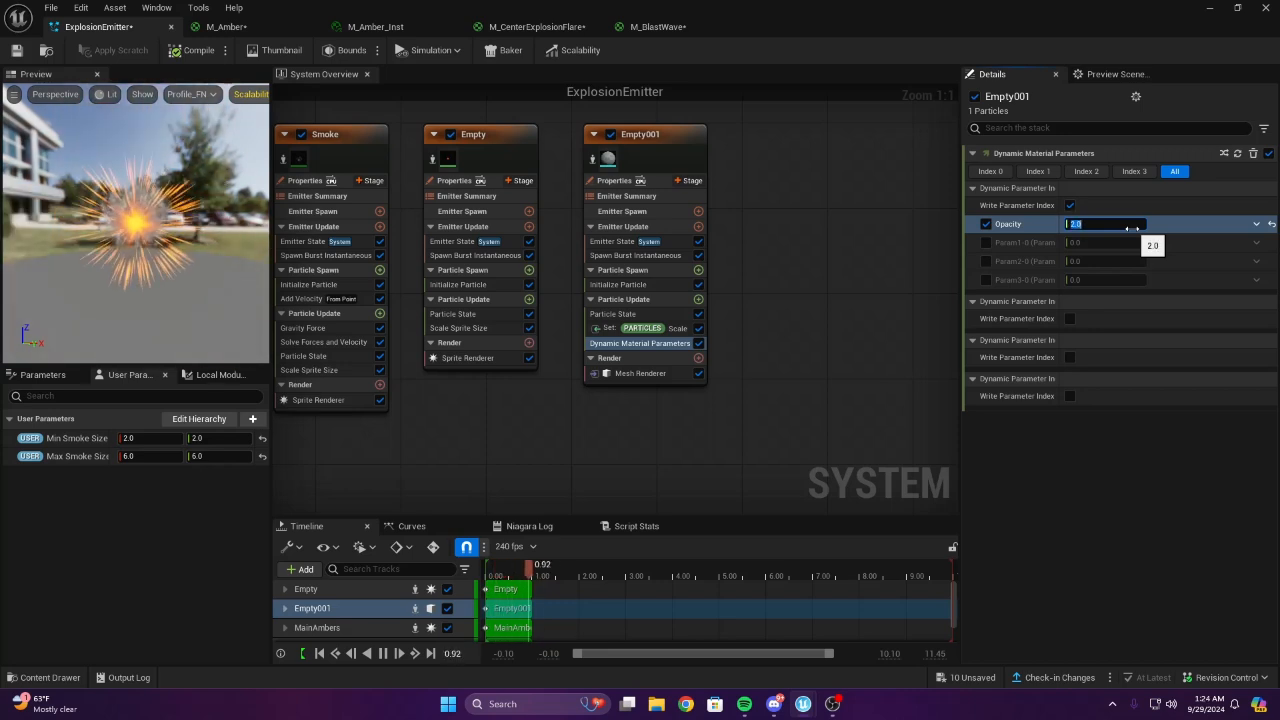
Drive the Opacity parameter with Float from Curve, rising from 0 at time 0 to 2 at time 1
left_click(1256, 224)
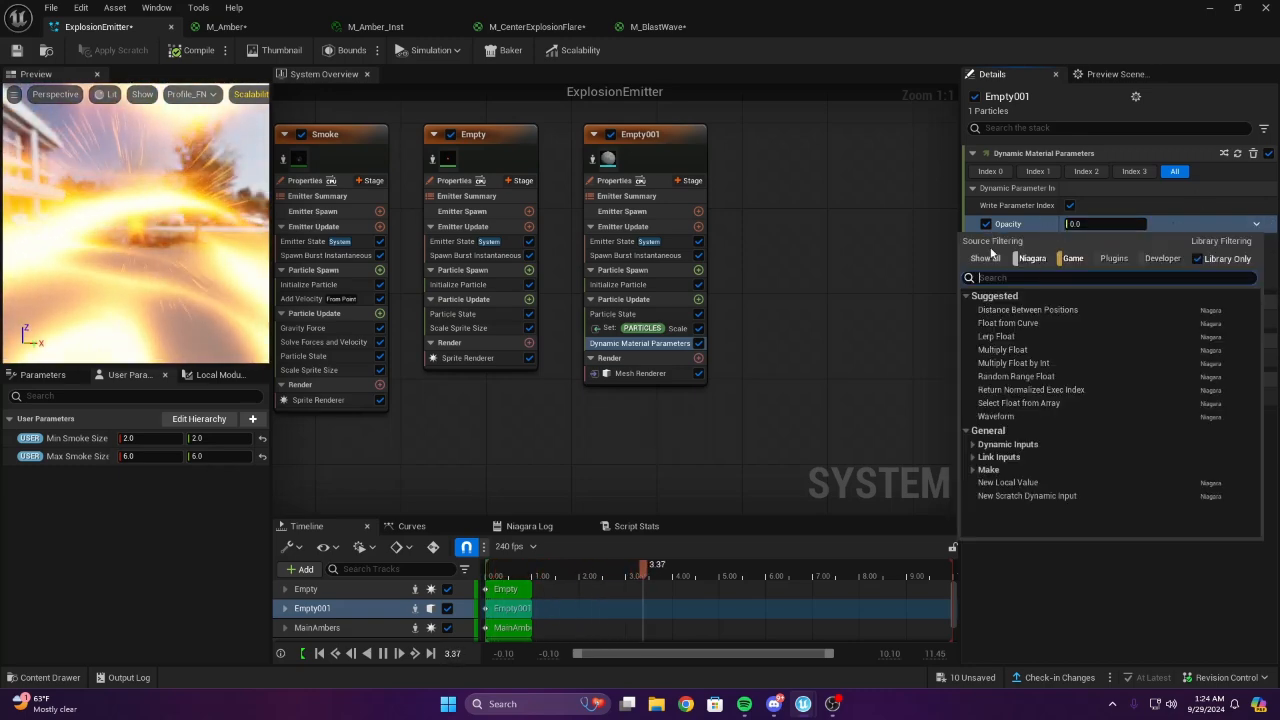
left_click(1048, 322)
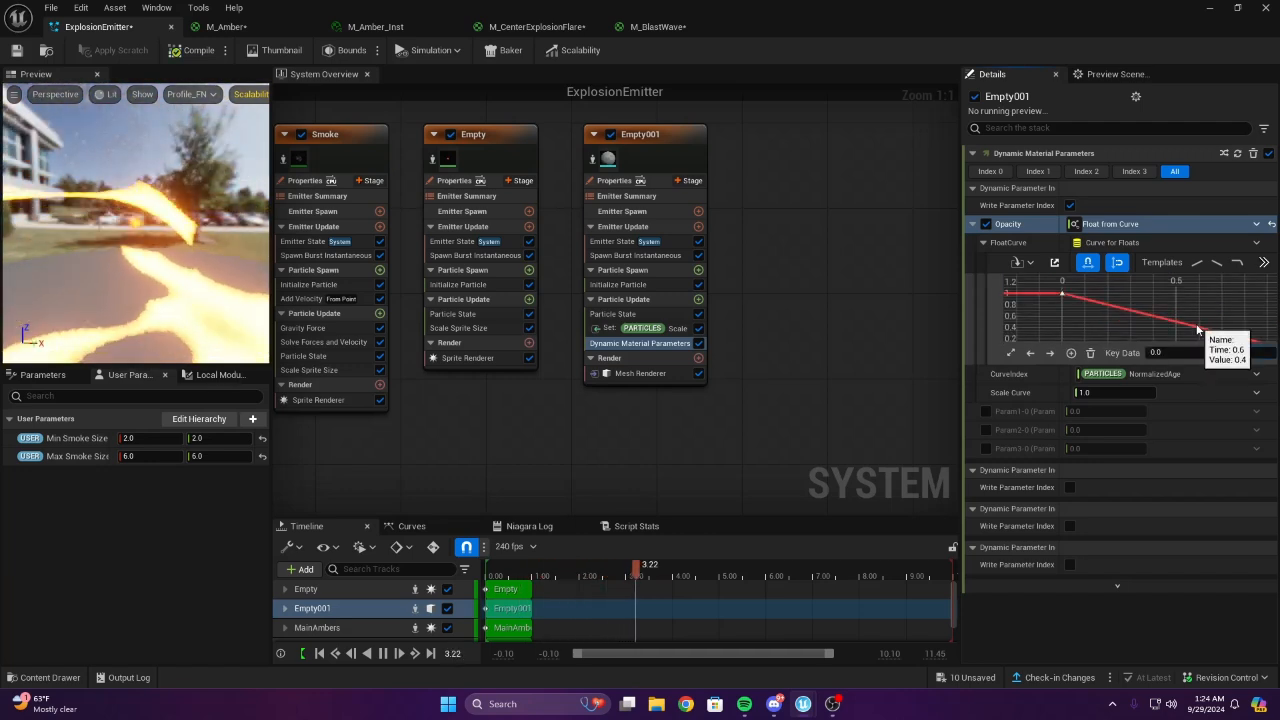
scroll(1134, 323, "down", 2)
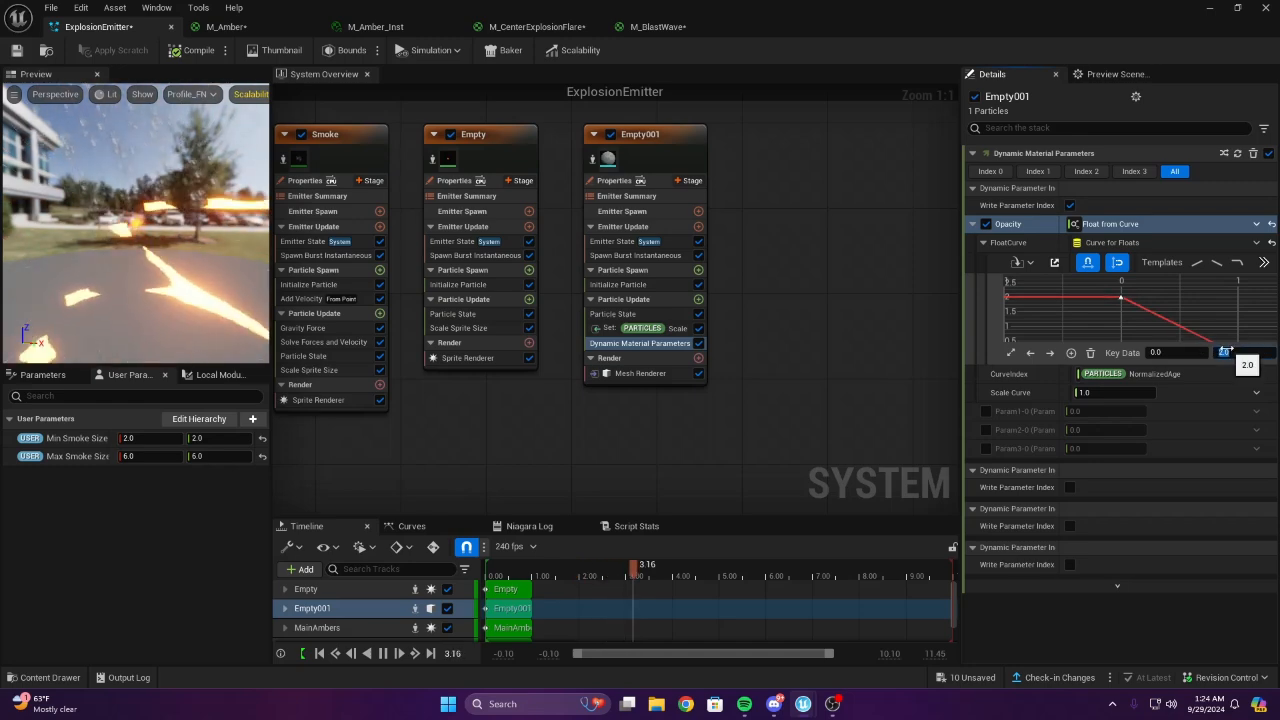
right_click_drag(1192, 306, 1112, 236)
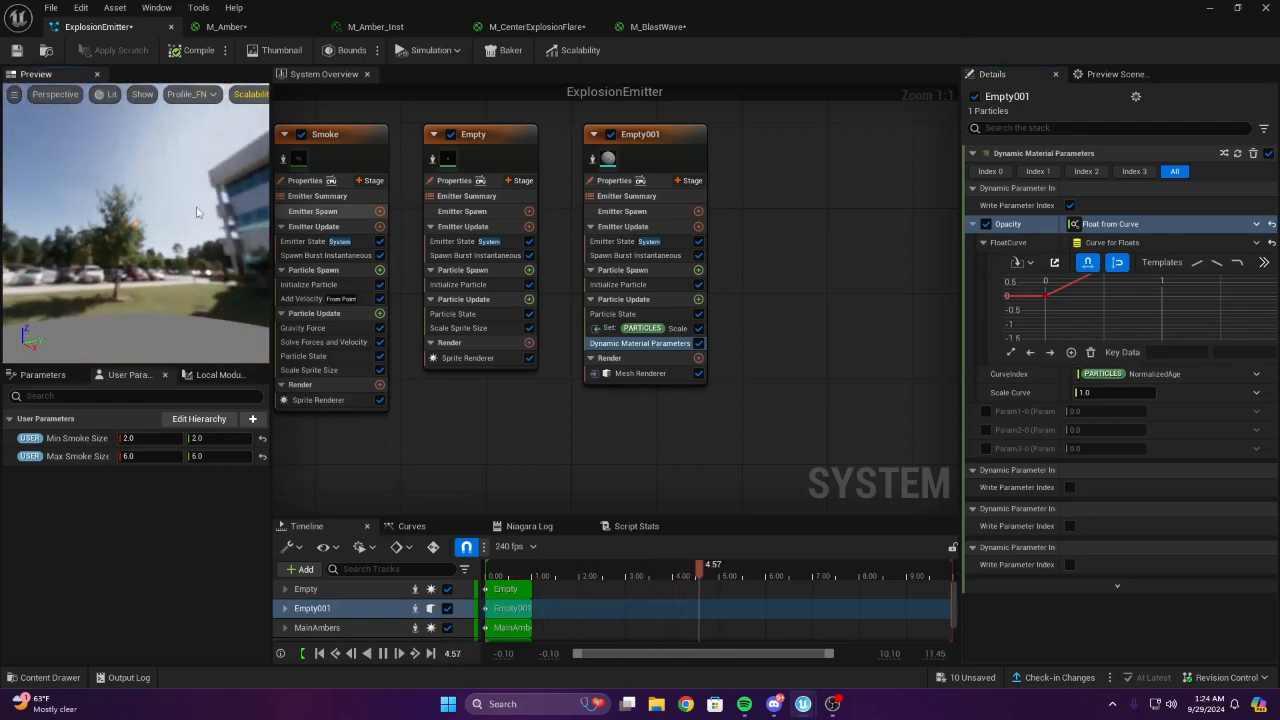
scroll(1142, 324, "down", 5)
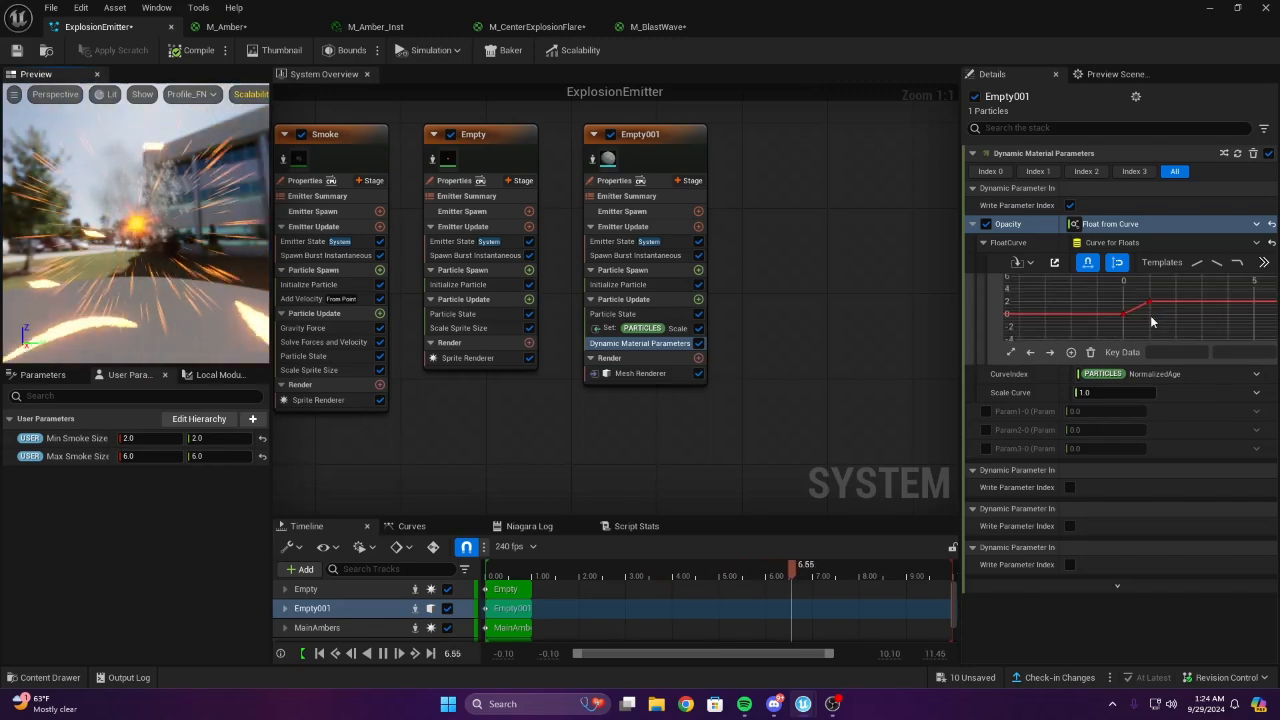
Examine how the blast wave of the explosion fades in the NiagaraTutorial level
left_click(1211, 11)
right_click_drag(680, 330, 722, 349)
key("s")
key("w")
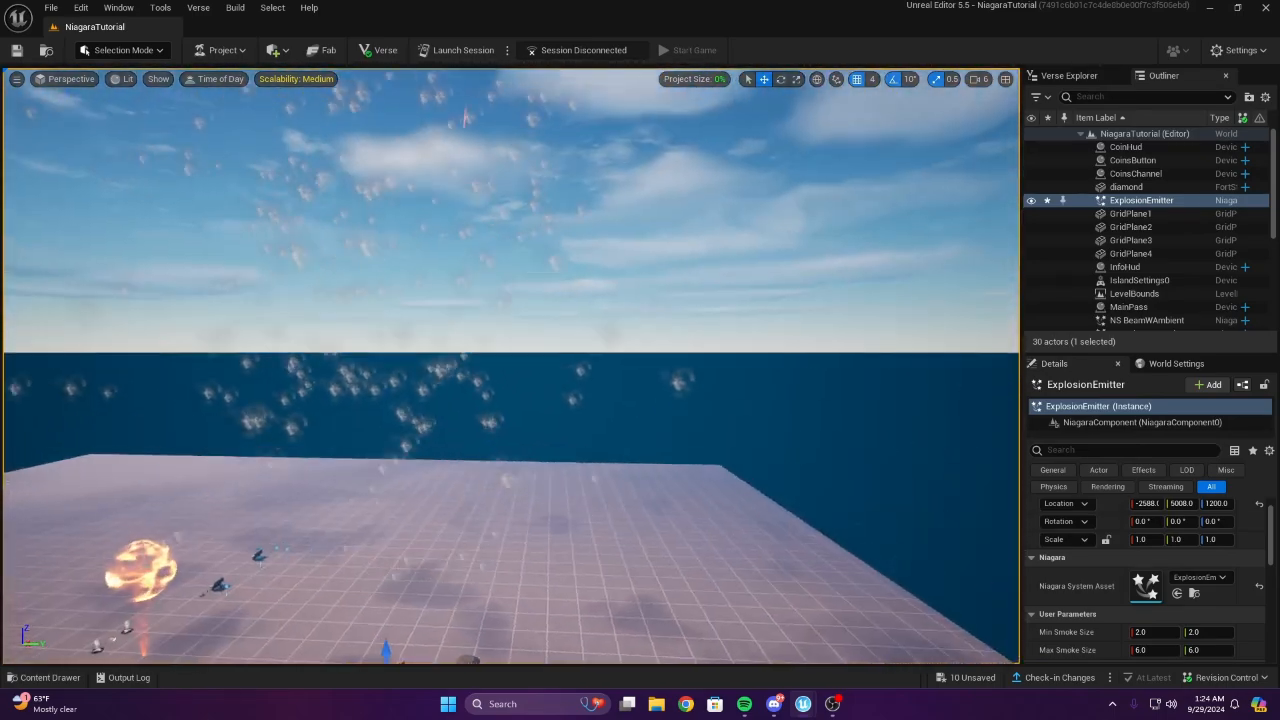
key("s")
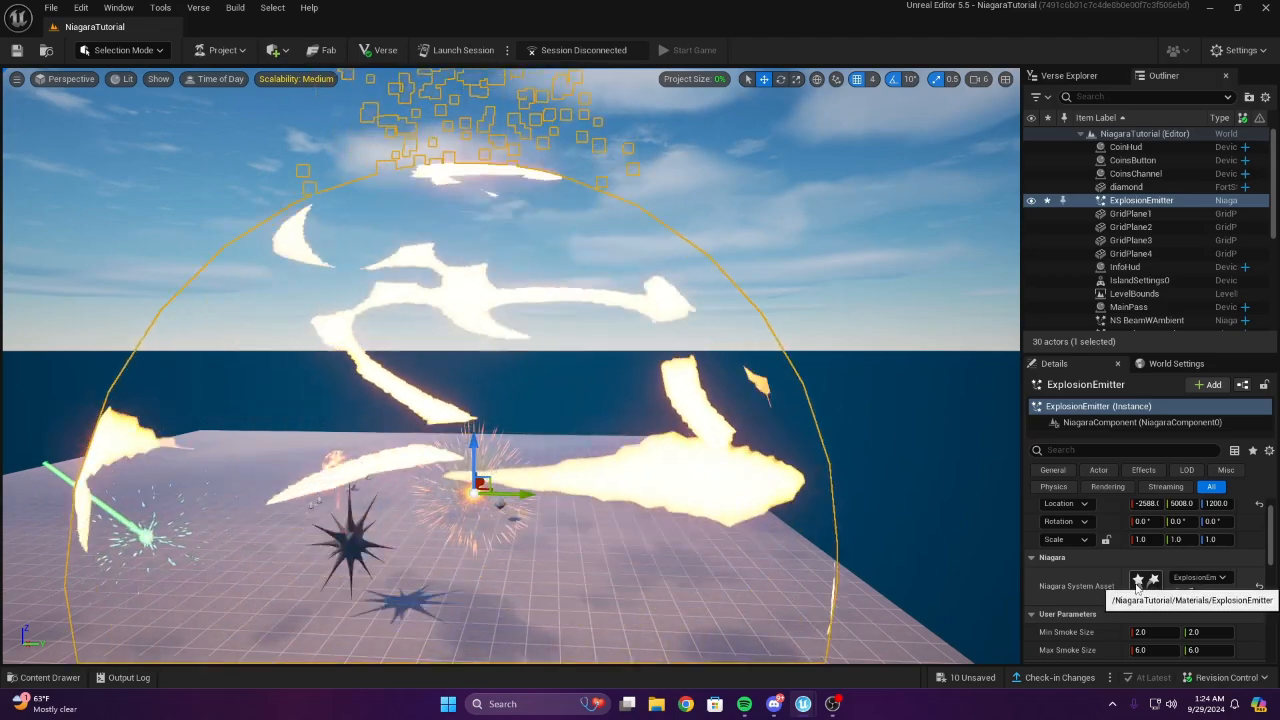
Reopen the ExplosionEmitter system and open the M_BlastWave material from Empty001's Mesh Renderer
double_click(1141, 590)
right_click_drag(816, 360, 830, 390)
left_click(586, 258)
double_click(1076, 434)
scroll(666, 315, "down", 2)
scroll(811, 371, "up", 2)
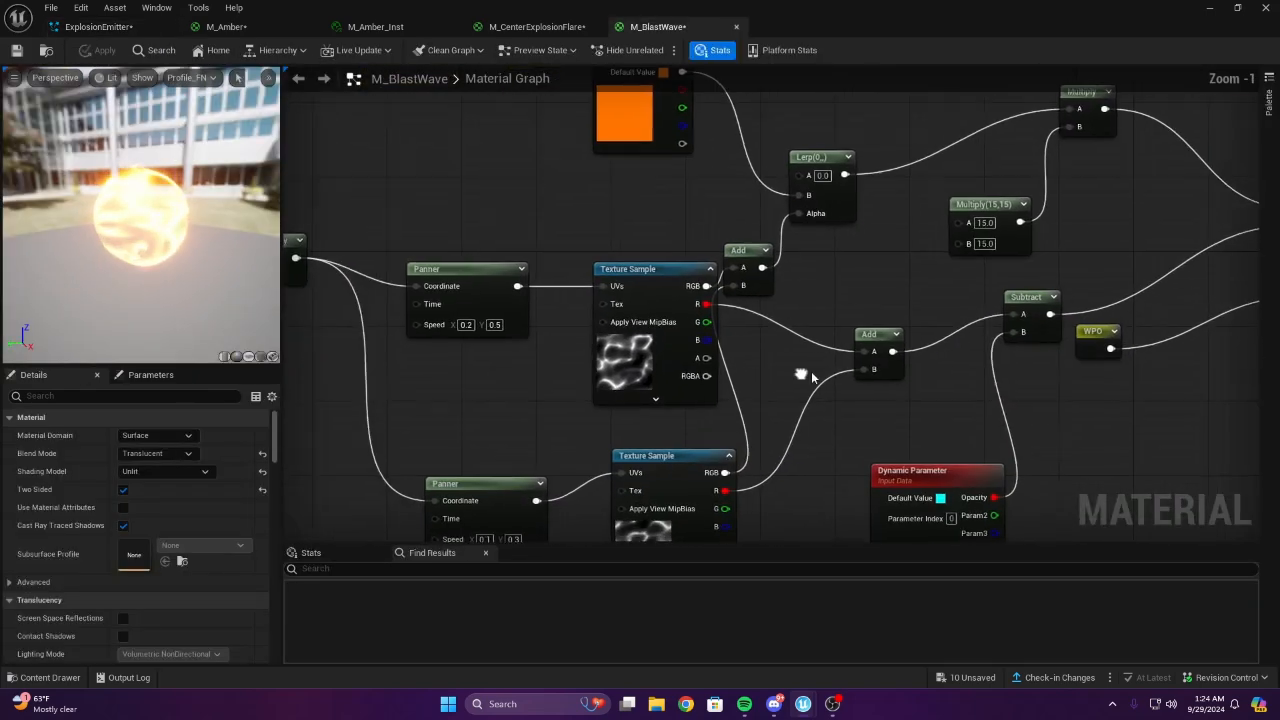
Insert a CheapContrast node between the upper Texture Sample's RGB output and input A of the Add node feeding the Lerp's Alpha
left_click(660, 302)
scroll(560, 279, "up", 1)
left_click(586, 226)
right_click(588, 235)
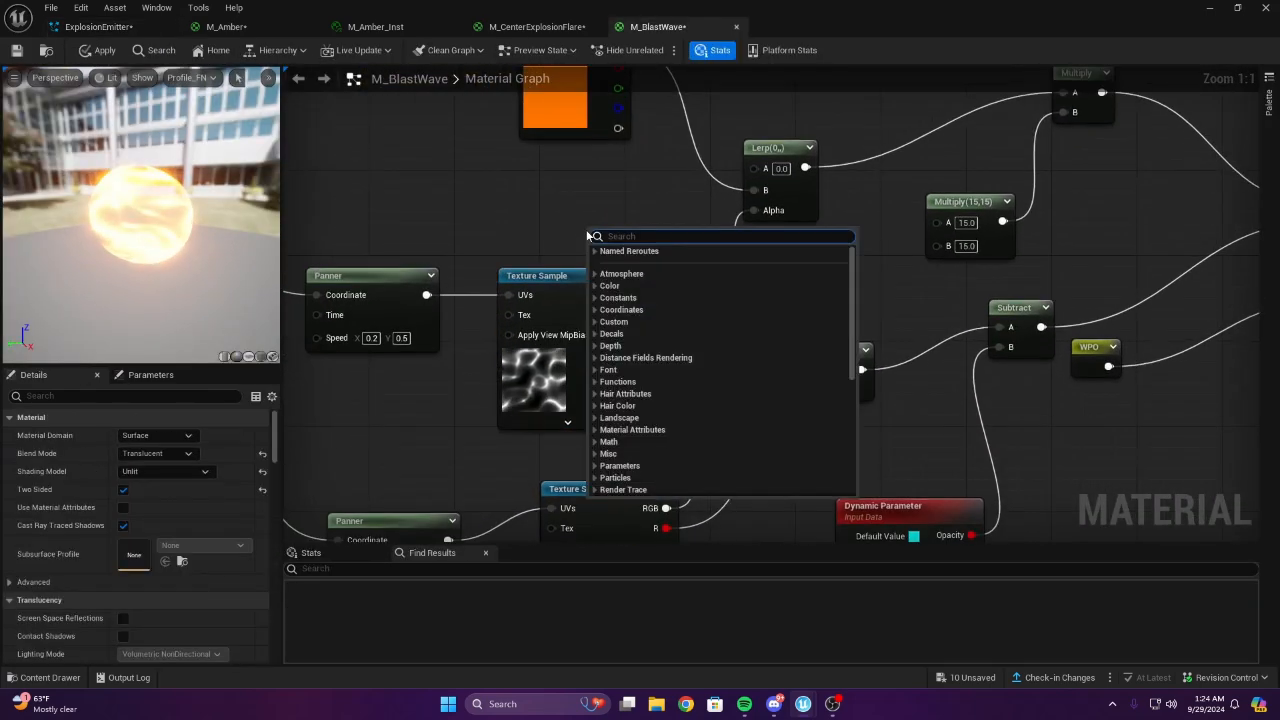
key("Return")
left_click_drag(570, 300, 527, 300)
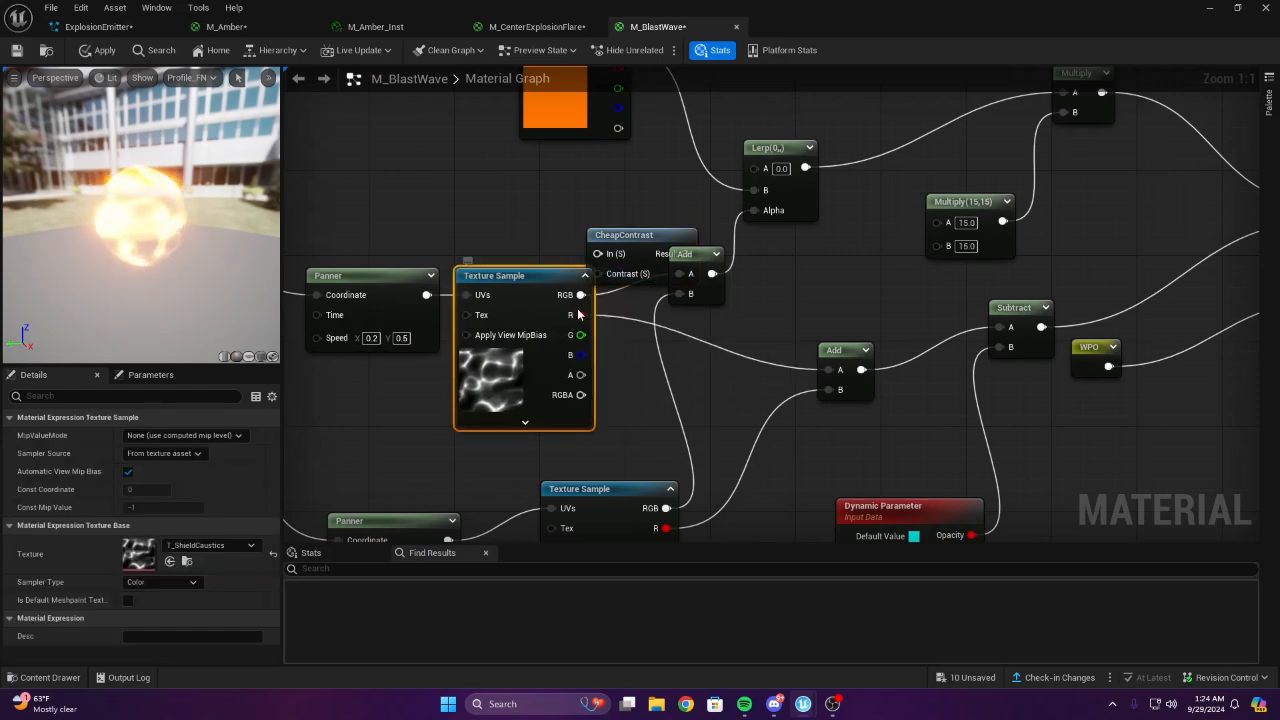
left_click(660, 237)
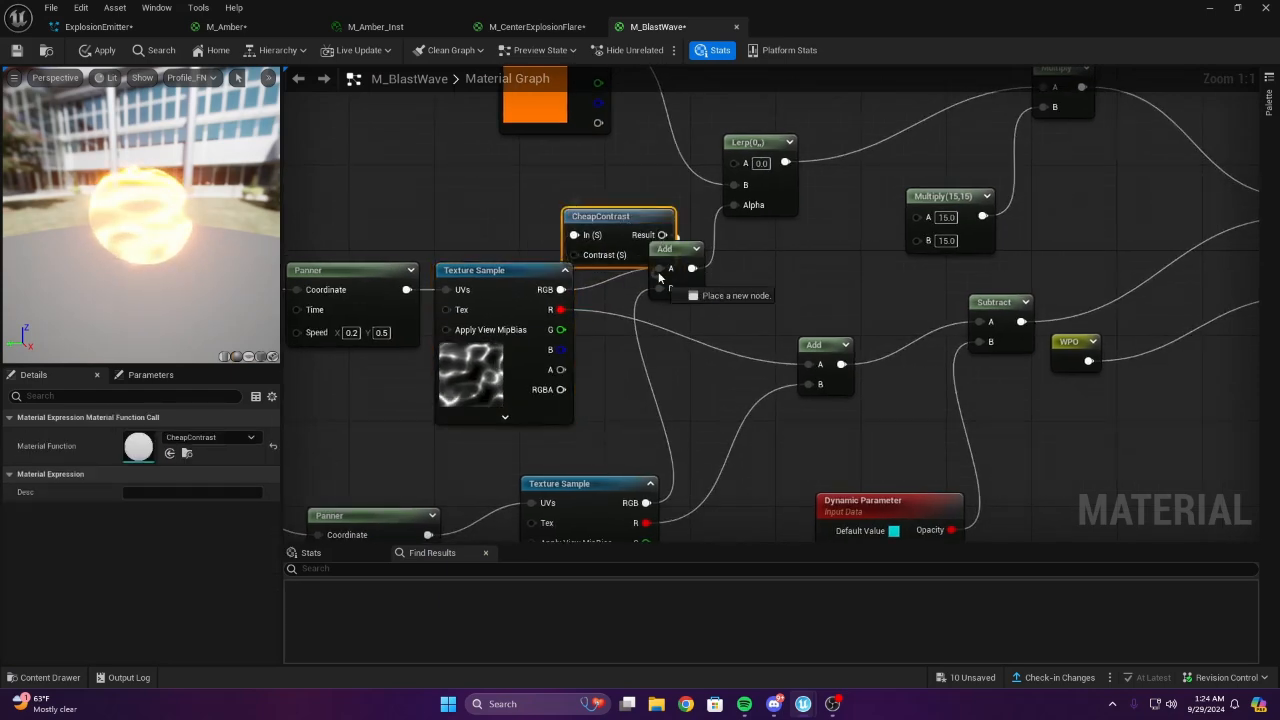
right_click_drag(658, 277, 728, 225)
Duplicate CheapContrast between the lower Texture Sample's RGB output and input B of the same Add node, and apply the material
key("ctrl+v")
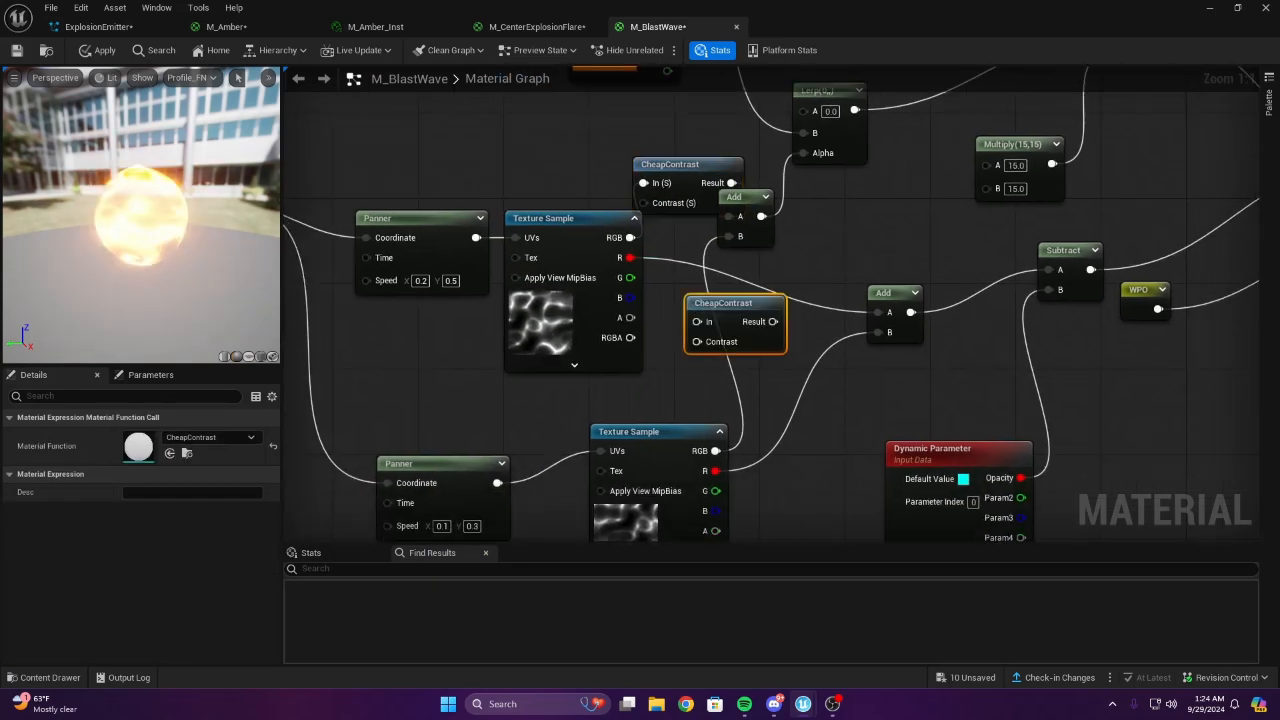
right_click_drag(693, 301, 615, 260)
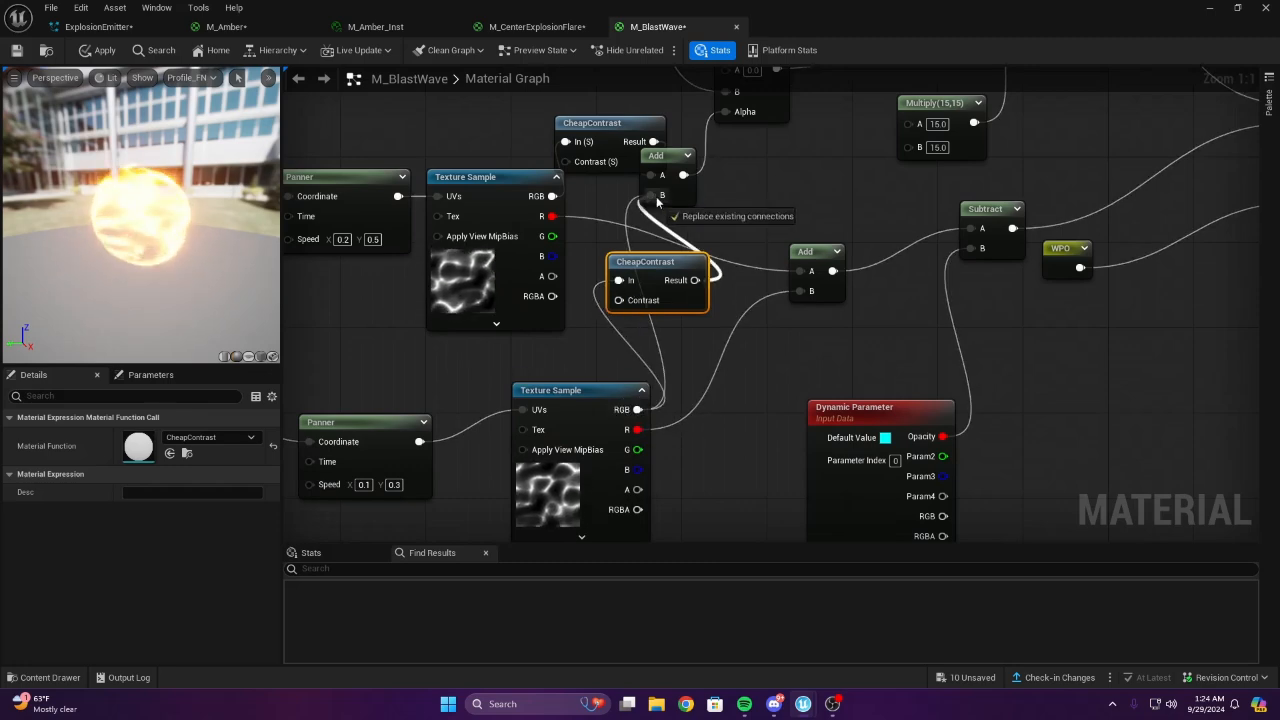
left_click_drag(650, 200, 652, 197)
right_click_drag(726, 225, 754, 227)
left_click(389, 162)
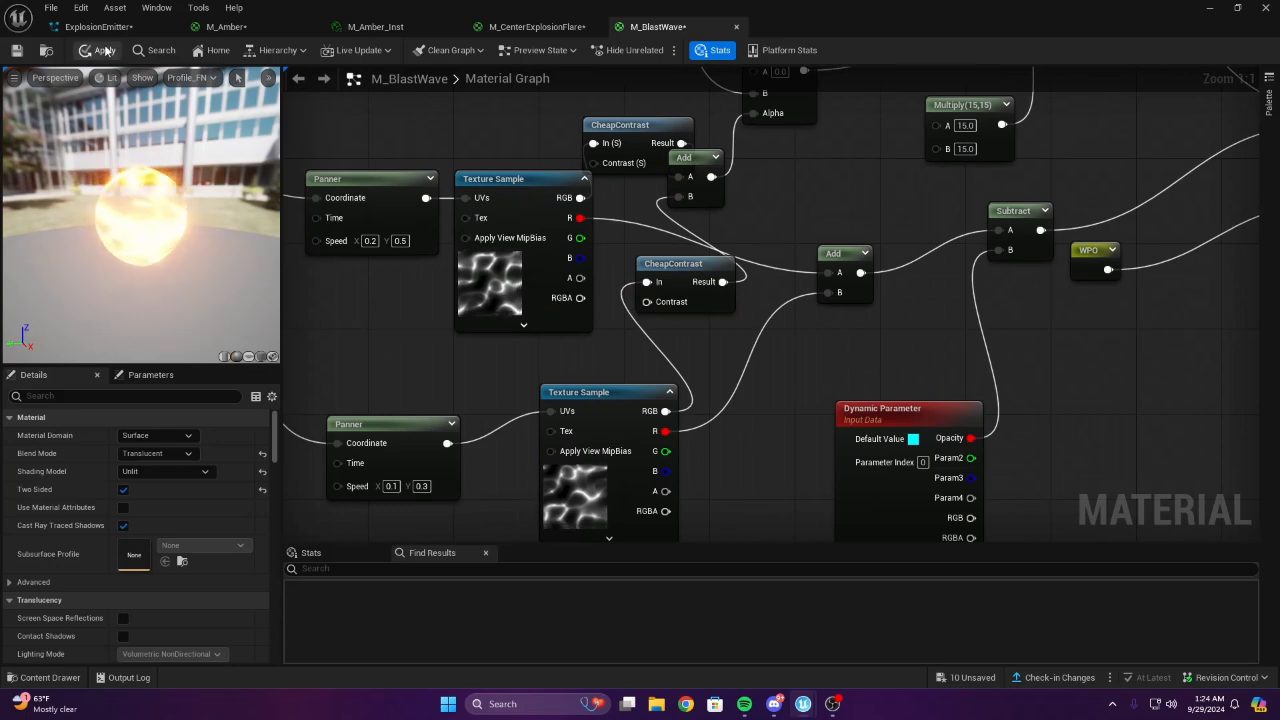
scroll(687, 293, "down", 7)
scroll(746, 300, "up", 2)
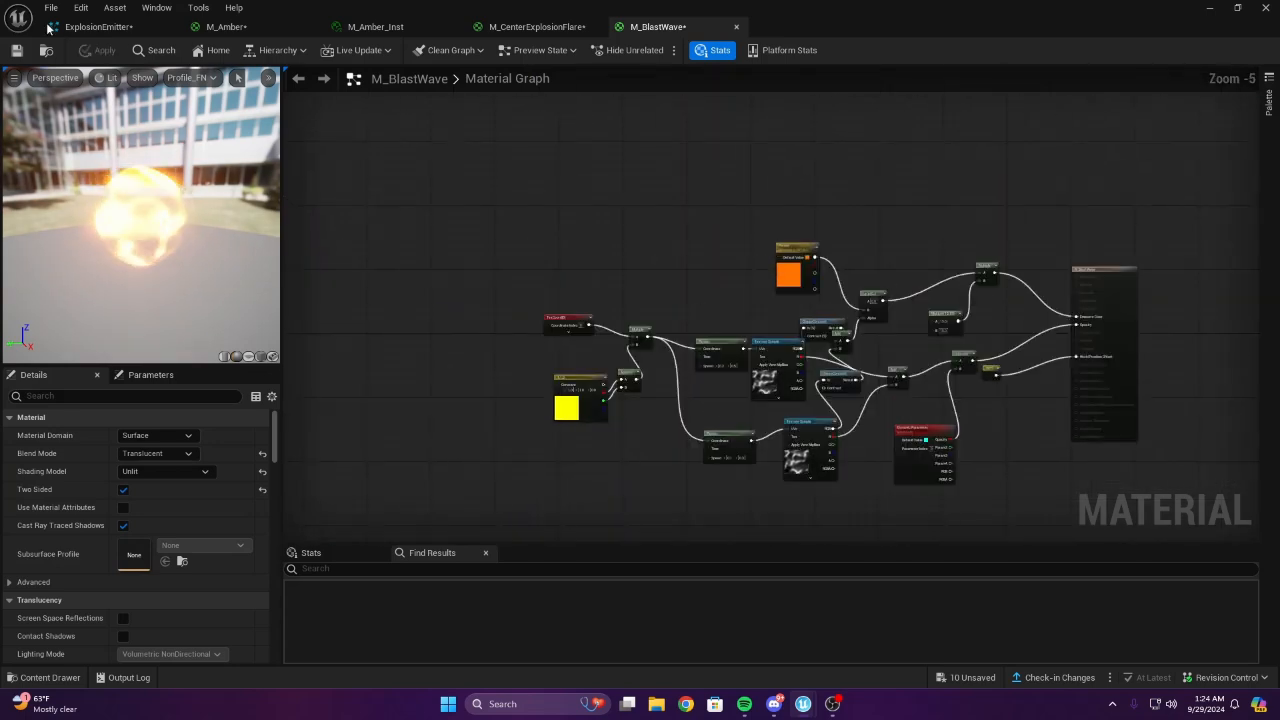
Return to the level and examine the explosion with the contrast-adjusted blast wave material from several distances
left_click(95, 27)
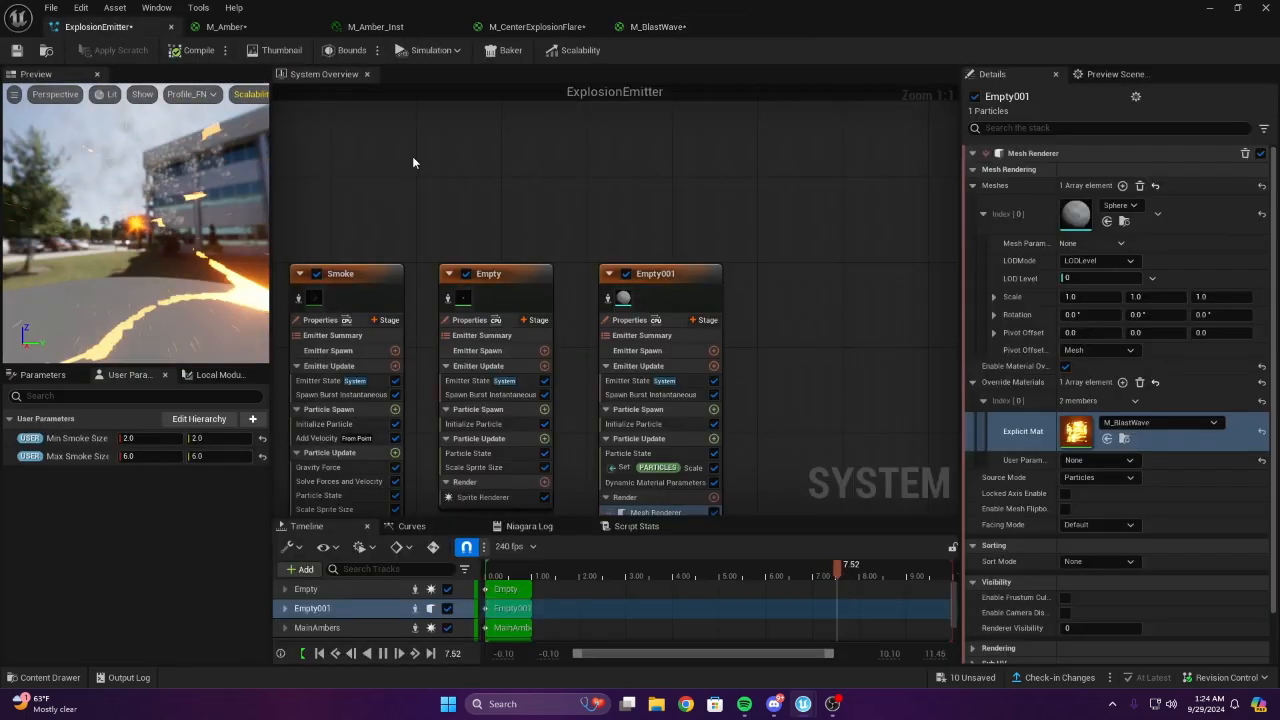
left_click(1207, 7)
scroll(596, 118, "down", 6)
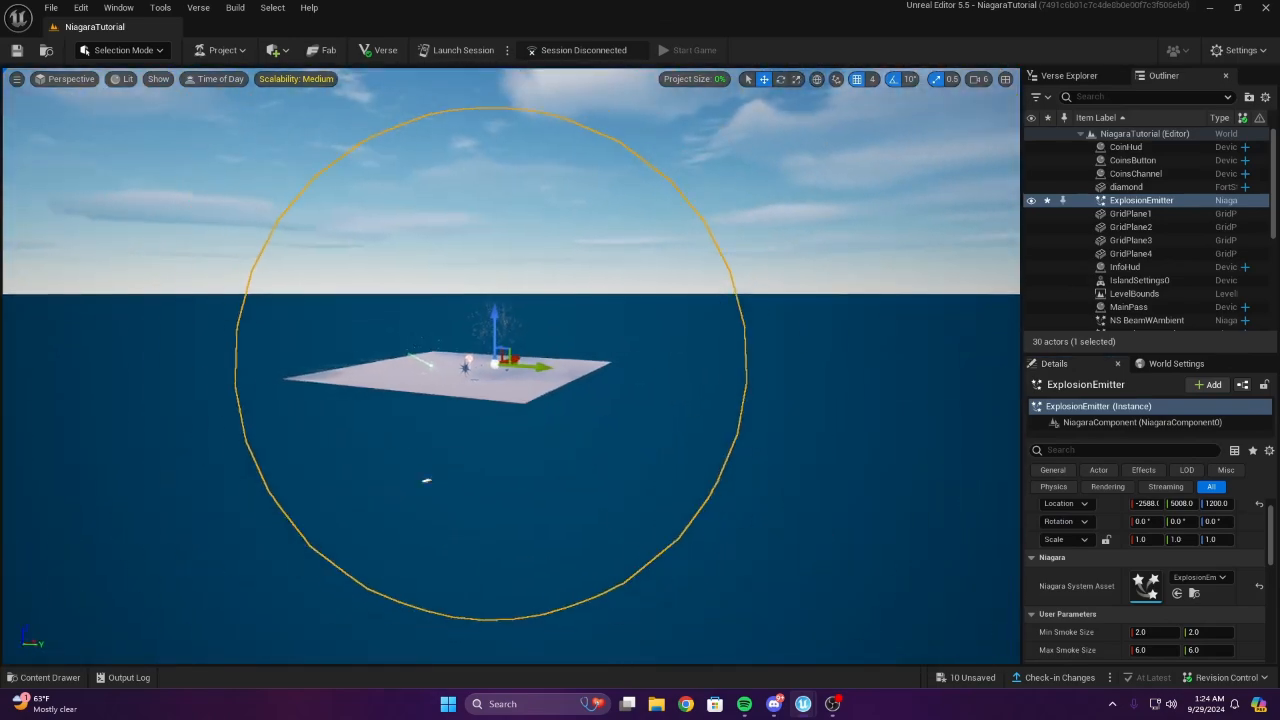
key("w")
right_click_drag(596, 118, 430, 75)
key("f")
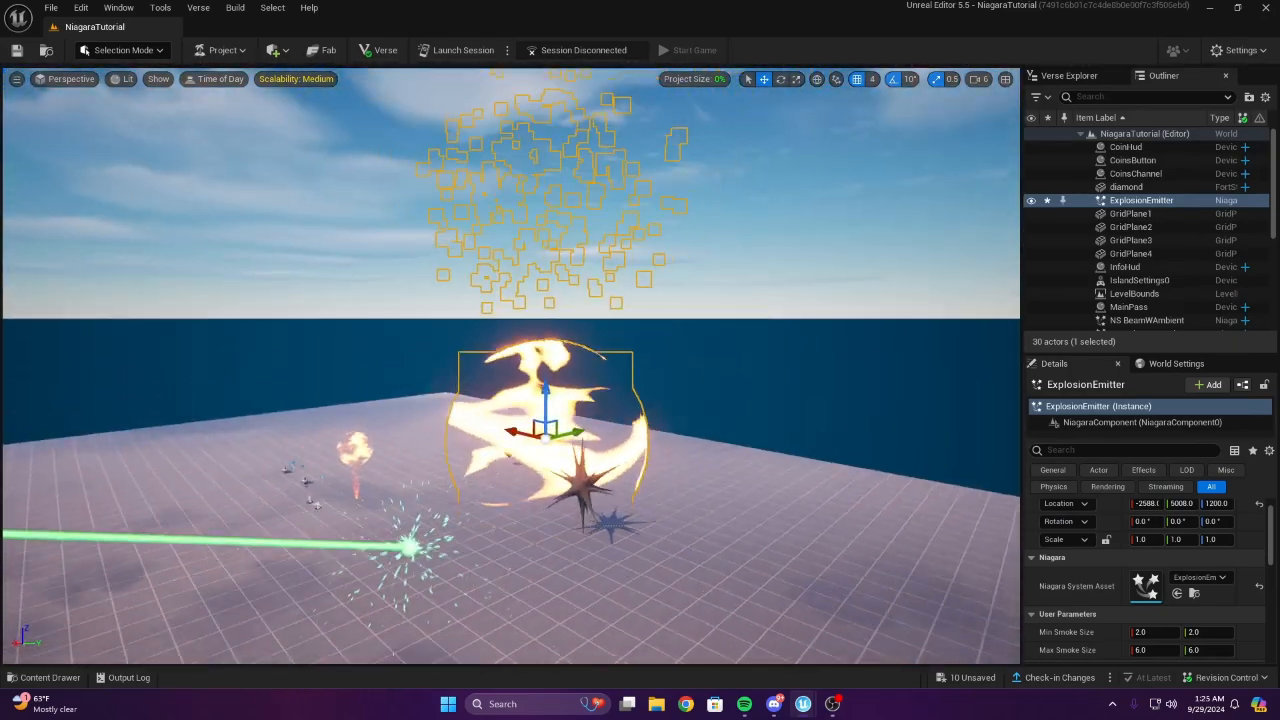
mouse_move(649, 345)
right_mouse_down()
mouse_move(770, 333)
mouse_move(649, 345)
right_mouse_up()
Reopen the ExplosionEmitter system and add a key with value 0 at time 0.5 to Empty001's Opacity curve
double_click(1158, 590)
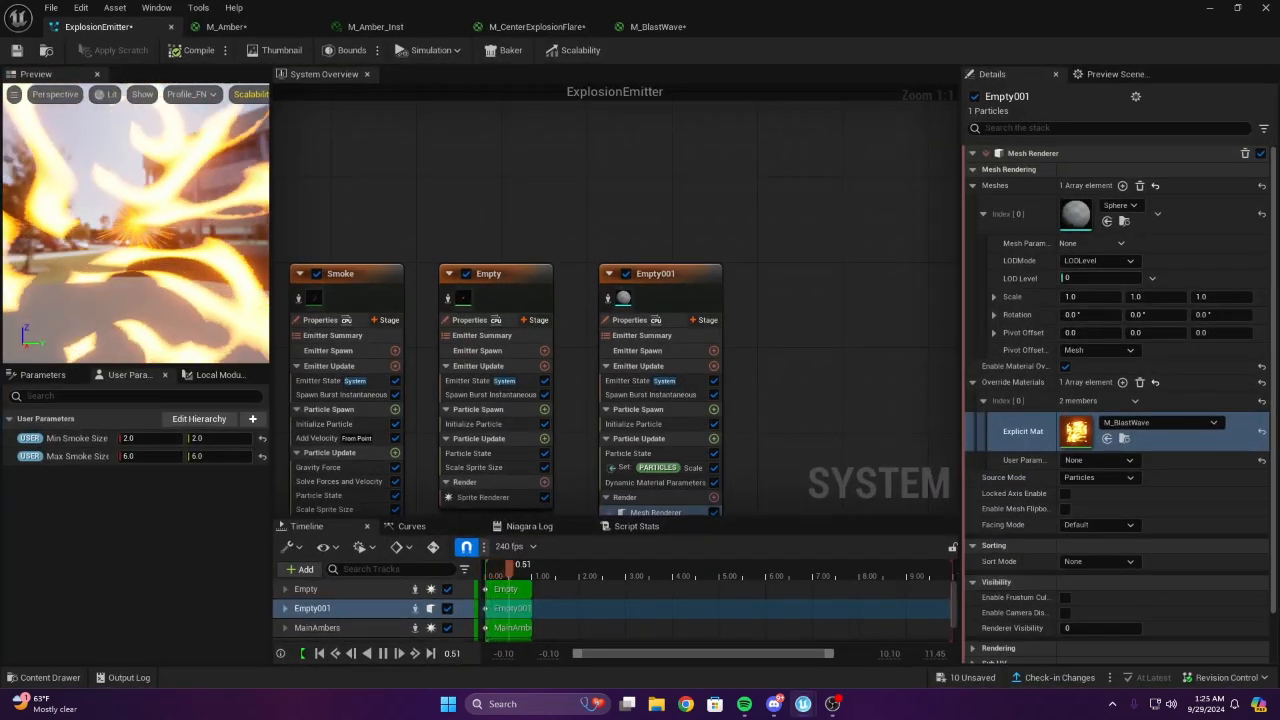
left_click(583, 396)
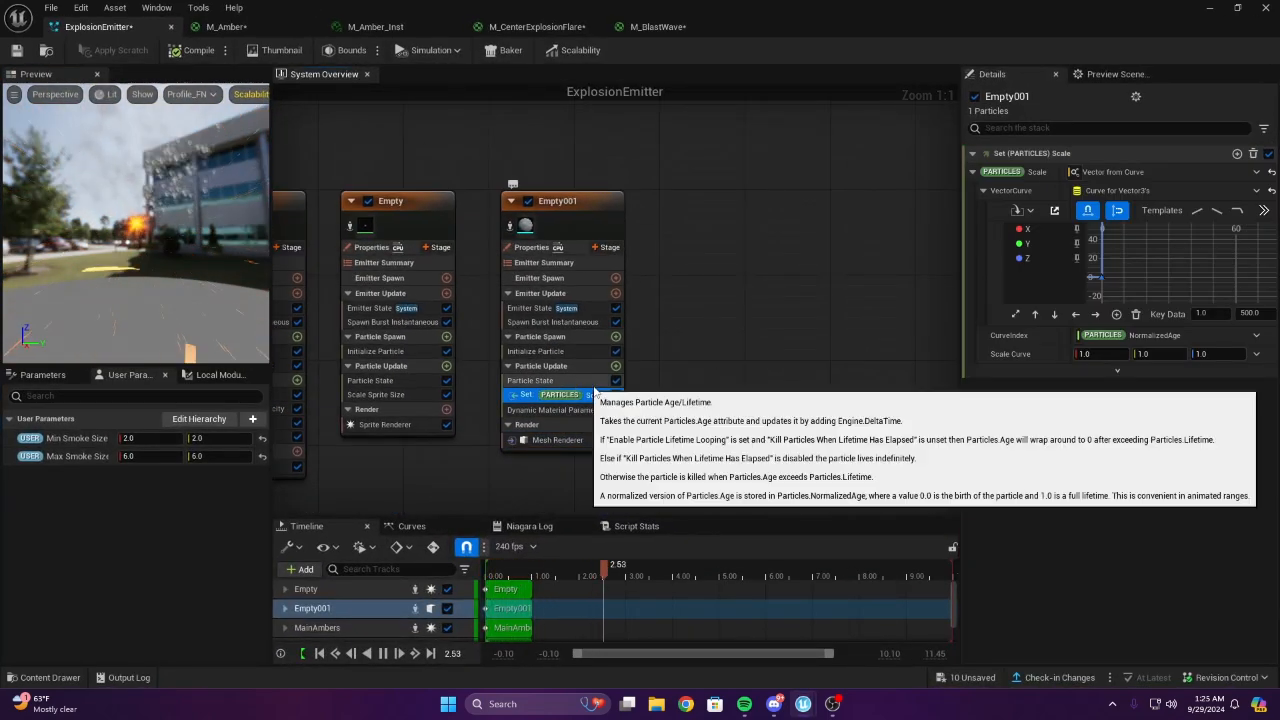
right_click_drag(654, 399, 703, 395)
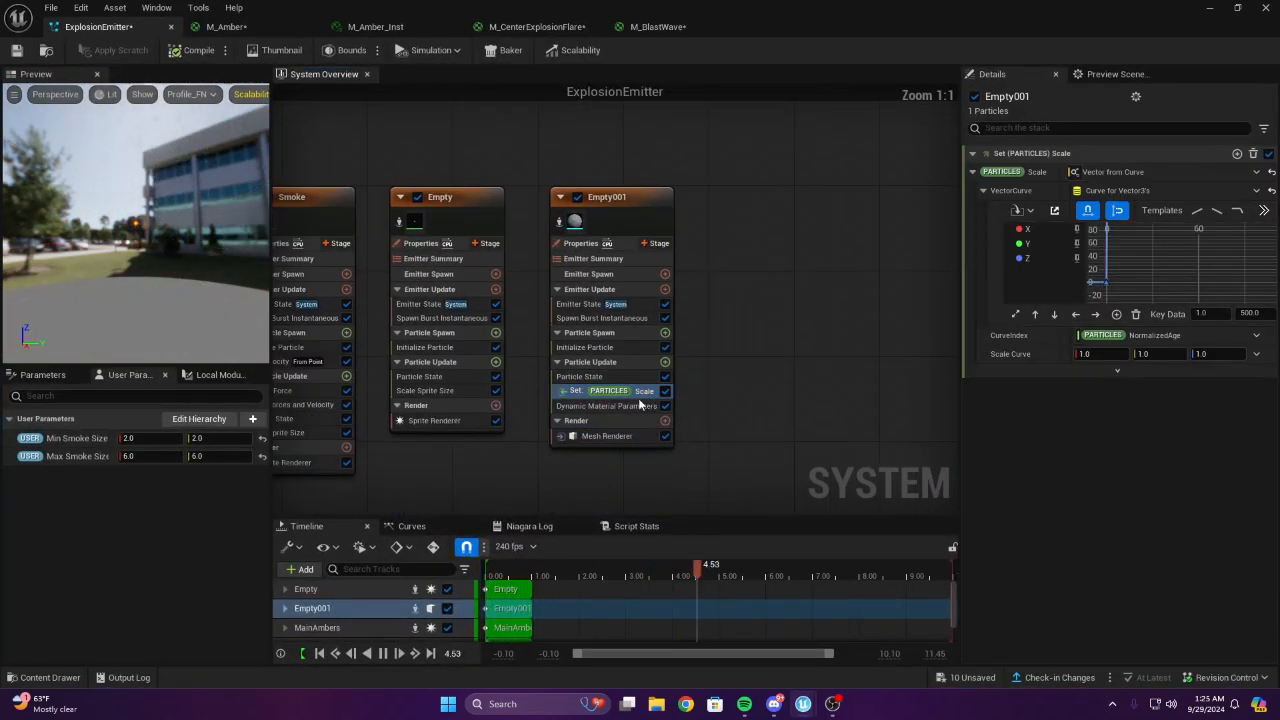
left_click(606, 406)
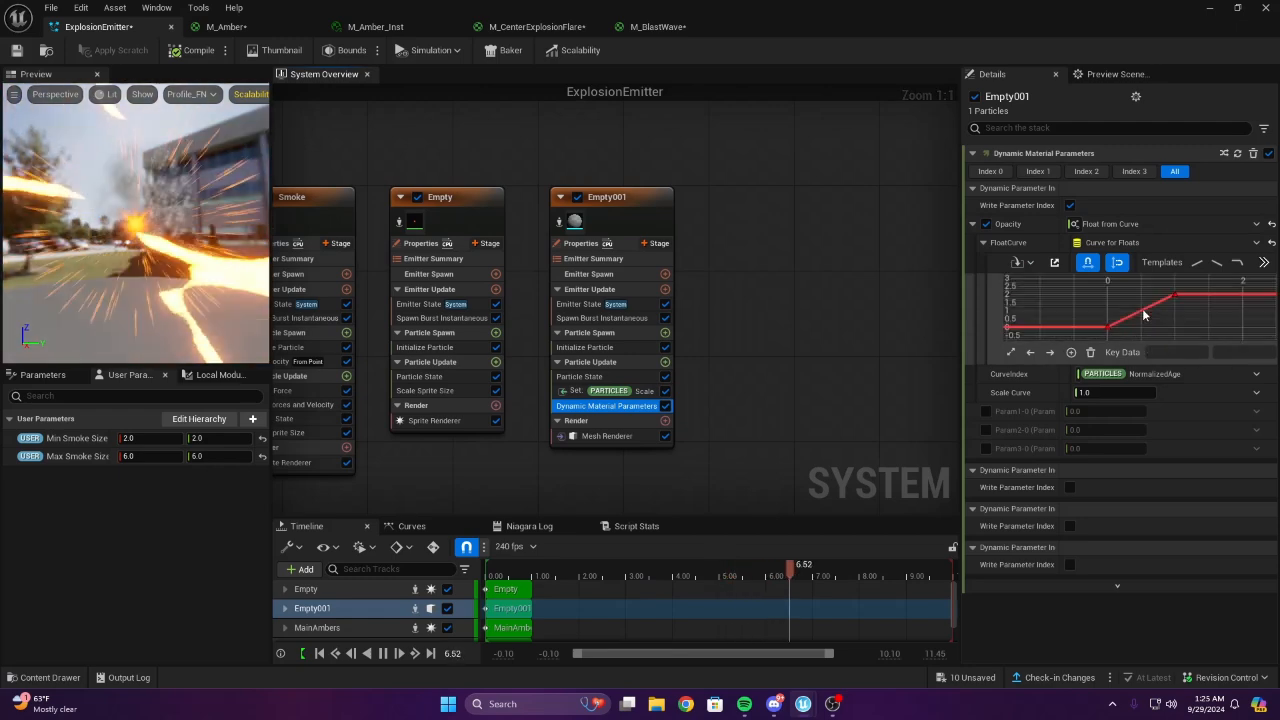
left_click(1140, 314)
left_click(1225, 352)
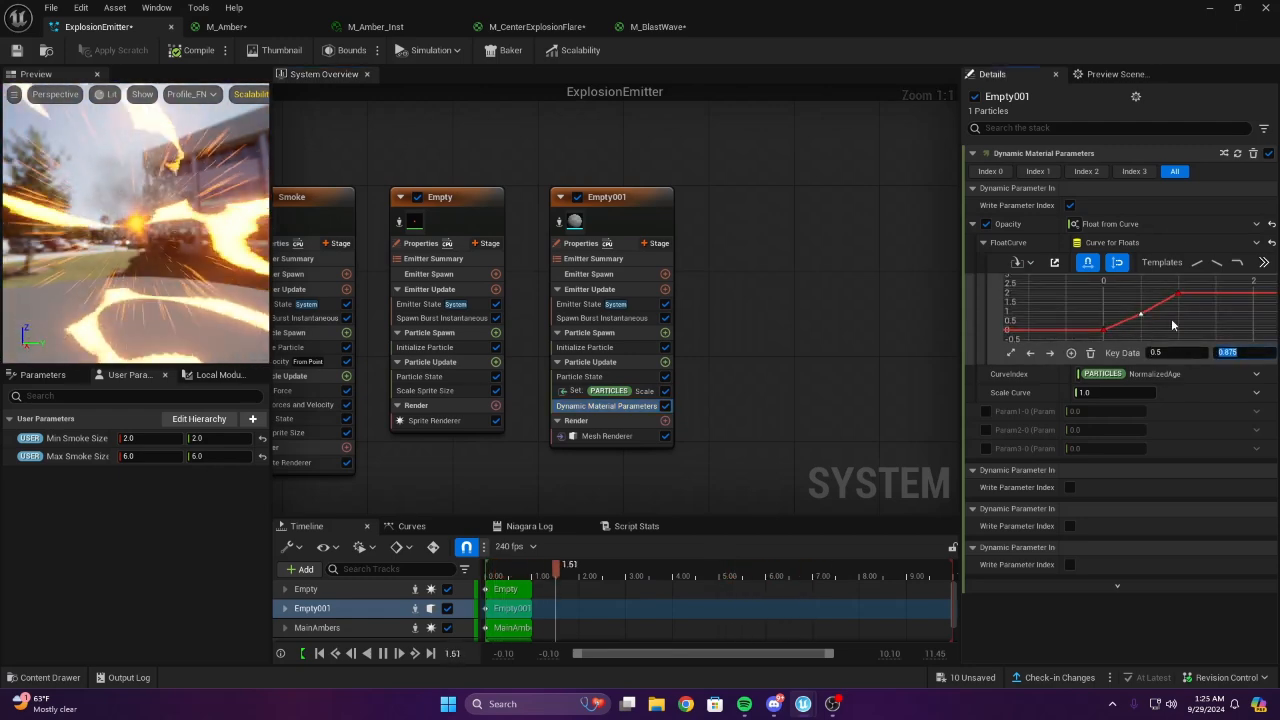
type("0")
key("Return")
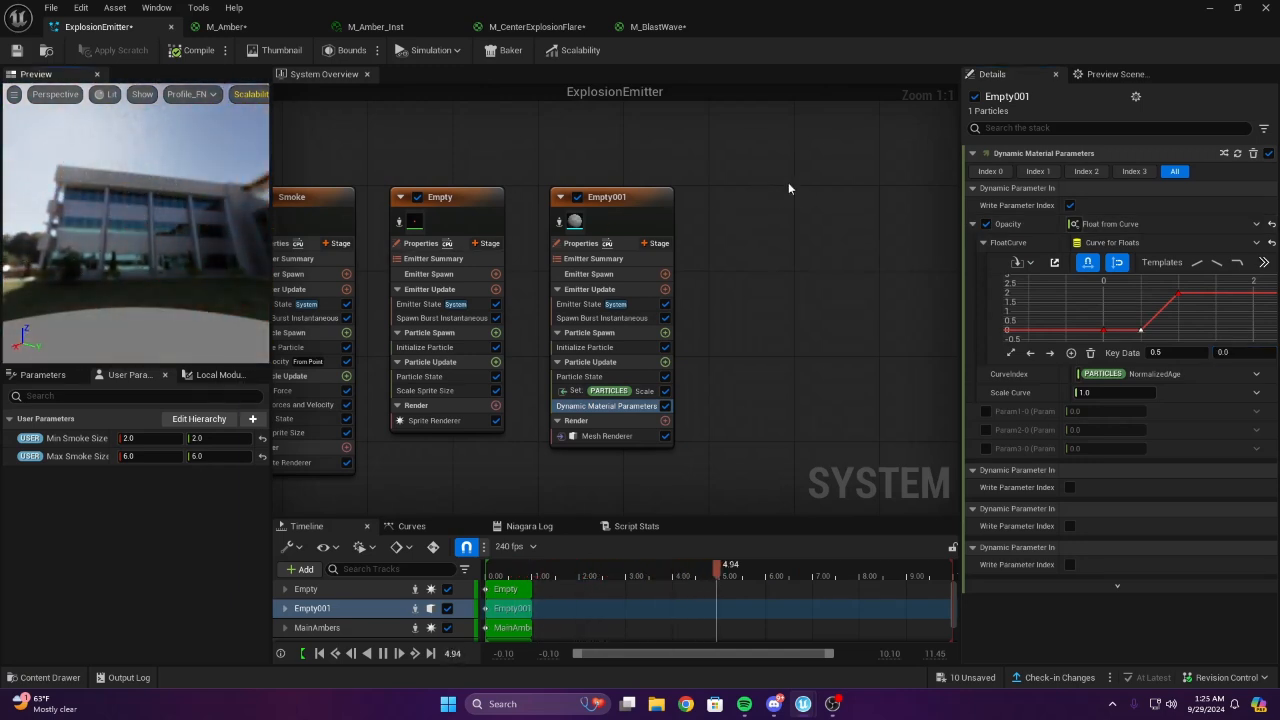
right_click_drag(788, 188, 598, 210)
scroll(600, 165, "down", 2)
scroll(714, 204, "up", 2)
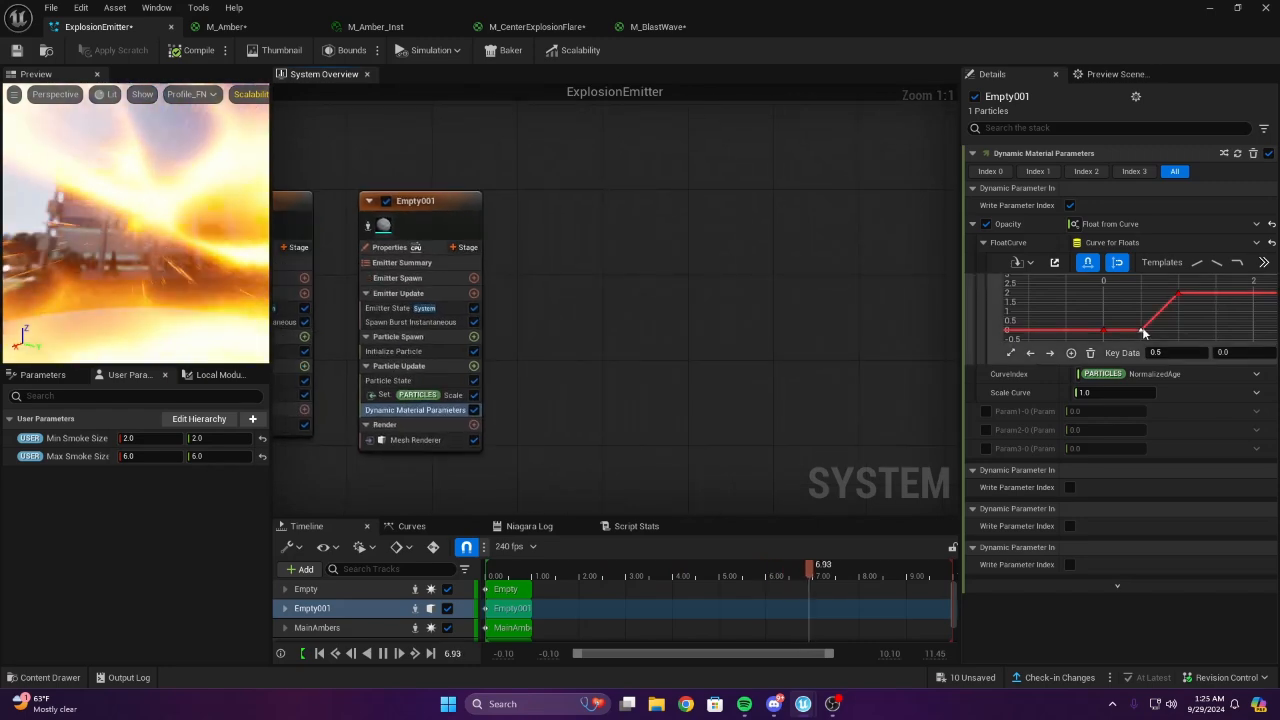
Move the selected Opacity curve key to time 0.2
left_click(1174, 353)
type(".2")
key("Return")
Rename the Empty001 emitter as Shockwave
right_click_drag(702, 227, 644, 223)
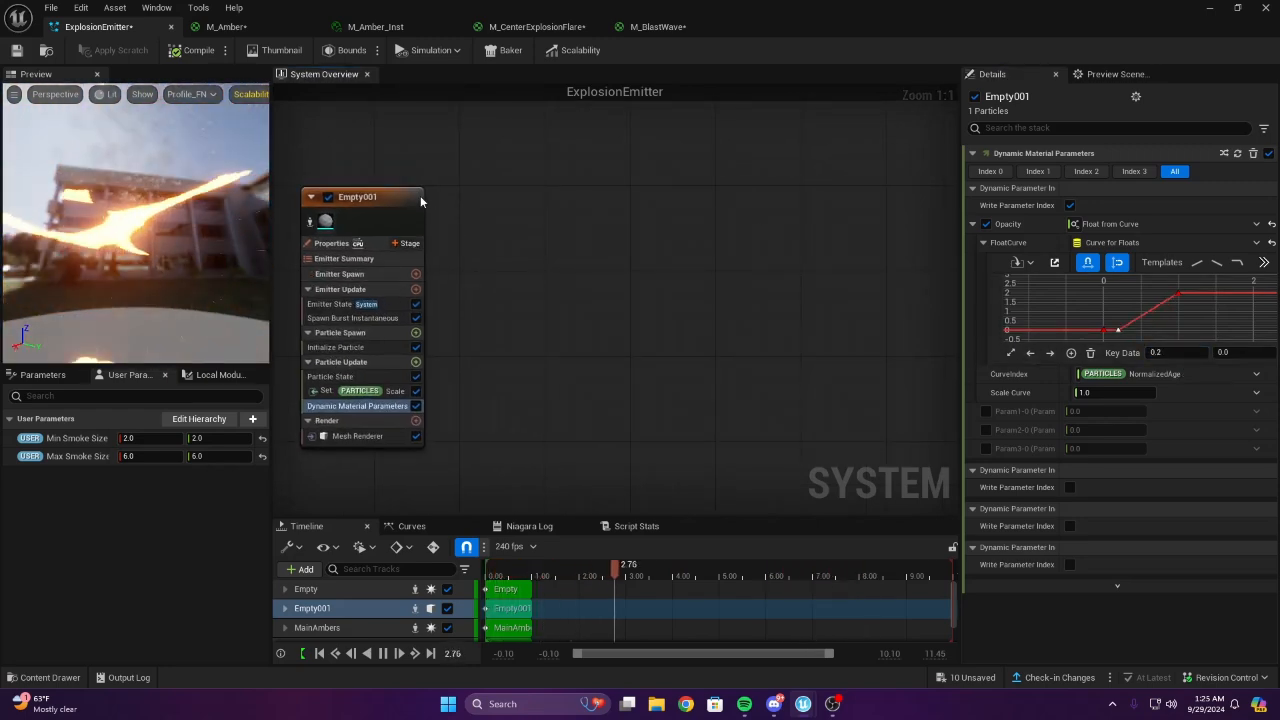
right_click_drag(360, 212, 512, 259)
left_click(512, 259)
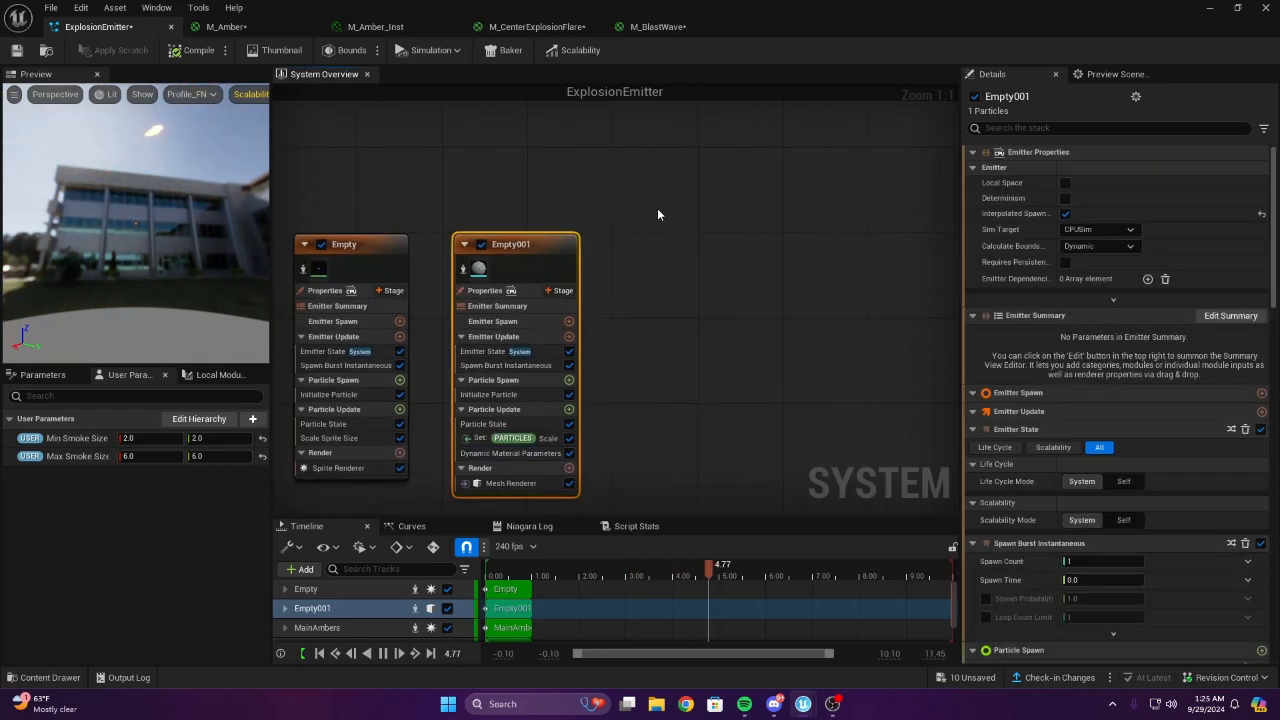
key("F2")
type("Shockwave")
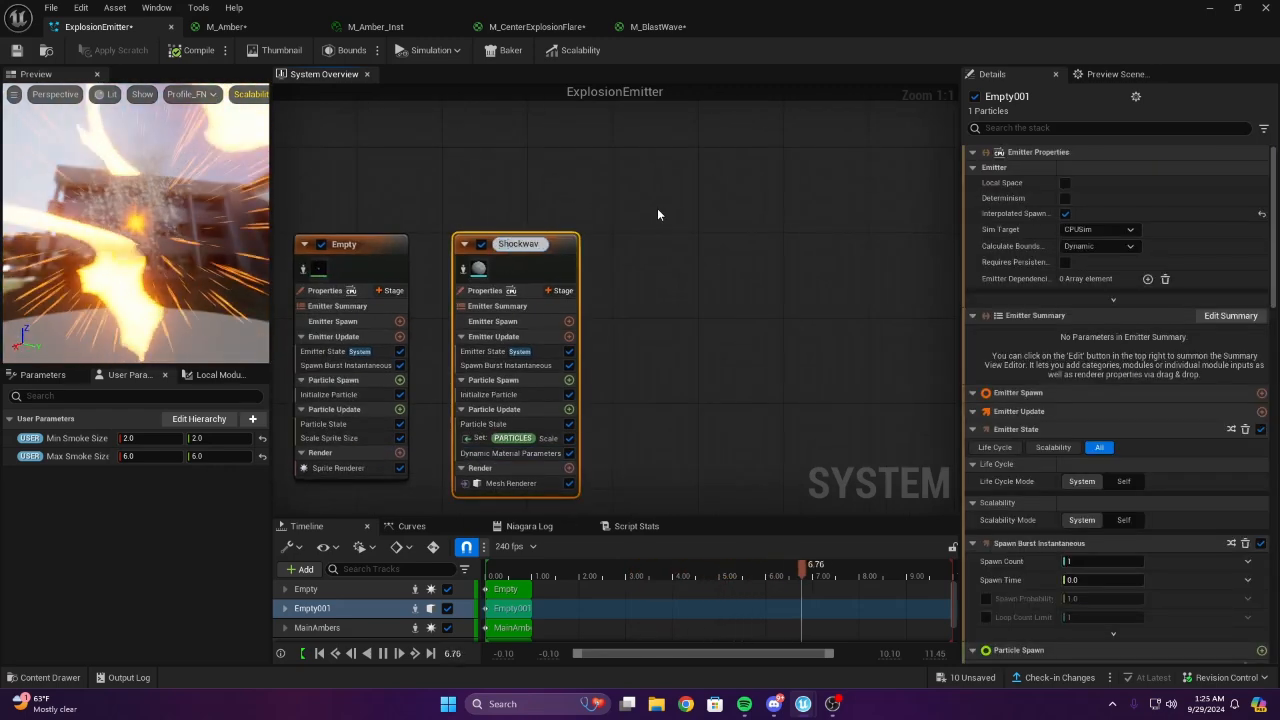
key("Return")
Rename the Empty emitter as Flare, keeping it enabled
right_click_drag(657, 208, 756, 219)
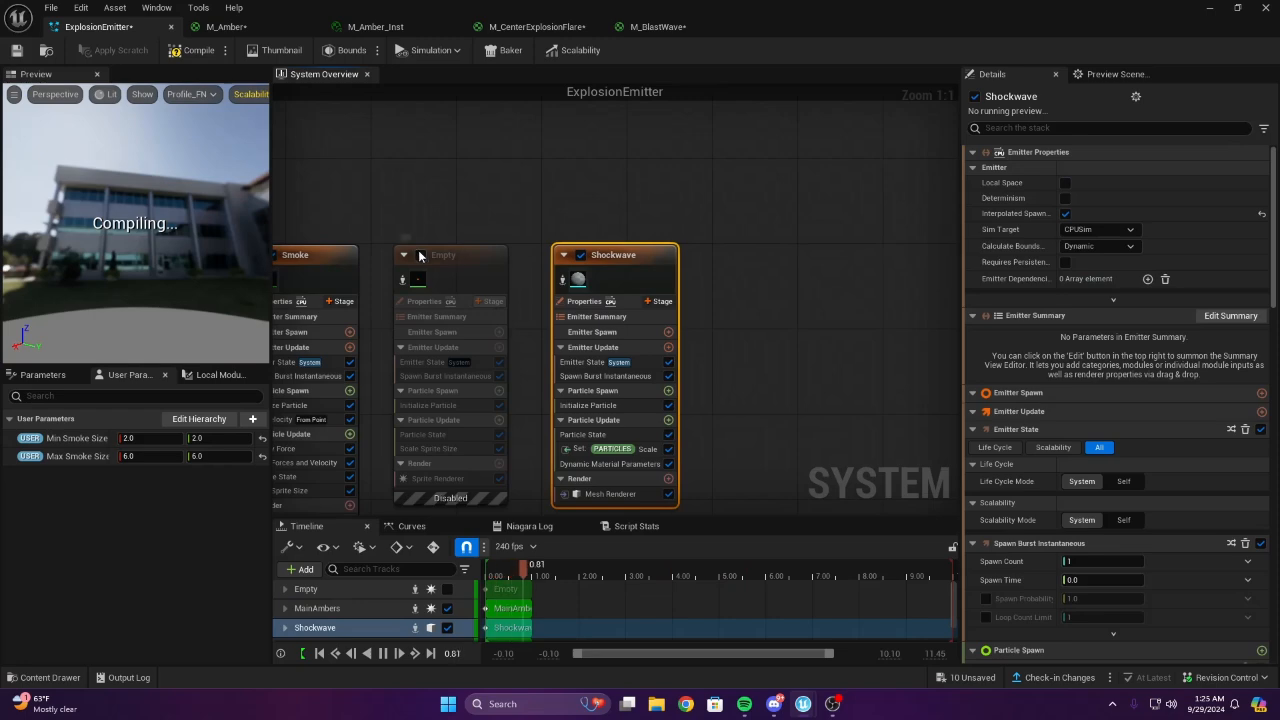
left_click(419, 256)
right_click_drag(419, 256, 569, 226)
left_click(578, 258)
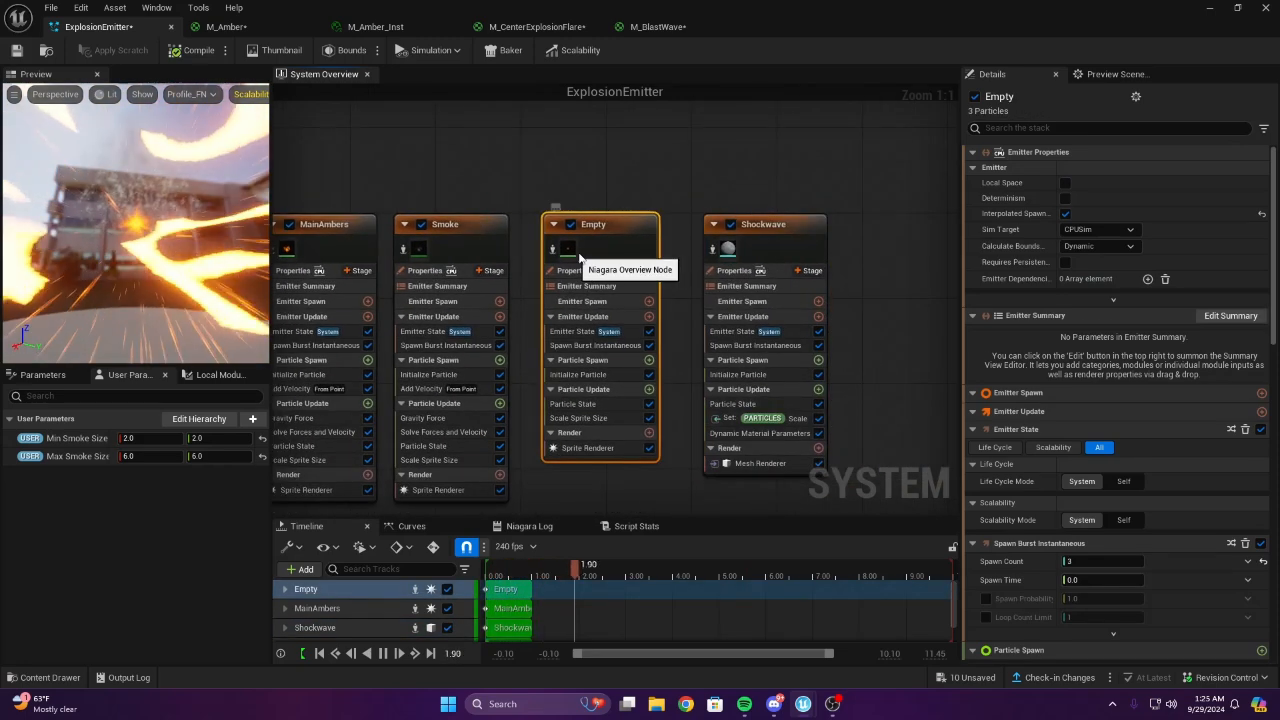
right_click_drag(611, 225, 637, 226)
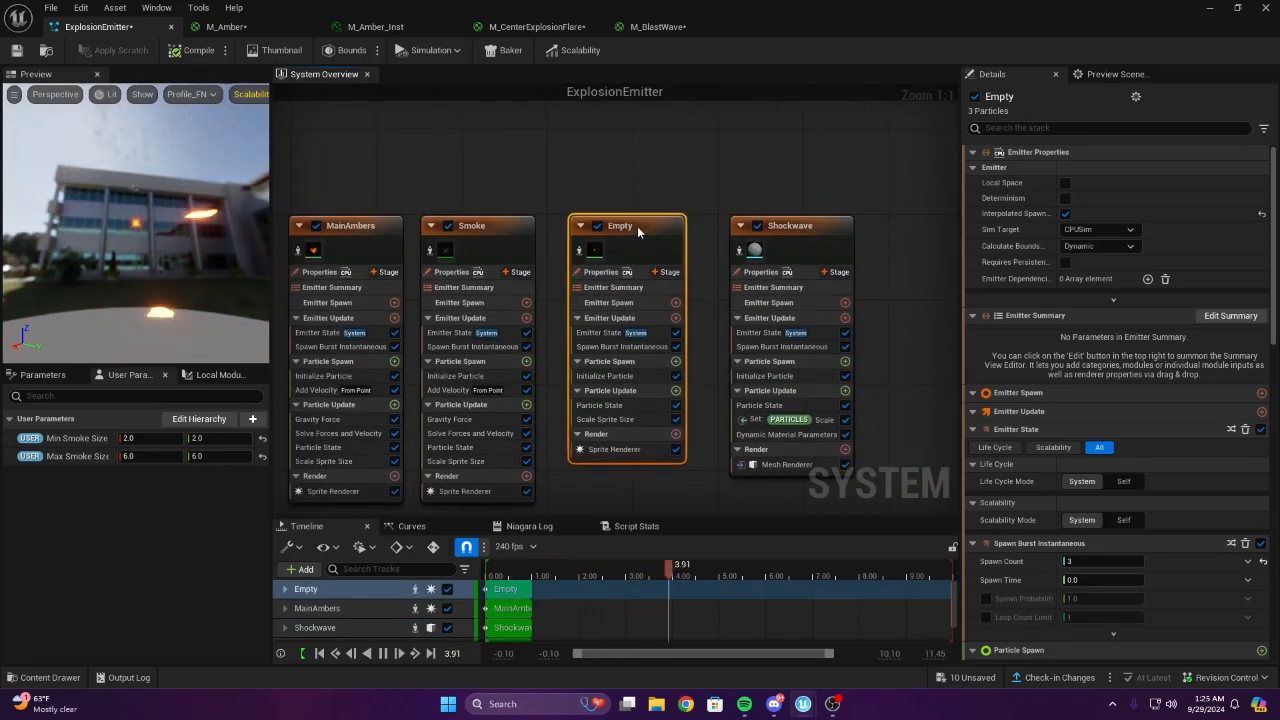
type("Flare")
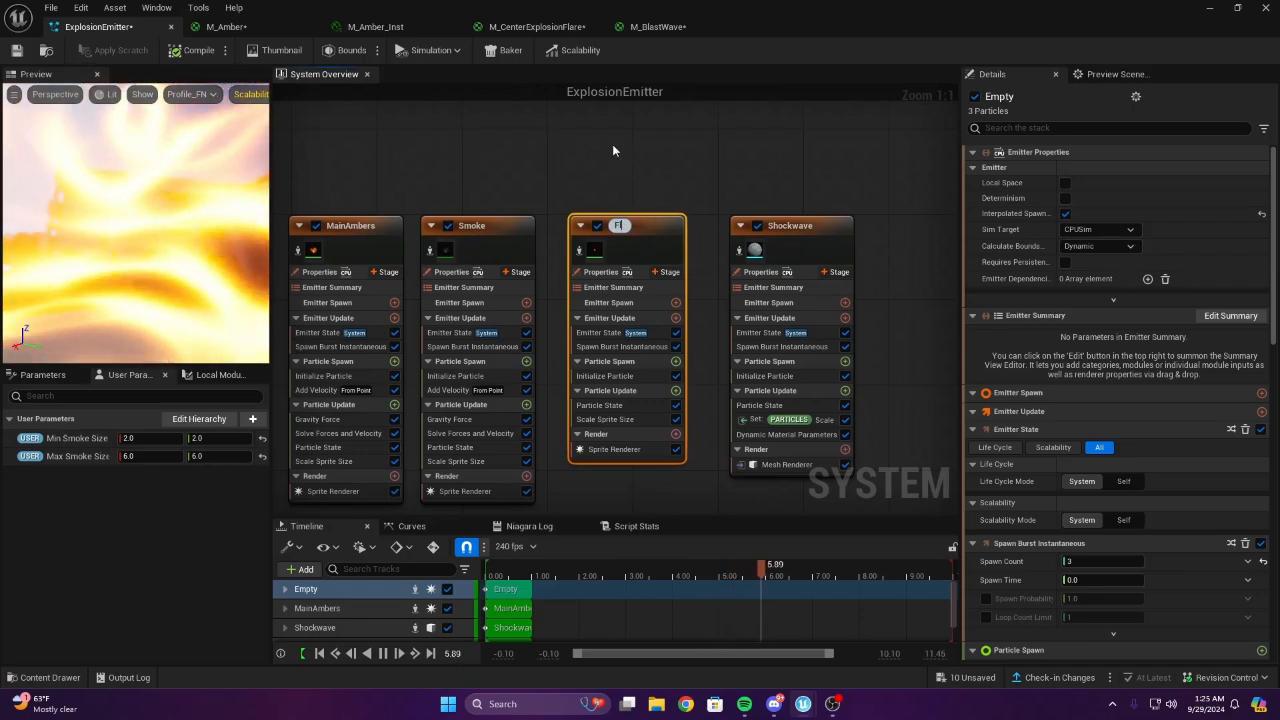
key("Return")
Set MainAmbers' Add Velocity speed to 5000 and its burst Spawn Count to 500
left_click(650, 130)
scroll(546, 195, "down", 3)
scroll(546, 195, "up", 3)
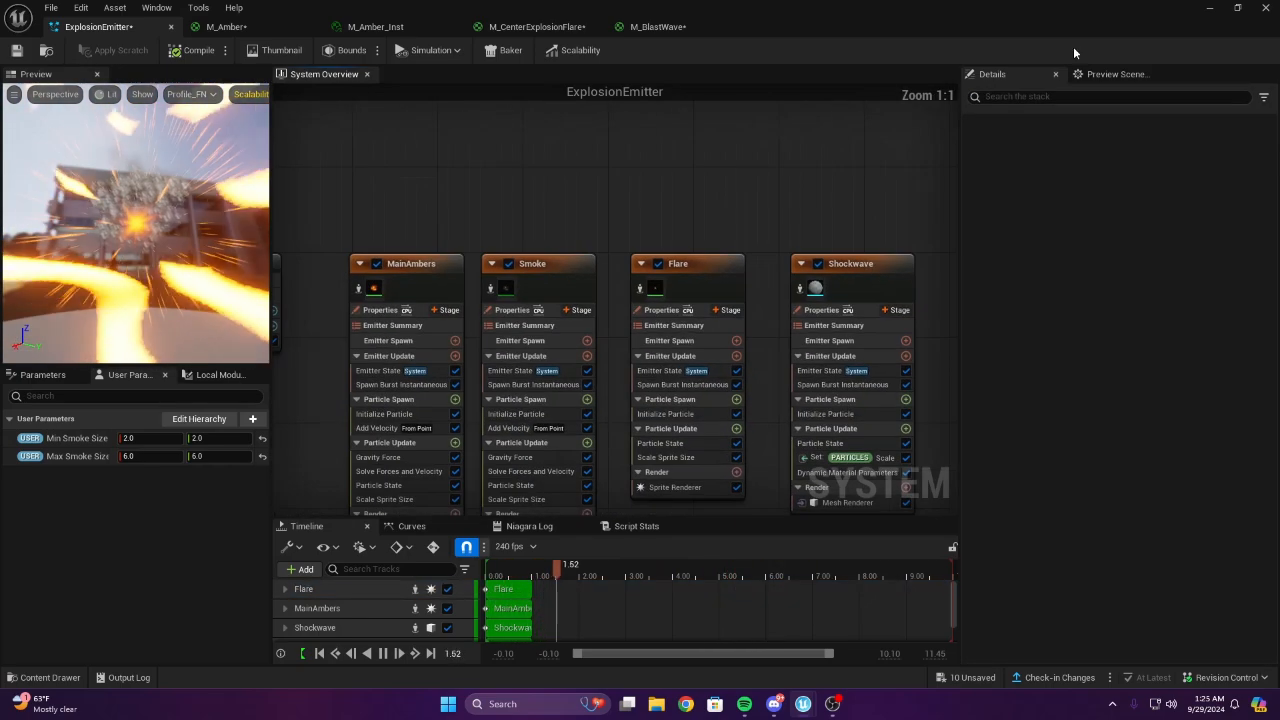
left_click(1207, 7)
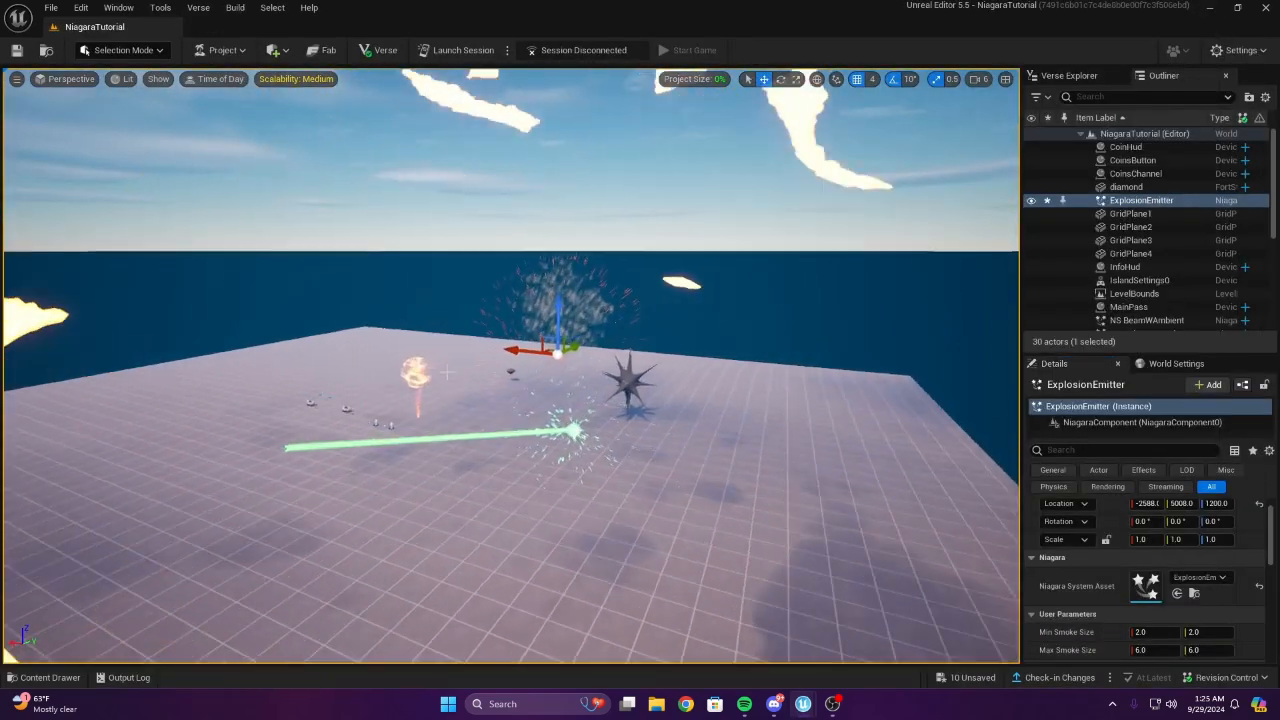
double_click(1145, 588)
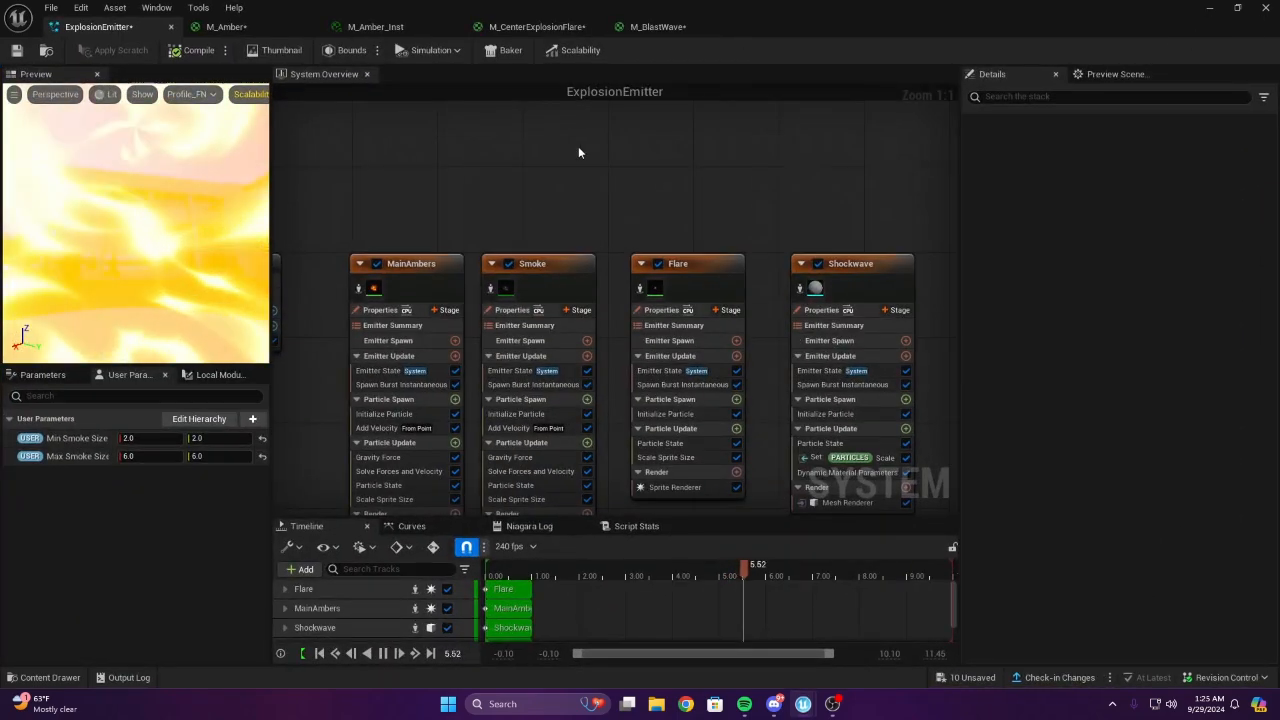
right_click(496, 286)
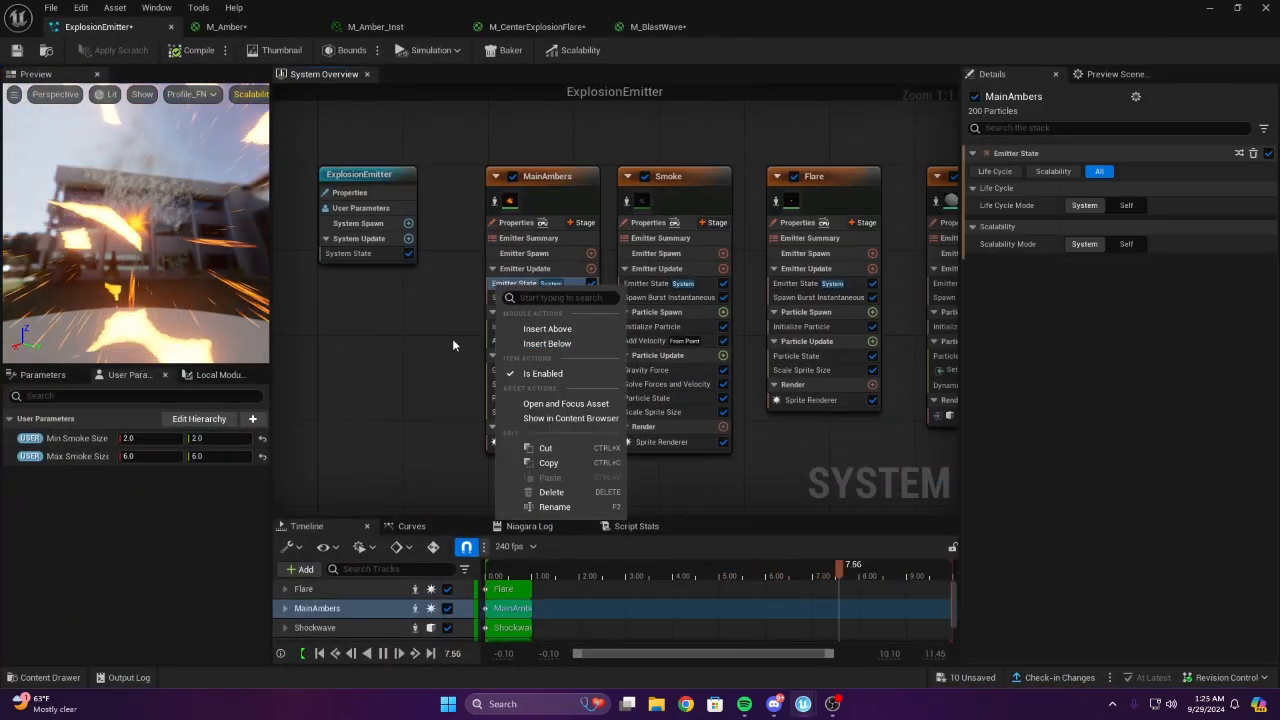
right_click_drag(452, 338, 587, 329)
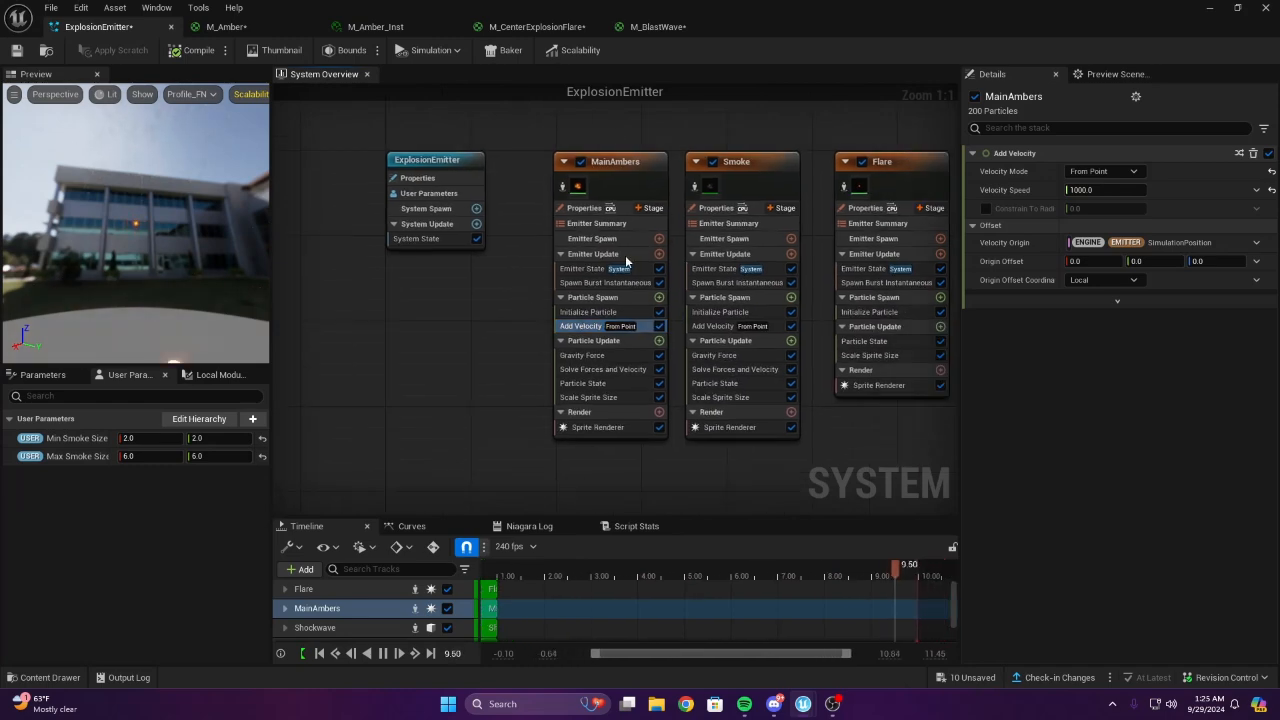
right_click_drag(478, 284, 490, 297)
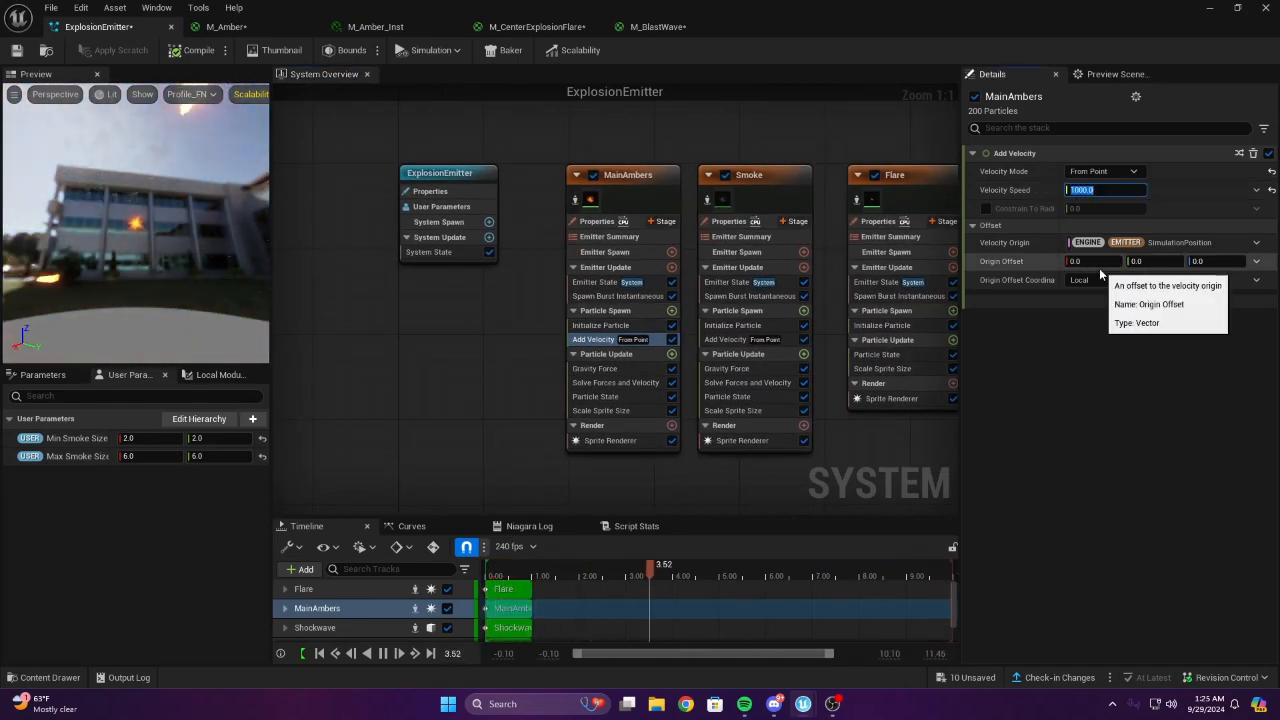
type("5000")
key("Return")
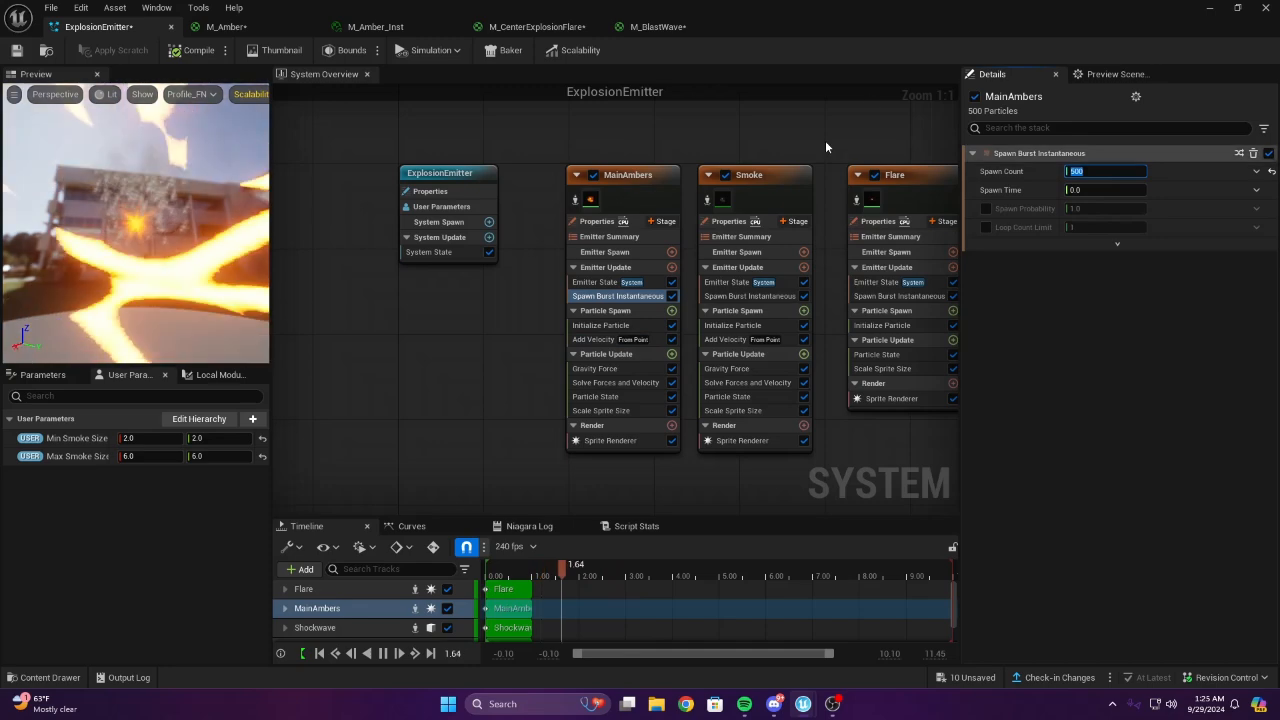
Return to the level and examine the explosion with the faster, denser embers
left_click(1207, 8)
key("s")
right_click_drag(756, 322, 766, 295)
left_click(749, 306)
key("w")
key("s")
left_click(900, 464)
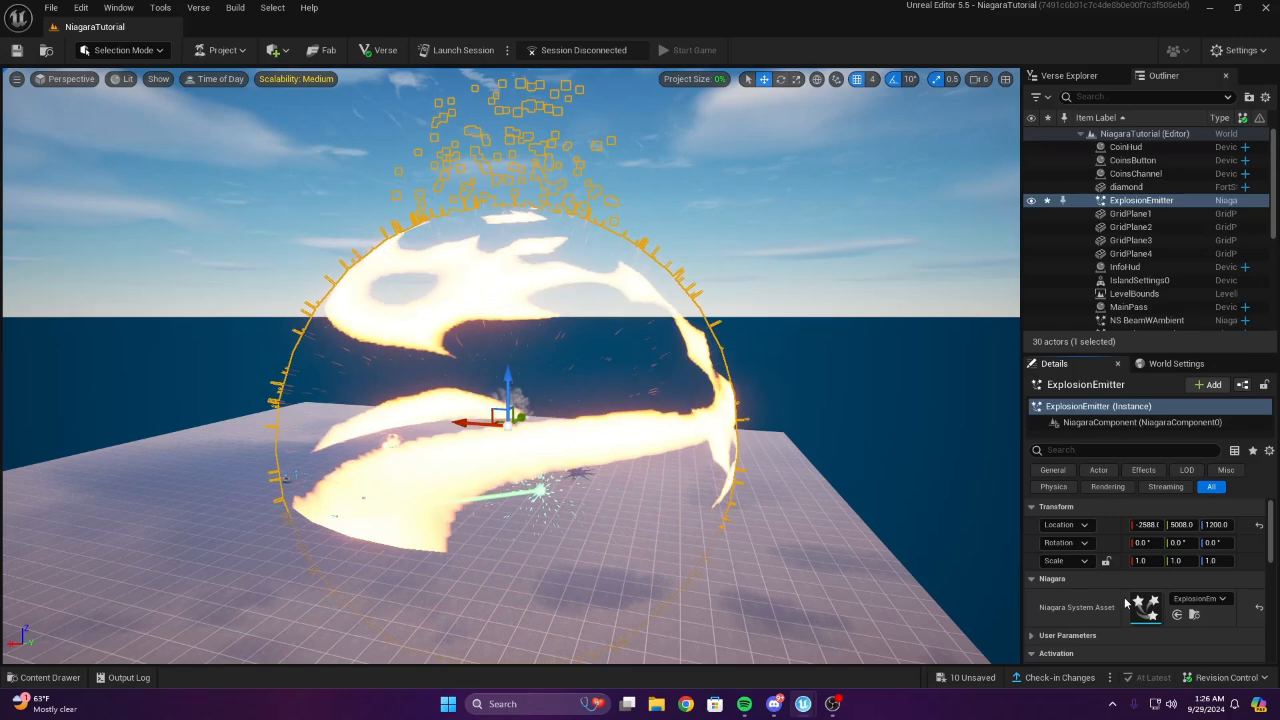
Reopen the ExplosionEmitter system, set MainAmbers' particle Lifetime to 7, and check the result in the level
double_click(1145, 605)
left_click(600, 310)
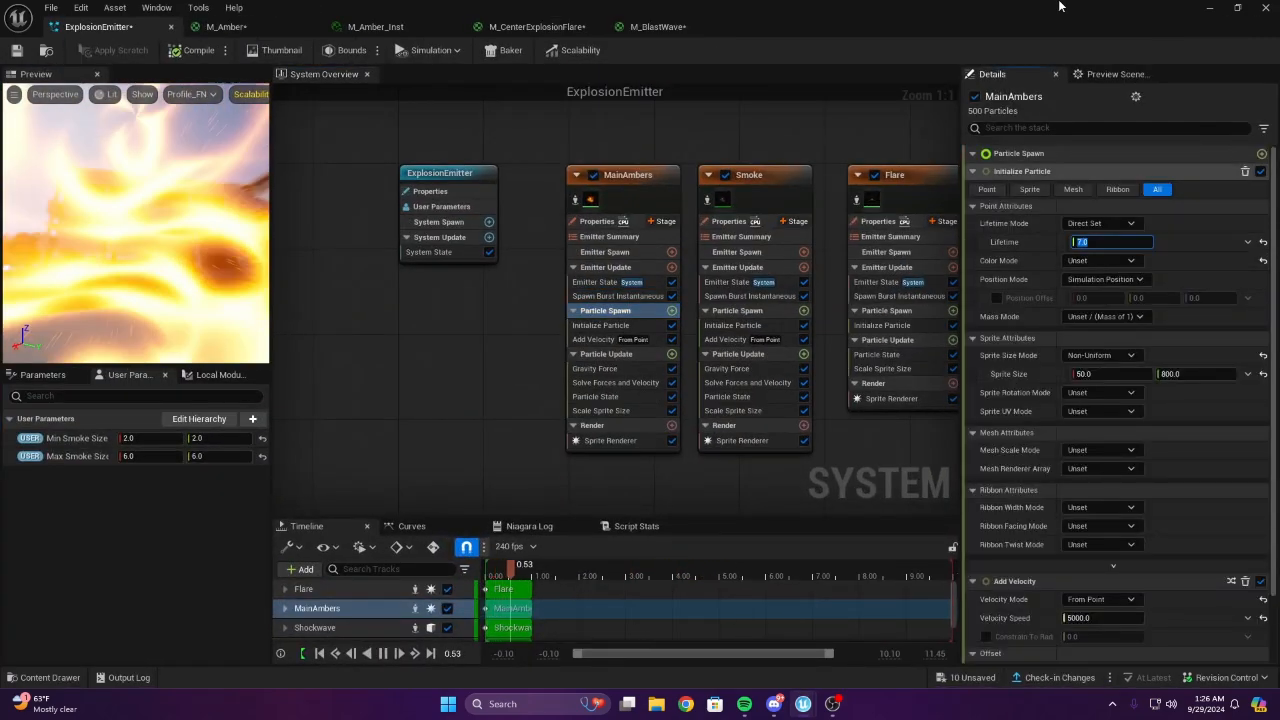
left_click(1210, 8)
left_click(878, 368)
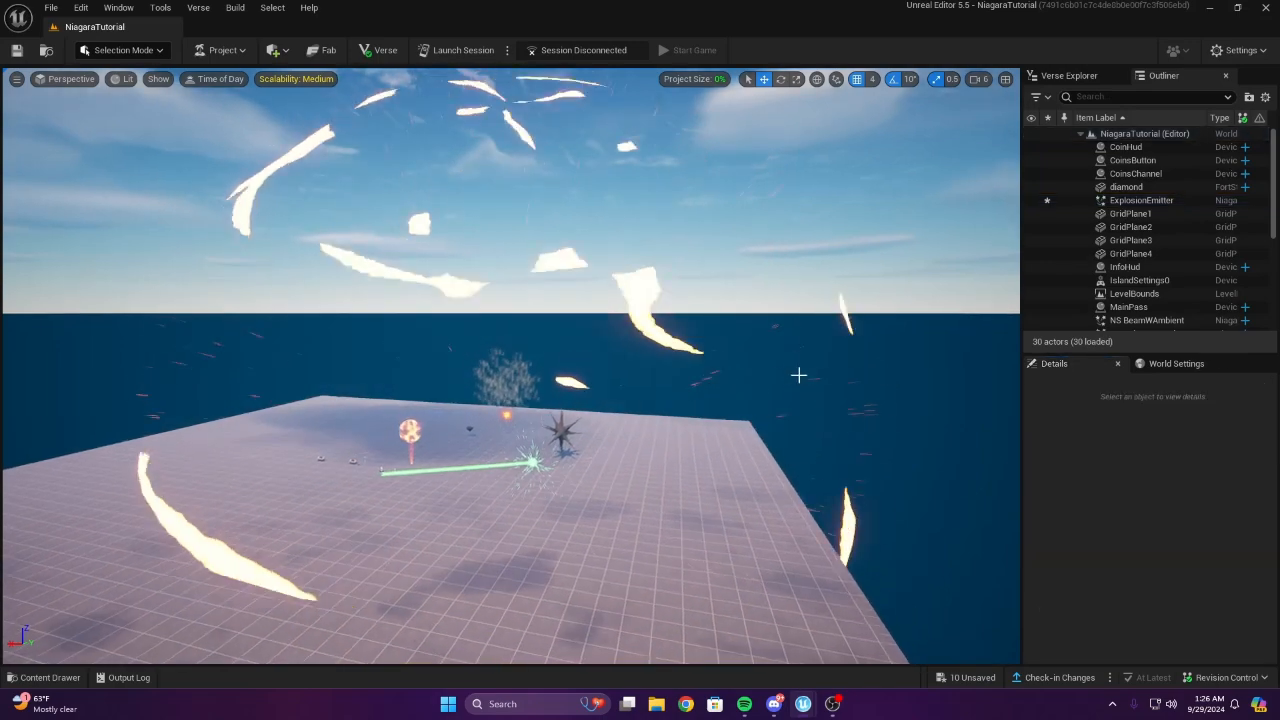
Reopen the ExplosionEmitter system and set MainAmbers' Add Velocity speed to 3000
left_click(797, 374)
double_click(1145, 606)
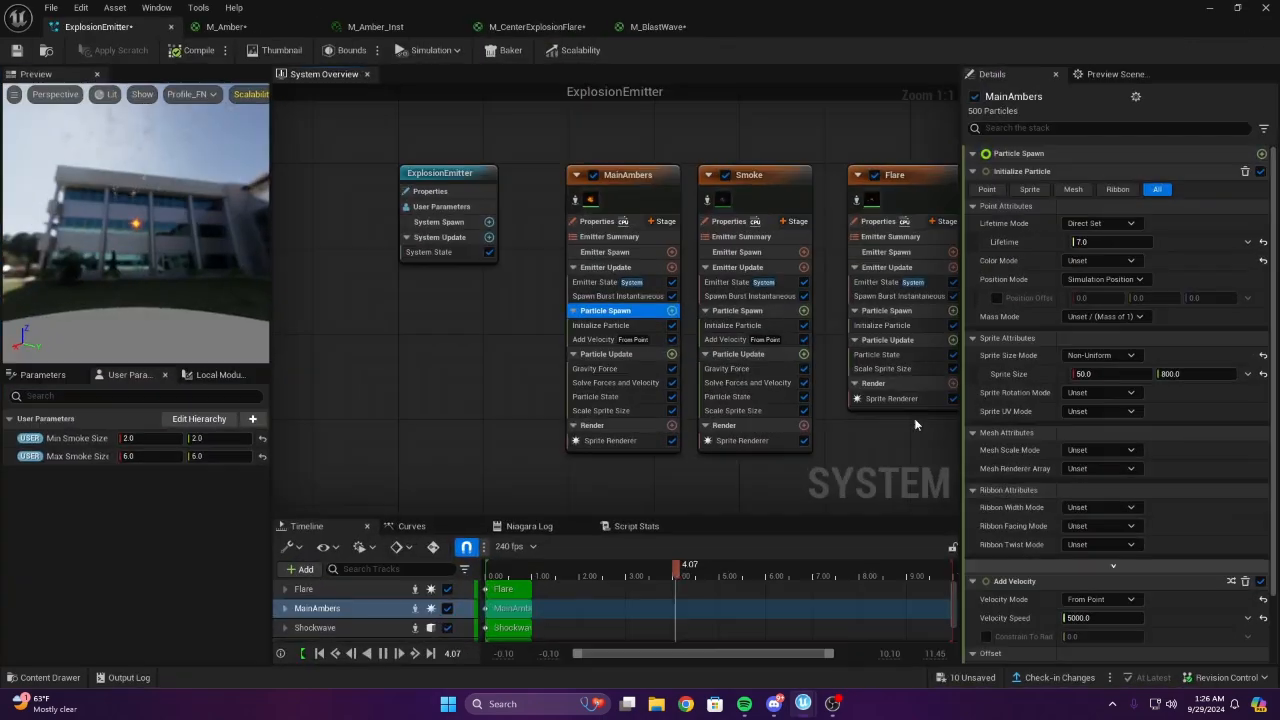
left_click(631, 297)
left_click(607, 325)
left_click(600, 339)
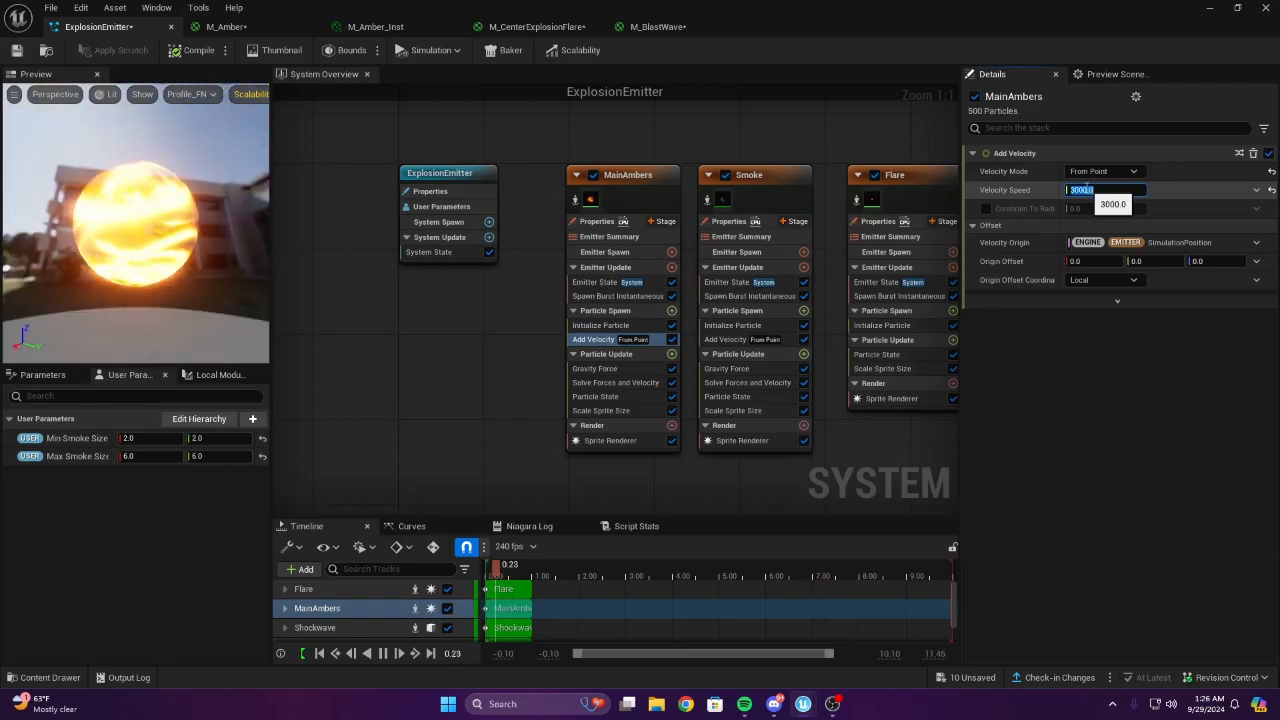
Examine the explosion in the level from several distances and sides, checking the ember spread and the blast wave
left_click(1210, 8)
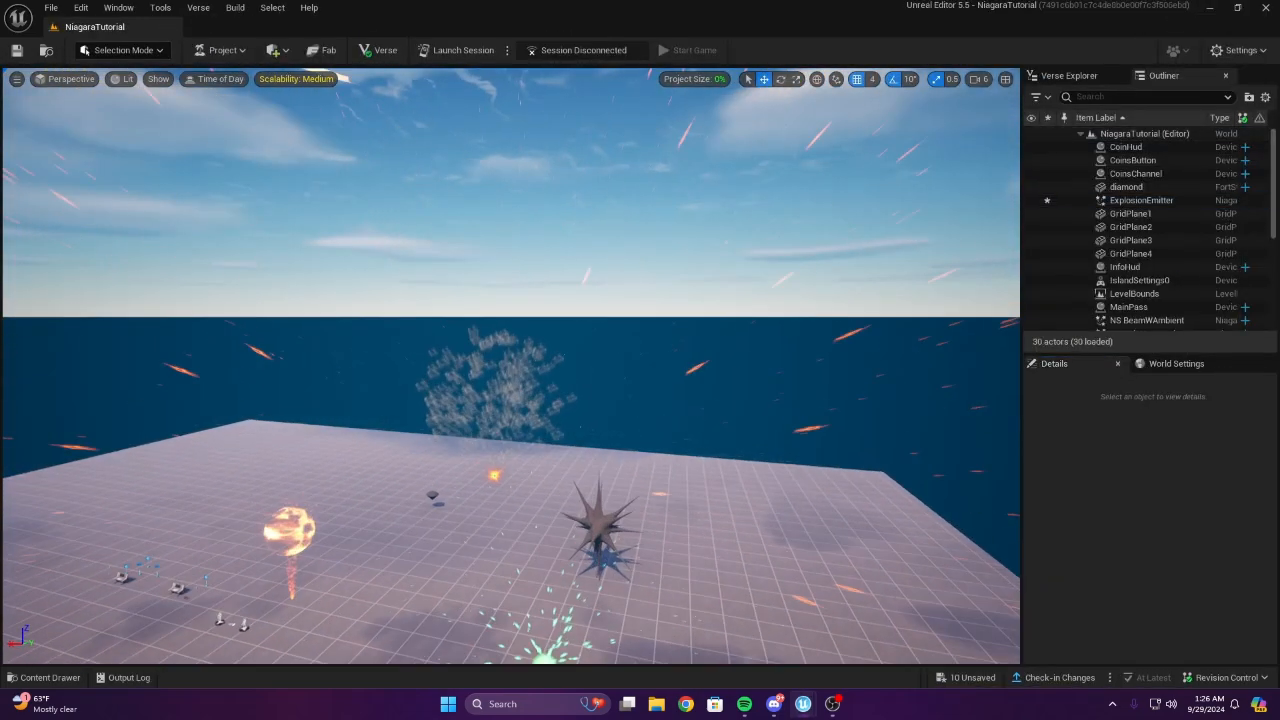
key("s")
mouse_move(512, 366)
right_mouse_down()
mouse_move(512, 420)
mouse_move(450, 414)
mouse_move(450, 384)
mouse_move(516, 412)
mouse_move(515, 370)
right_mouse_up()
key("w")
key("s")
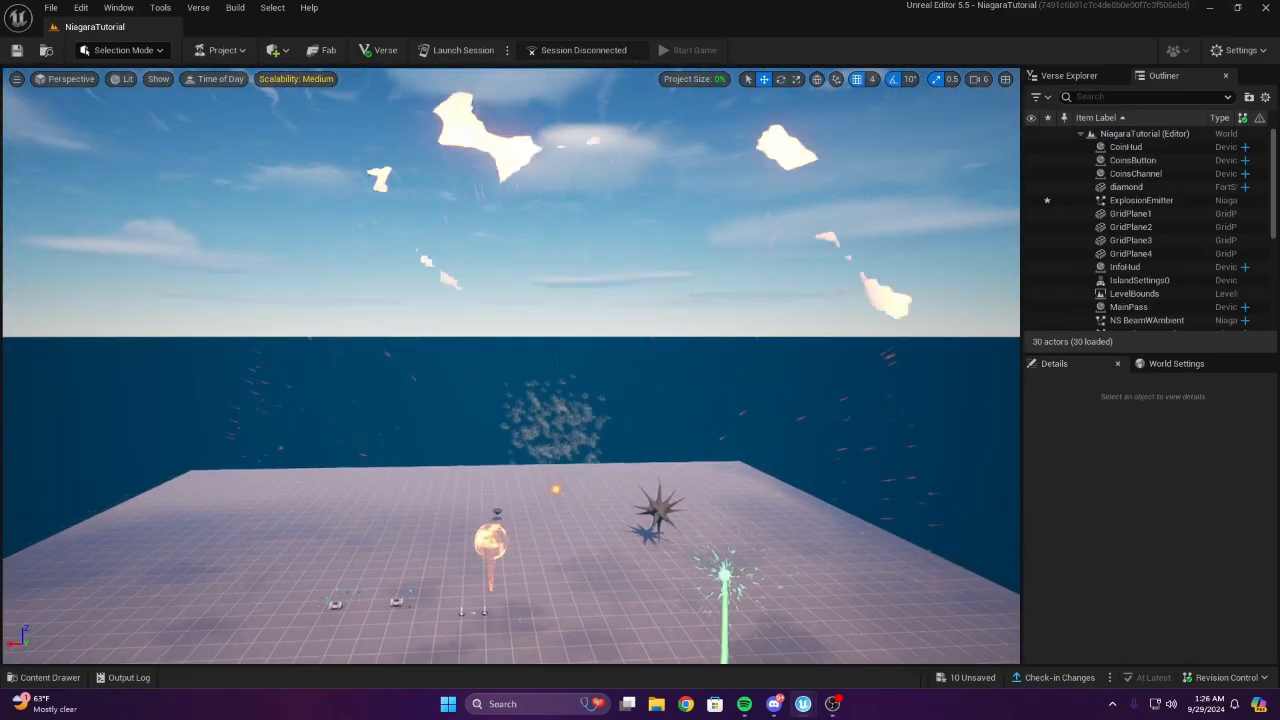
right_click_drag(723, 357, 754, 338)
key("a")
right_click_drag(615, 402, 612, 369)
key("w")
key("s")
key("w")
key("s")
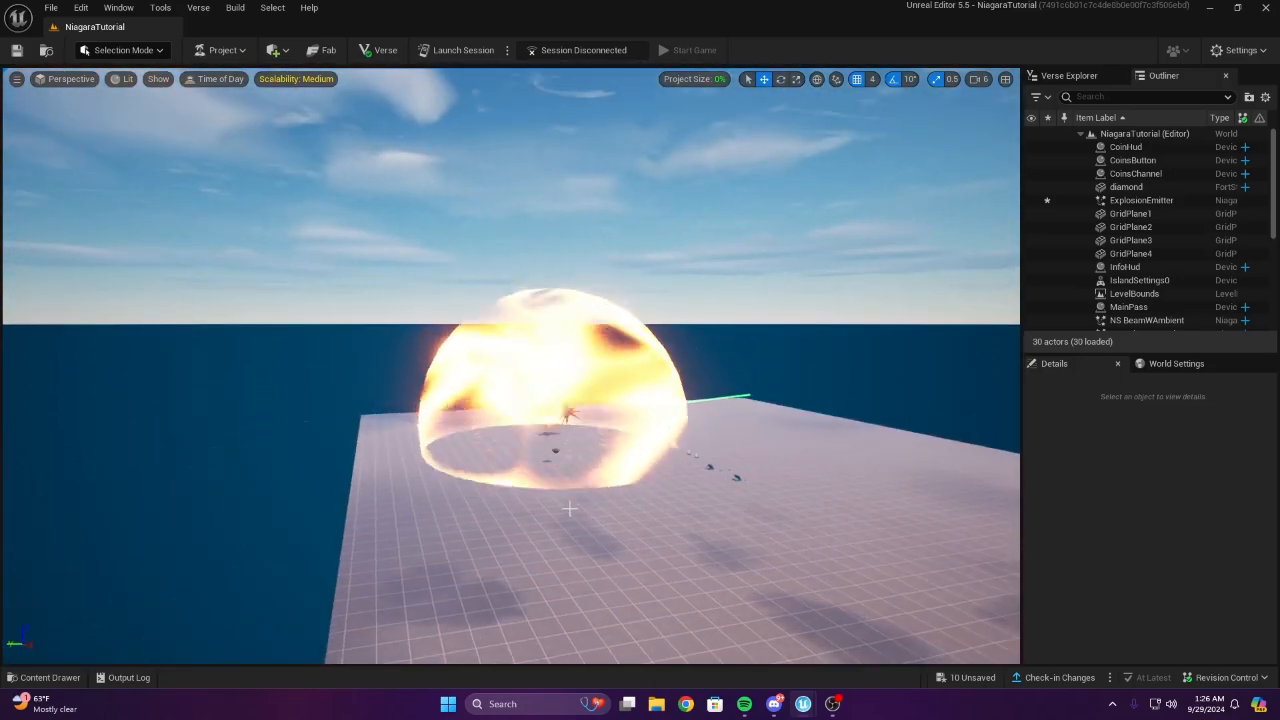
key("w")
right_click_drag(653, 512, 653, 512)
left_click(655, 512)
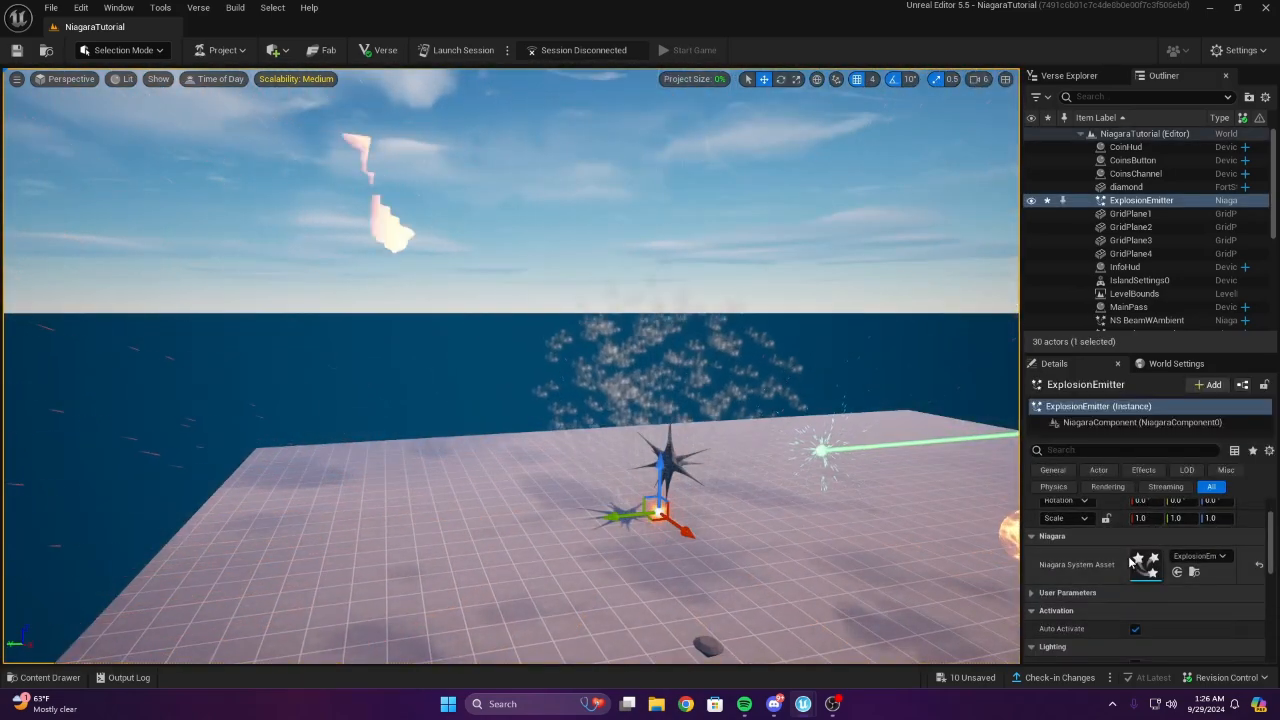
Enable a Loop Count Limit of 1 on Spawn Burst Instantaneous in MainAmbers, Smoke, Flare and Shockwave, and save the system
double_click(1134, 557)
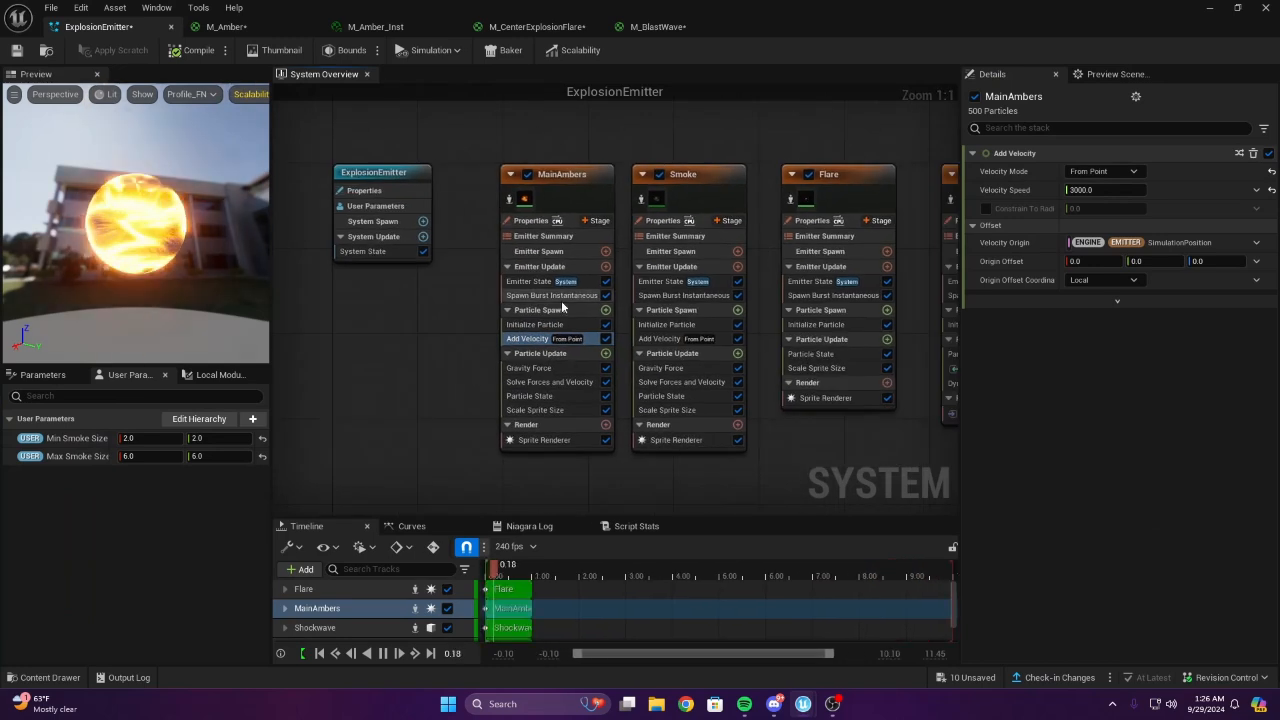
left_click(553, 296)
left_click(987, 227)
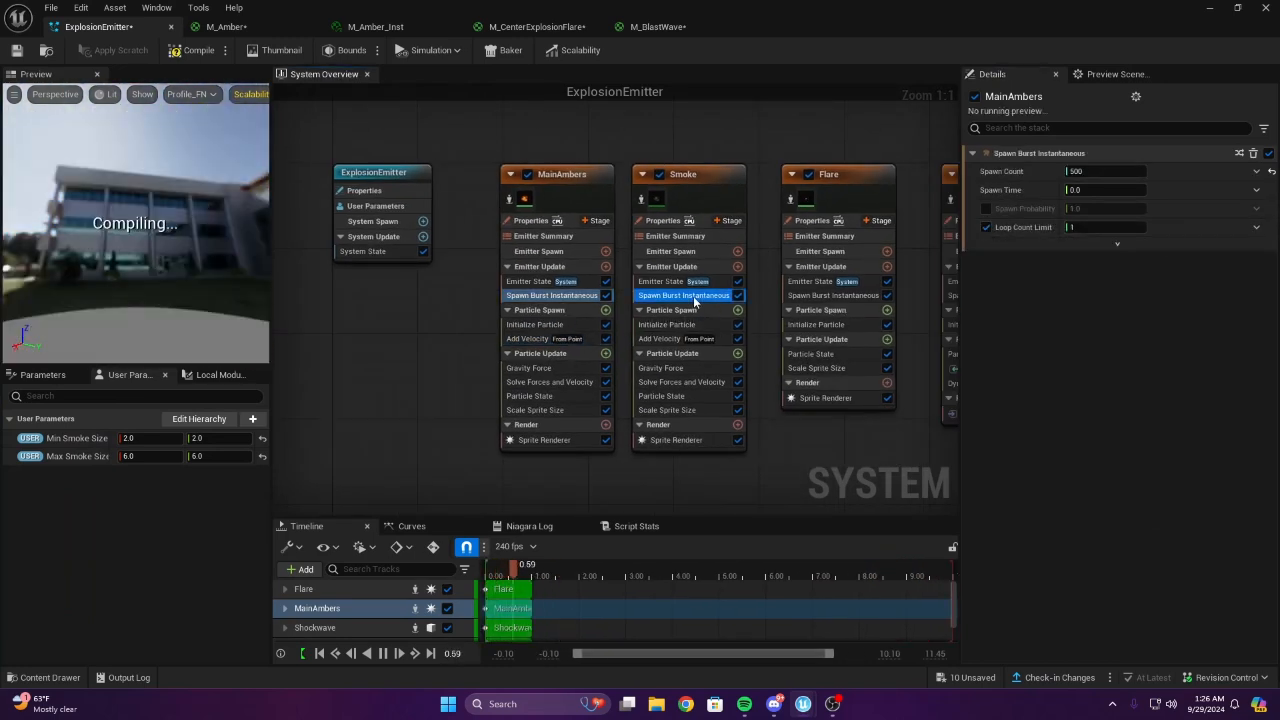
left_click(988, 228)
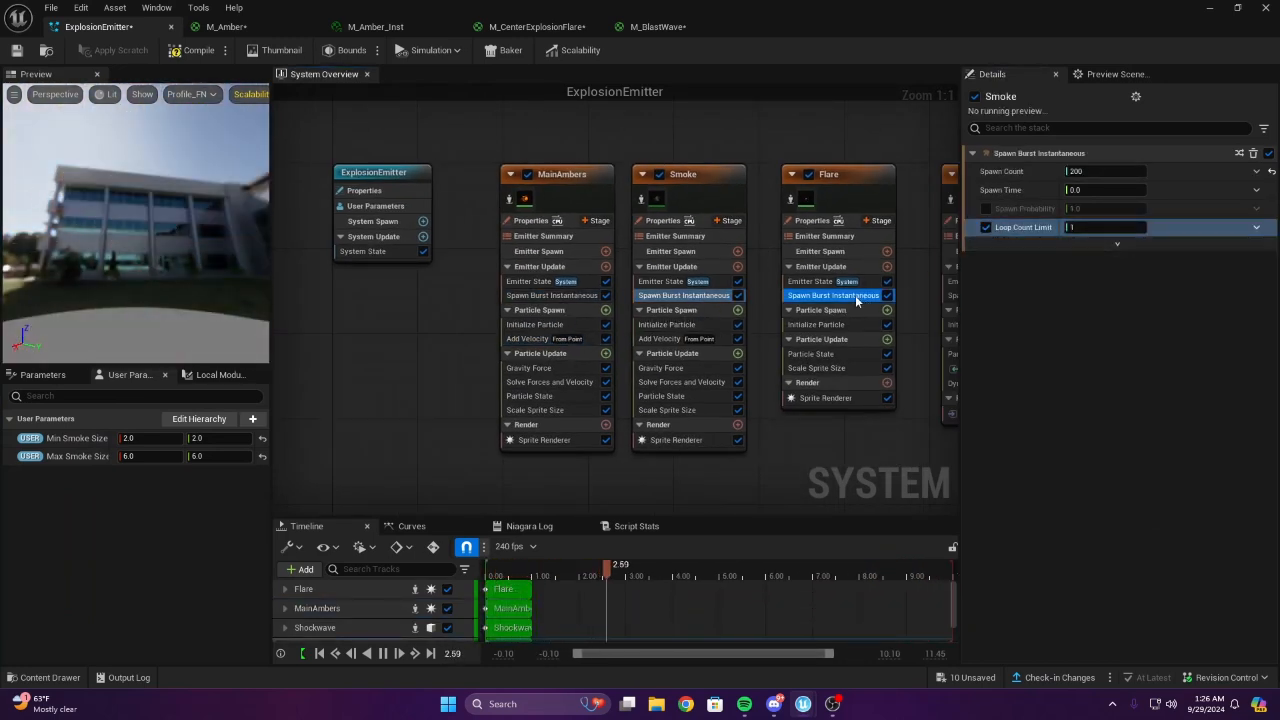
left_click(855, 295)
left_click(987, 228)
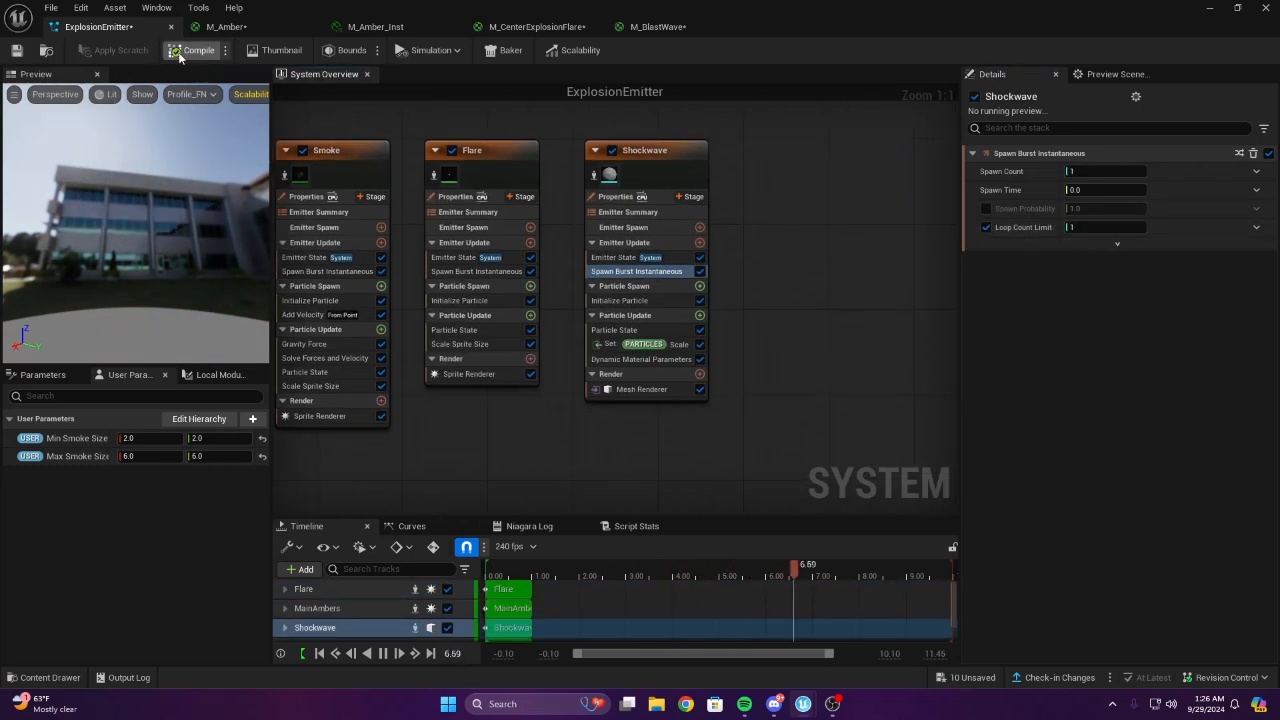
Return to the level and check whether the explosion still repeats with the burst loop limit
left_click(1208, 10)
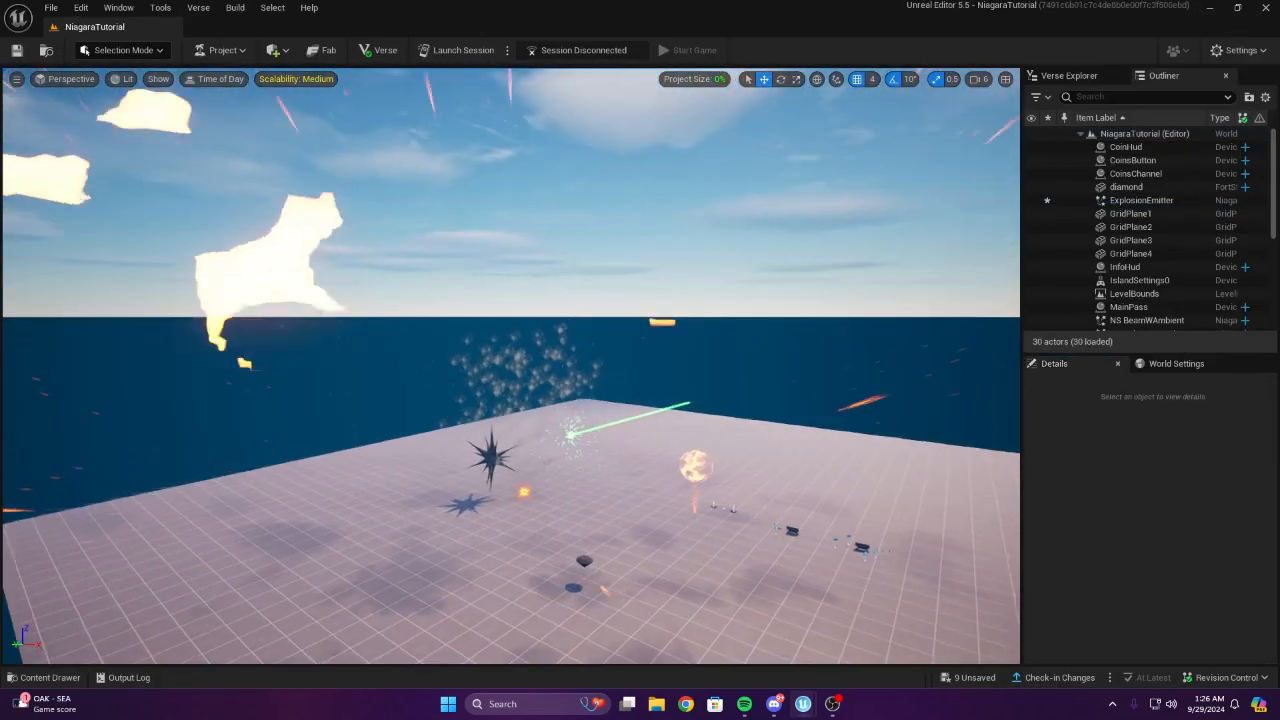
mouse_move(512, 366)
right_mouse_down()
mouse_move(558, 341)
mouse_move(535, 357)
right_mouse_up()
right_click_drag(737, 291, 700, 325)
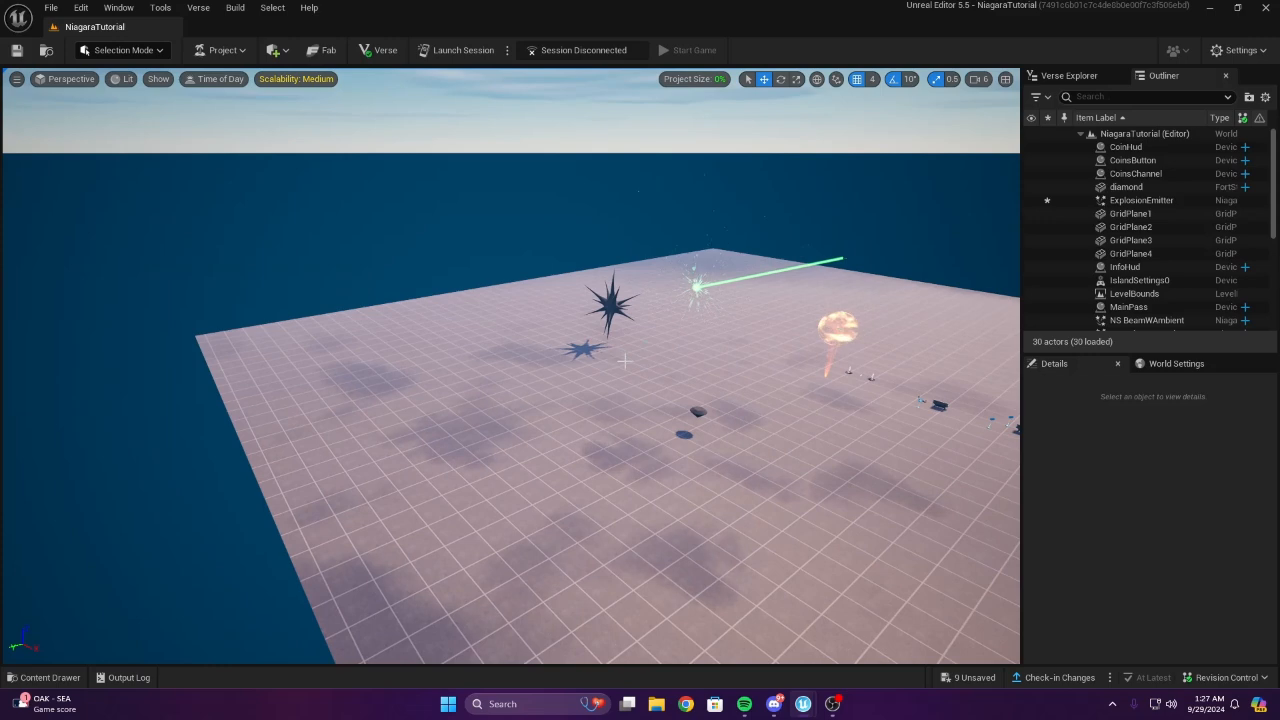
right_click_drag(624, 361, 664, 361)
Reopen the ExplosionEmitter system and add a Collision module to MainAmbers' Particle Update
left_click(76, 680)
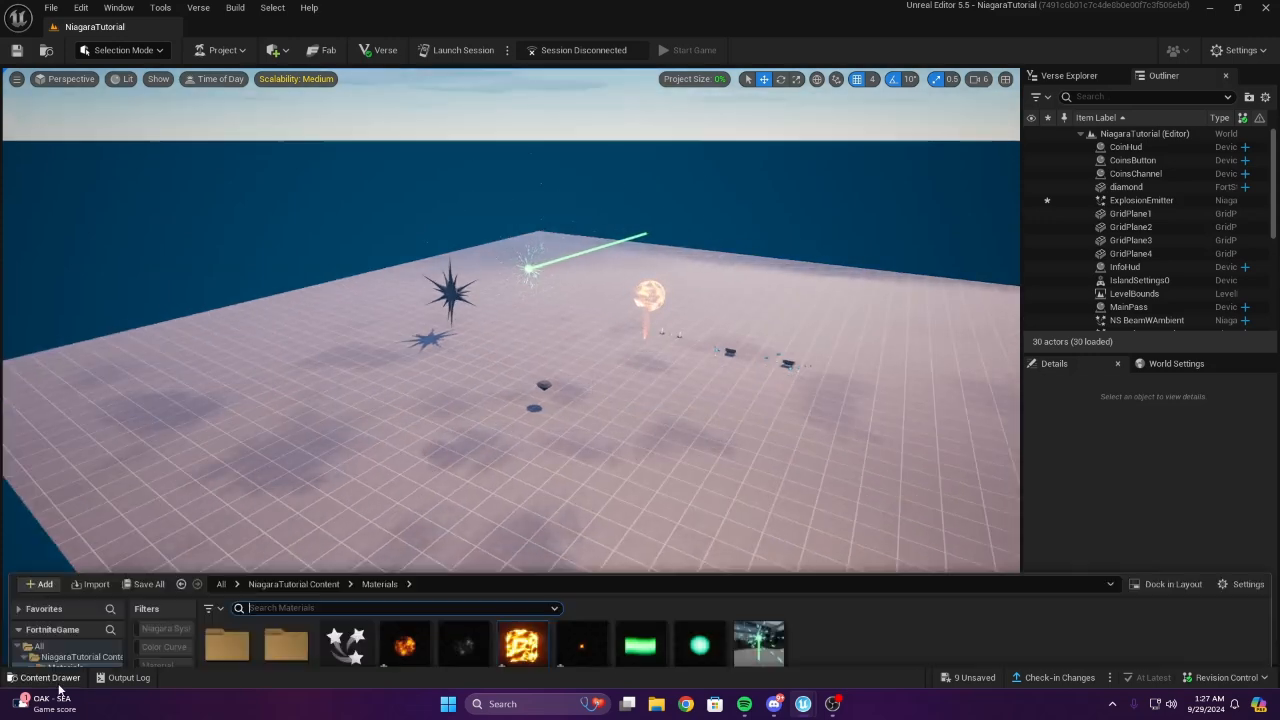
double_click(336, 563)
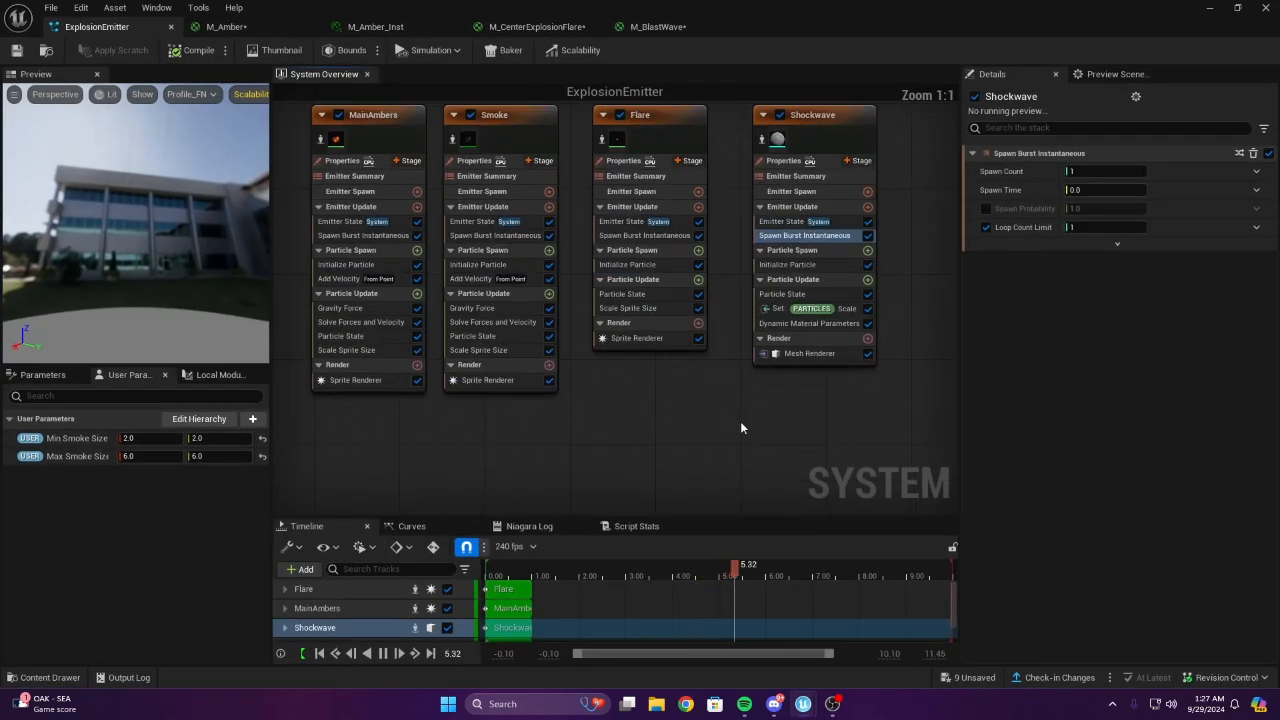
left_click(692, 296)
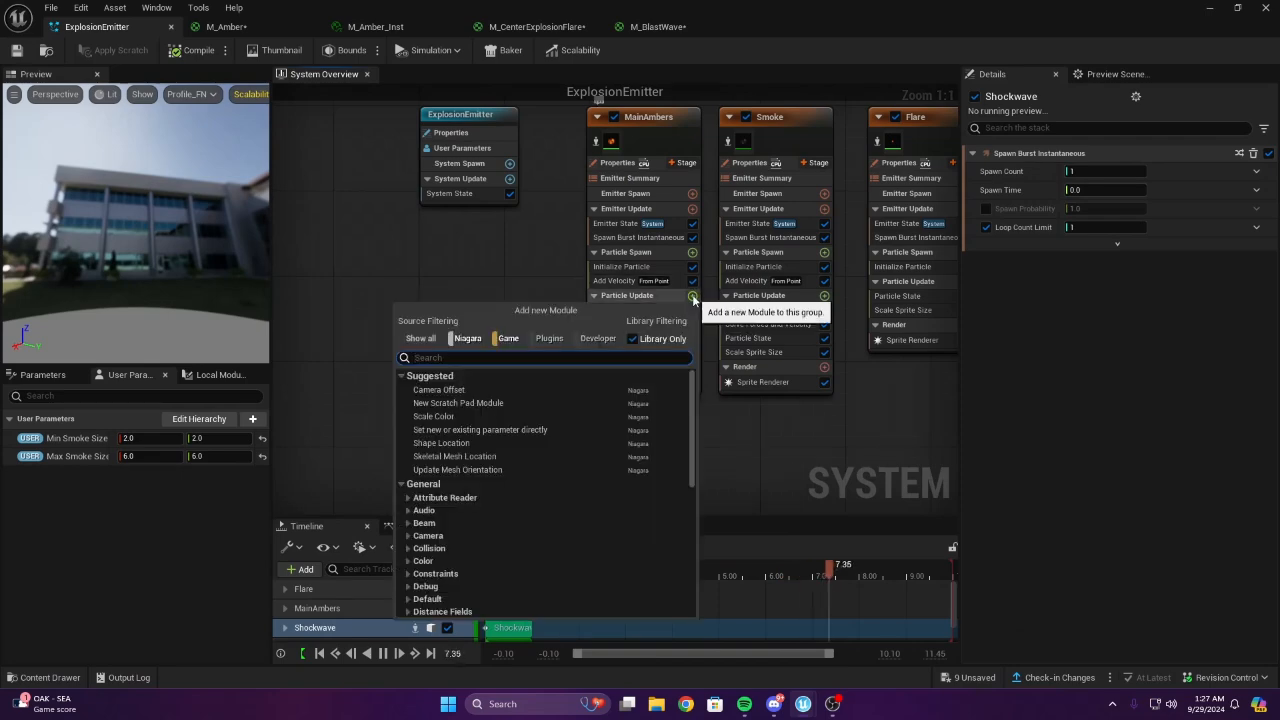
type("coll")
key("Return")
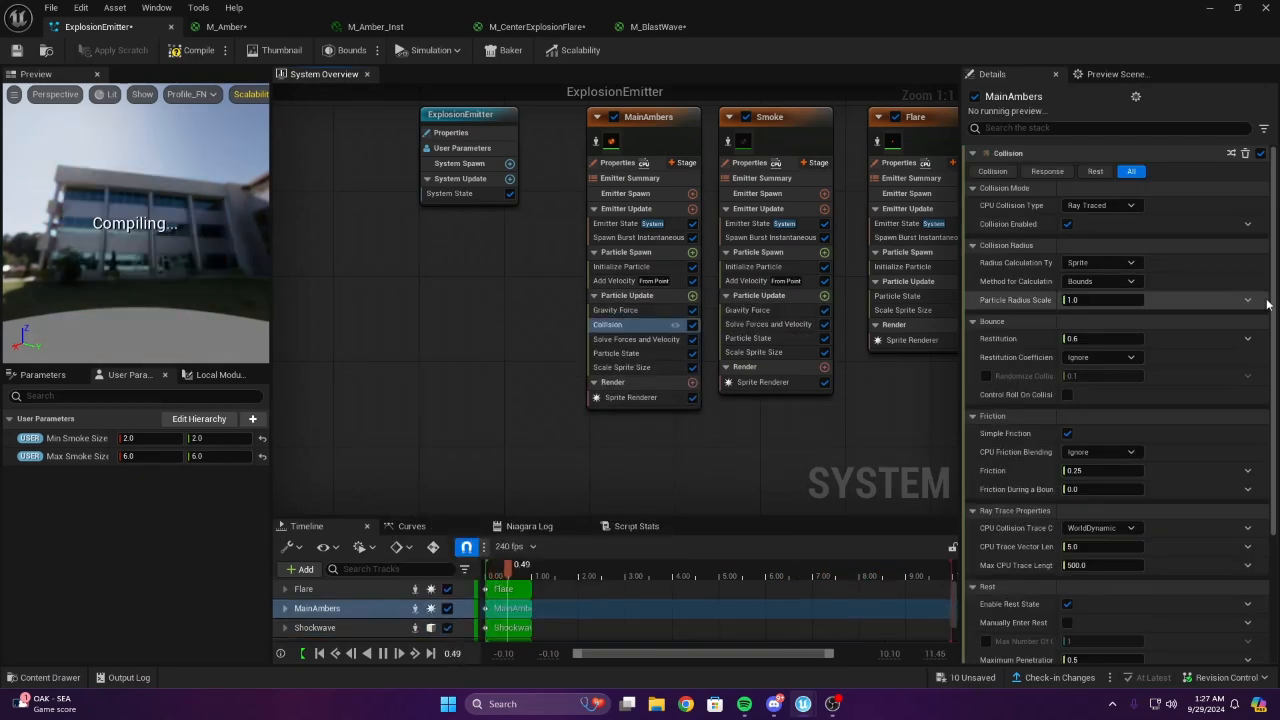
Return to the level and examine how the embers collide with the ground
left_click(1206, 7)
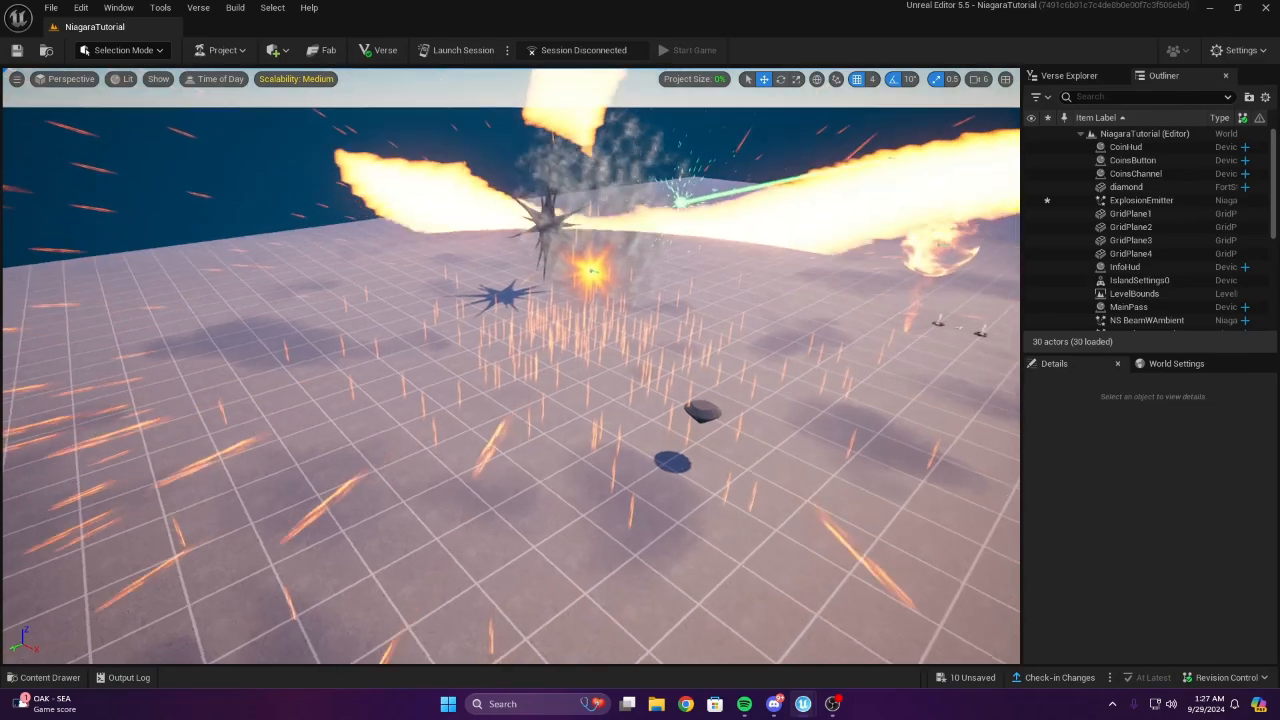
right_click_drag(512, 366, 580, 310)
key("w")
key("s")
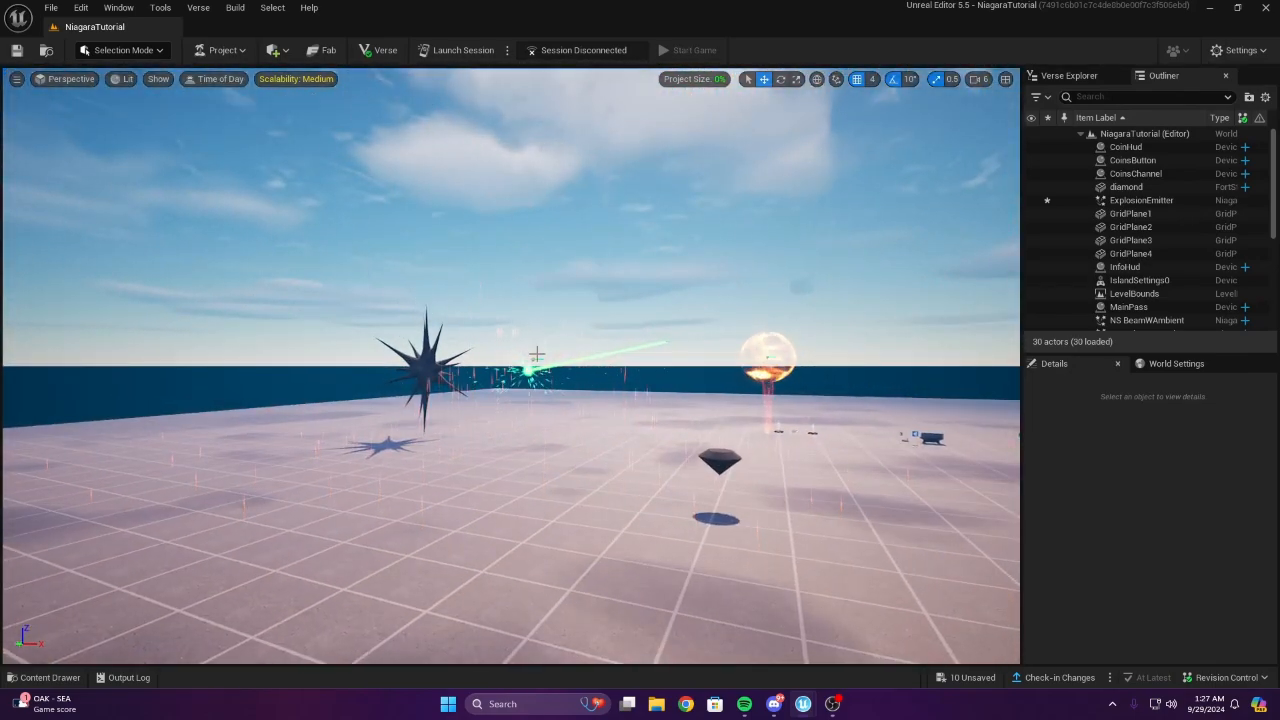
Raise the ExplosionEmitter actor in the level to a Z location of 3020
left_click(536, 356)
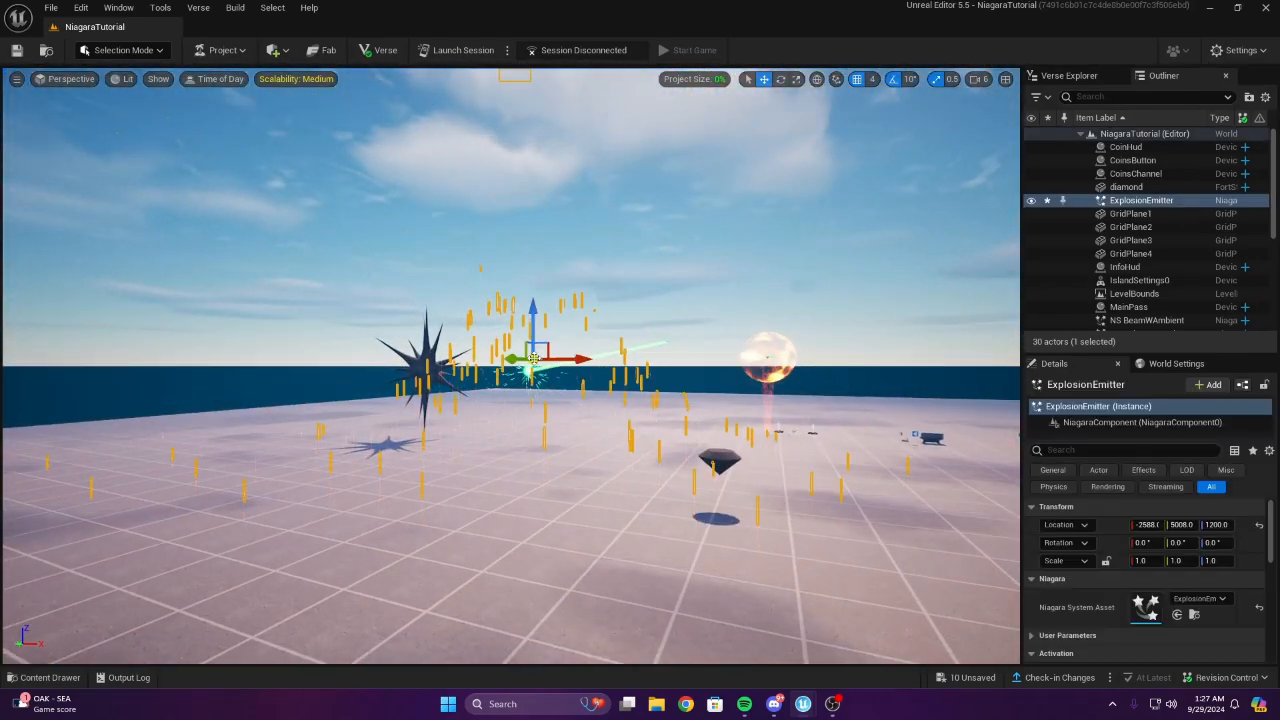
left_click(766, 220)
key("w")
right_click_drag(766, 220, 740, 282)
key("s")
key("w")
key("s")
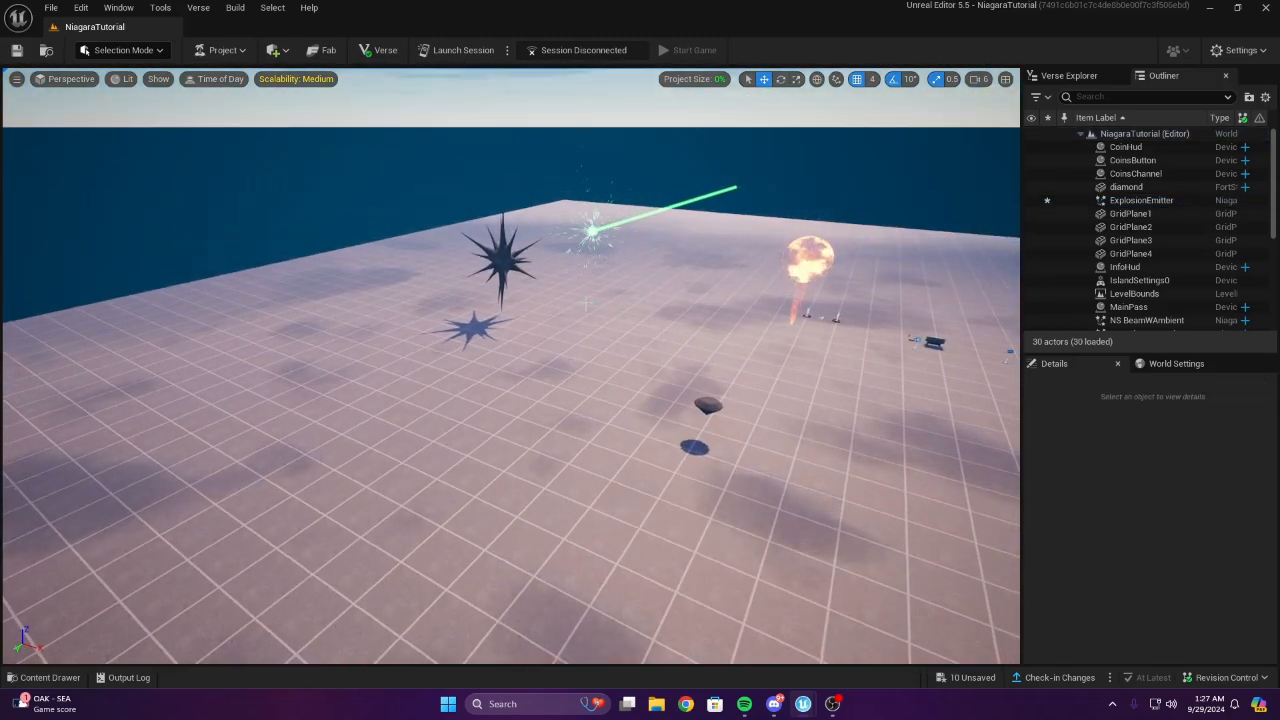
left_click(592, 295)
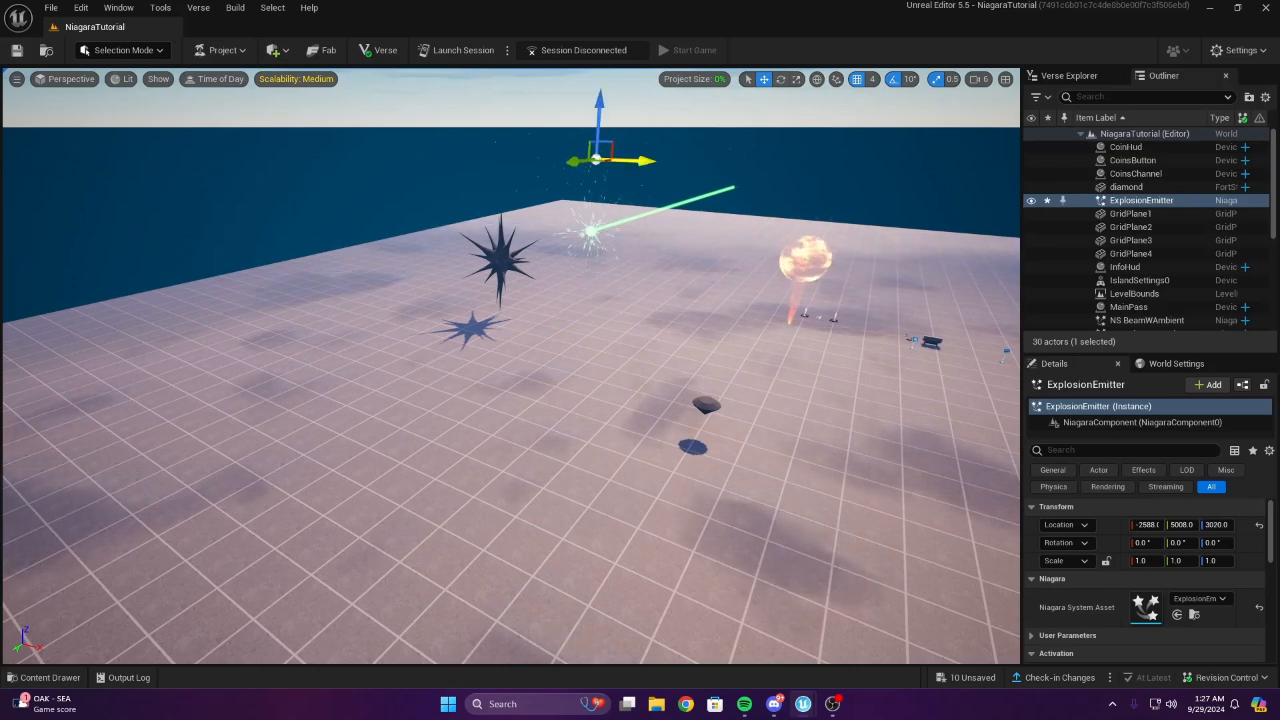
Turn off Auto Activate for the ExplosionEmitter actor in the level
right_click_drag(705, 238, 705, 238)
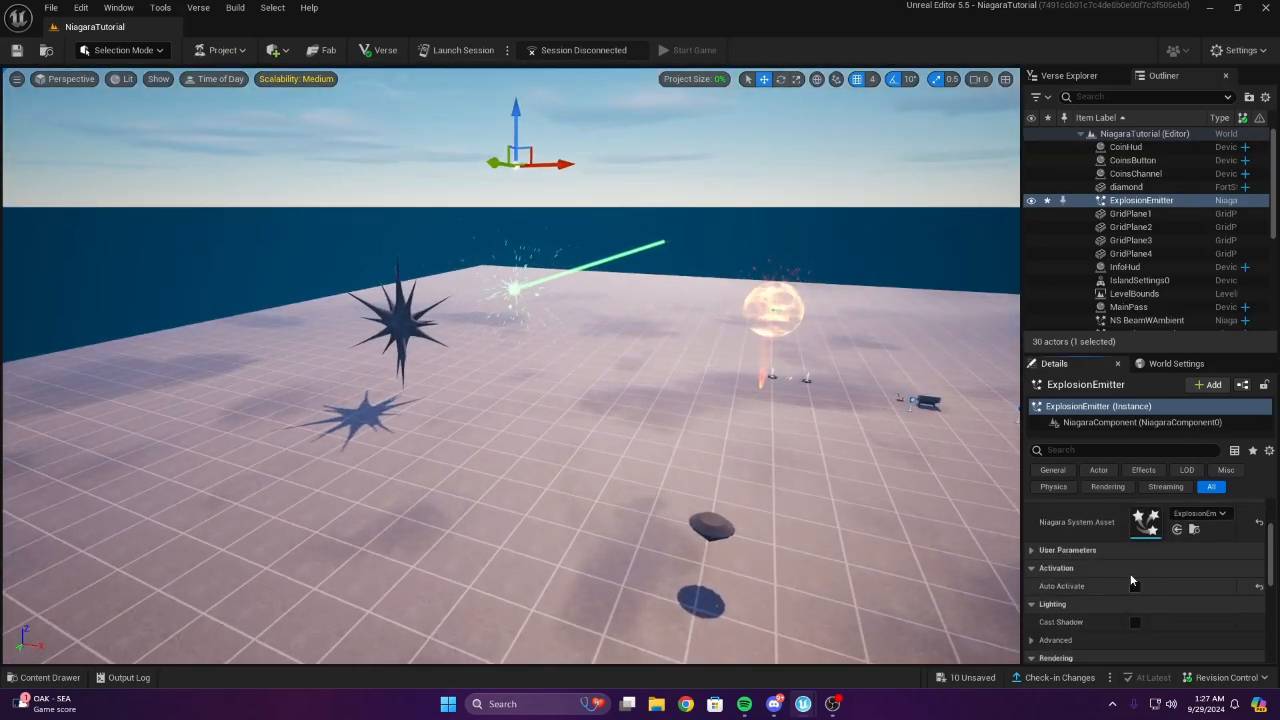
left_click(1134, 583)
key("Escape")
Move the ExplosionEmitter actor along the Y axis to a Y location of 5336
key("w")
right_click_drag(700, 350, 697, 425)
key("s")
key("w")
key("w")
key("a")
key("d")
key("w")
key("s")
key("w")
left_click(668, 432)
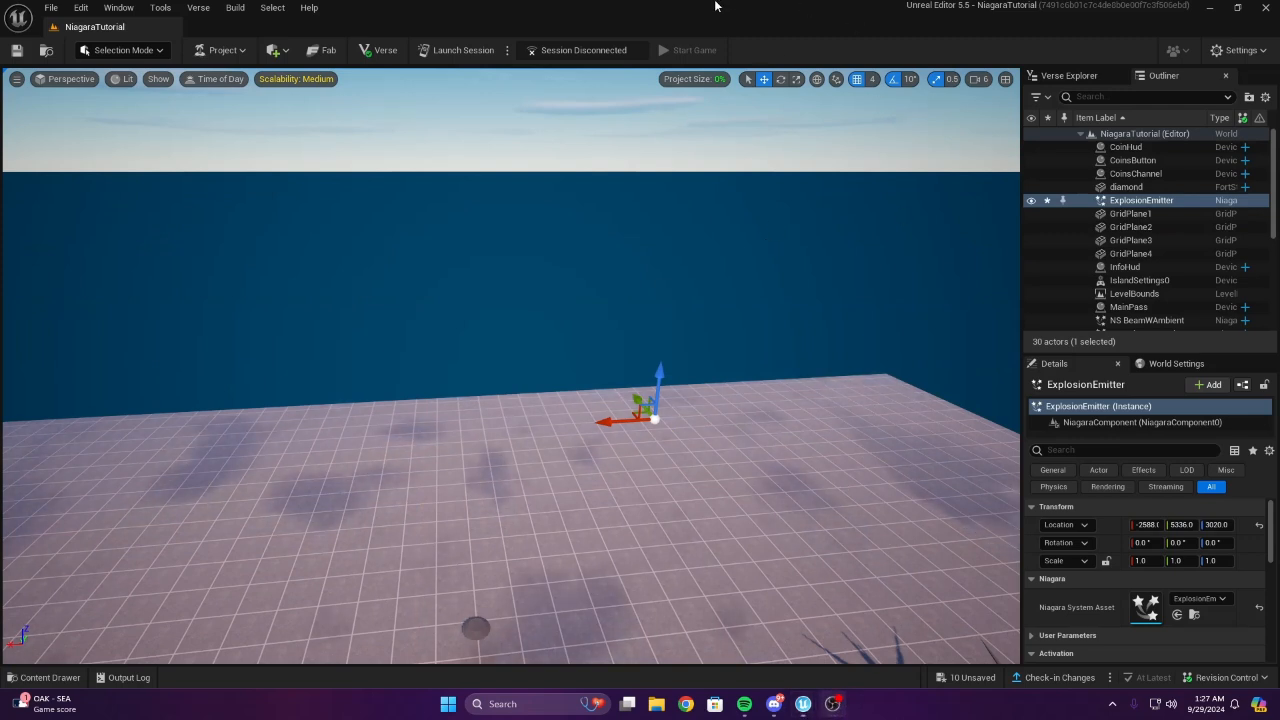
Save all unsaved assets and actors of the project, and deselect the ExplosionEmitter actor
left_click(968, 678)
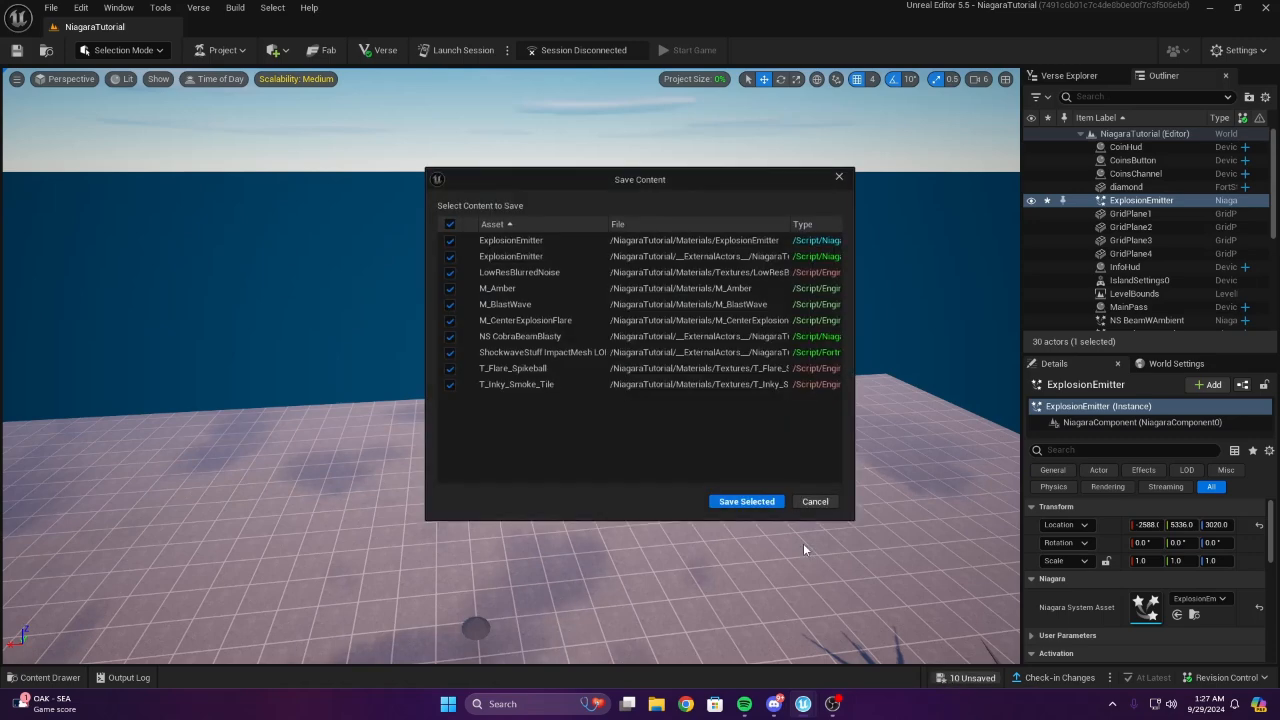
left_click(750, 503)
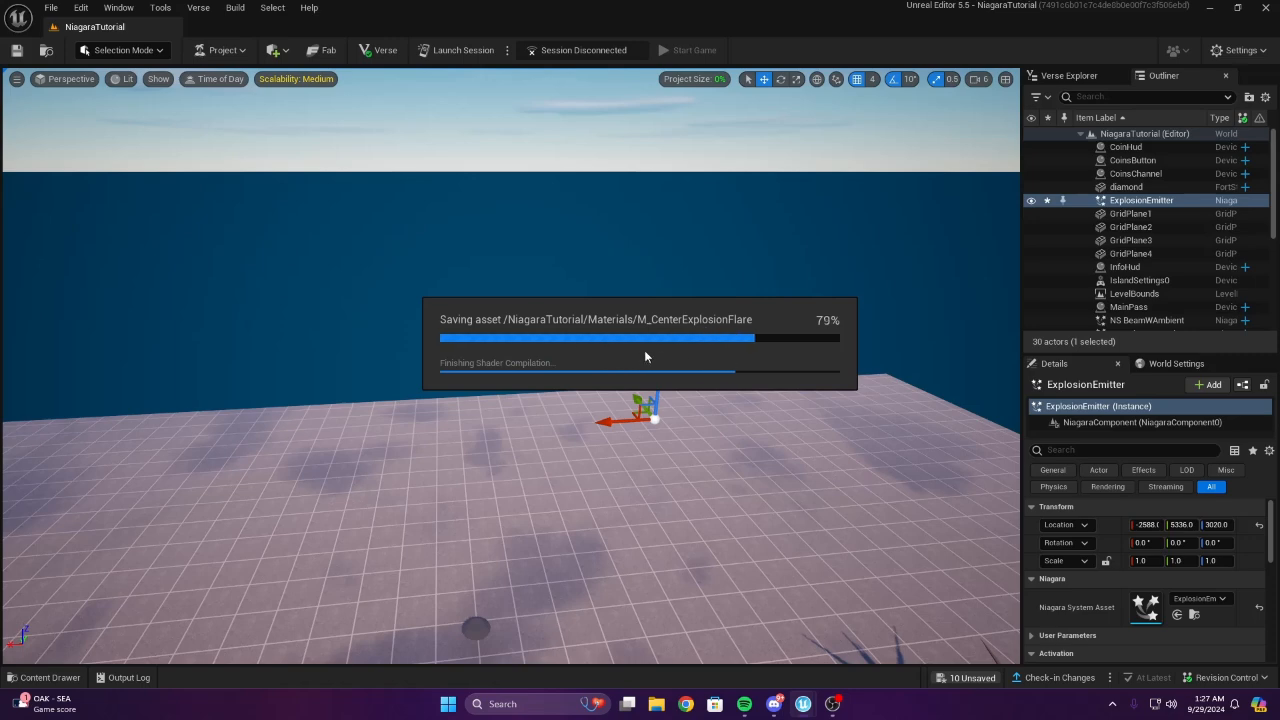
right_click_drag(693, 347, 705, 315)
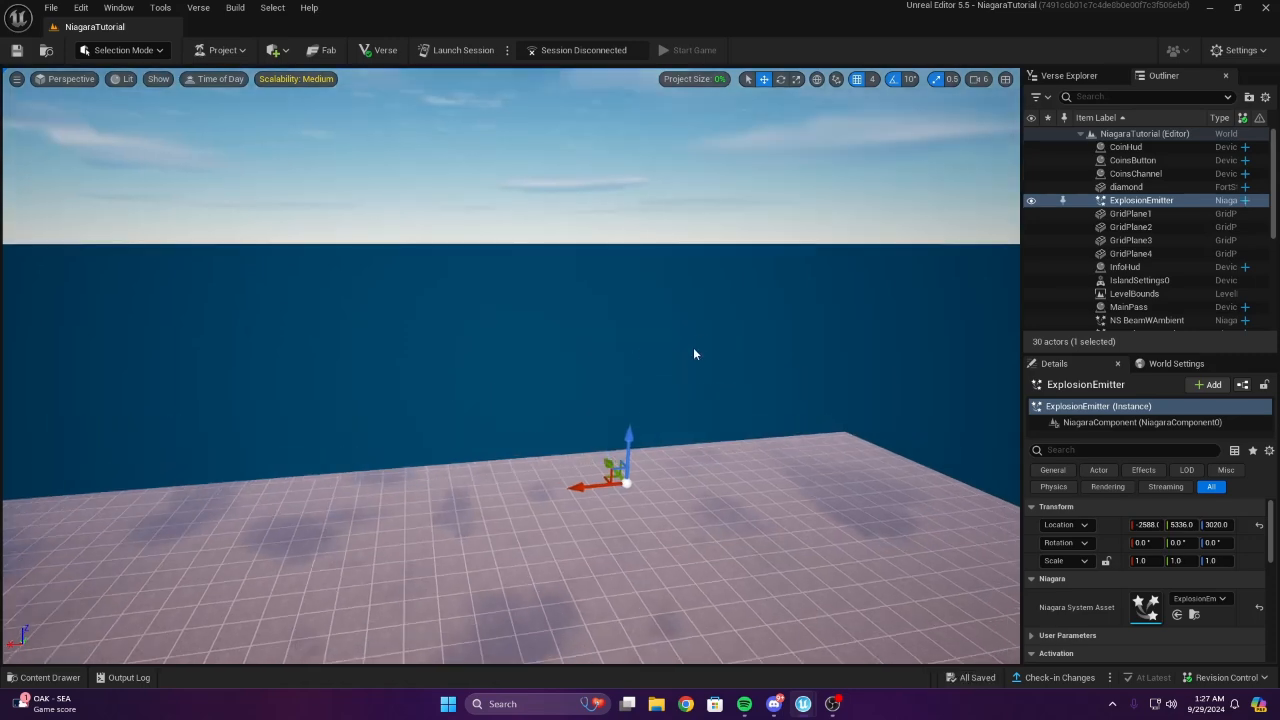
left_click(690, 358)
right_click_drag(686, 376, 780, 385)
right_click_drag(613, 439, 505, 432)
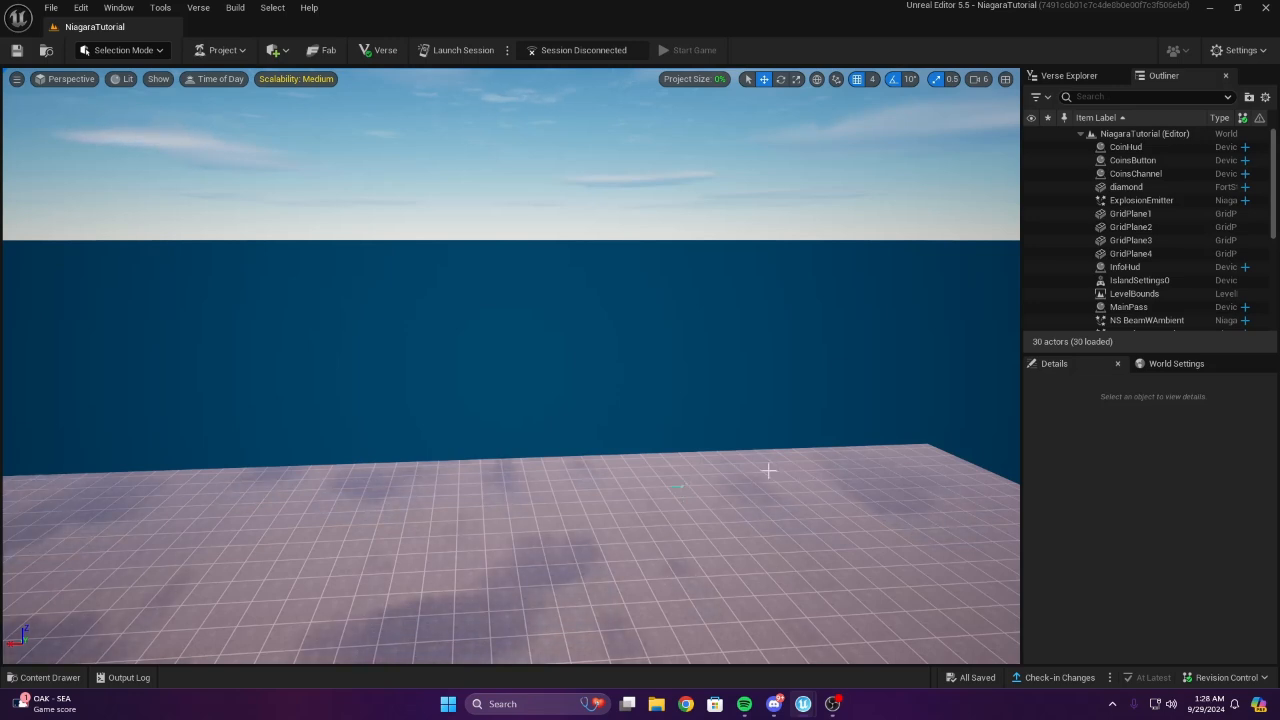
right_click_drag(738, 462, 634, 429)
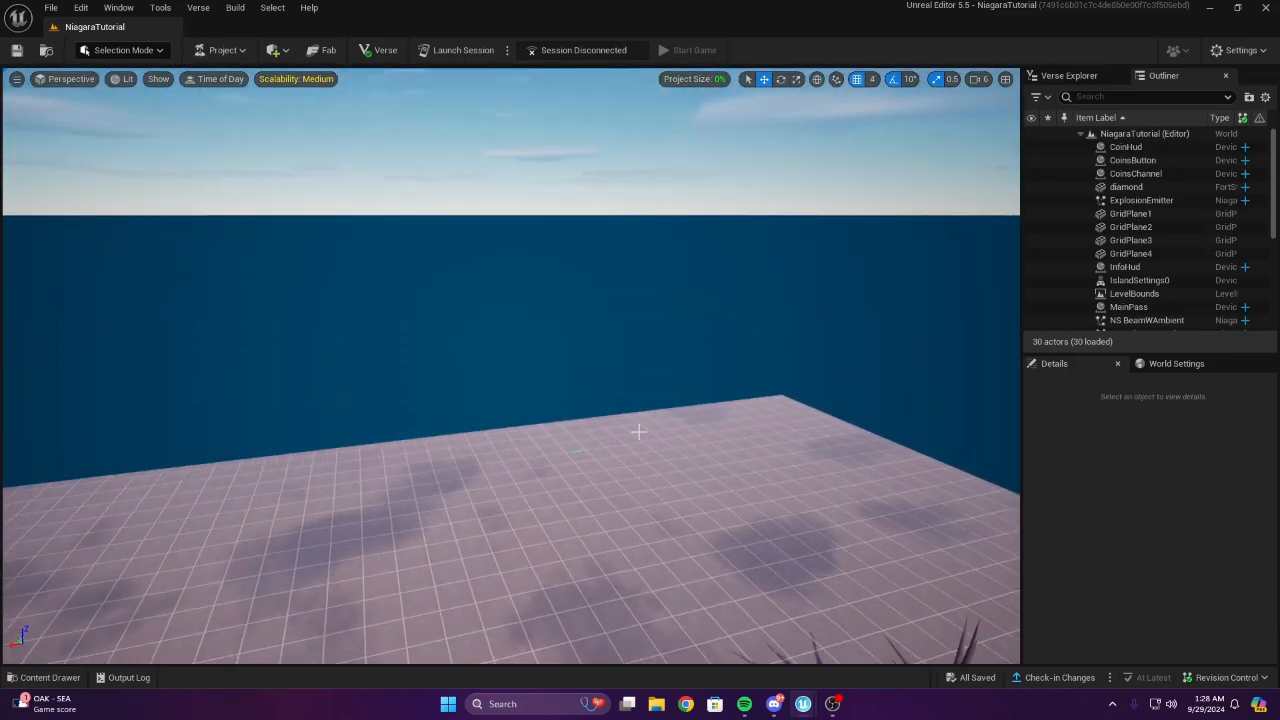